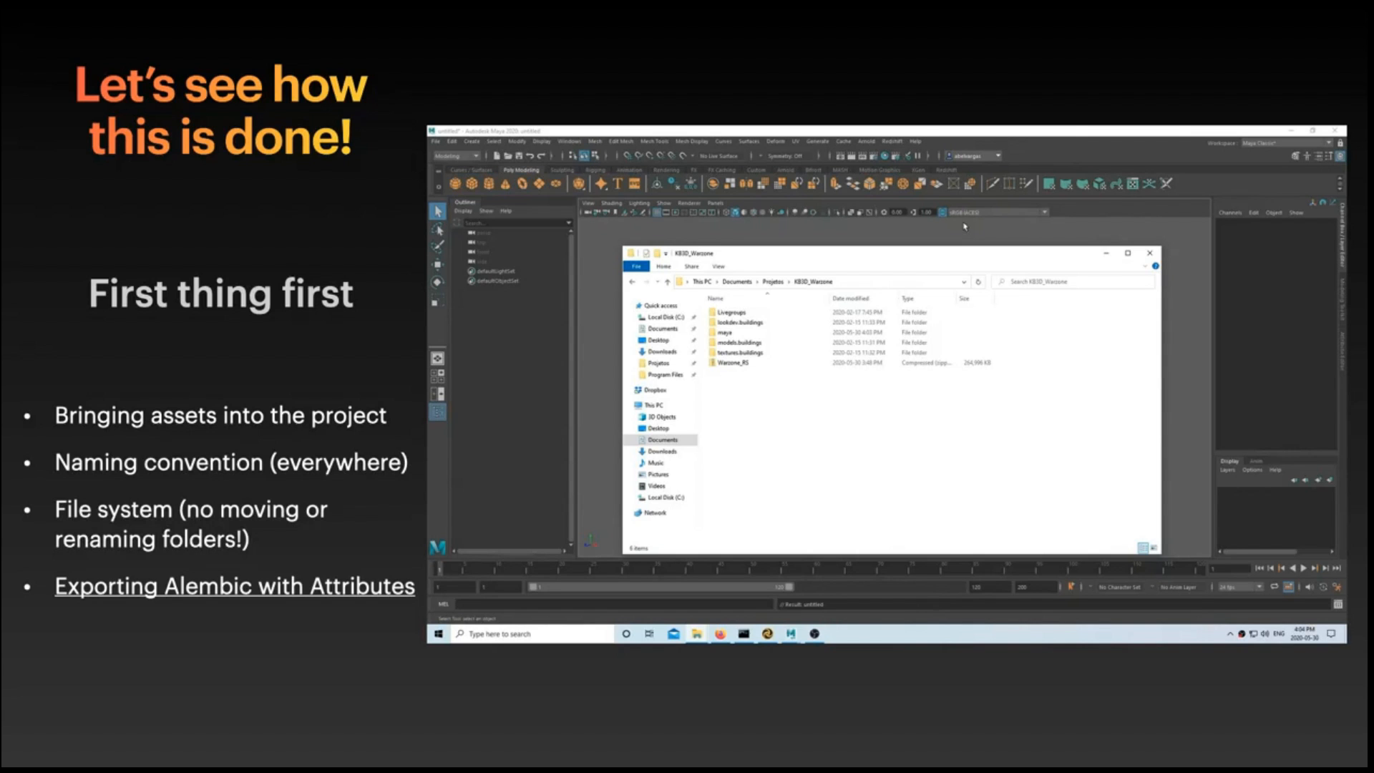
- Open the Kitbash3d_Warzone-RedShift.ma scene from the project's scene folder
click(435, 142)
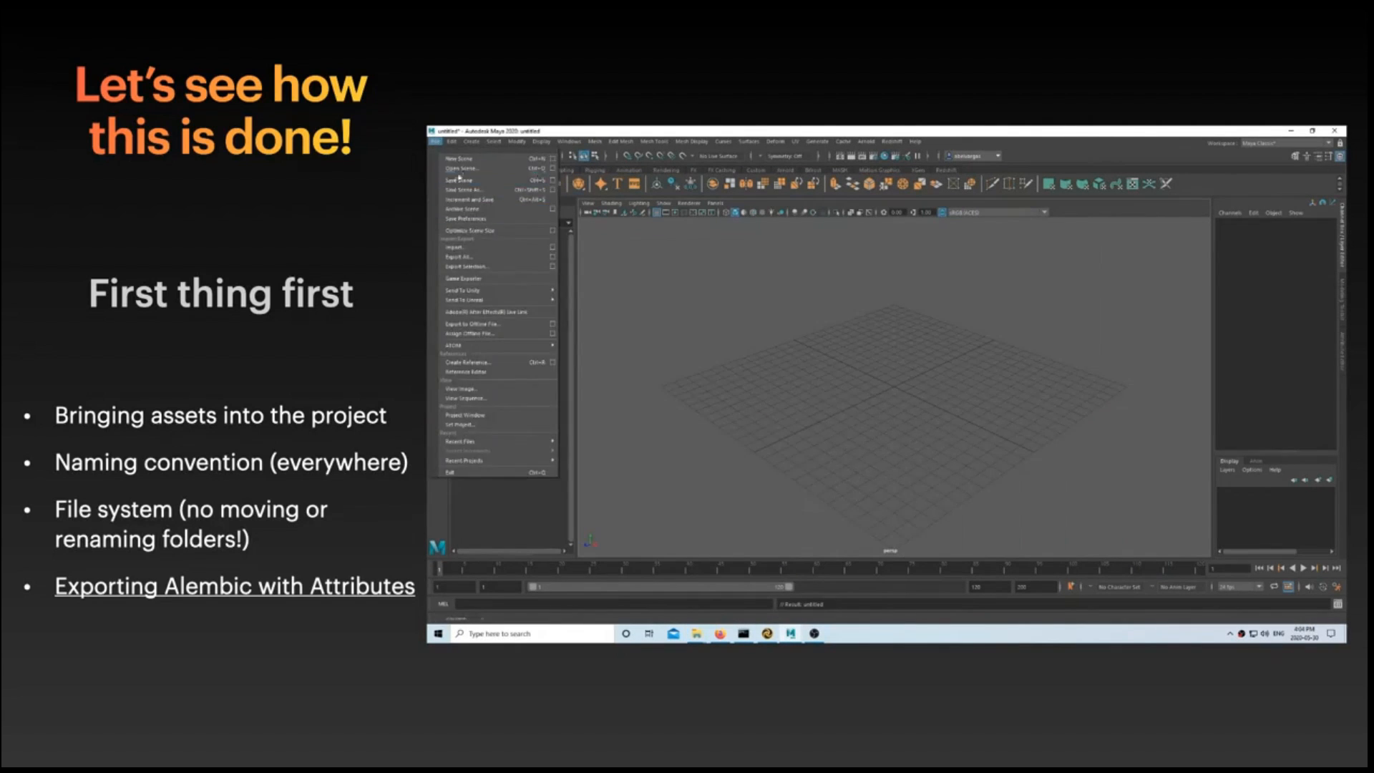
click(460, 168)
double_click(839, 356)
click(840, 537)
scroll(888, 386, down, 10)
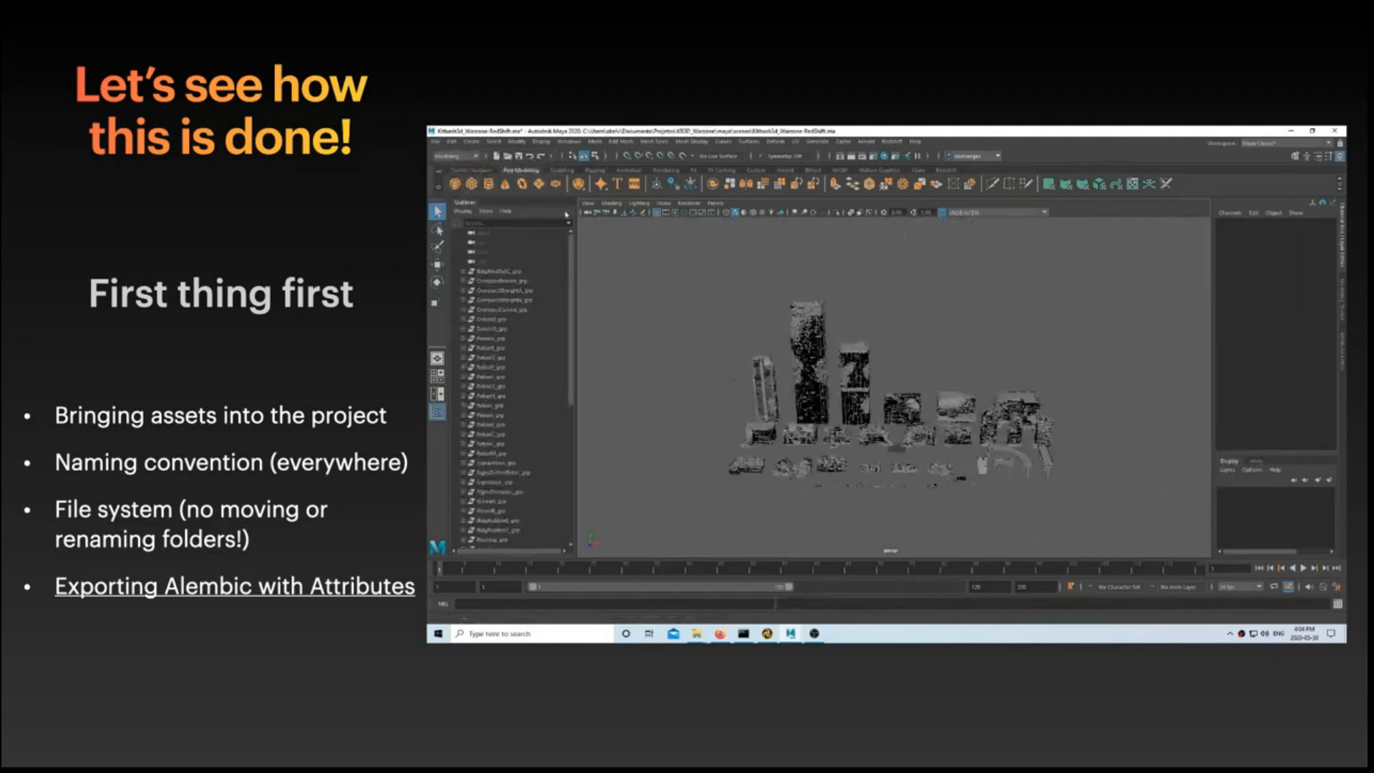
- Select all the asset groups in the scene and set their translate values to 0
click(484, 233)
key(ctrl+a)
double_click(1208, 372)
scroll(845, 386, up, 3)
click(586, 290)
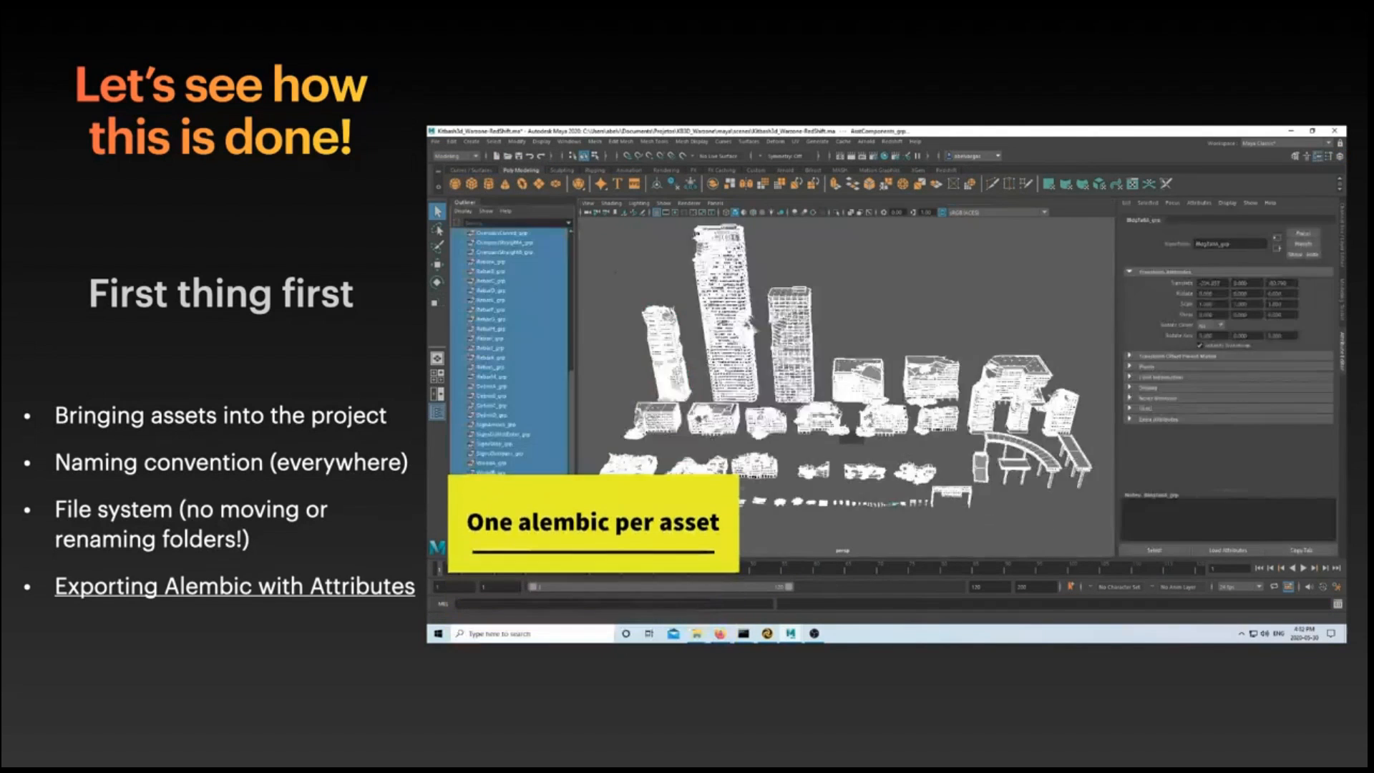
click(1340, 156)
drag(1319, 230, 1319, 245)
text(0)
key(Return)
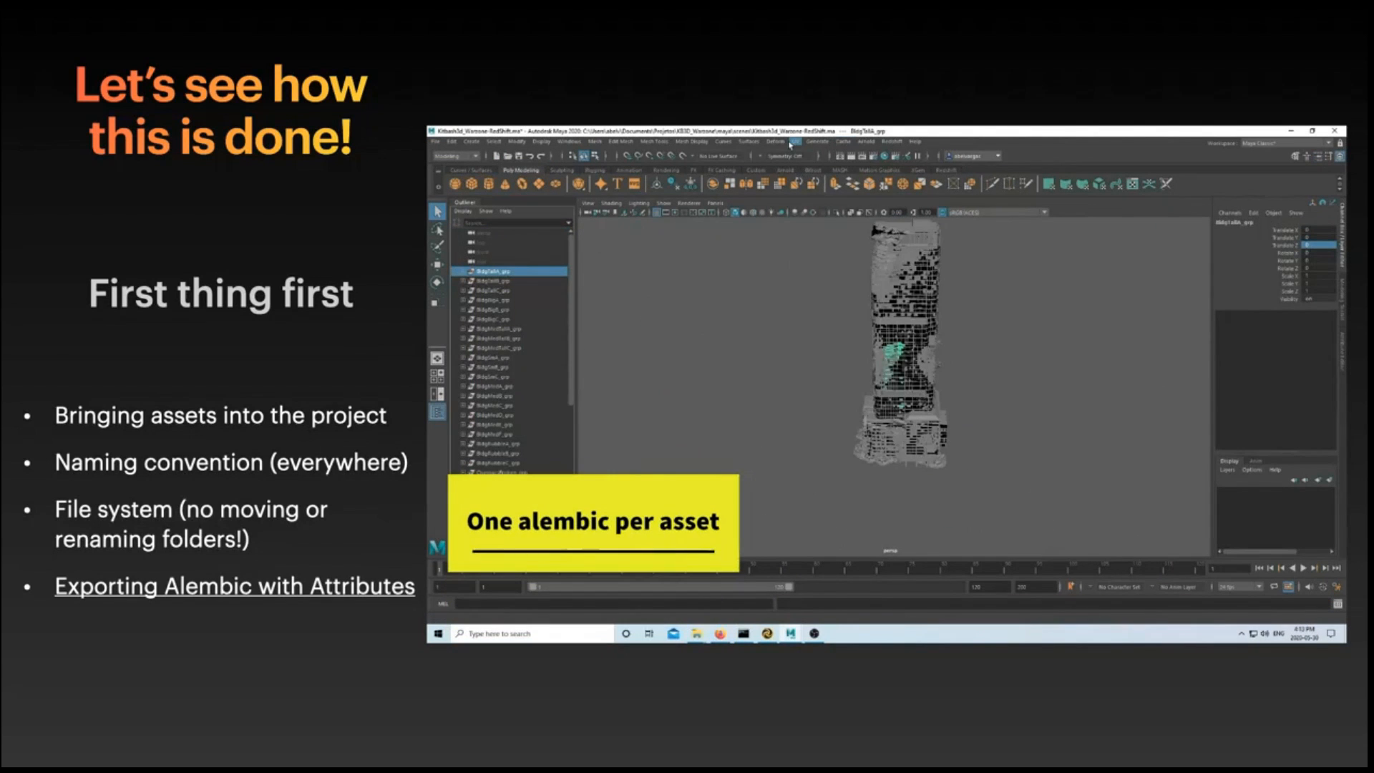
- Export the selected BldgTallA_grp building on its own to an Alembic file
click(843, 141)
mouse_move(870, 158)
click(966, 206)
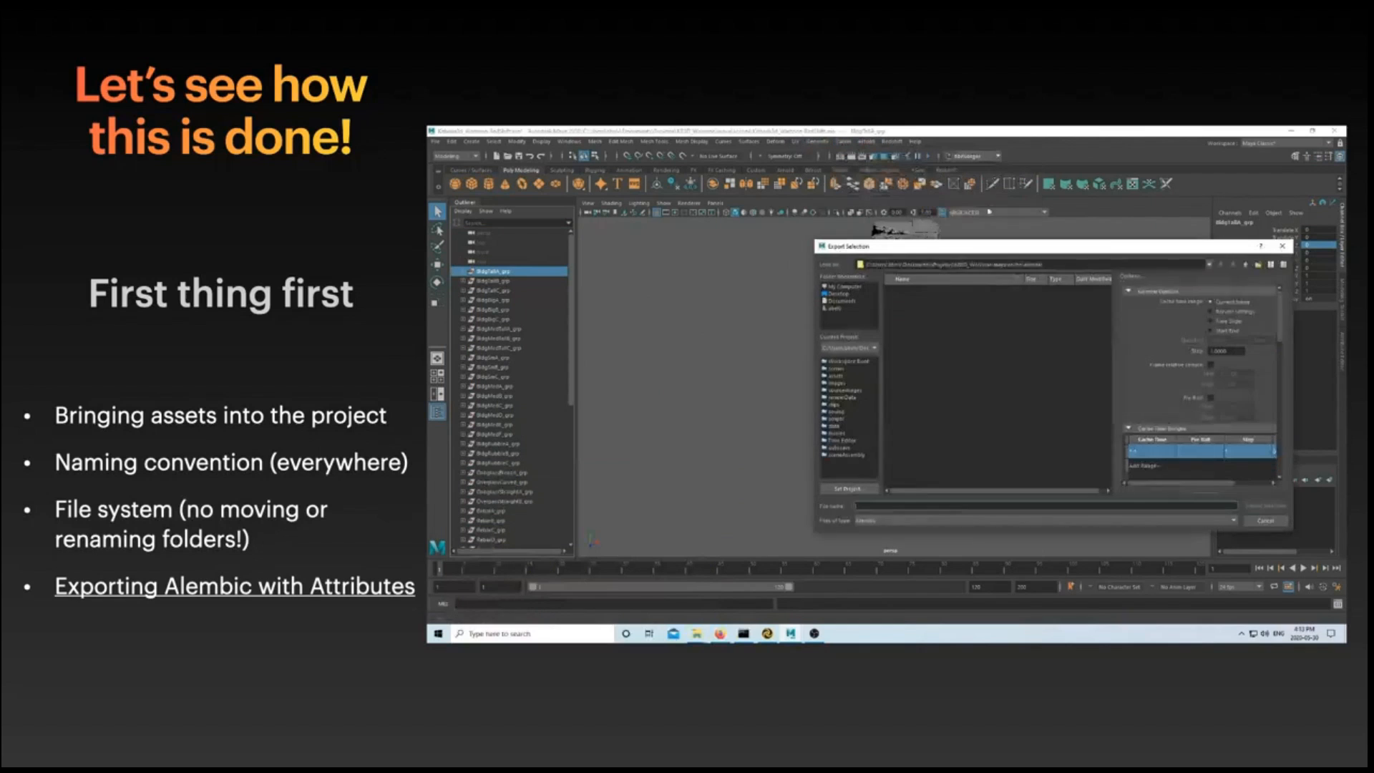
click(905, 351)
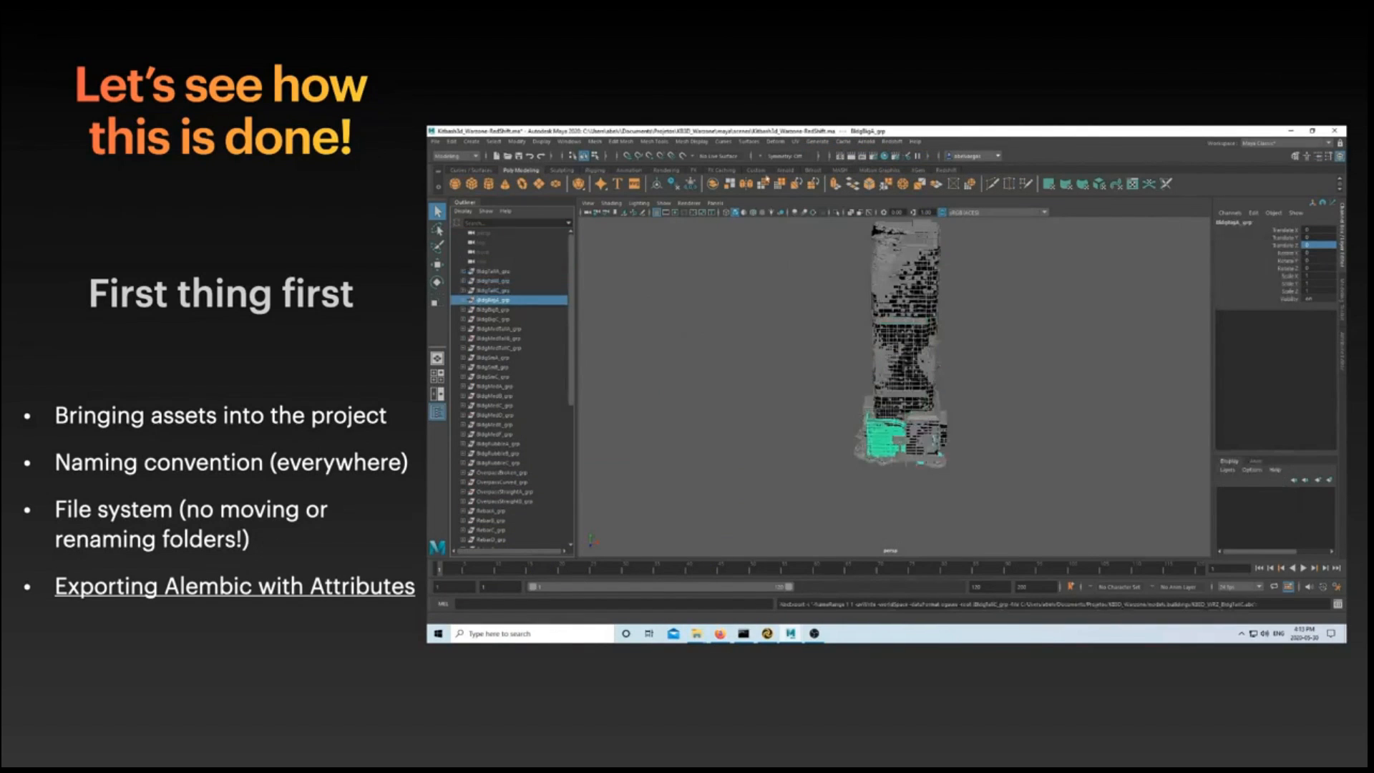
- Export BldgBigA_grp to KB3D_WRZ_BldgBigA.abc and BldgBigB_grp to its own Alembic file
click(843, 141)
mouse_move(870, 159)
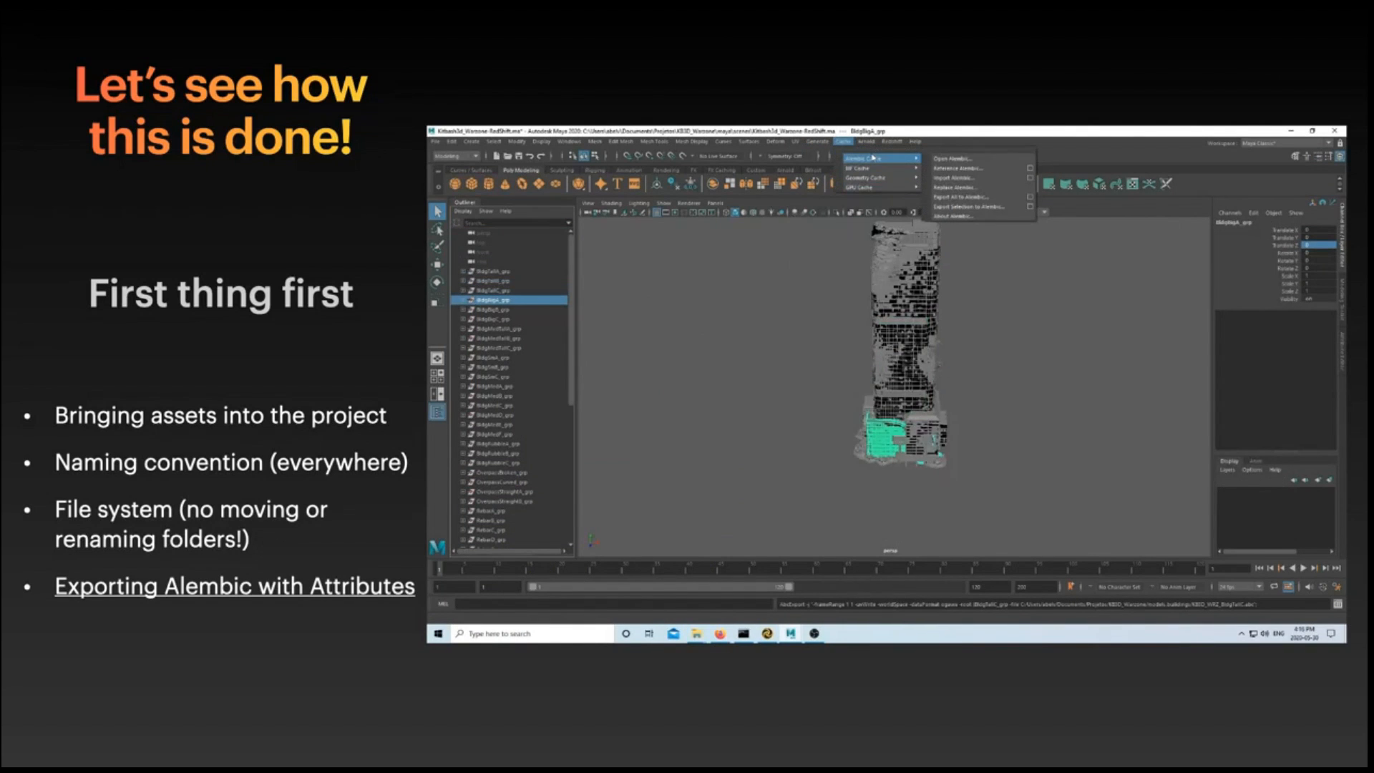
click(966, 206)
click(952, 359)
drag(896, 506, 905, 506)
text(BigA.abc)
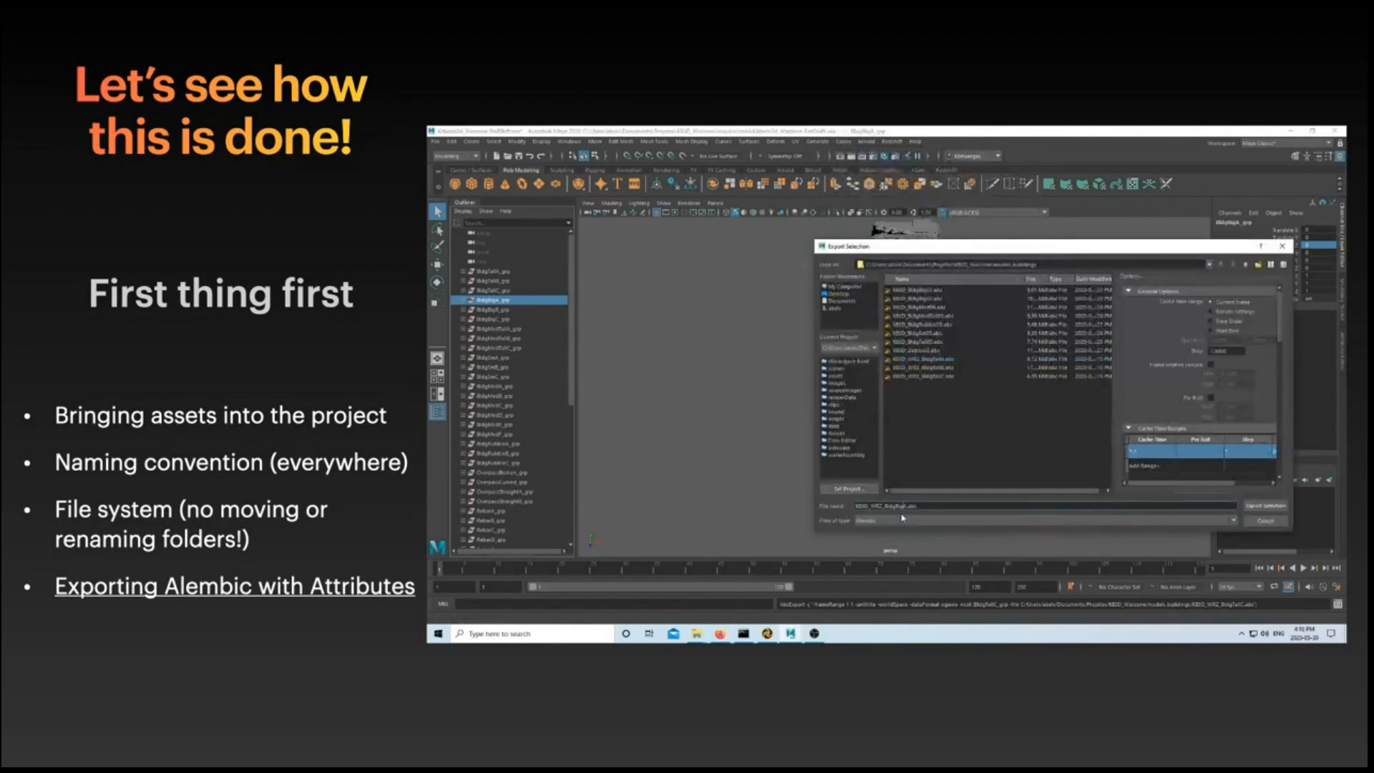
click(1281, 511)
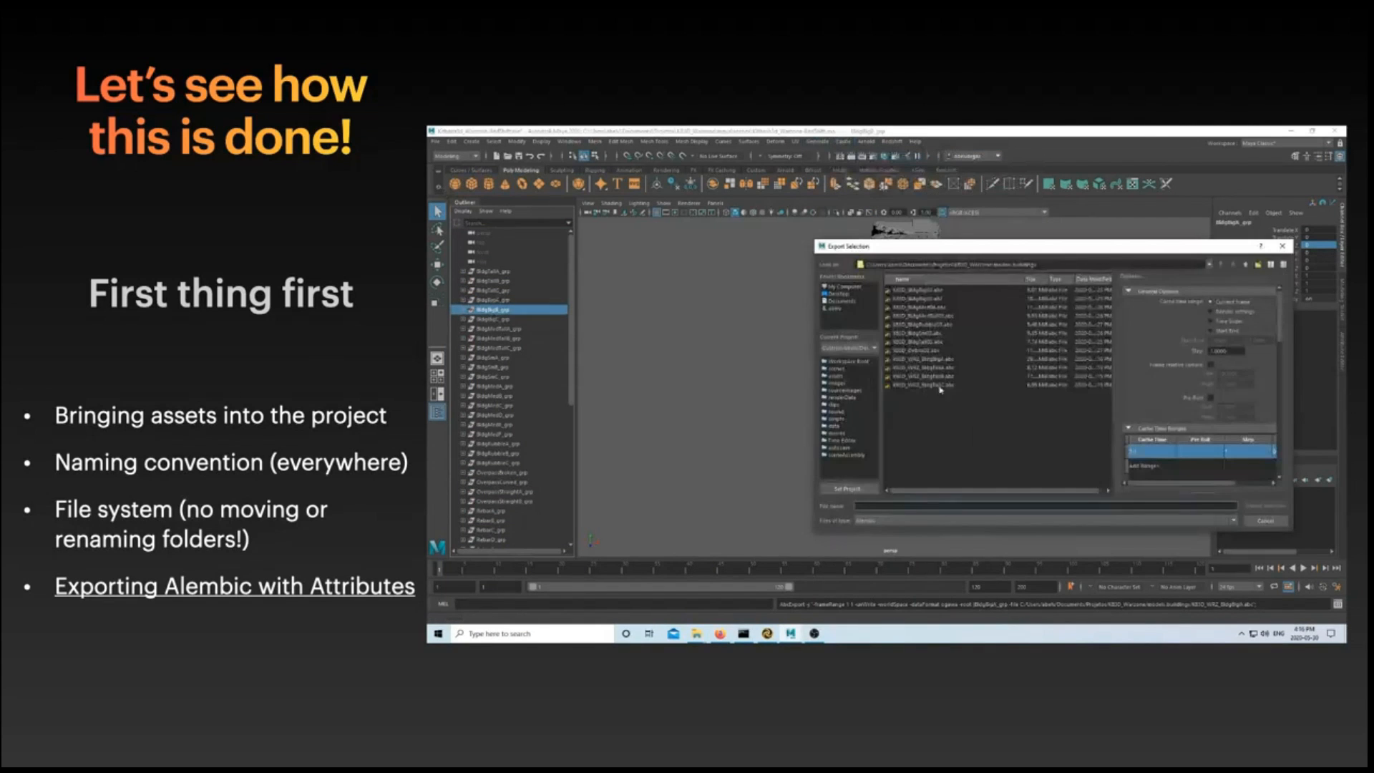
click(1264, 506)
- Export the BldgBigC and OverpassStraightB groups as separate Alembic files following the same naming convention
click(489, 318)
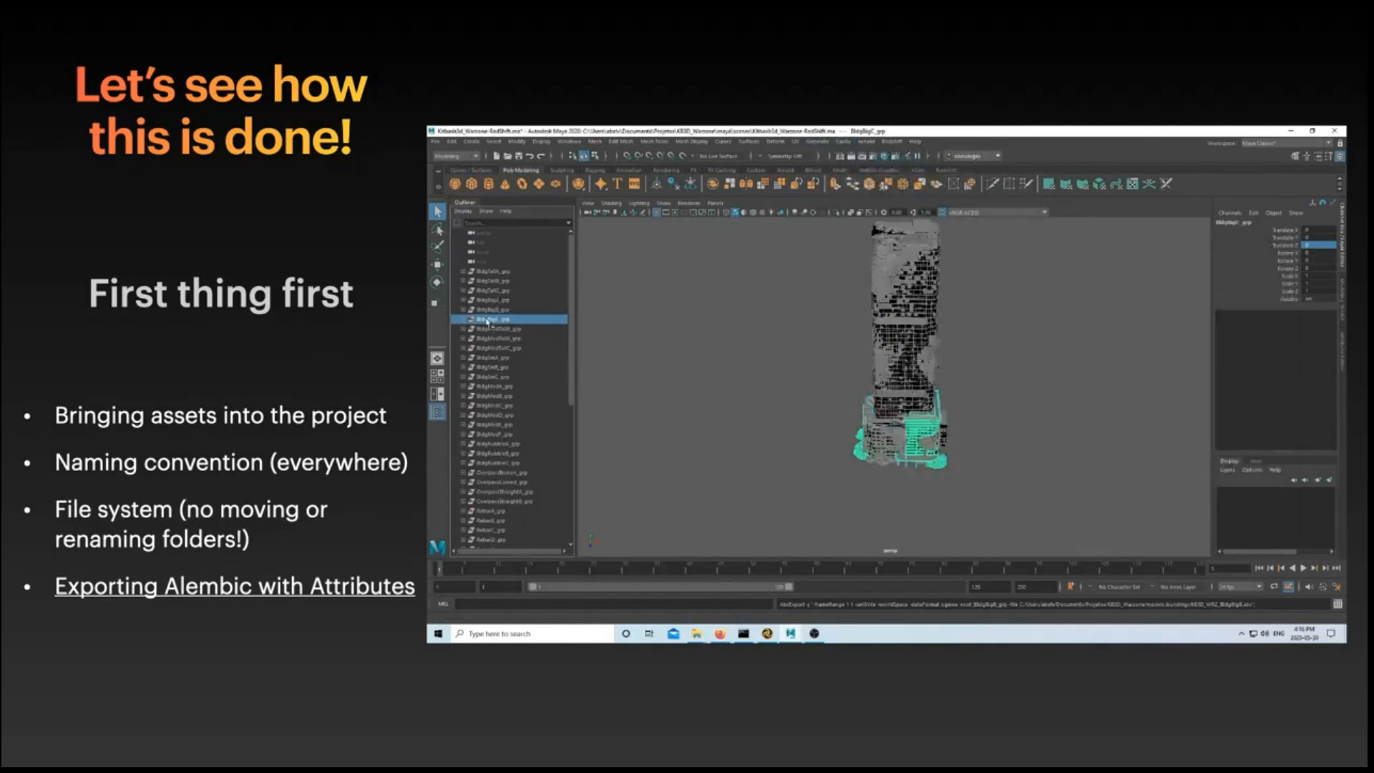
click(843, 141)
click(966, 206)
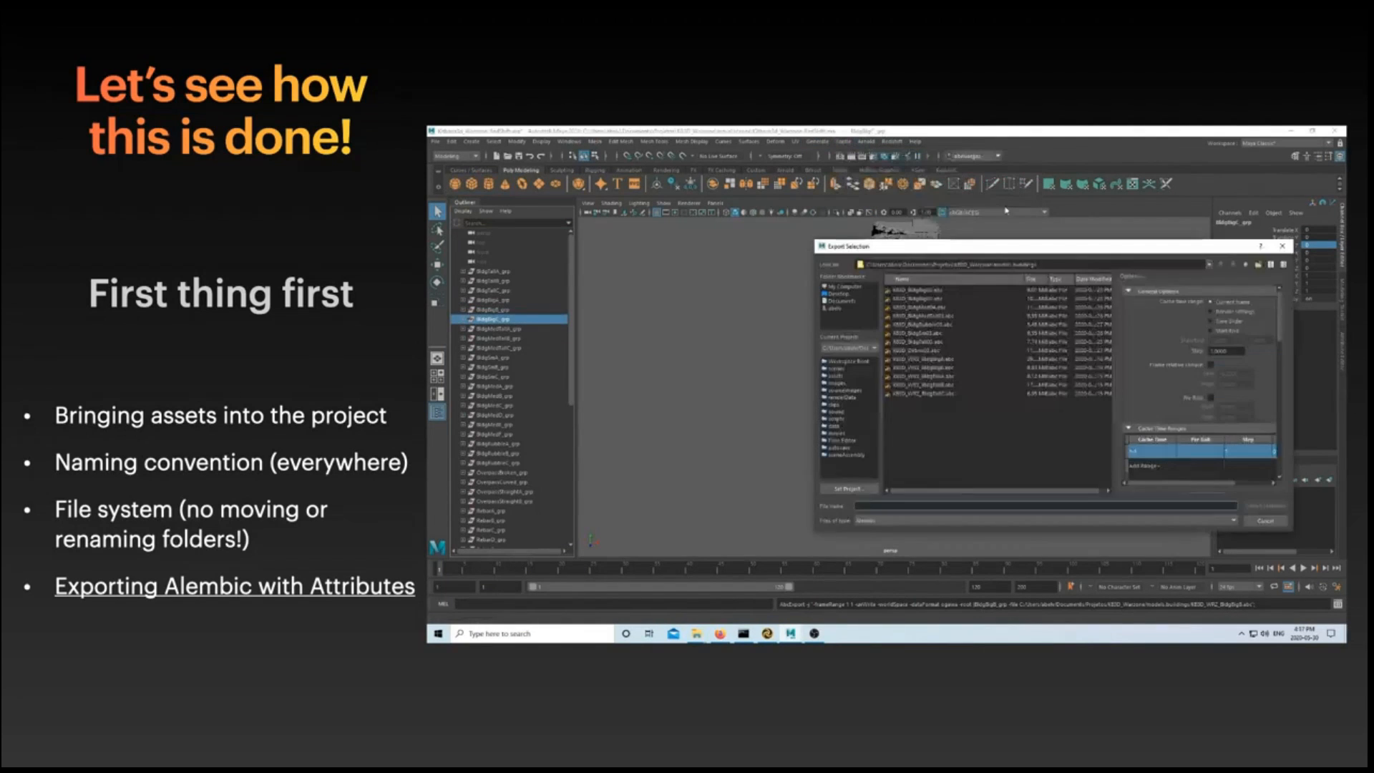
click(952, 367)
click(1263, 506)
click(489, 328)
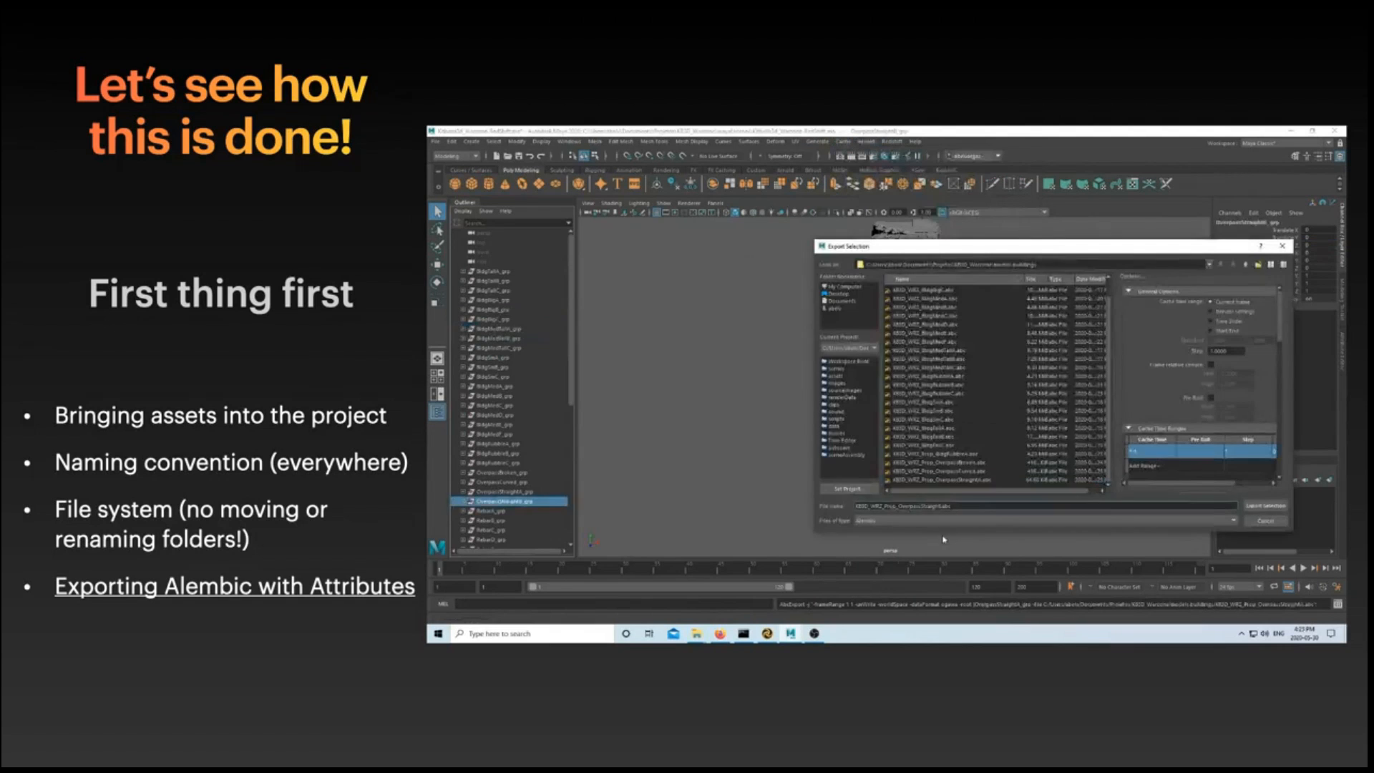
click(1264, 506)
- Export RebarA_grp to an Alembic file named KB3D_WRZ_Prop_RebarA.abc
click(490, 261)
click(843, 141)
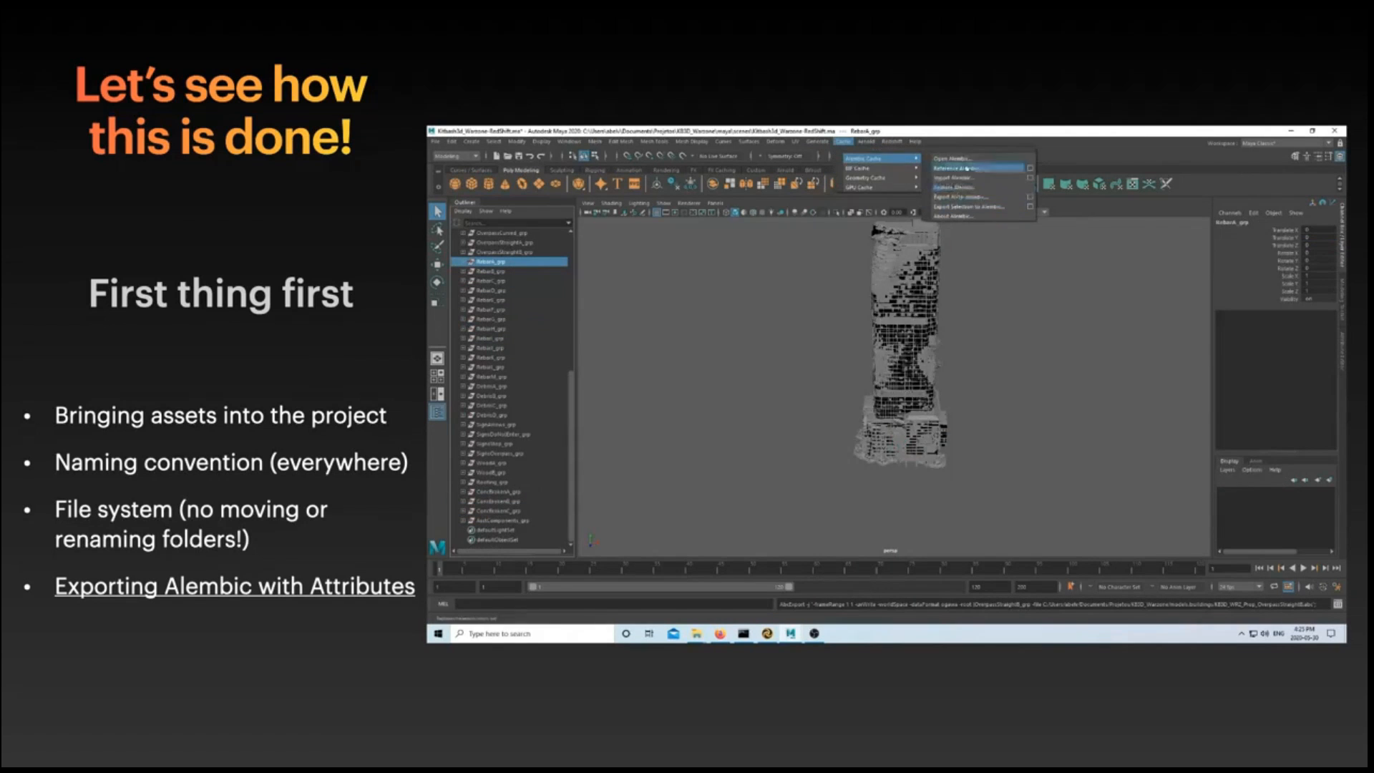
click(968, 206)
click(941, 480)
drag(941, 506, 898, 506)
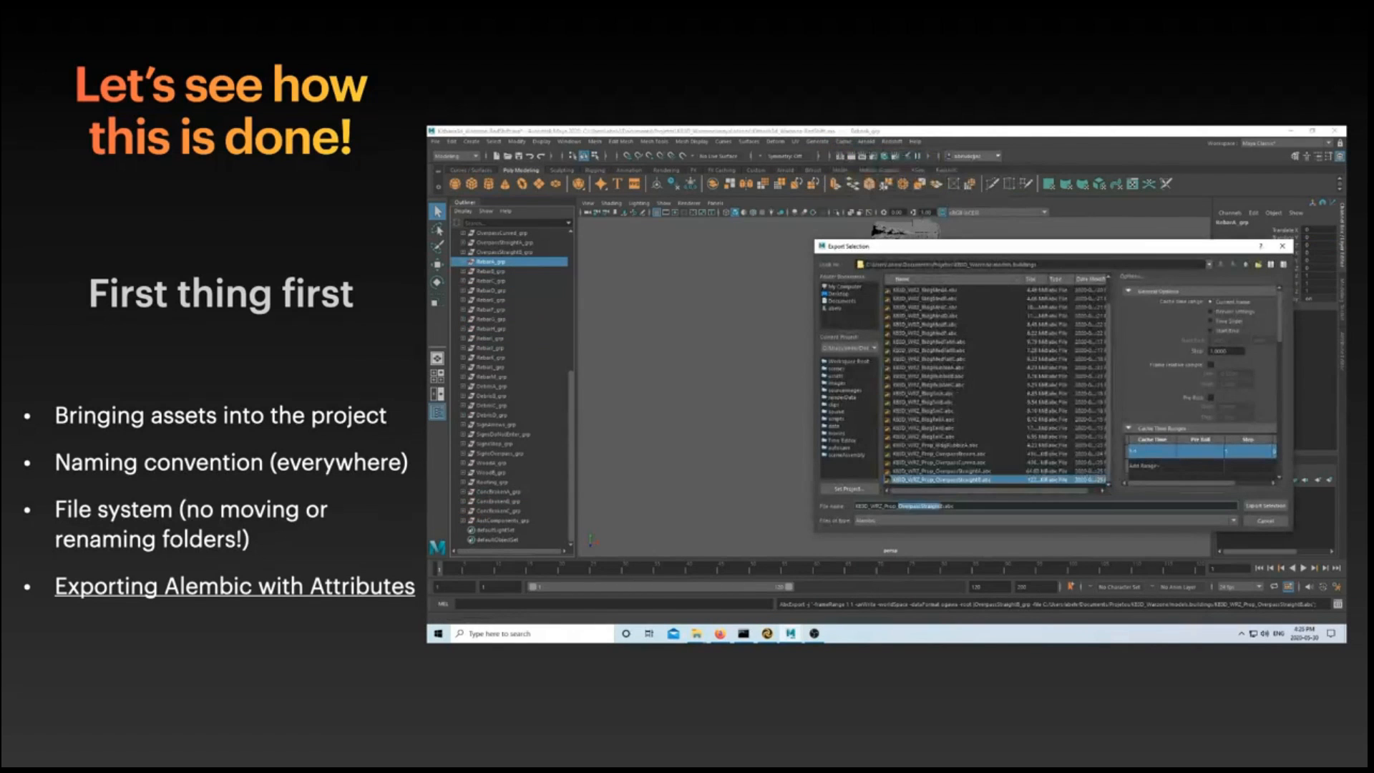
text(RebarA)
click(1265, 506)
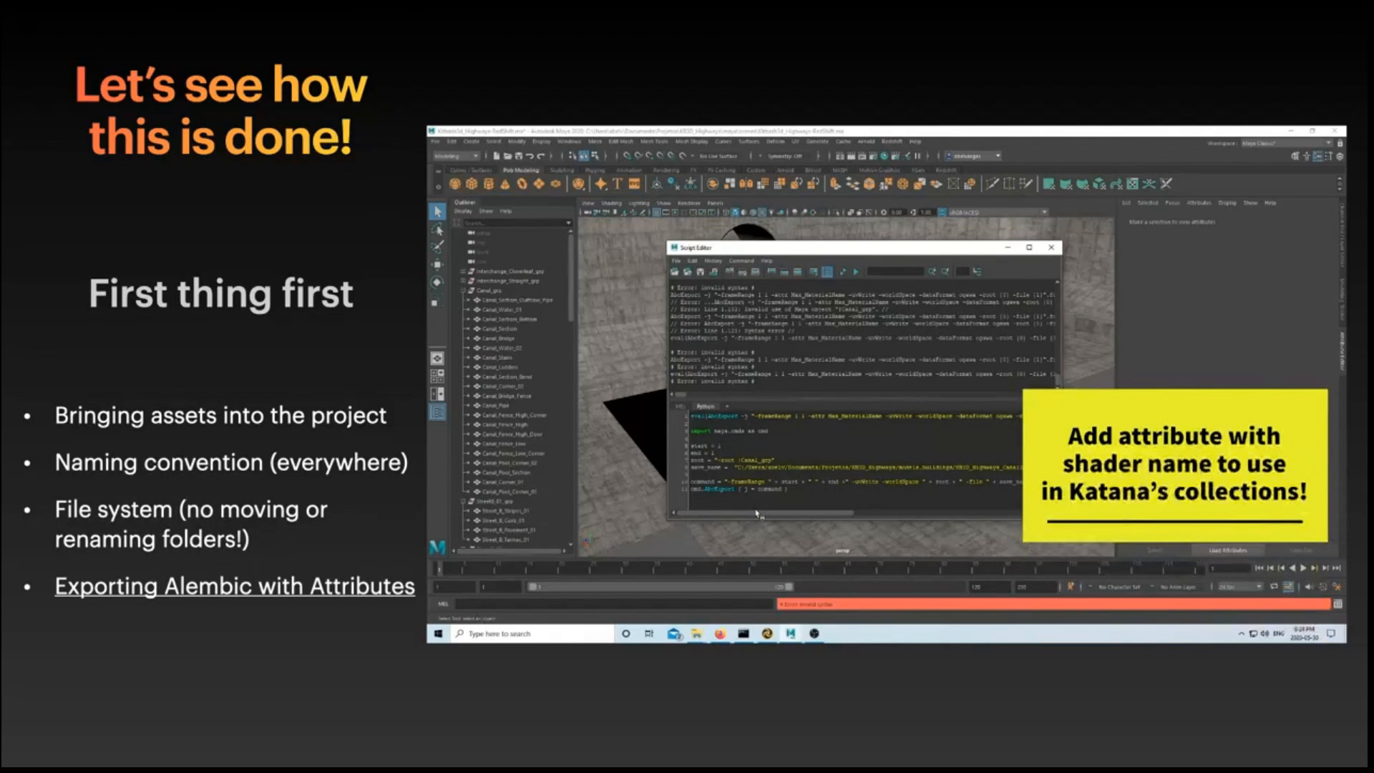
- Run the Python script that exports Canal_grp as an Alembic file
key(ctrl+Return)
mouse_move(790, 489)
mouse_down()
mouse_move(690, 431)
mouse_move(789, 490)
mouse_up()
click(775, 461)
key(ctrl+Return)
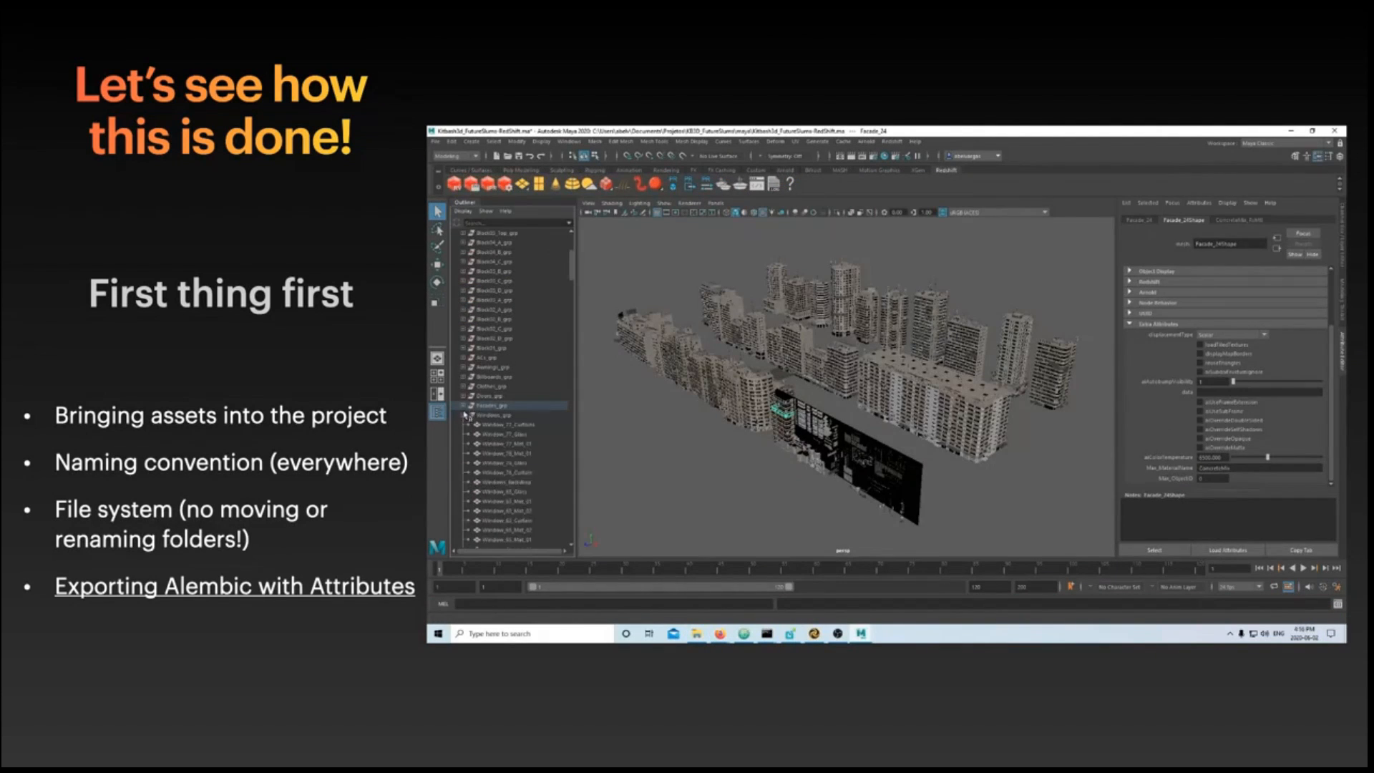
- Examine the object names inside the window, facade and block groups of the FutureSlums scene
click(464, 415)
click(464, 406)
scroll(465, 408, down, 15)
click(464, 464)
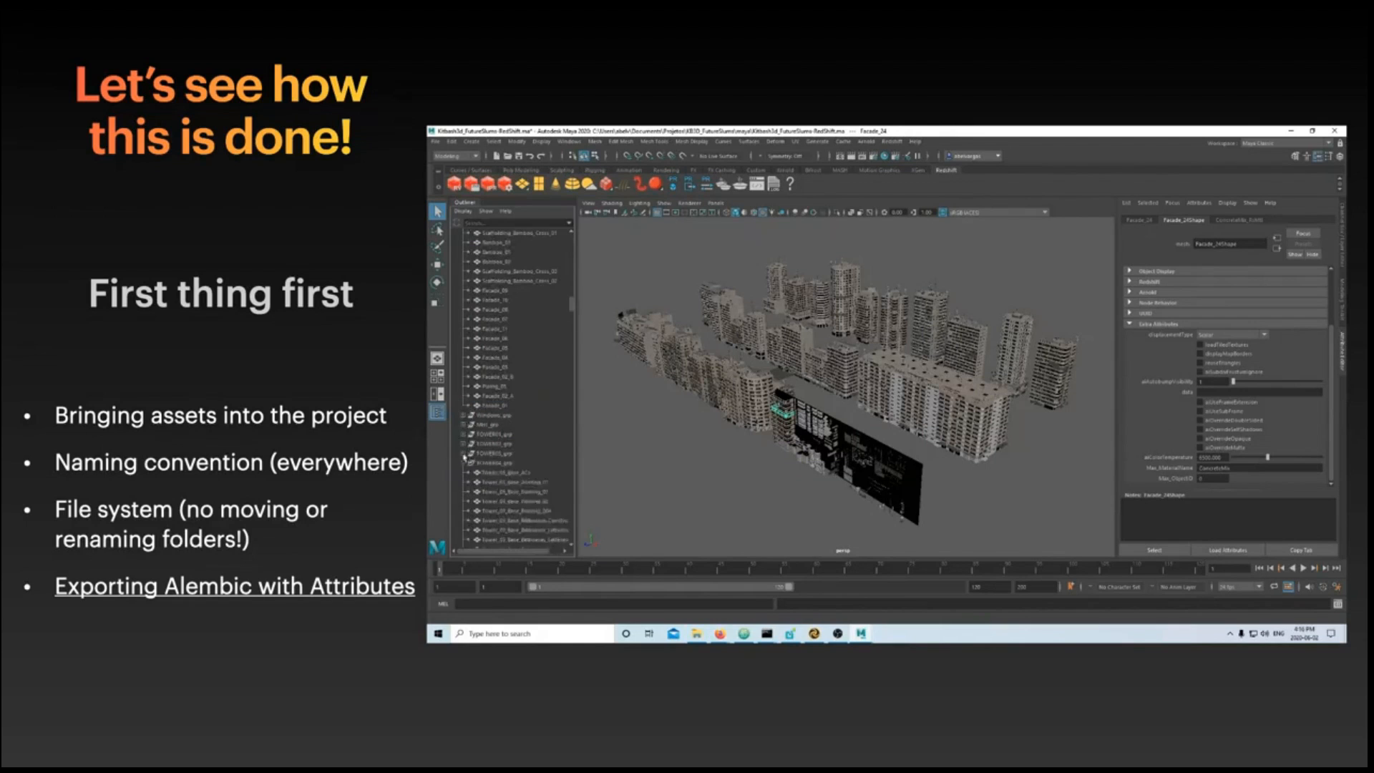
scroll(464, 457, up, 20)
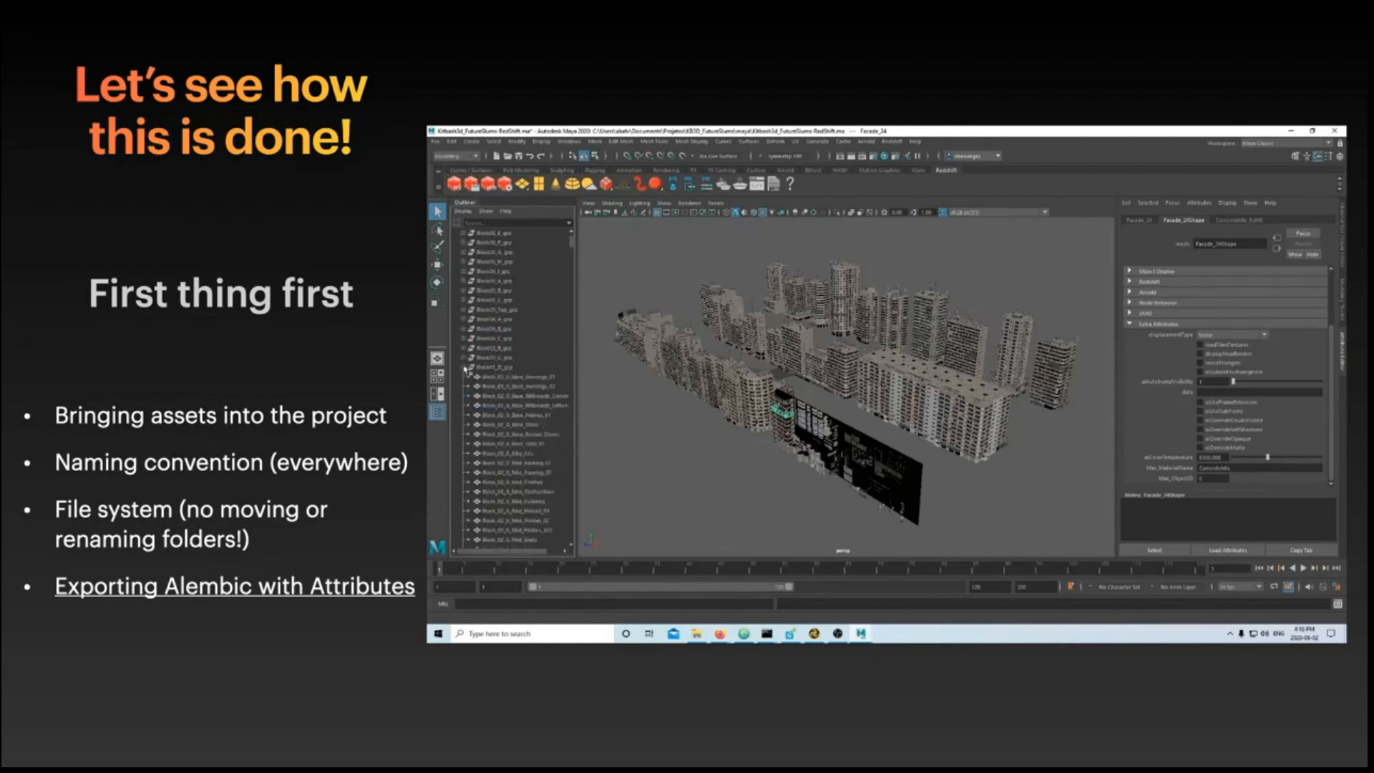
click(464, 320)
click(464, 290)
click(539, 426)
click(513, 472)
click(464, 271)
click(464, 243)
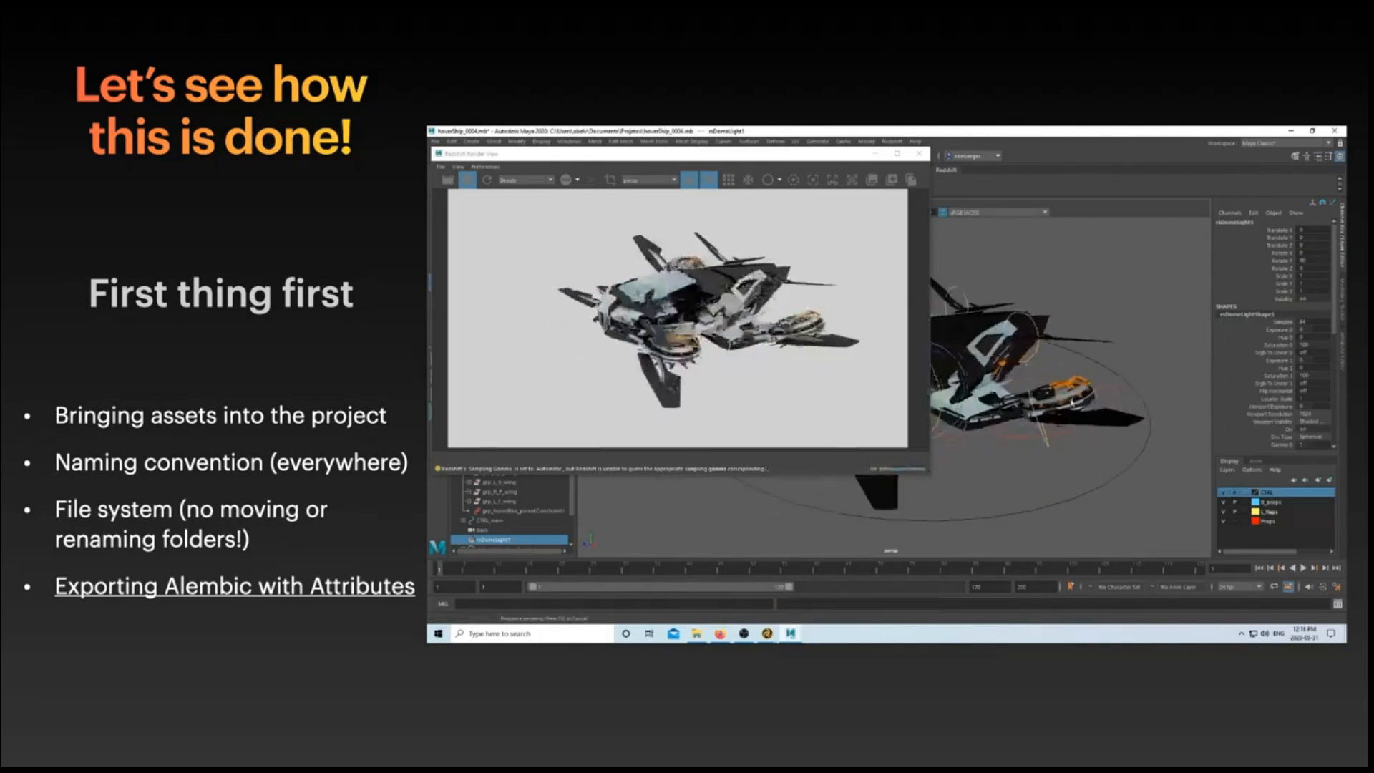
- View the hover ship from another angle in the Redshift render preview and dismiss the preview
alt+drag(1074, 403, 1097, 441)
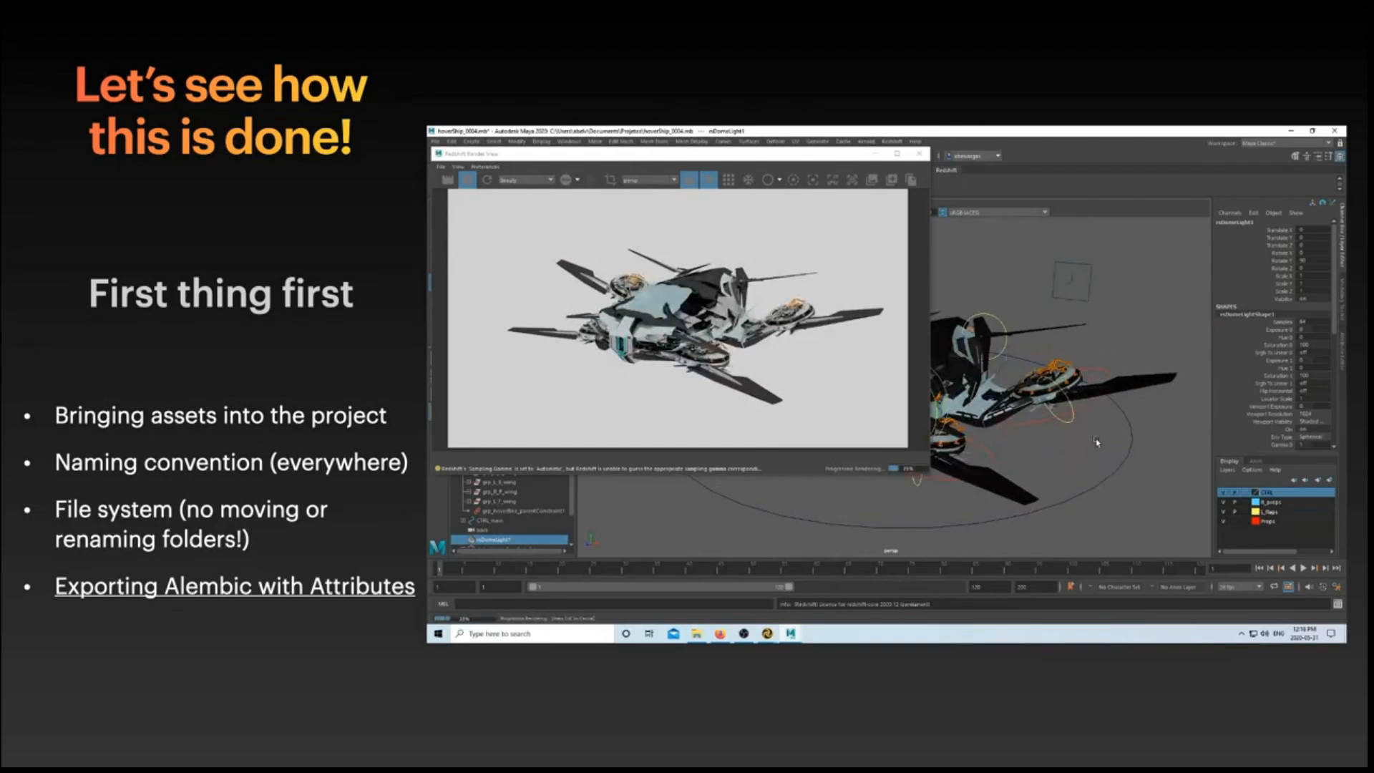
click(919, 154)
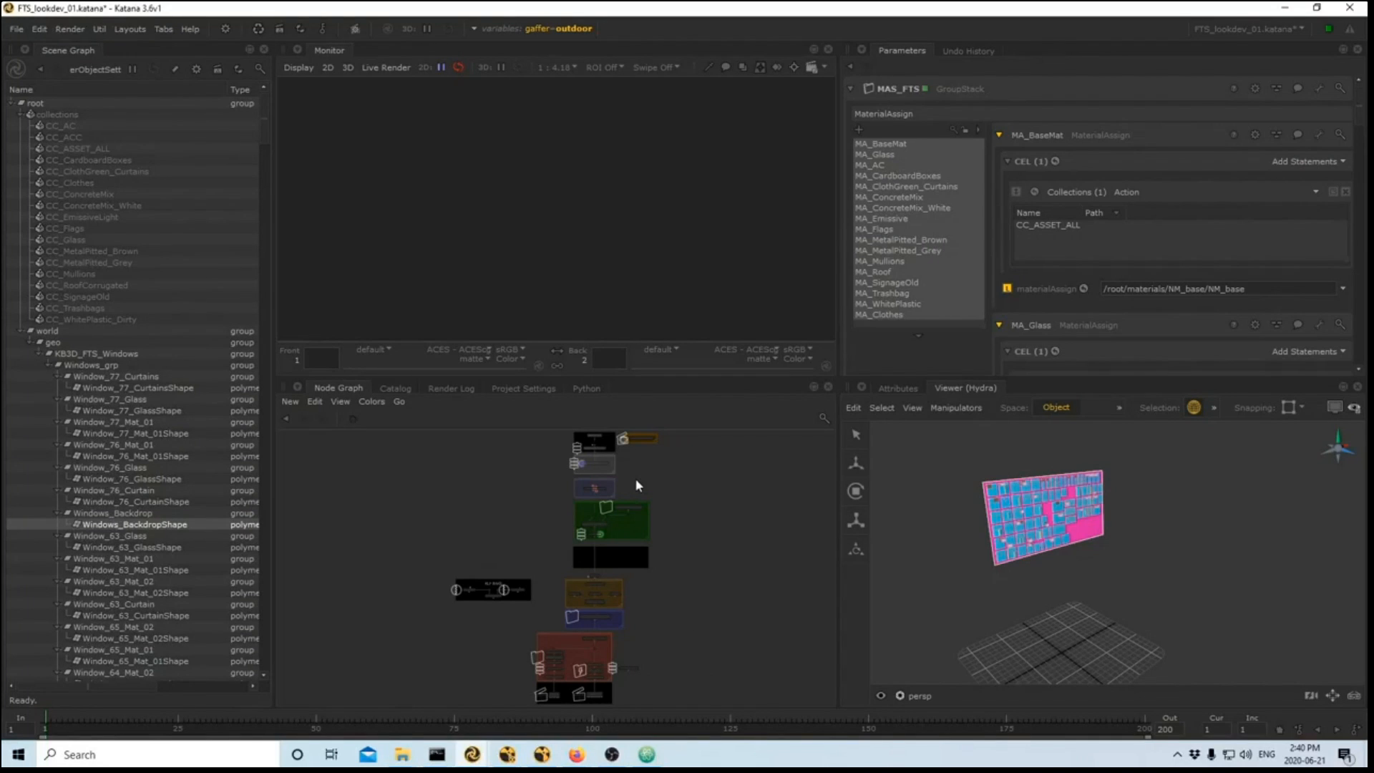
- In Katana's DATA IN node group, nudge ASSET_IN slightly lower and show the parameters of CC_ASSET_STACK
middle_drag(636, 483, 634, 514)
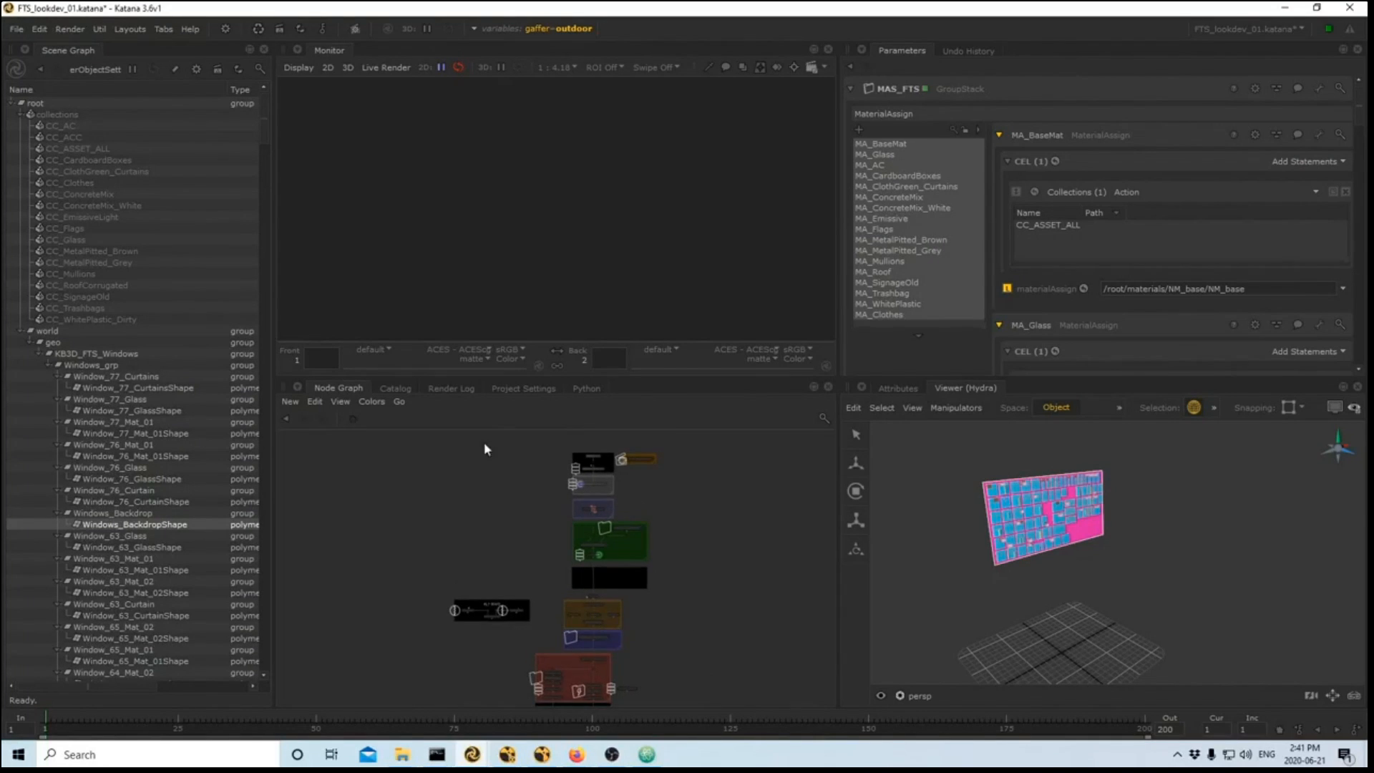
drag(476, 444, 714, 705)
scroll(607, 492, up, 5)
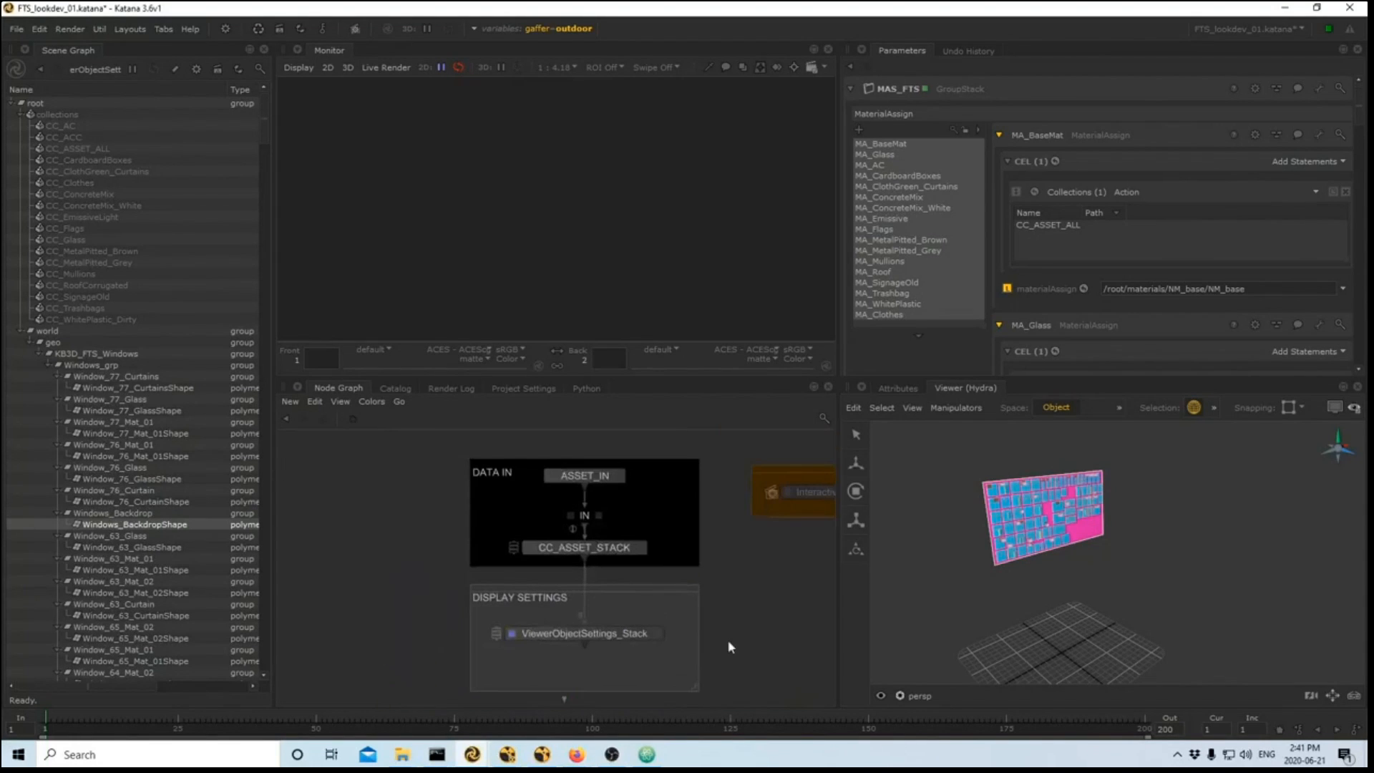
scroll(655, 581, up, 4)
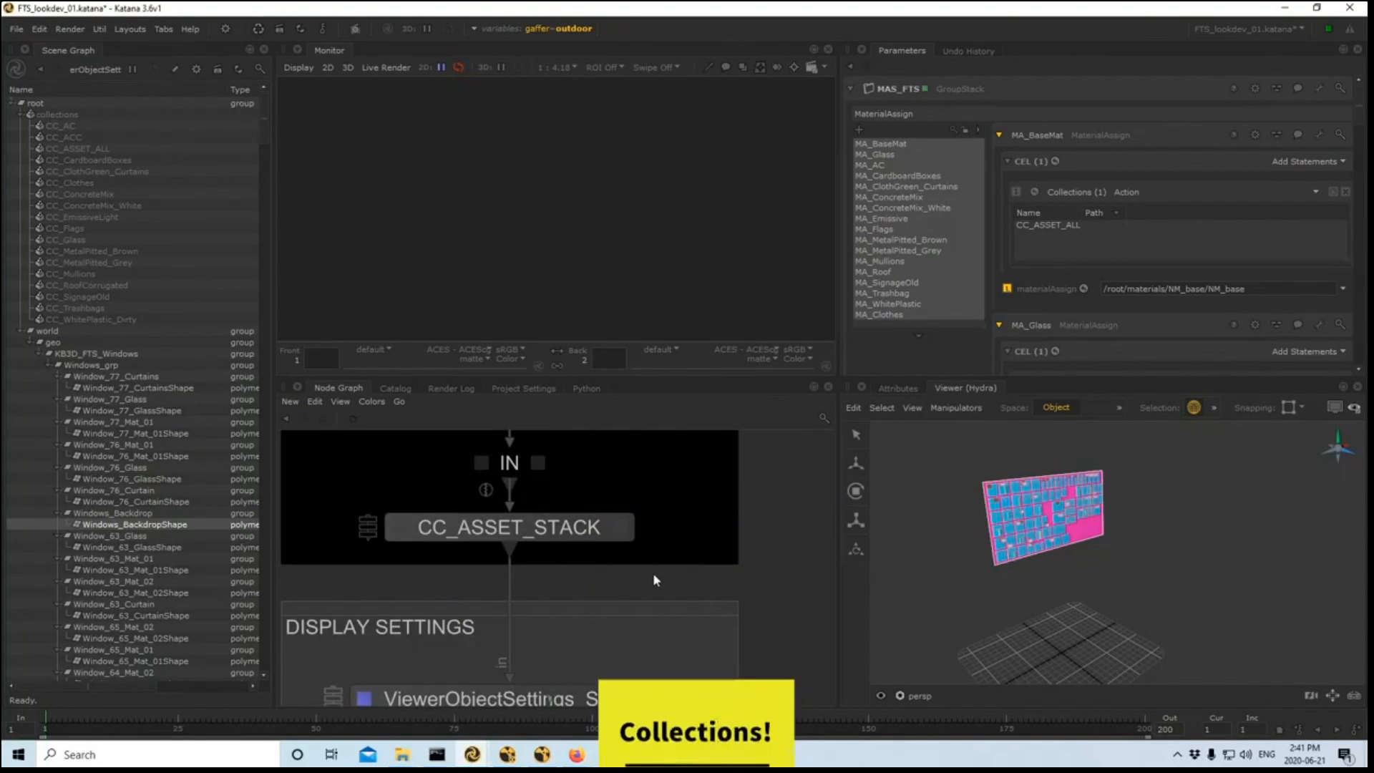
middle_drag(656, 580, 710, 648)
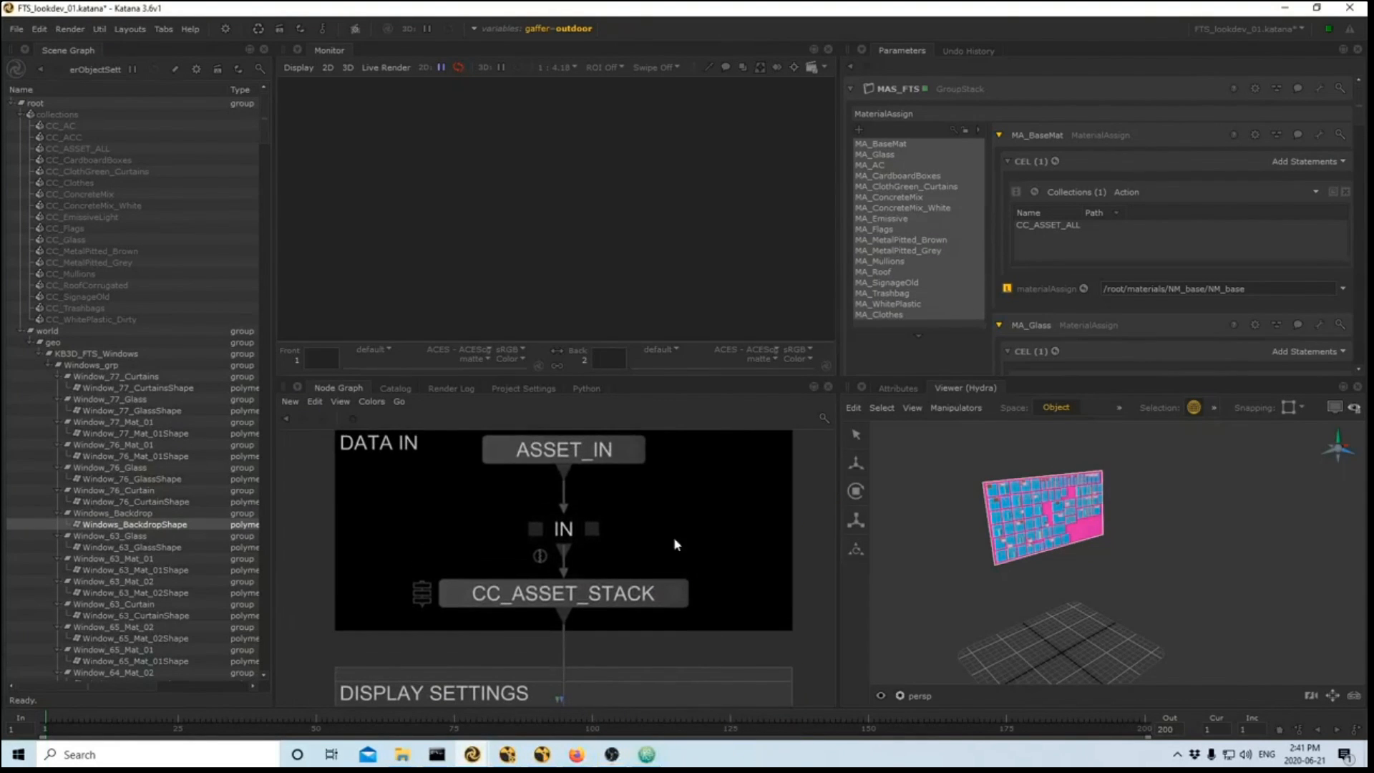
drag(584, 458, 584, 470)
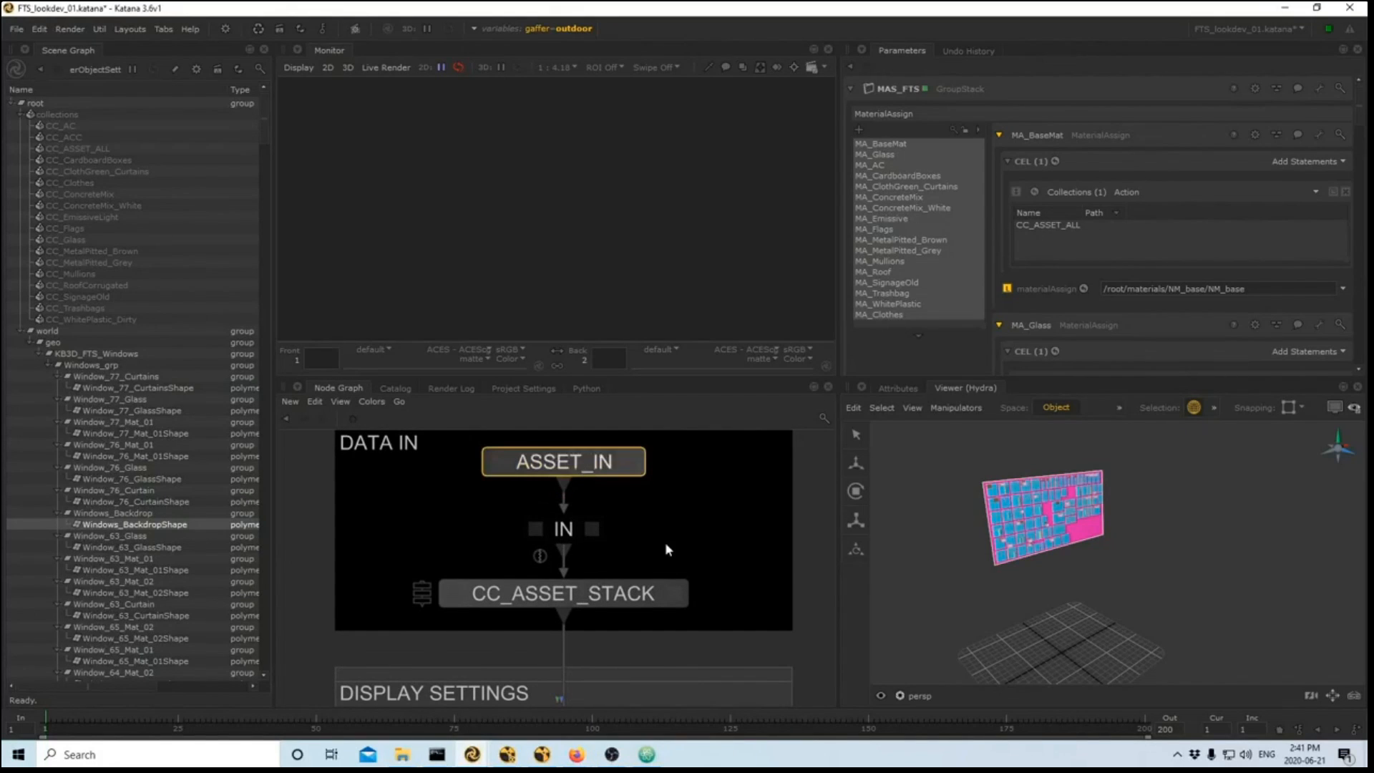
click(675, 594)
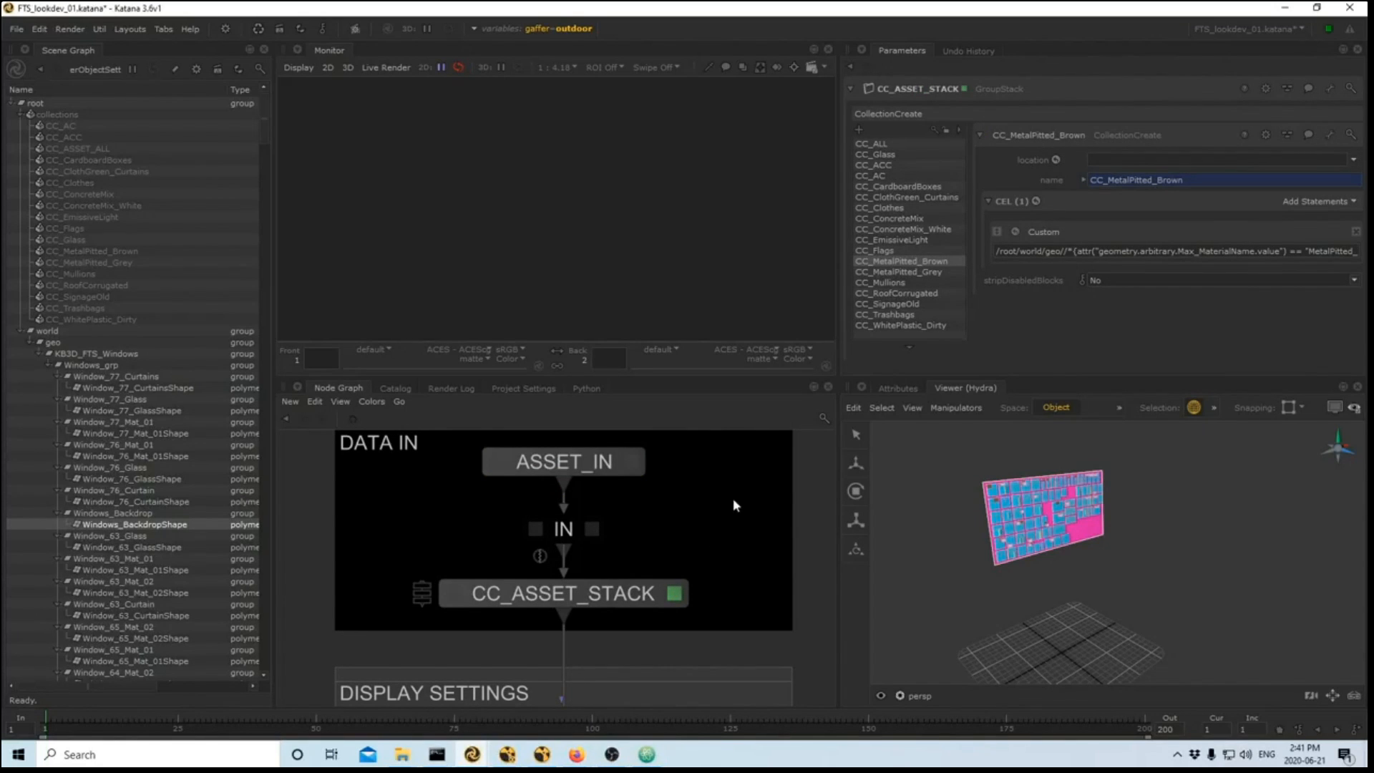
- Review the CEL statements of the collections from CC_ALL to CC_Clothes and select Windows_BackdropShape in the scene graph
click(881, 187)
click(892, 144)
click(895, 154)
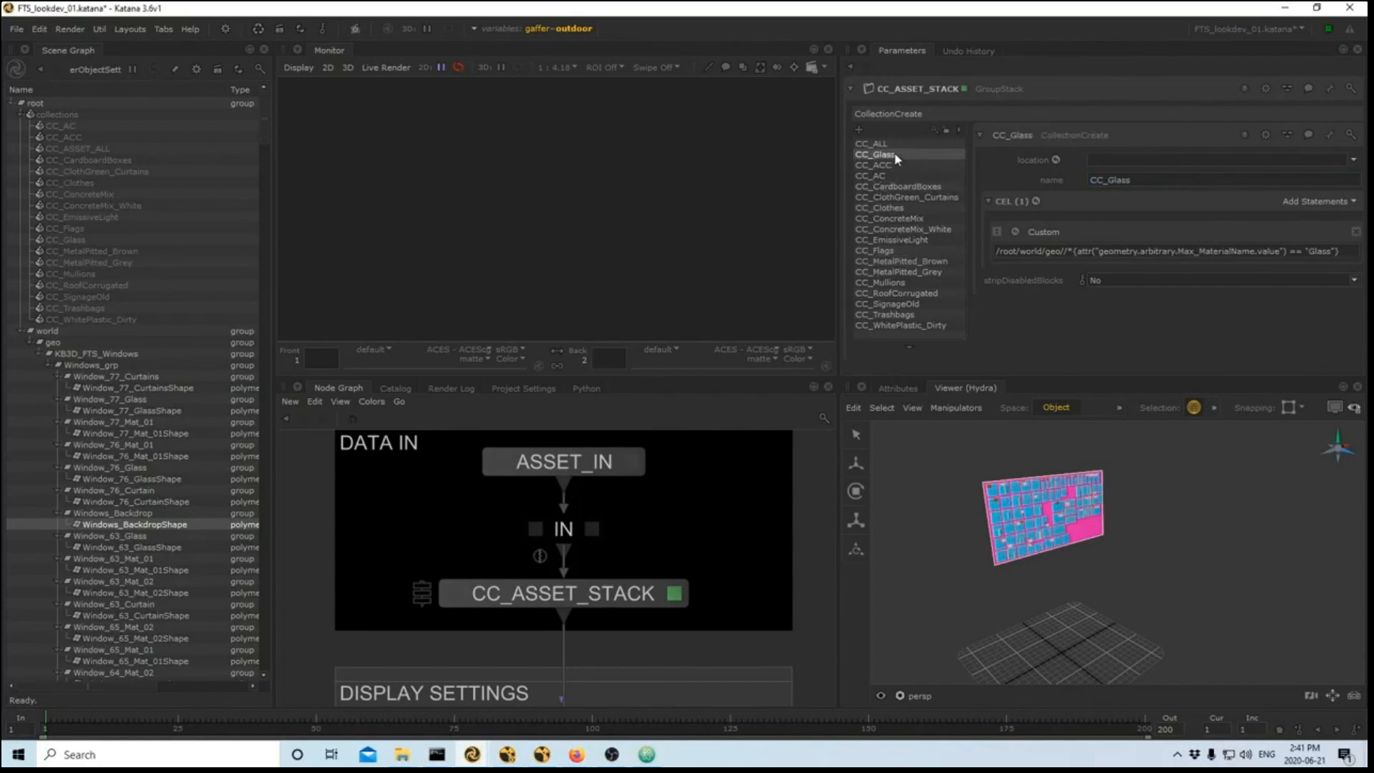
click(896, 165)
click(895, 175)
click(895, 186)
click(894, 197)
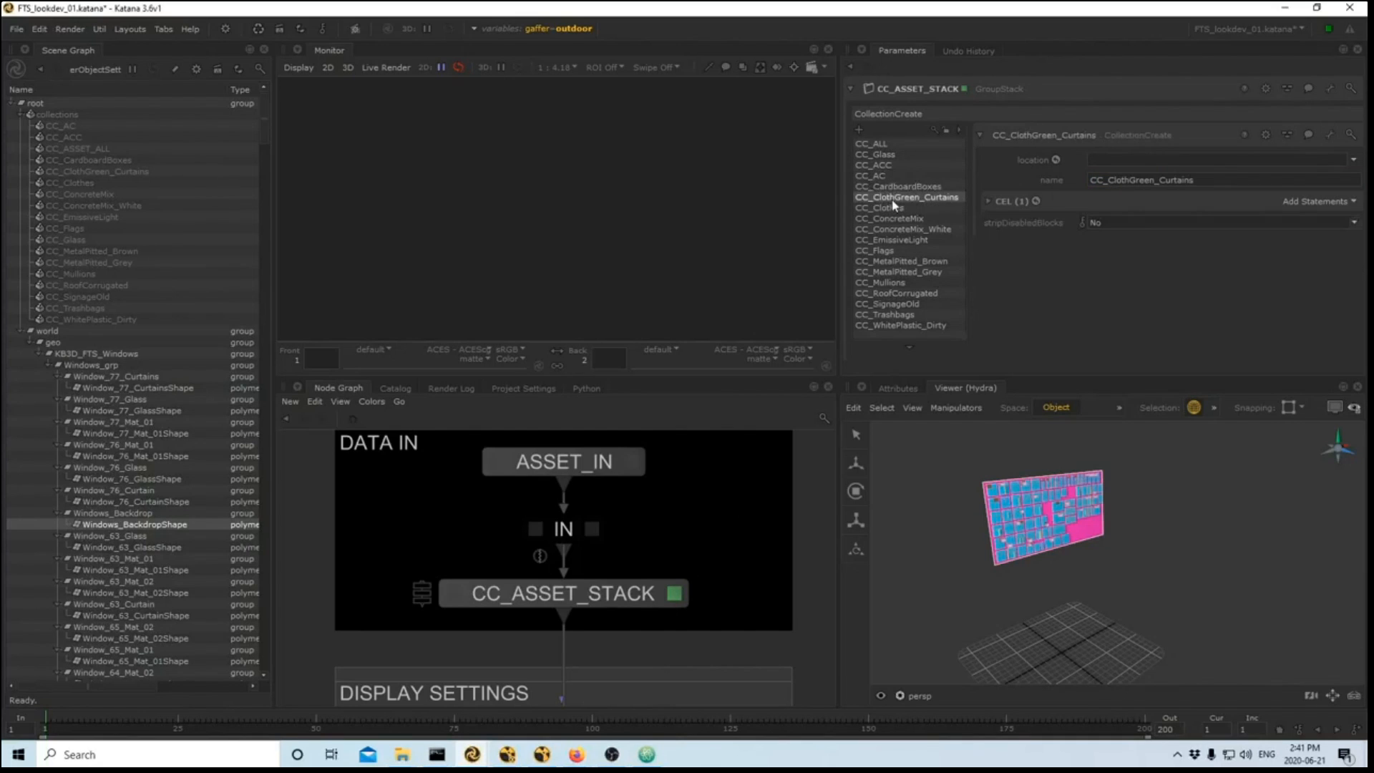
click(894, 207)
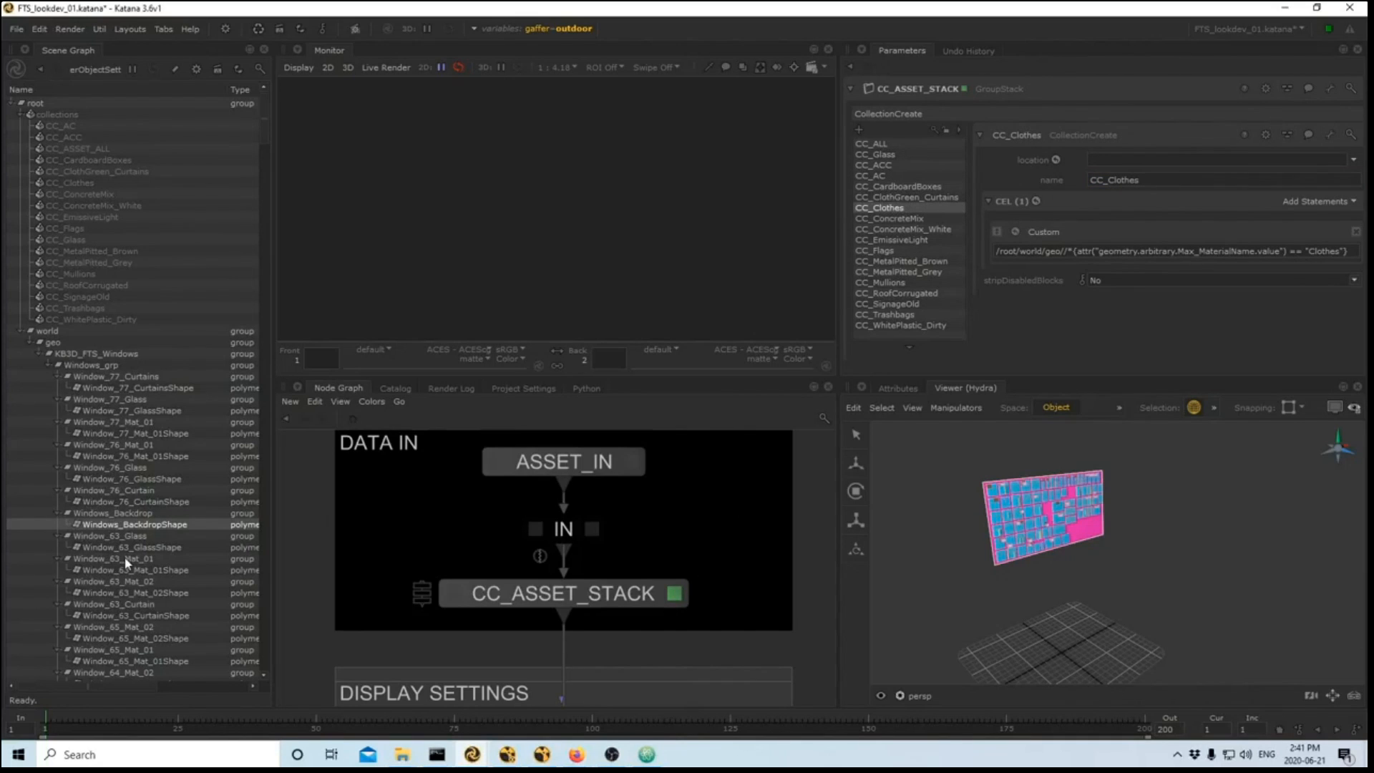
click(87, 513)
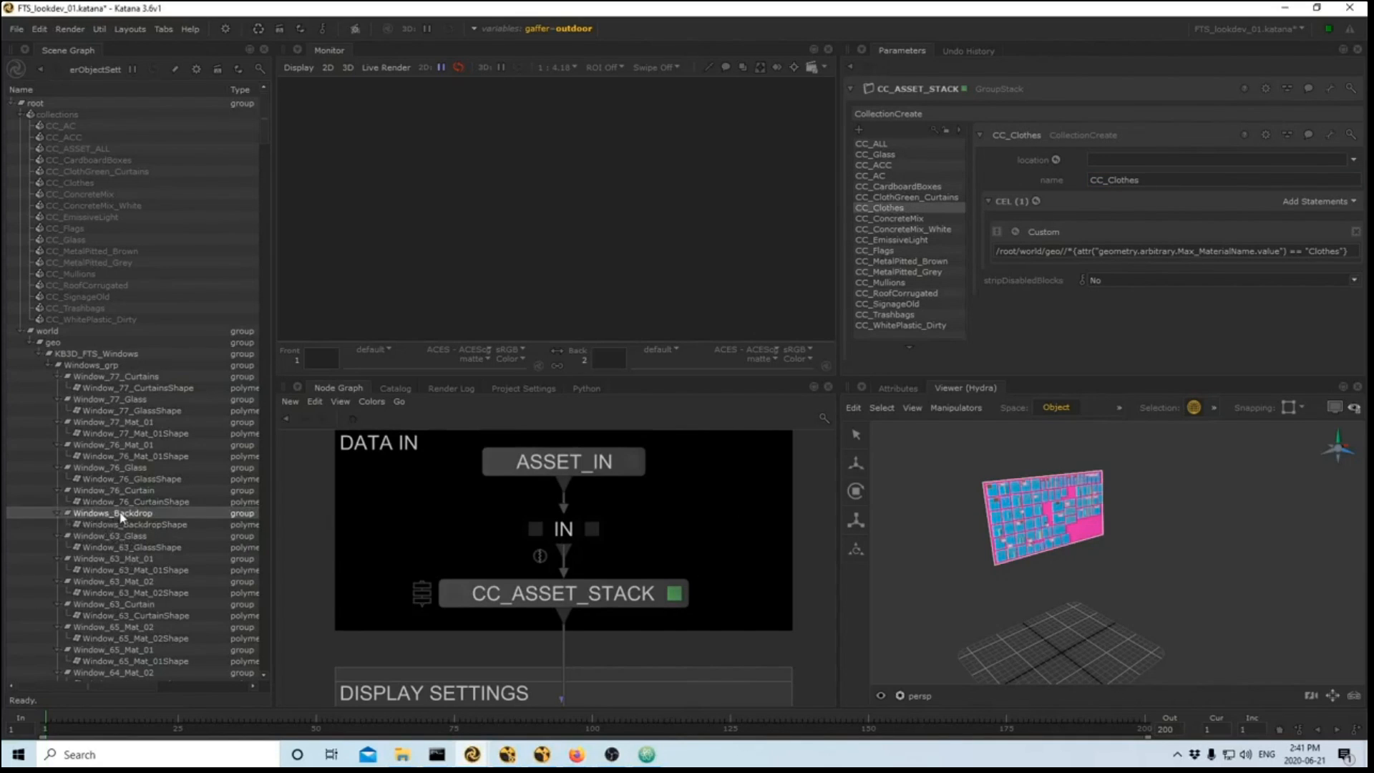
click(124, 523)
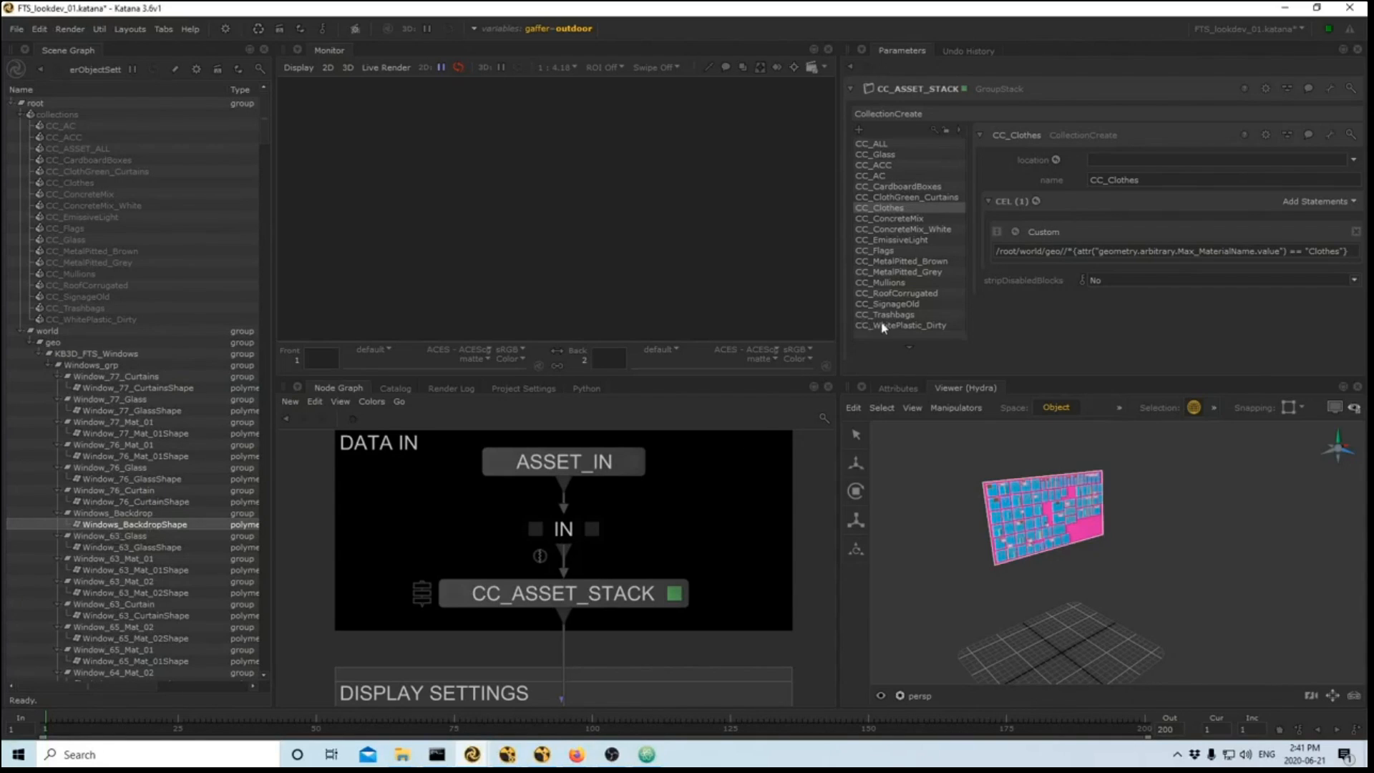
- Display the CollectionCreate entries from CC_WhitePlastic_Dirty through CC_Glass together and examine their CEL statements alongside the window geometry
click(900, 326)
shift+click(896, 155)
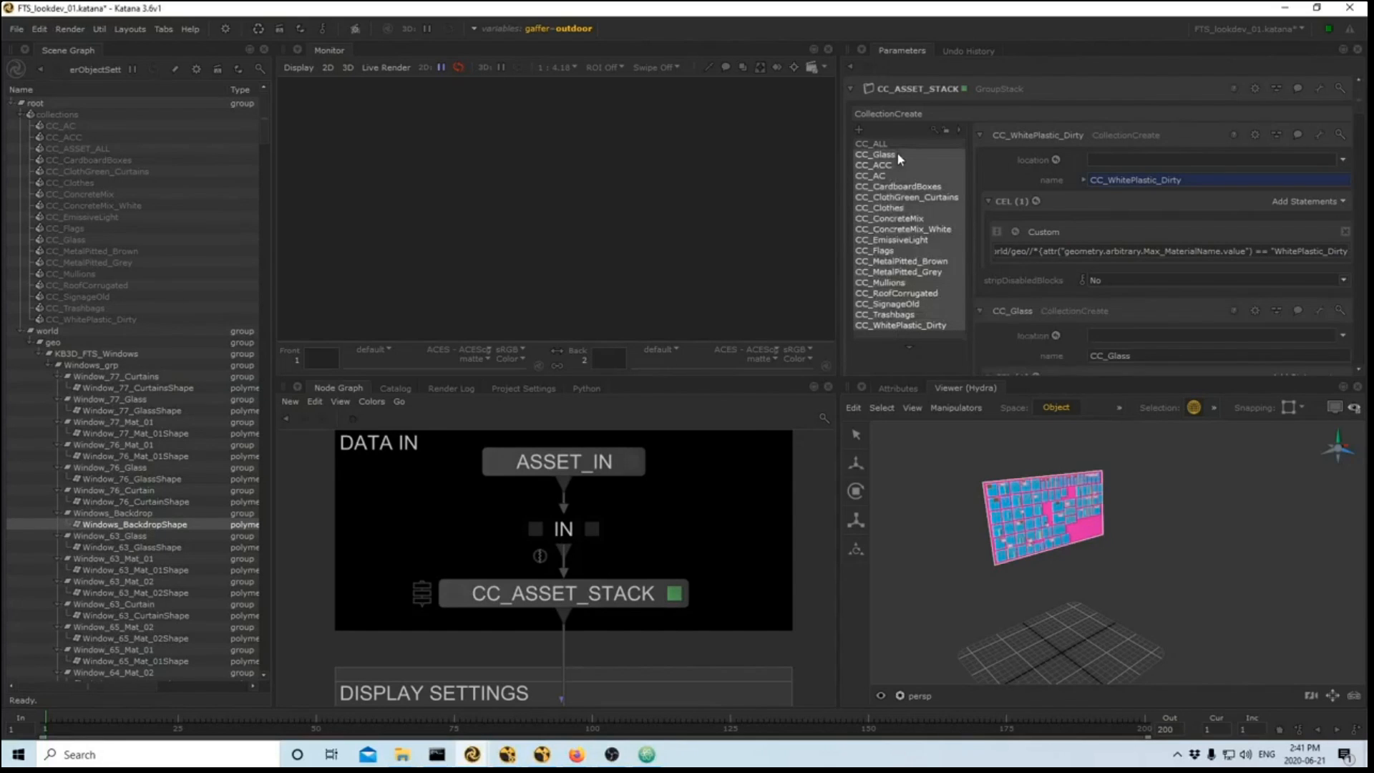
scroll(999, 315, down, 2)
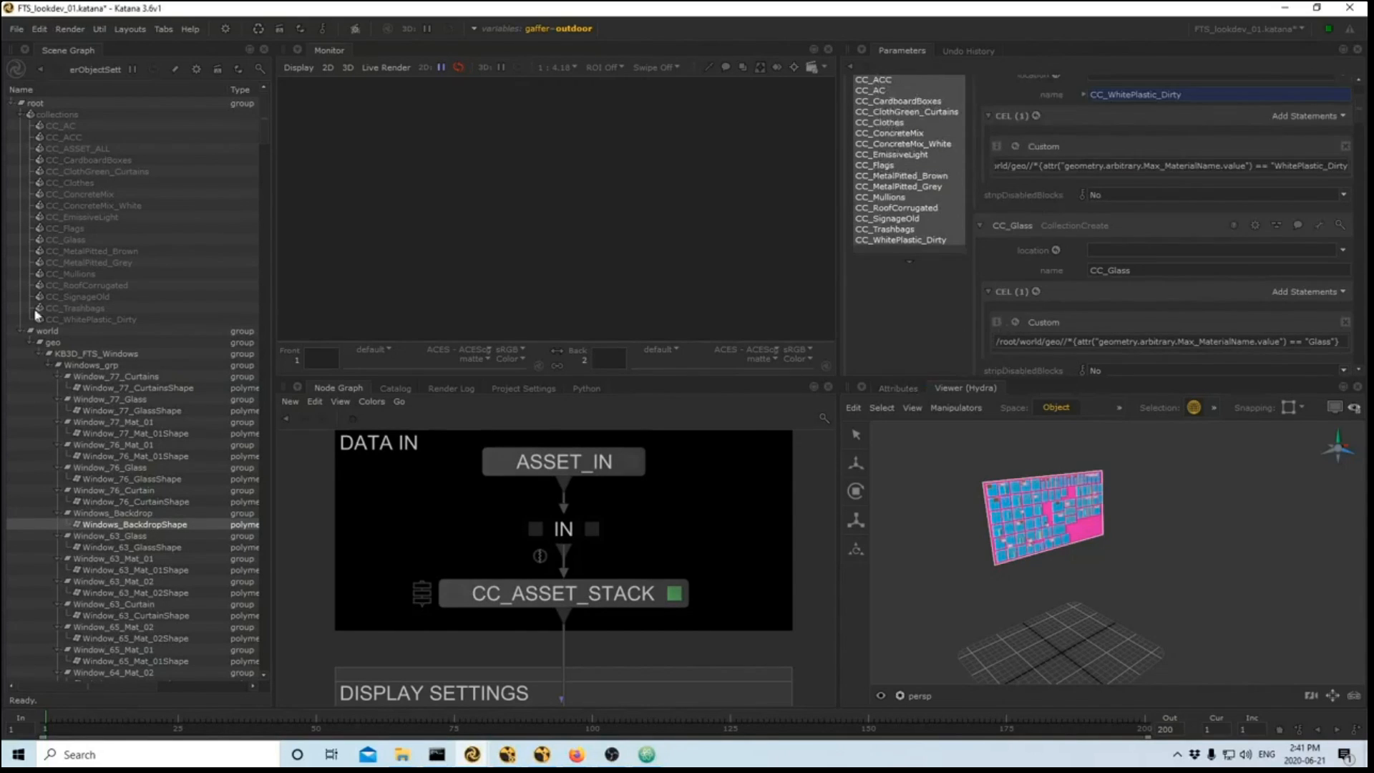
scroll(96, 427, down, 6)
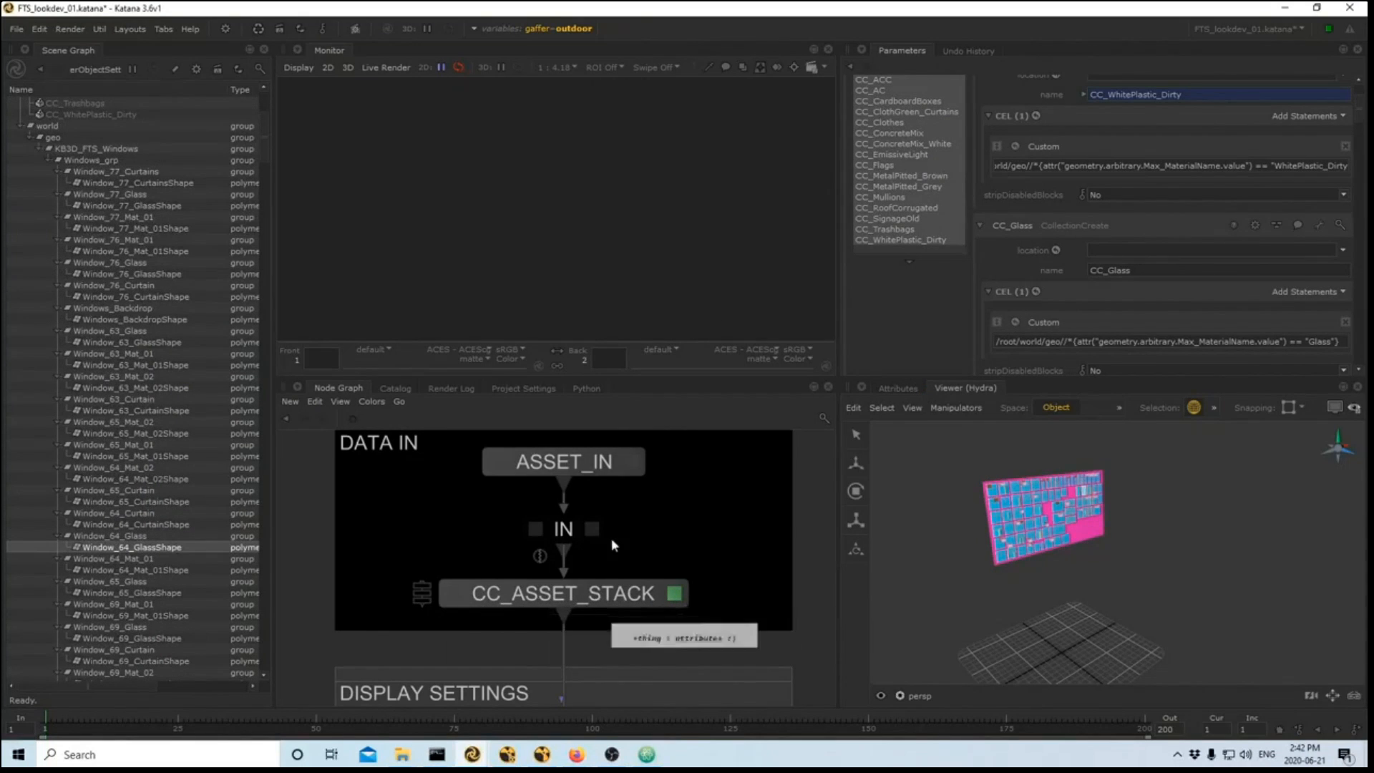
- Load KB3D_FTS_TOWER01.abc from the model.buildings folder as ASSET_IN's Alembic asset and check the whole tower in the viewer
click(631, 462)
click(1352, 133)
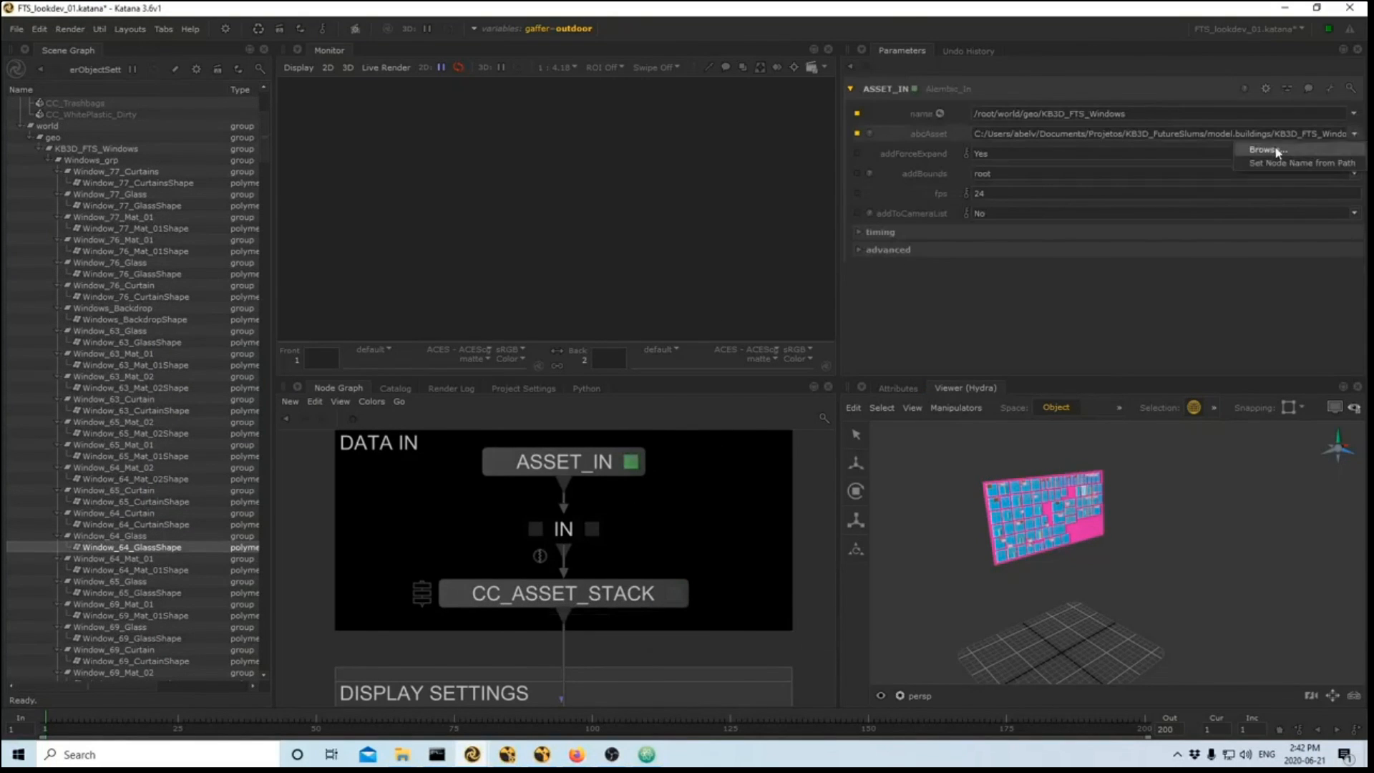
click(1270, 150)
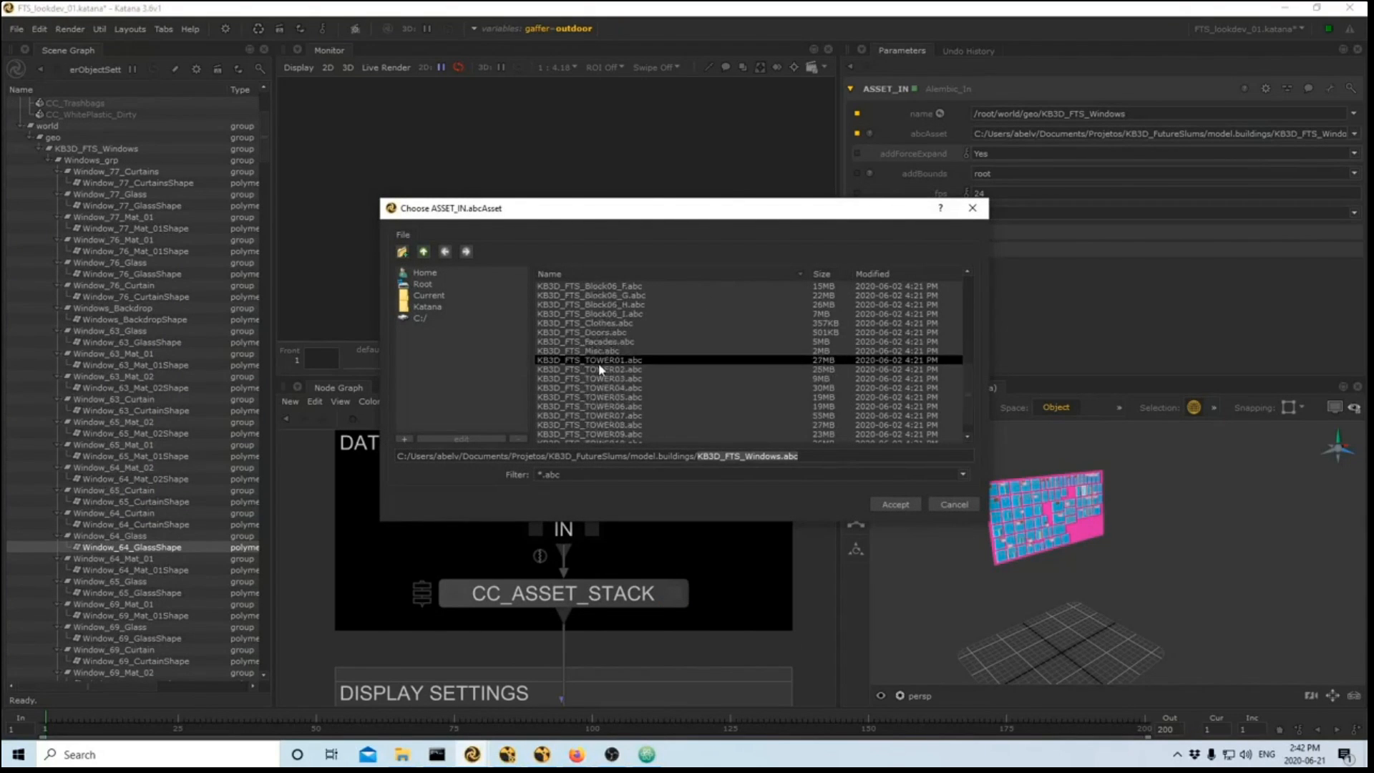
click(599, 360)
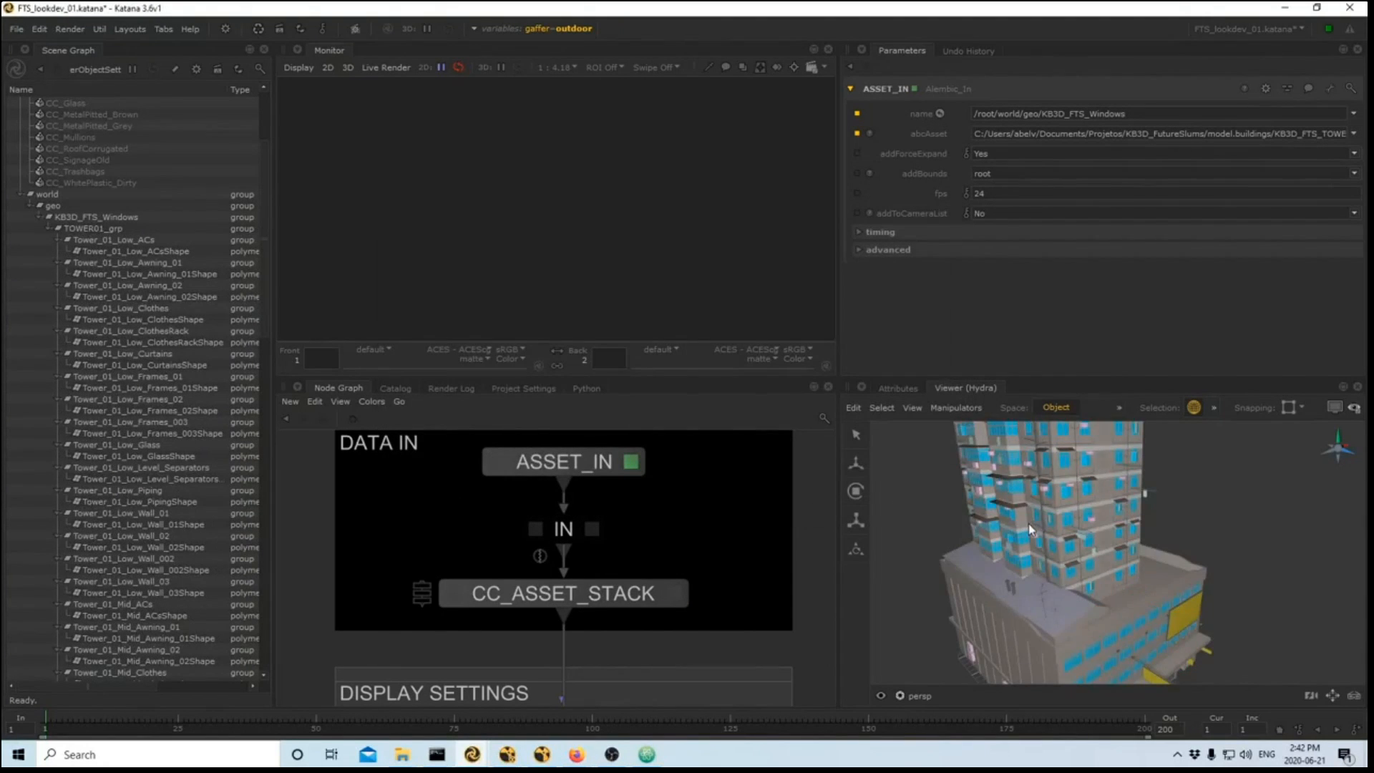
scroll(1029, 524, down, 6)
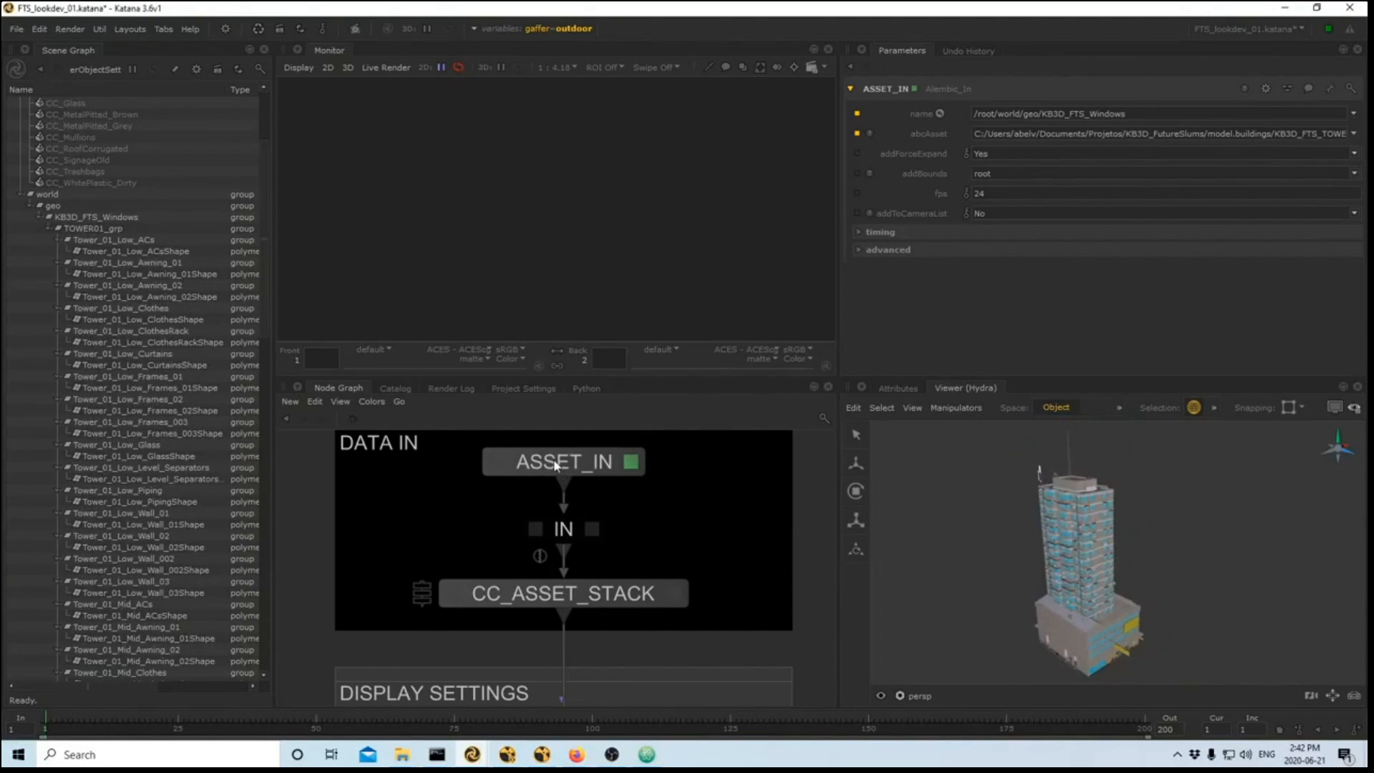
- View the scene at ASSET_IN and inspect the Max_MaterialName attribute of Tower_01_Low_Shack_RoofShape
key(v)
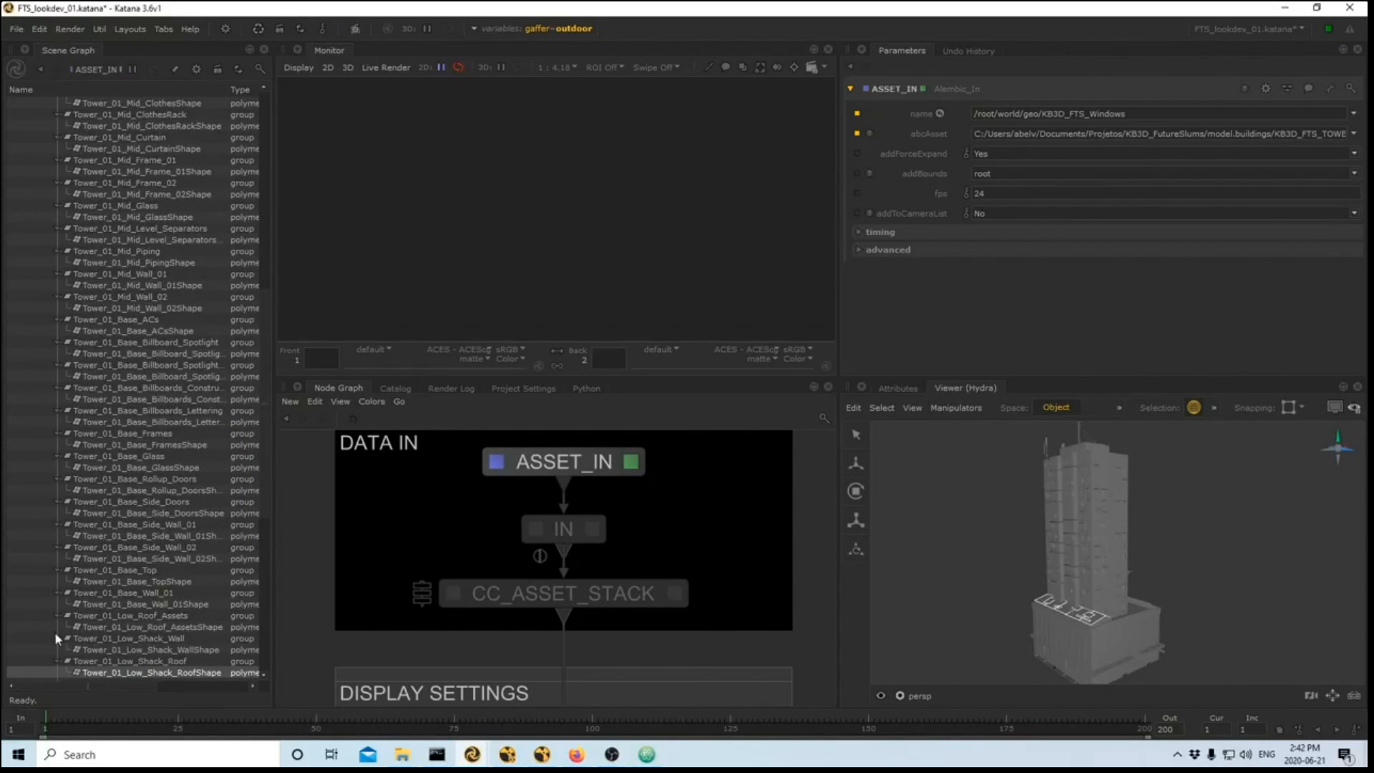
key(space)
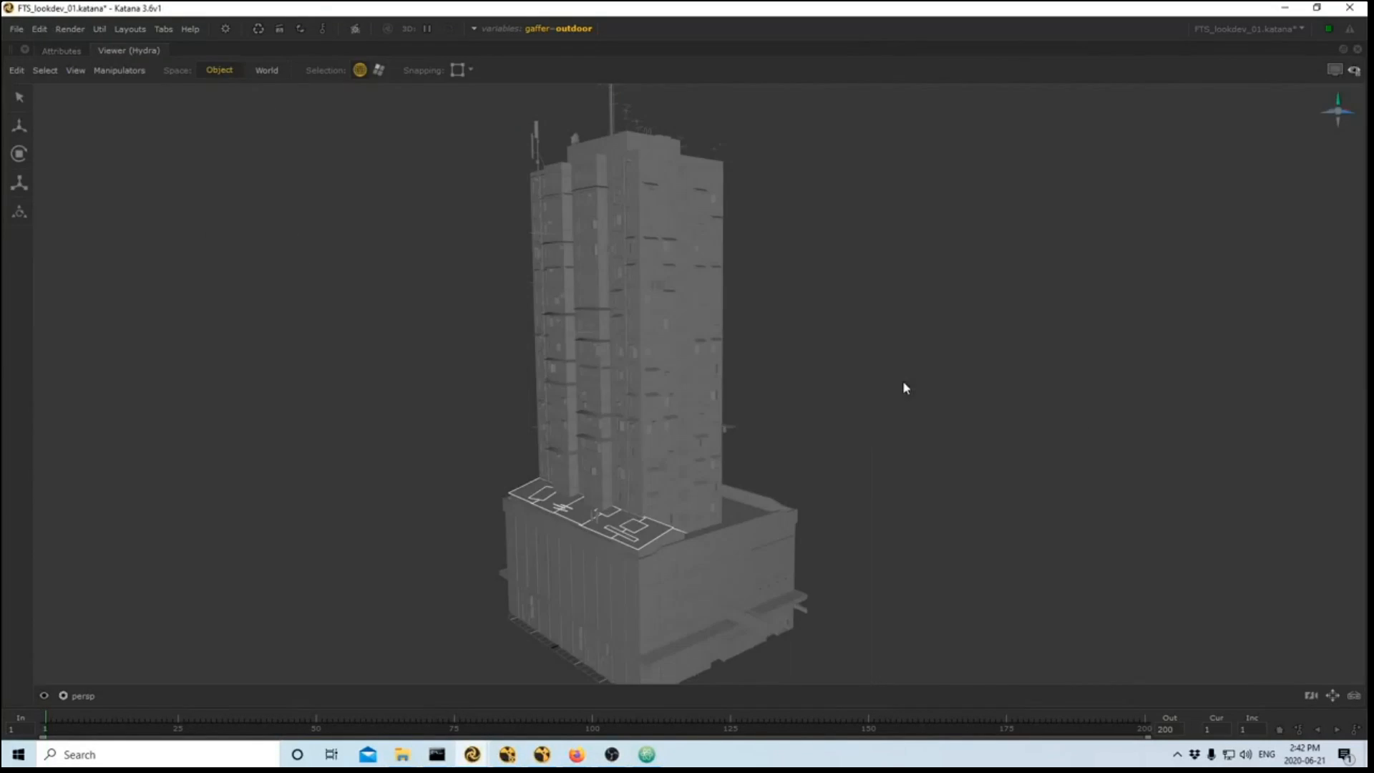
key(space)
click(898, 387)
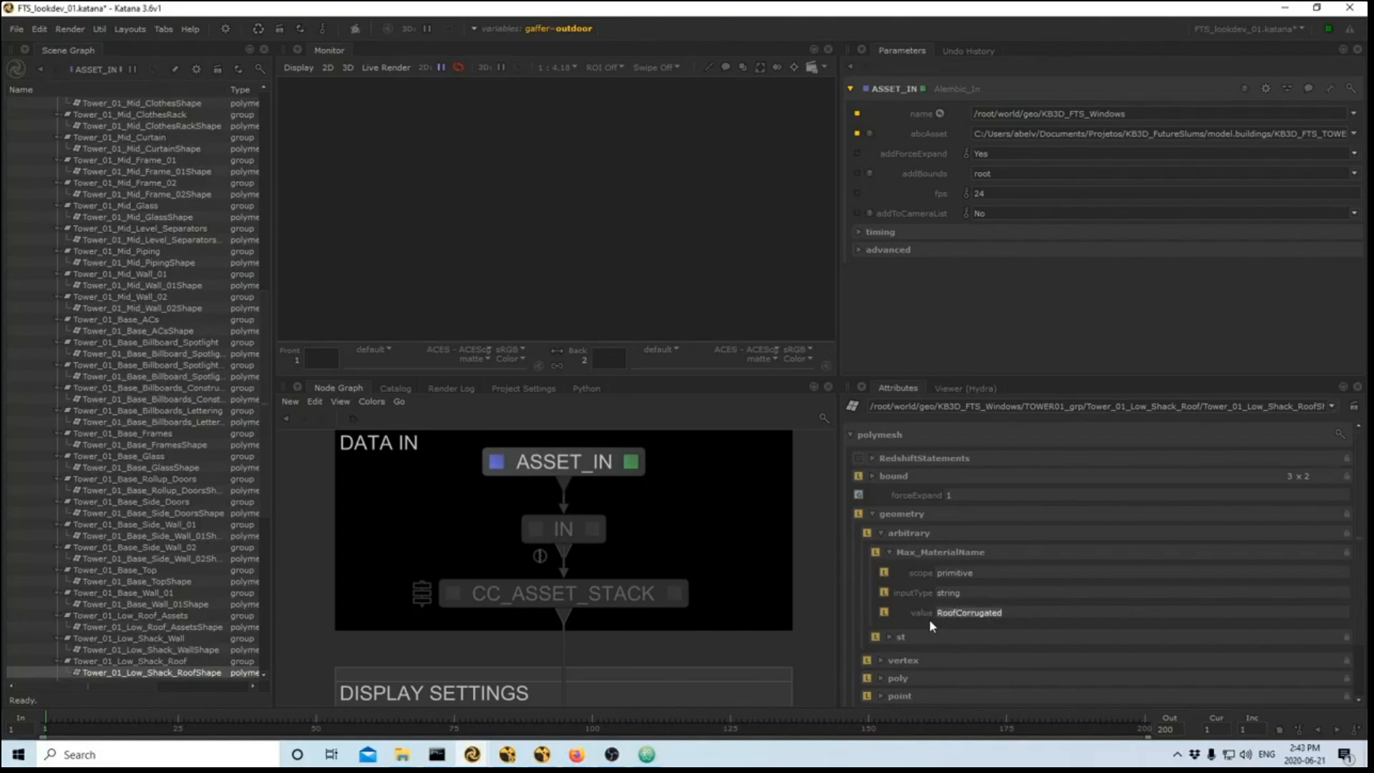
double_click(992, 614)
- Compare the Max_MaterialName values of the tower's base billboard shapes and Tower_01_Base_FramesShape
click(149, 355)
click(145, 375)
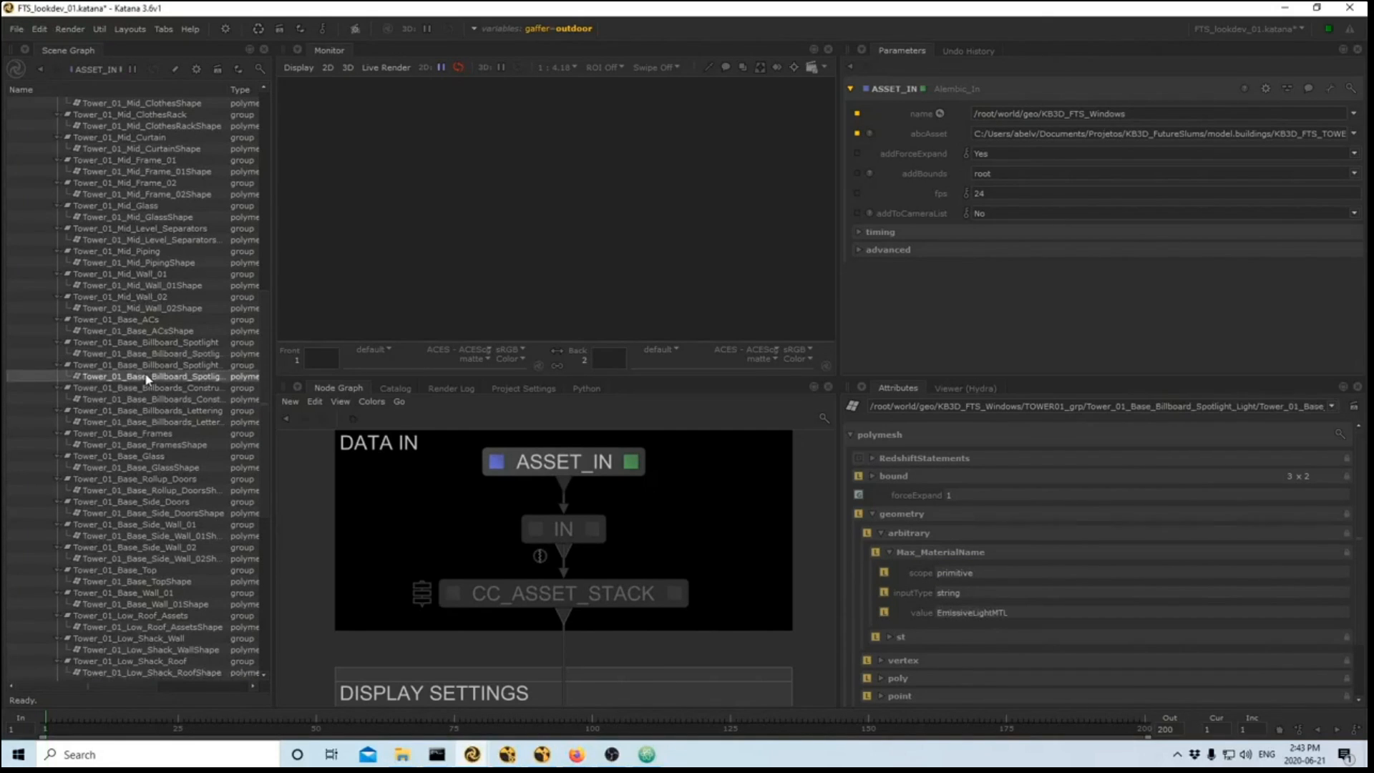
click(142, 400)
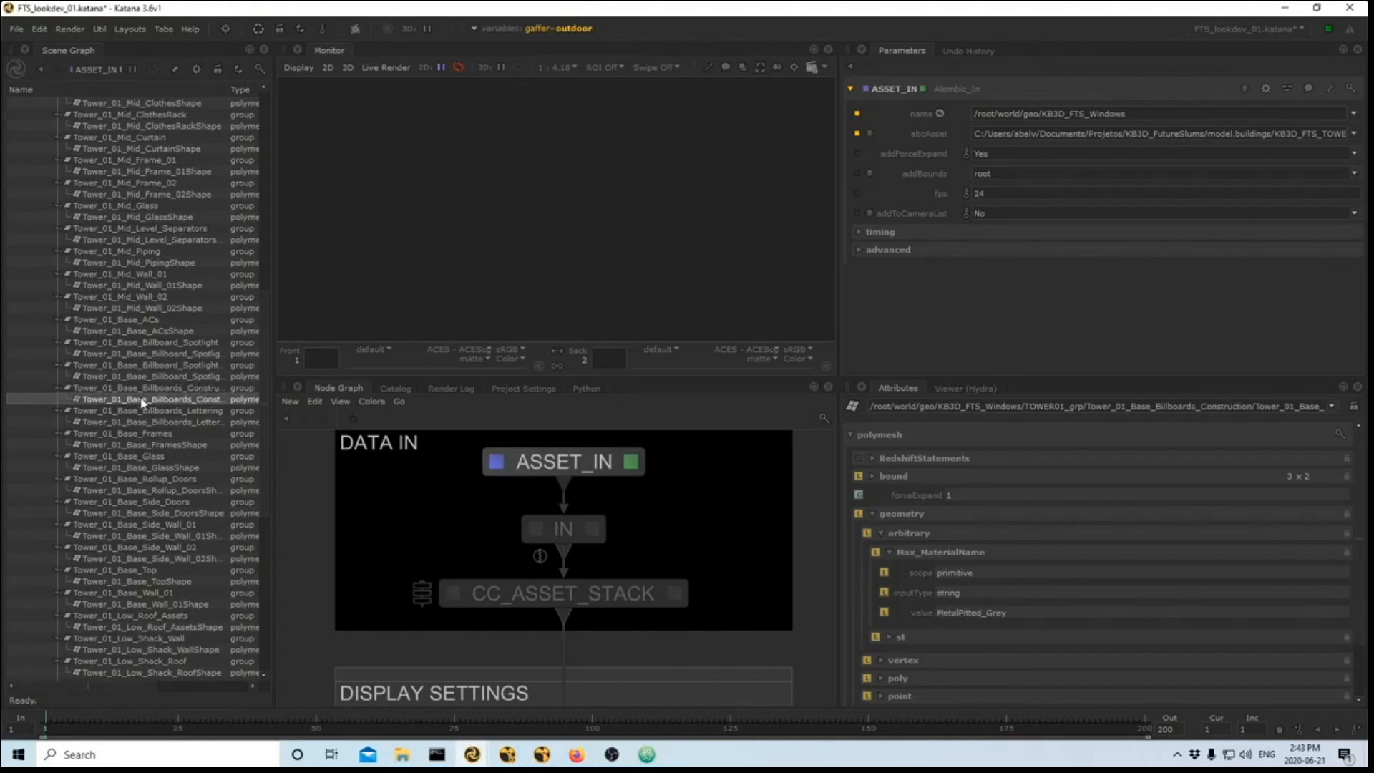
click(141, 421)
click(142, 446)
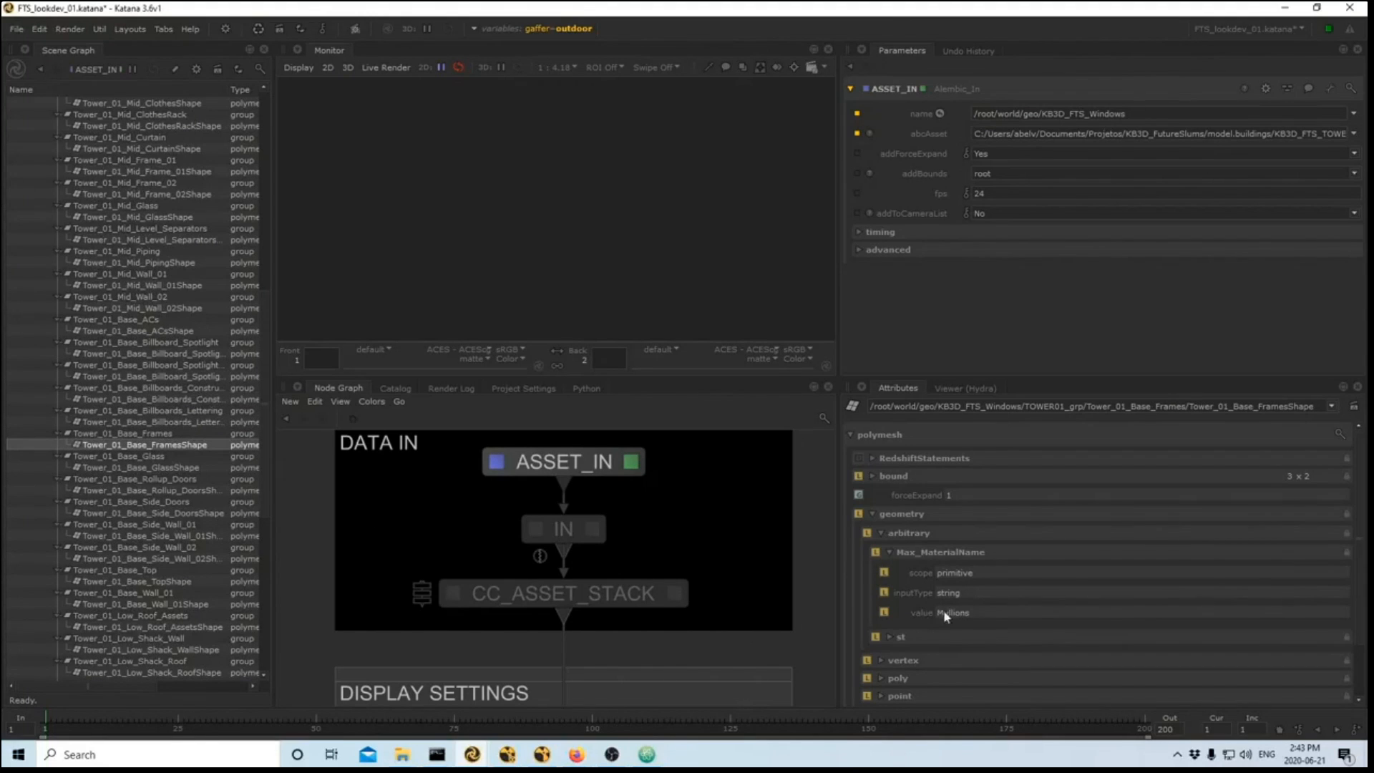
- View the scene at CC_ASSET_STACK and review its CC_AC, CC_ACC and CC_ConcreteMix collections
click(673, 599)
key(v)
click(888, 178)
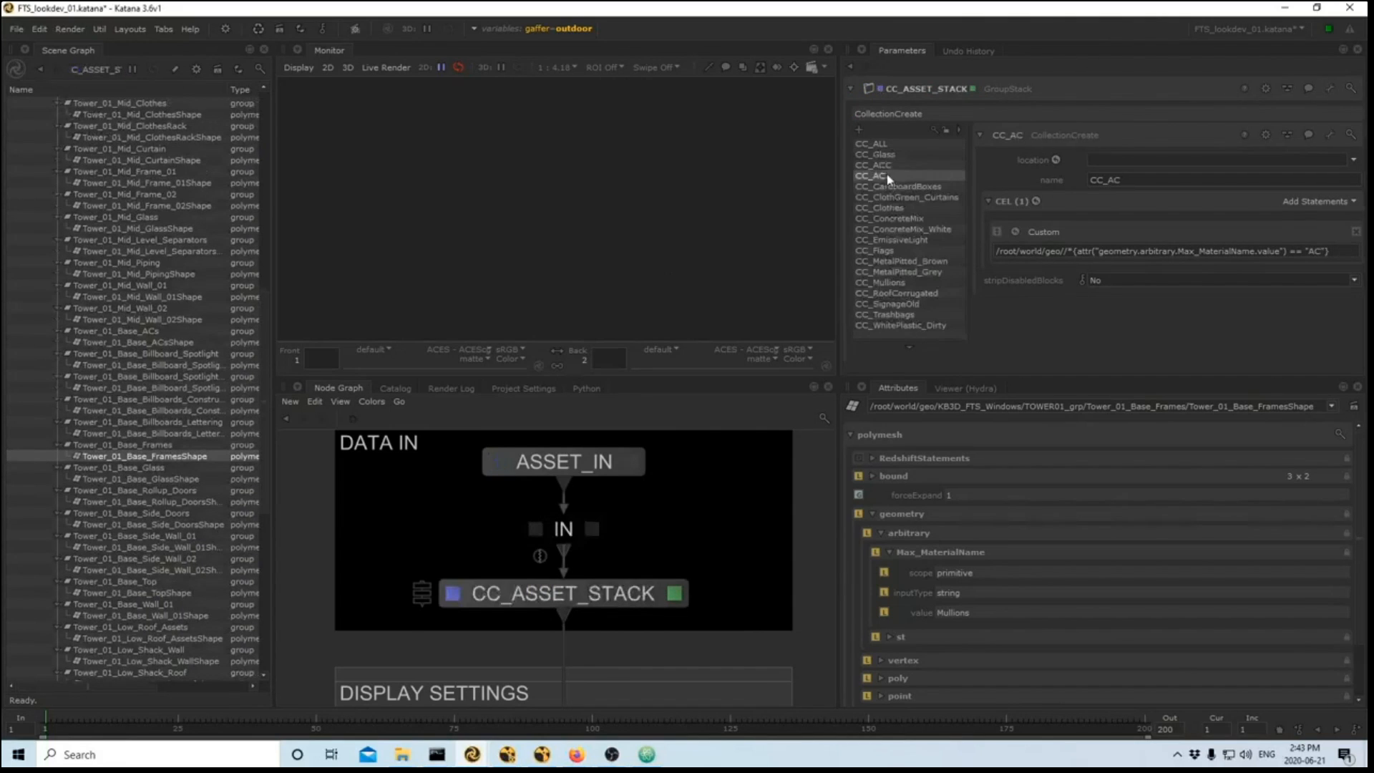
click(886, 164)
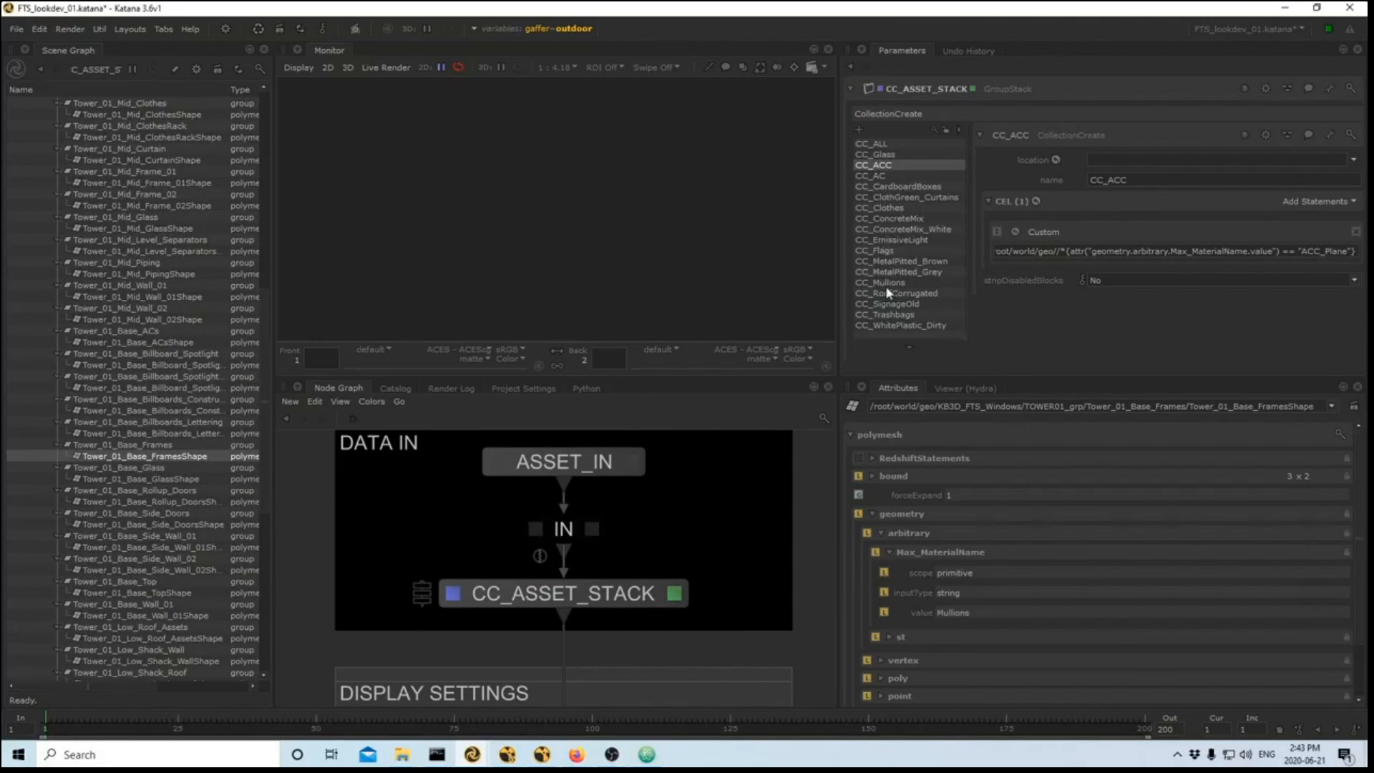
click(938, 219)
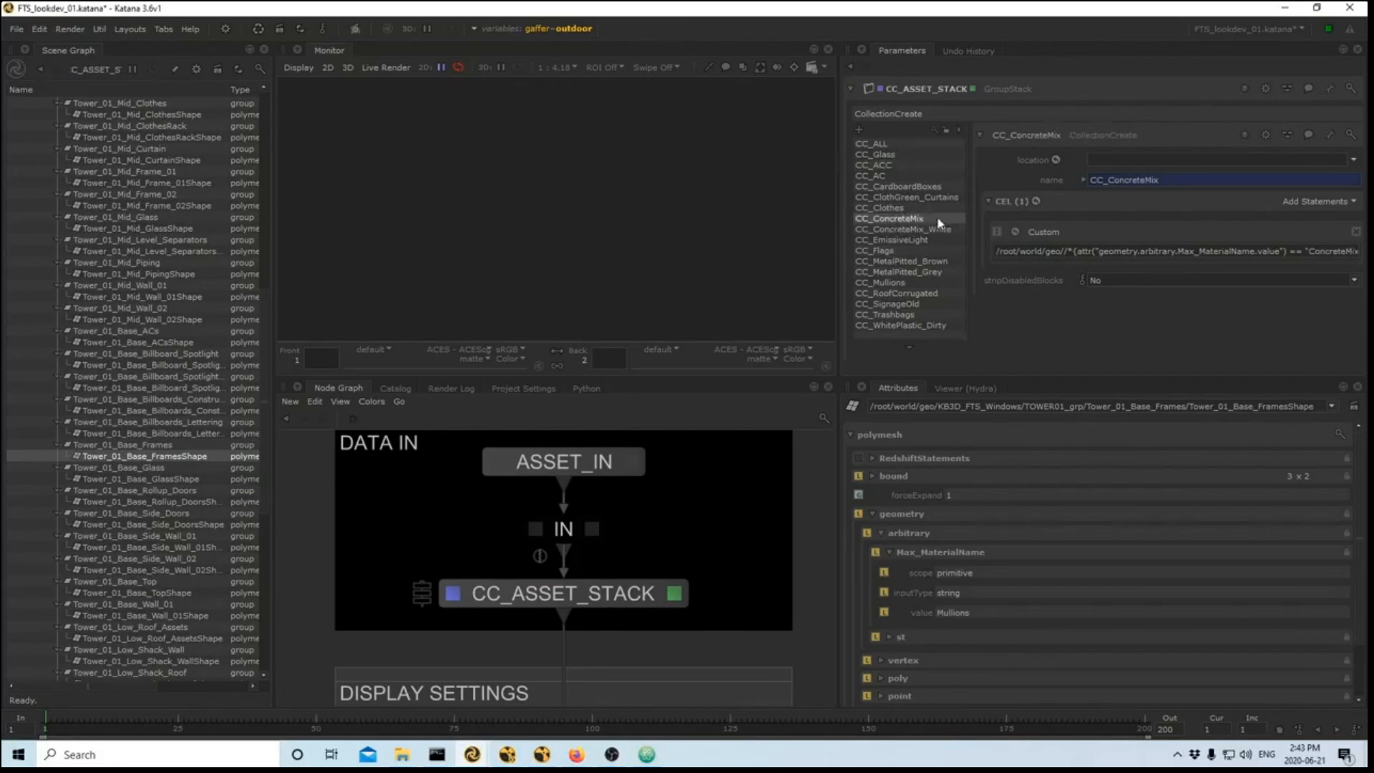
- Examine the path and attribute parts of CC_ConcreteMix's CEL statement and select the matching geo location in the scene graph
double_click(1008, 251)
click(1006, 251)
drag(997, 251, 1074, 256)
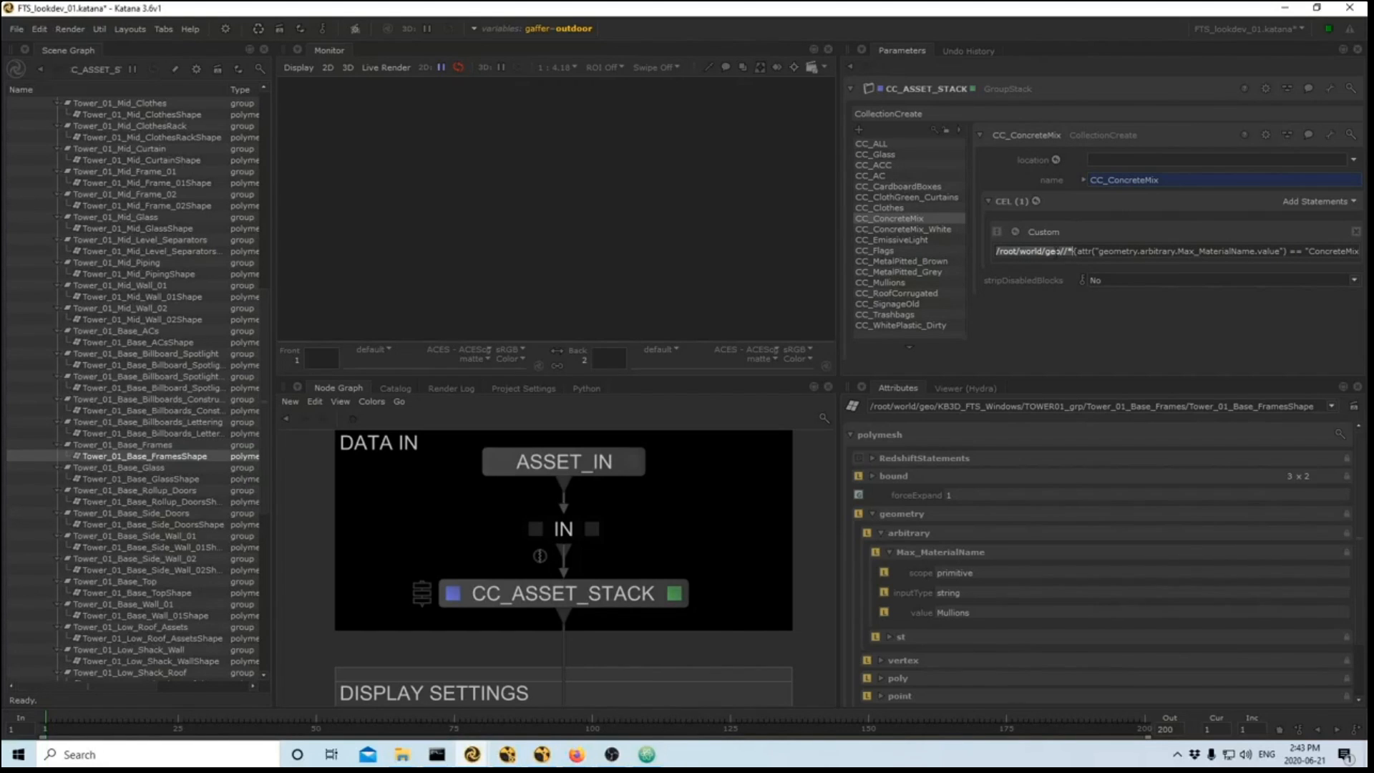
scroll(62, 105, up, 15)
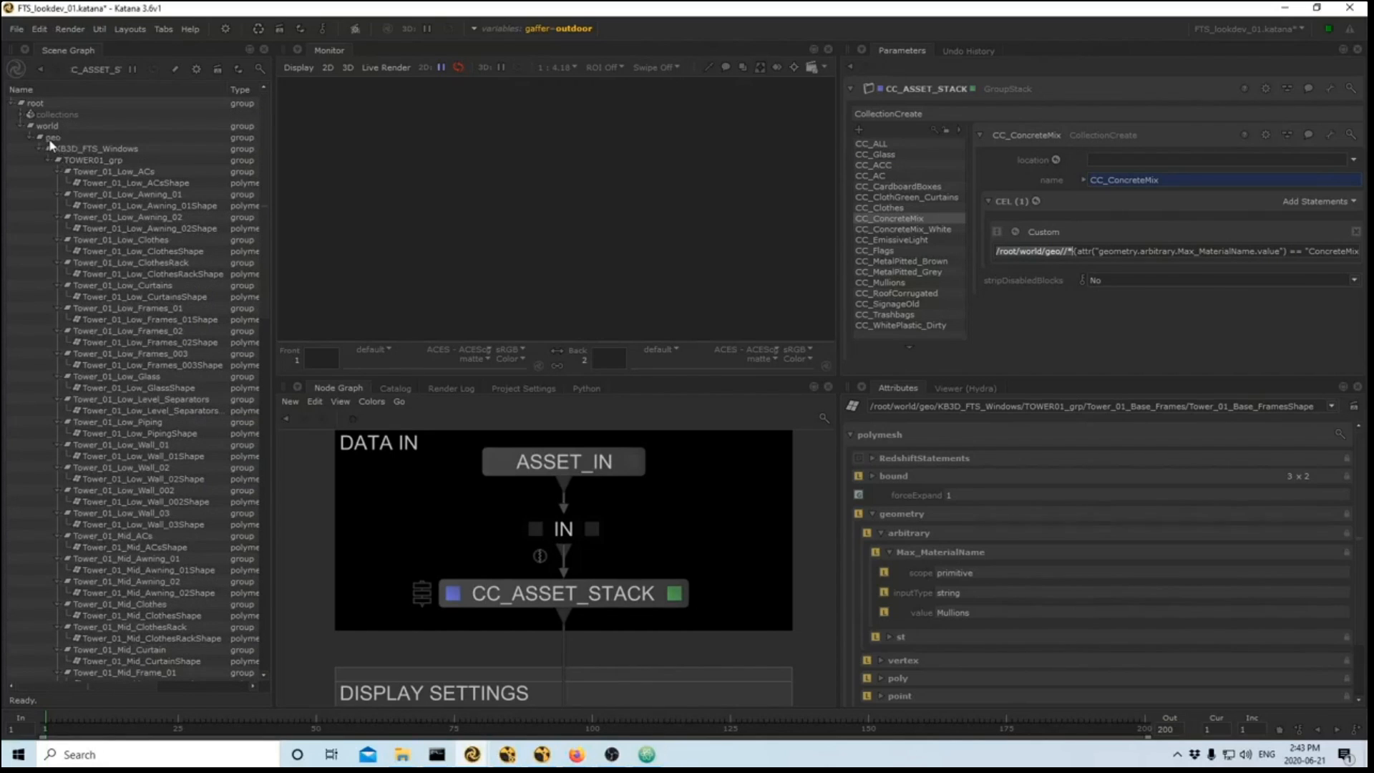
click(48, 138)
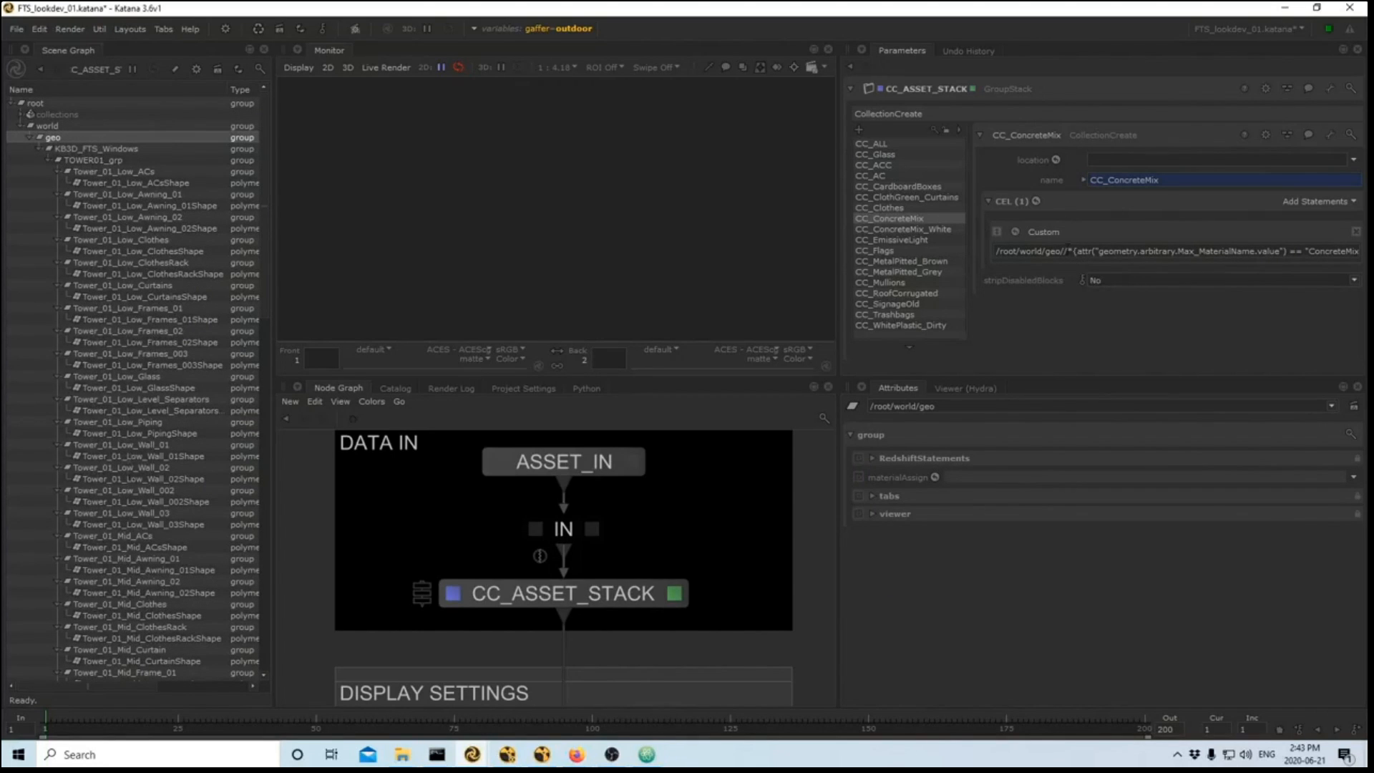
drag(1075, 252, 1359, 248)
click(1320, 252)
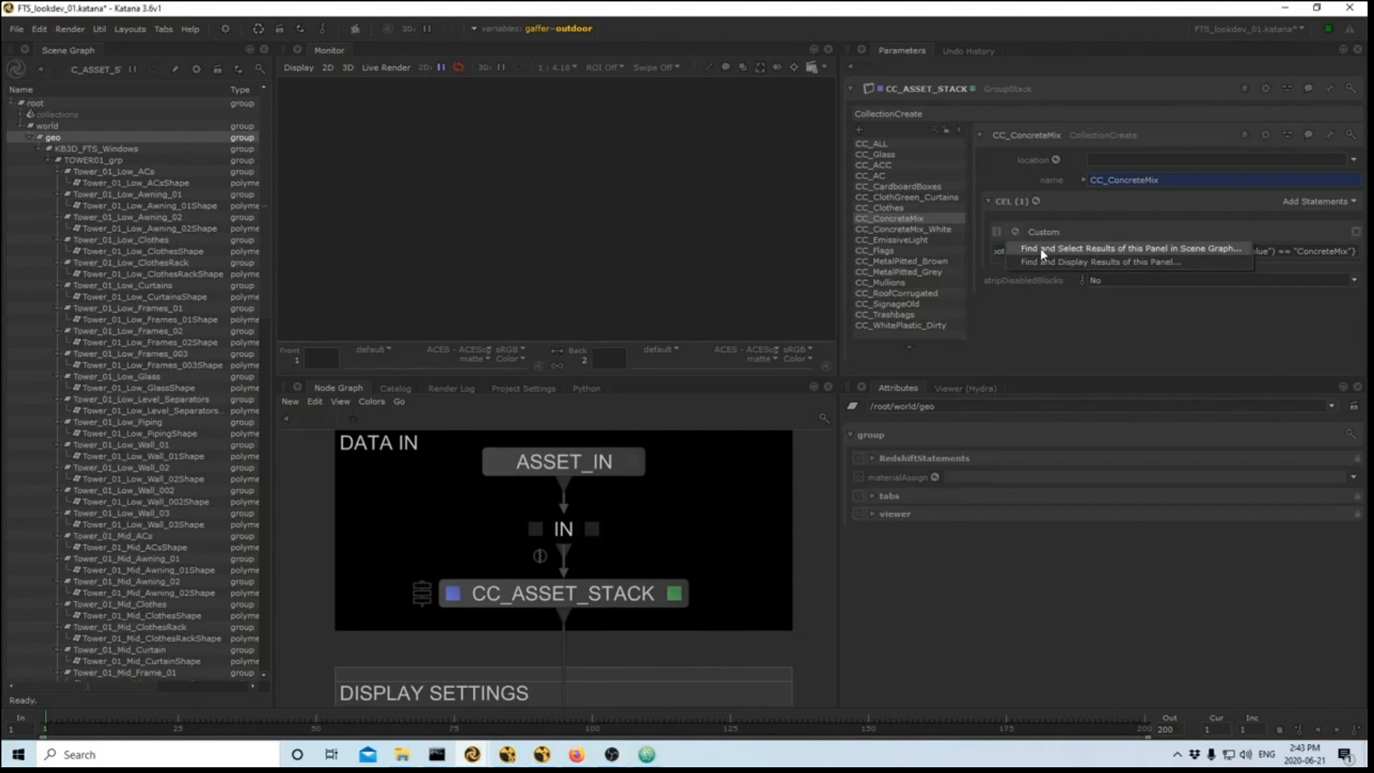
- Find and select all scene graph locations matched by the CC_ConcreteMix CEL statement and look them over
click(1015, 231)
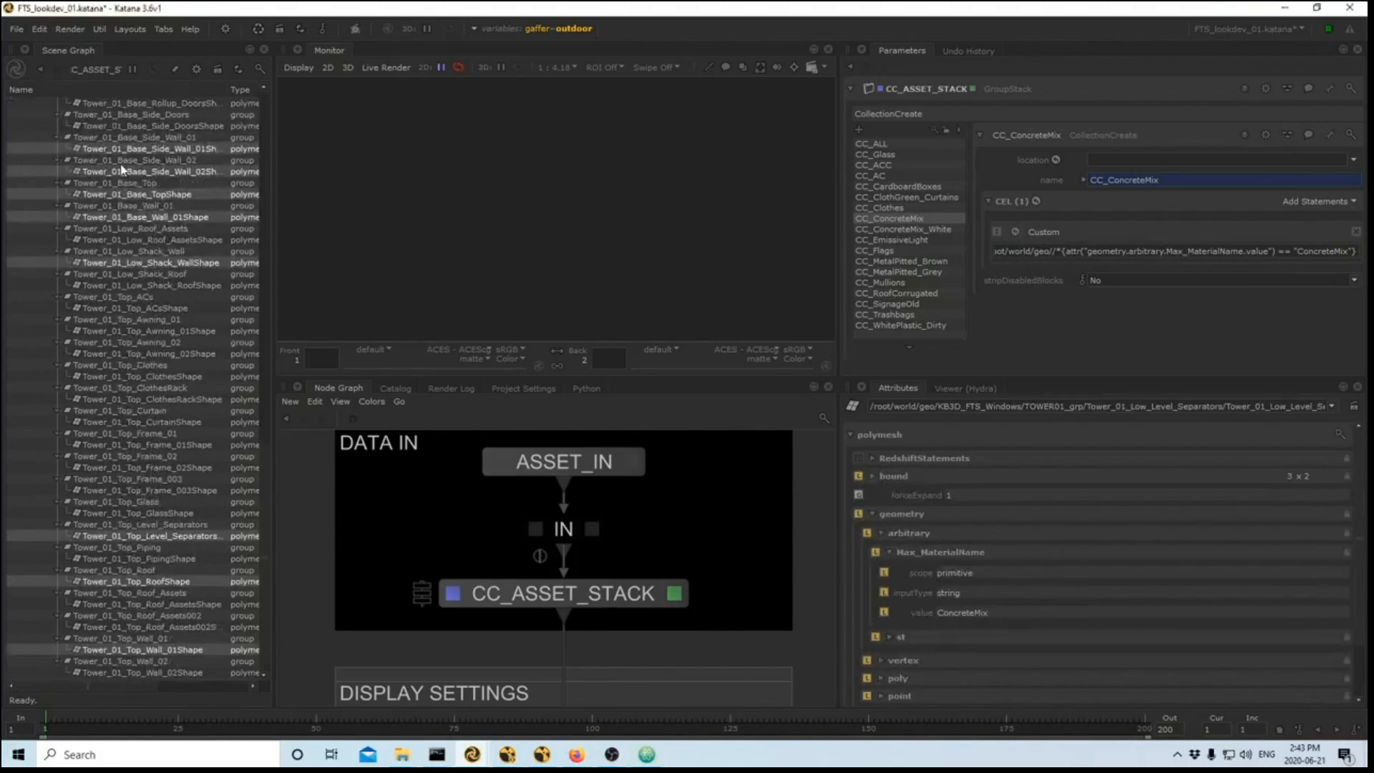
scroll(123, 170, down, 1)
scroll(112, 591, up, 5)
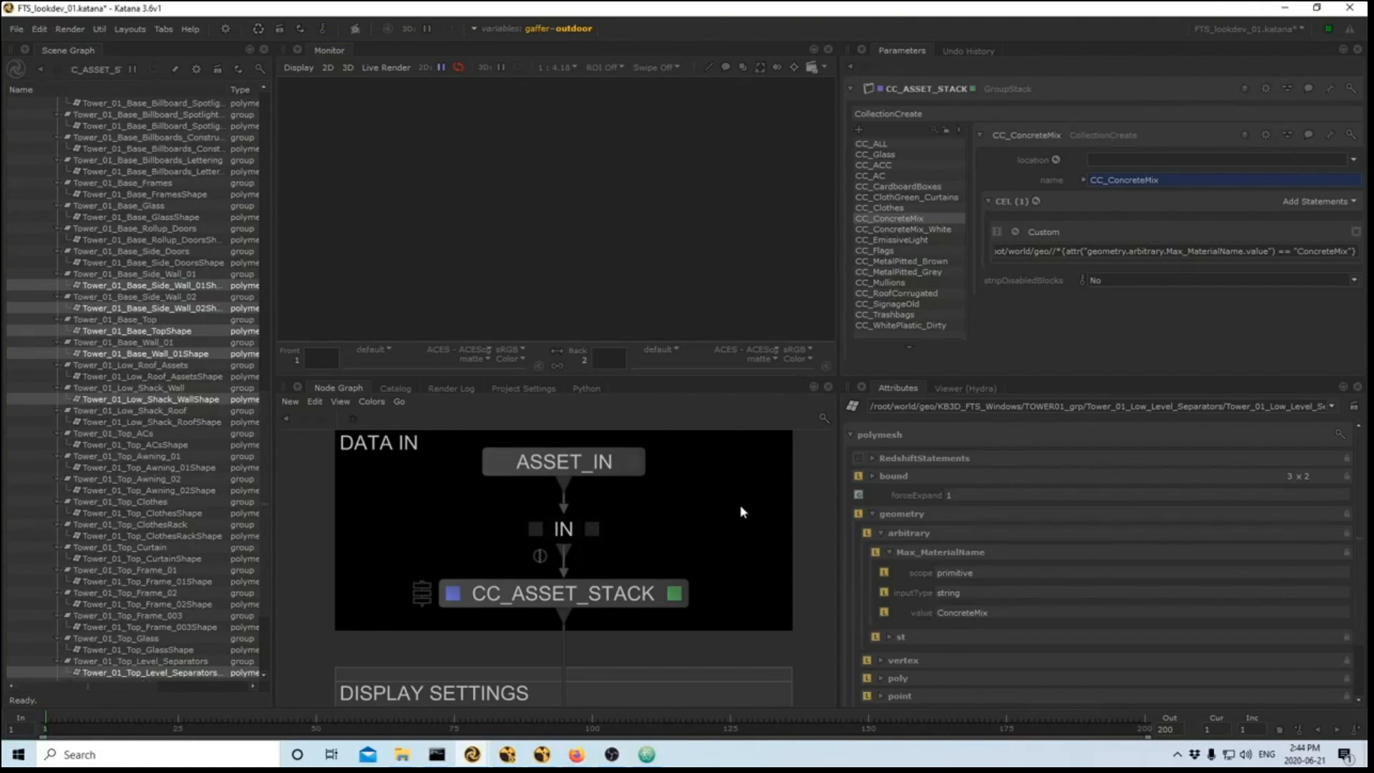
- Compare the material names in the CEL statements of CC_WhitePlastic_Dirty, CC_ConcreteMix_White and CC_ConcreteMix
click(886, 327)
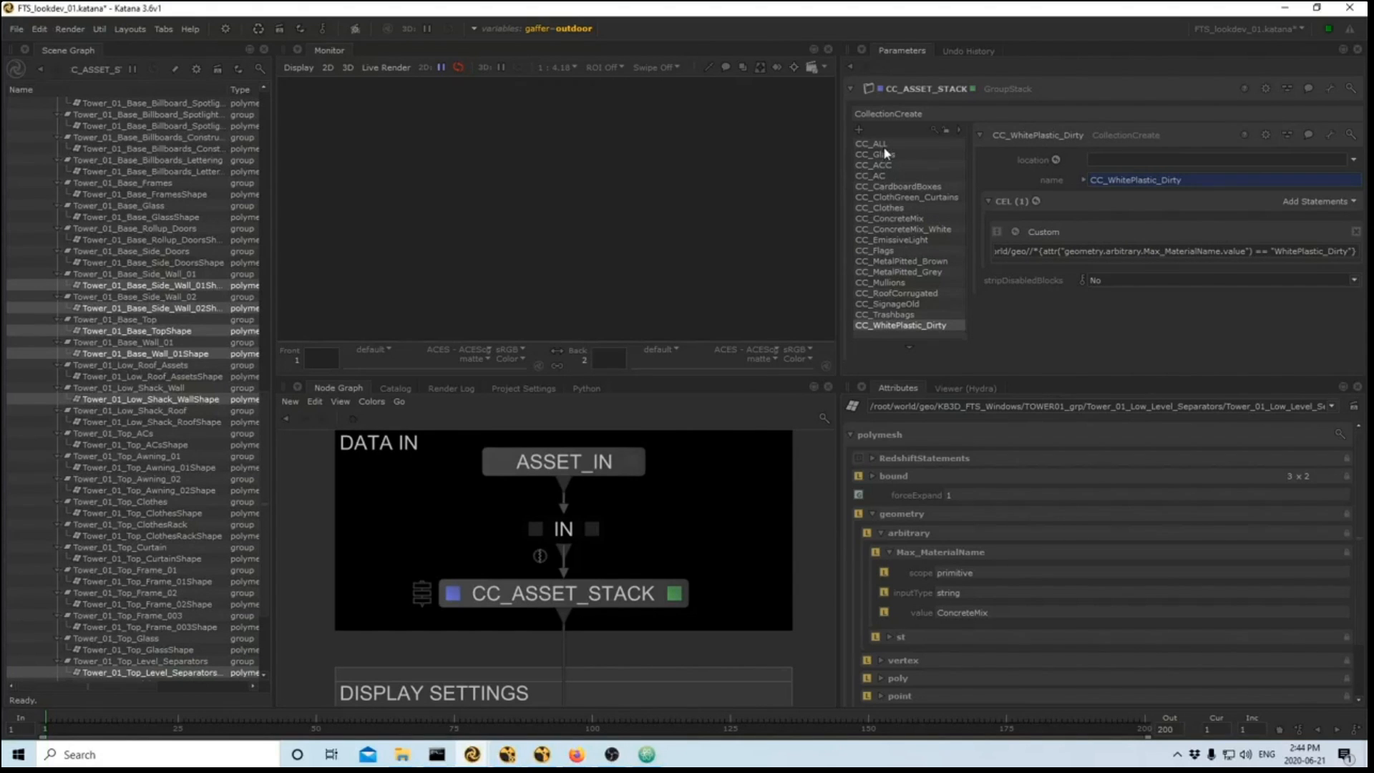
click(892, 219)
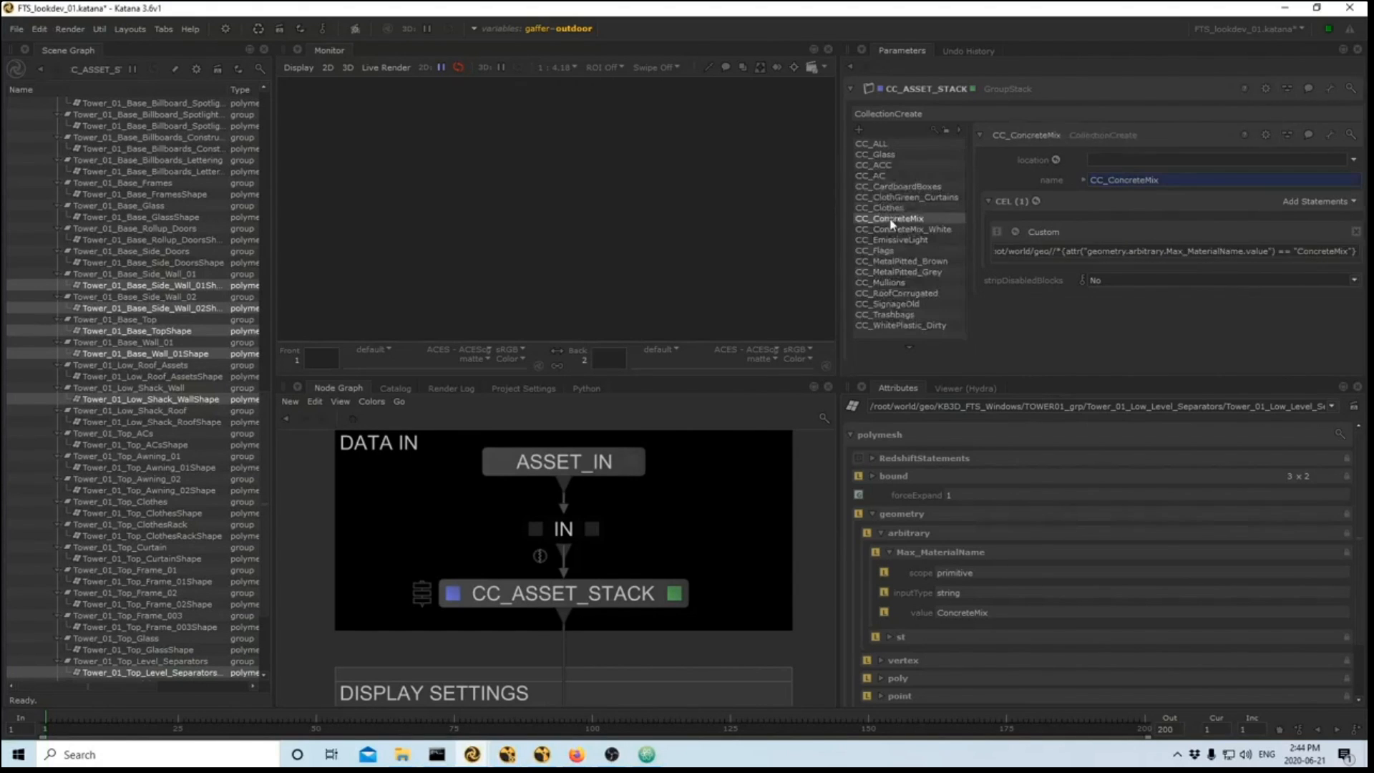
mouse_move(891, 220)
mouse_down()
mouse_move(891, 324)
mouse_move(894, 230)
mouse_up()
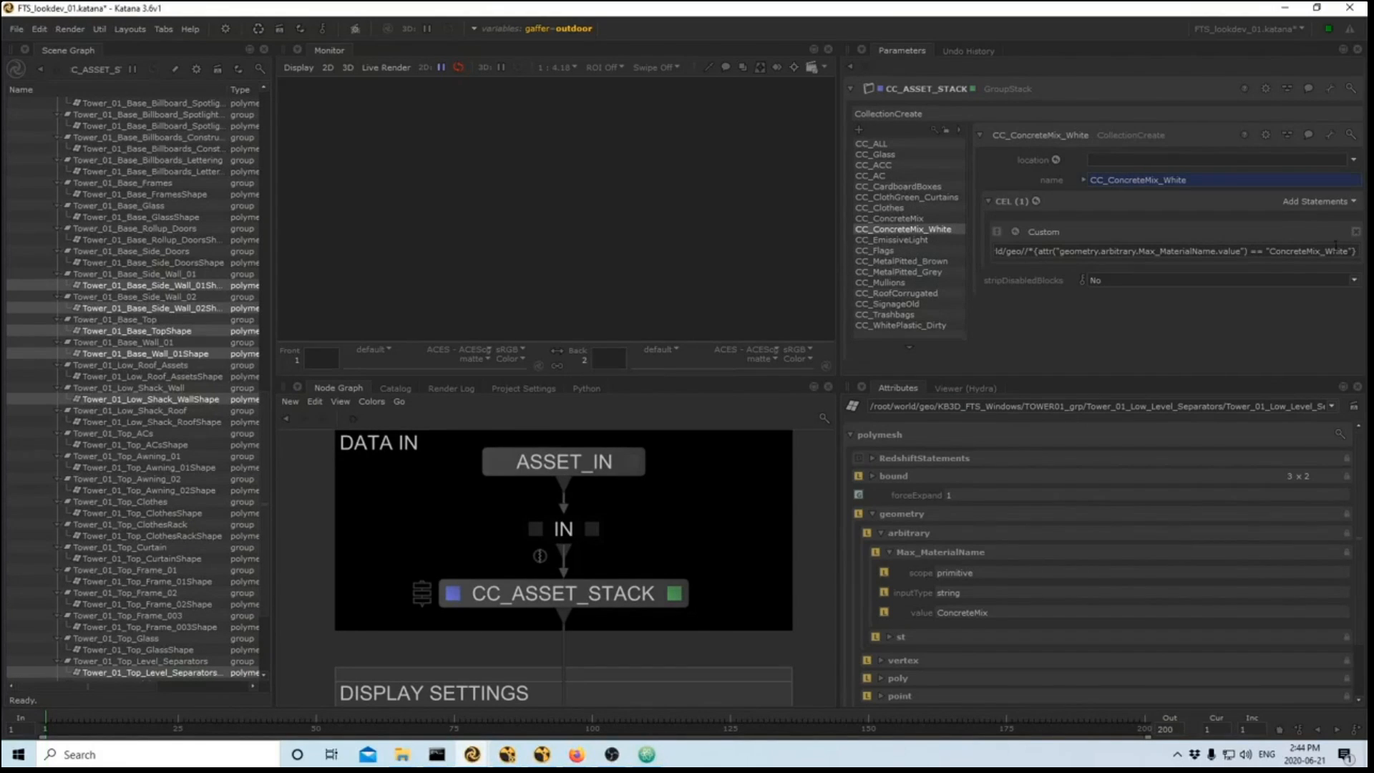
drag(1273, 253, 1353, 253)
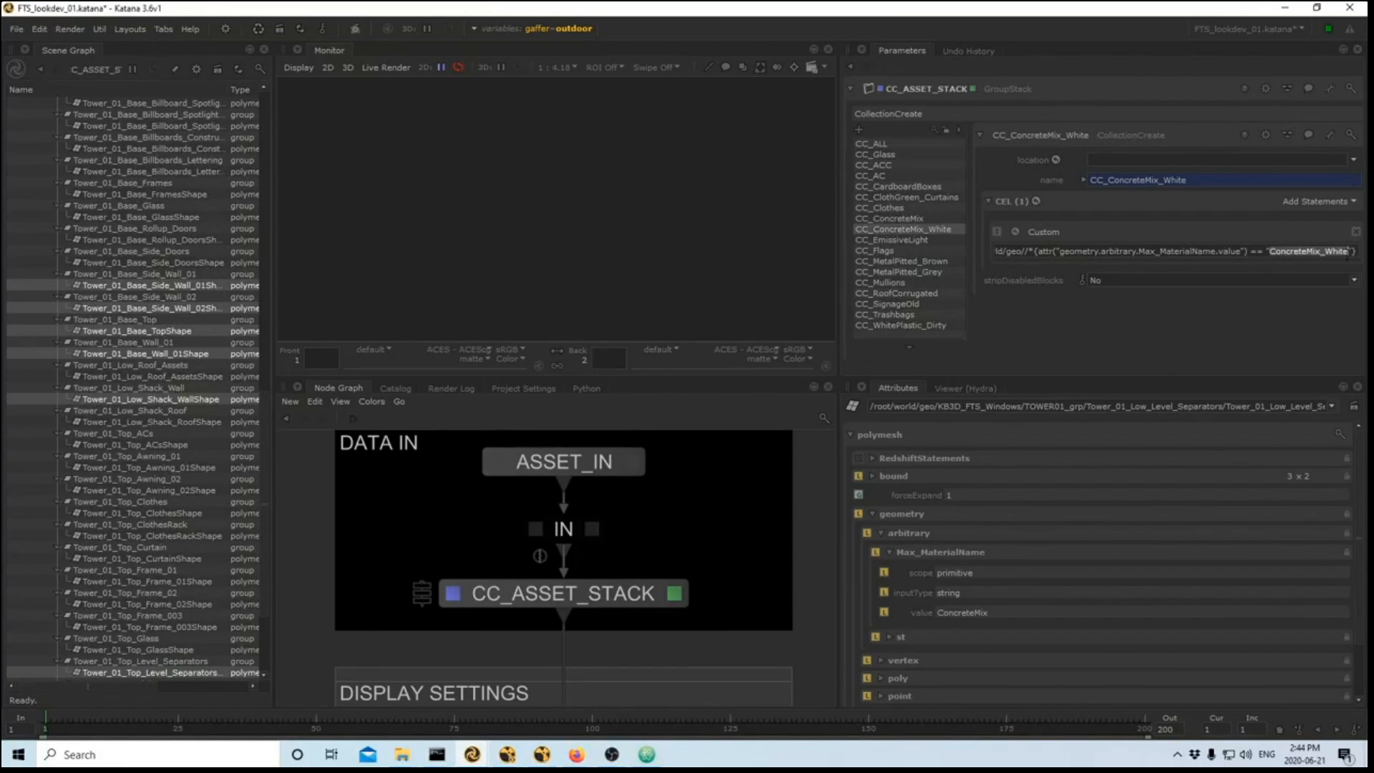
click(919, 219)
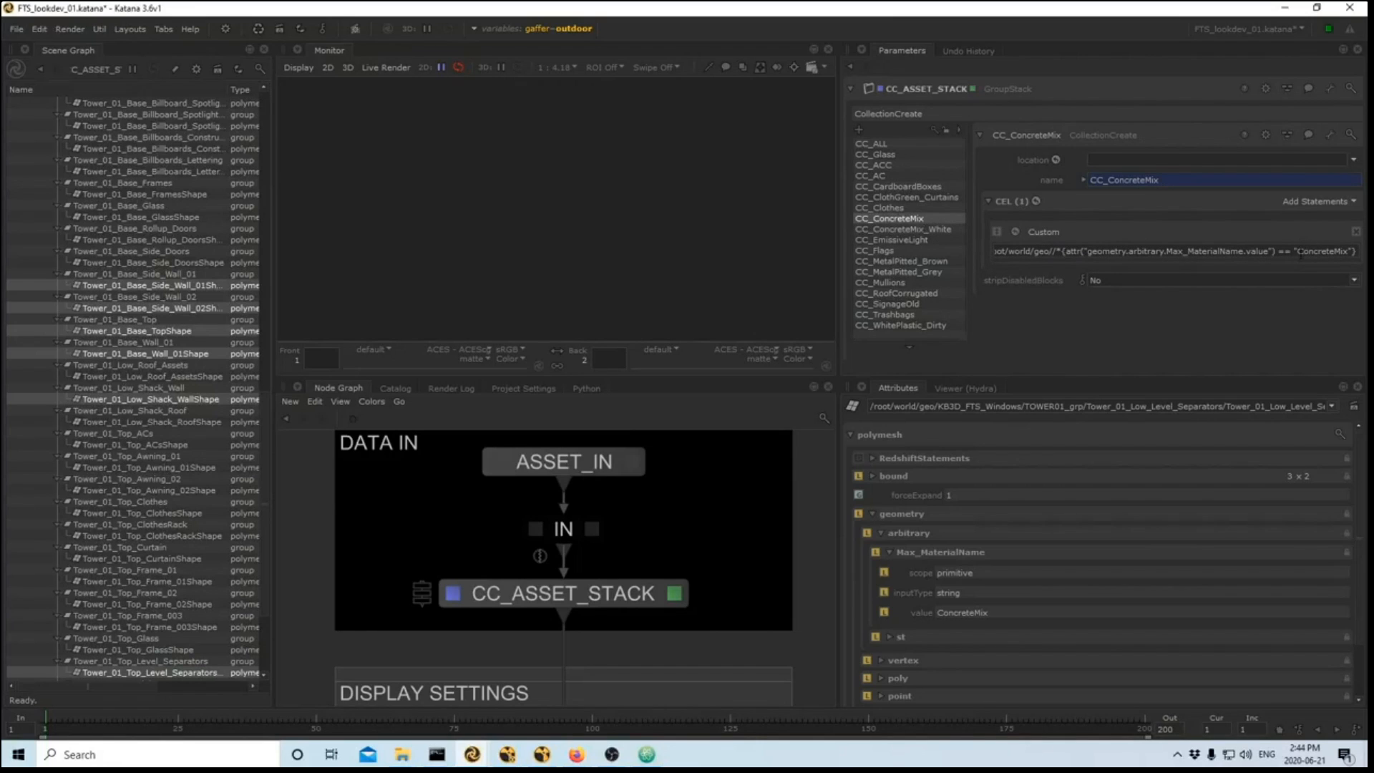
drag(1297, 252, 1346, 253)
- Check the material name in the CEL statement of the CC_ClothGreen_Curtains collection
click(909, 209)
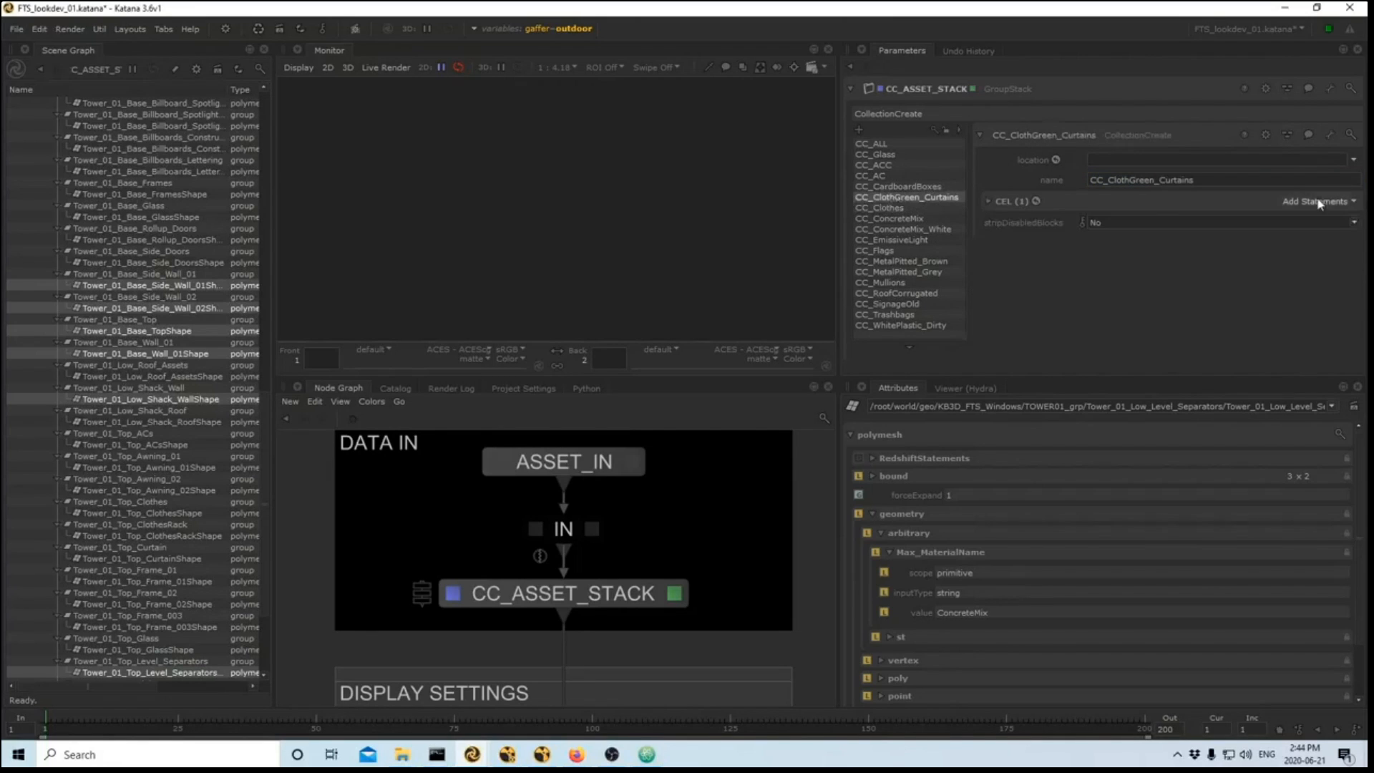
click(908, 197)
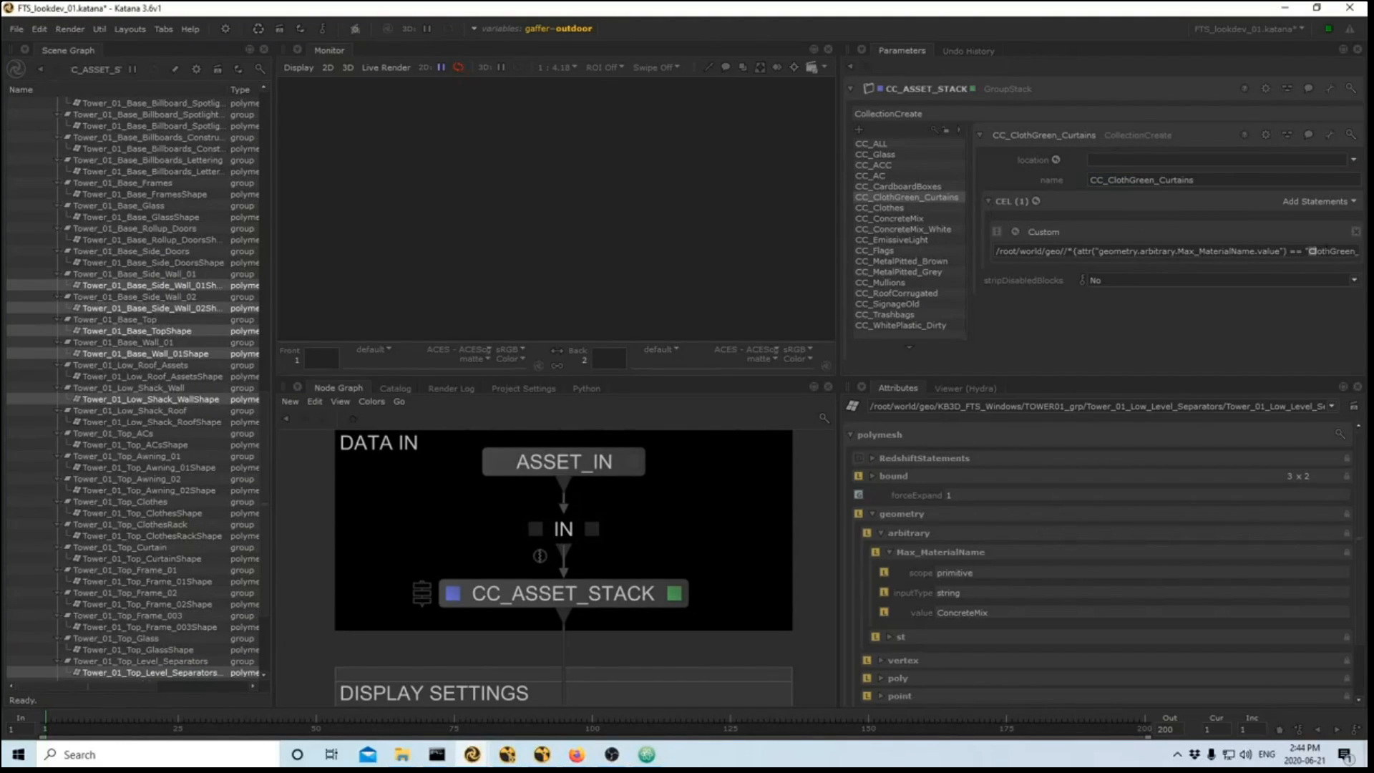
drag(1310, 252, 1351, 252)
click(1277, 249)
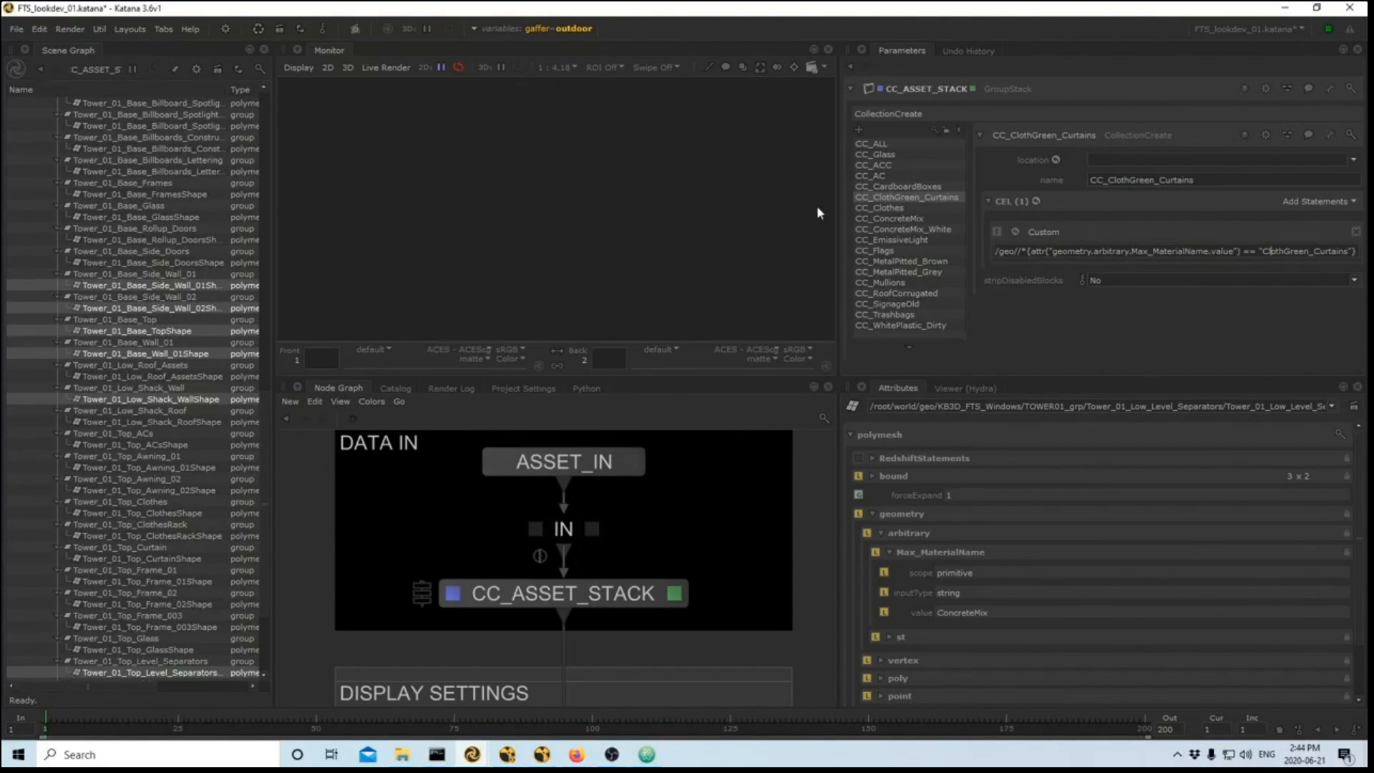
- Display all collections from CC_ALL through CC_WhitePlastic_Dirty together and recheck the parameters of ASSET_IN
click(872, 178)
click(881, 156)
click(884, 146)
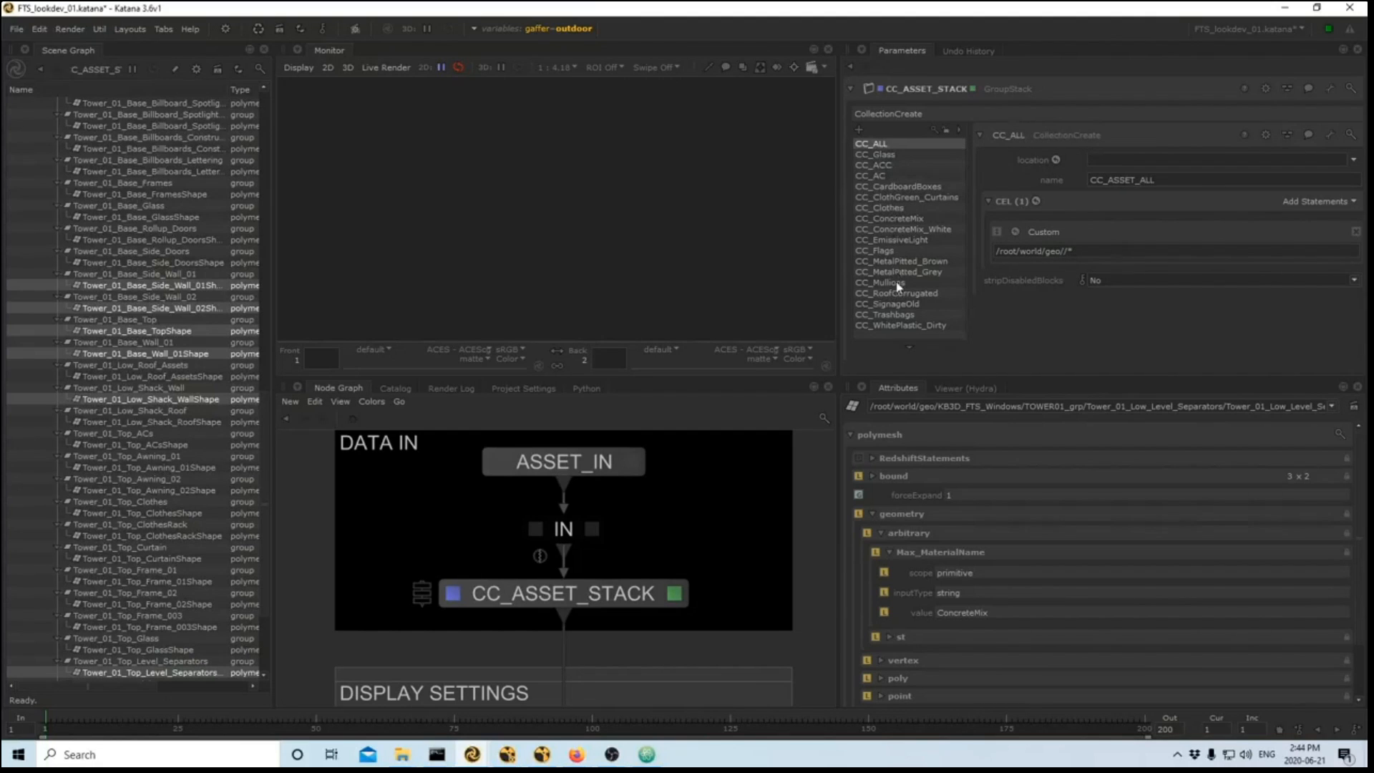
shift+click(896, 325)
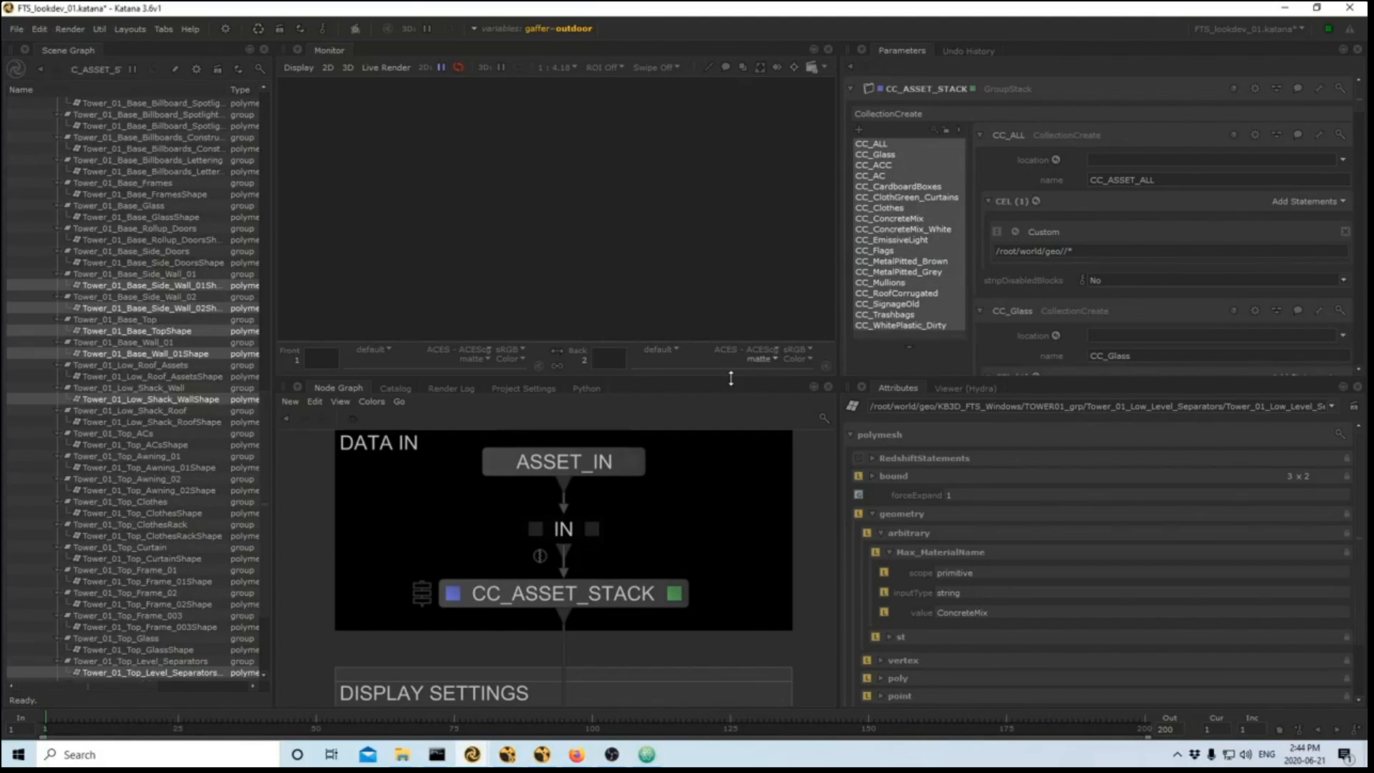
click(630, 462)
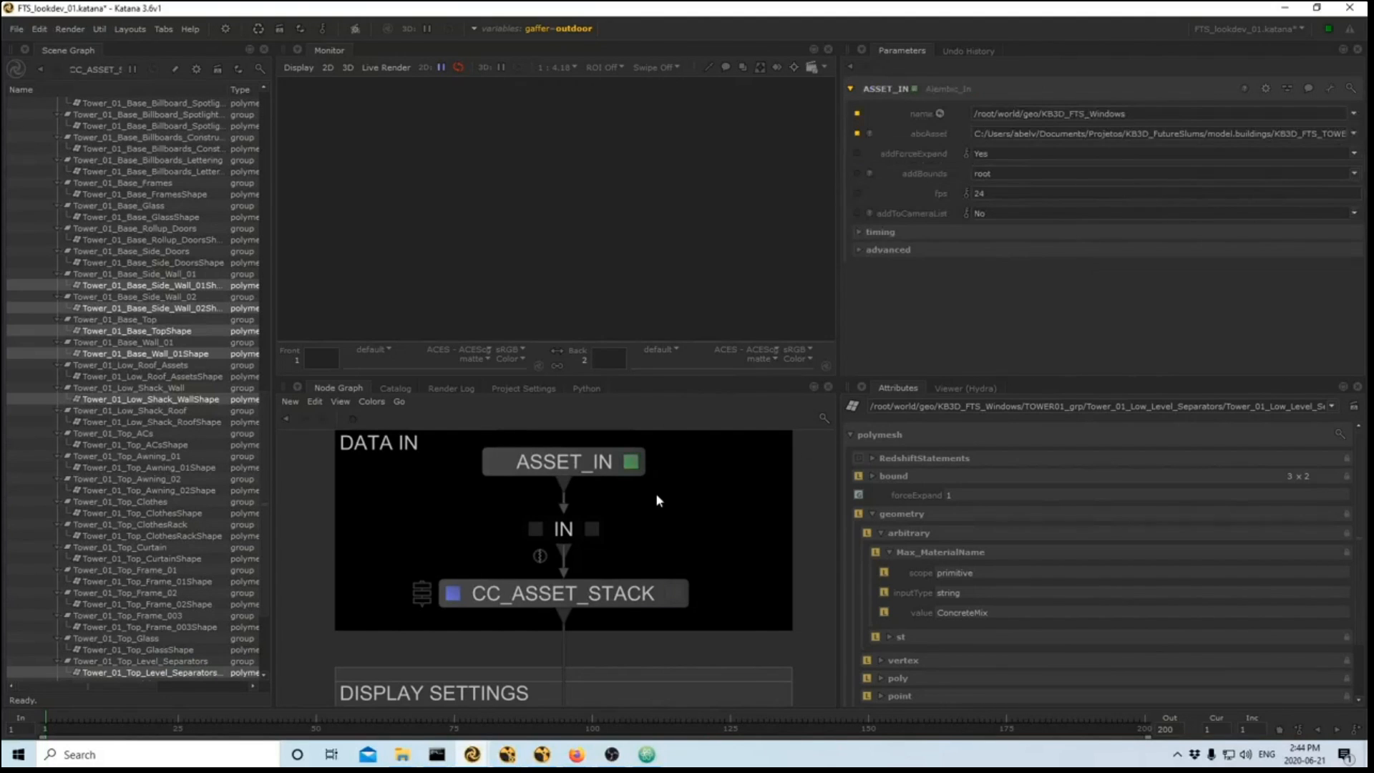
- Return to CC_ASSET_STACK's collections, step from CC_ConcreteMix_White down to CC_Trashbags, and examine the CC_Trashbags CEL statement
click(673, 595)
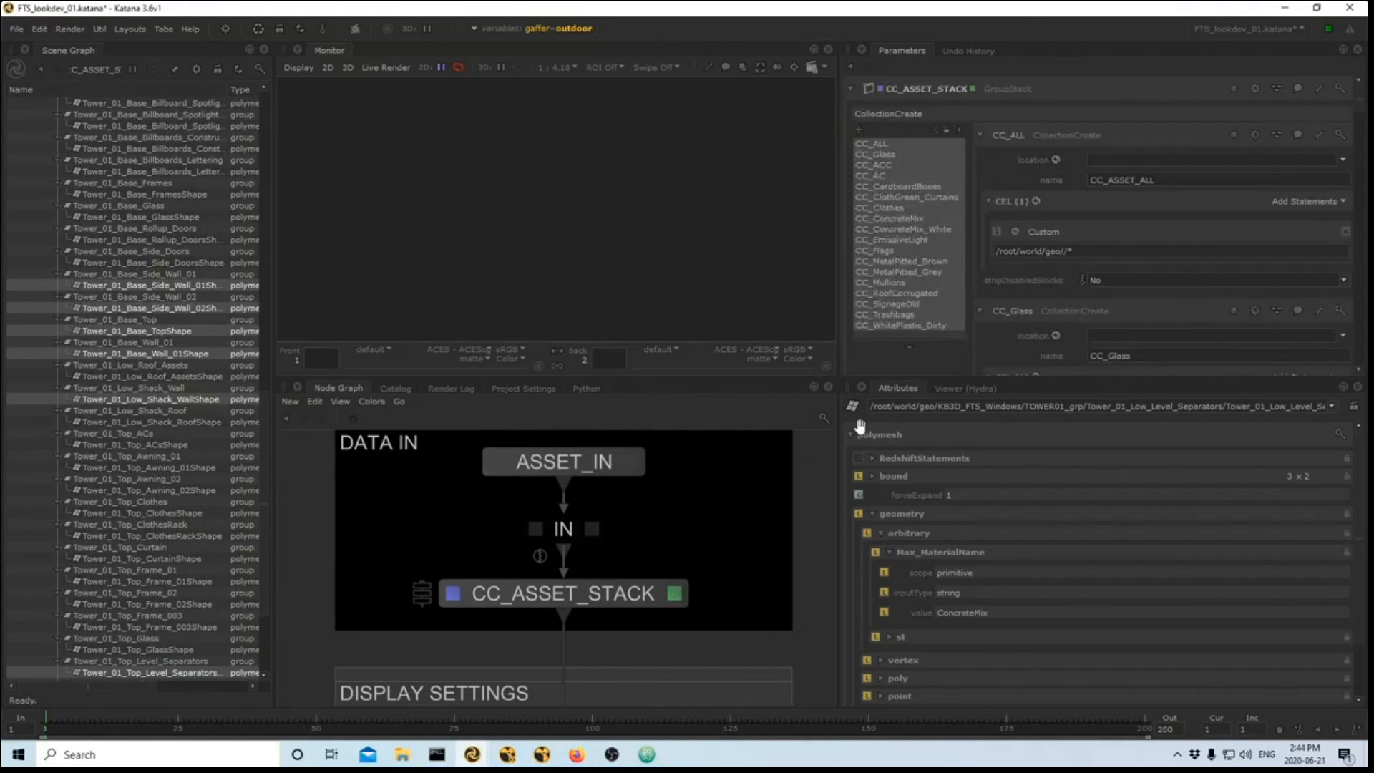
click(907, 229)
click(899, 250)
click(897, 283)
click(892, 315)
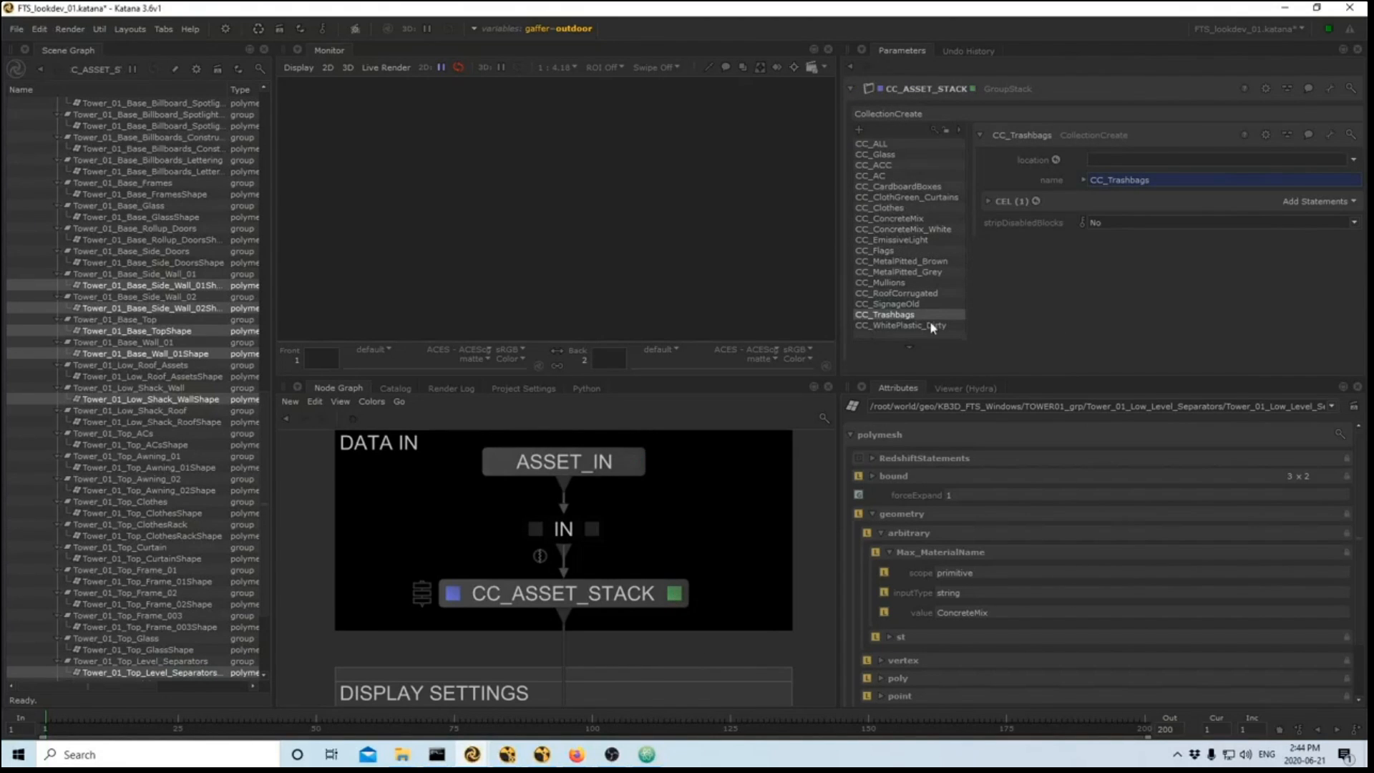
click(988, 202)
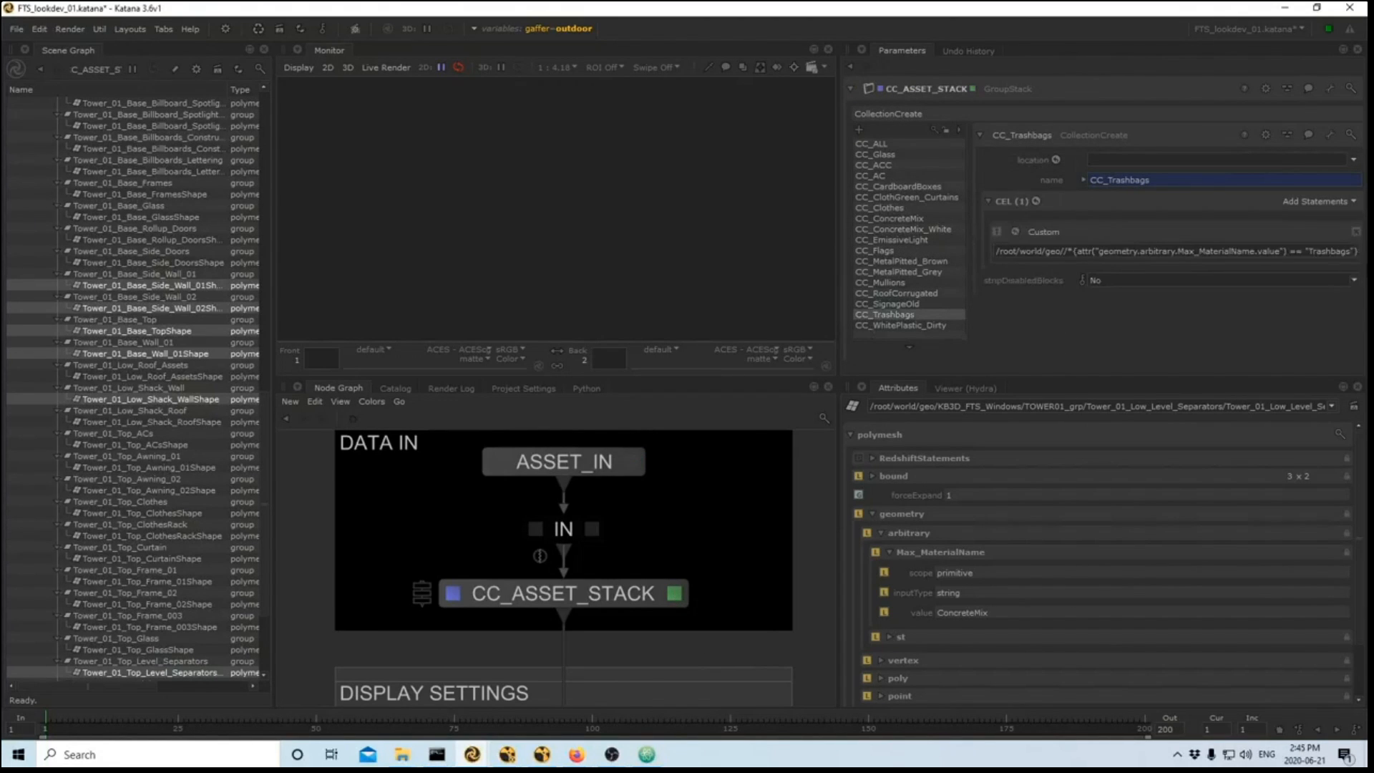
drag(1308, 251, 1353, 252)
click(1306, 252)
click(882, 314)
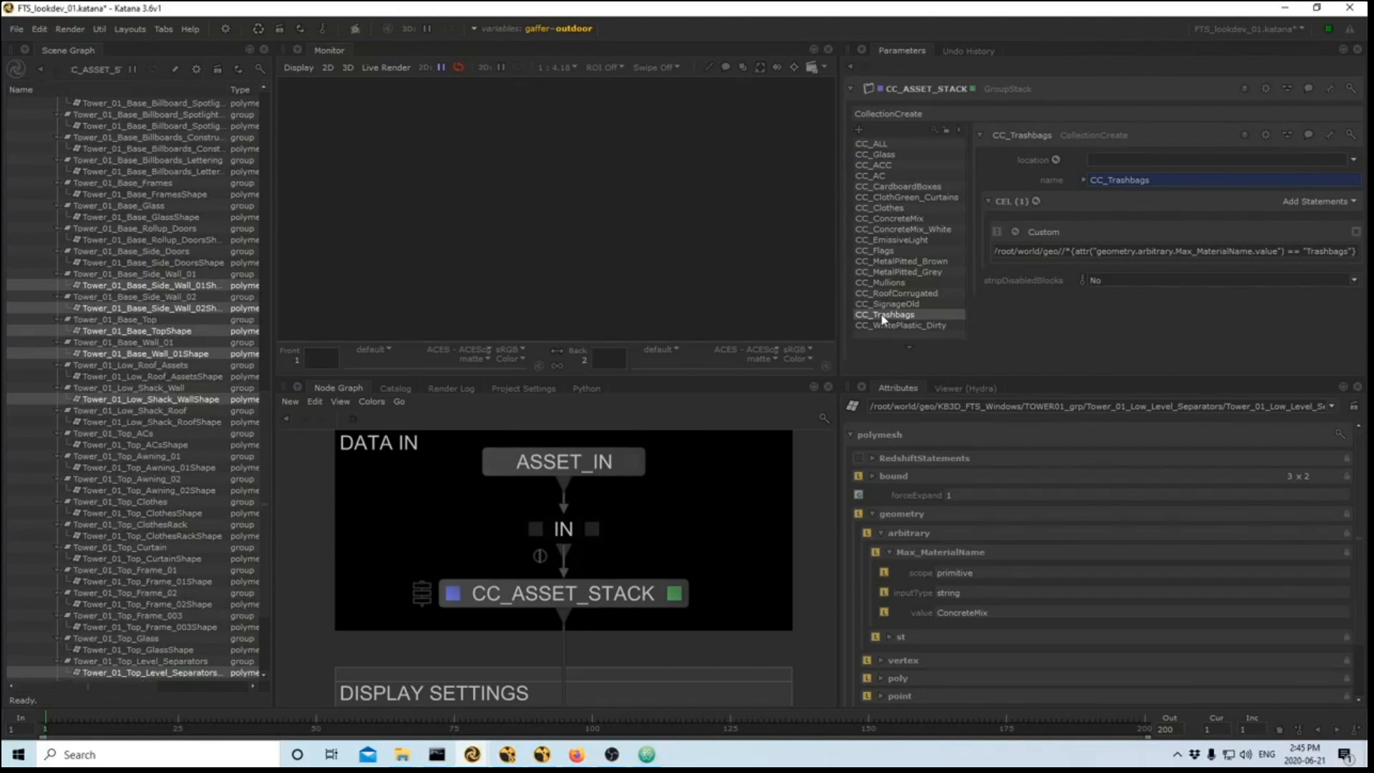
- Open ViewerObjectSettings_Stack's parameters beside the Hydra viewer and examine VOS_ConcreteMix's assigned collection and draw color
scroll(577, 566, down, 3)
middle_drag(578, 566, 577, 484)
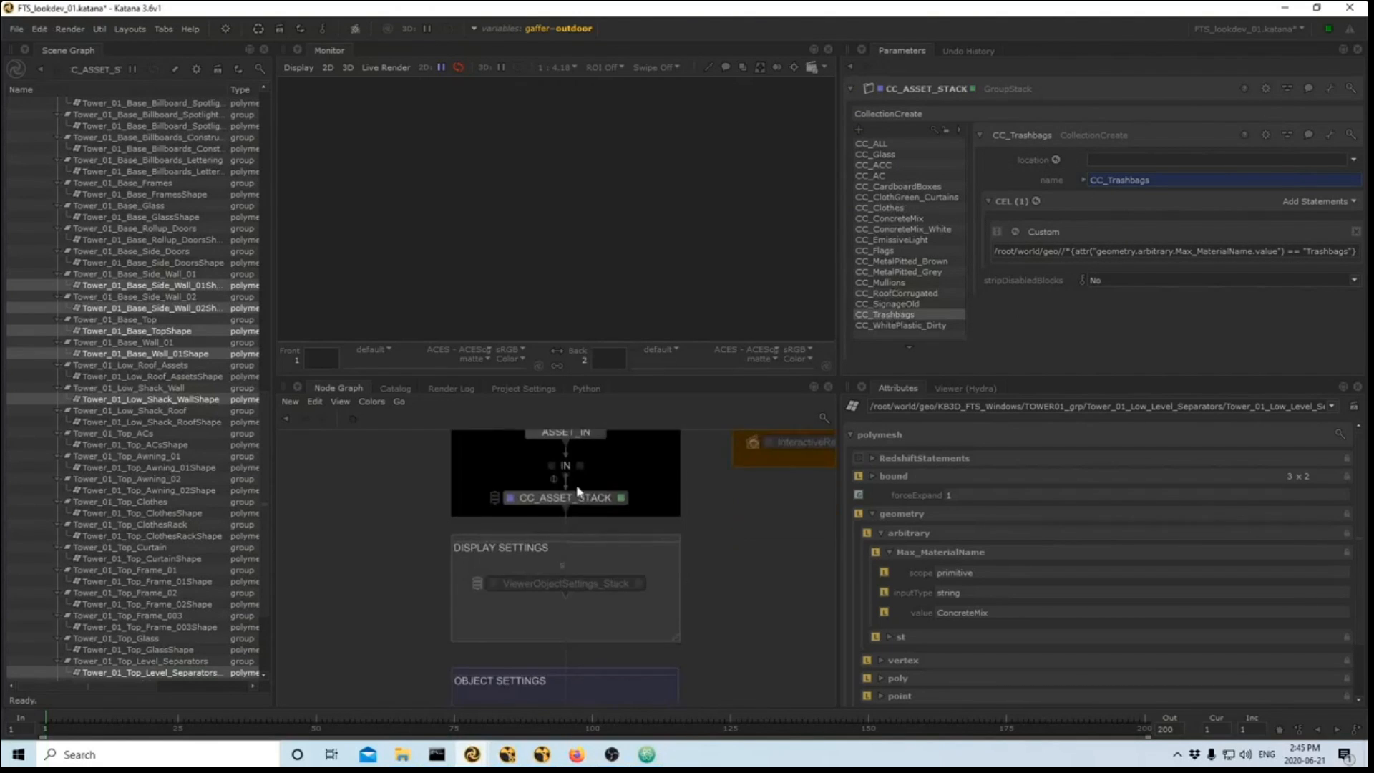
scroll(584, 595, up, 6)
scroll(578, 596, down, 3)
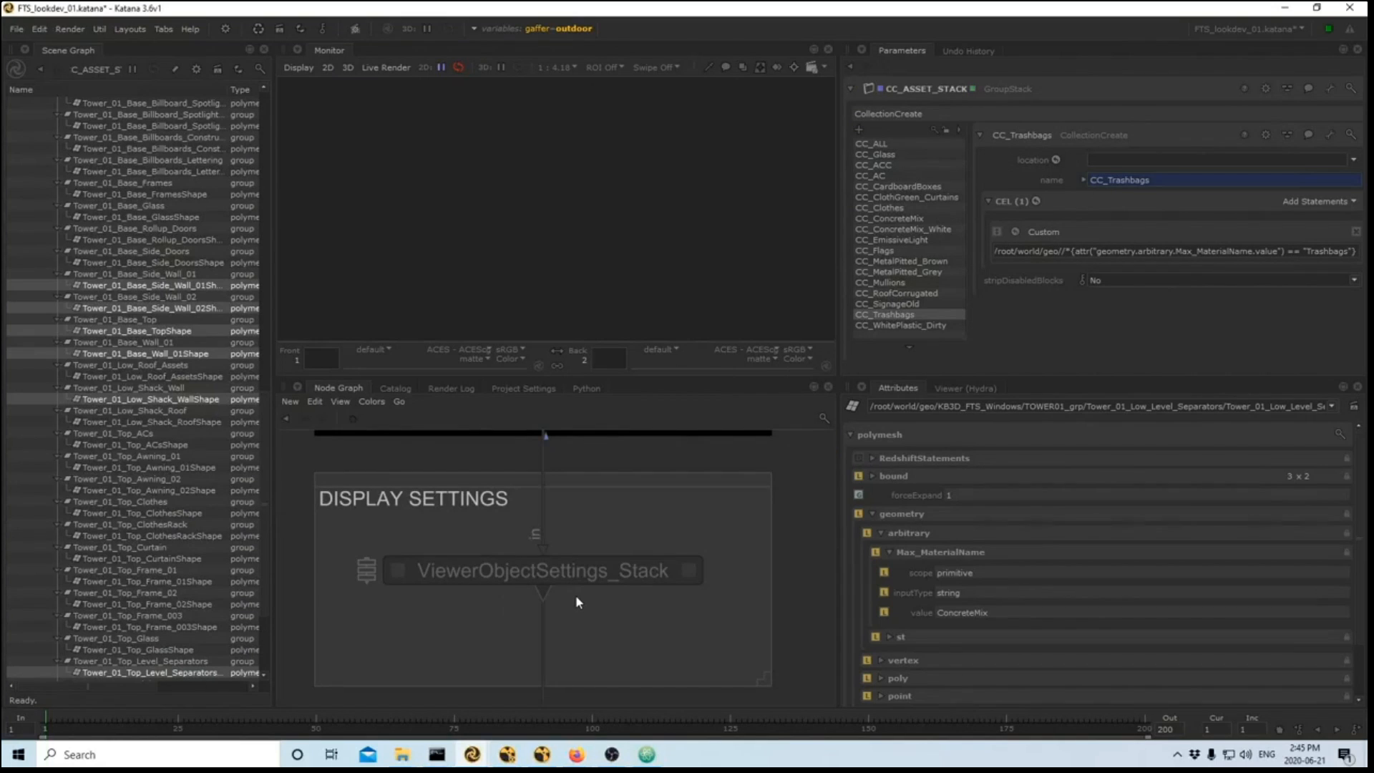
click(682, 571)
click(960, 386)
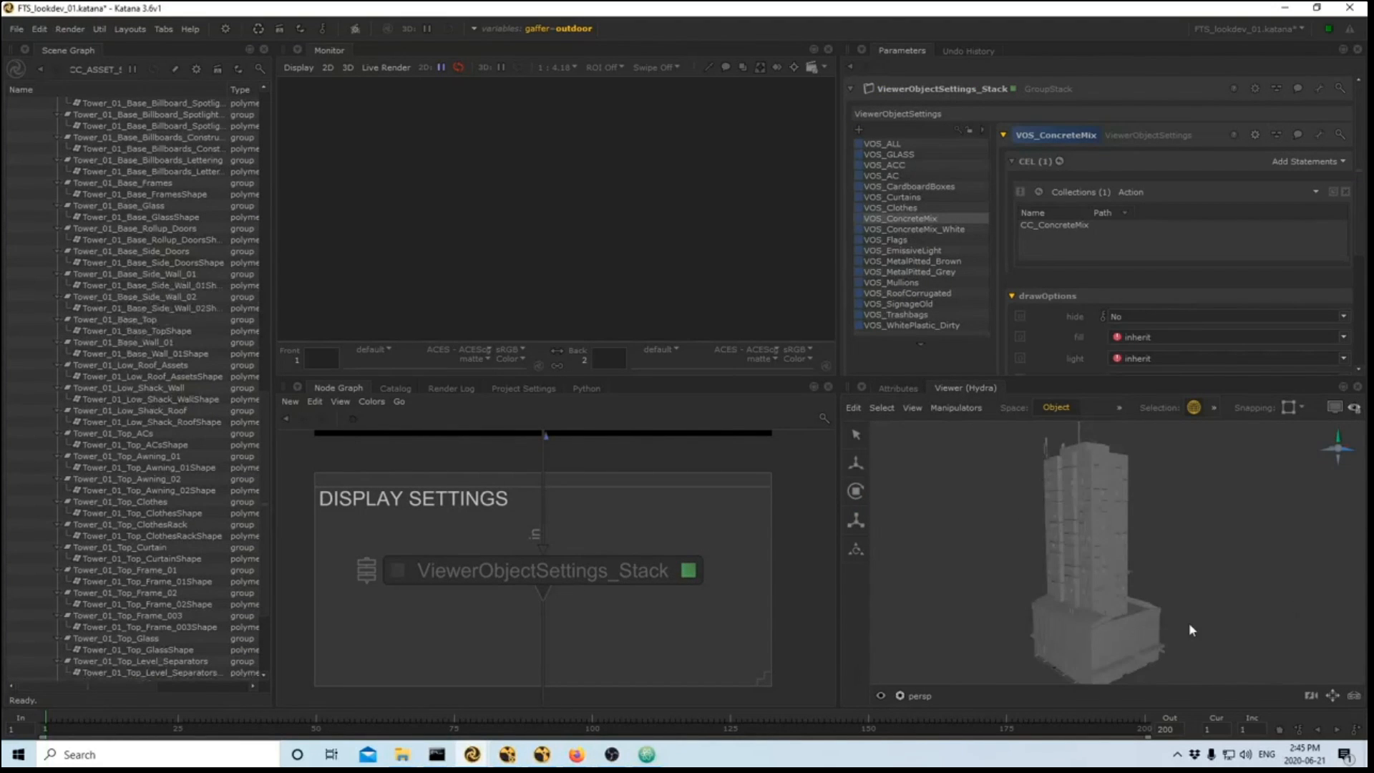
alt+drag(1188, 623, 1115, 634)
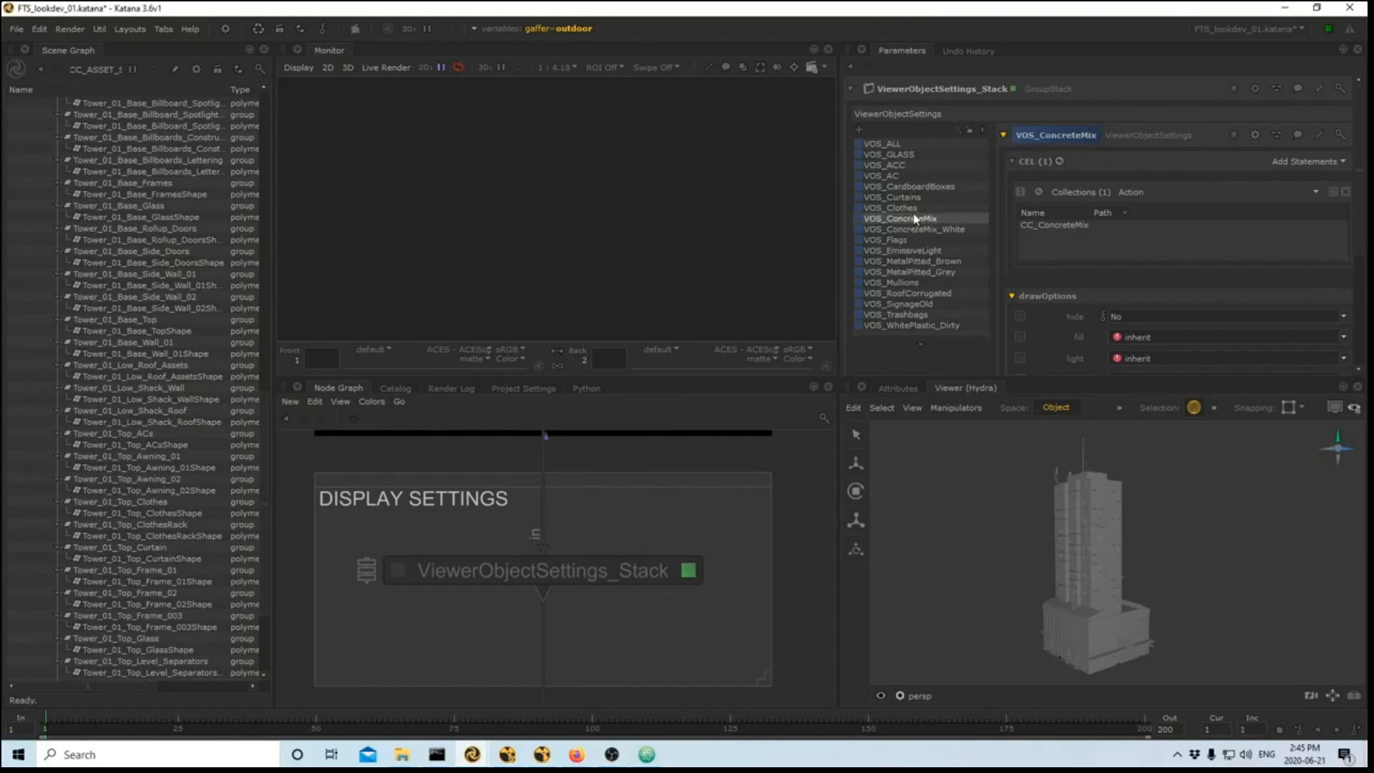
scroll(1070, 295, down, 3)
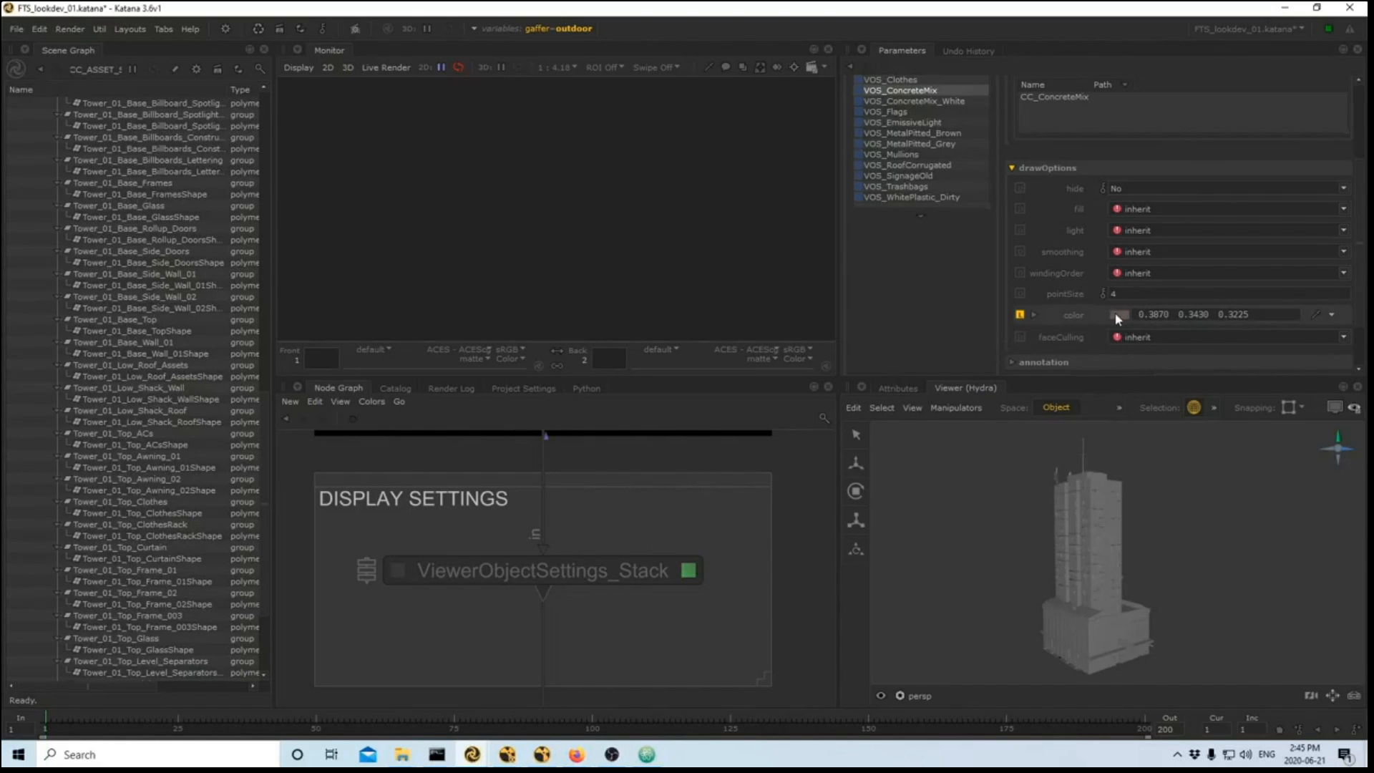
- Examine the drawOptions color of VOS_Flags and VOS_MetalPitted_Grey, passing through VOS_EmissiveLight
click(899, 111)
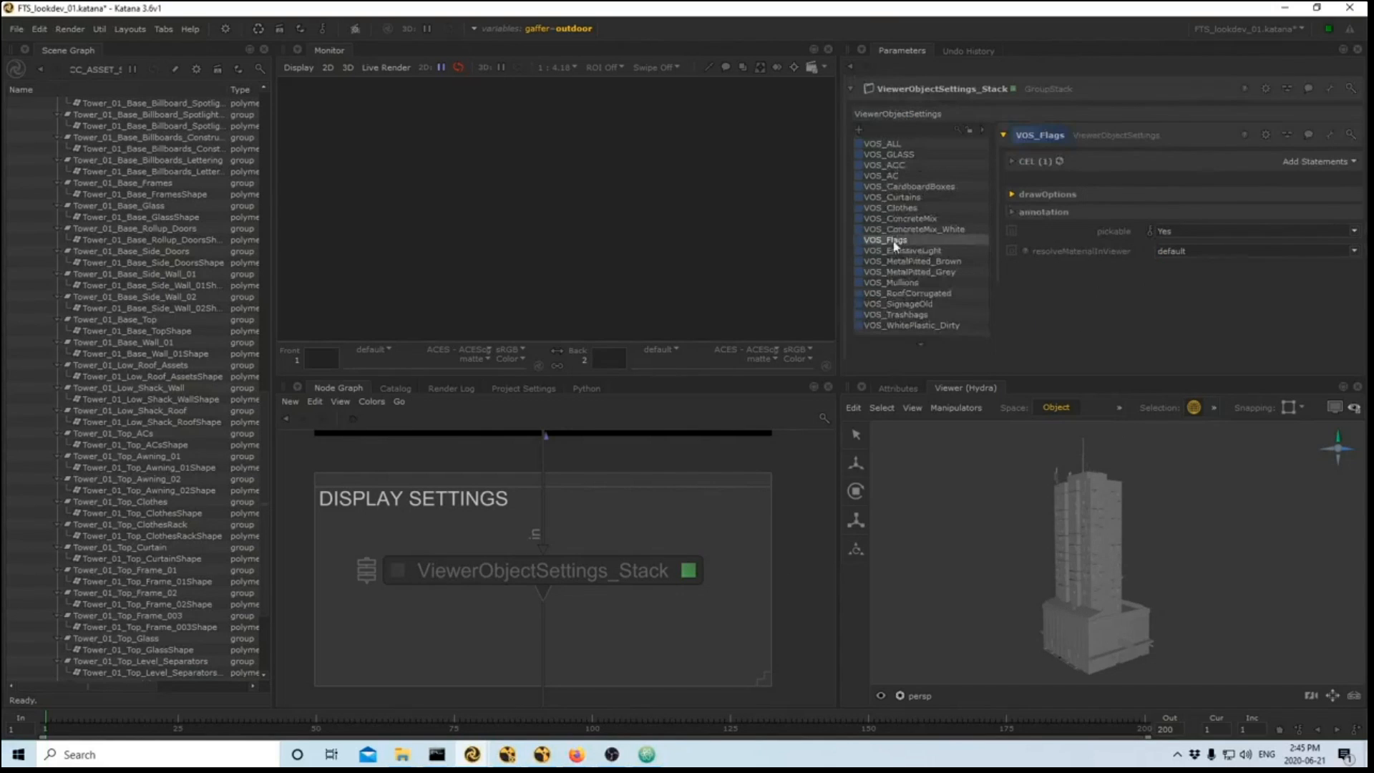
click(1012, 194)
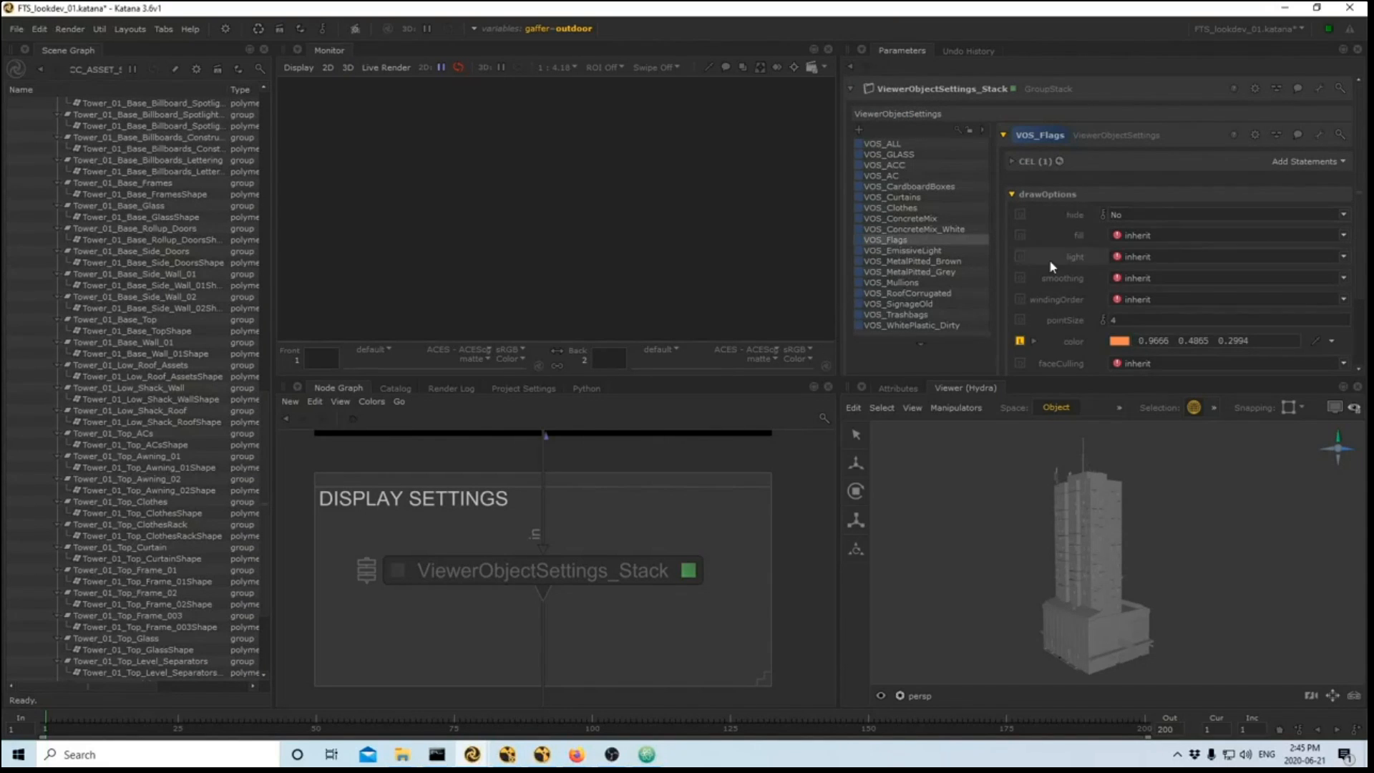
click(911, 262)
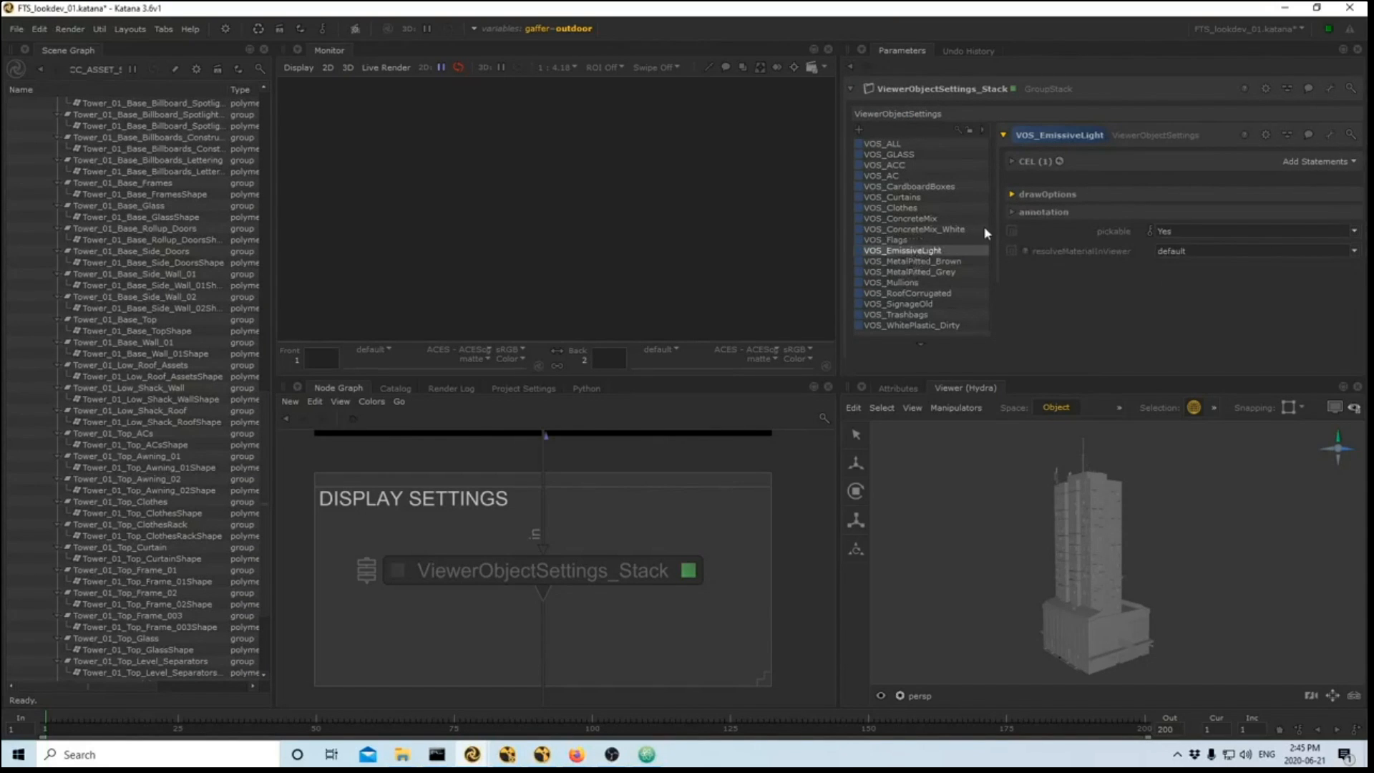
click(1011, 195)
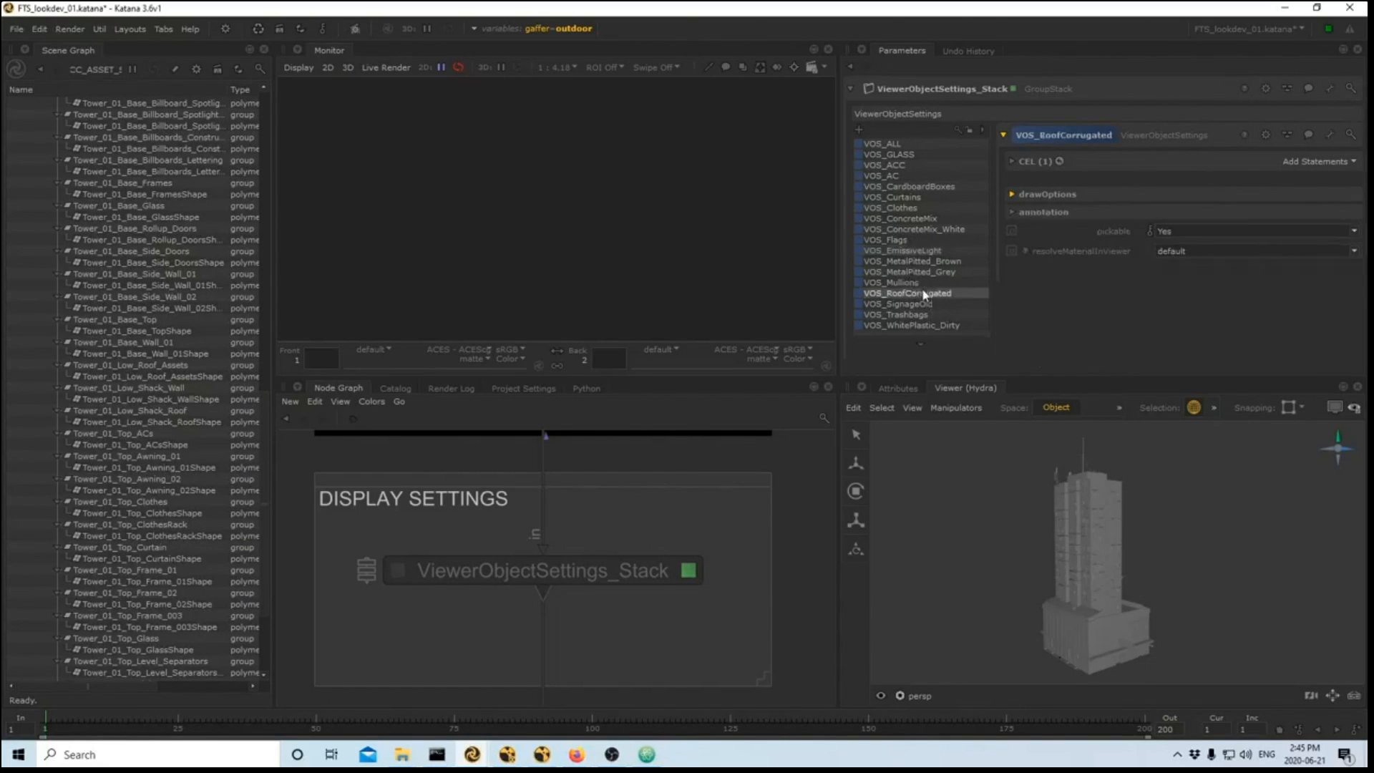
click(910, 272)
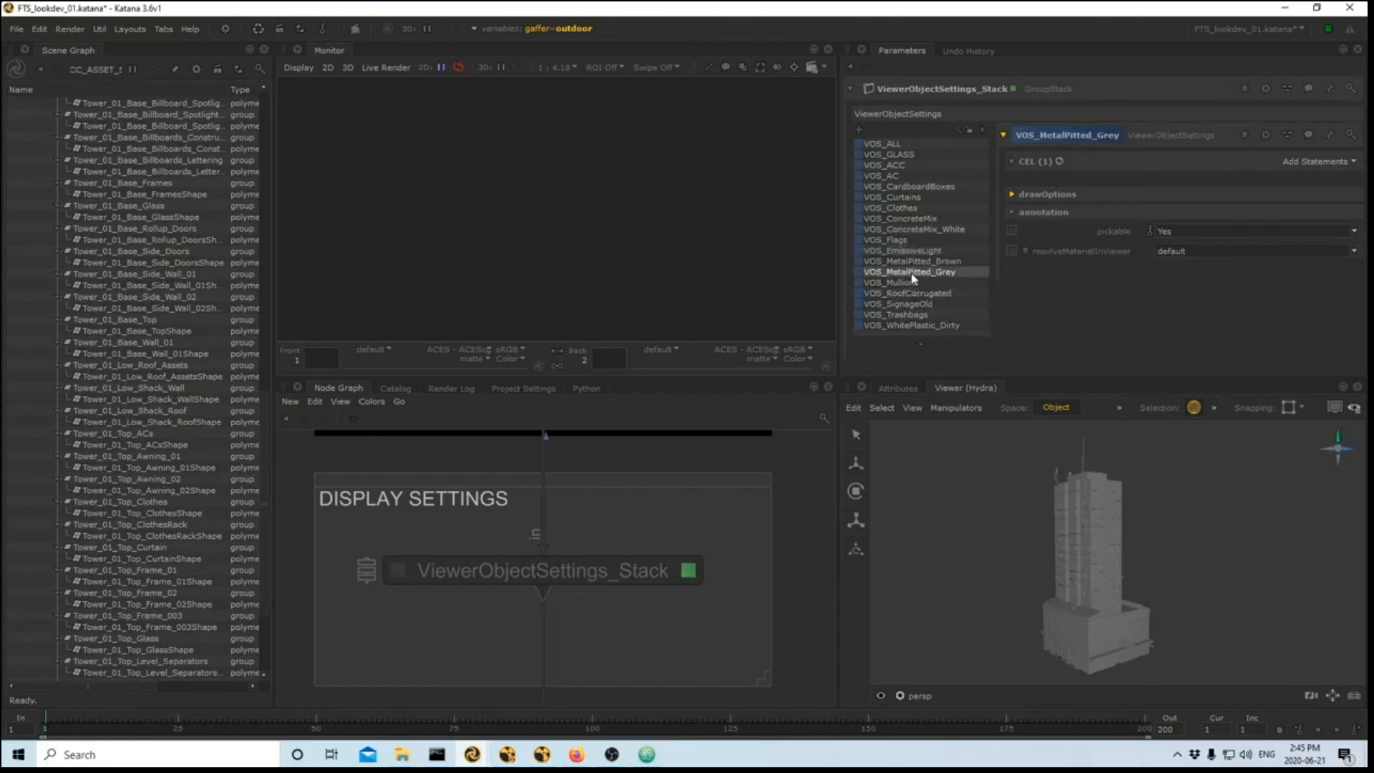
click(1012, 194)
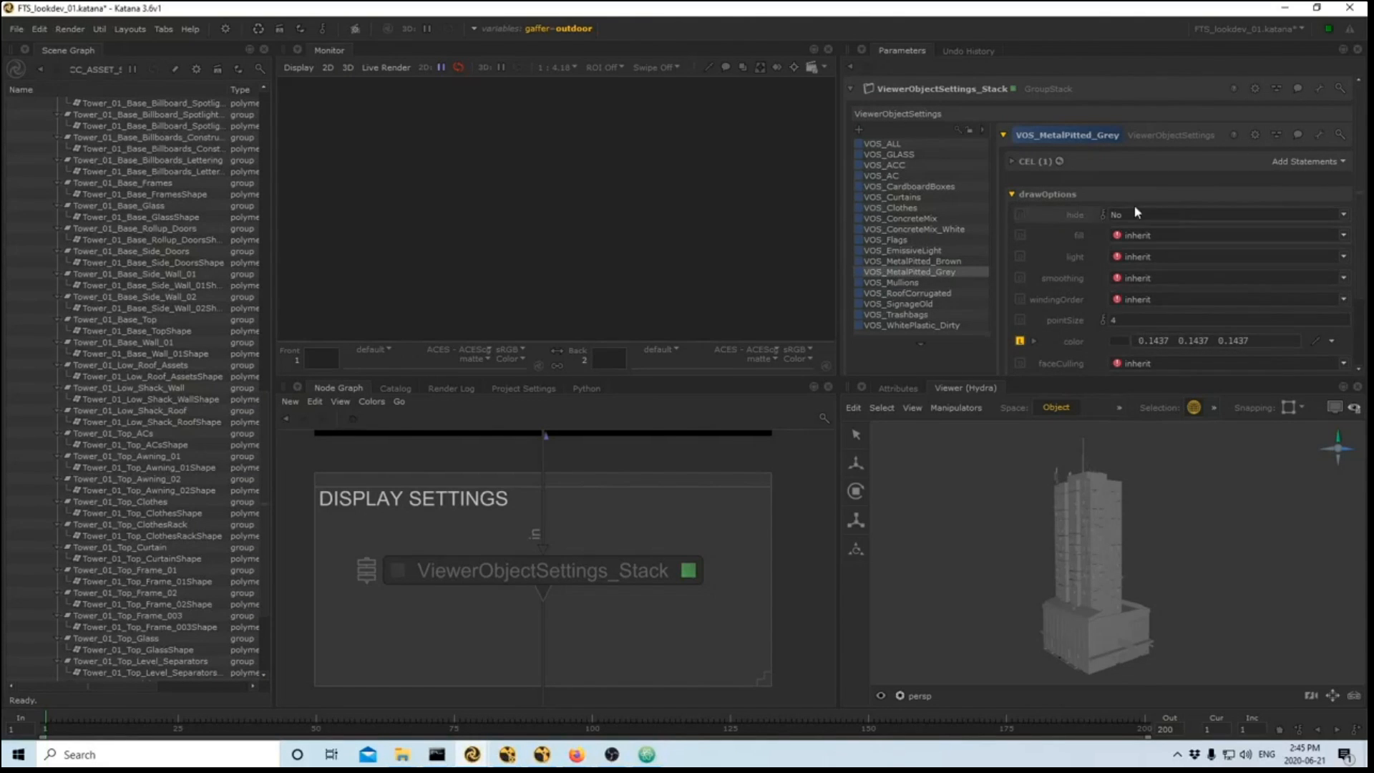
scroll(1081, 358, down, 2)
scroll(1062, 236, up, 2)
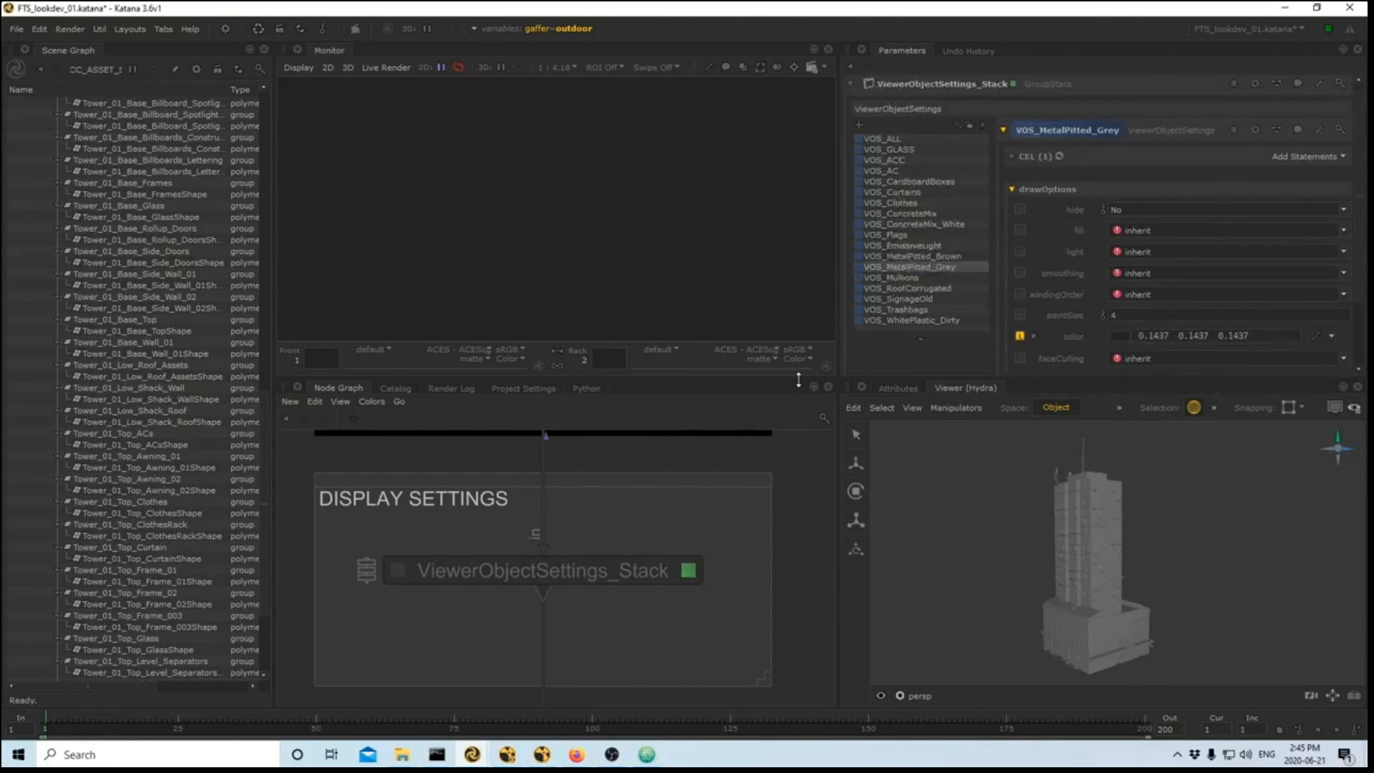
- View the scene from ViewerObjectSettings_Stack to show the tower with its per-material display colors
click(549, 569)
key(v)
alt+drag(1032, 609, 1121, 566)
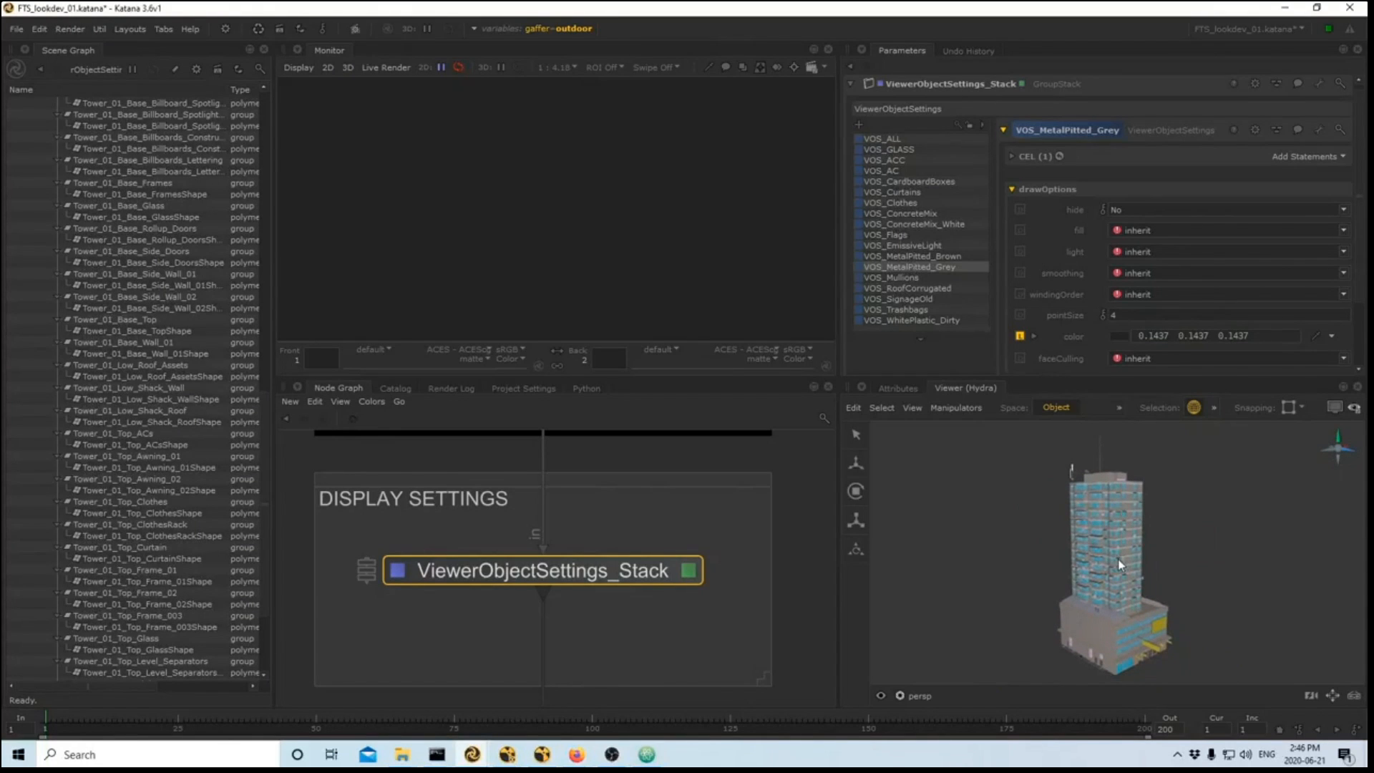
- Examine the collection assigned to VOS_ALL and its fallback draw color
click(929, 323)
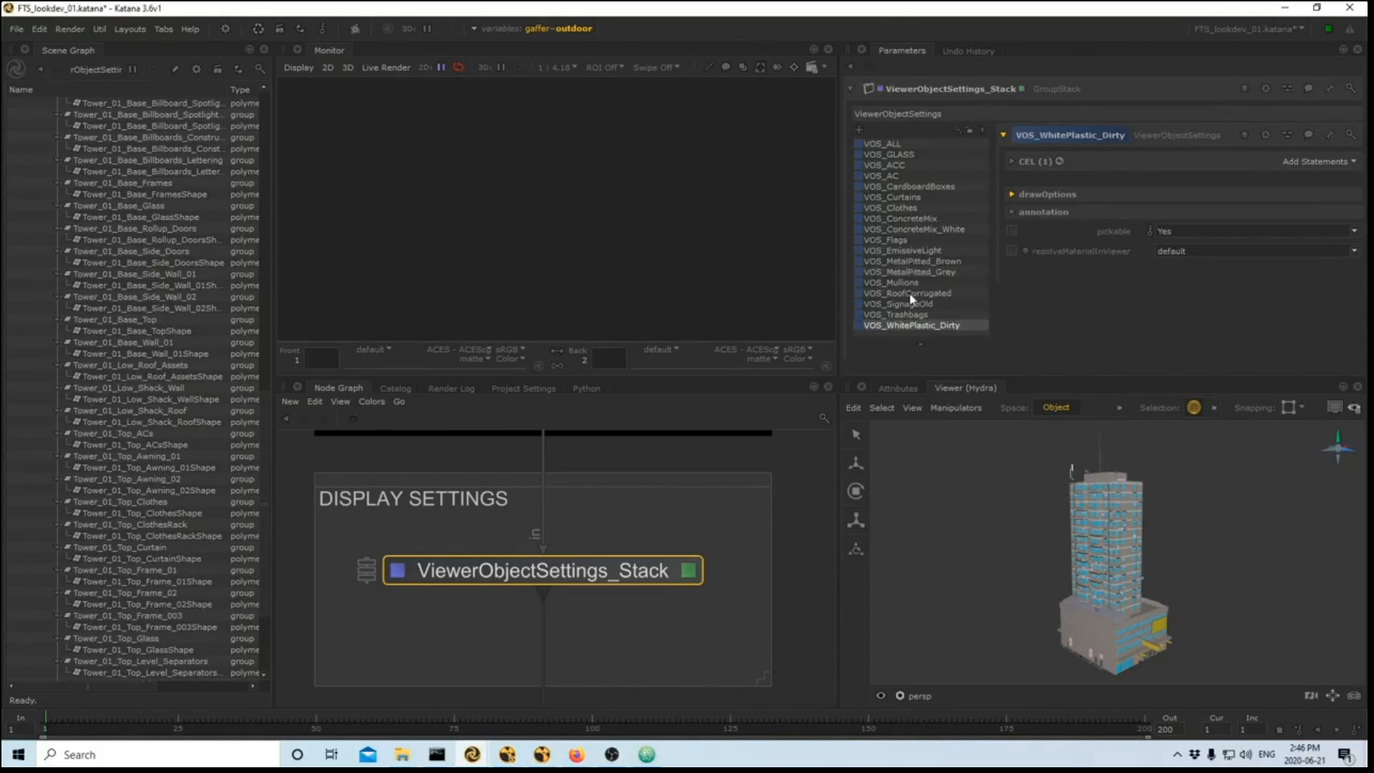
click(891, 144)
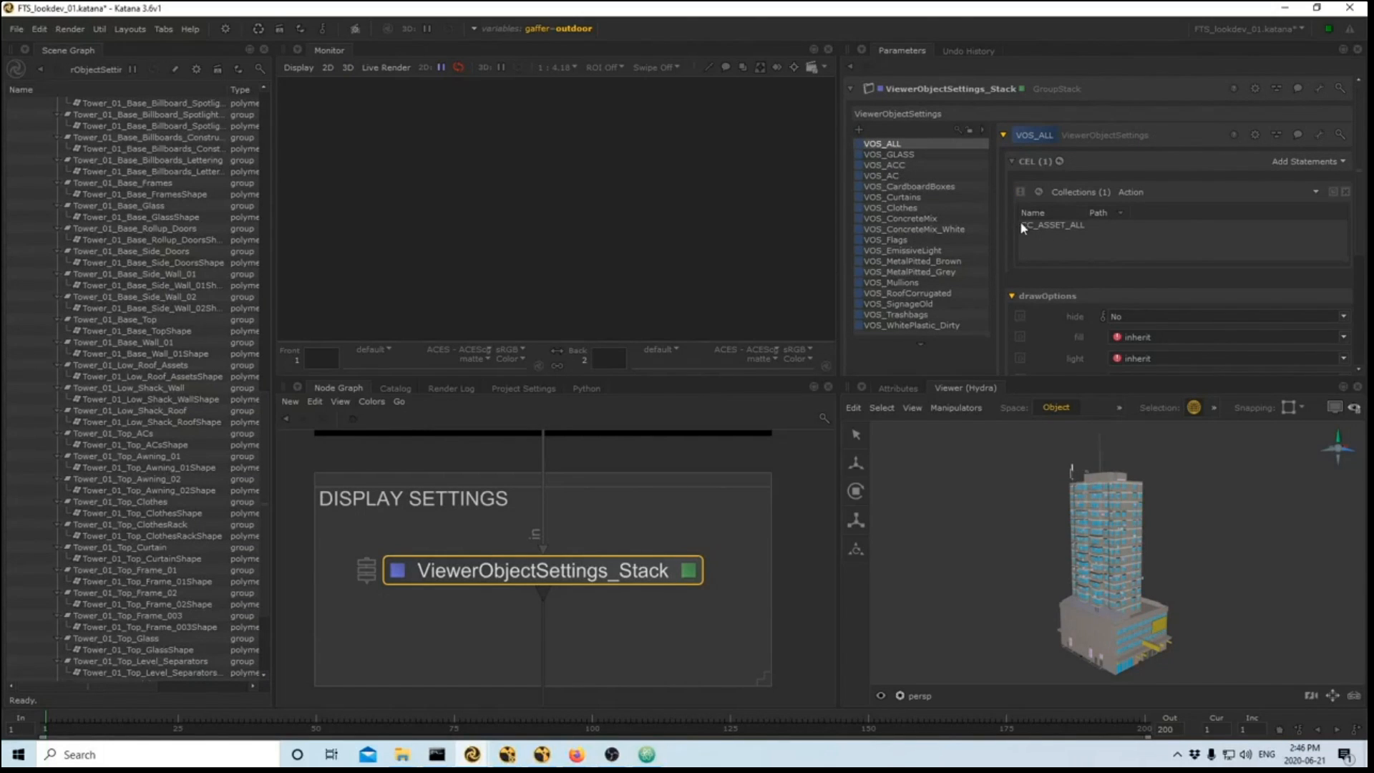
scroll(68, 143, up, 15)
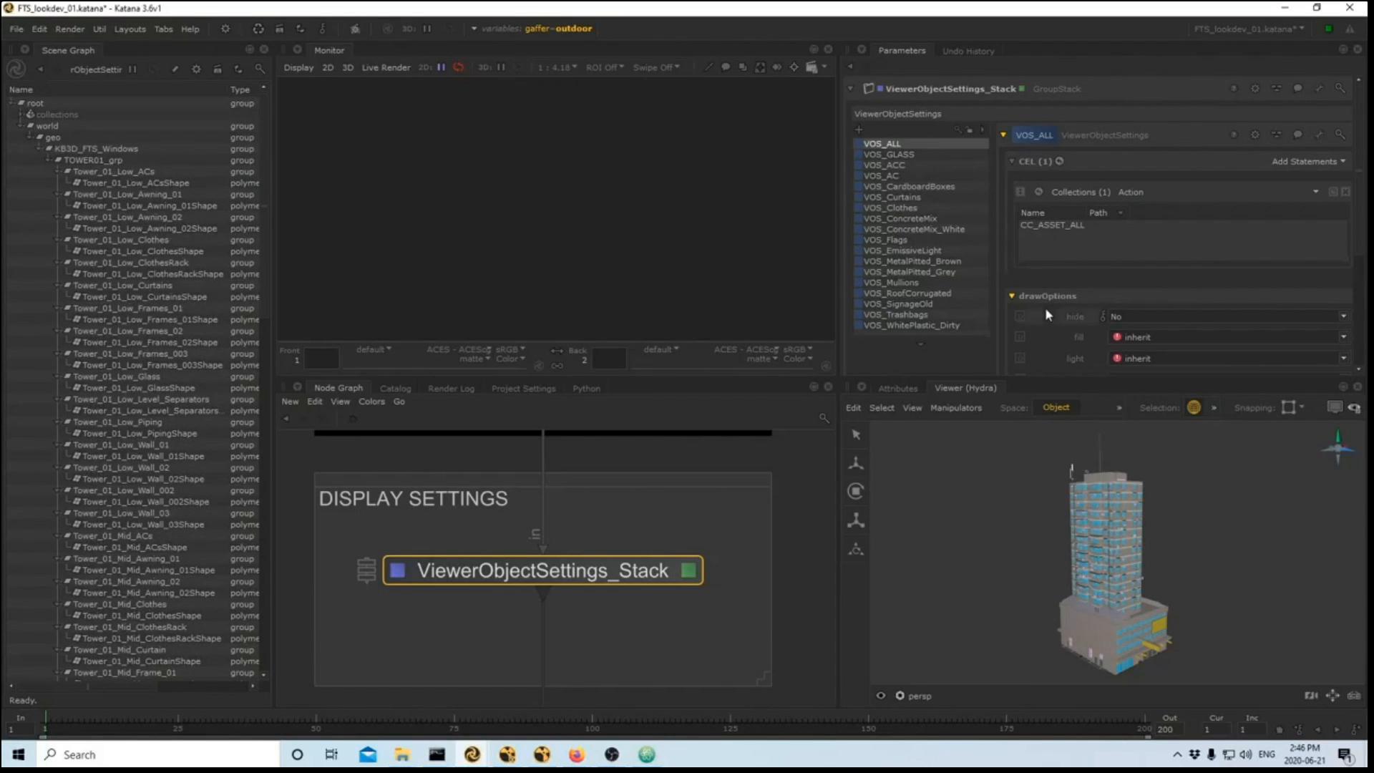
scroll(1052, 301, down, 3)
scroll(927, 279, up, 3)
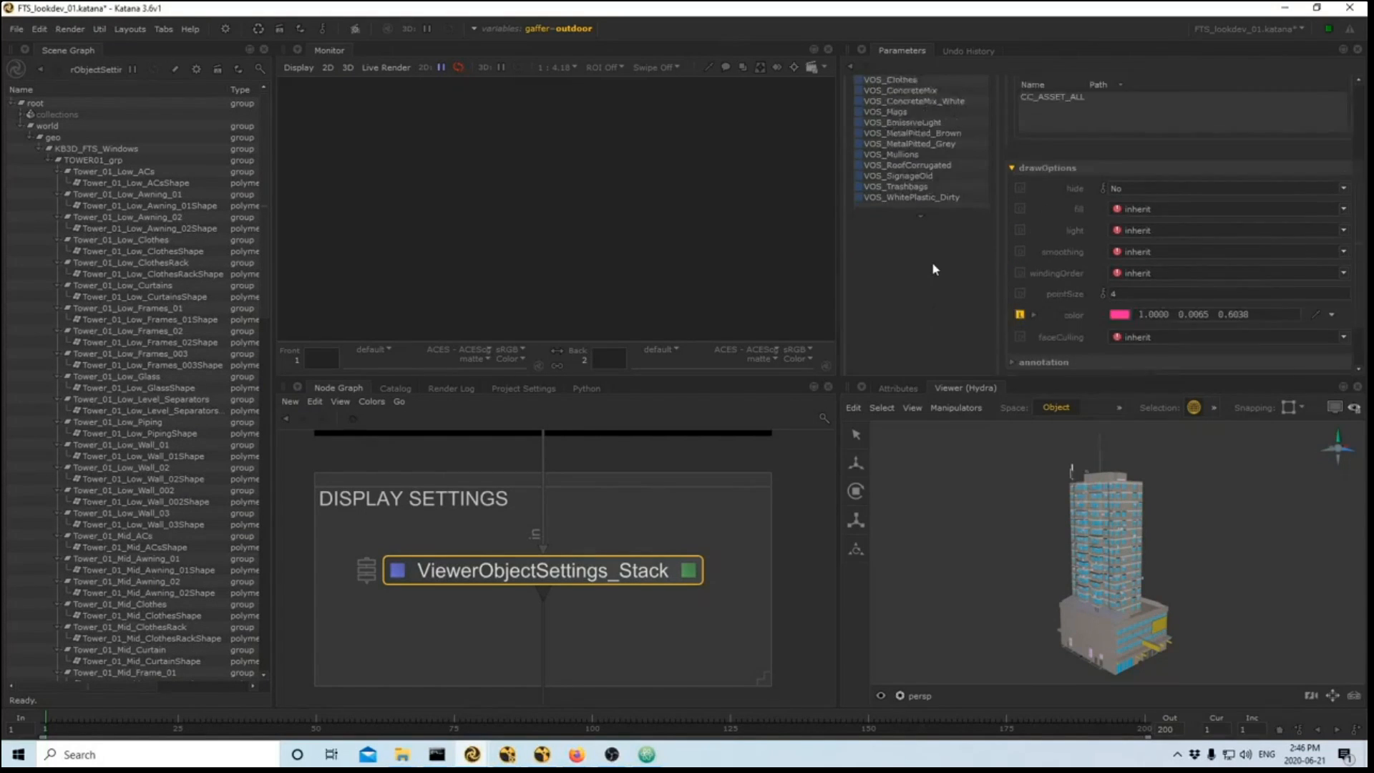
- Temporarily disable VOS_ConcreteMix, inspect the affected parts of the tower, and enable it again
click(909, 220)
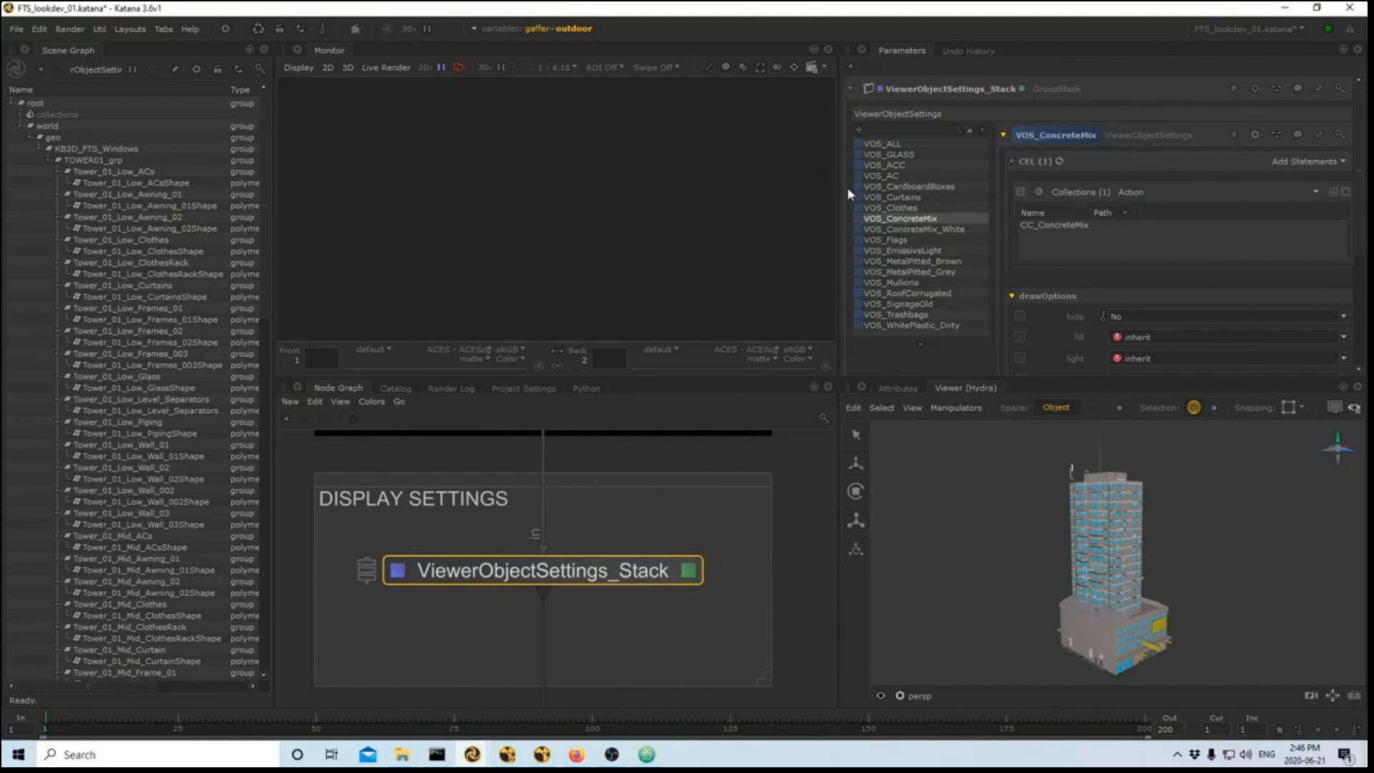
key(d)
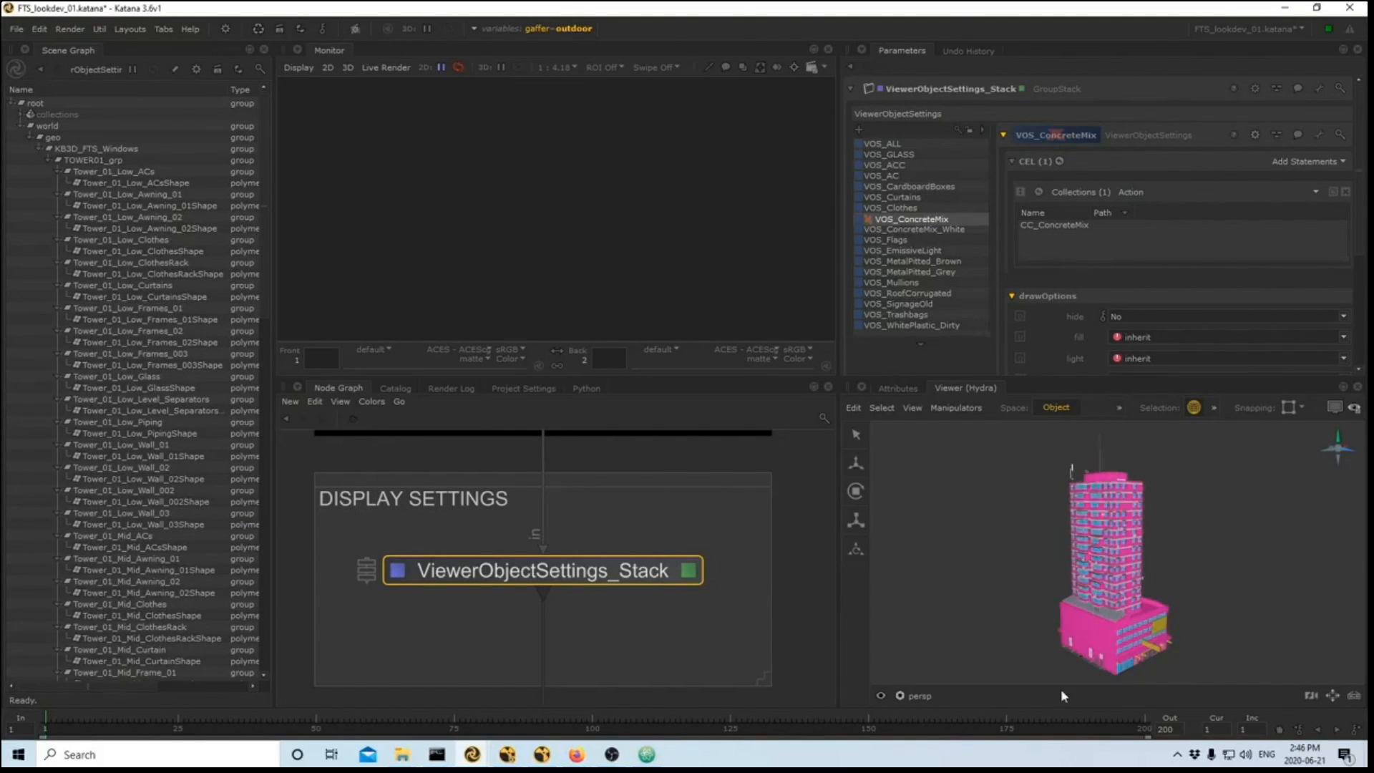
alt+drag(1061, 689, 1284, 607)
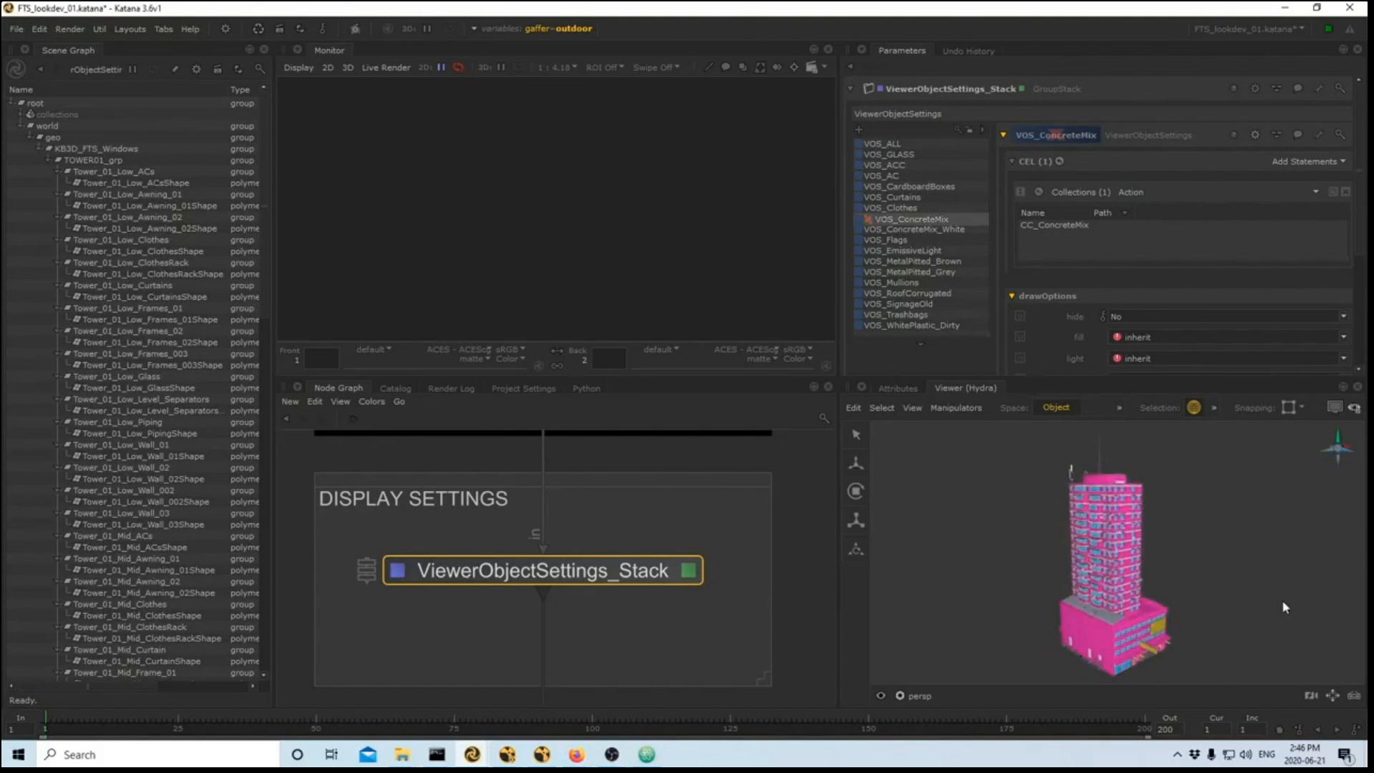
click(883, 221)
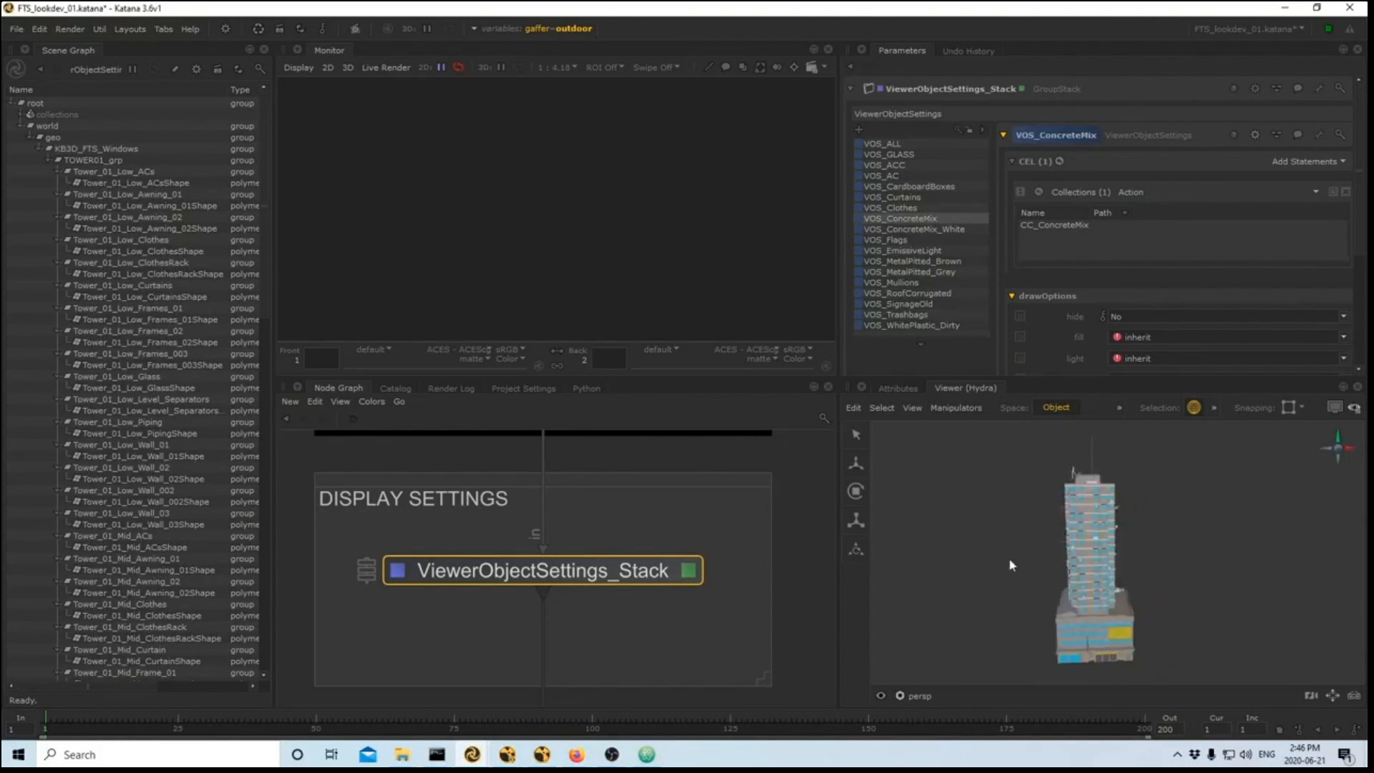
alt+drag(1011, 566, 967, 562)
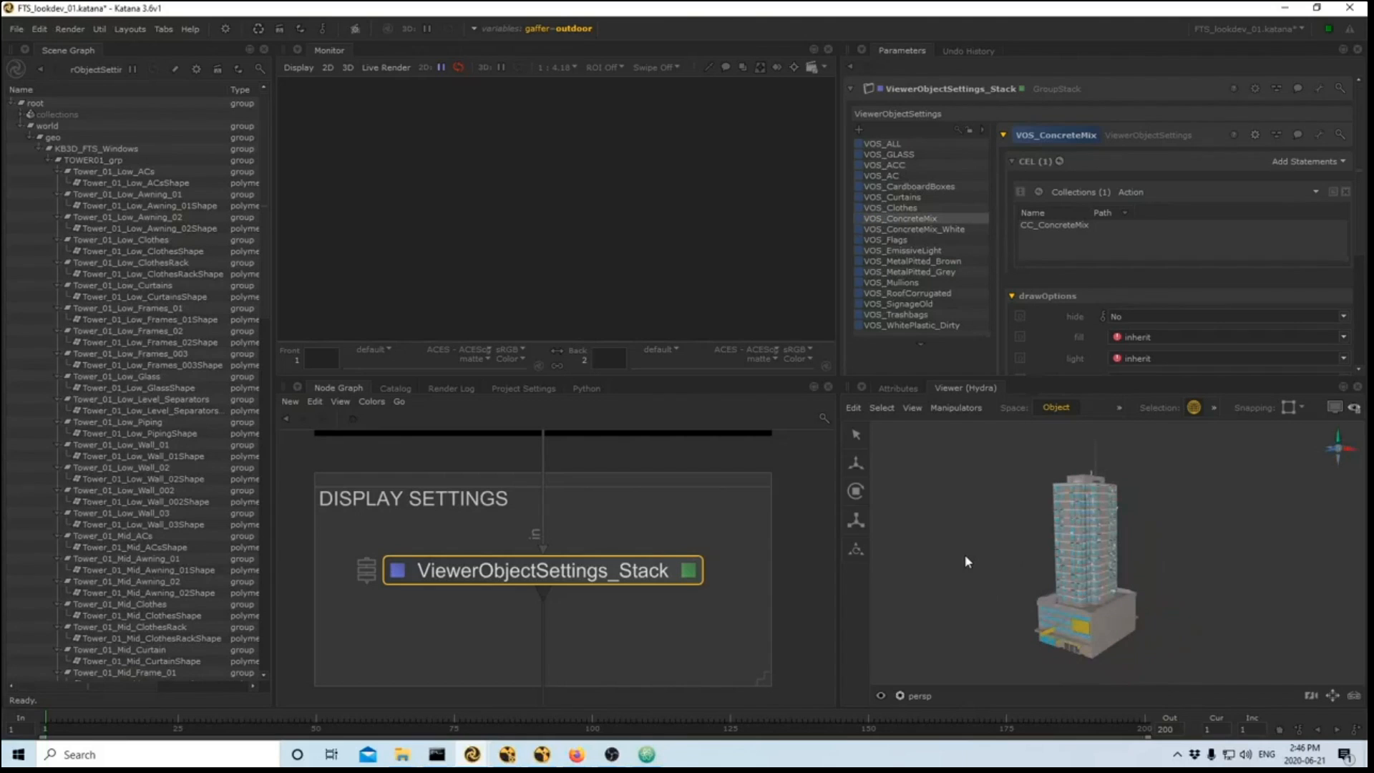
- Disable VOS_ConcreteMix_White and inspect which parts of the tower fall back to the VOS_ALL color
click(901, 304)
click(909, 230)
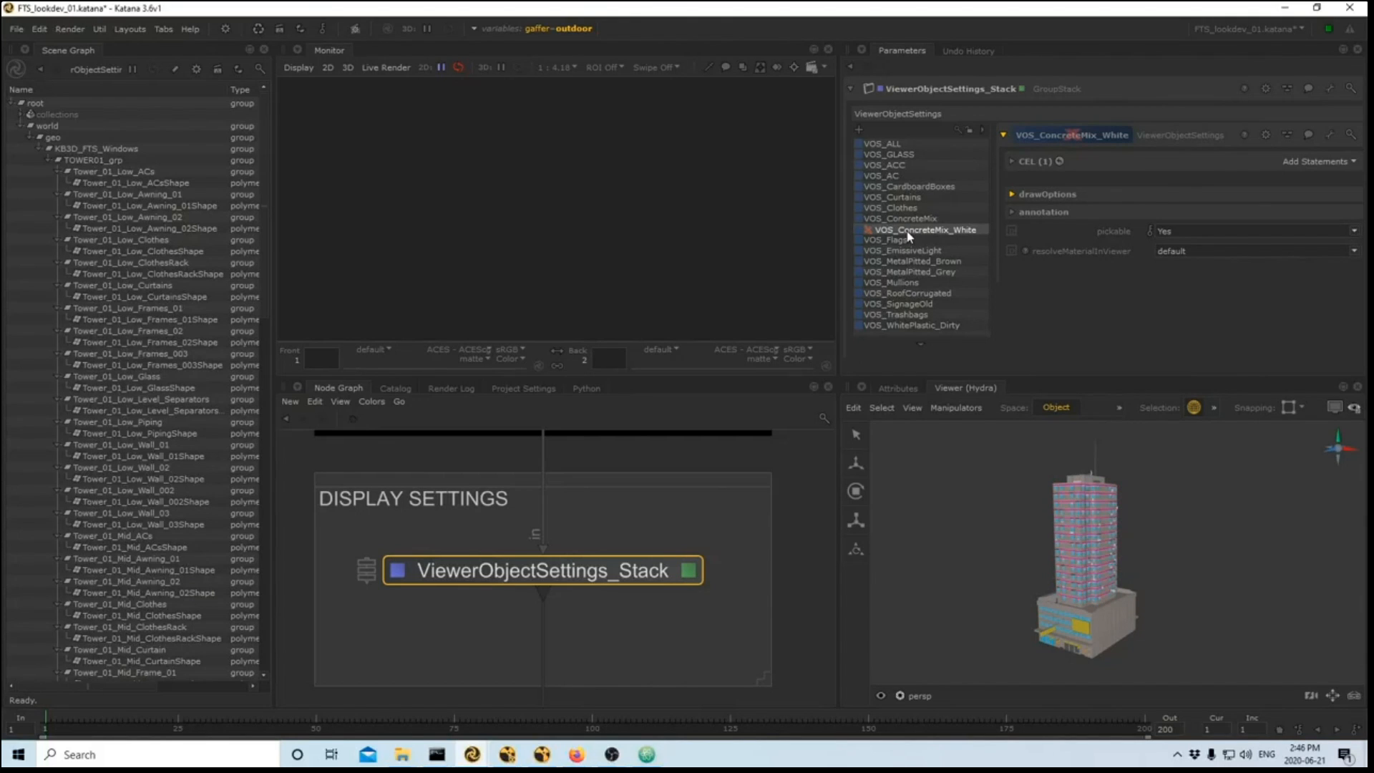
mouse_move(995, 521)
alt+mouse_down()
mouse_move(1017, 521)
mouse_move(994, 518)
mouse_move(997, 536)
alt+mouse_up()
alt+right_drag(1034, 552, 1006, 605)
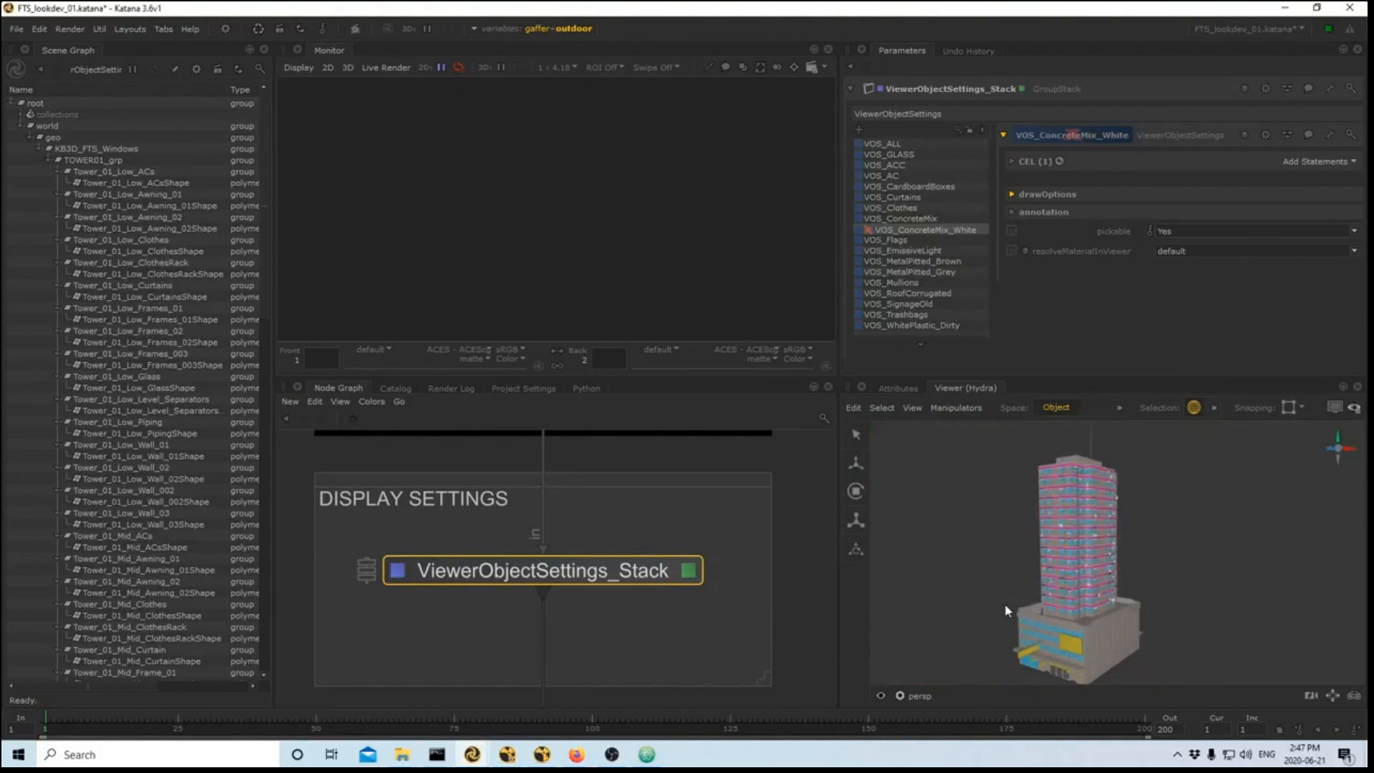
- Select the tower's Tower_01_Top_Wall_02Shape and check its Max_MaterialName value in the attributes
click(1052, 467)
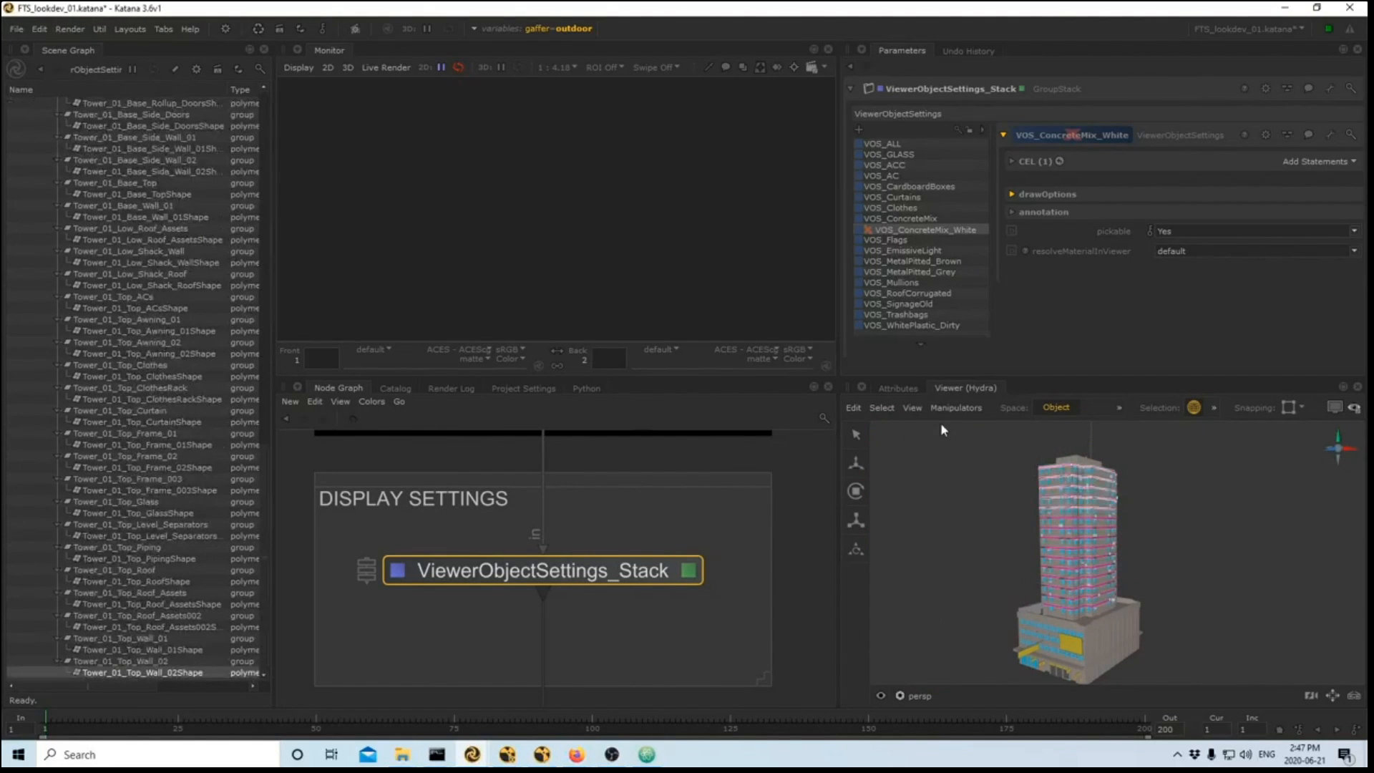
click(896, 388)
drag(1023, 620, 932, 618)
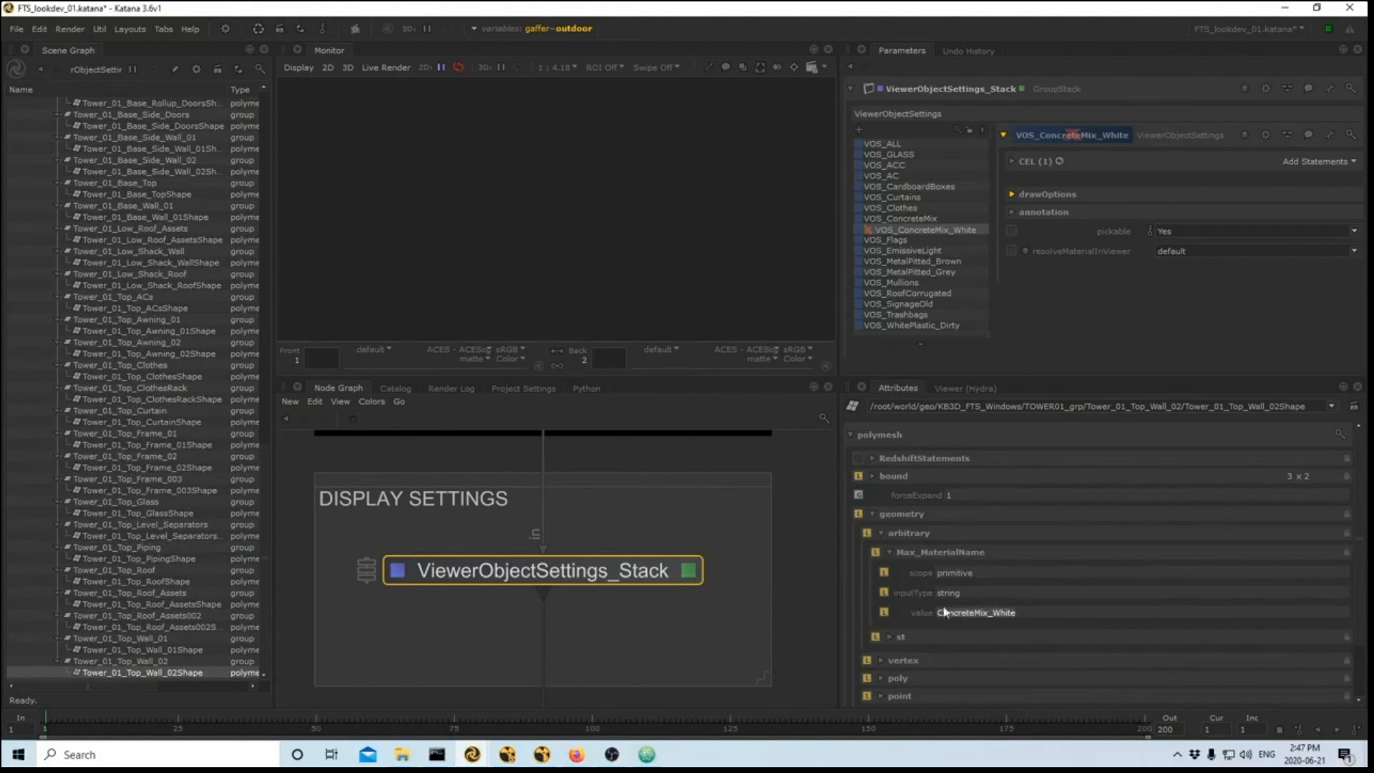
- Compare CC_ConcreteMix_White's CEL statement in CC_ASSET_STACK with the Max_MaterialName value of the geometry it matches
scroll(741, 555, down, 3)
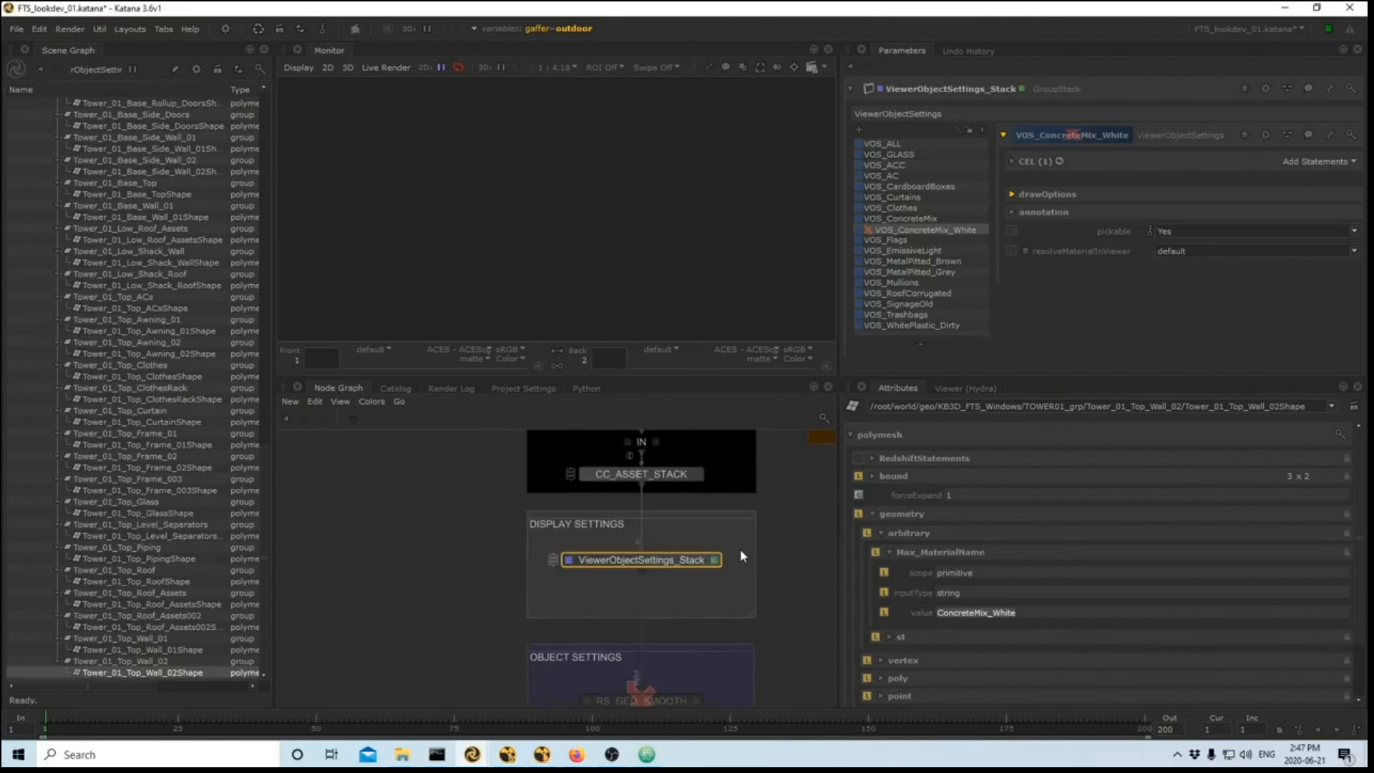
click(697, 474)
click(934, 229)
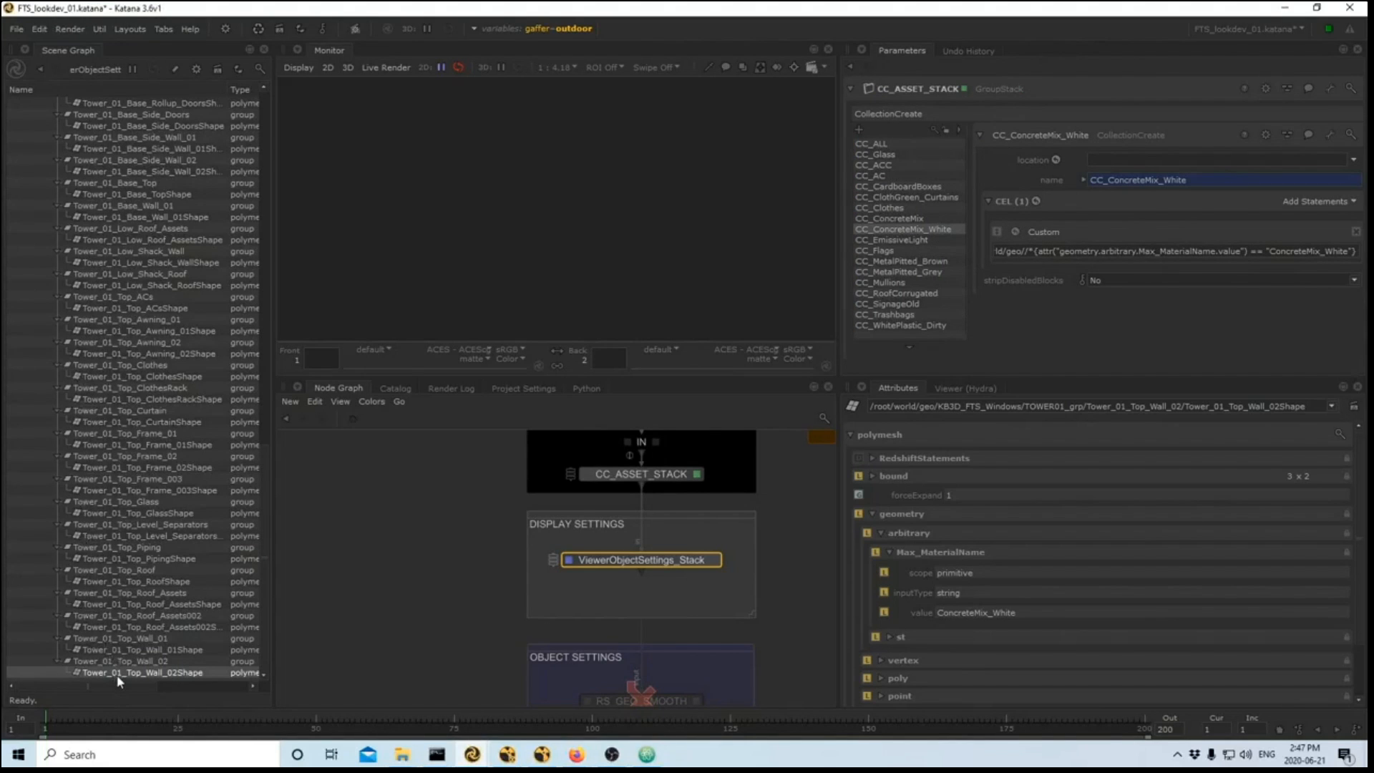
click(184, 320)
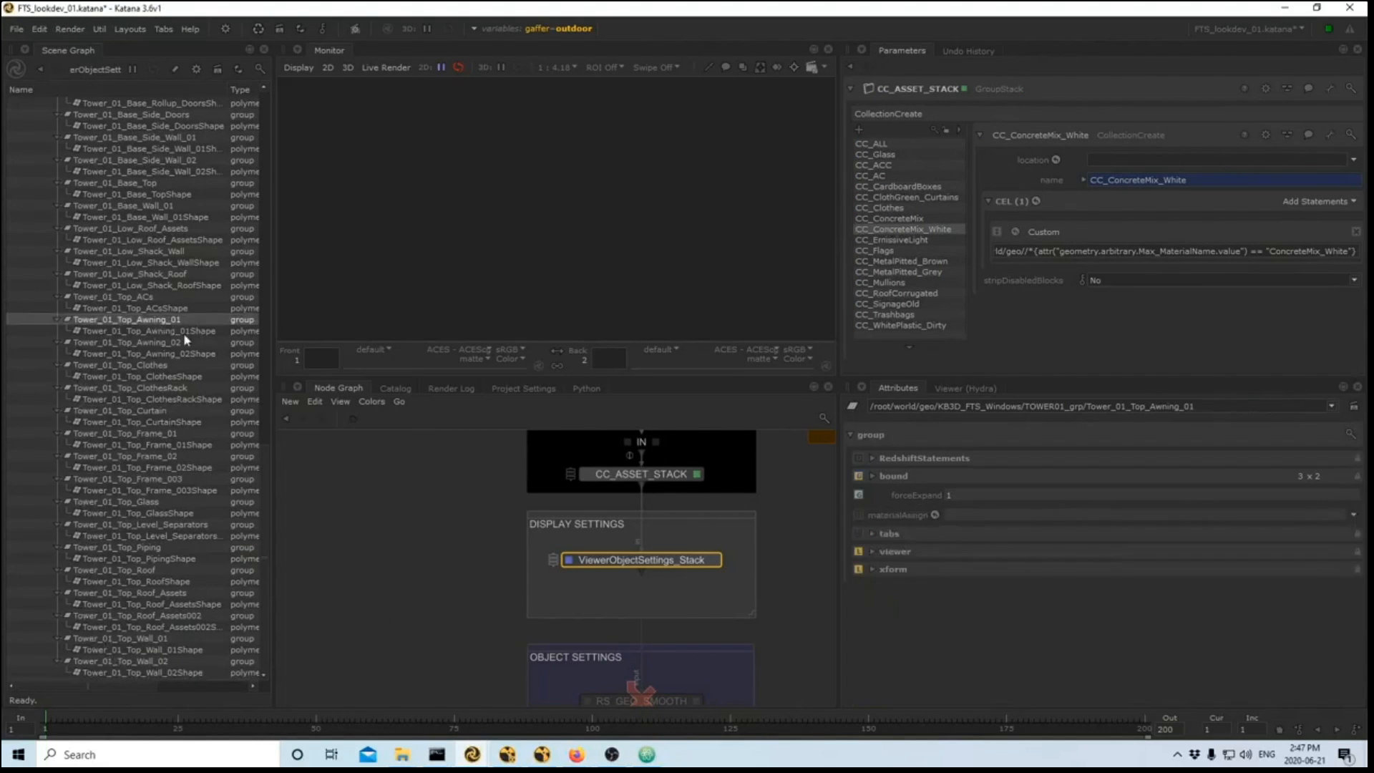
right_click(1014, 235)
click(1036, 249)
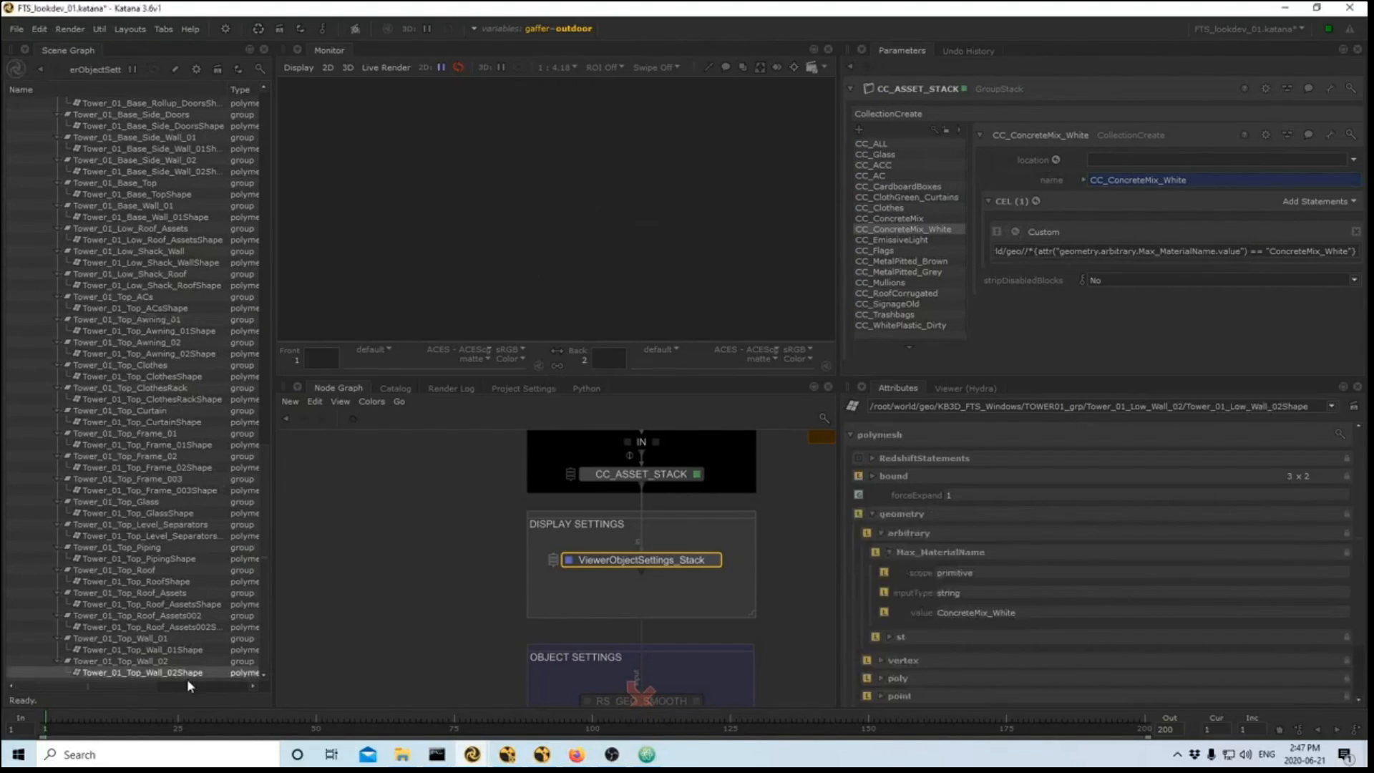
double_click(1028, 613)
- Return to ViewerObjectSettings_Stack, enable VOS_ConcreteMix_White again and inspect the tower in the Hydra viewer
click(716, 563)
click(963, 388)
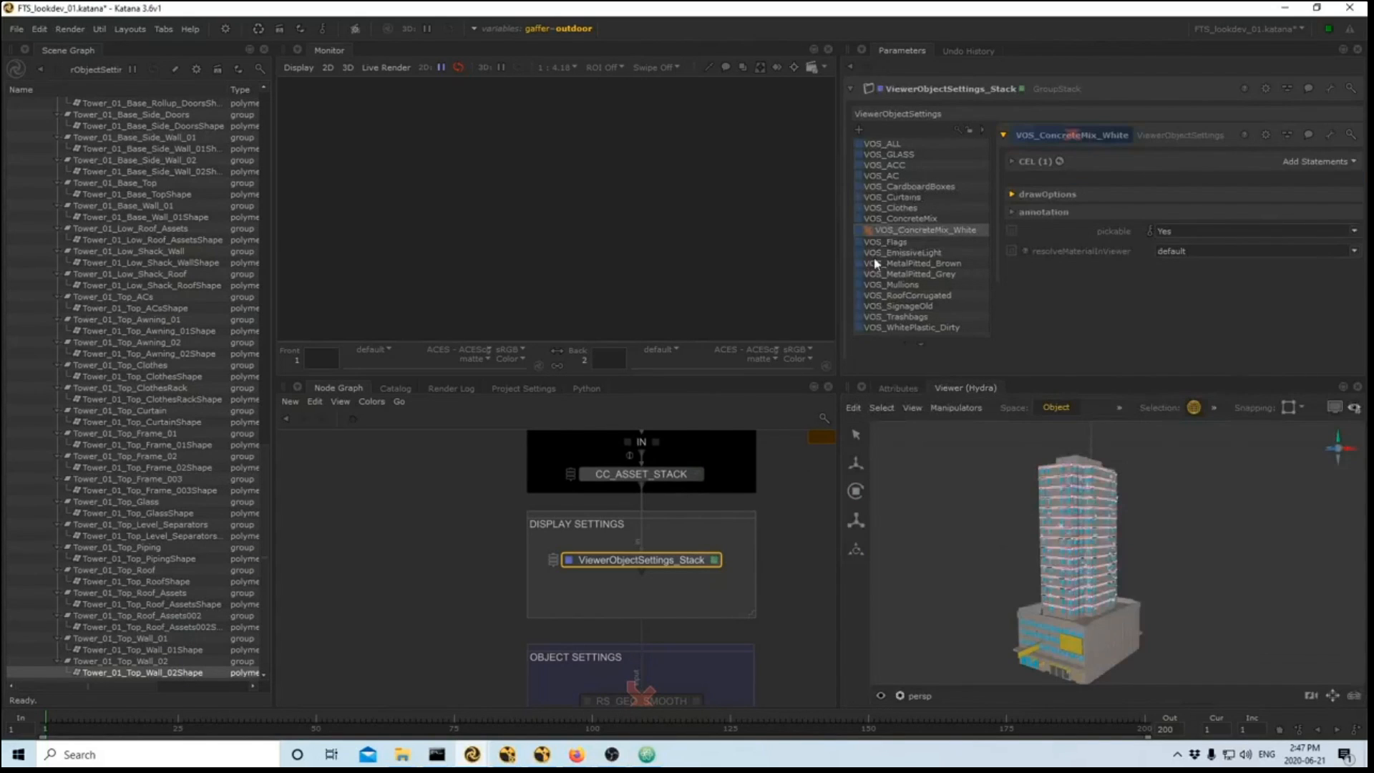
click(923, 230)
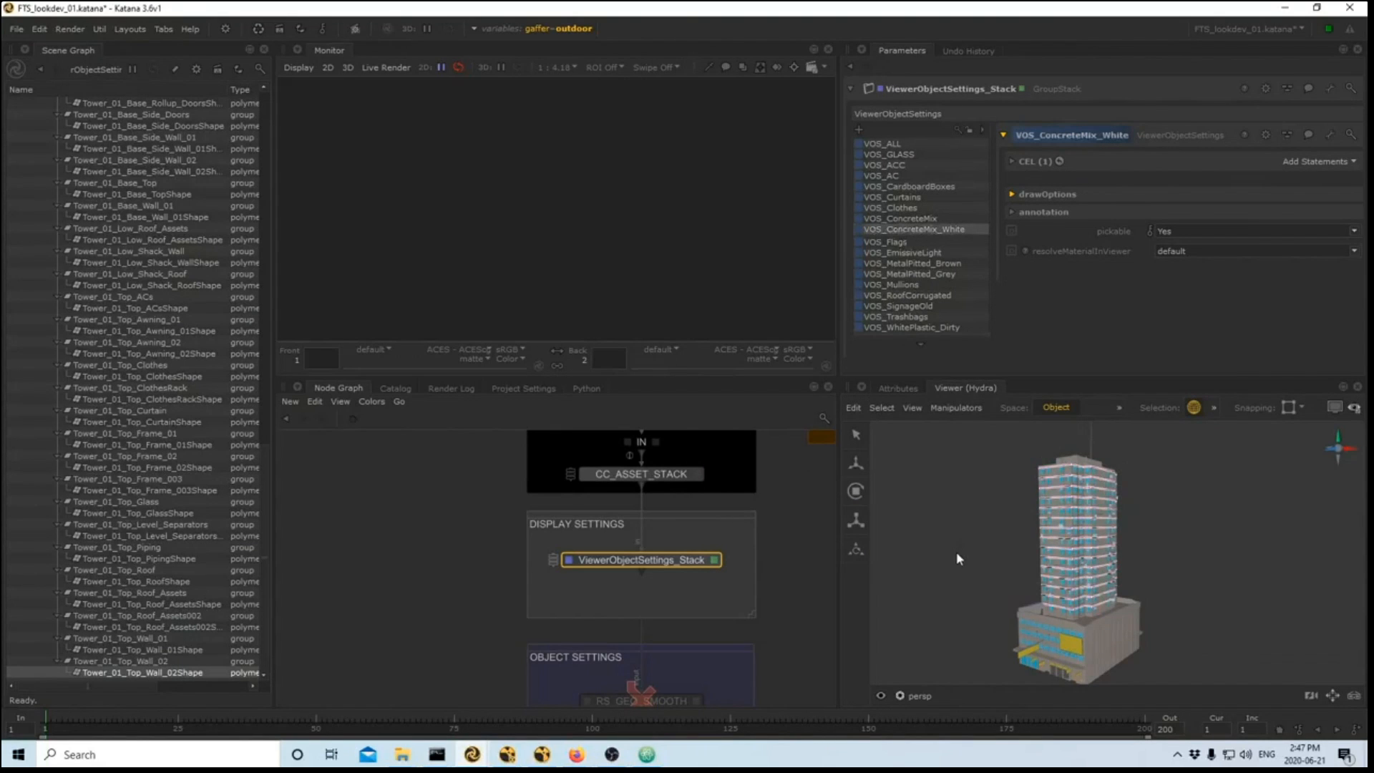
alt+drag(892, 559, 996, 565)
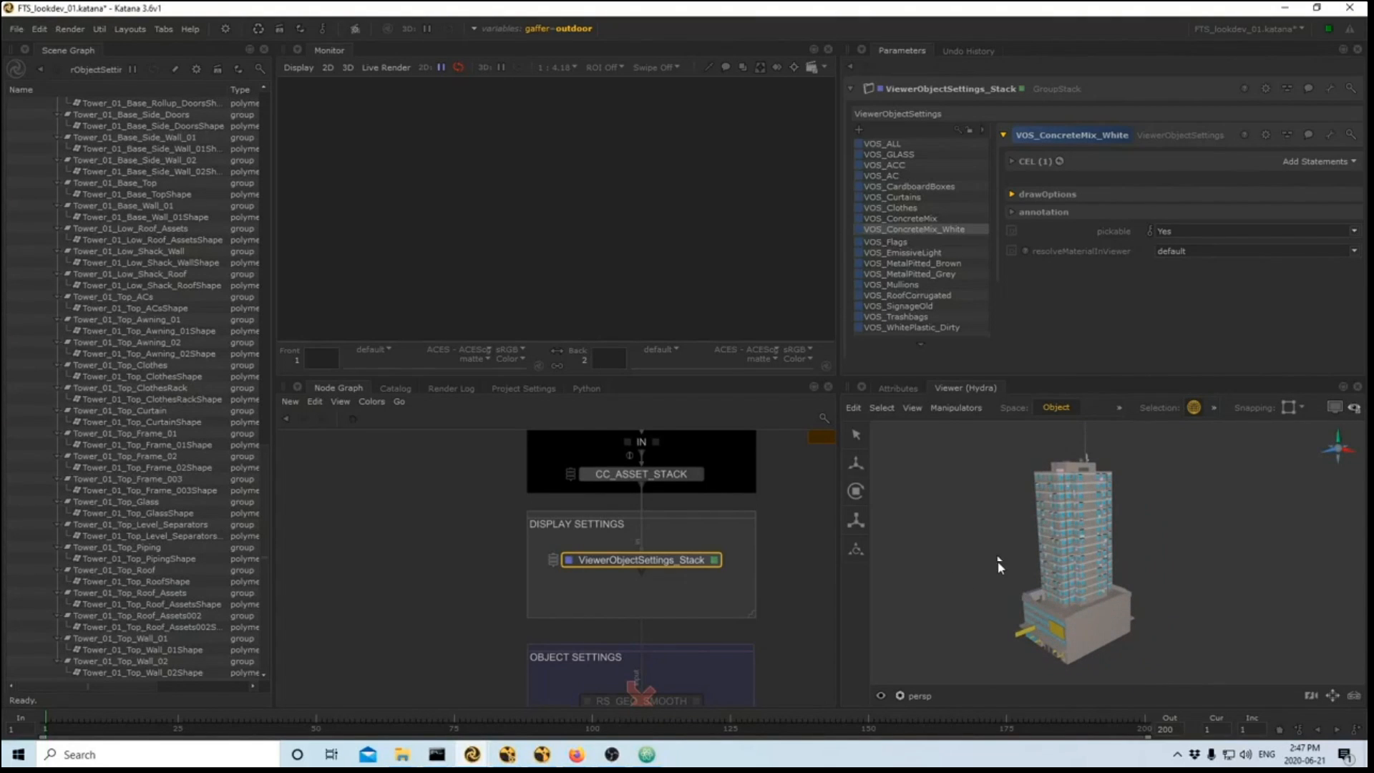
key(a)
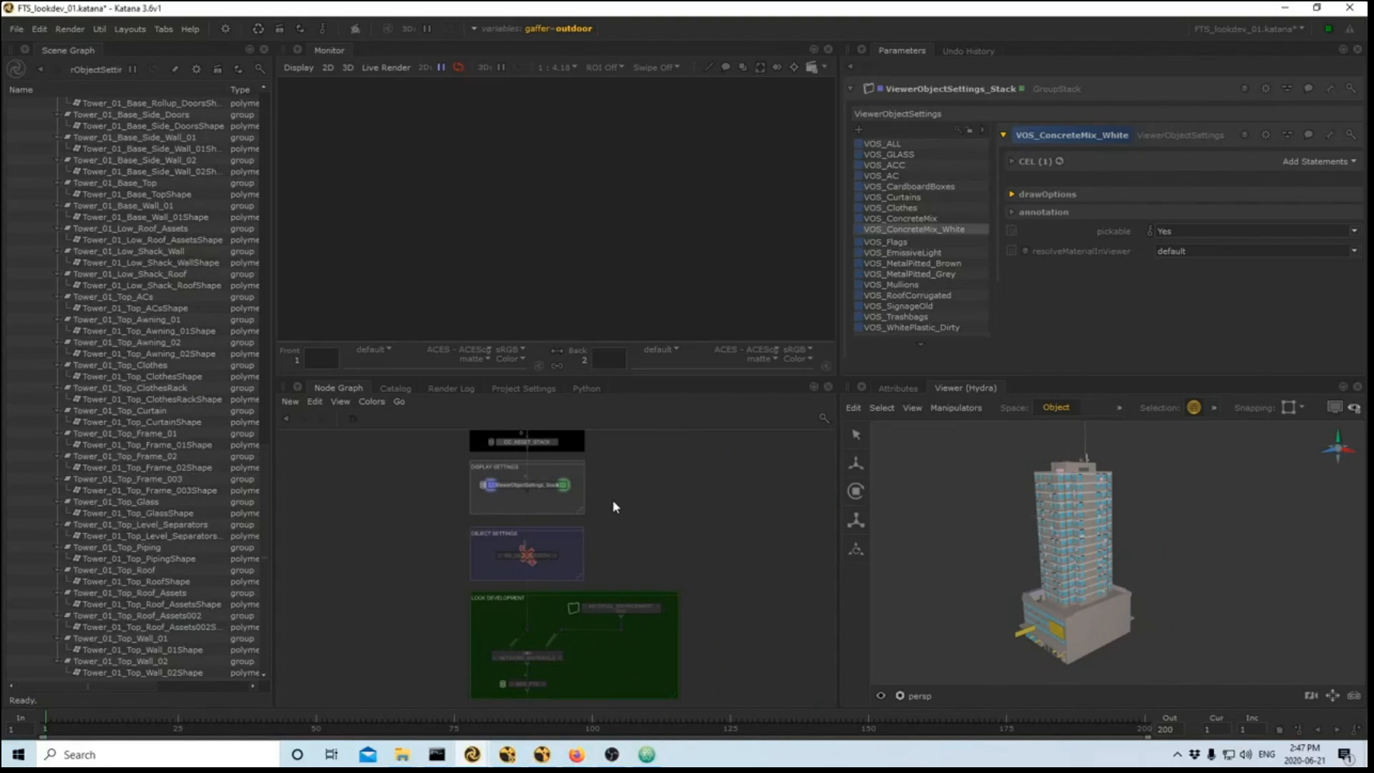
middle_drag(699, 564, 773, 661)
scroll(695, 630, up, 3)
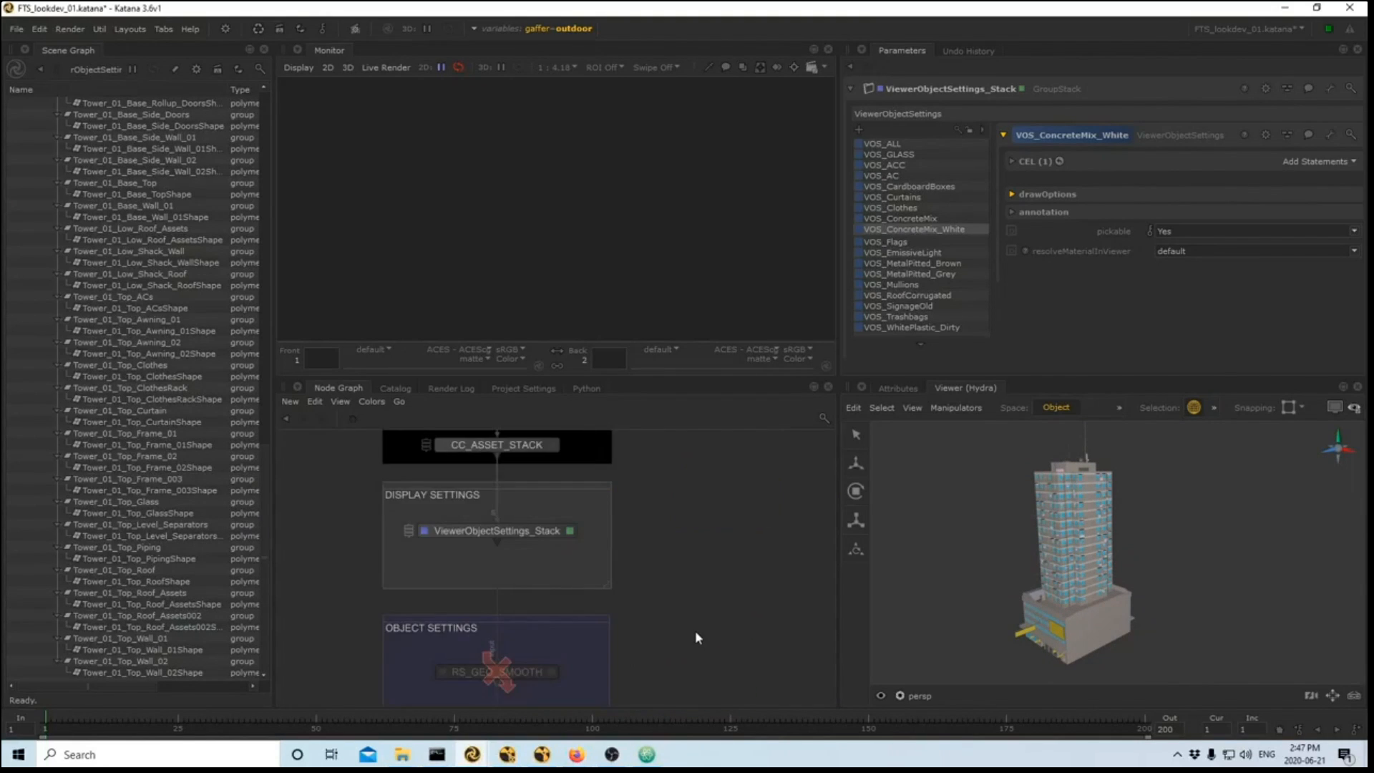
- Open CC_ASSET_STACK and check the Max_MaterialName value used in CC_MetalPitted_Brown's CEL statement
scroll(695, 630, down, 3)
middle_drag(696, 632, 681, 495)
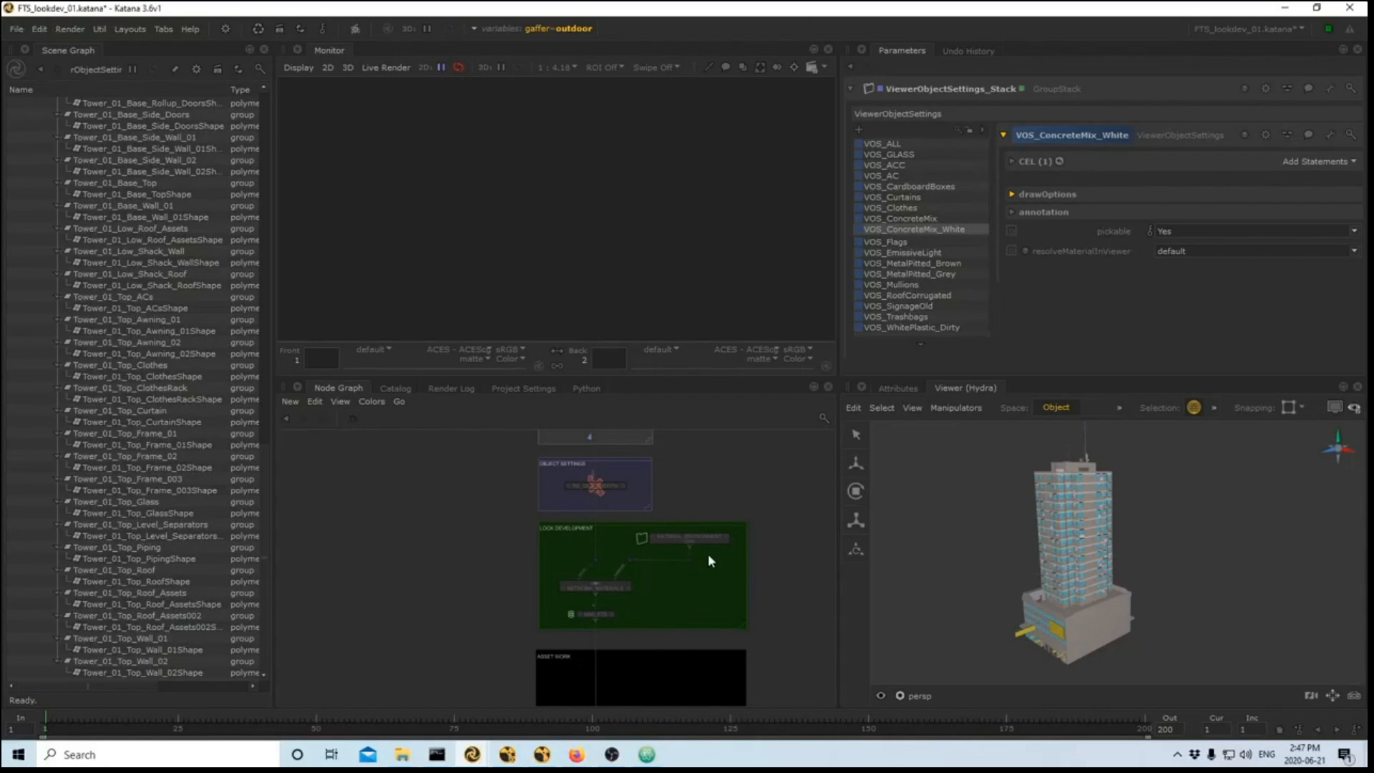
scroll(708, 557, up, 2)
scroll(707, 555, down, 2)
middle_drag(685, 501, 697, 613)
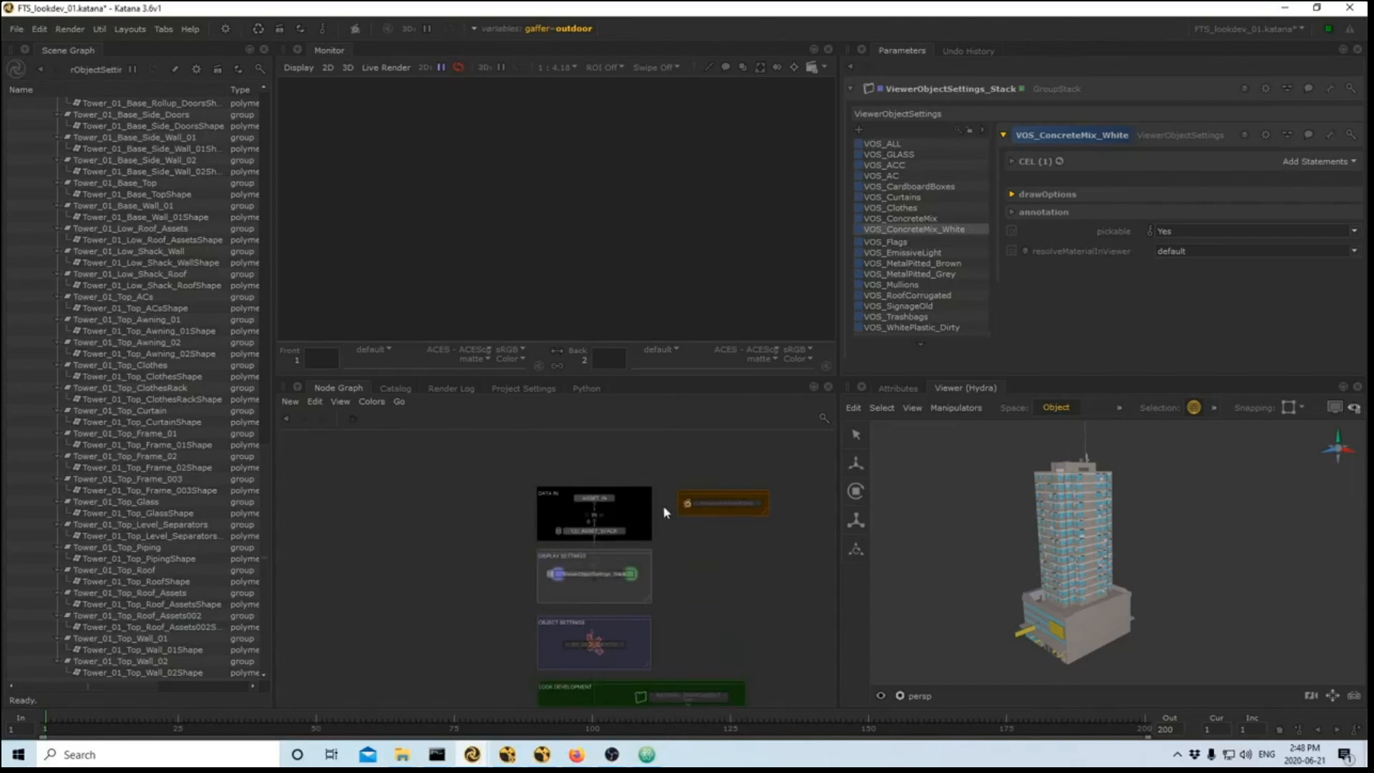
drag(484, 517, 694, 594)
click(695, 594)
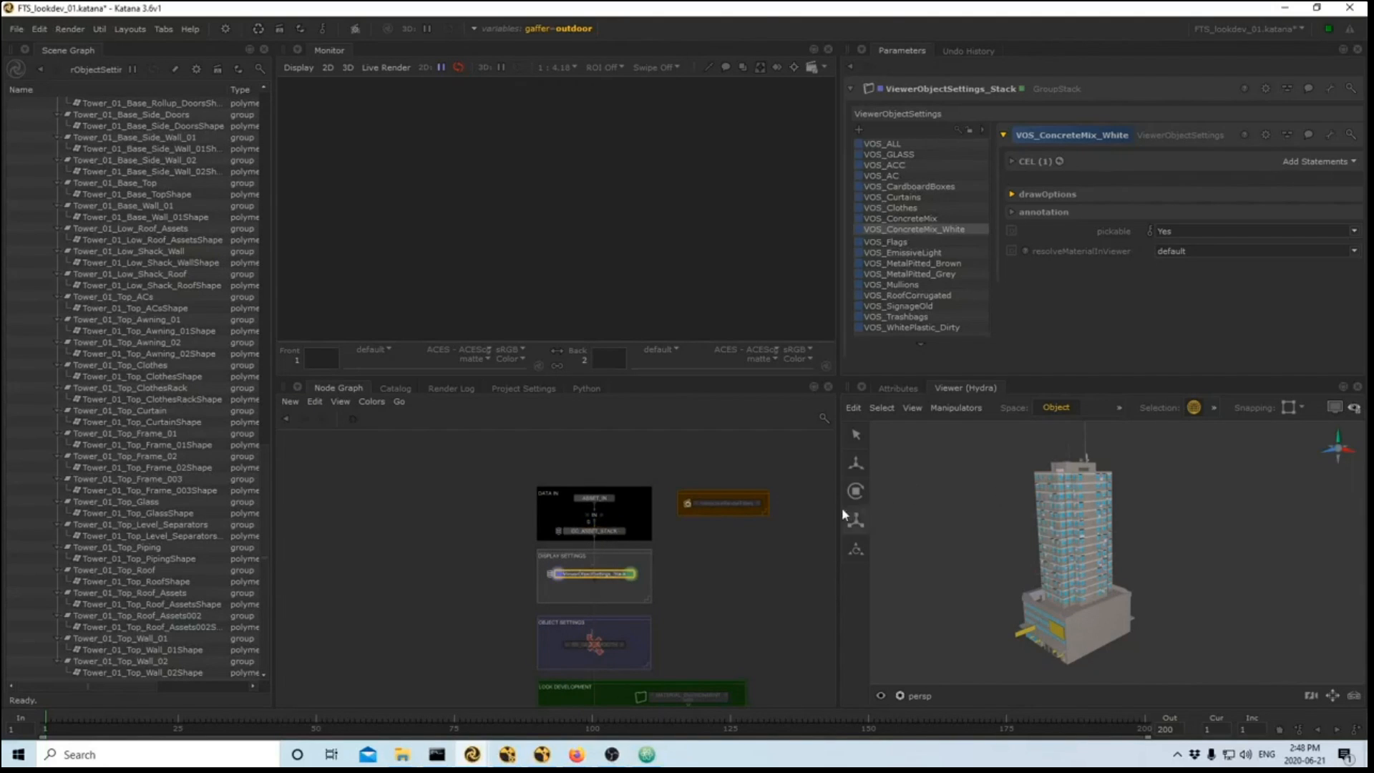
double_click(611, 534)
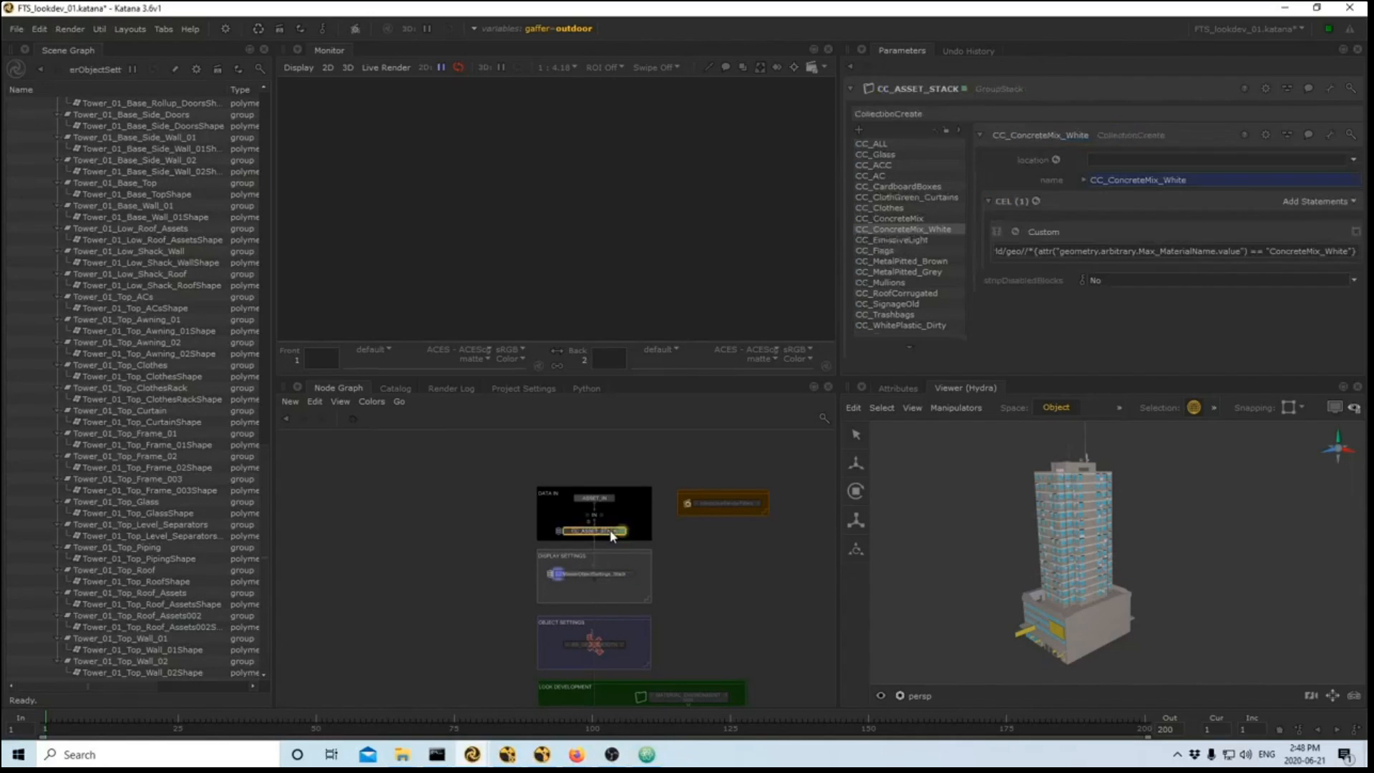
click(896, 260)
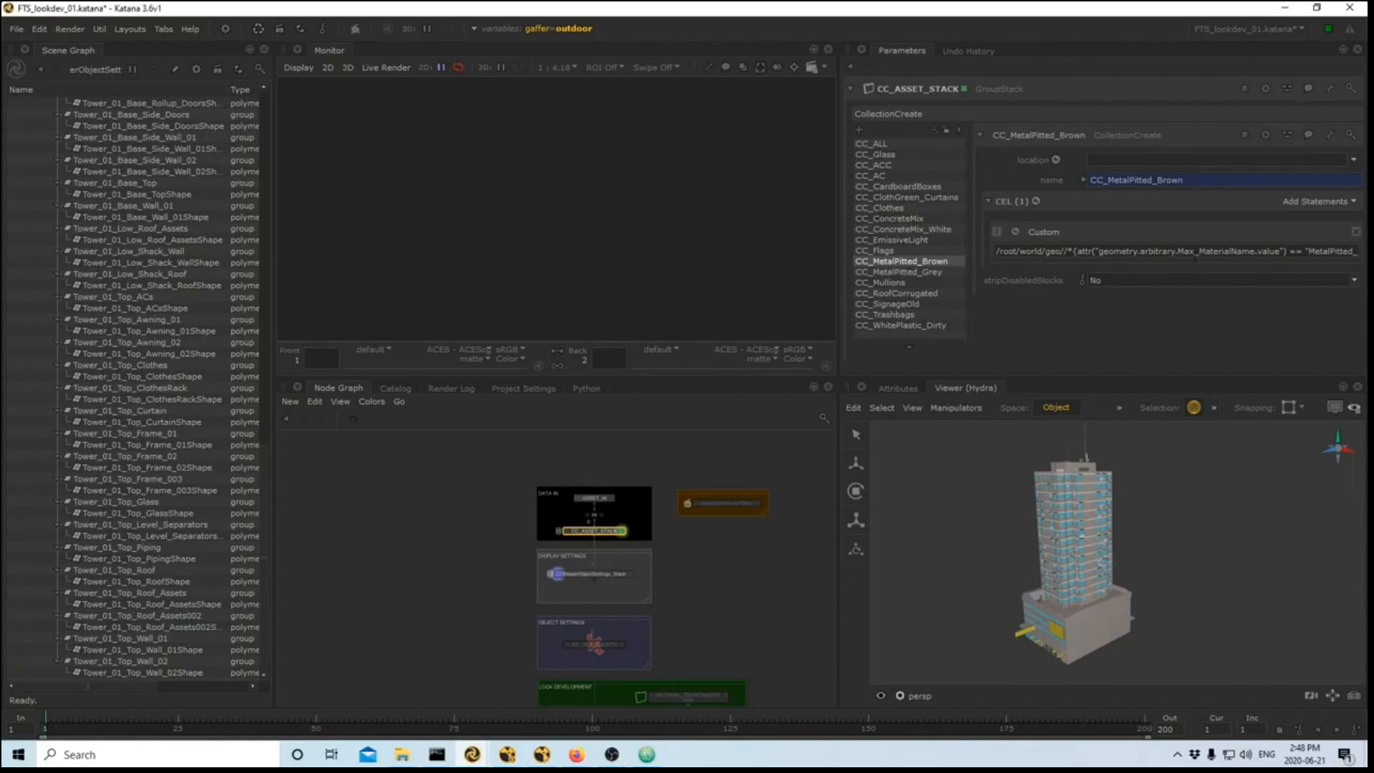
drag(1309, 251, 1360, 251)
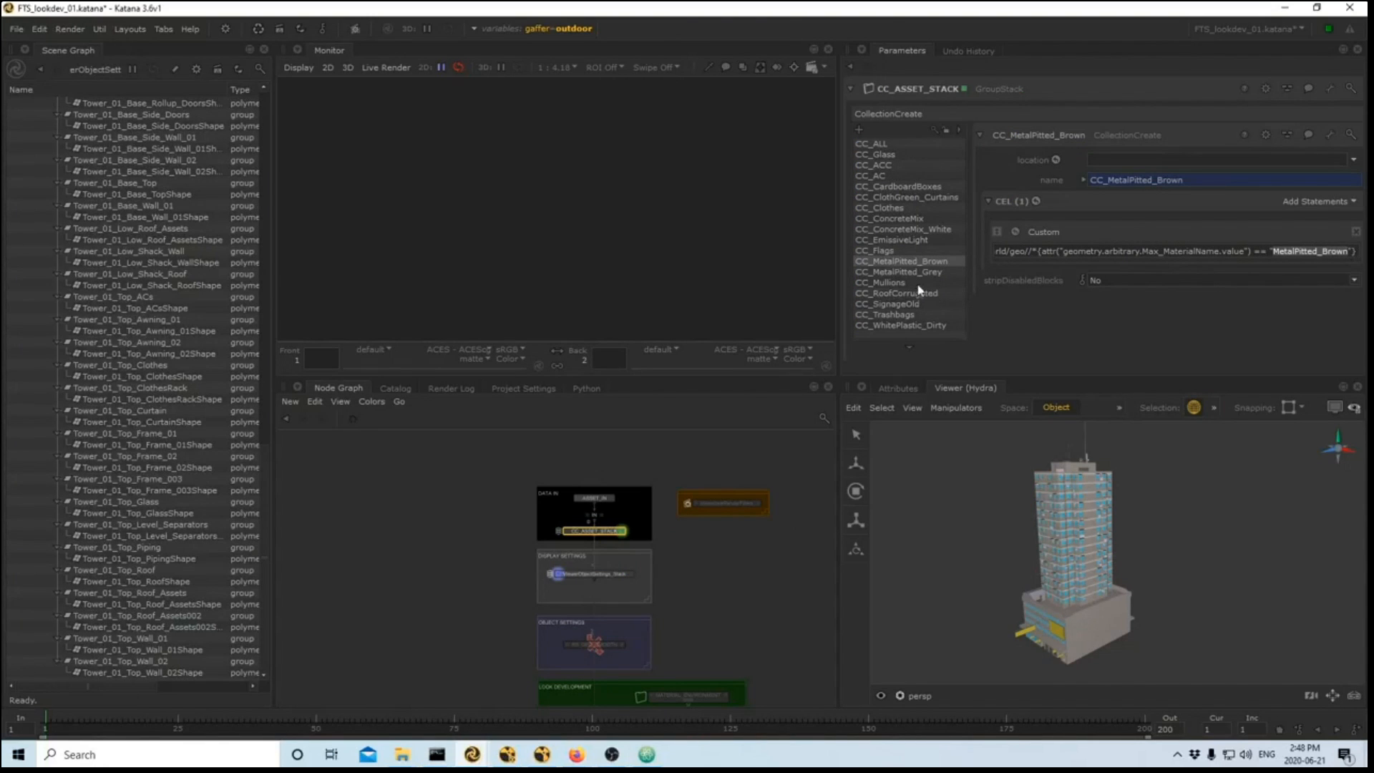
- Look through TOWER01_grp's hierarchy in the scene graph and inspect the tower in the Hydra viewer
scroll(76, 465, up, 20)
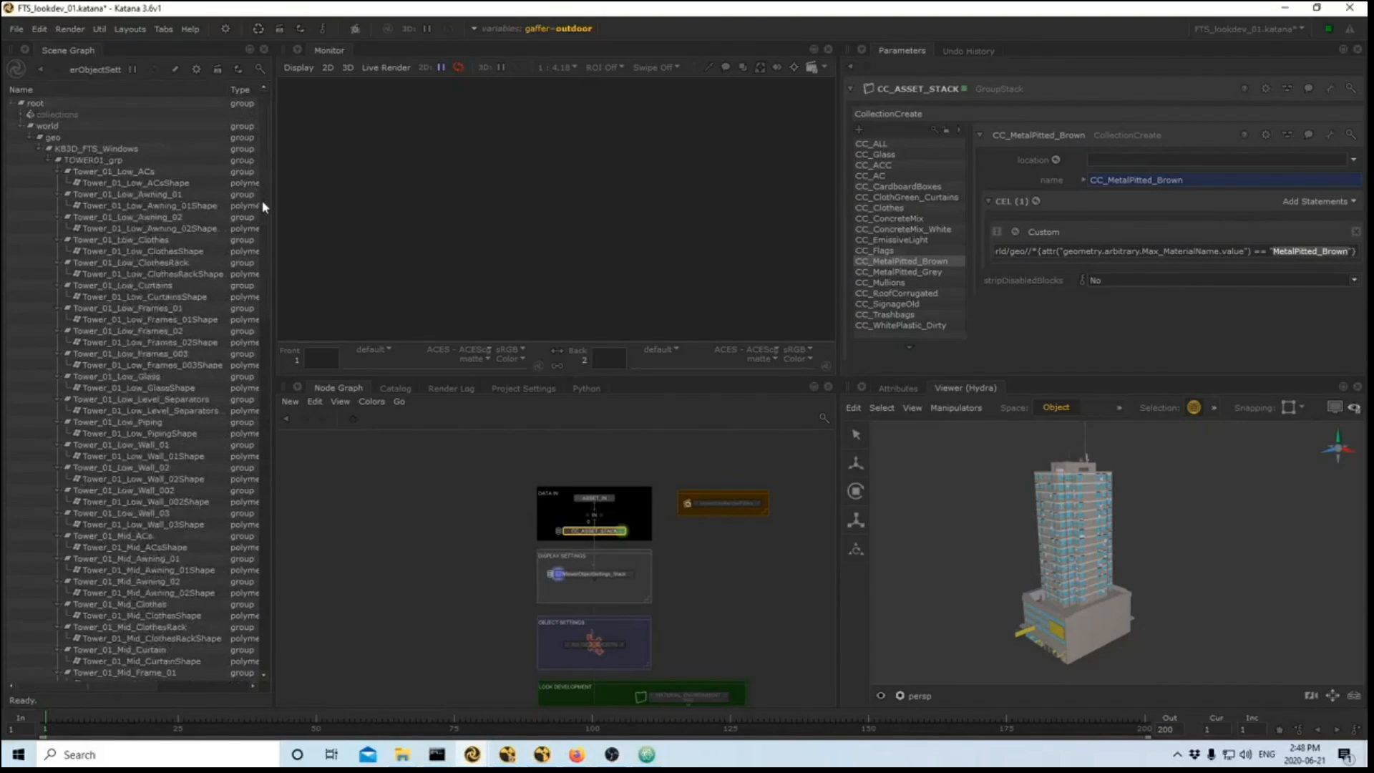
scroll(262, 209, down, 2)
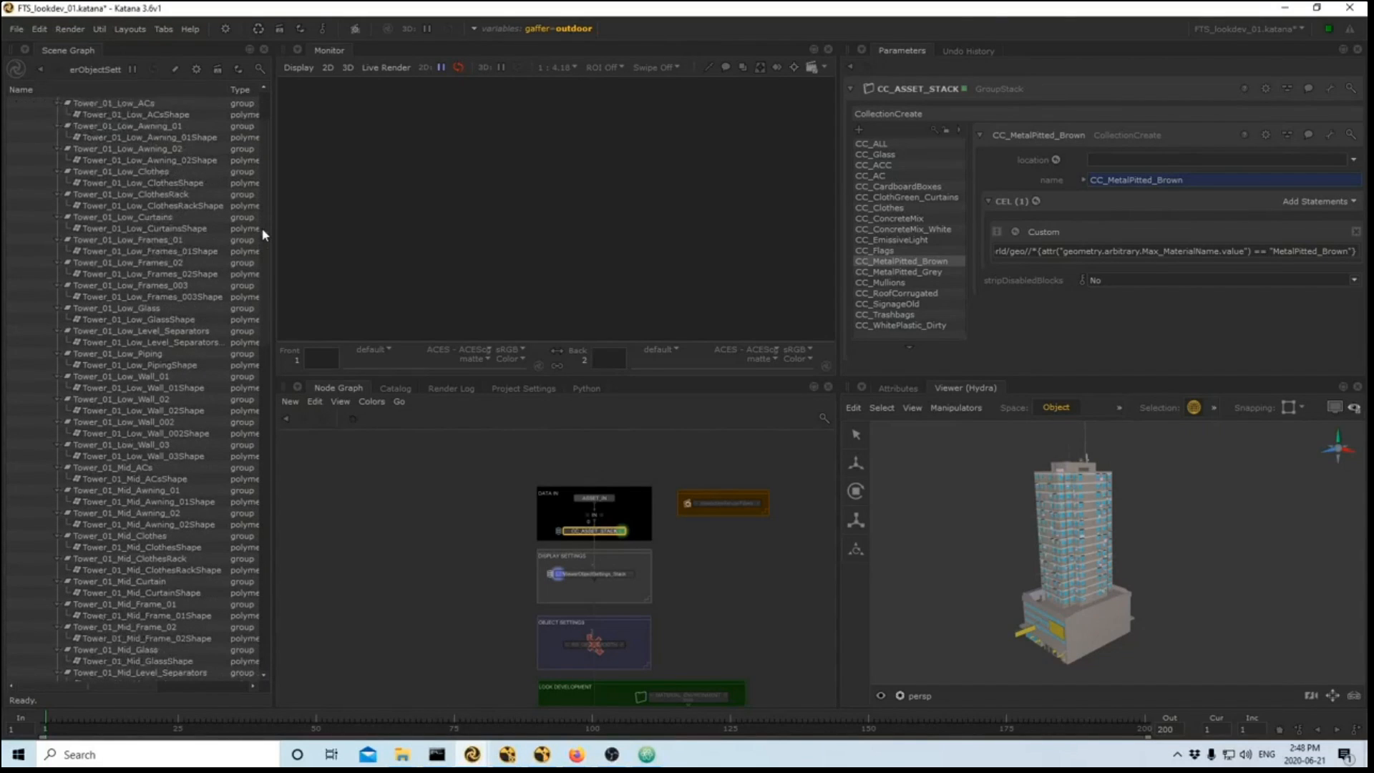
scroll(265, 215, up, 2)
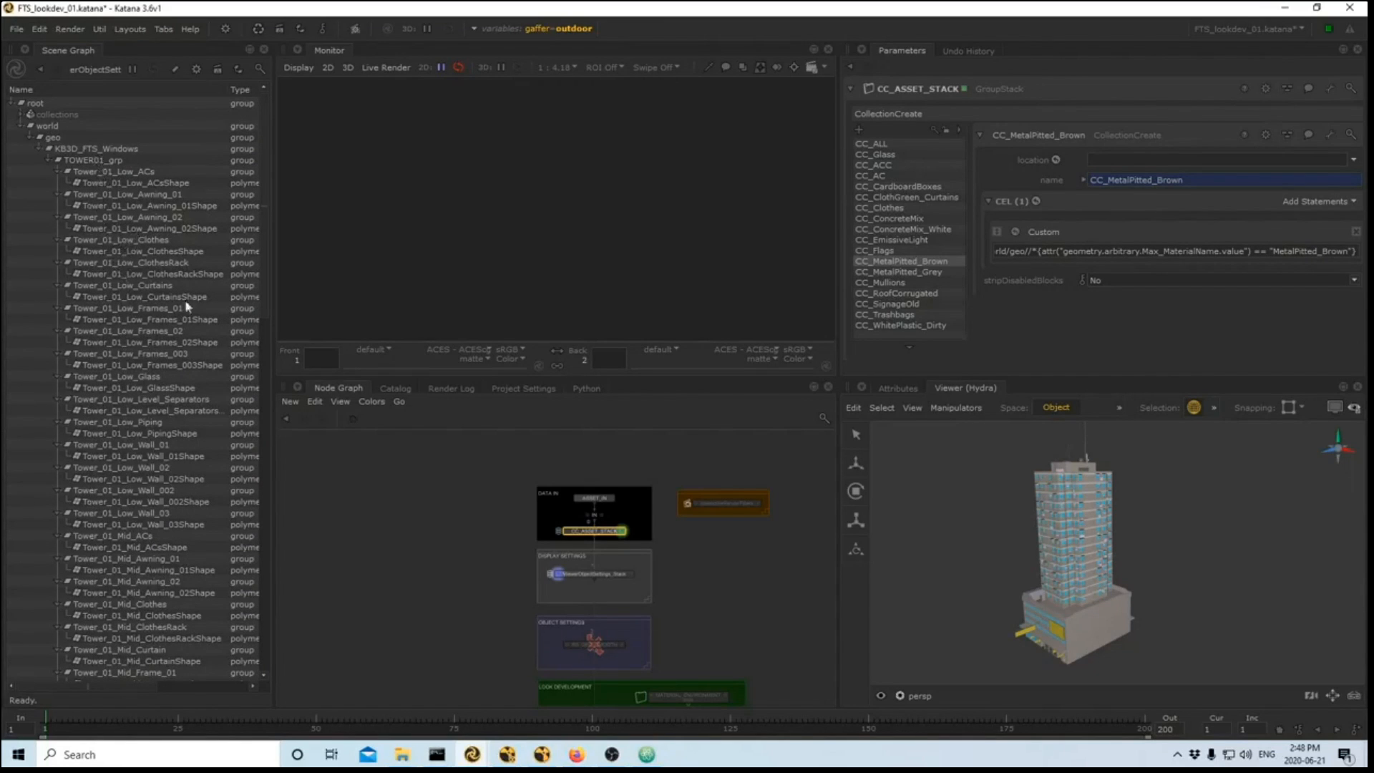
alt+drag(987, 534, 1020, 539)
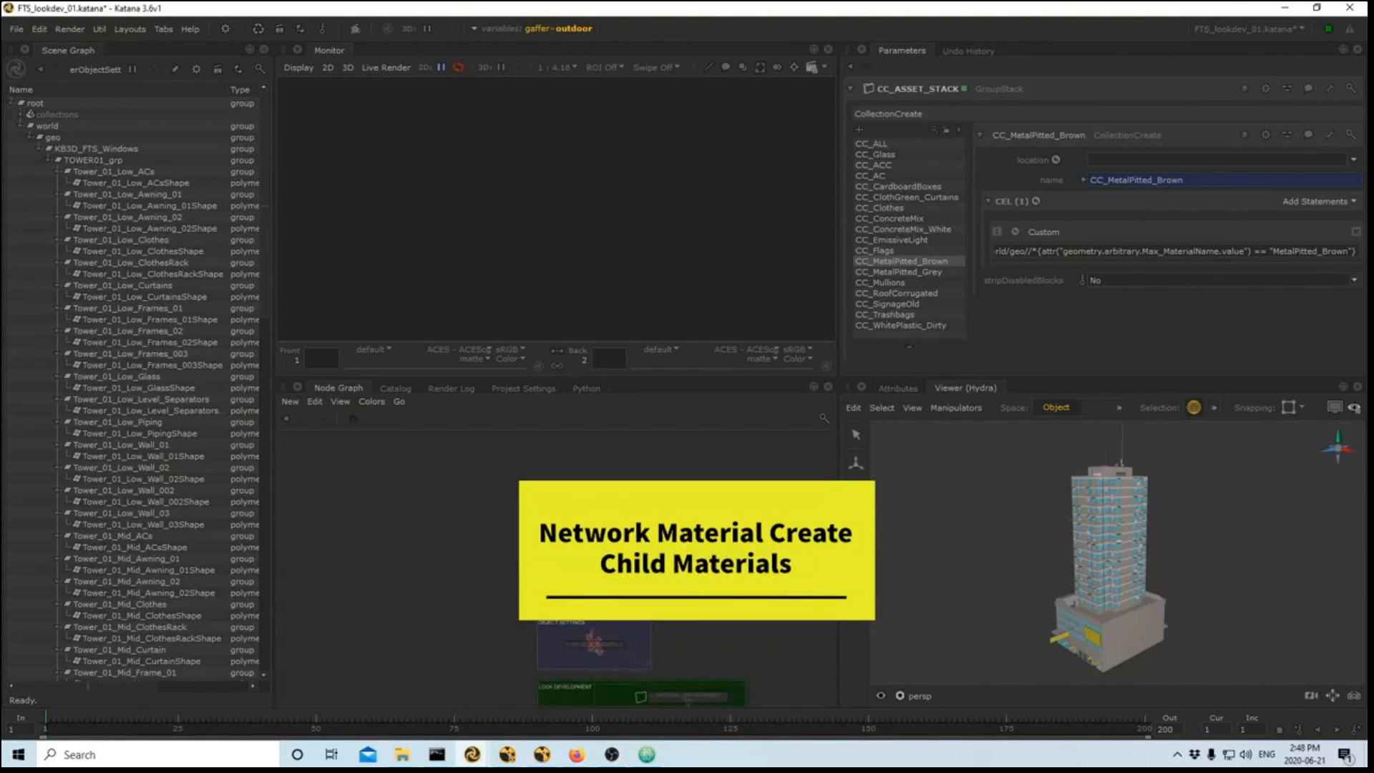
- Enter the MATERIAL_ENVIRONMENT group in LOOK DEVELOPMENT and inspect its row of material nodes and the nodes around them
middle_drag(693, 617, 709, 468)
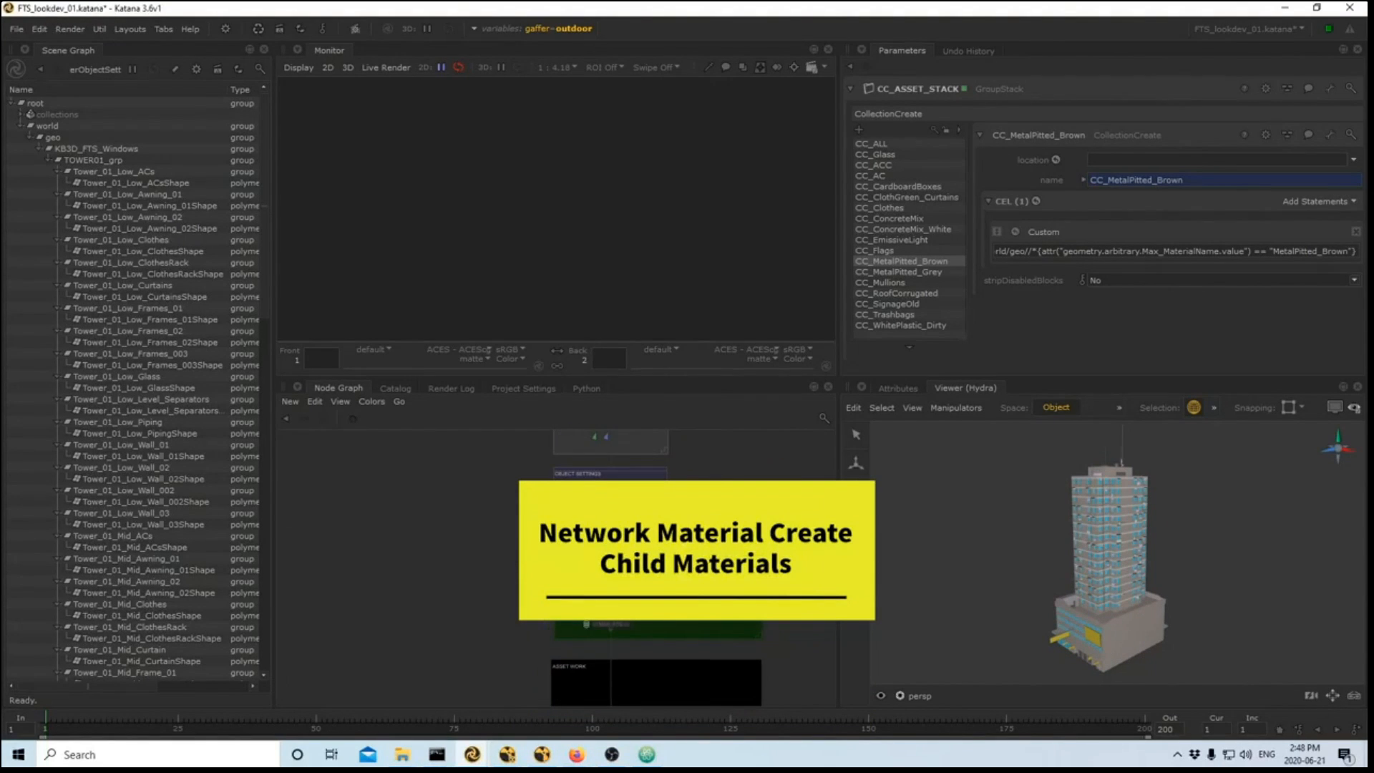
scroll(659, 534, up, 5)
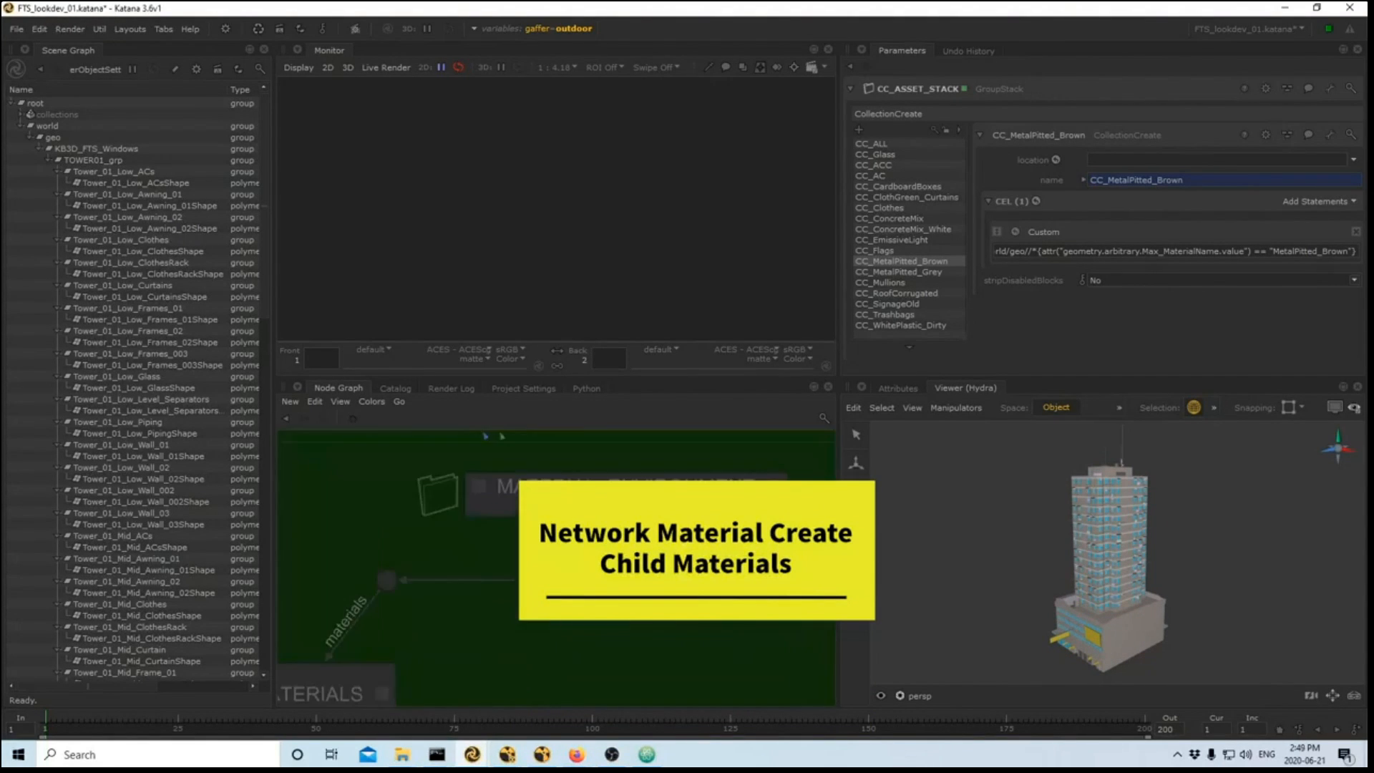
click(706, 483)
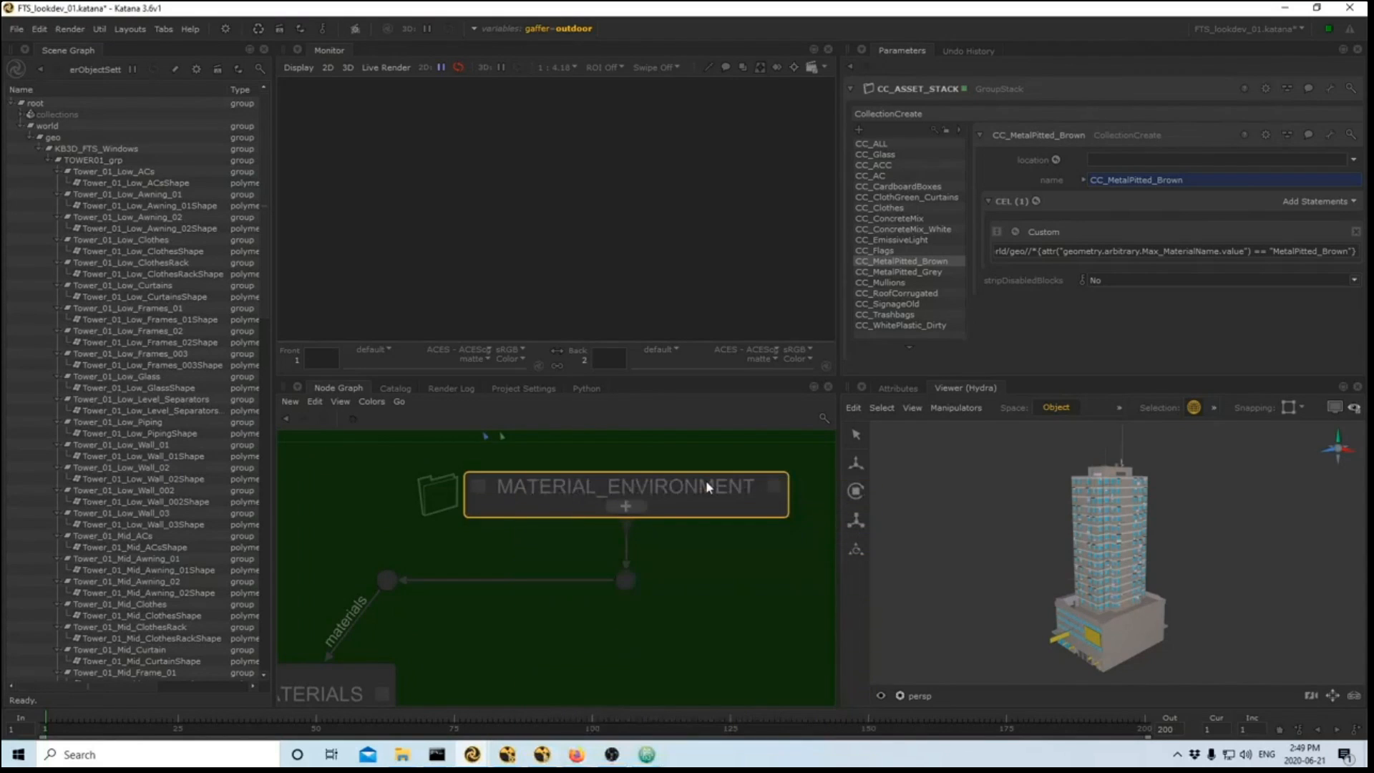
ctrl+middle_click(706, 483)
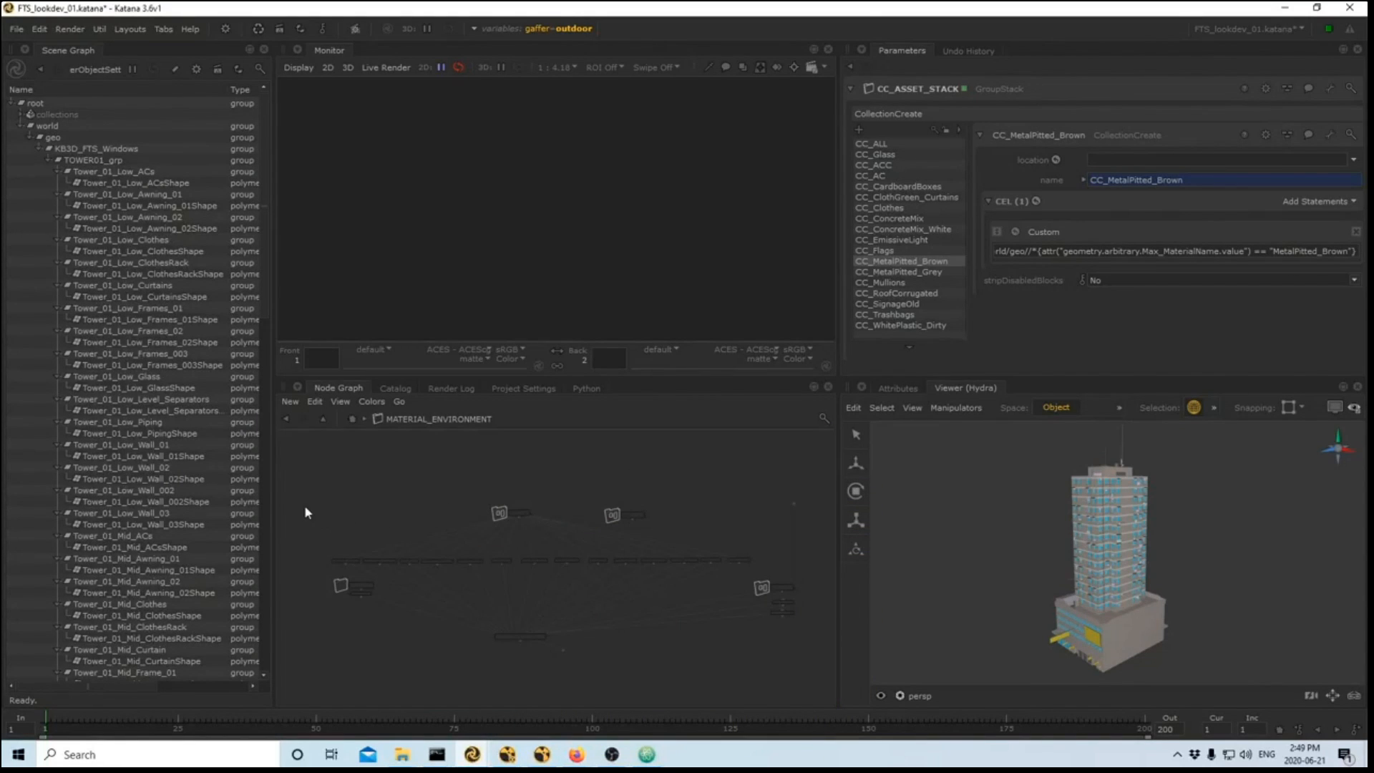
drag(297, 533, 814, 569)
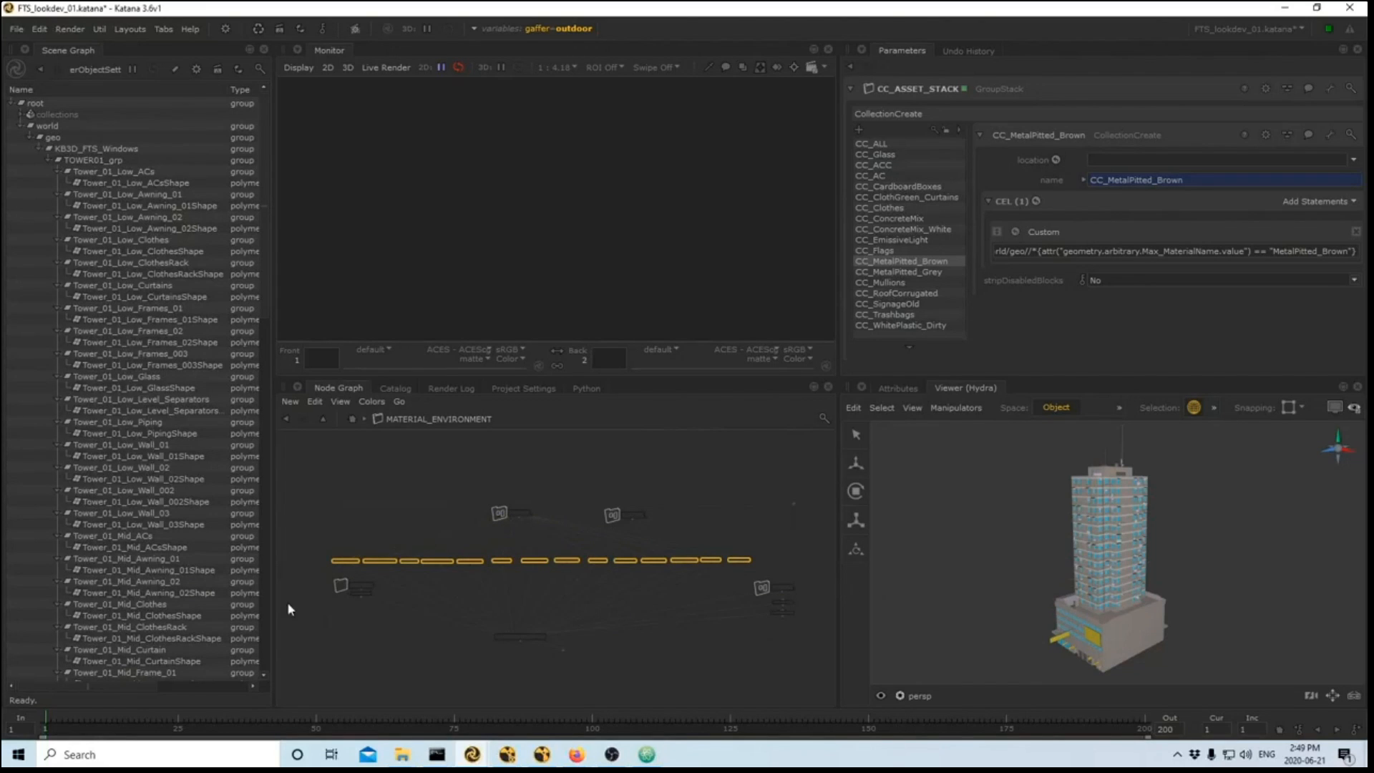
key(ctrl+g)
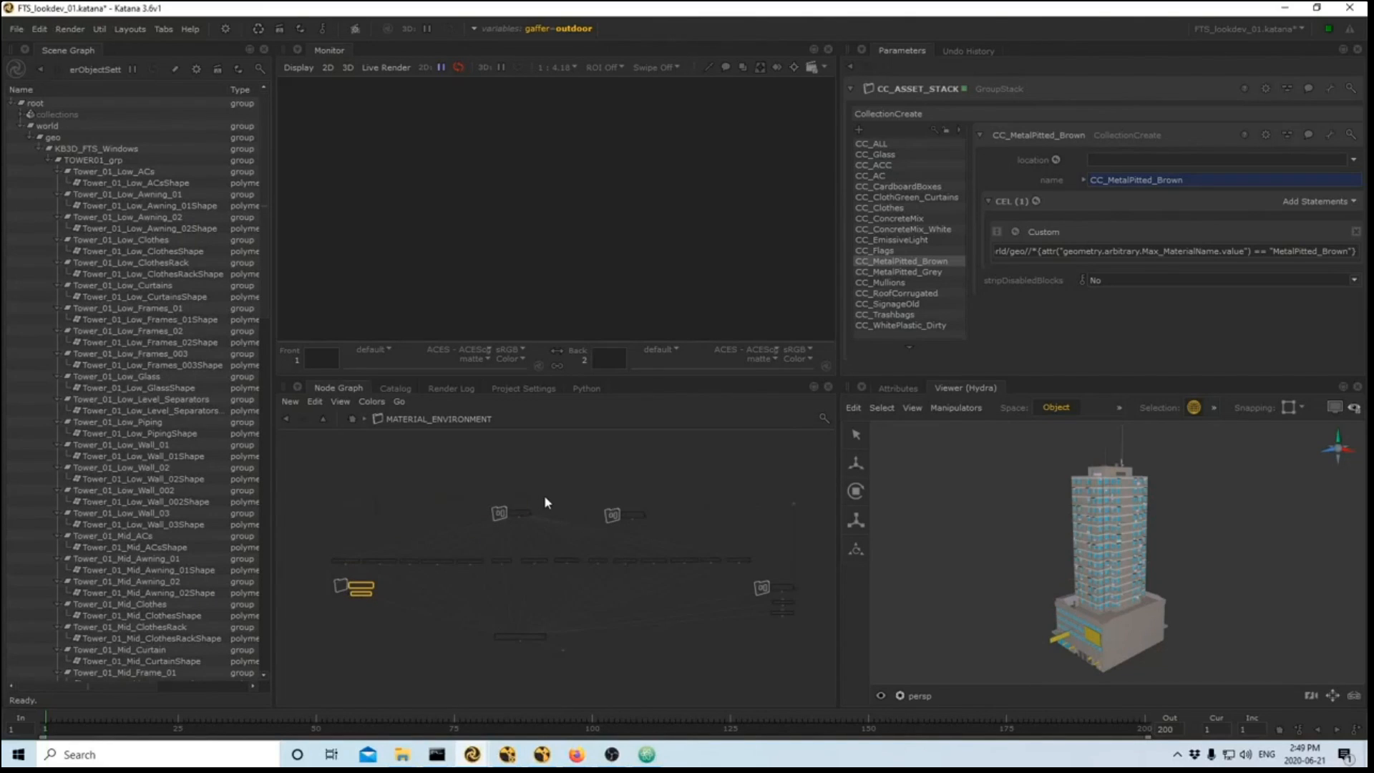
- Delete the second network material node beside NMC_KB3D
click(617, 513)
key(Delete)
drag(309, 547, 813, 470)
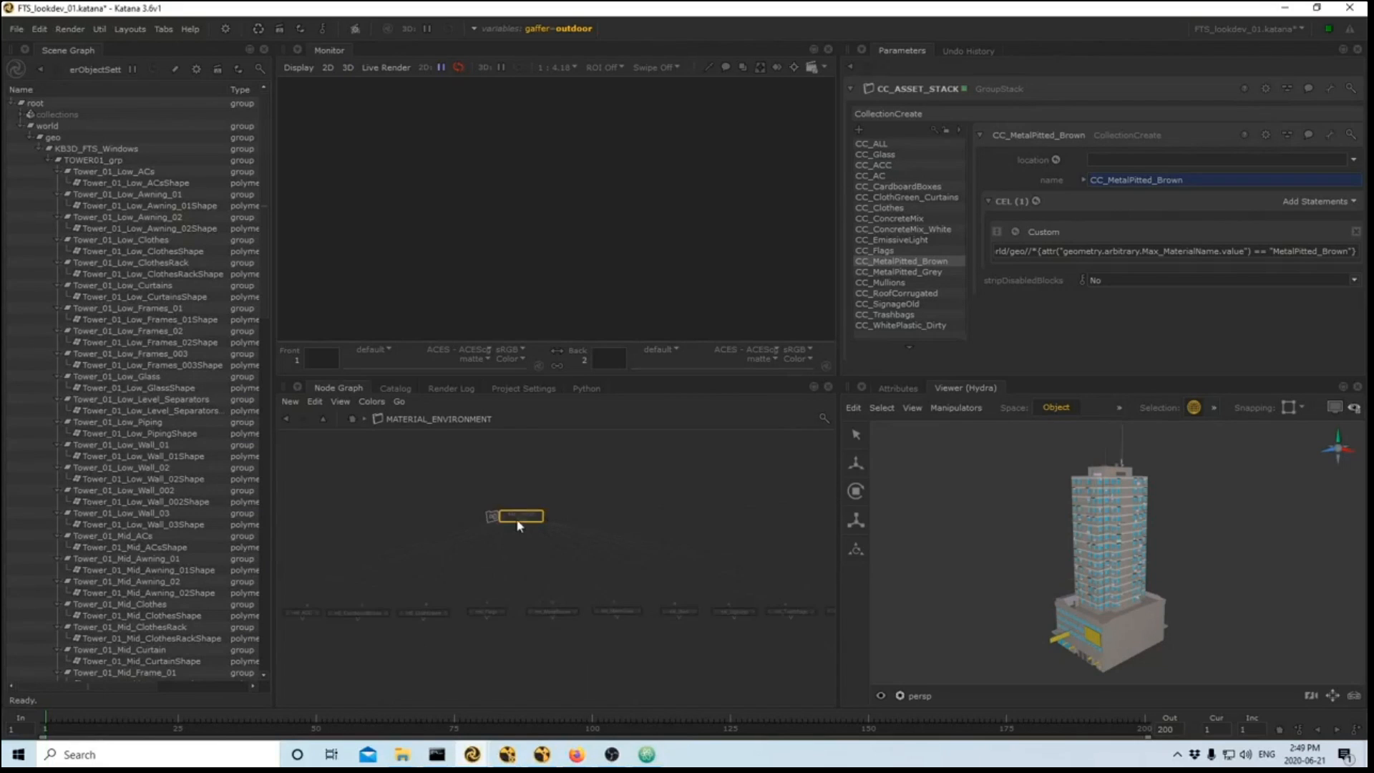
- Enter the NMC_KB3D shading network and point out its Diffuse, Roughness and Bump texture nodes
scroll(517, 518, up, 4)
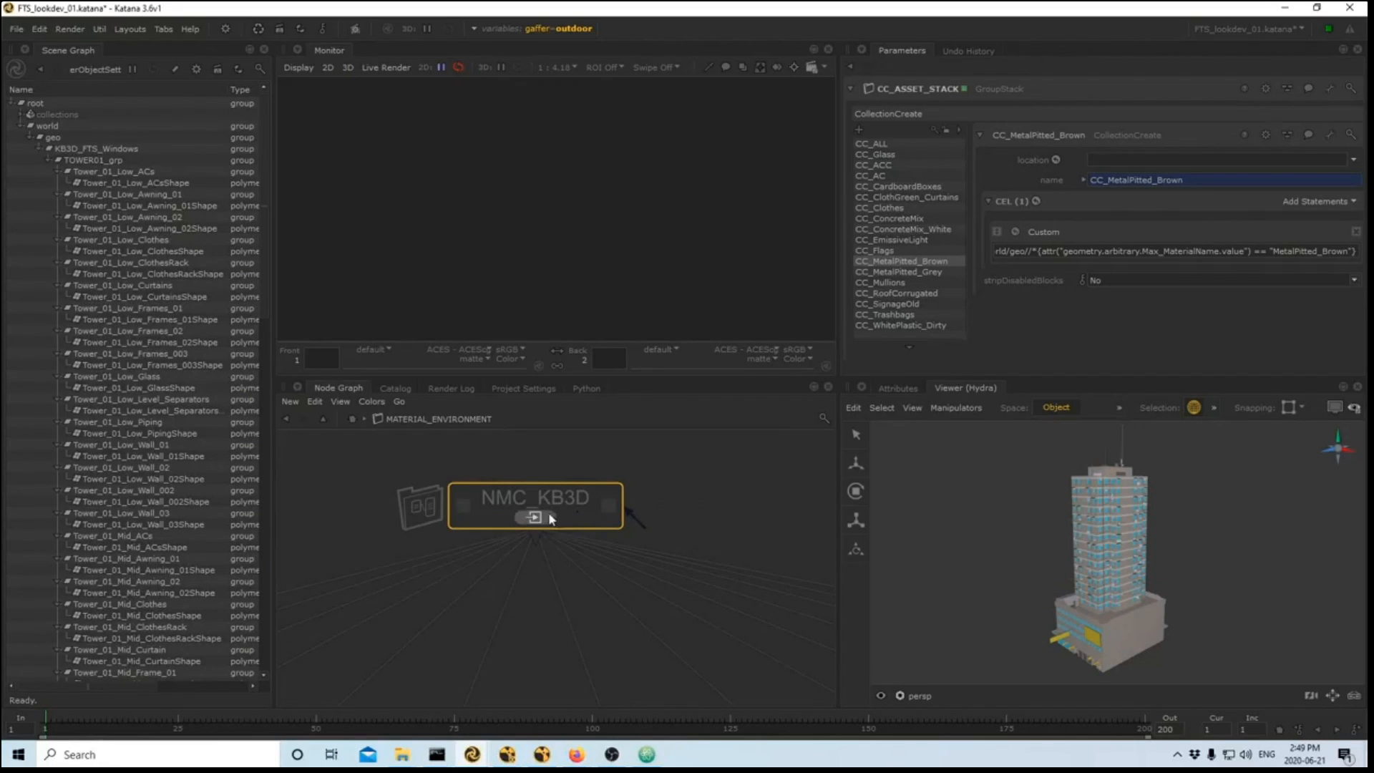
click(542, 518)
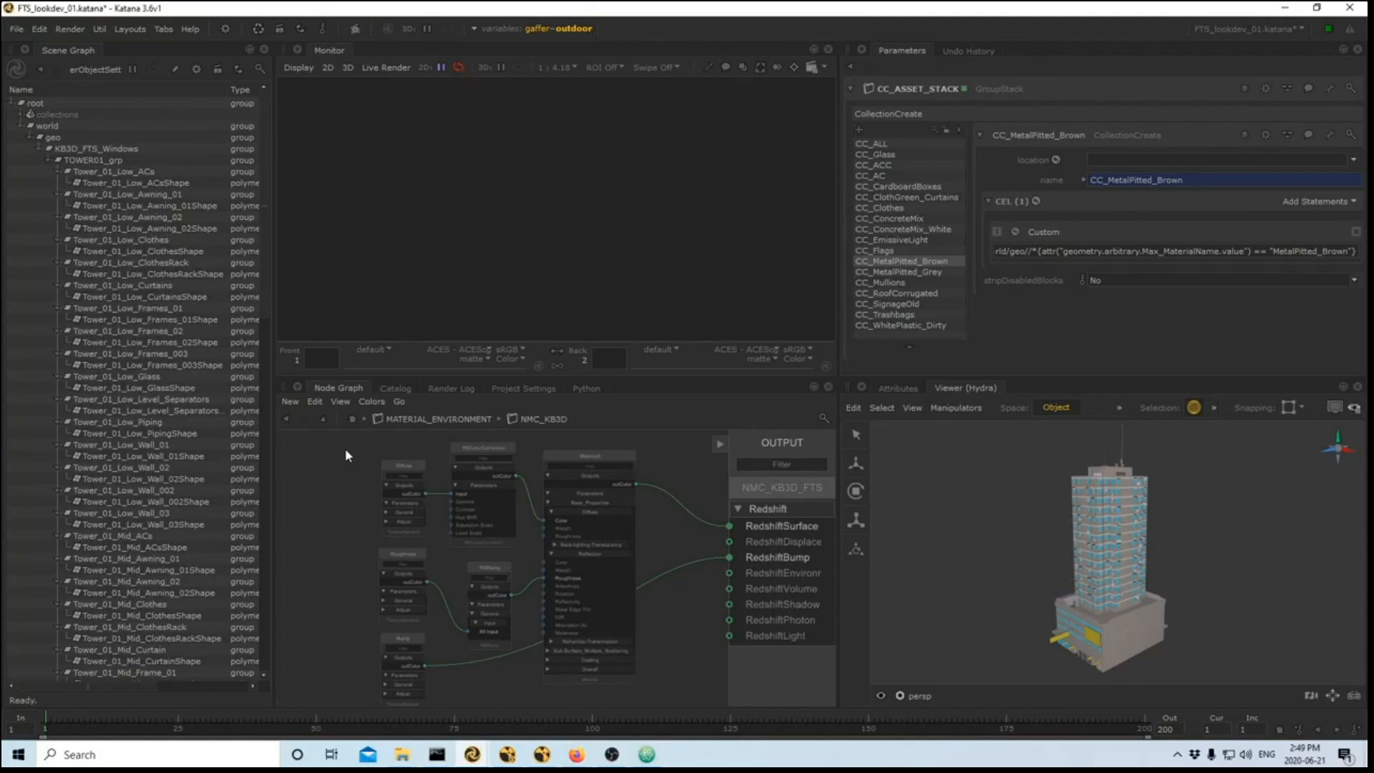
drag(346, 450, 430, 692)
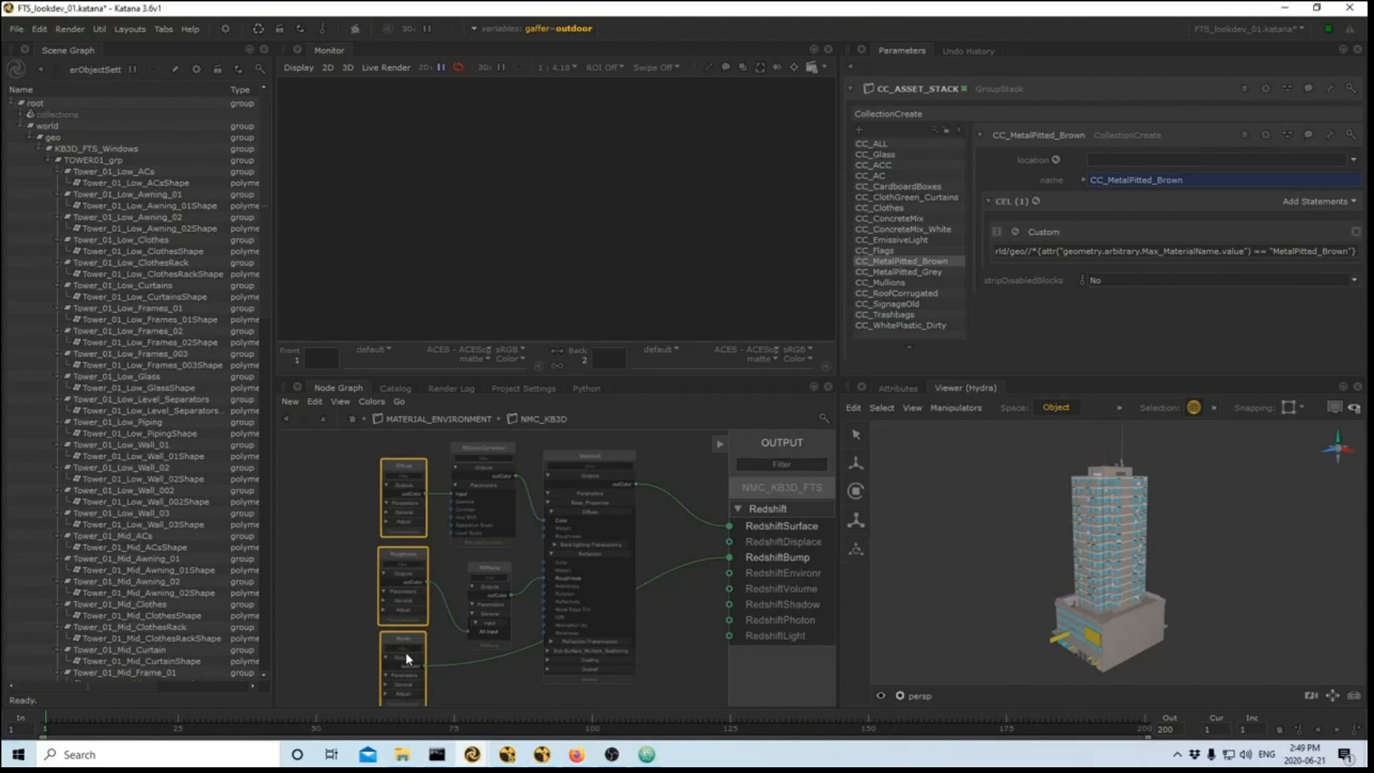
click(407, 451)
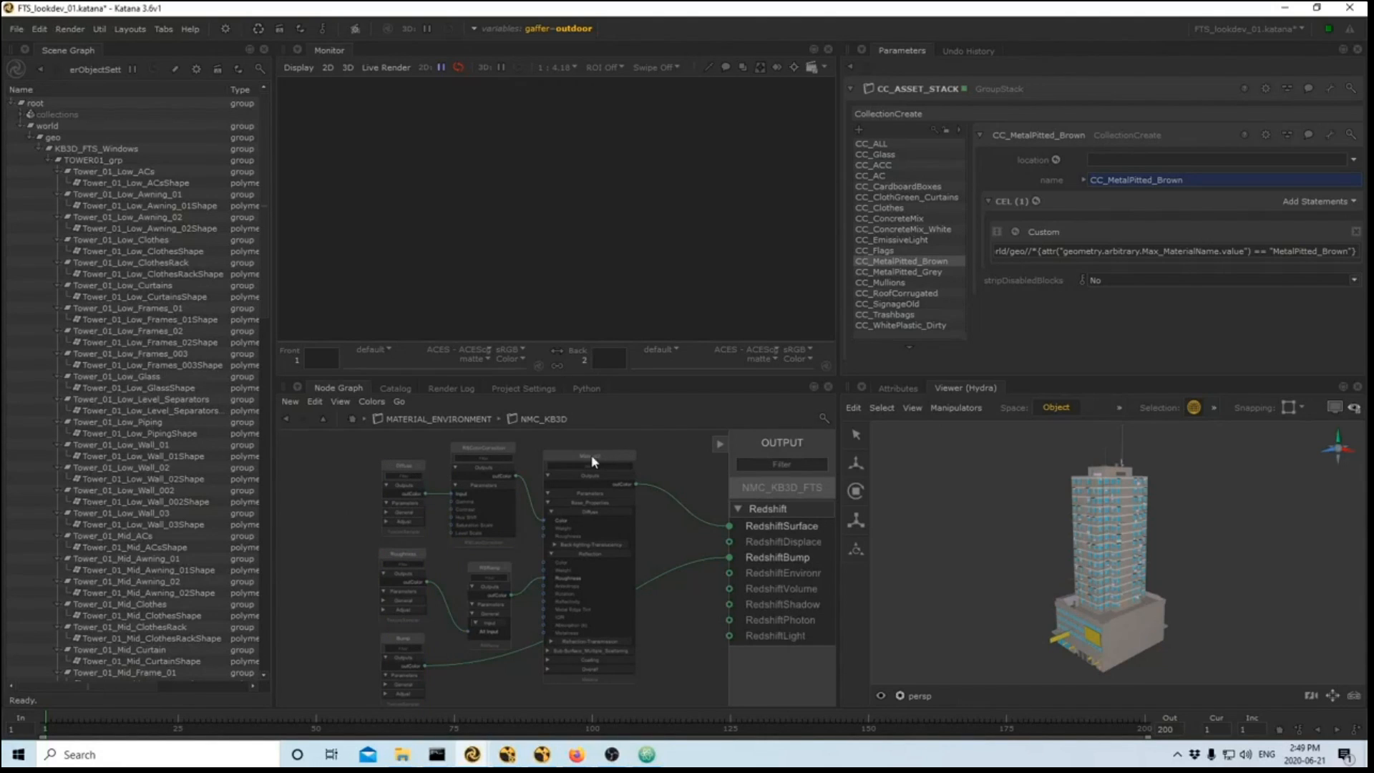
- Check the image file parameters of the Diffuse and Bump texture nodes and the base properties of Material2
double_click(397, 461)
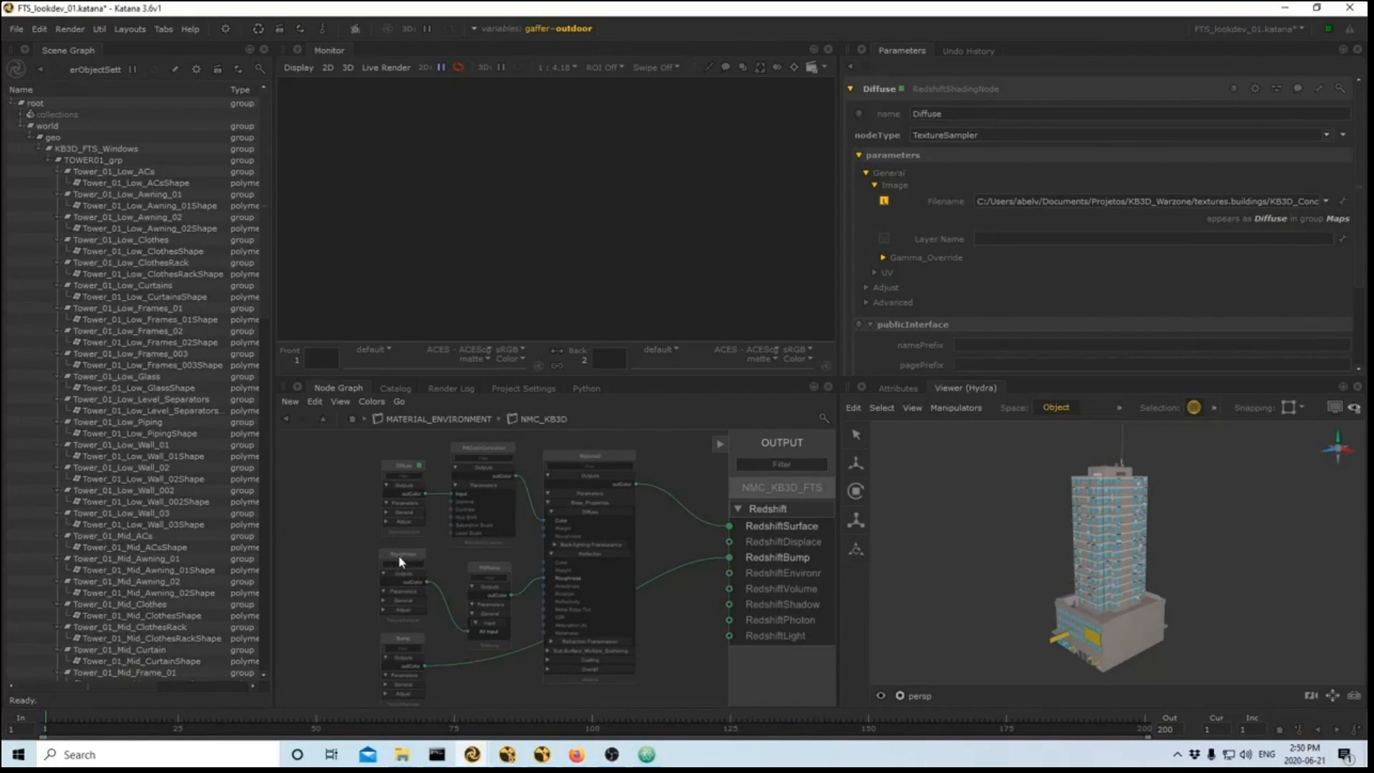
double_click(402, 639)
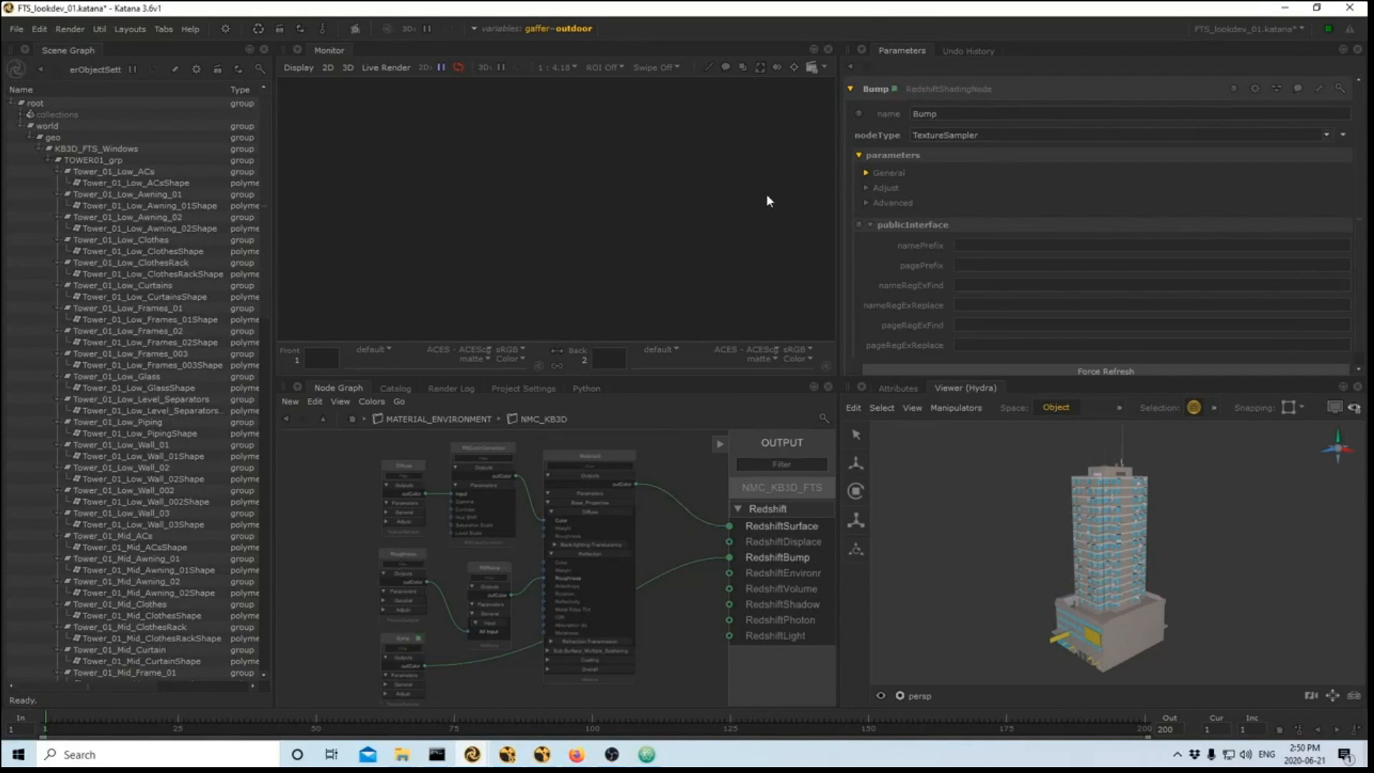
click(869, 172)
click(875, 184)
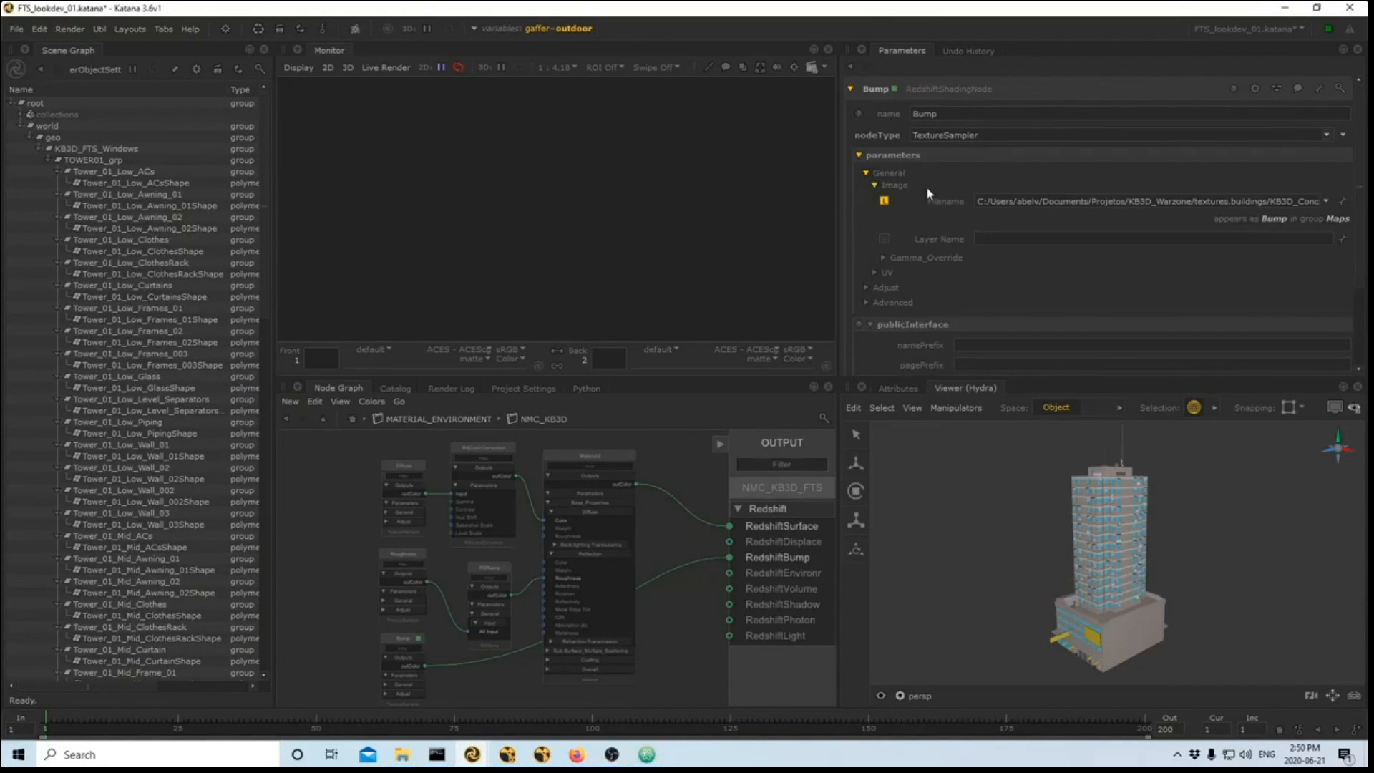
double_click(589, 453)
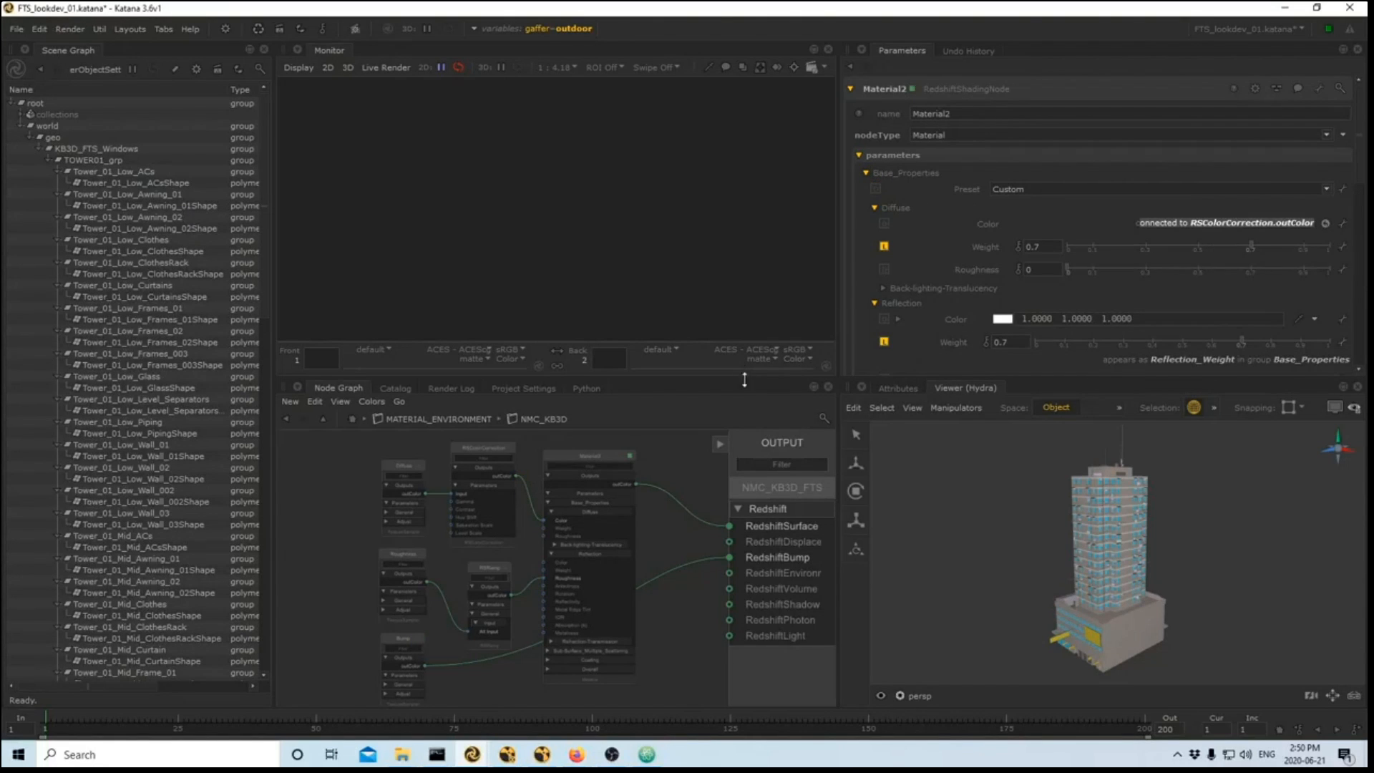
scroll(945, 293, down, 1)
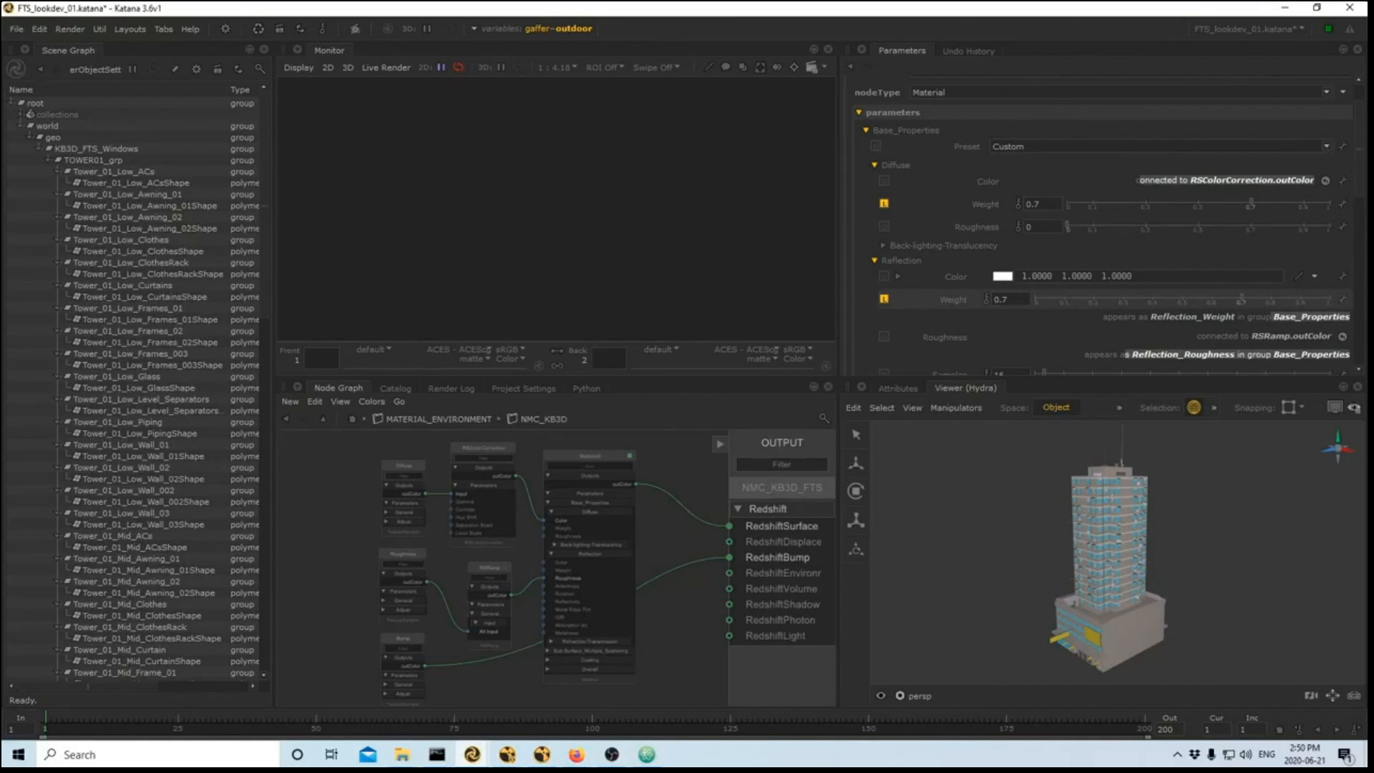
- Return to MATERIAL_ENVIRONMENT and review the reflection and map parameters that NMC_KB3D exposes
click(492, 419)
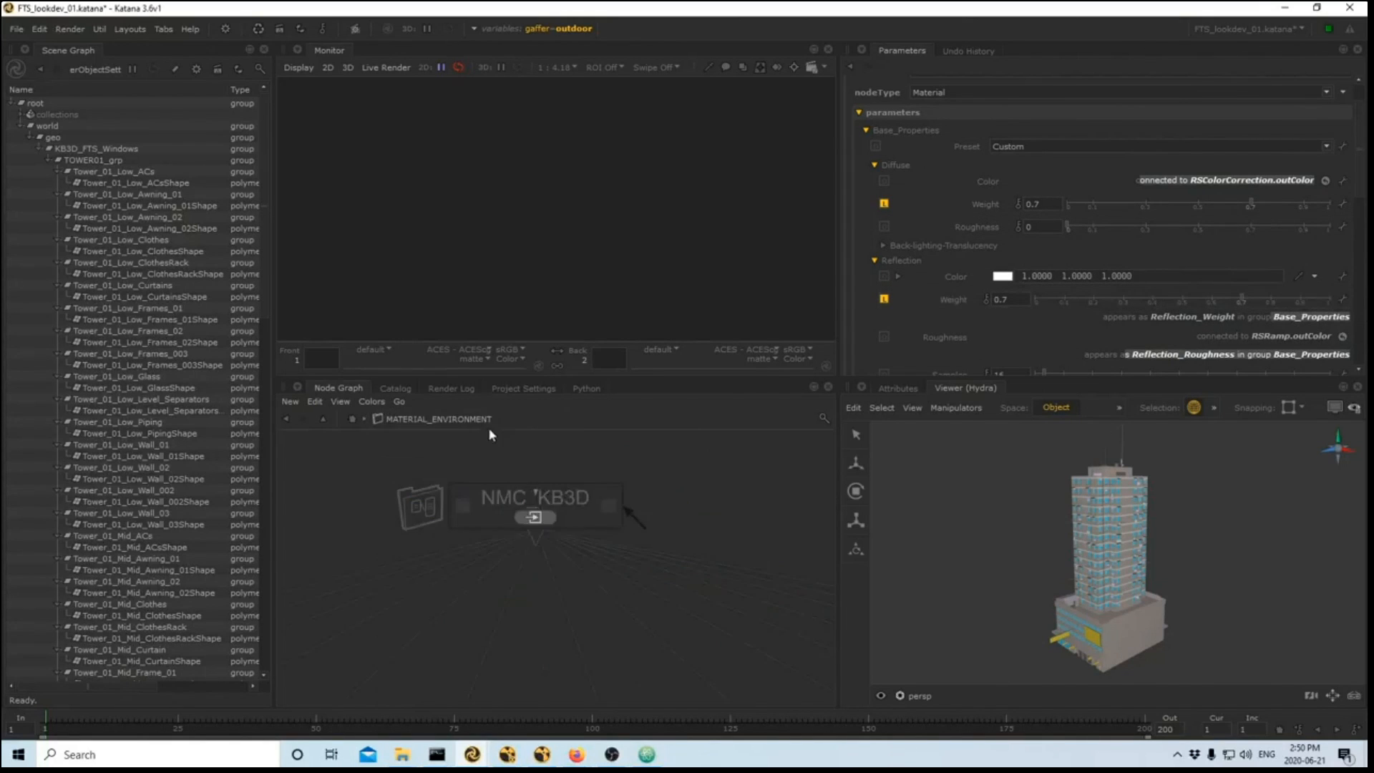
double_click(544, 494)
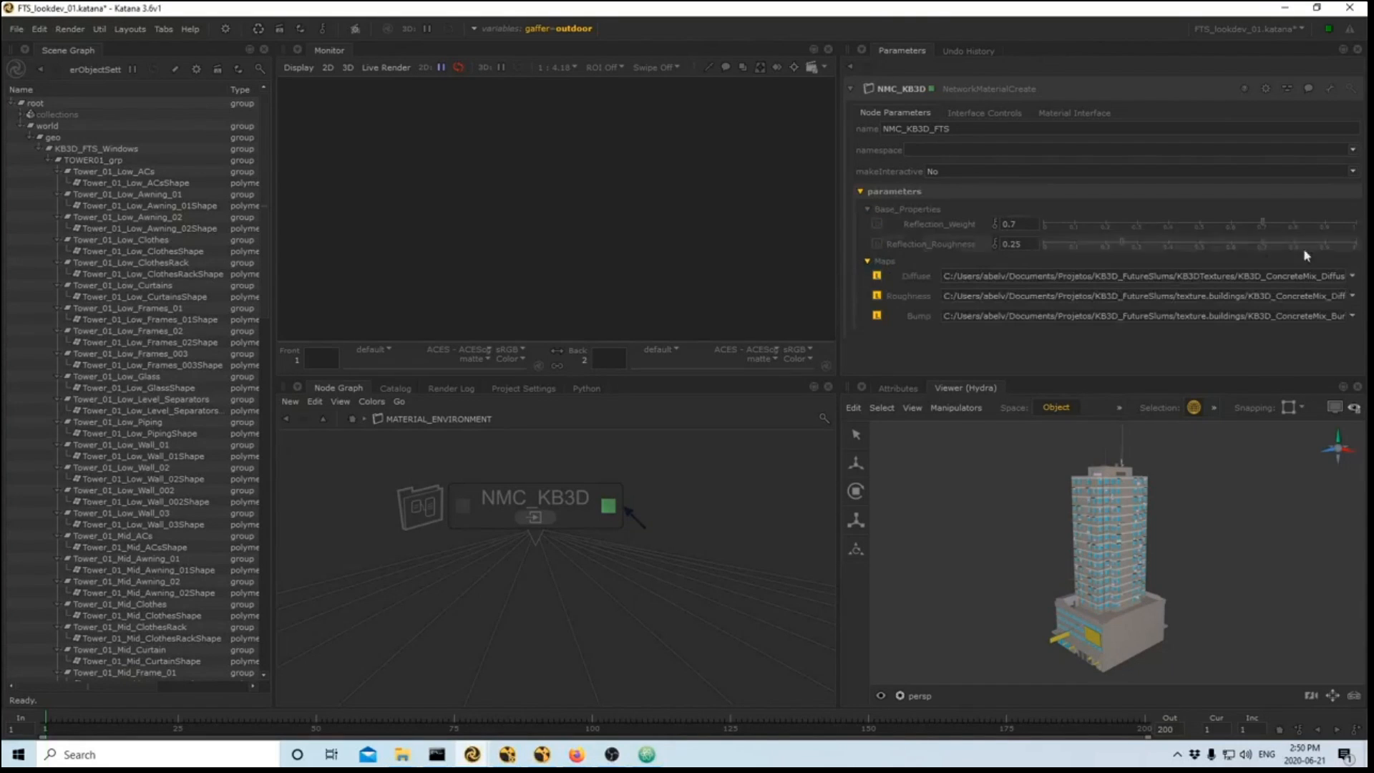
scroll(521, 458, down, 5)
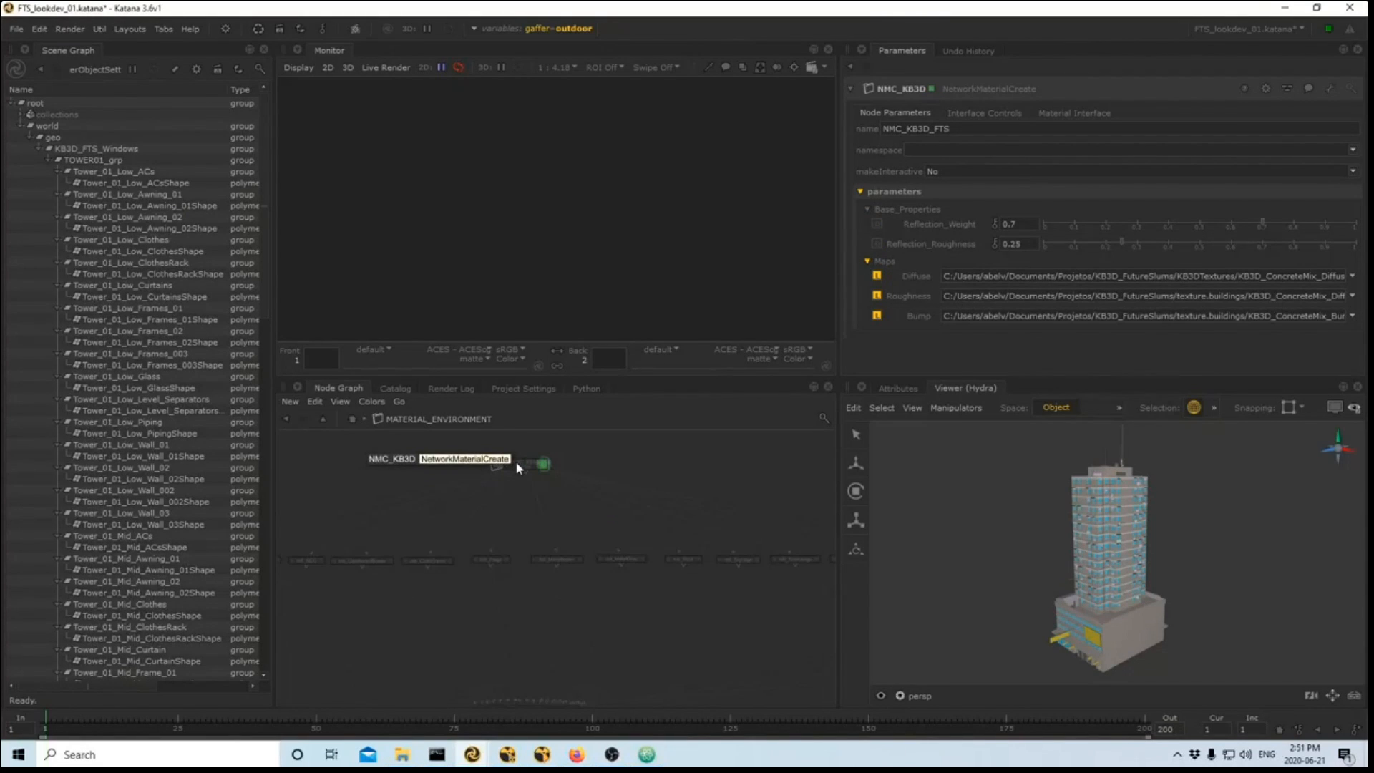
click(521, 464)
drag(588, 446, 451, 484)
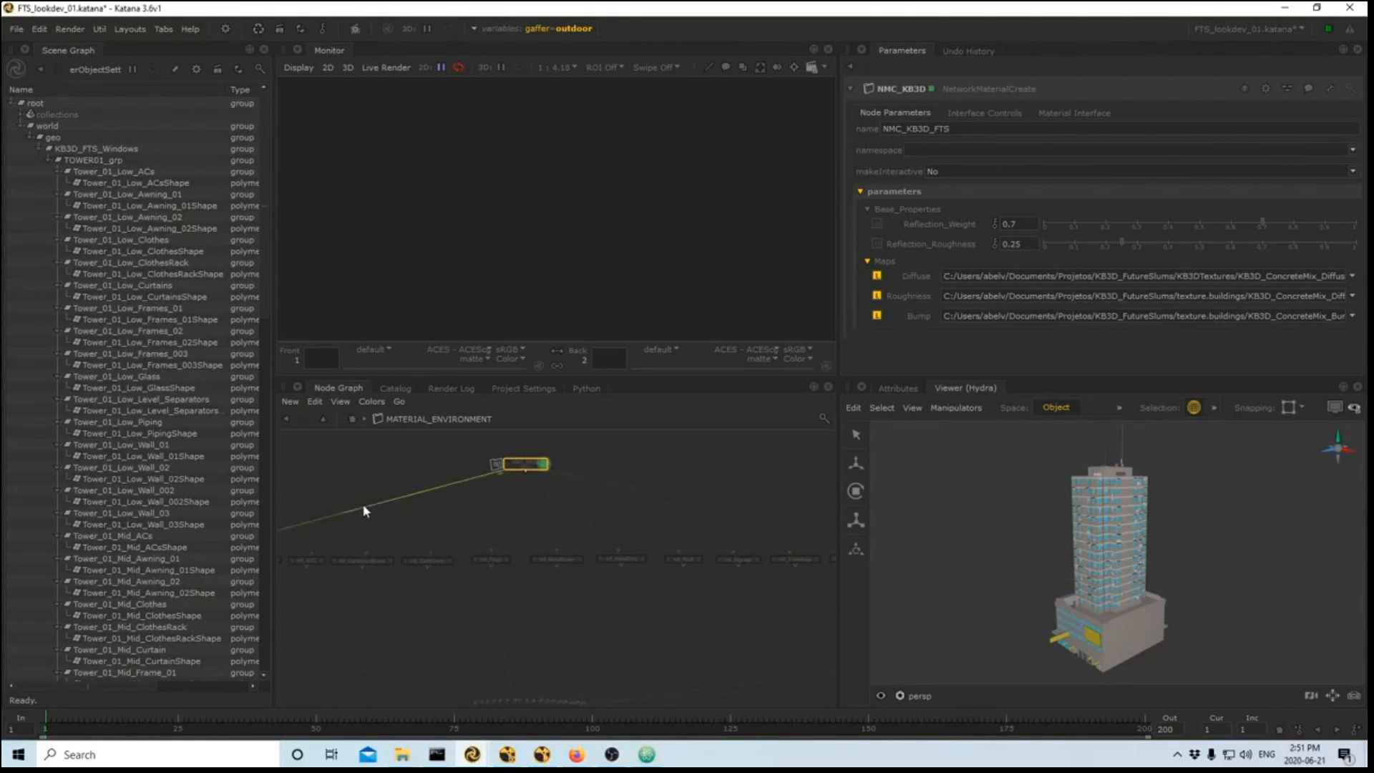
- Open the mtl_ConcreteMix child material and examine its inheritsFrom location, reflection parameters and map files
middle_drag(352, 491, 581, 493)
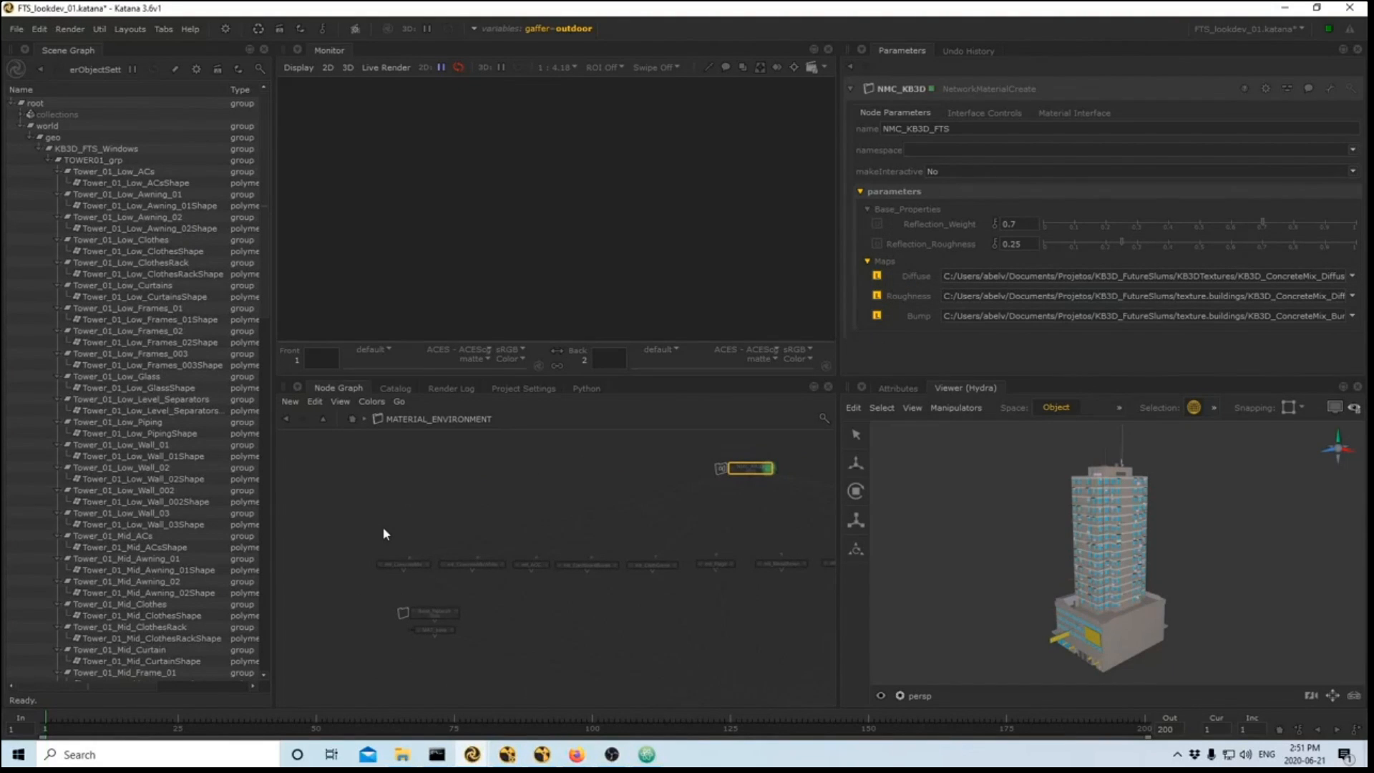
middle_drag(388, 534, 371, 498)
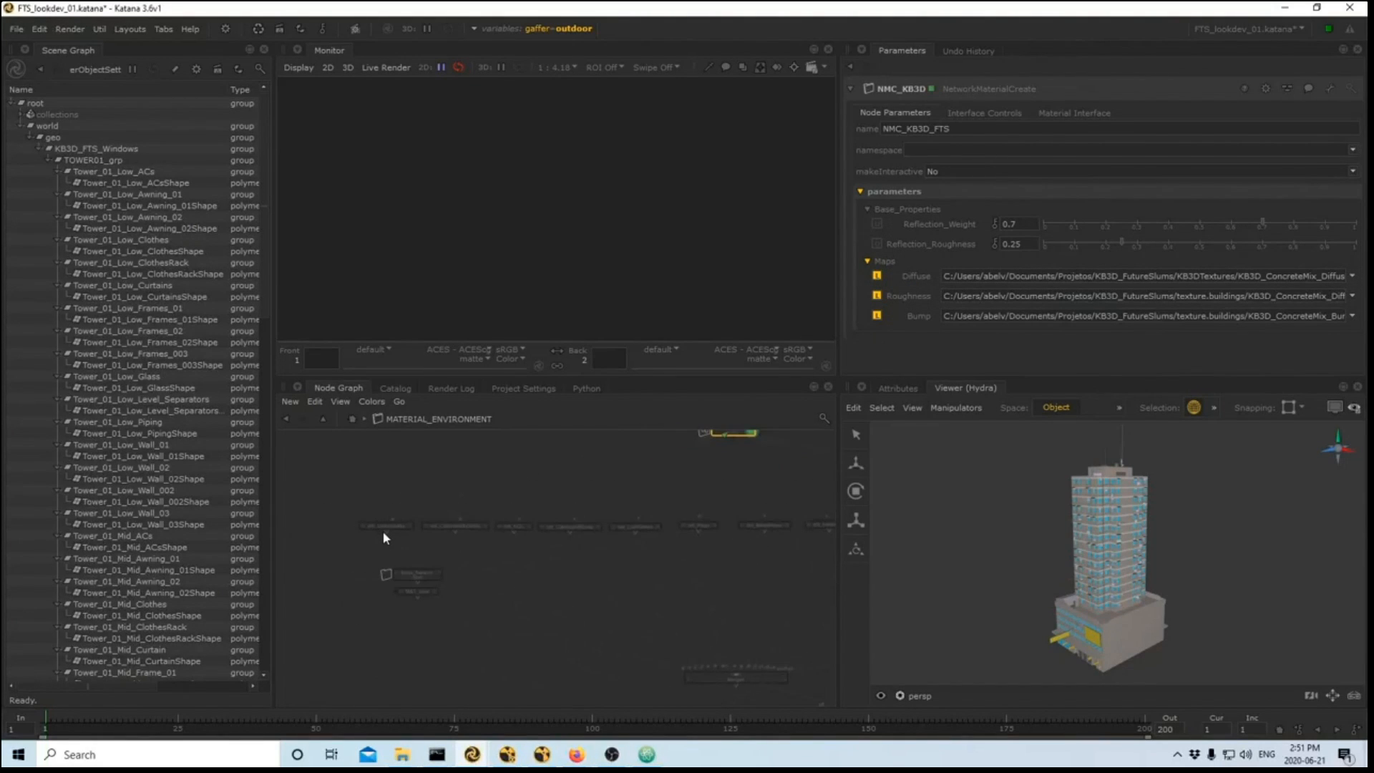
scroll(383, 533, up, 2)
scroll(430, 542, down, 3)
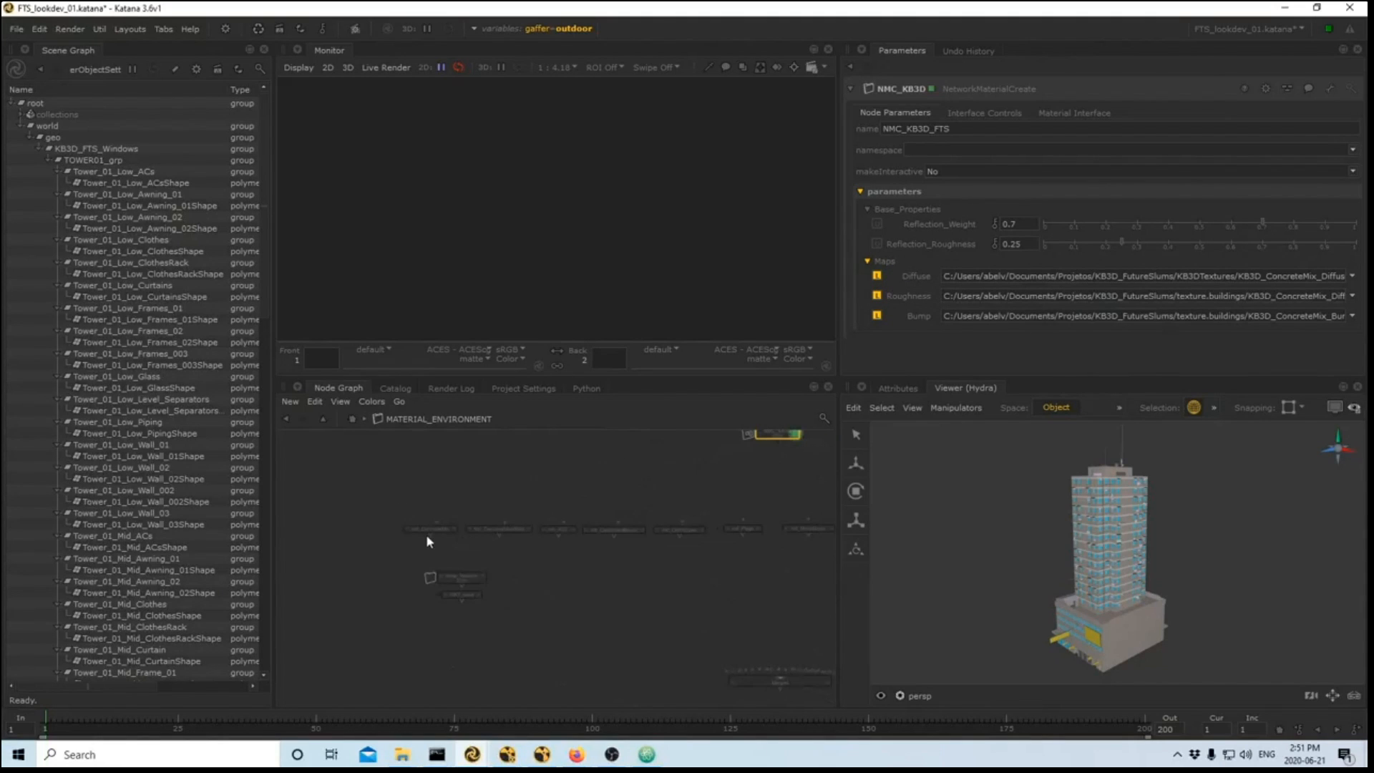
click(432, 530)
click(453, 529)
middle_drag(460, 523, 378, 559)
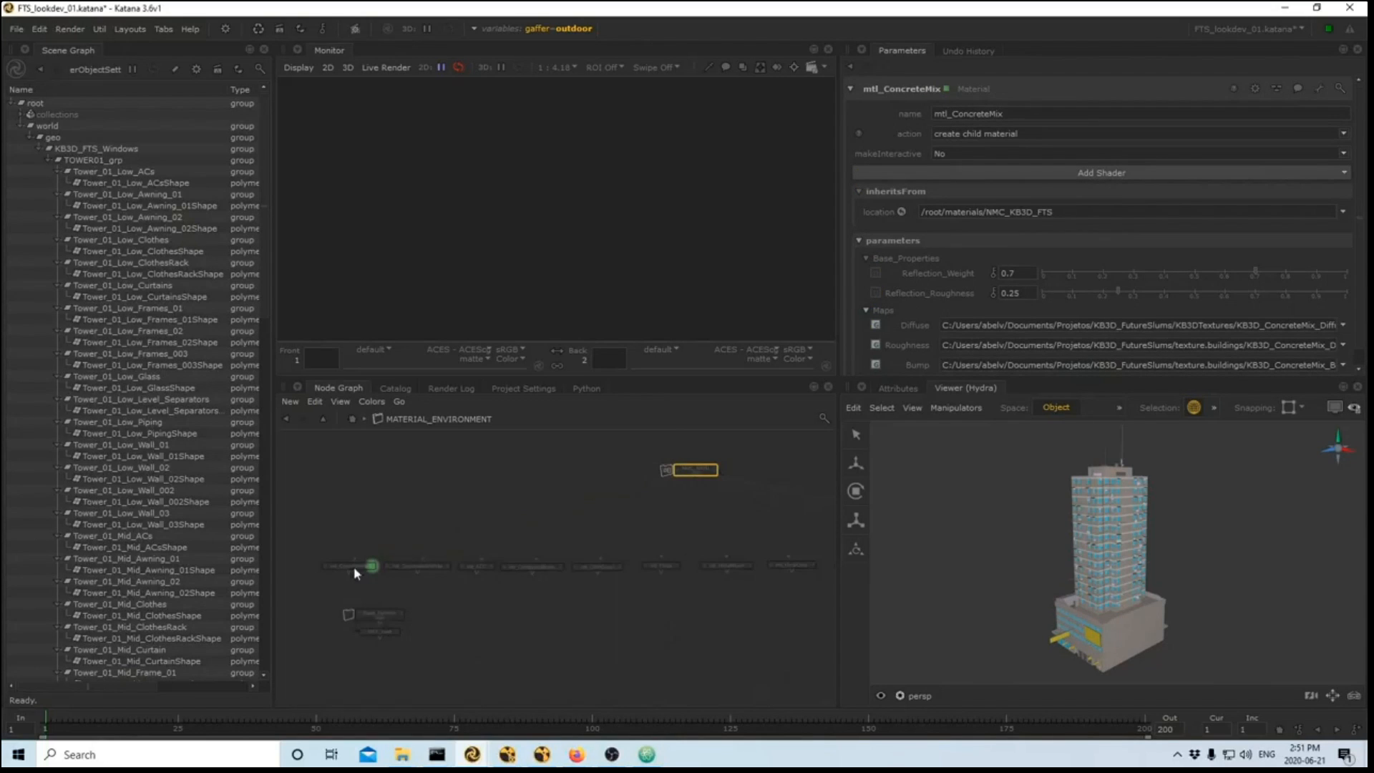
scroll(909, 274, down, 1)
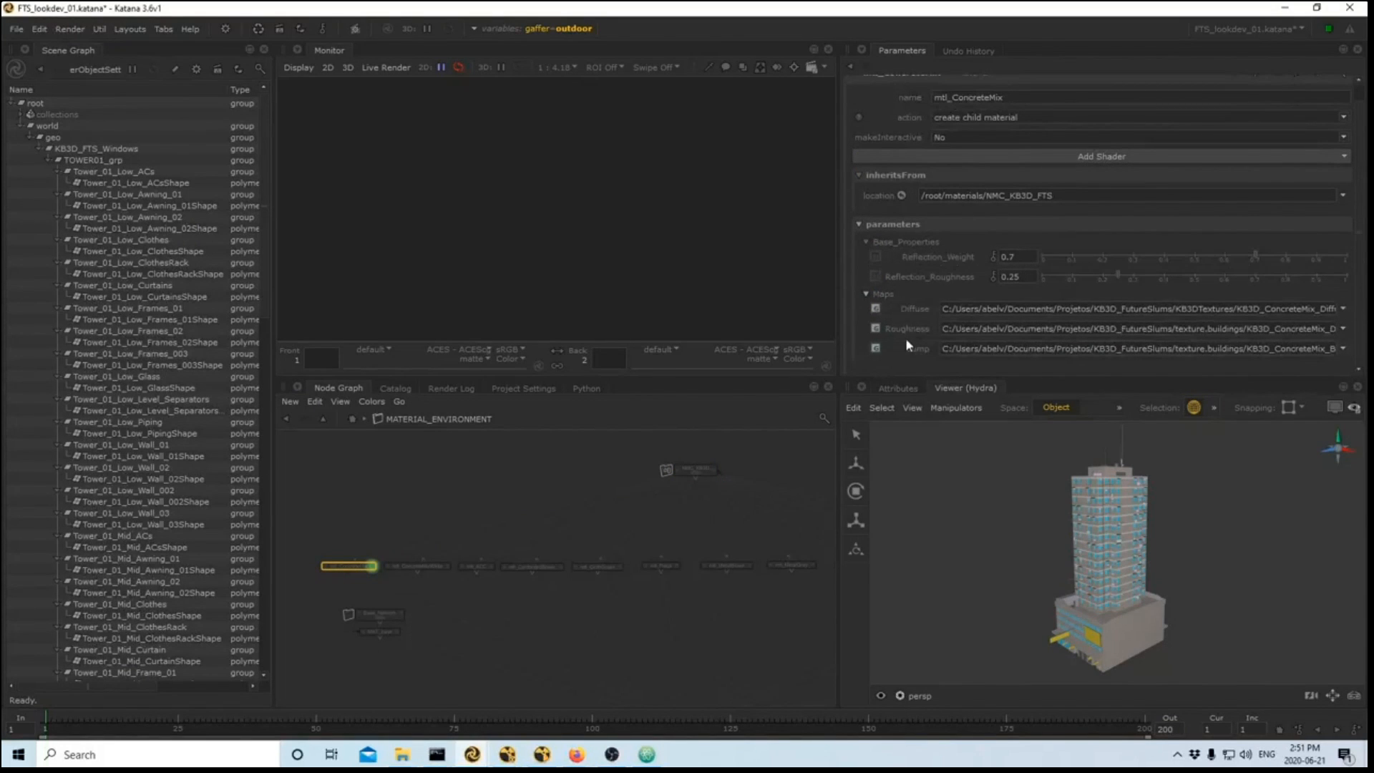
- Enter the NMC_KB3D network, return to MATERIAL_ENVIRONMENT and select the row of child materials beneath it
ctrl+middle_click(693, 471)
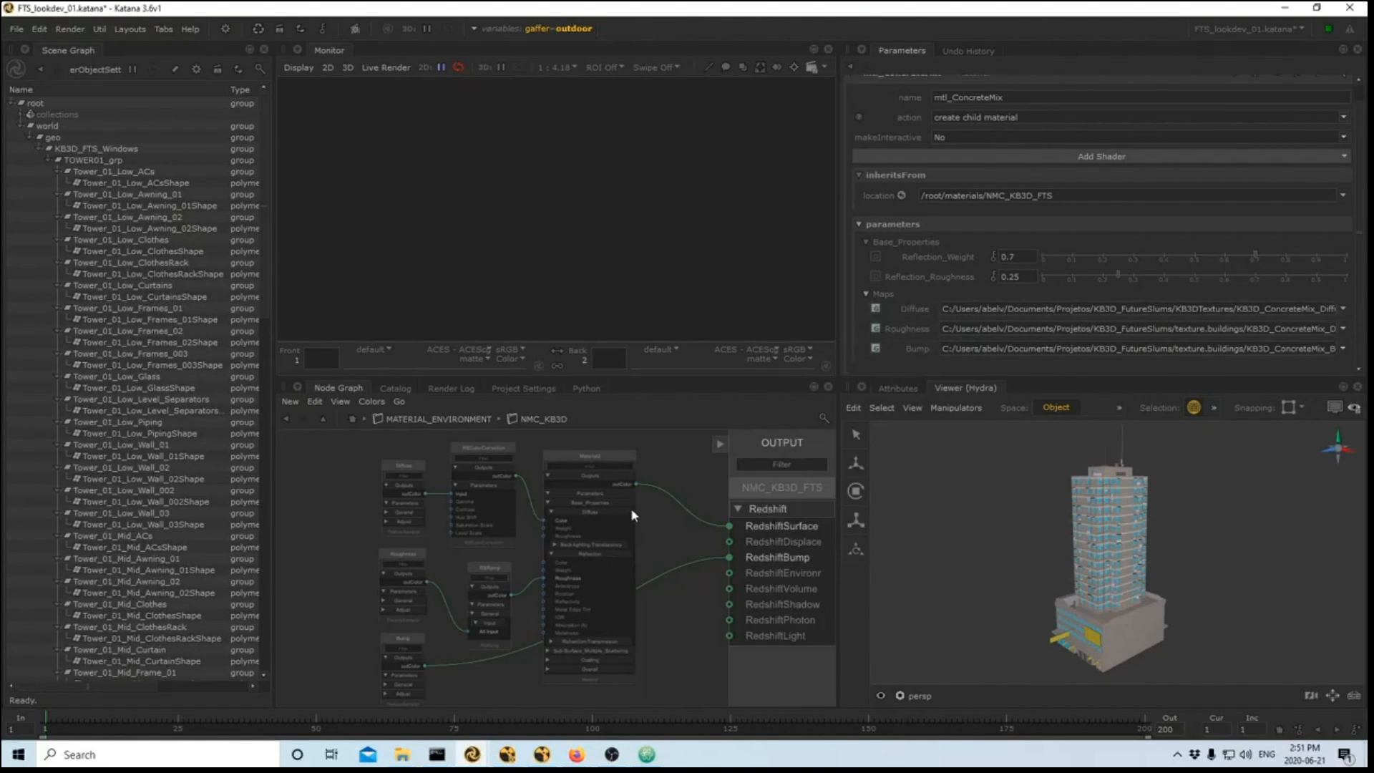
click(462, 425)
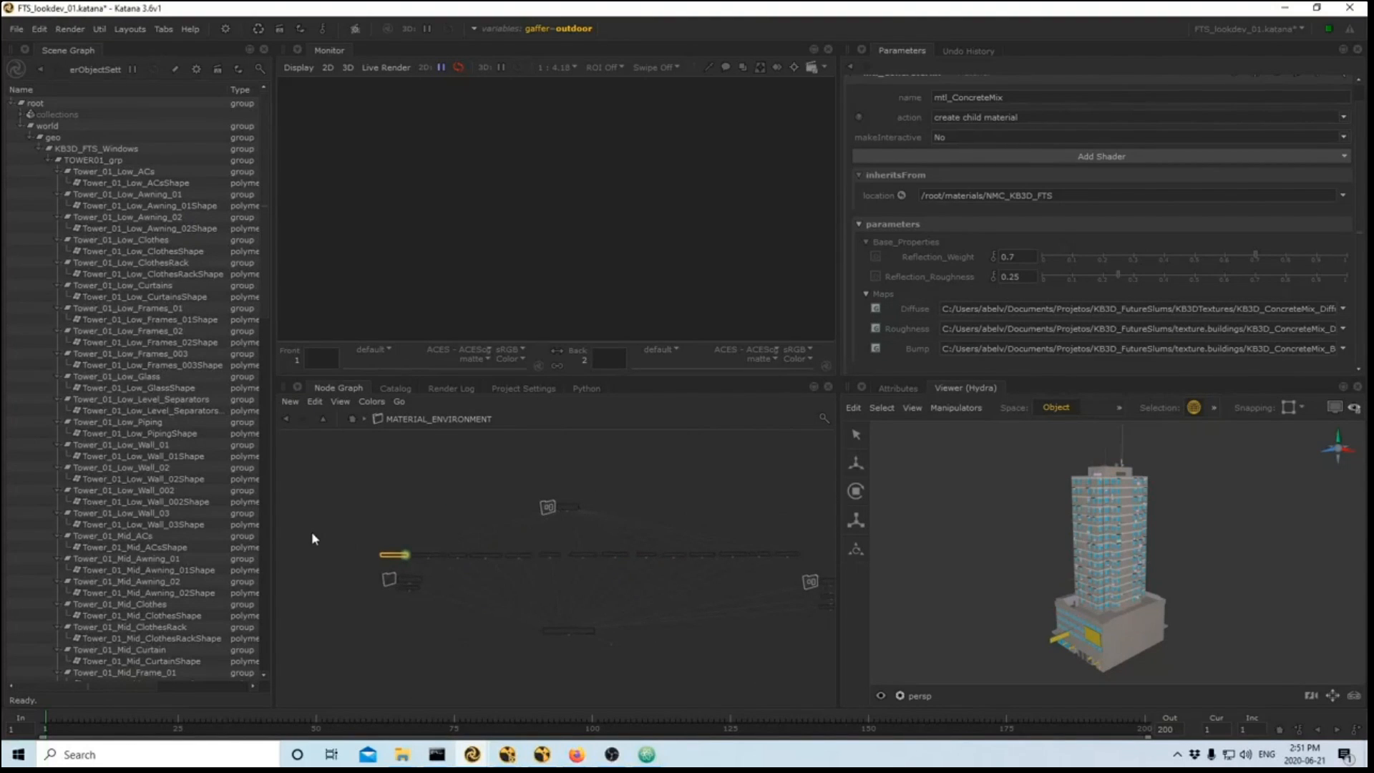
drag(327, 544, 790, 561)
scroll(531, 508, up, 3)
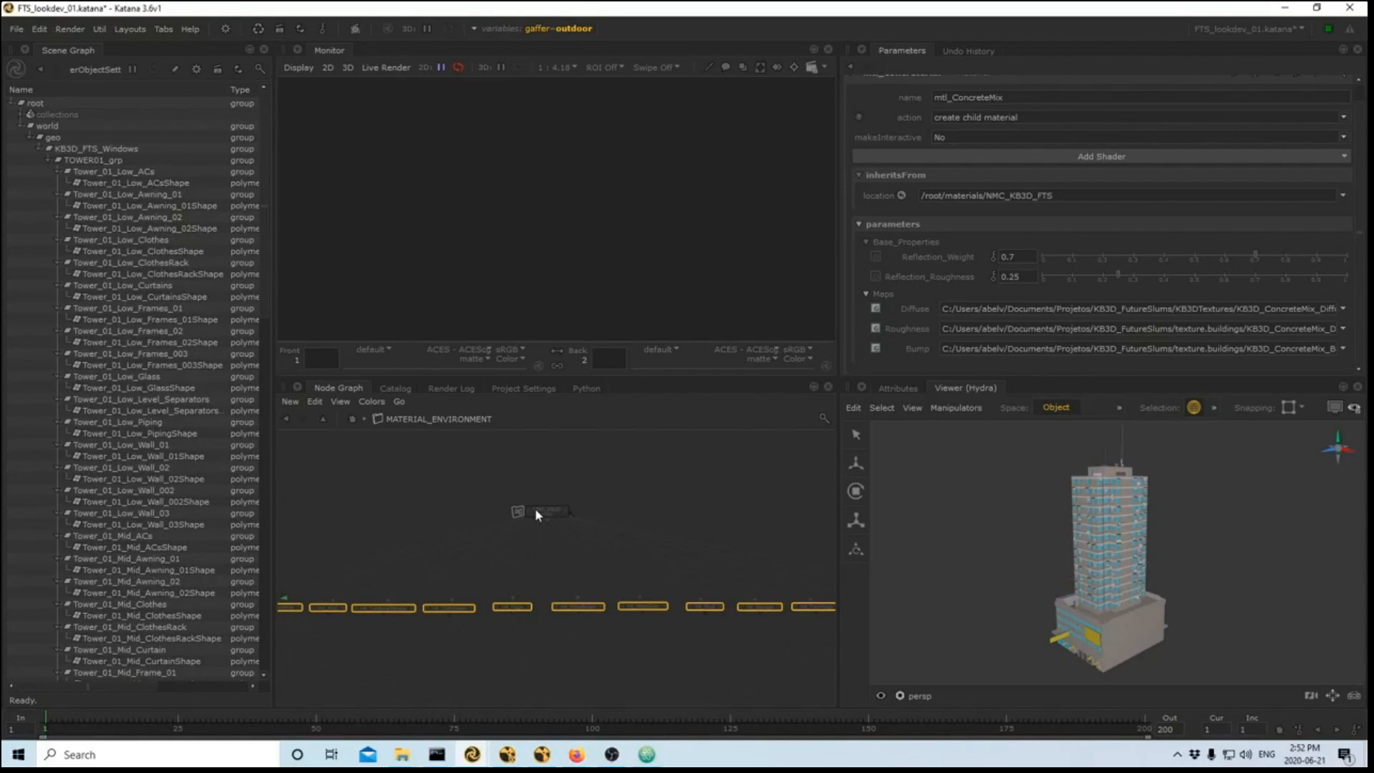
- Reopen the NMC_KB3D network and examine the RSColorCorrection parameters and its connection from the Diffuse texture node
double_click(537, 514)
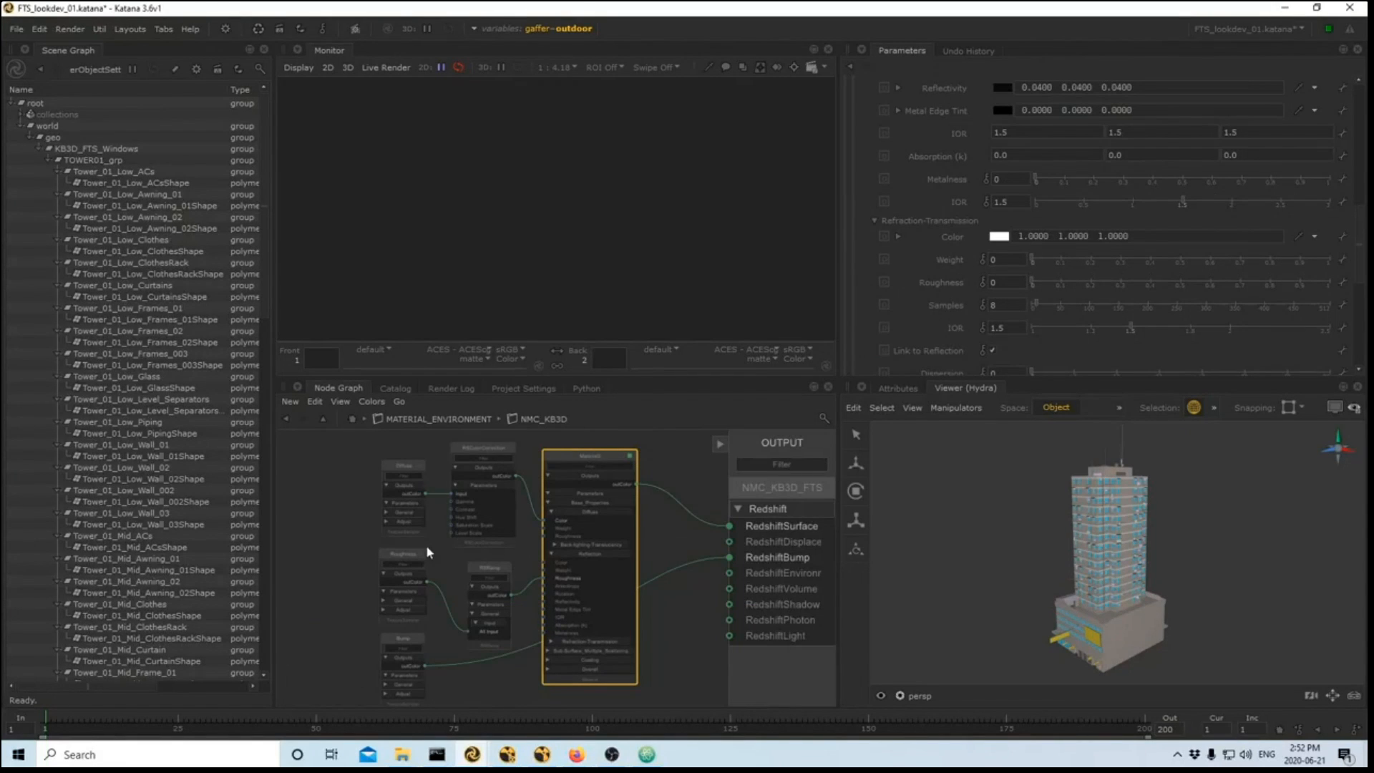
click(499, 452)
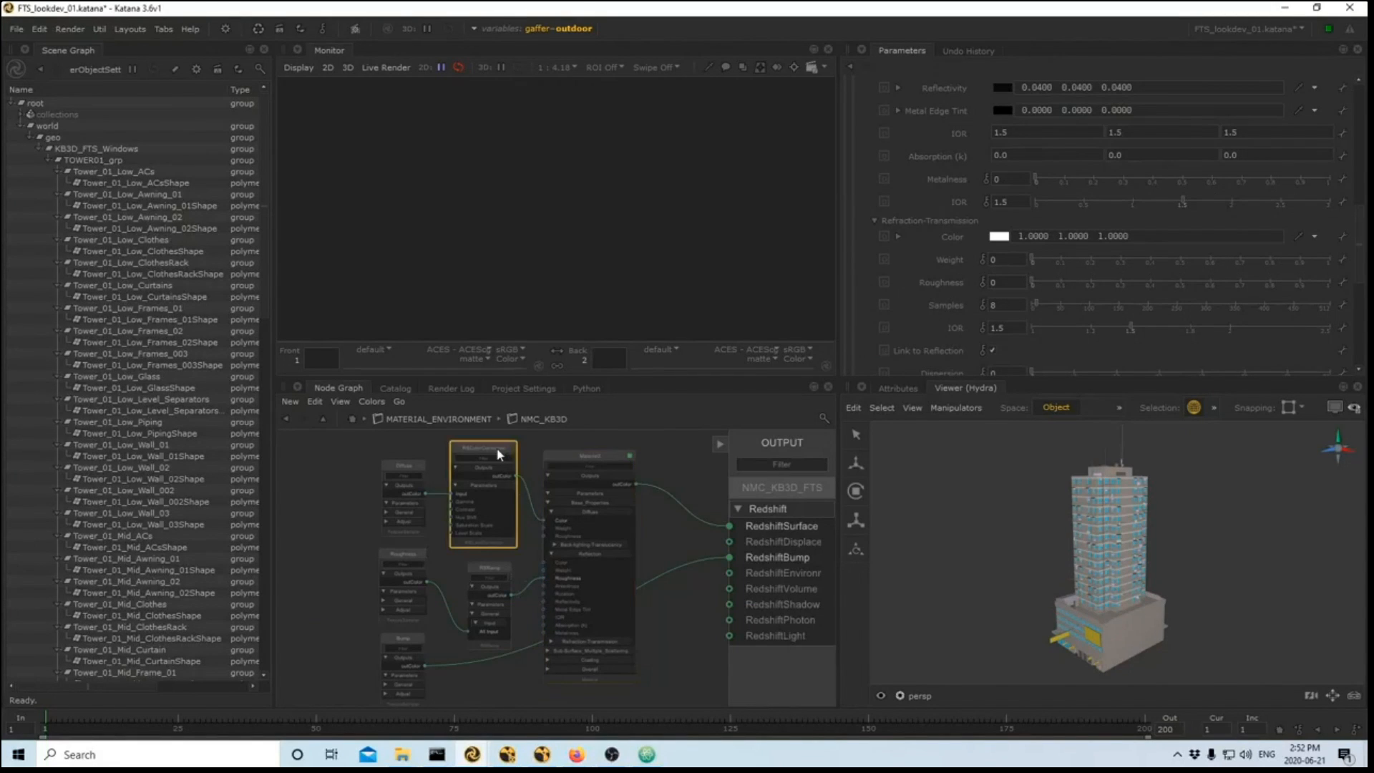
scroll(487, 450, up, 3)
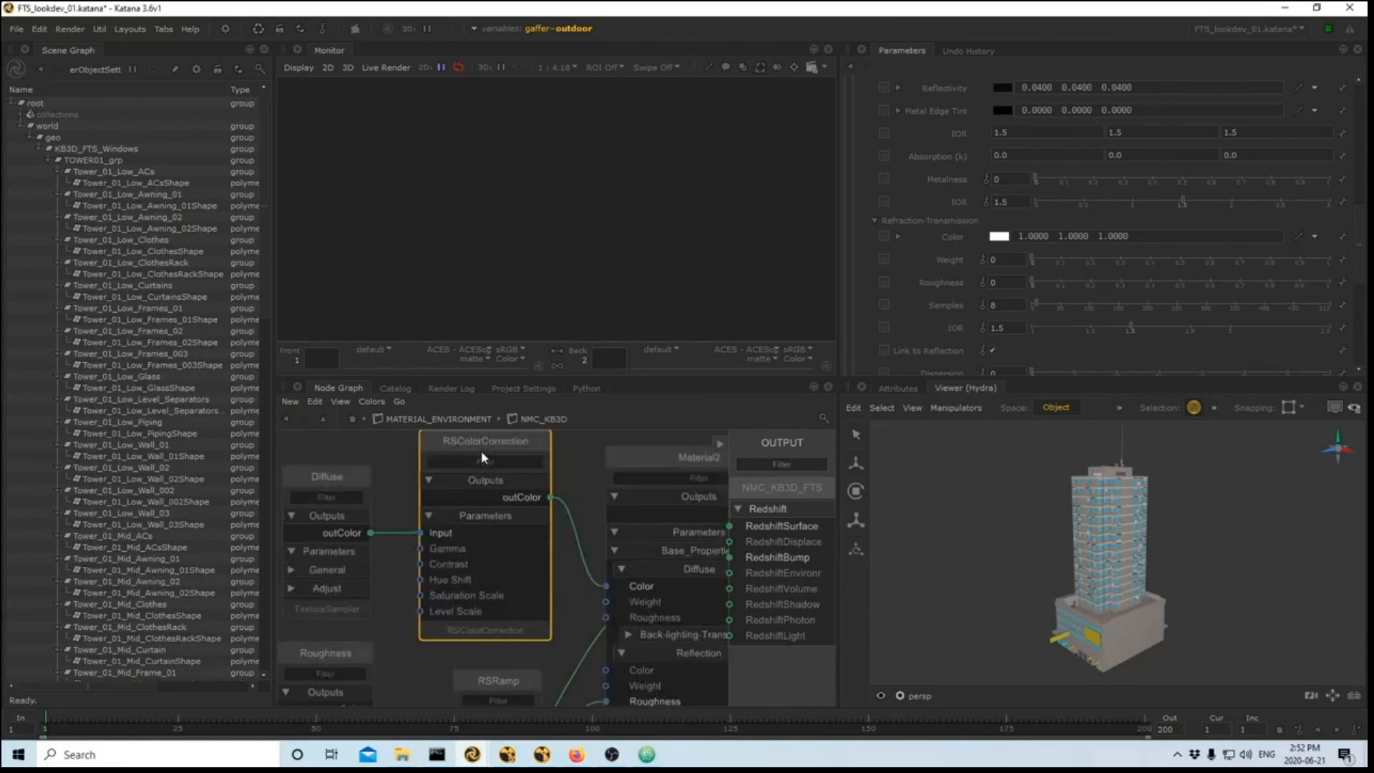
click(544, 444)
scroll(458, 450, down, 3)
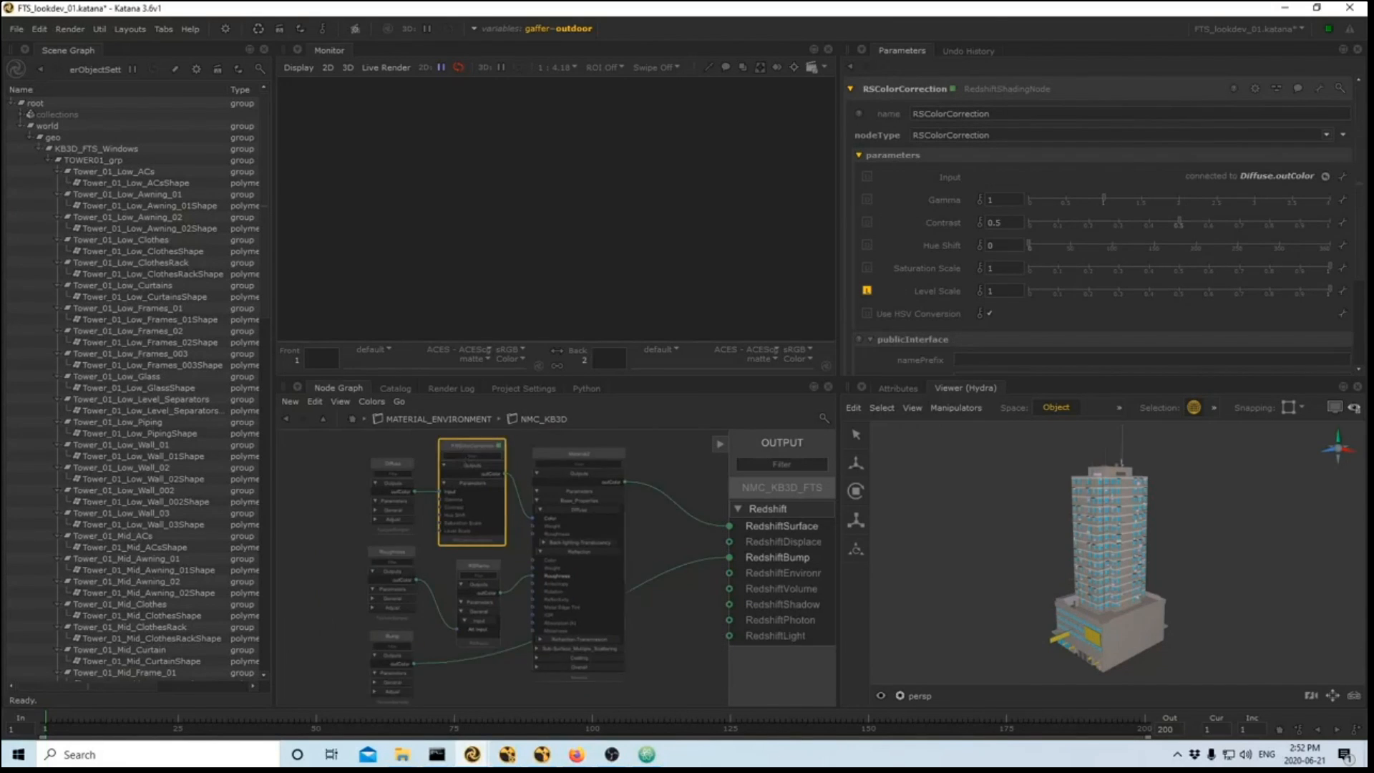
middle_drag(473, 442, 532, 465)
mouse_move(532, 467)
mouse_down()
mouse_move(517, 468)
mouse_move(532, 469)
mouse_up()
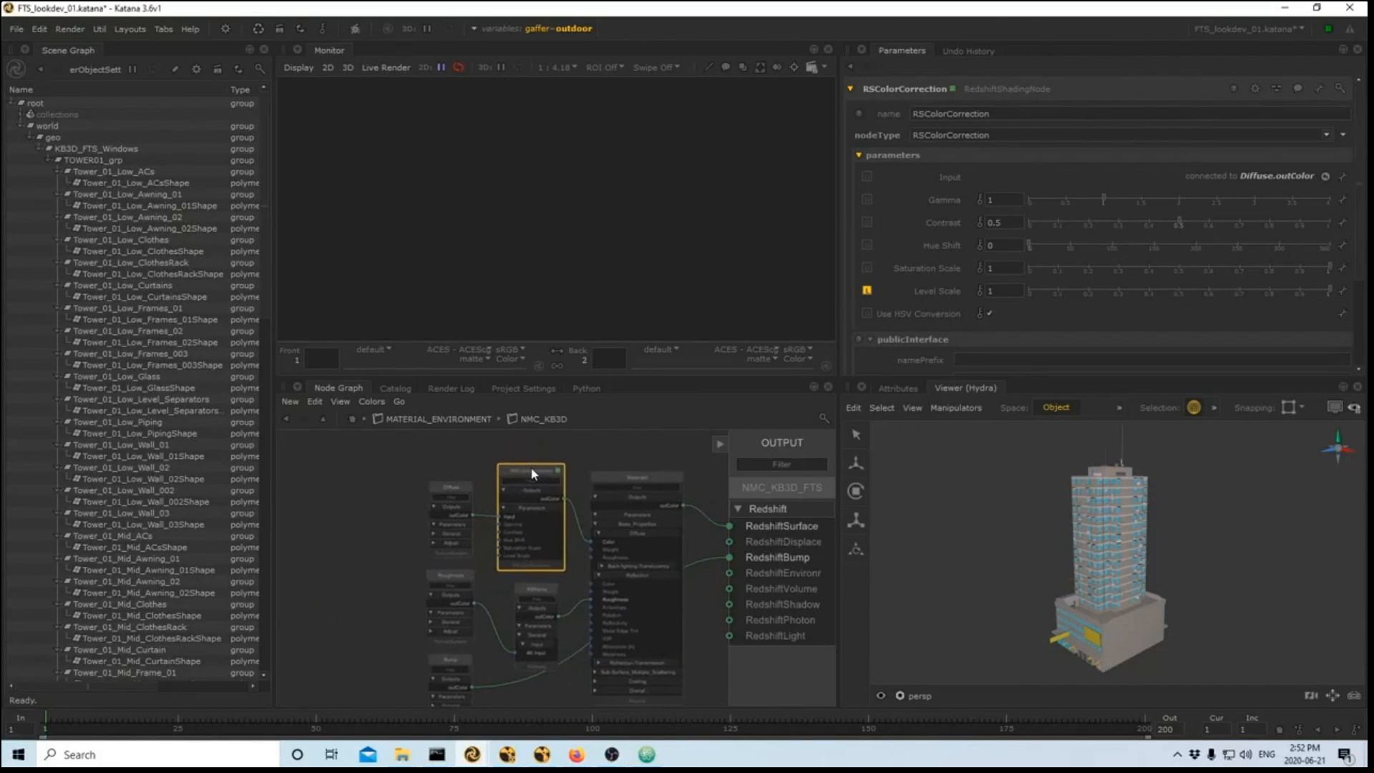
drag(411, 468, 475, 545)
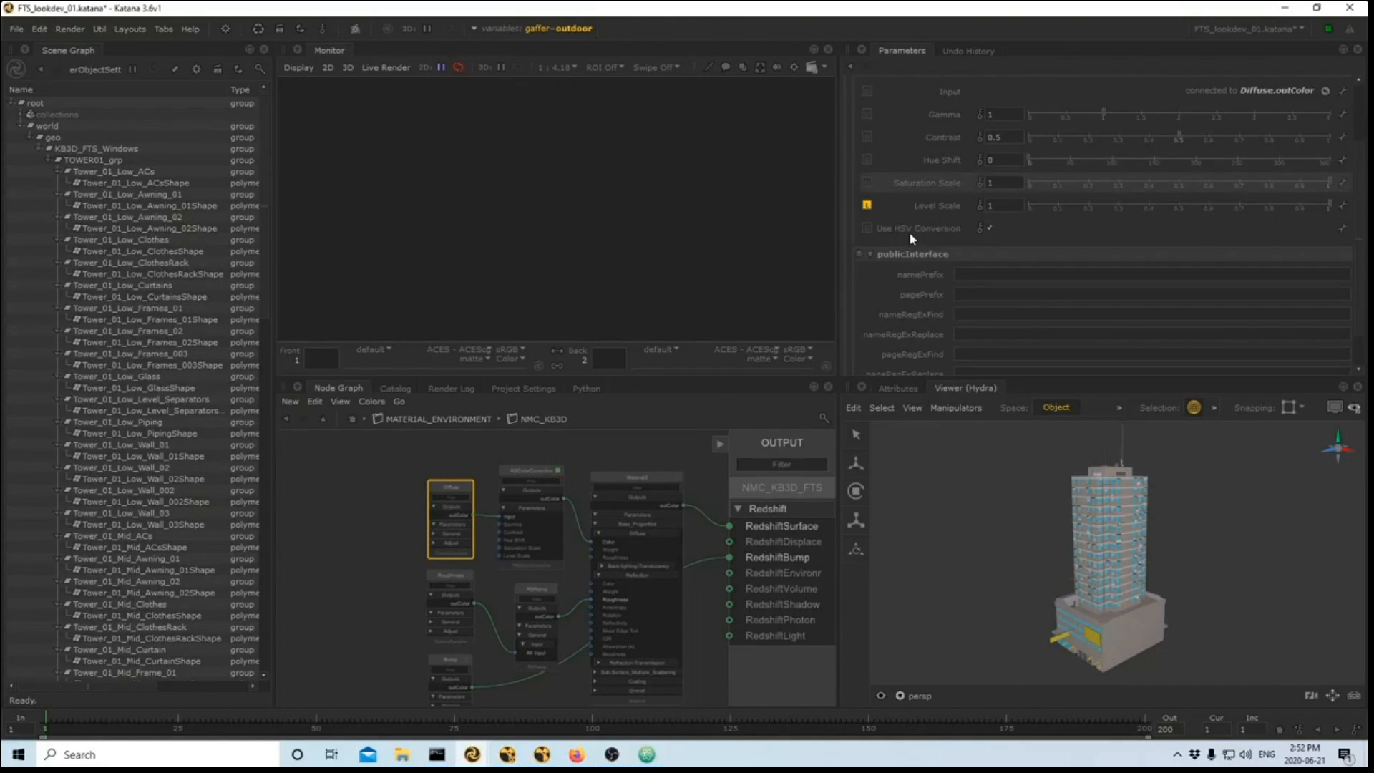
- Try a Gamma of 0.5 on the RSColorCorrection node, then restore its default Gamma
drag(1109, 206, 1057, 204)
click(415, 462)
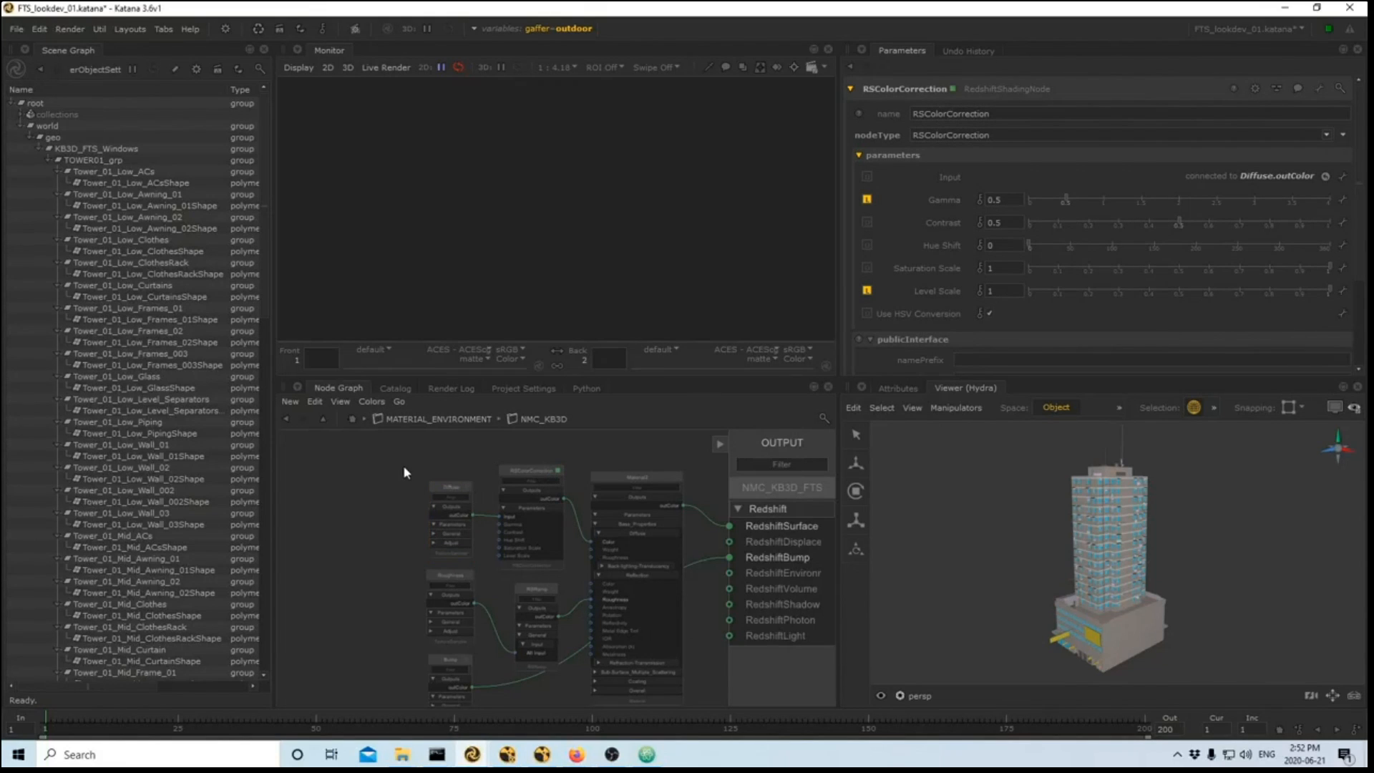
drag(403, 465, 484, 695)
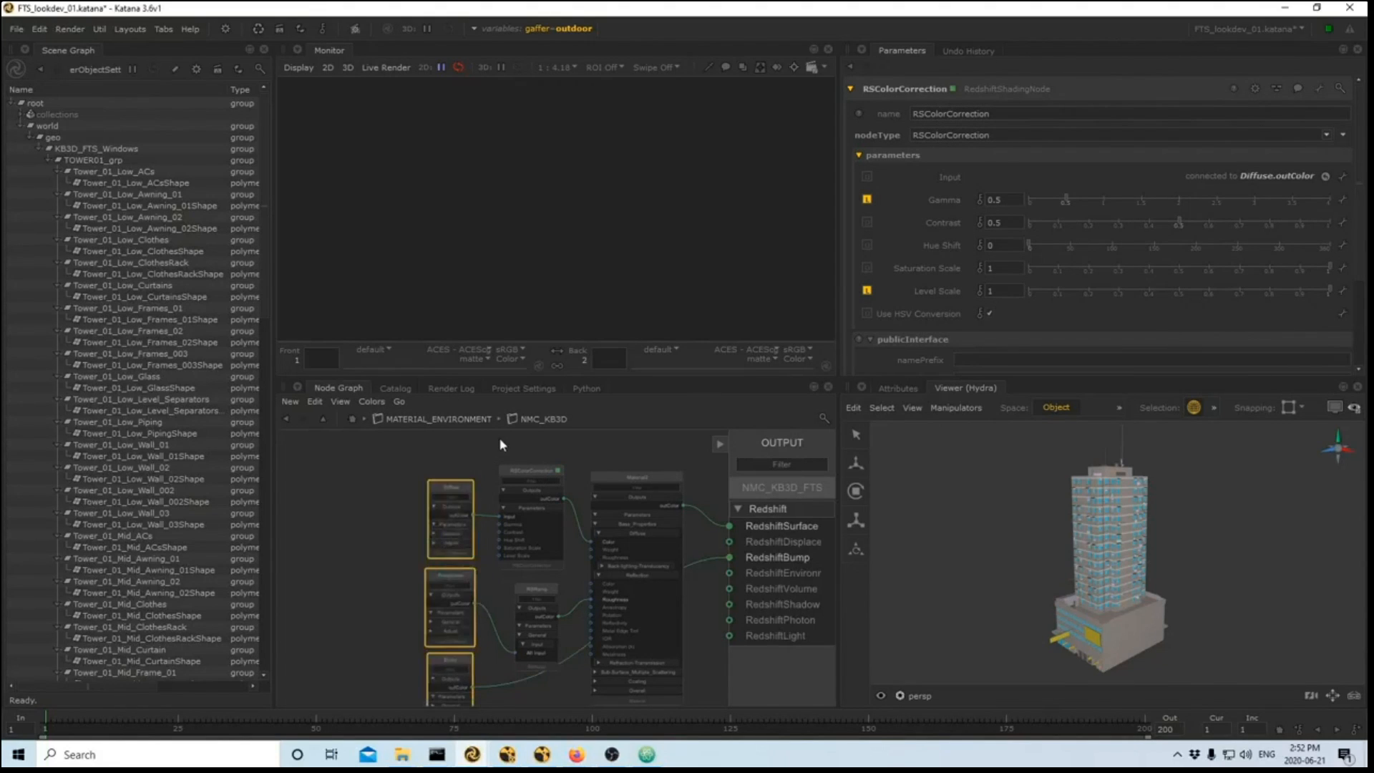
drag(497, 451, 552, 510)
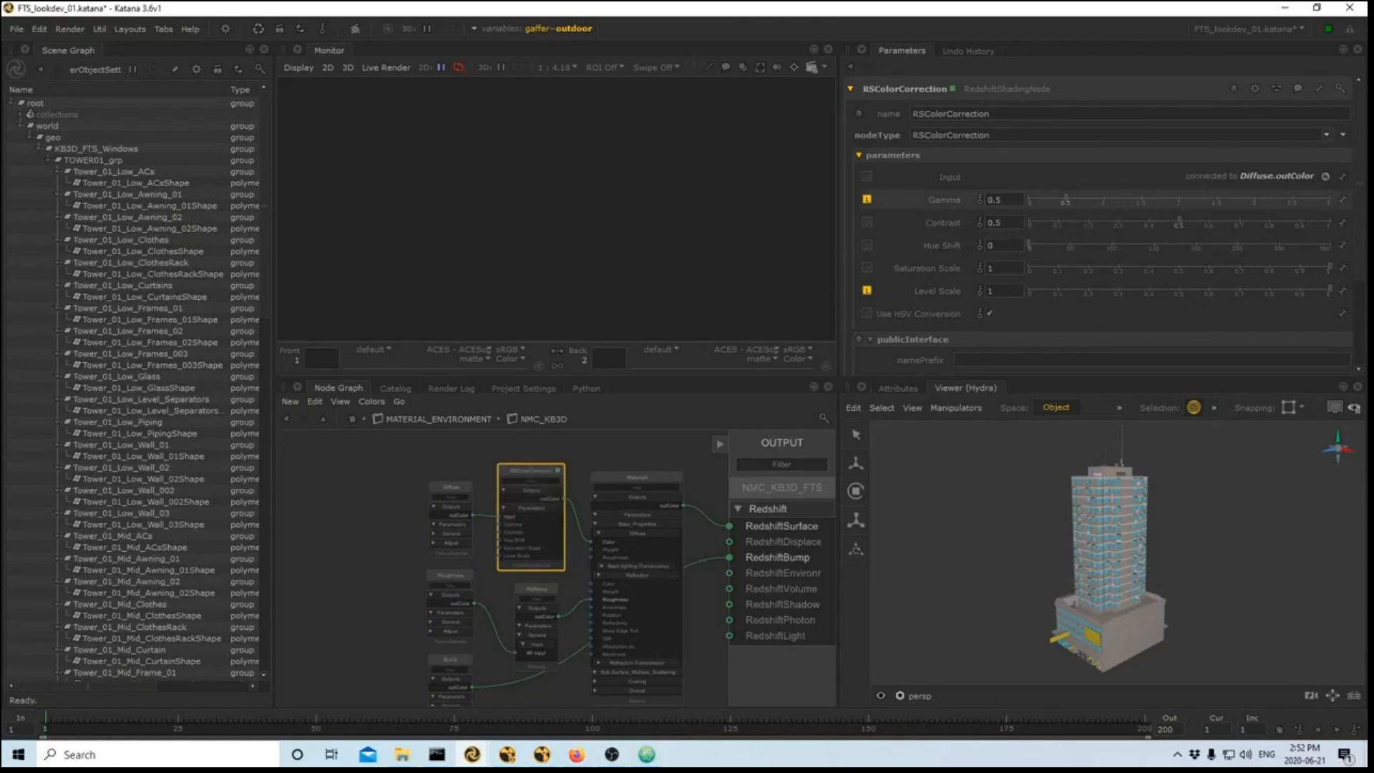
click(866, 199)
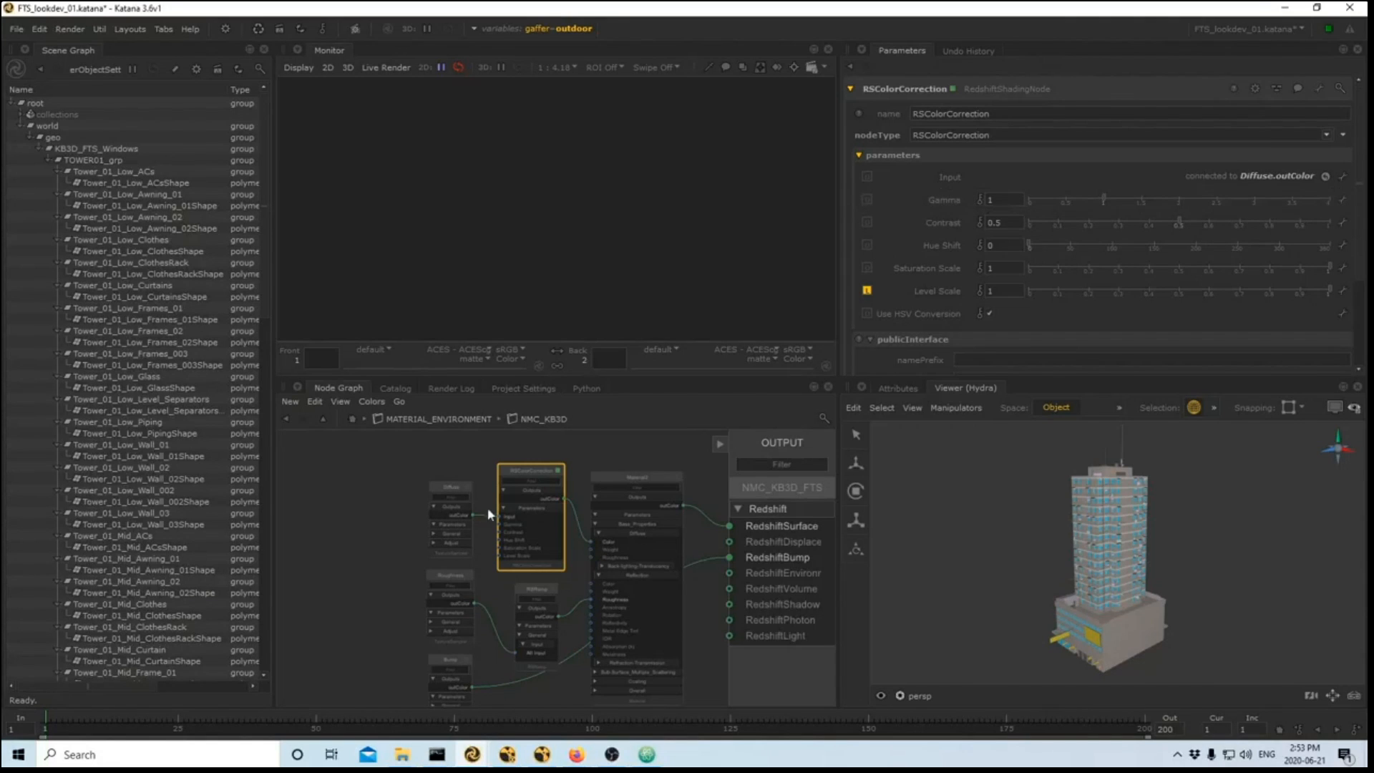
- Return to MATERIAL_ENVIRONMENT and compare the map files of mtl_CardboardBoxes, mtl_Flags and mtl_MetalGray
click(440, 419)
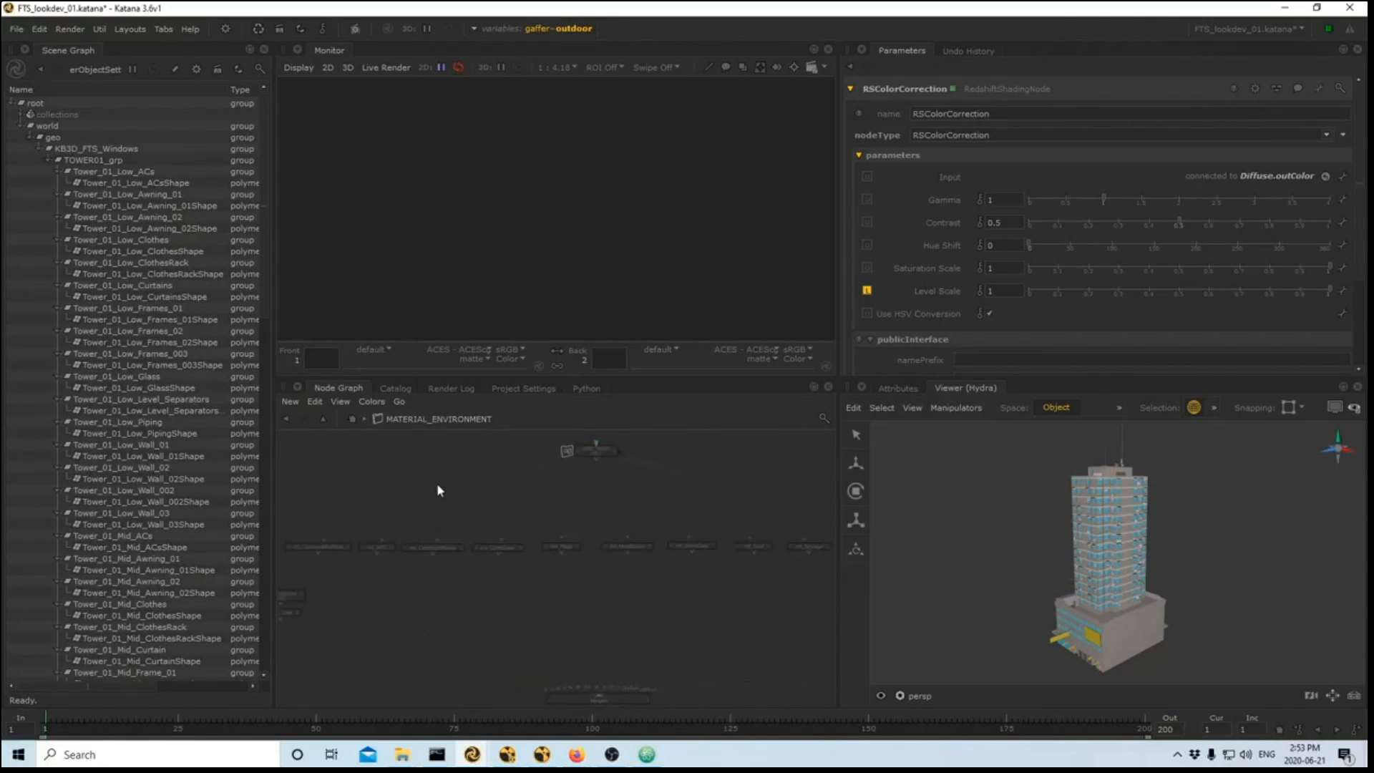
double_click(419, 548)
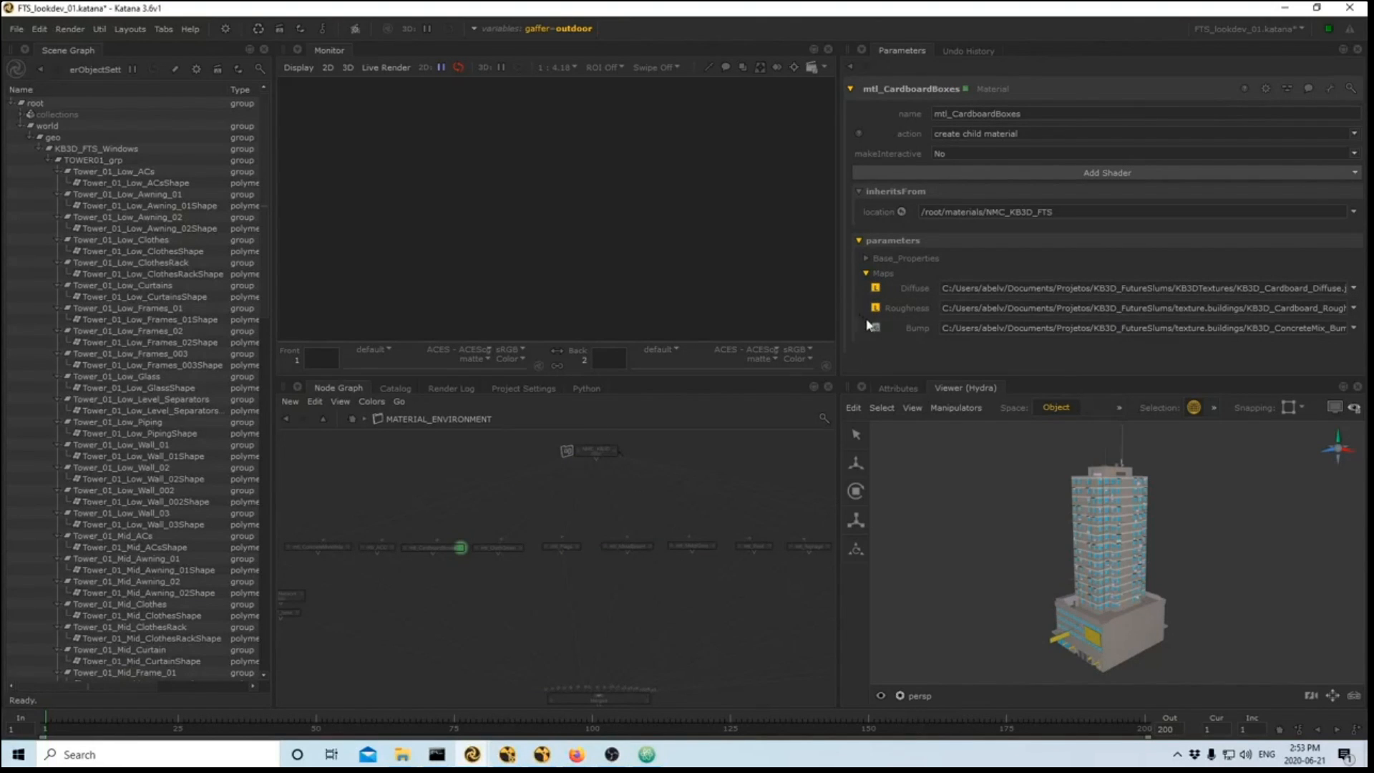
double_click(557, 545)
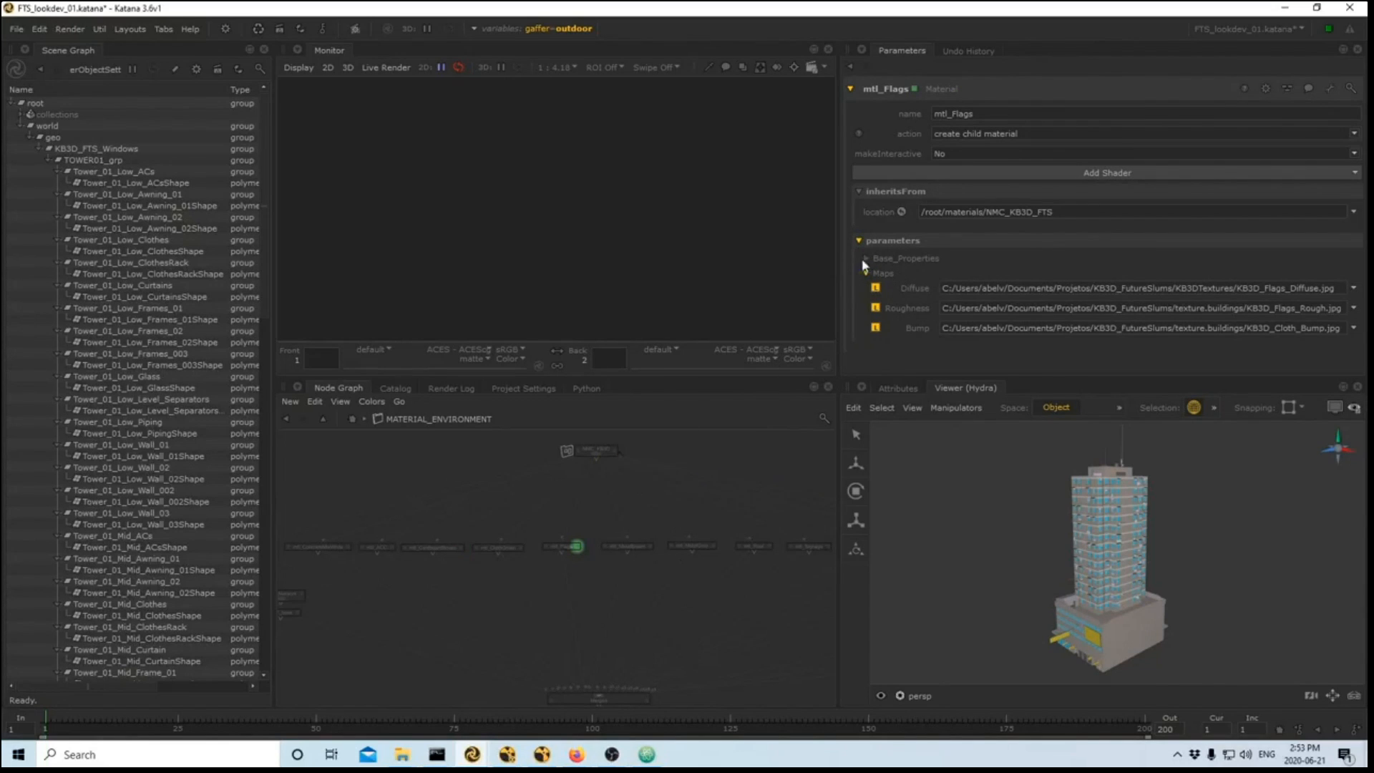
click(707, 546)
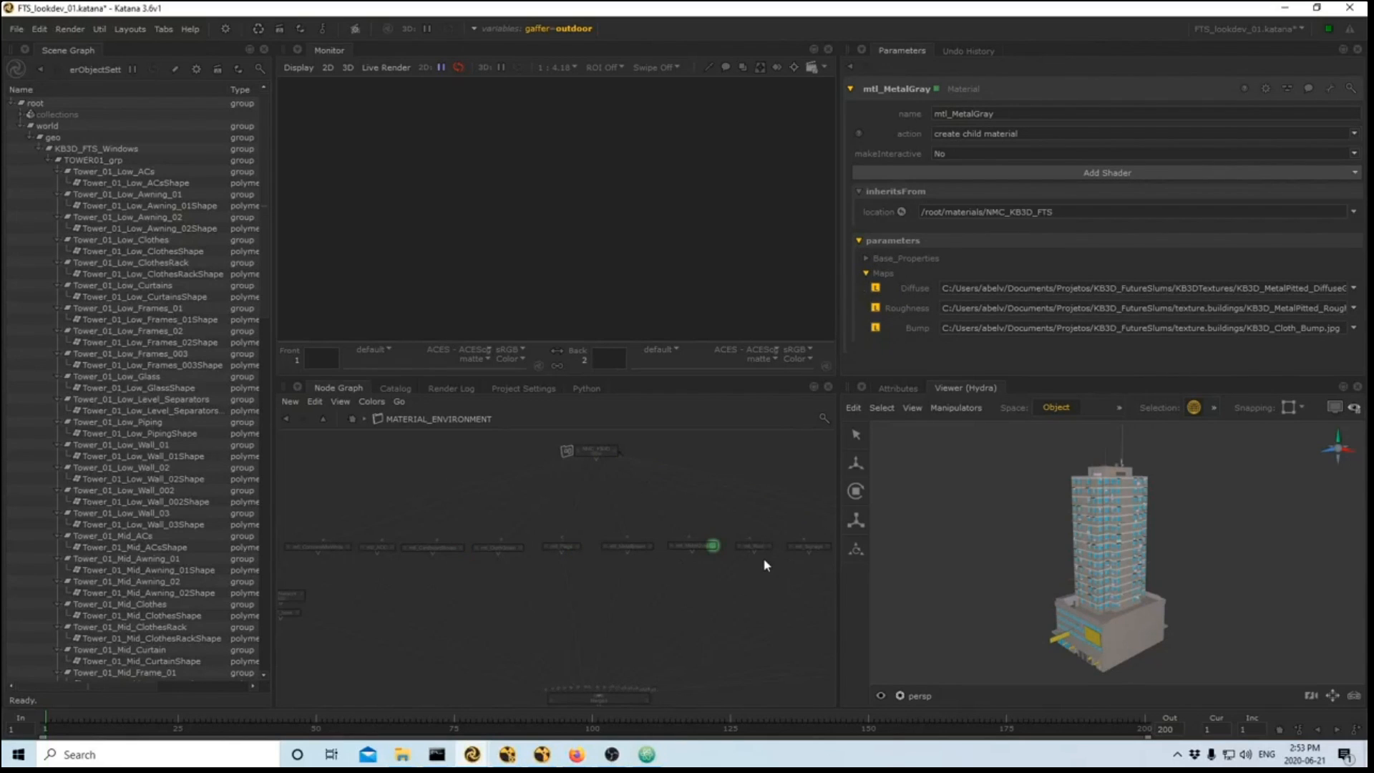
- Inspect the inherited location and parameters of the mtl_Signage, mtl_WhitePlastic and mtl_Mullions child materials
middle_drag(766, 565, 621, 555)
click(637, 556)
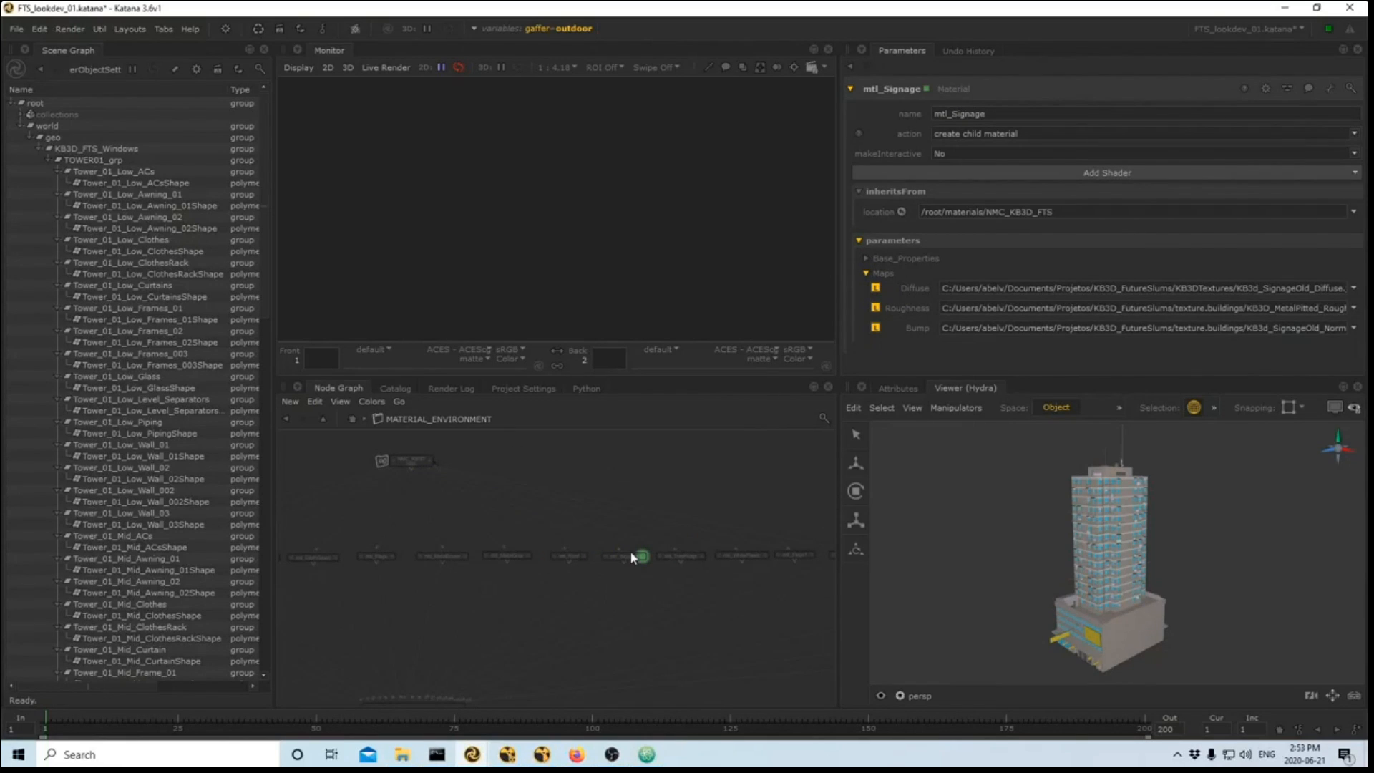
click(751, 557)
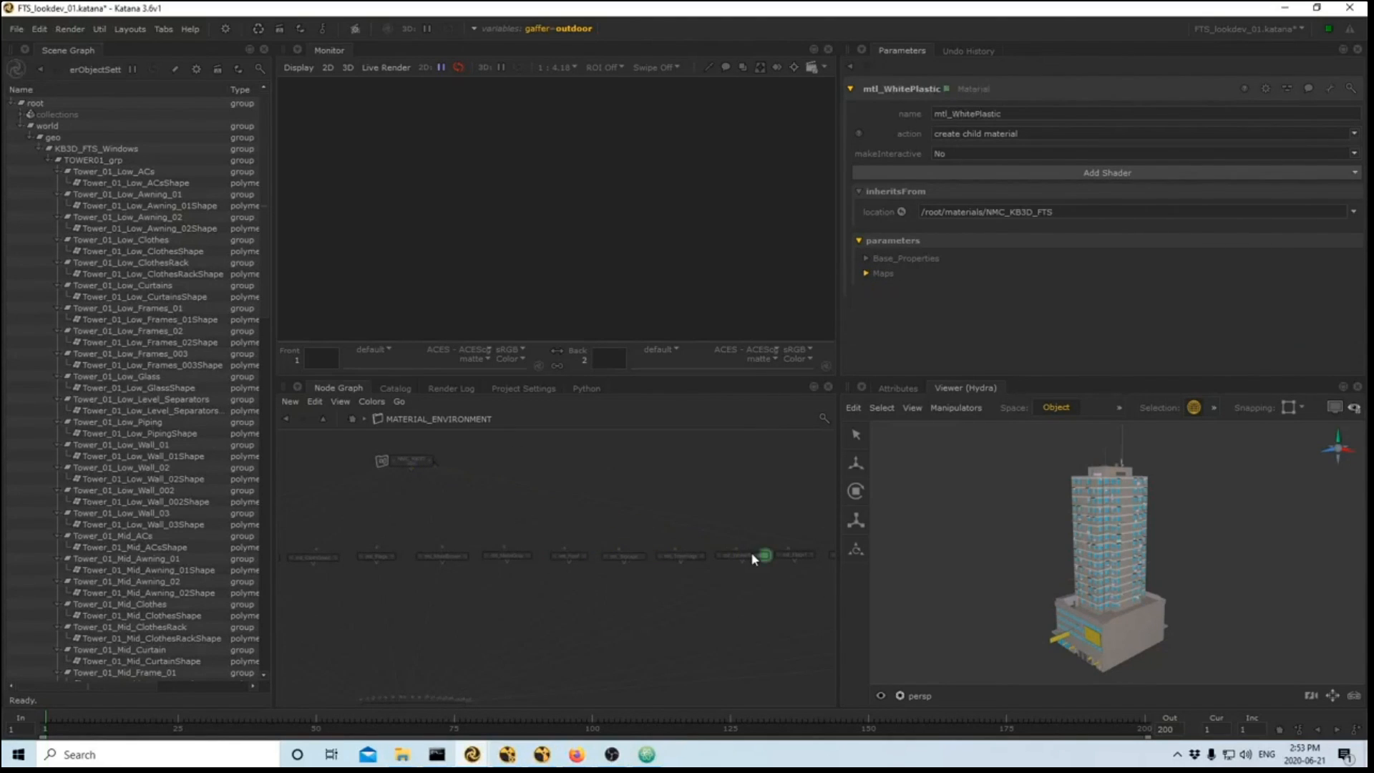
middle_drag(788, 565, 638, 565)
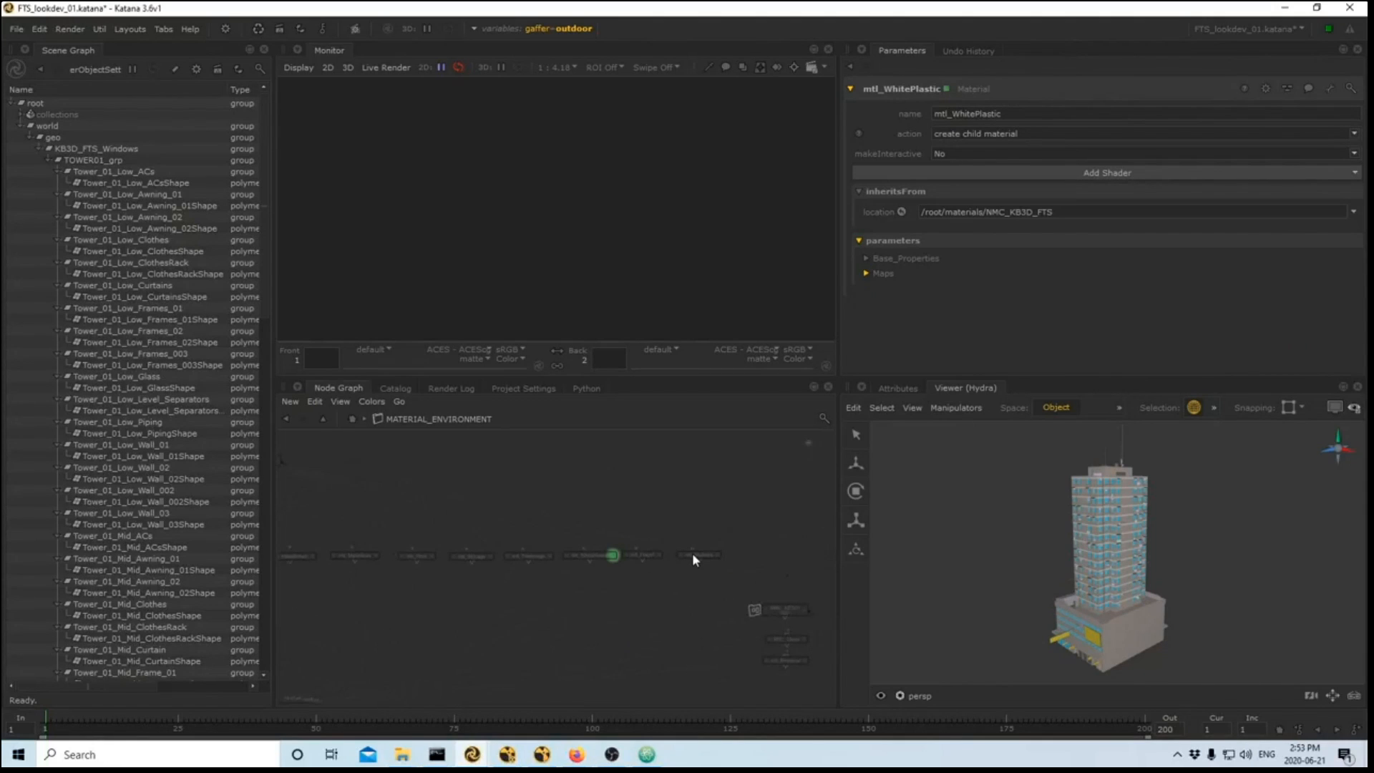
click(693, 555)
scroll(733, 523, down, 3)
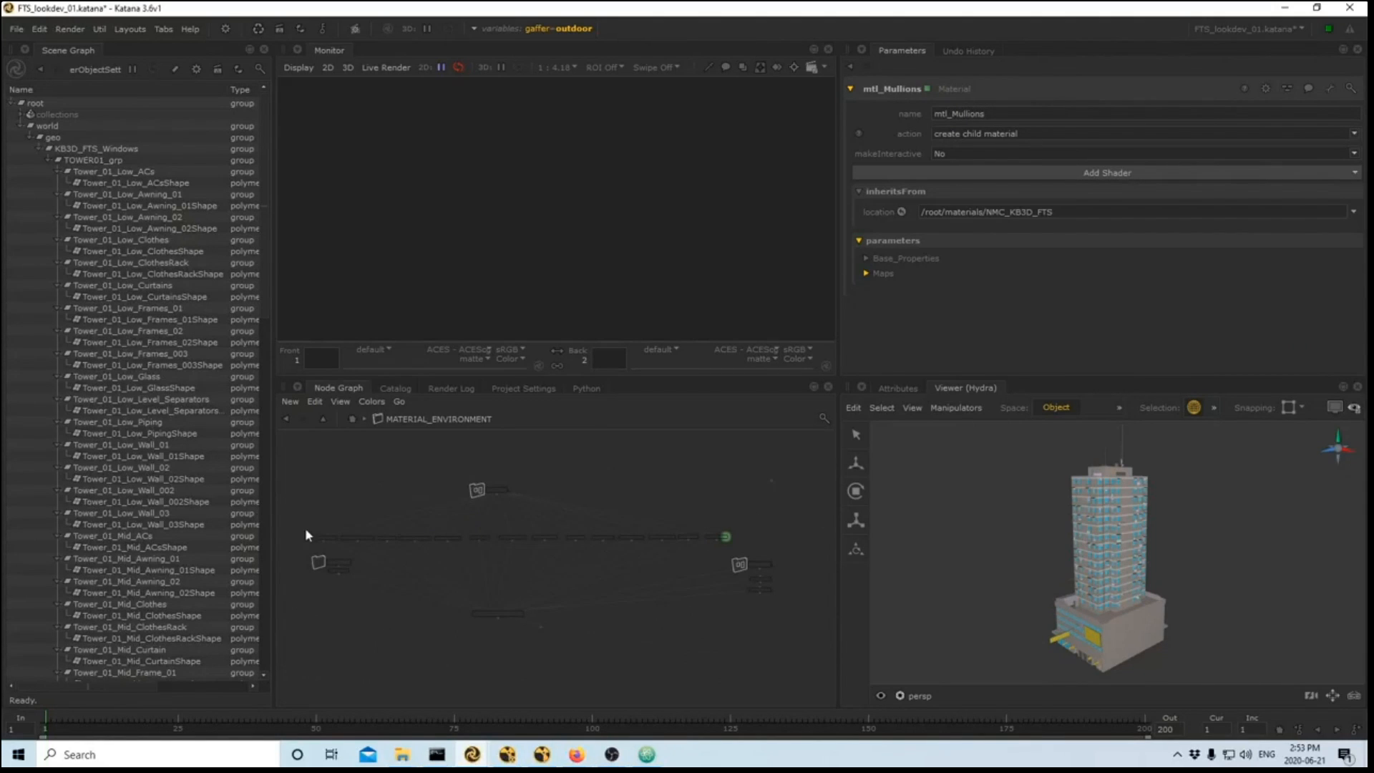
- Select the full row of child materials repeatedly, finally including the parent NMC_KB3D node in the selection
drag(295, 530, 747, 555)
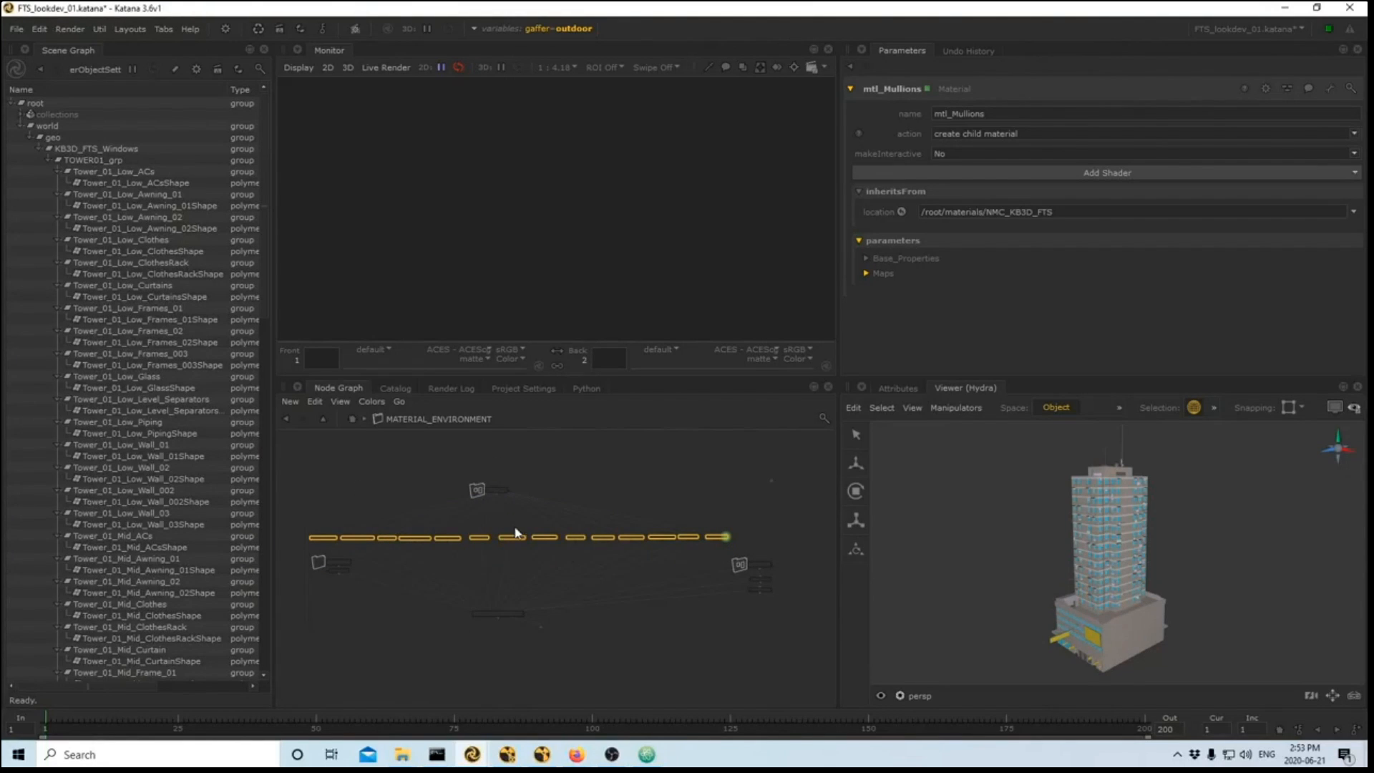
drag(294, 514, 767, 550)
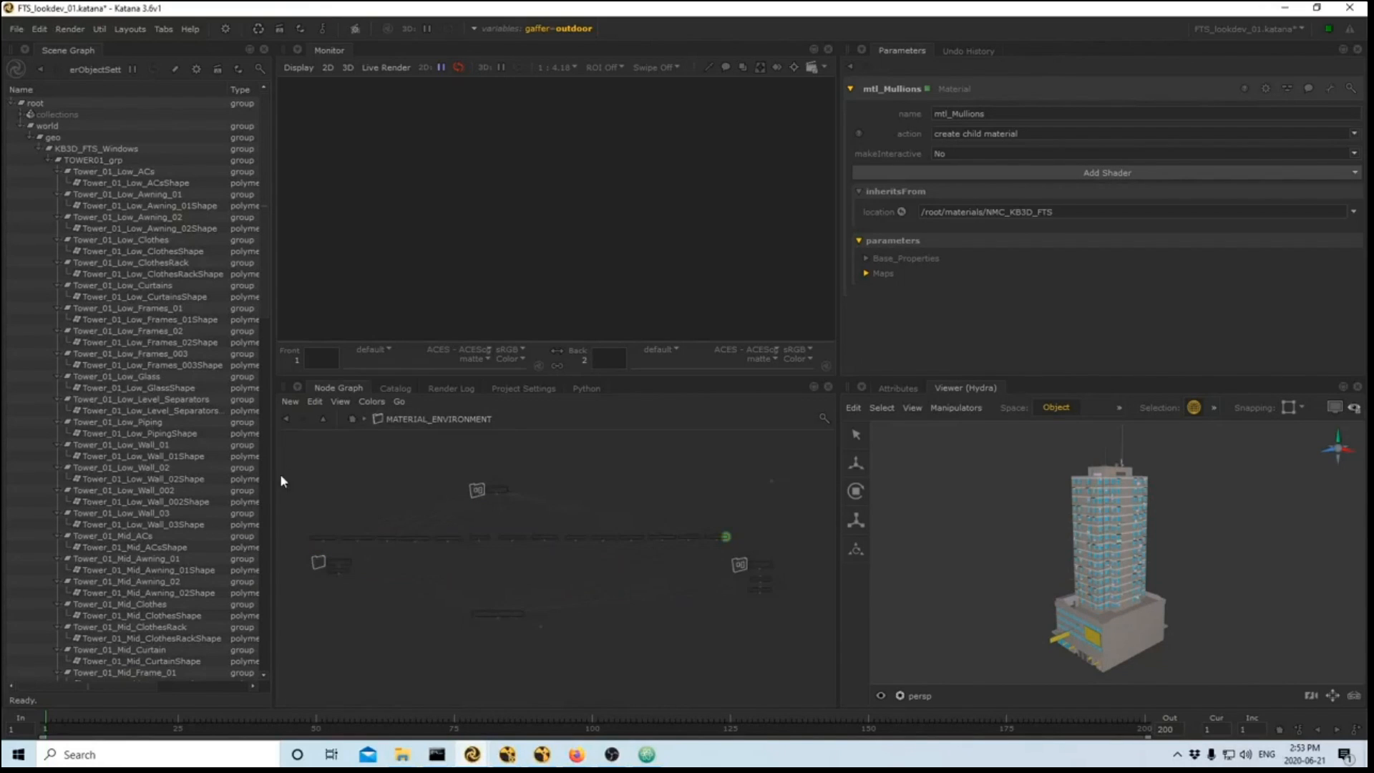
drag(292, 501, 762, 545)
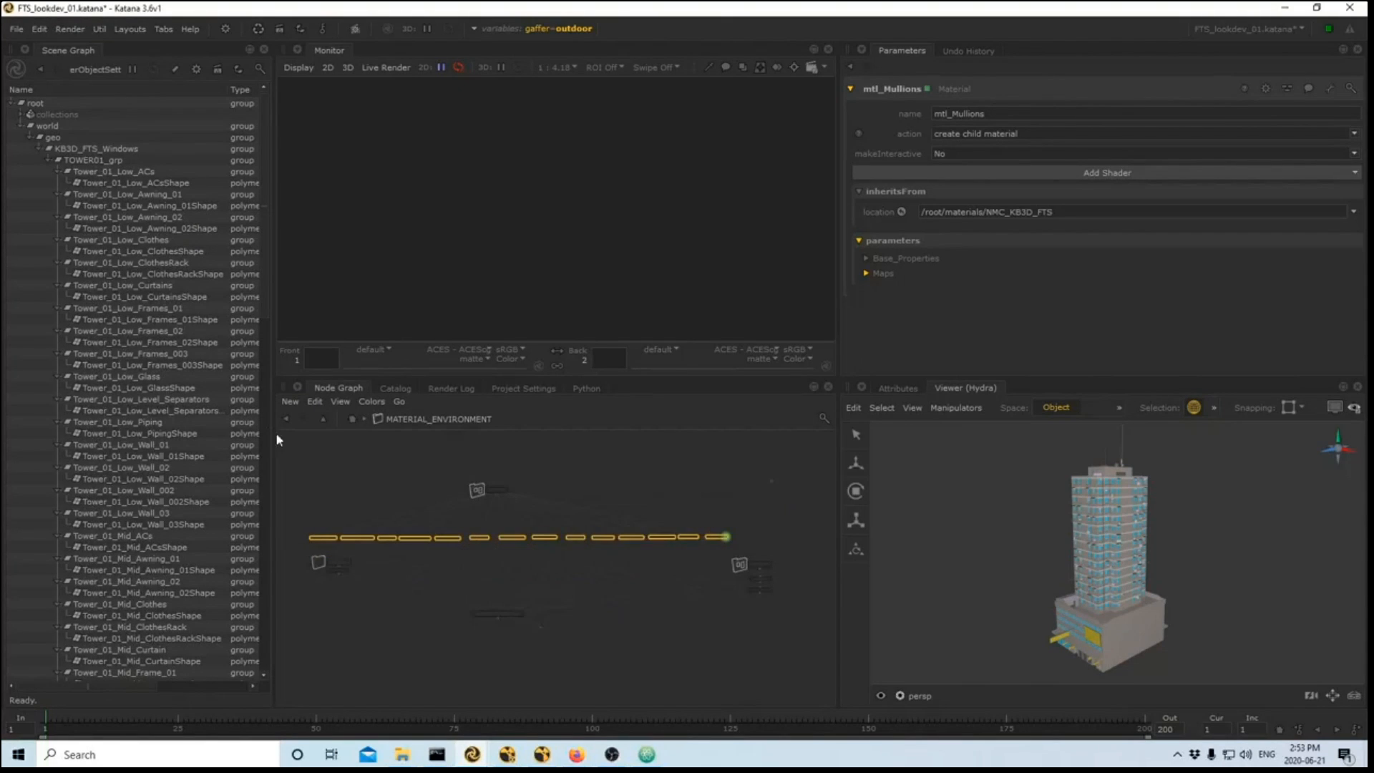
drag(285, 446, 787, 553)
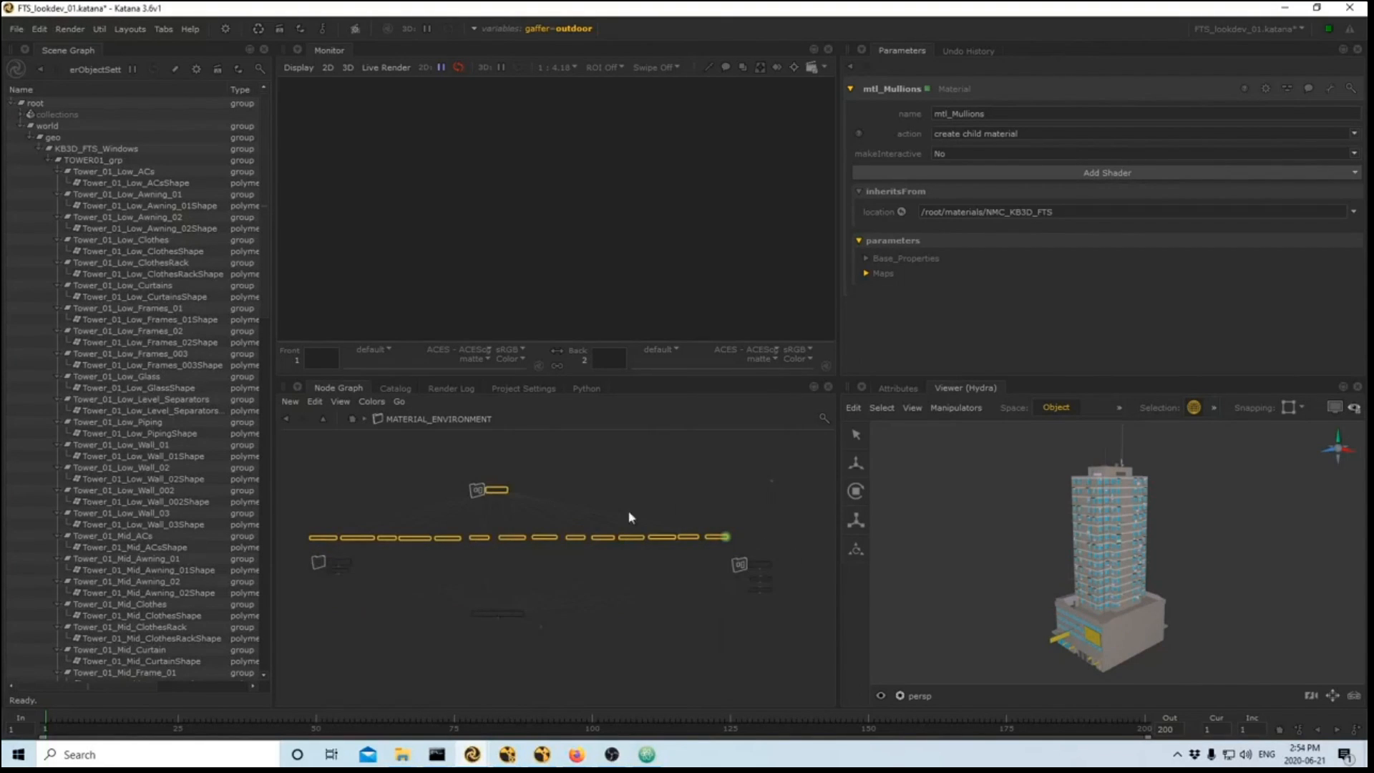
- Expand the scene's collections and open the MAS_FTS stack, selecting its assignments from MA_BaseMat through MA_Clothes
click(30, 114)
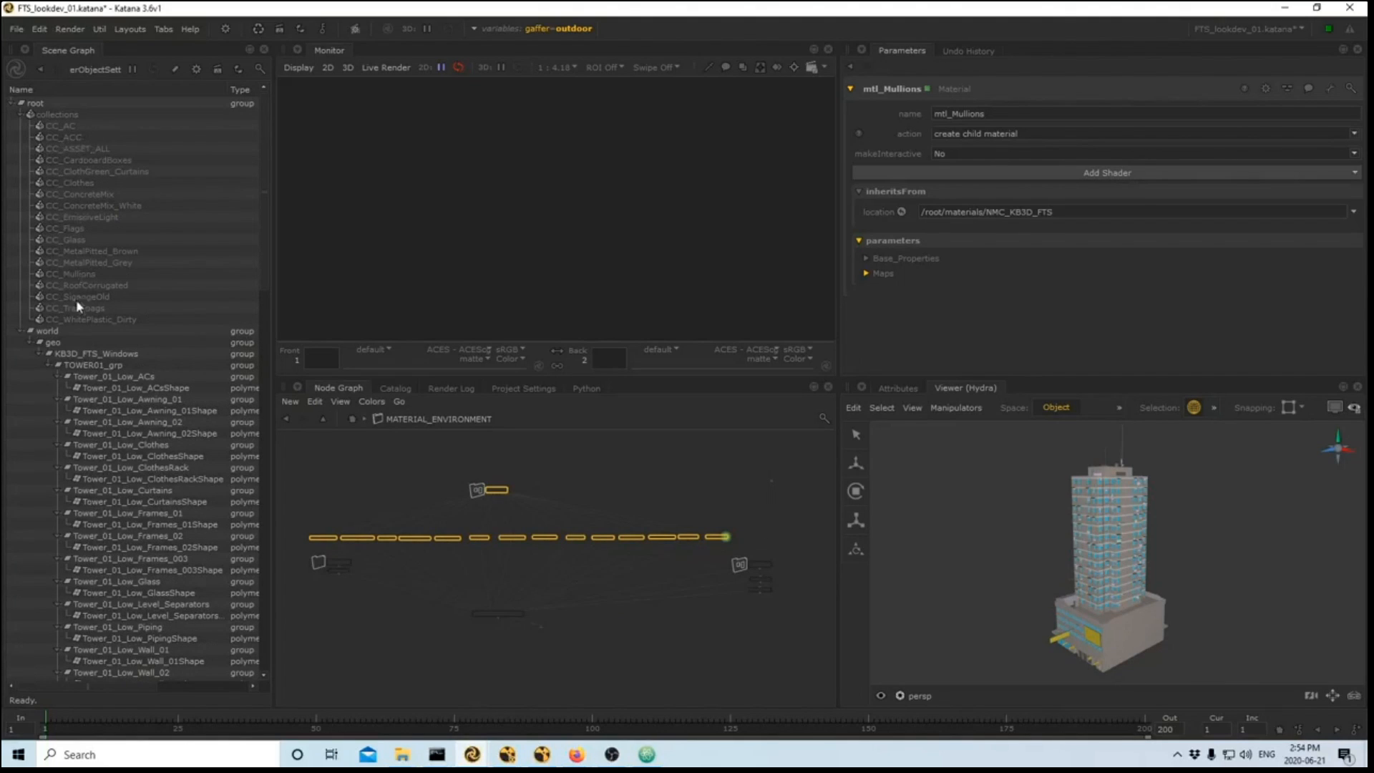
click(353, 421)
scroll(554, 612, down, 3)
middle_drag(551, 611, 665, 460)
scroll(522, 567, up, 3)
click(571, 537)
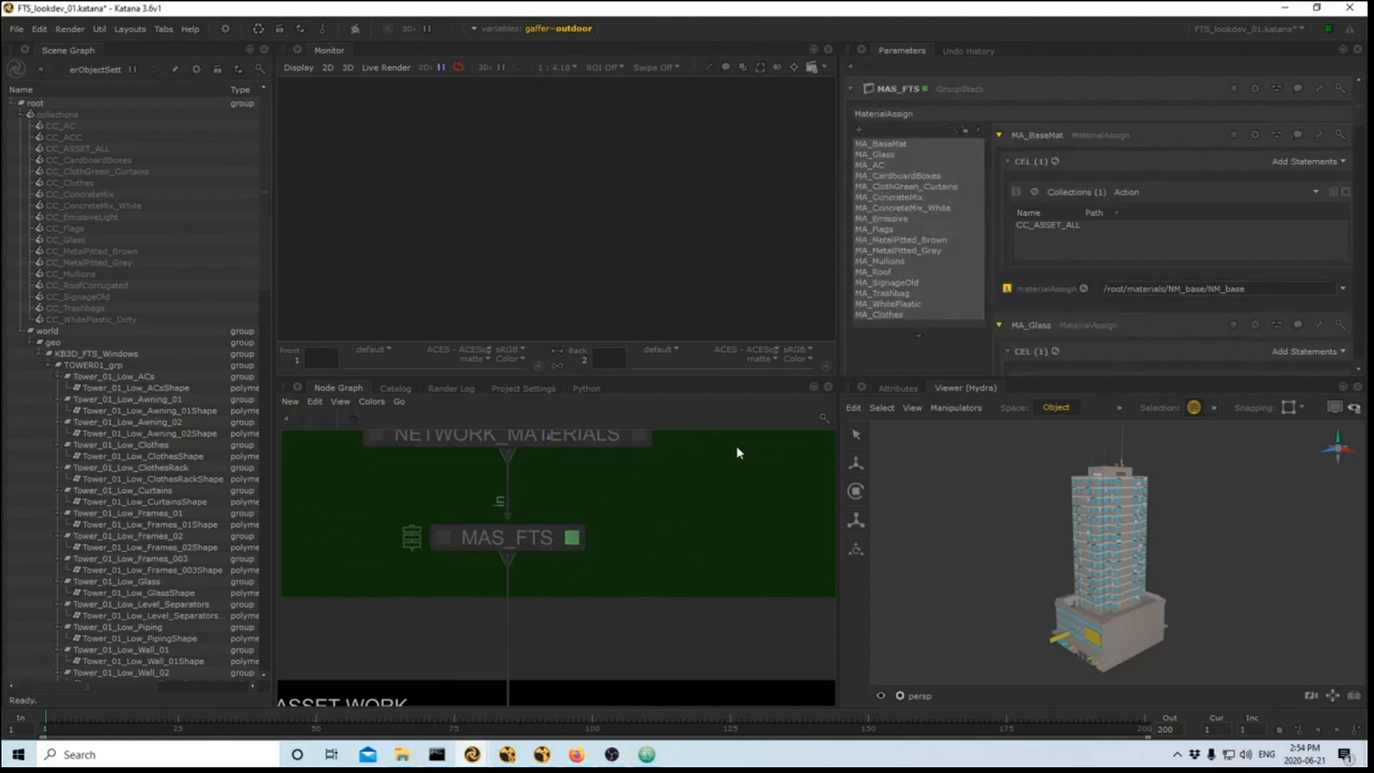
click(881, 143)
shift+click(882, 313)
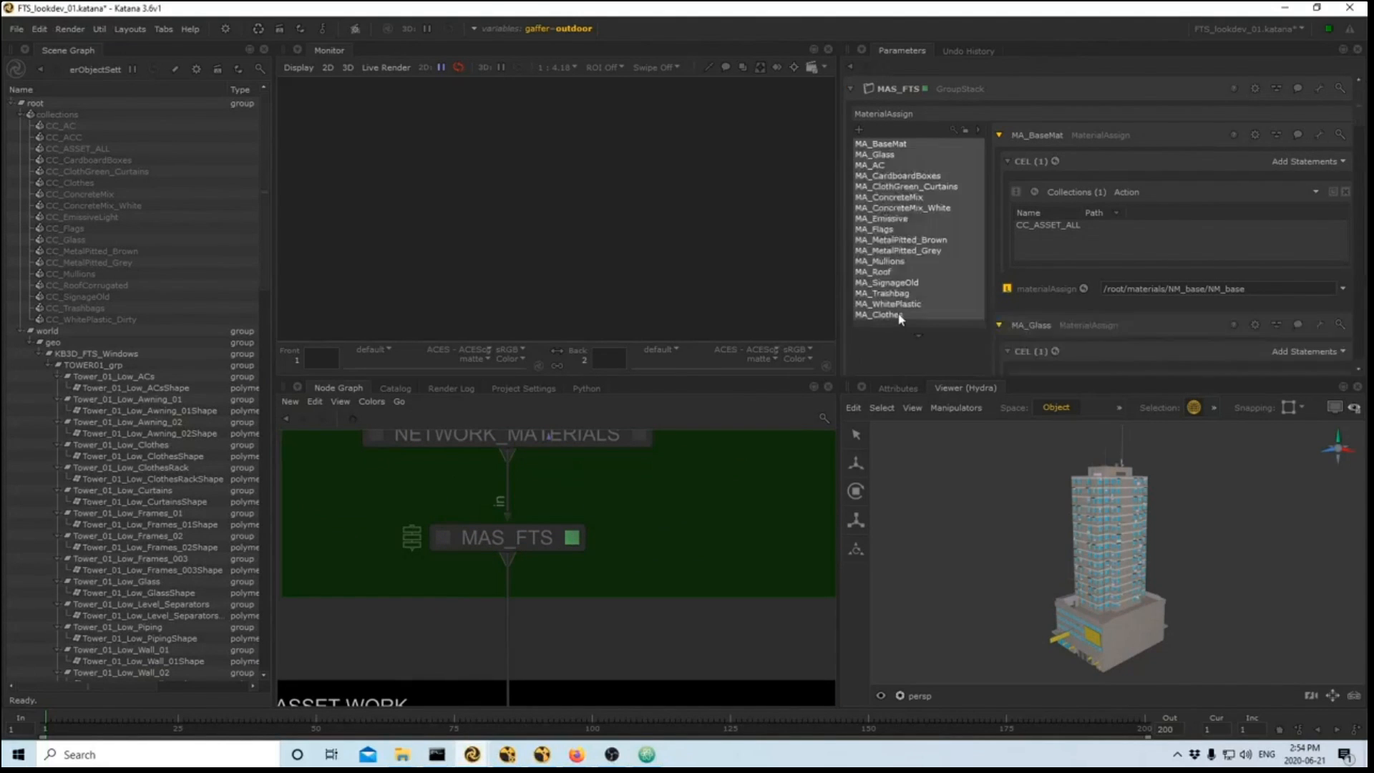
- Check the material assignments of MA_BaseMat, MA_AC, MA_CardboardBoxes and MA_ClothGreen_Curtains
click(904, 144)
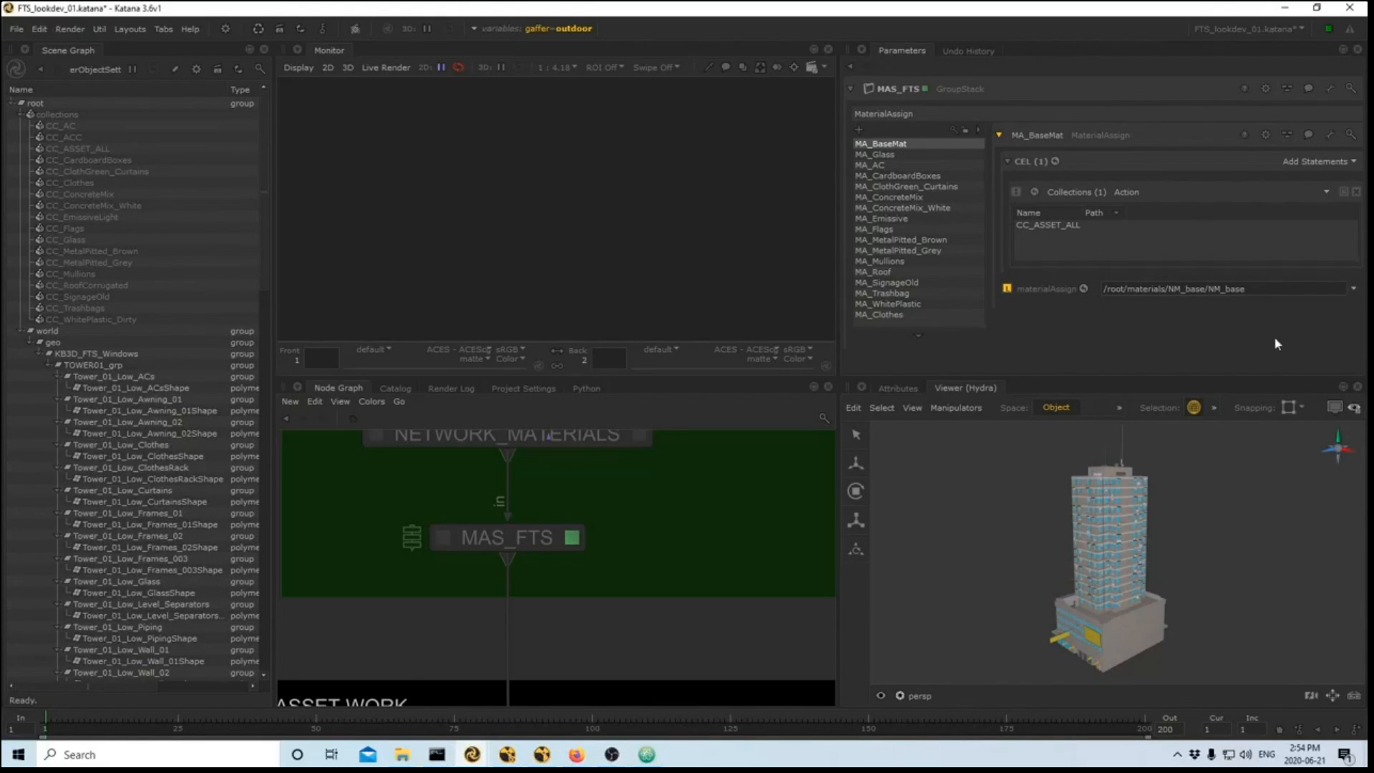
click(918, 164)
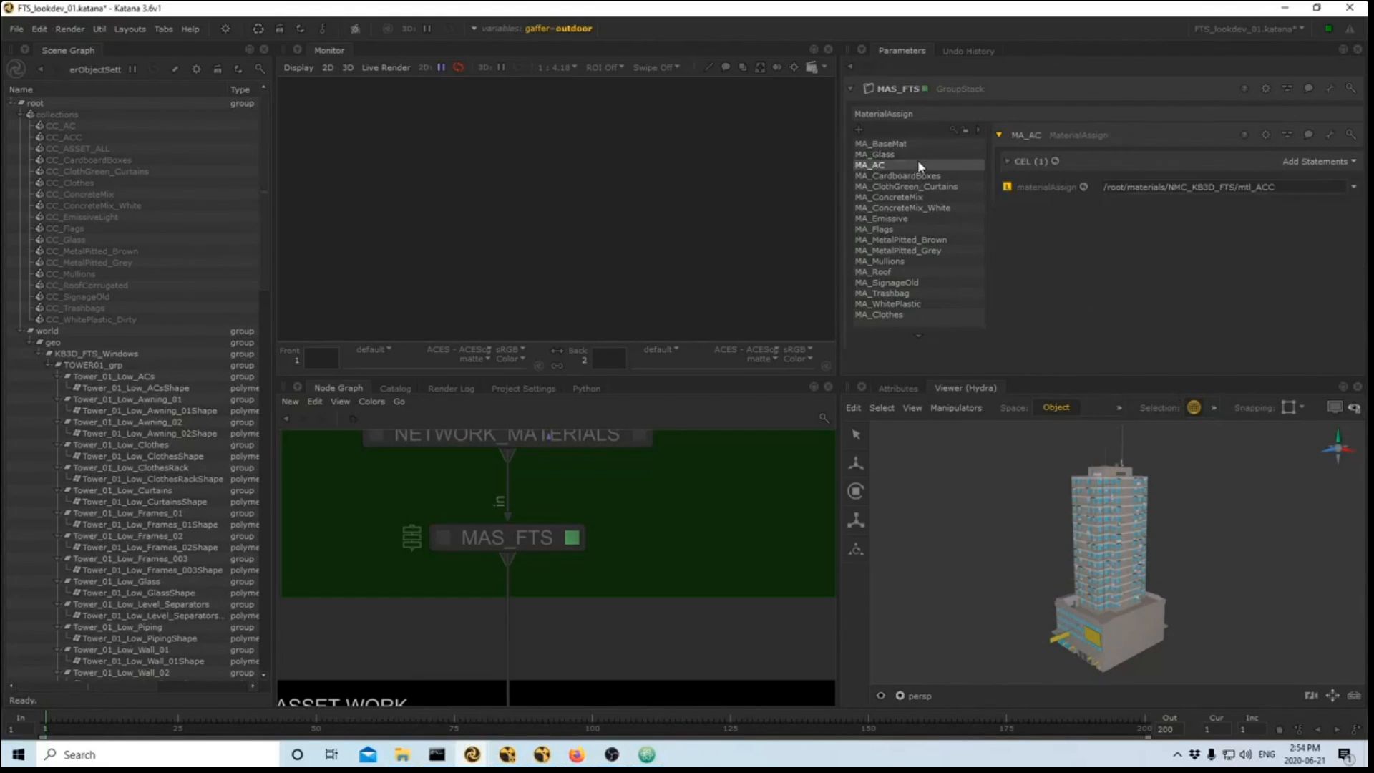
click(918, 176)
click(898, 197)
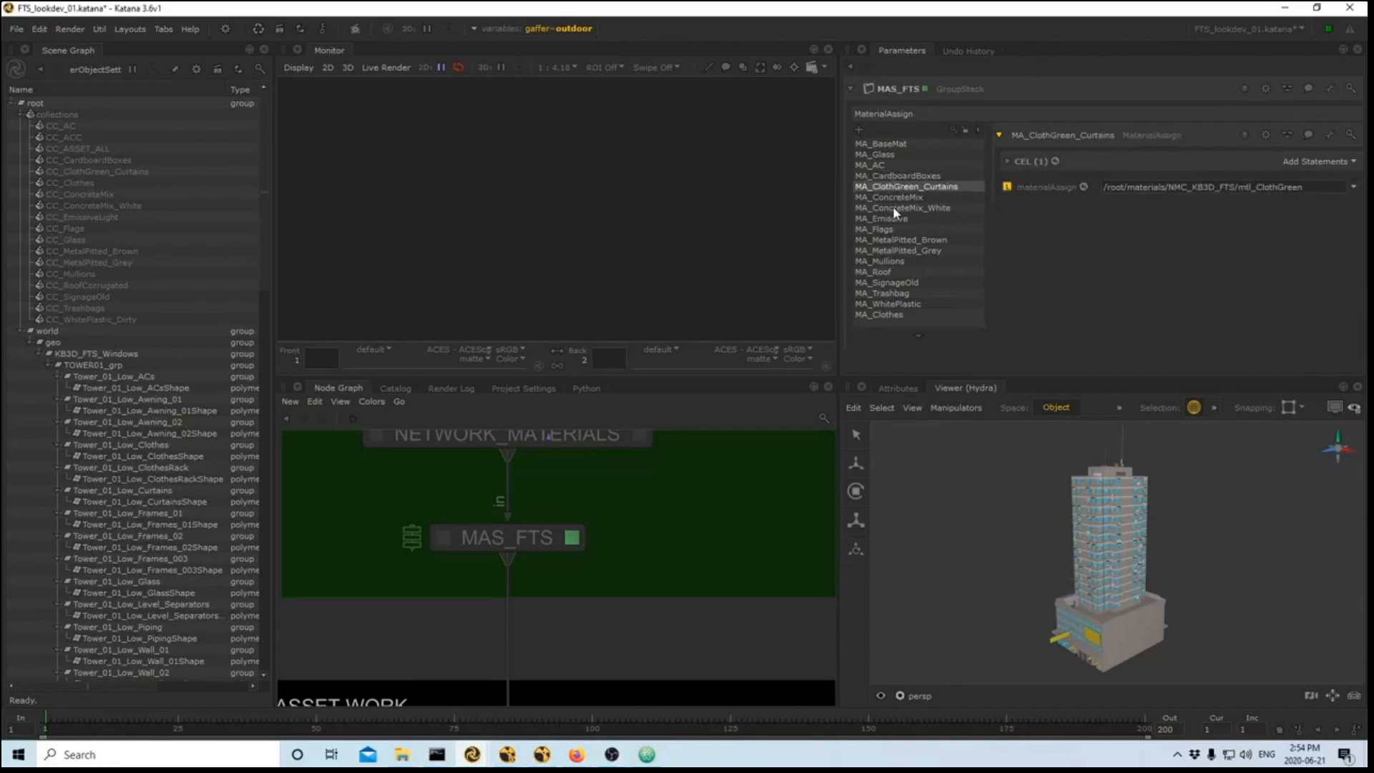
- Compare MA_ConcreteMix with MA_ConcreteMix_White and highlight the child material in the latter's materialAssign path
click(896, 208)
click(899, 197)
click(898, 208)
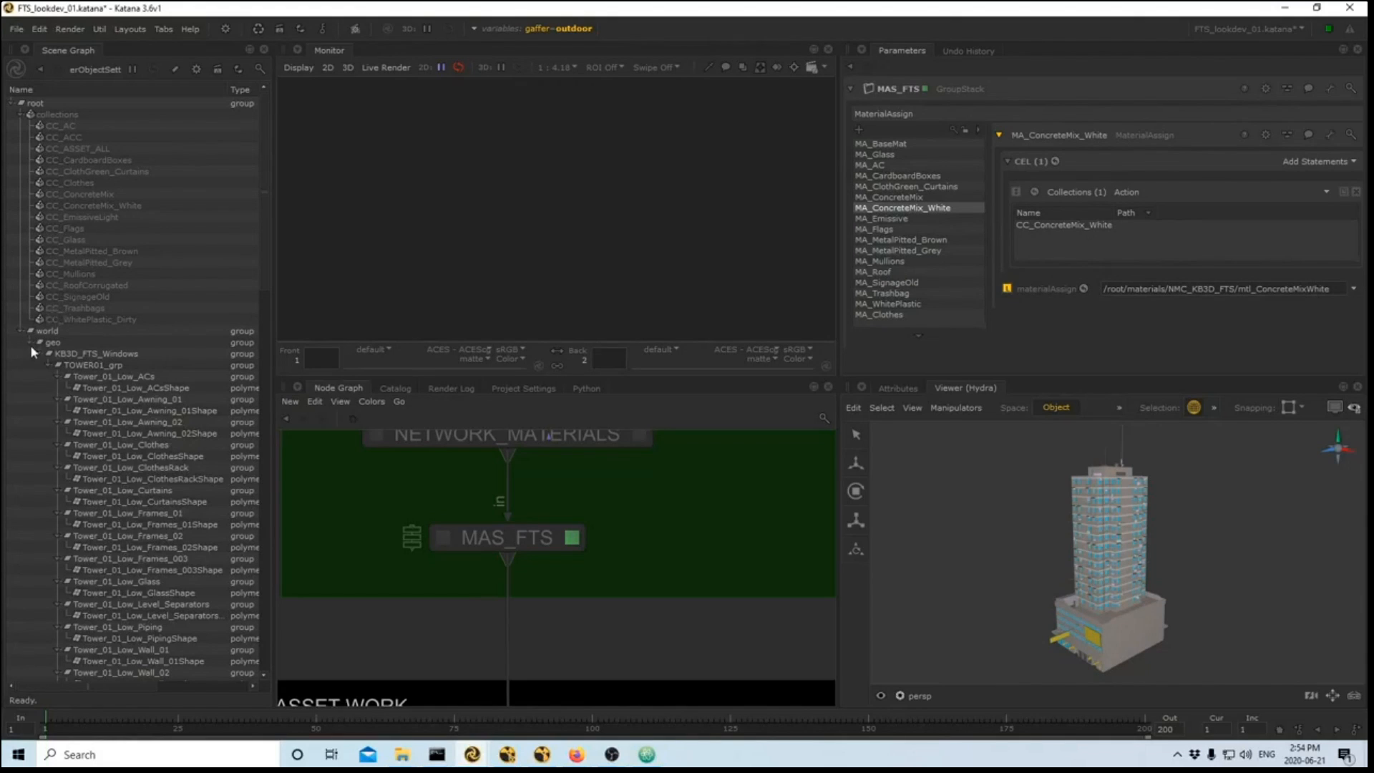
drag(1330, 289, 1229, 288)
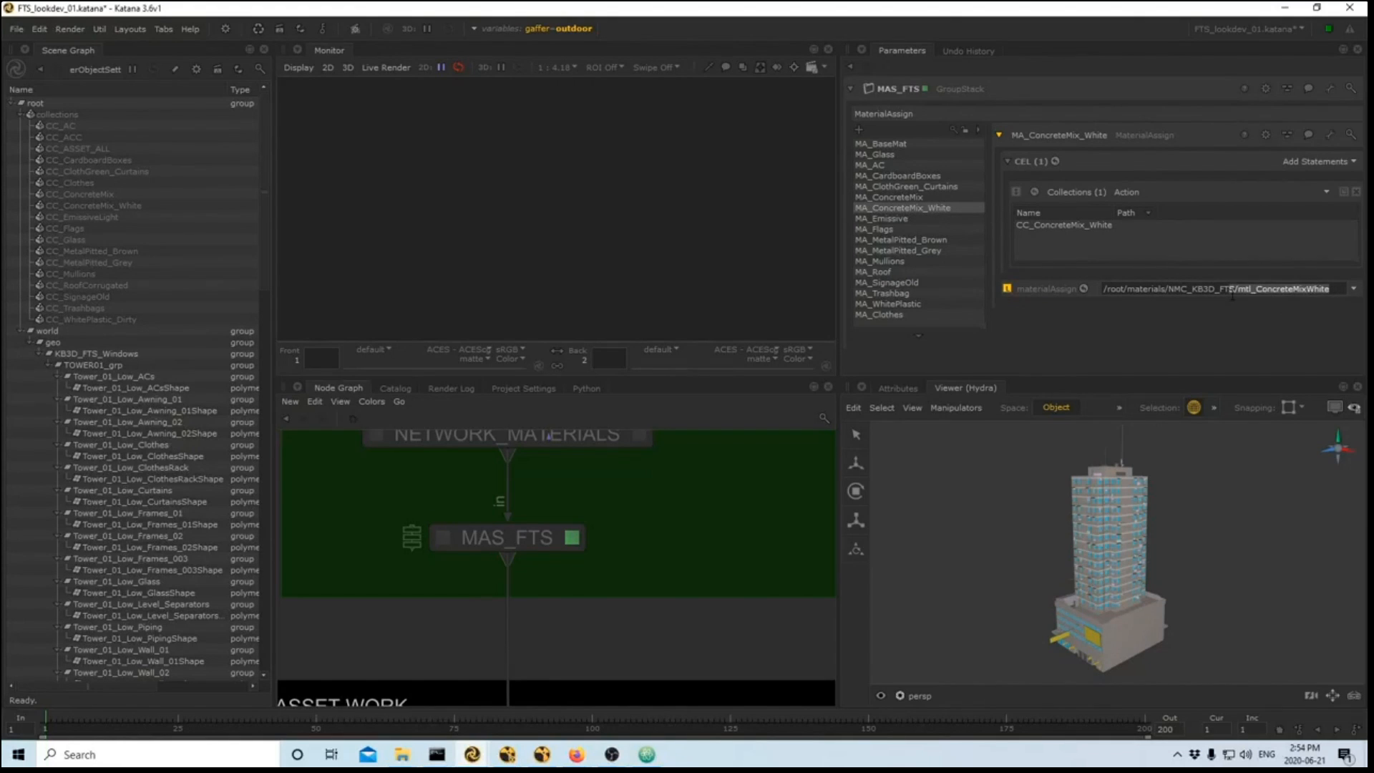
click(1174, 307)
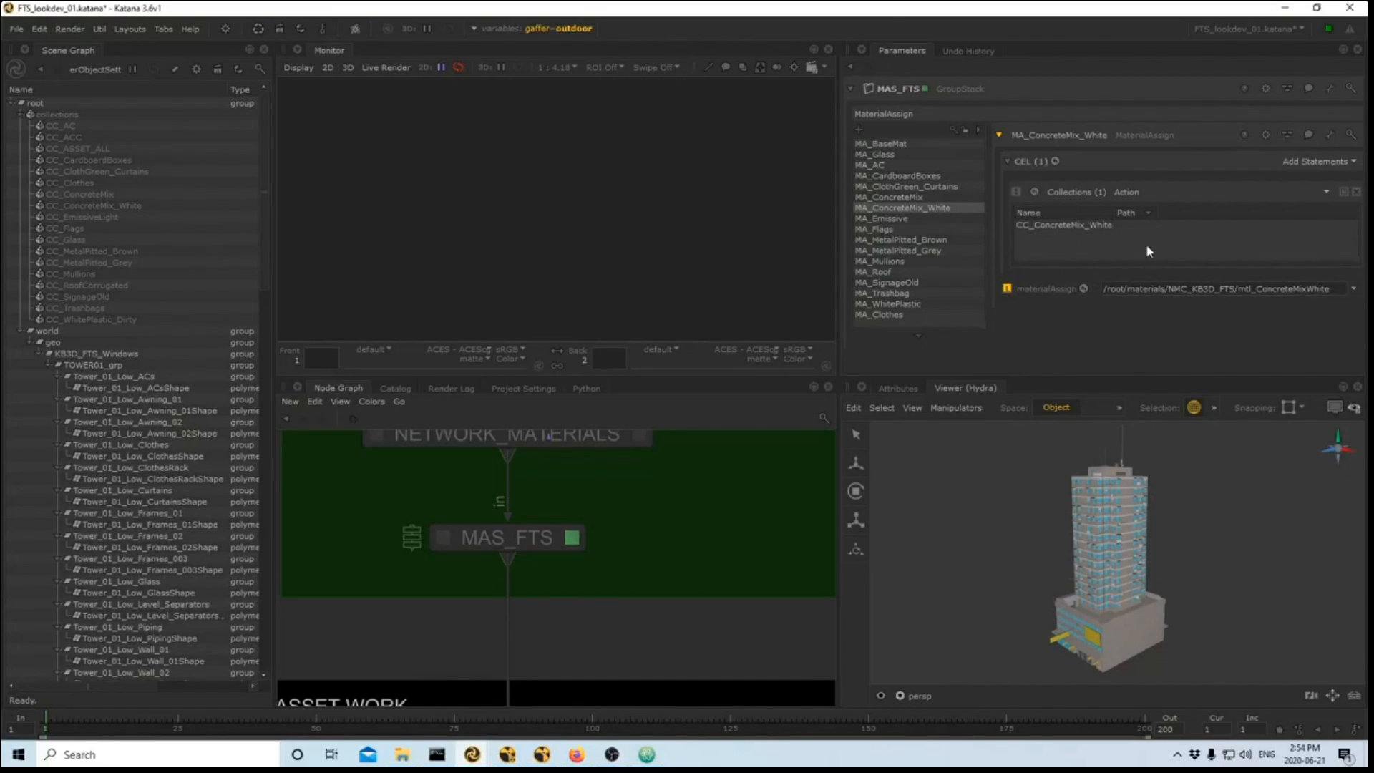
- Check the Max_MaterialName attribute of Tower_01_Low_CurtainsShape
click(880, 391)
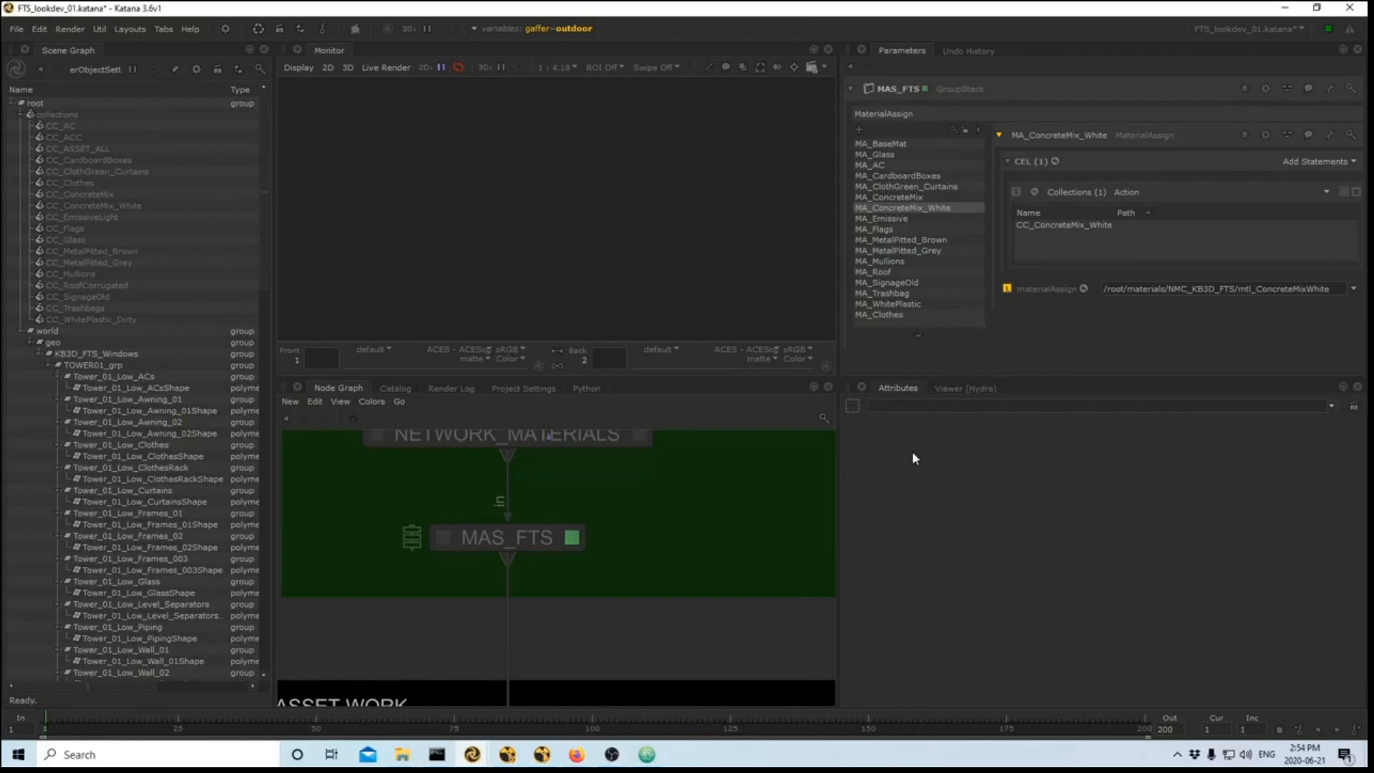
click(145, 501)
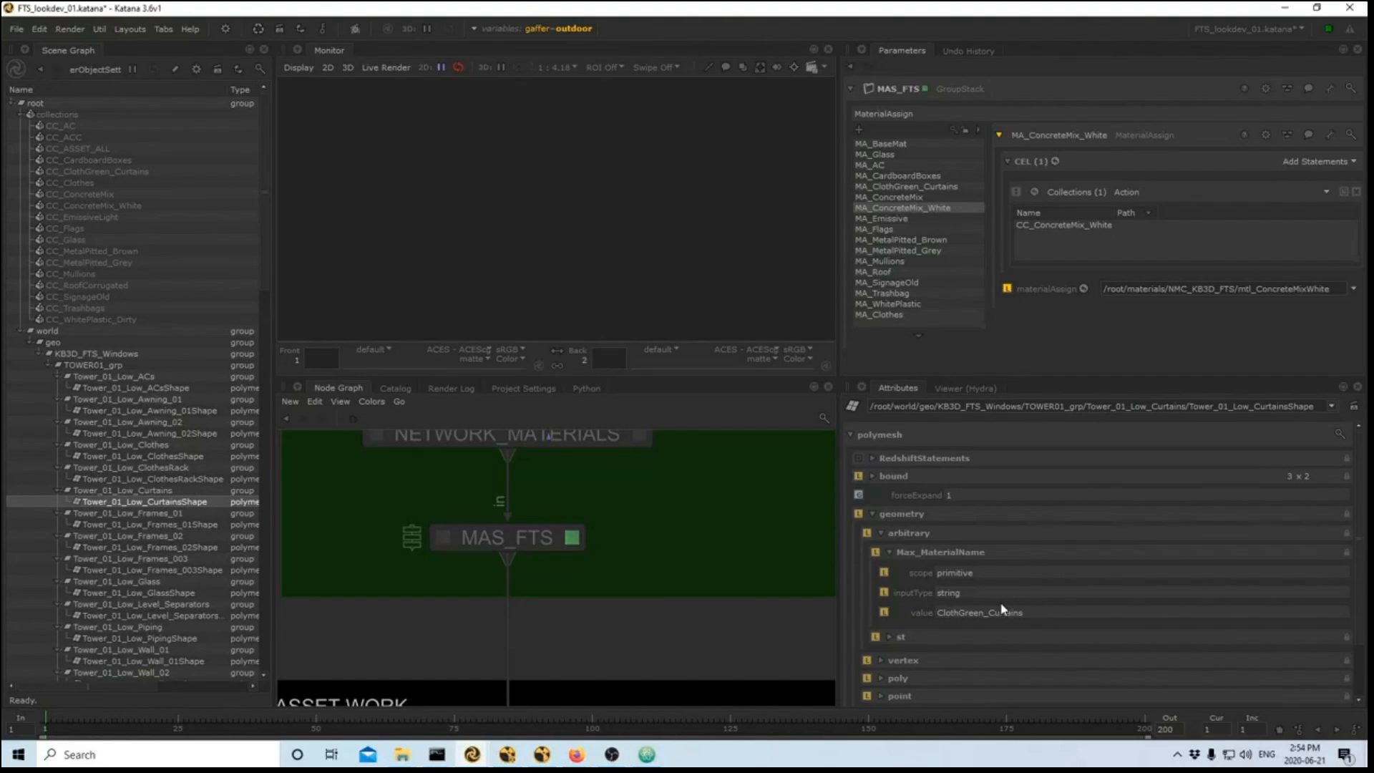
- Locate the KLF BAKE nodes and paste the script that exports one .klf per alembic into the Python console
middle_drag(572, 558, 534, 565)
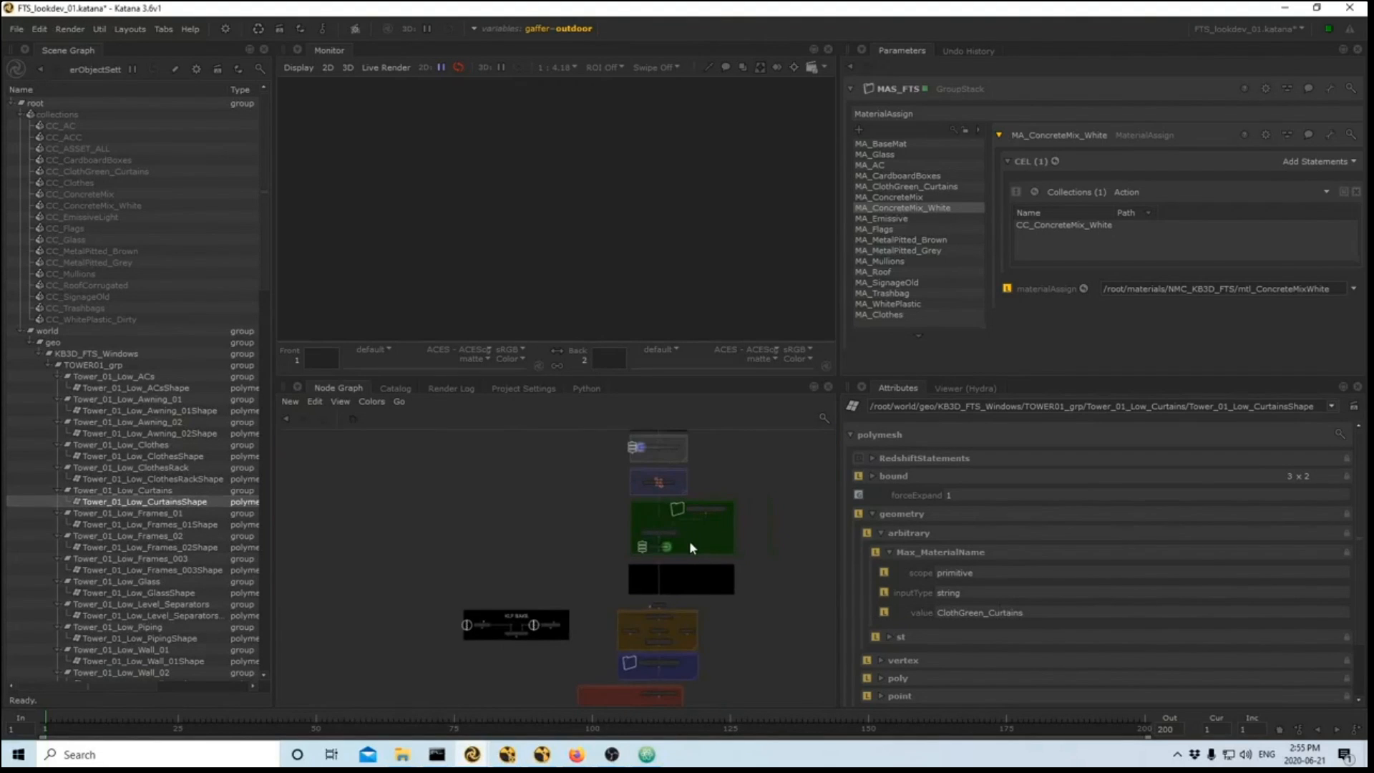
scroll(692, 548, down, 2)
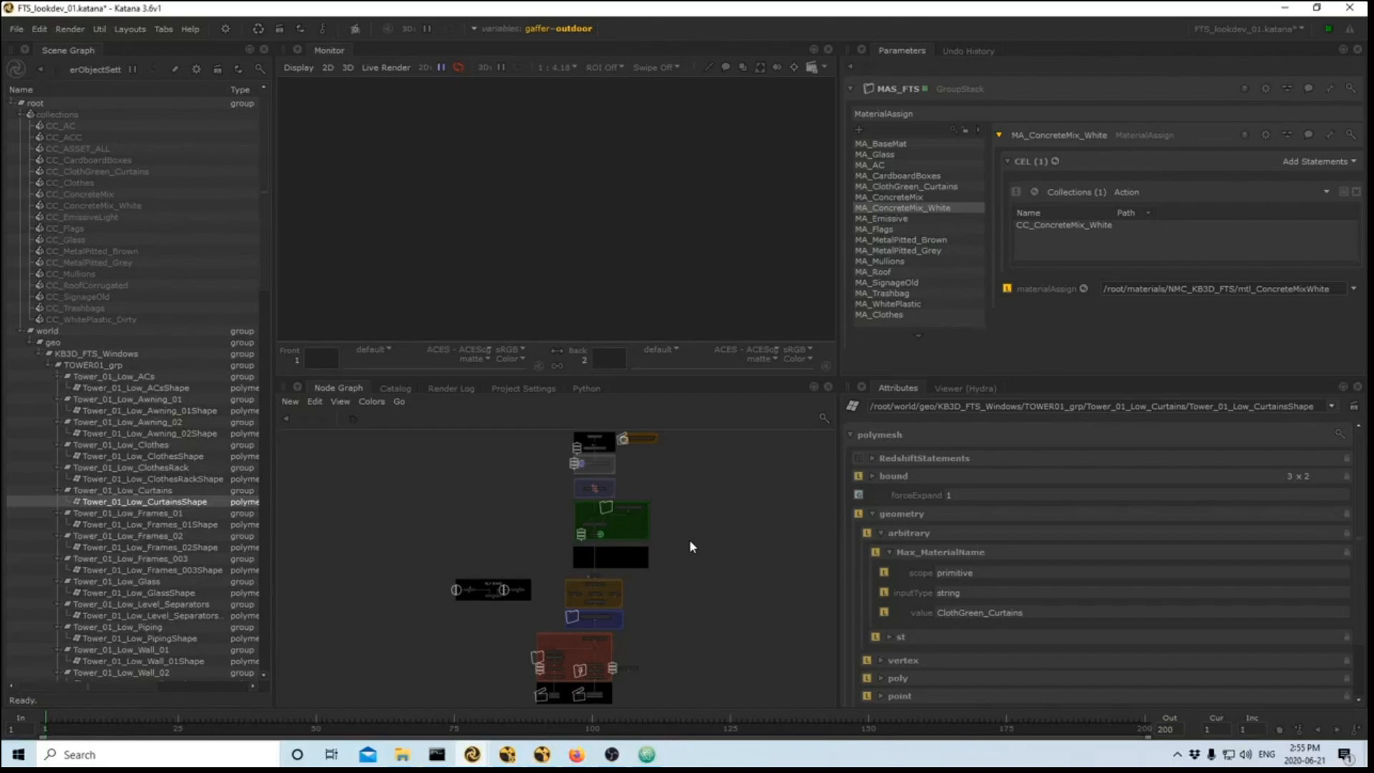
scroll(468, 625, up, 3)
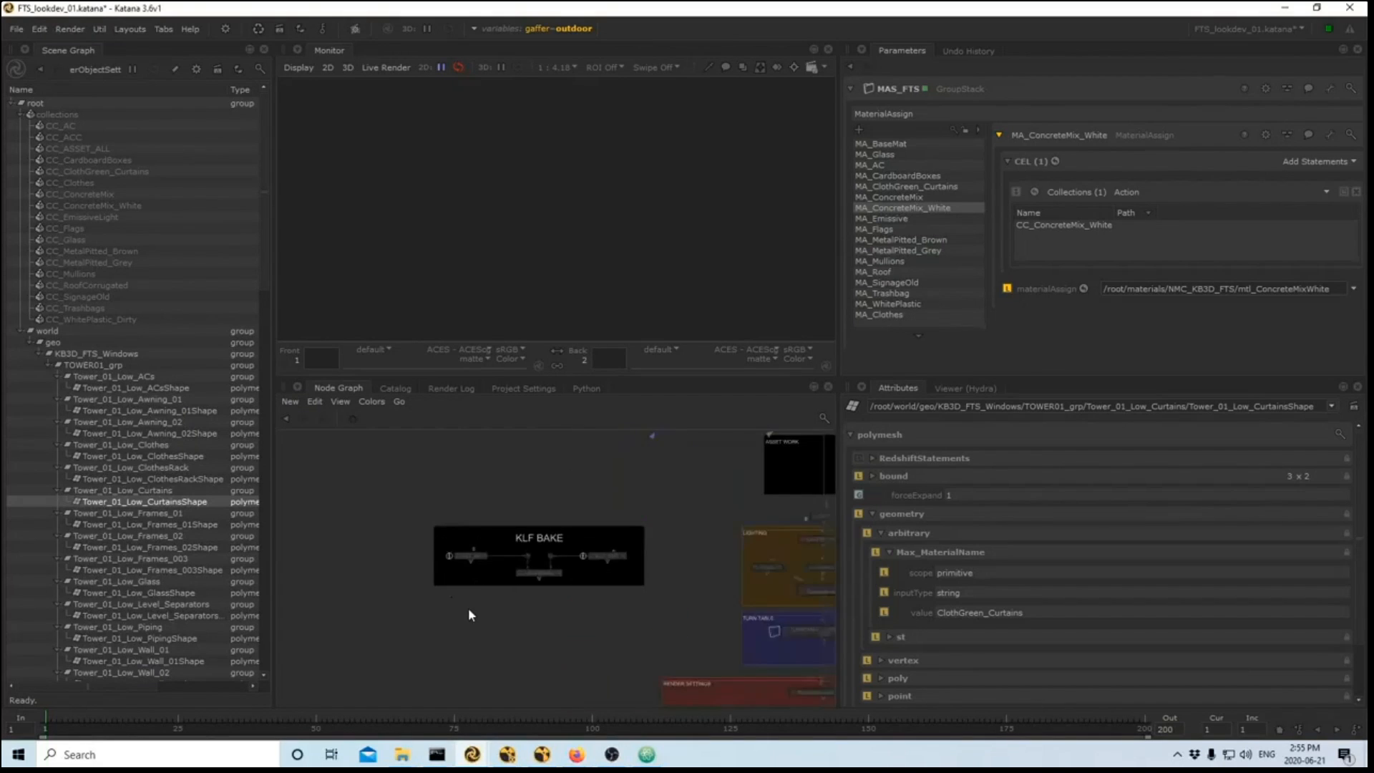
scroll(573, 603, up, 2)
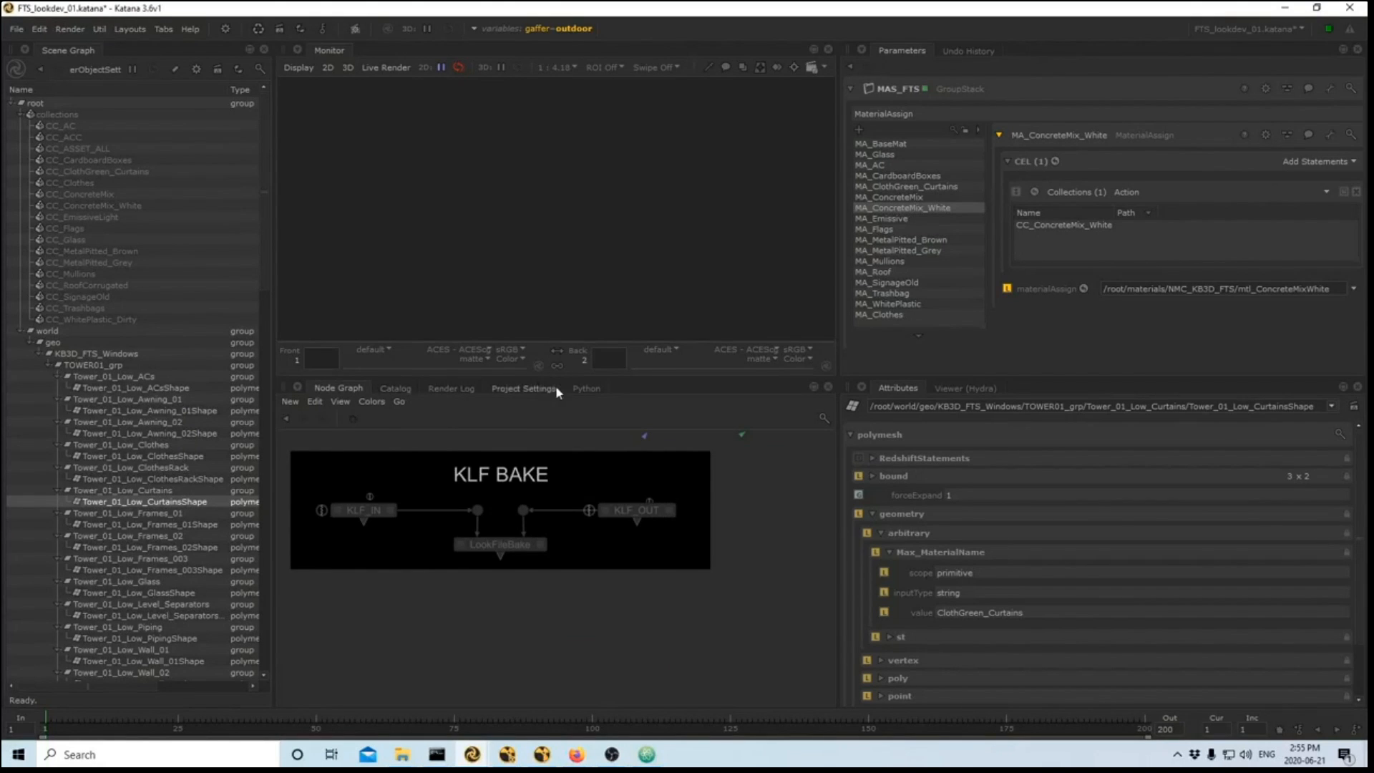
click(586, 388)
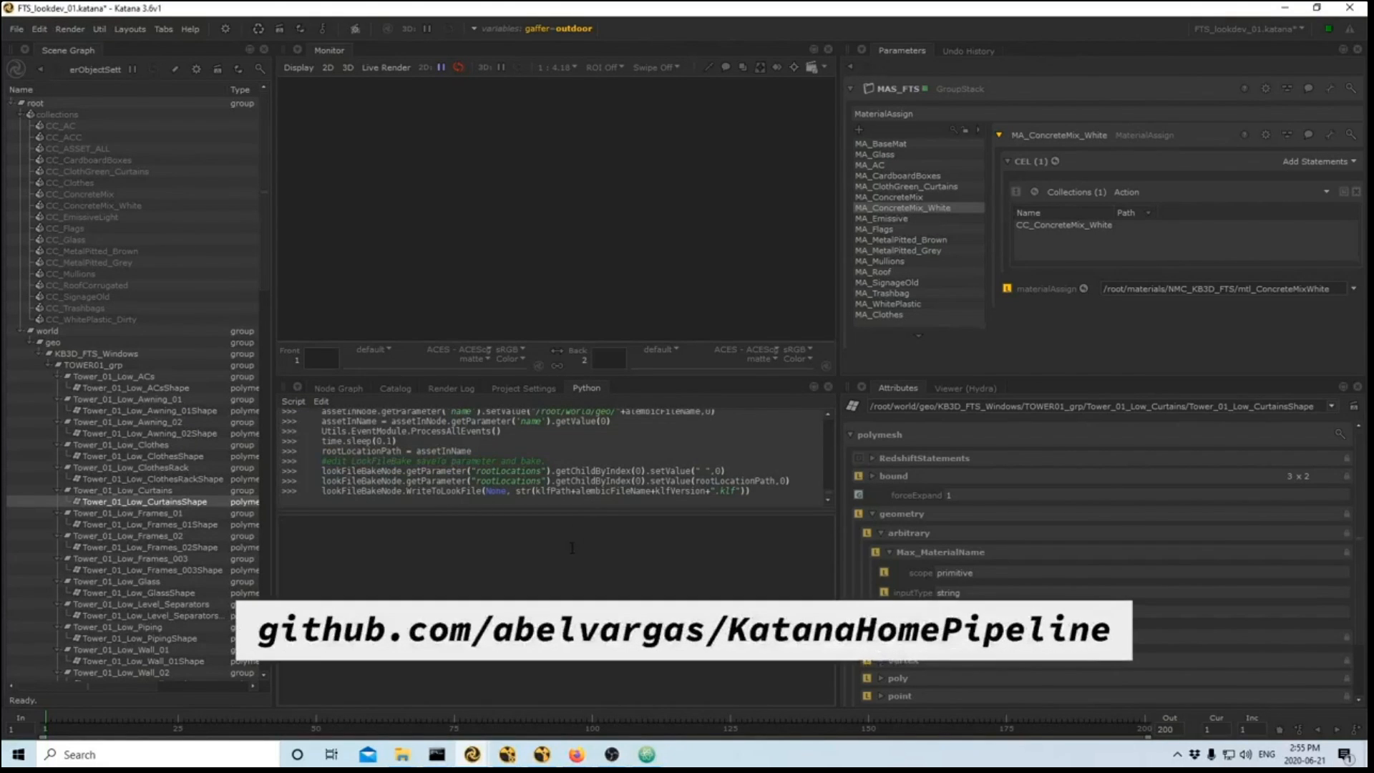
key(ctrl+v)
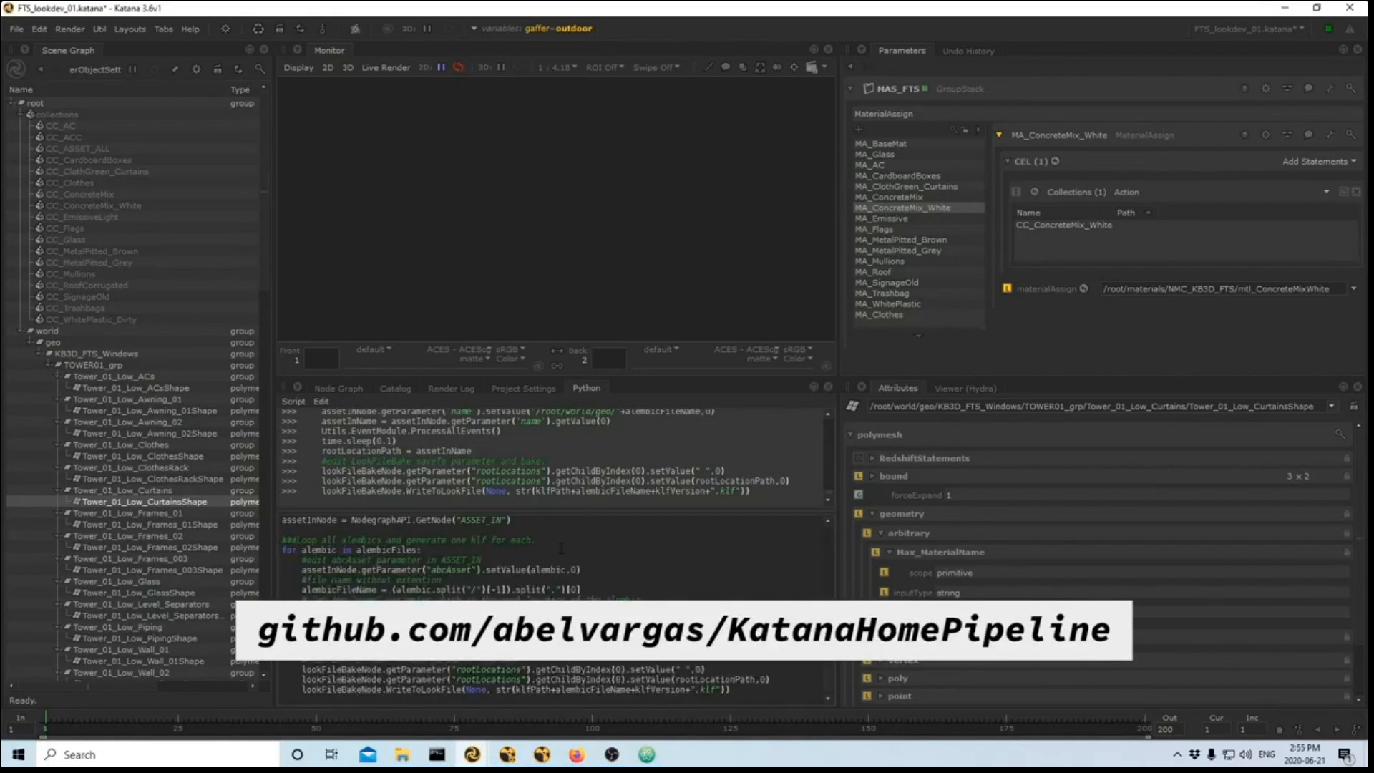
scroll(422, 547, up, 7)
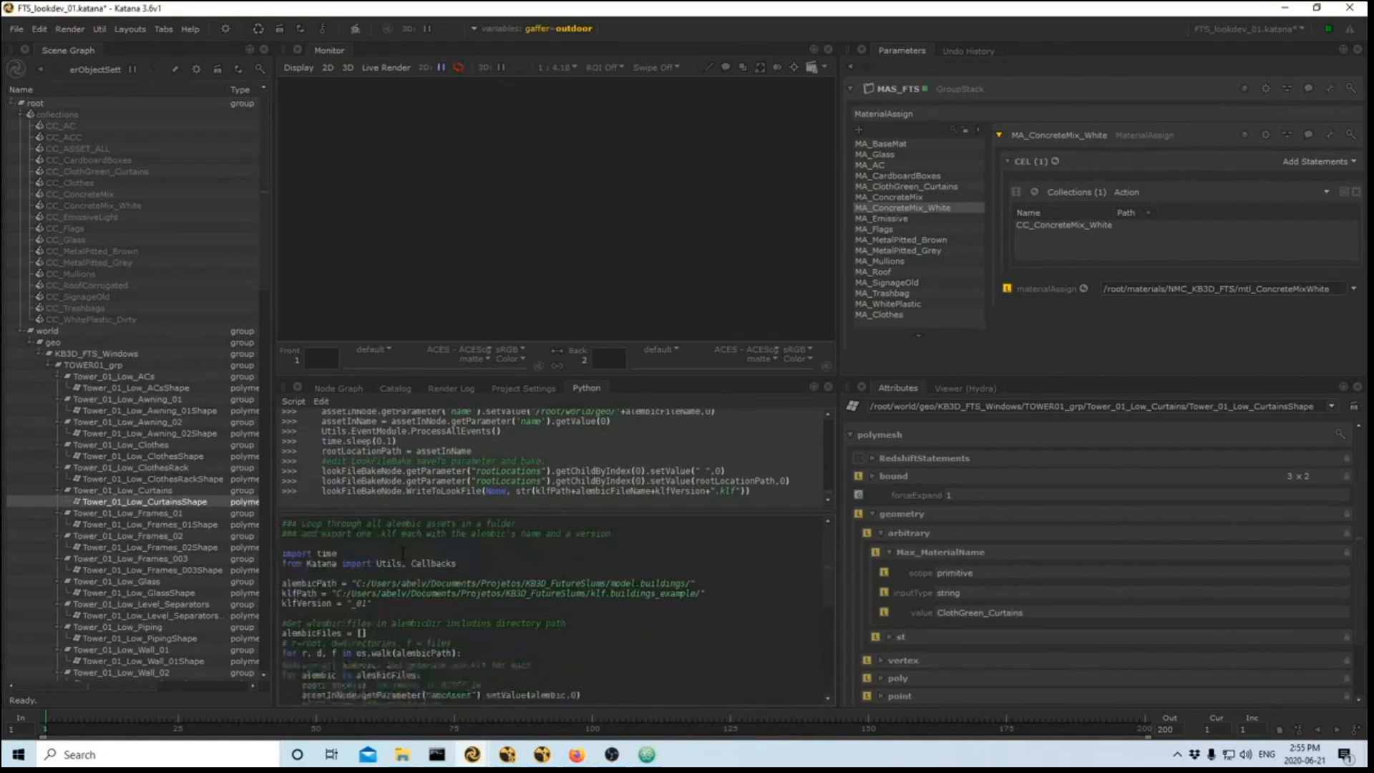
- Review the script's alembicPath and klfPath values, highlighting the model.buildings and klf.buildings_example folders
drag(352, 584, 702, 585)
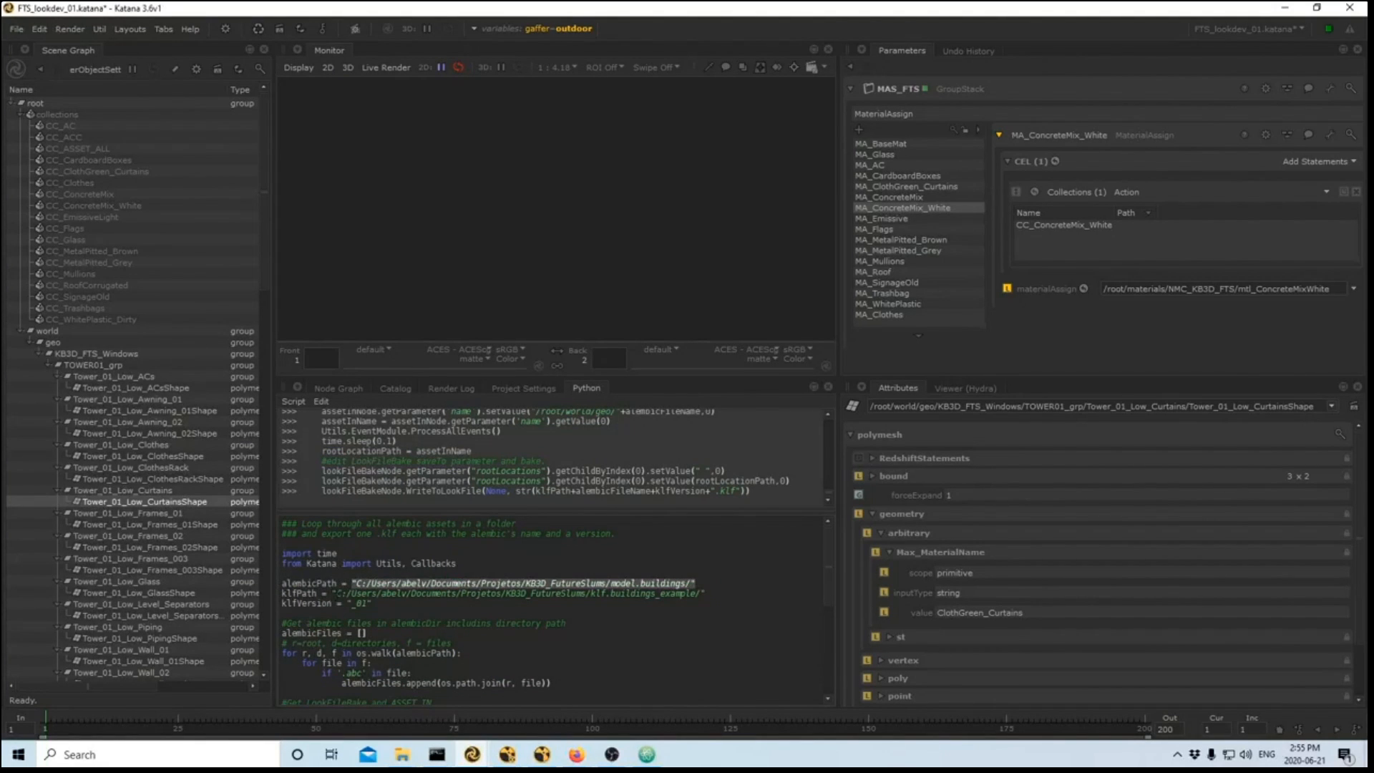
drag(335, 593, 707, 596)
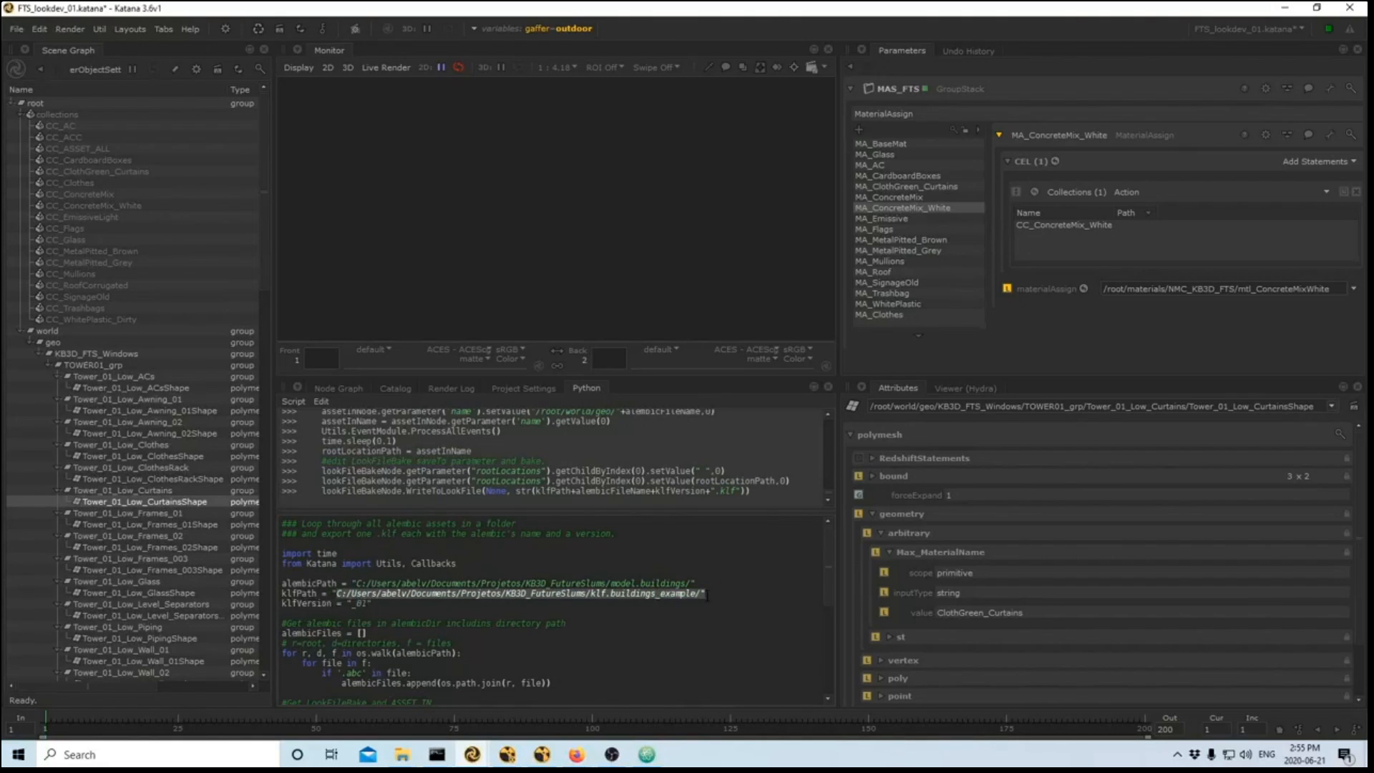
double_click(649, 594)
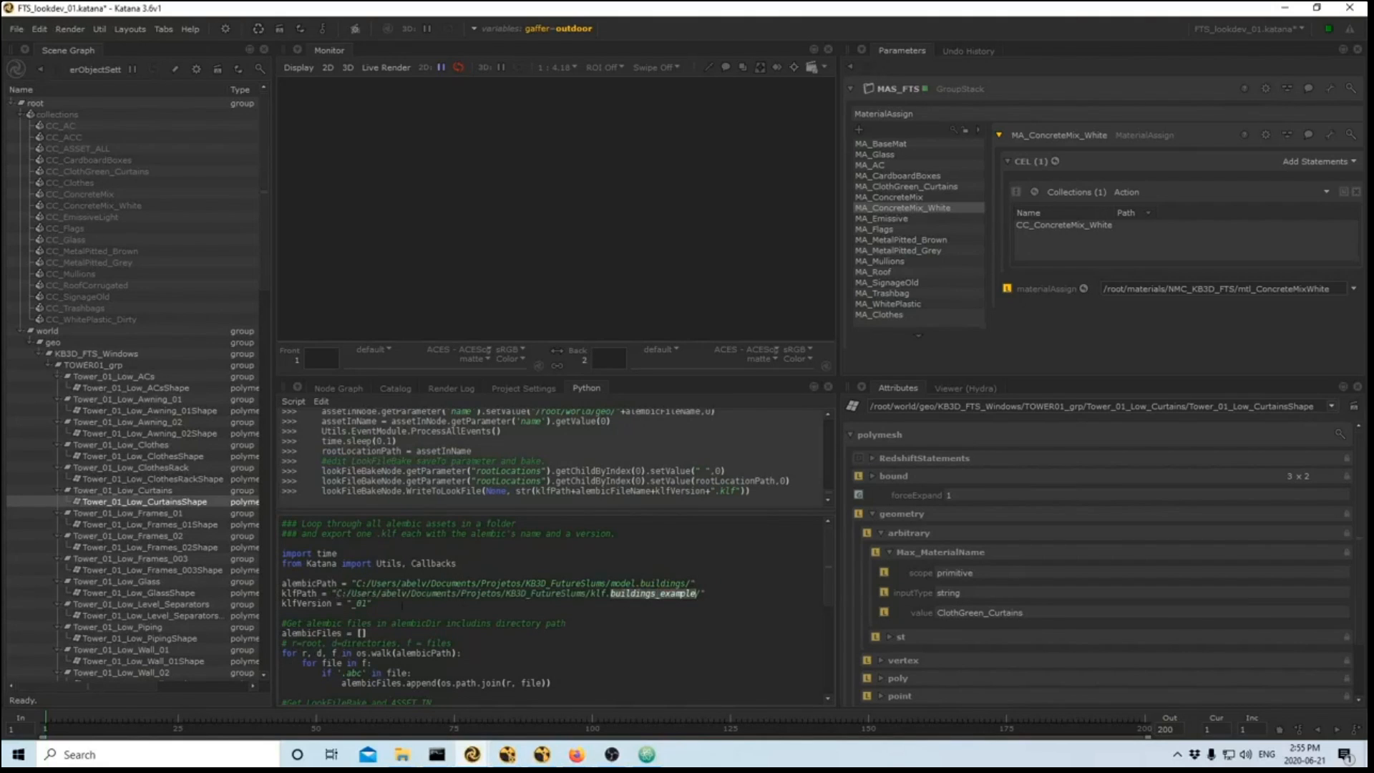
scroll(406, 612, down, 3)
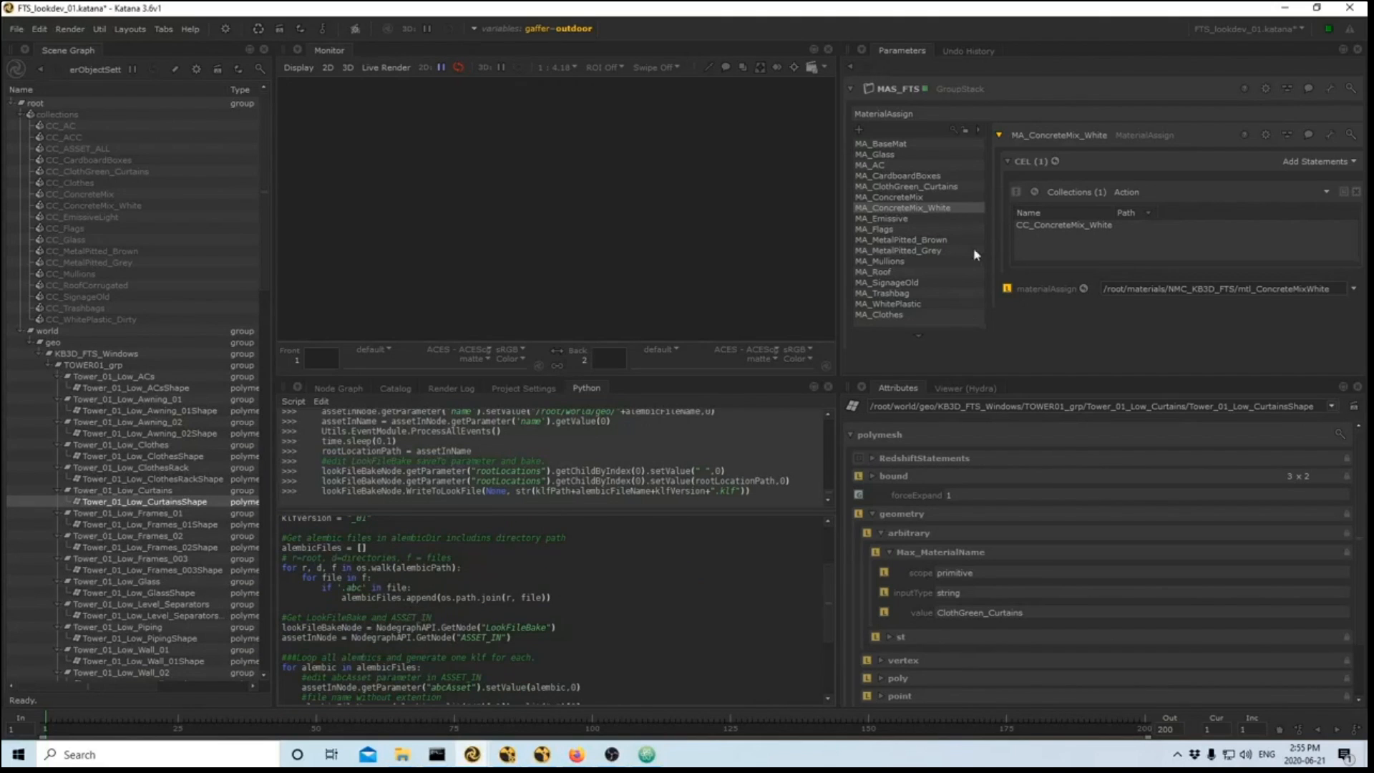
- Run the entire look-file baking script with the 3D viewer showing, and return to the node graph
click(965, 388)
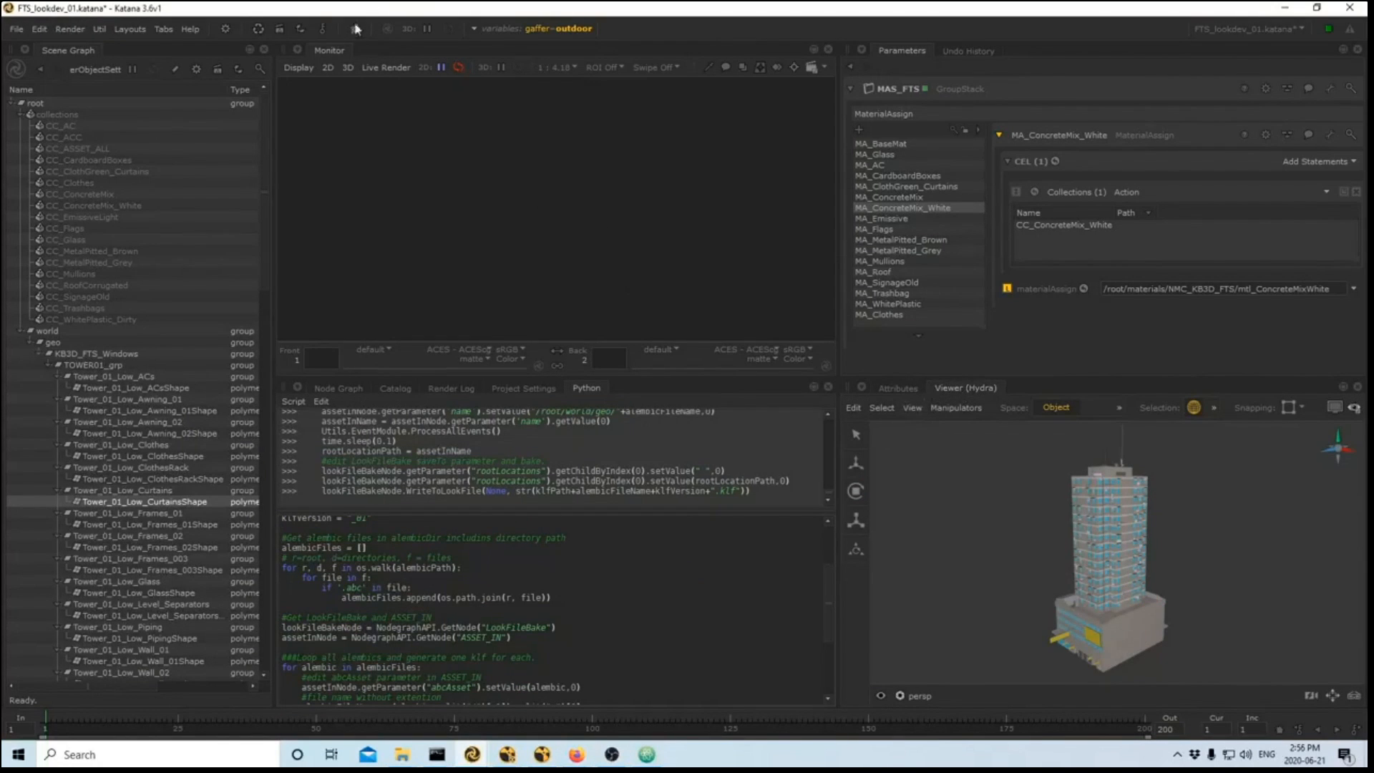
key(ctrl+a)
key(ctrl+Return)
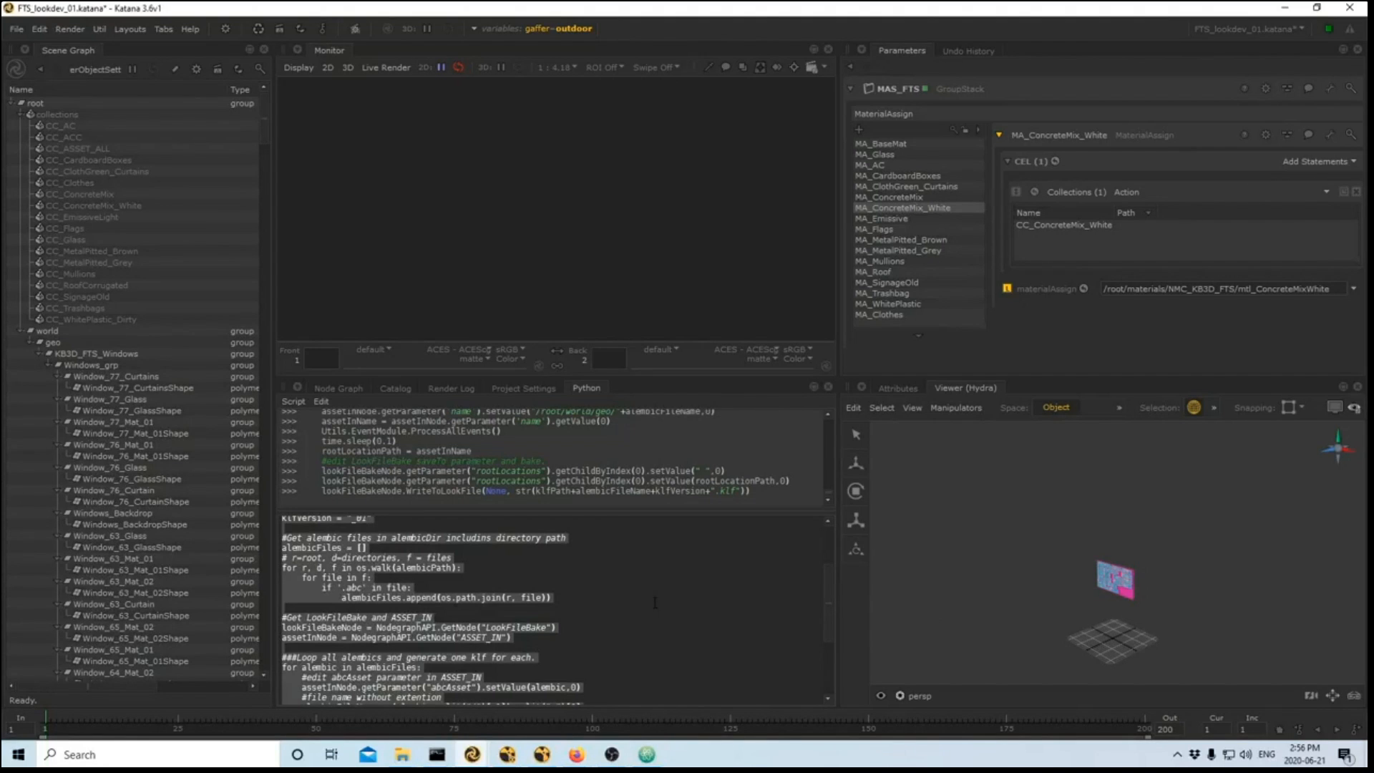
click(510, 388)
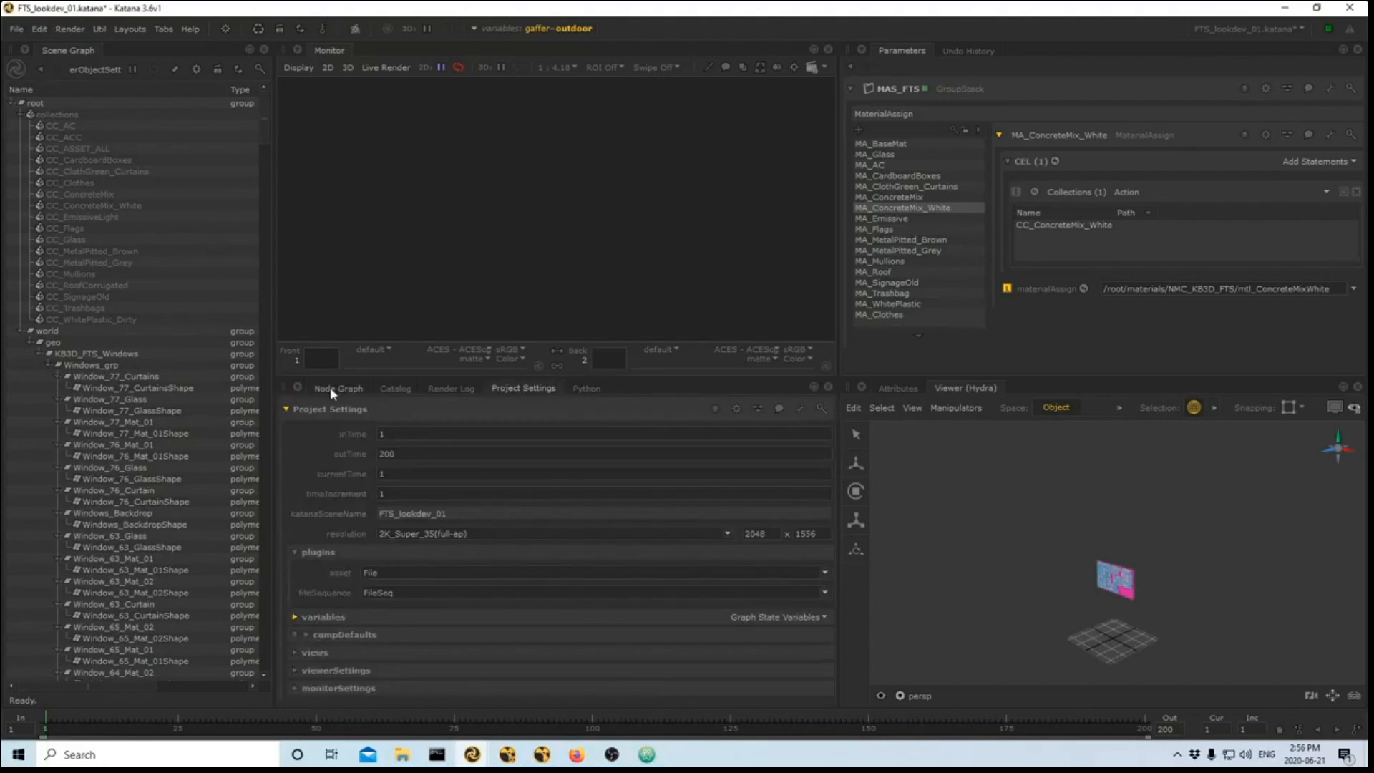
click(333, 388)
- In the FSU_layout_10 node graph, set the shot variable to Shot01 and expand the world's geo group in the scene graph
key(a)
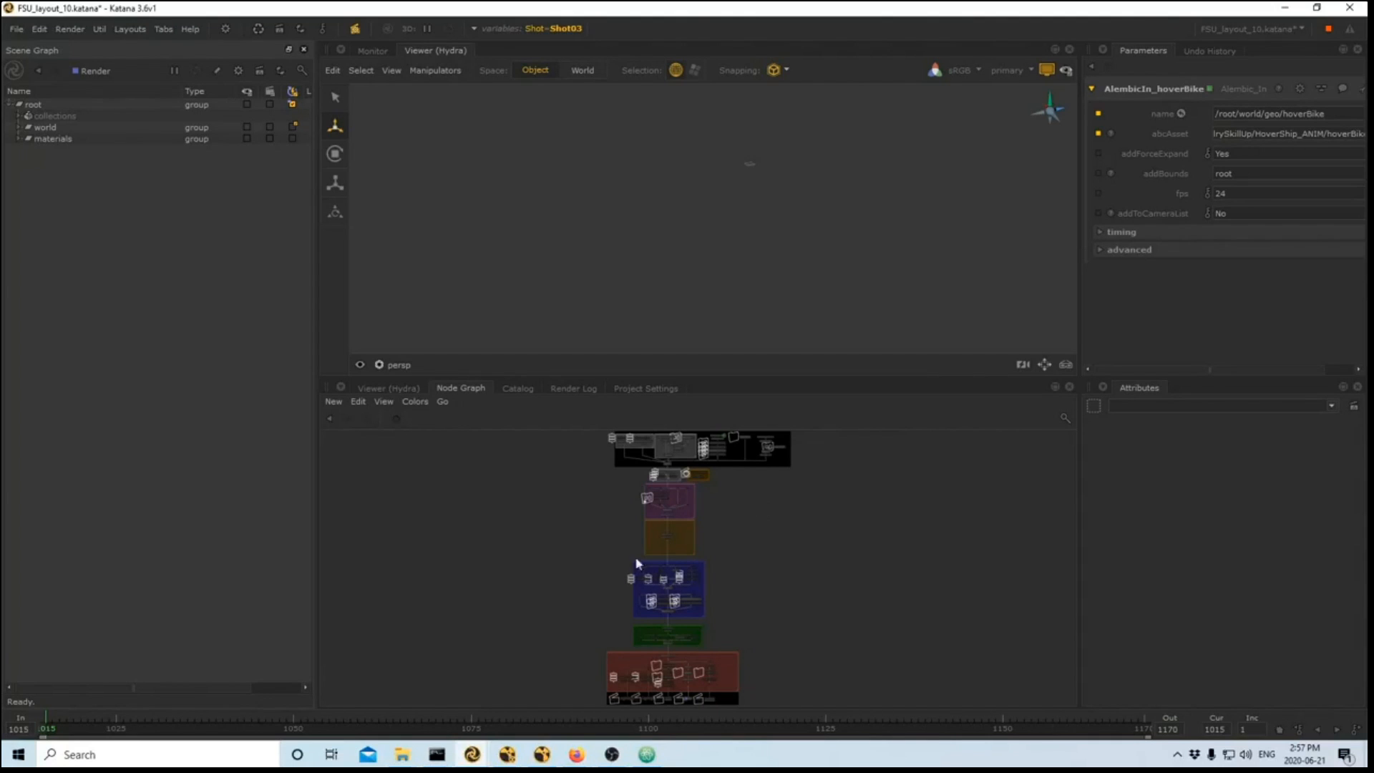
middle_drag(614, 577, 613, 659)
scroll(613, 528, up, 10)
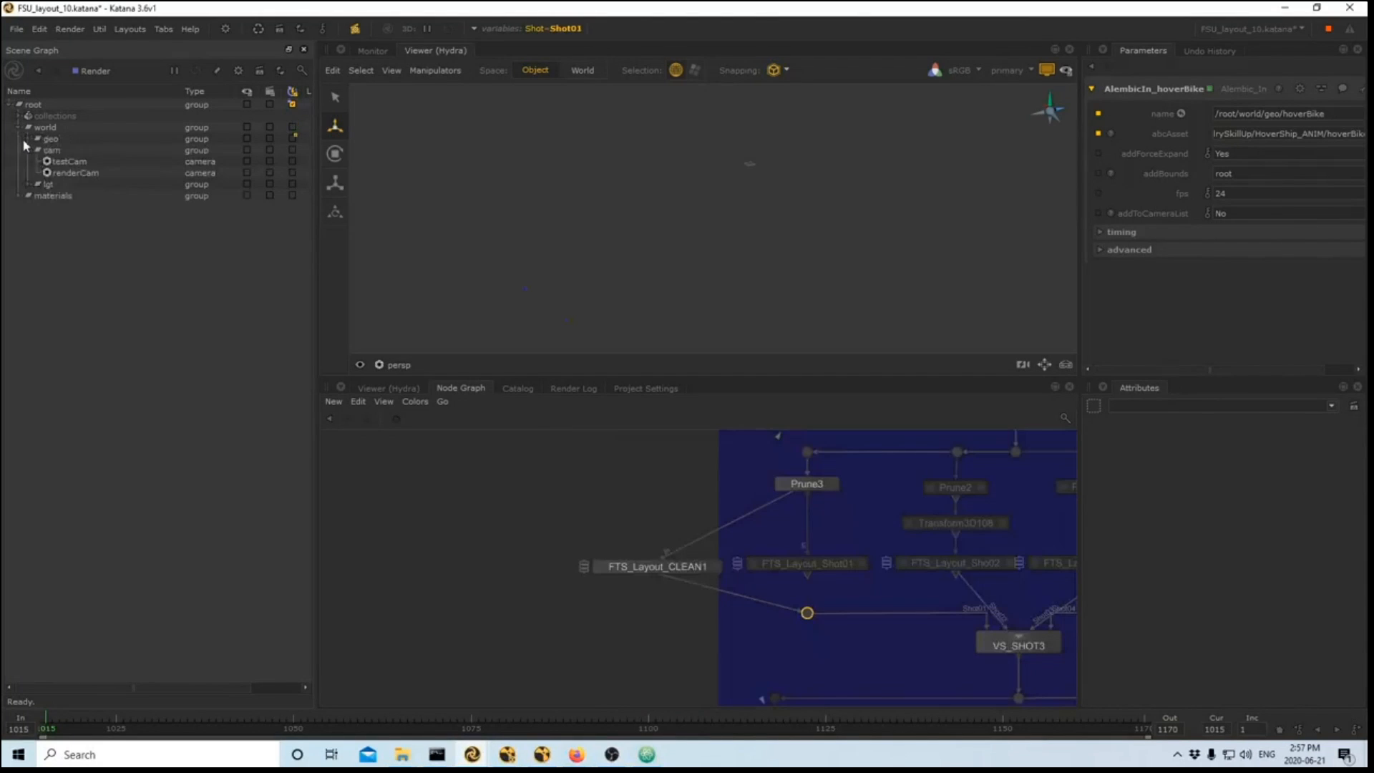
click(37, 139)
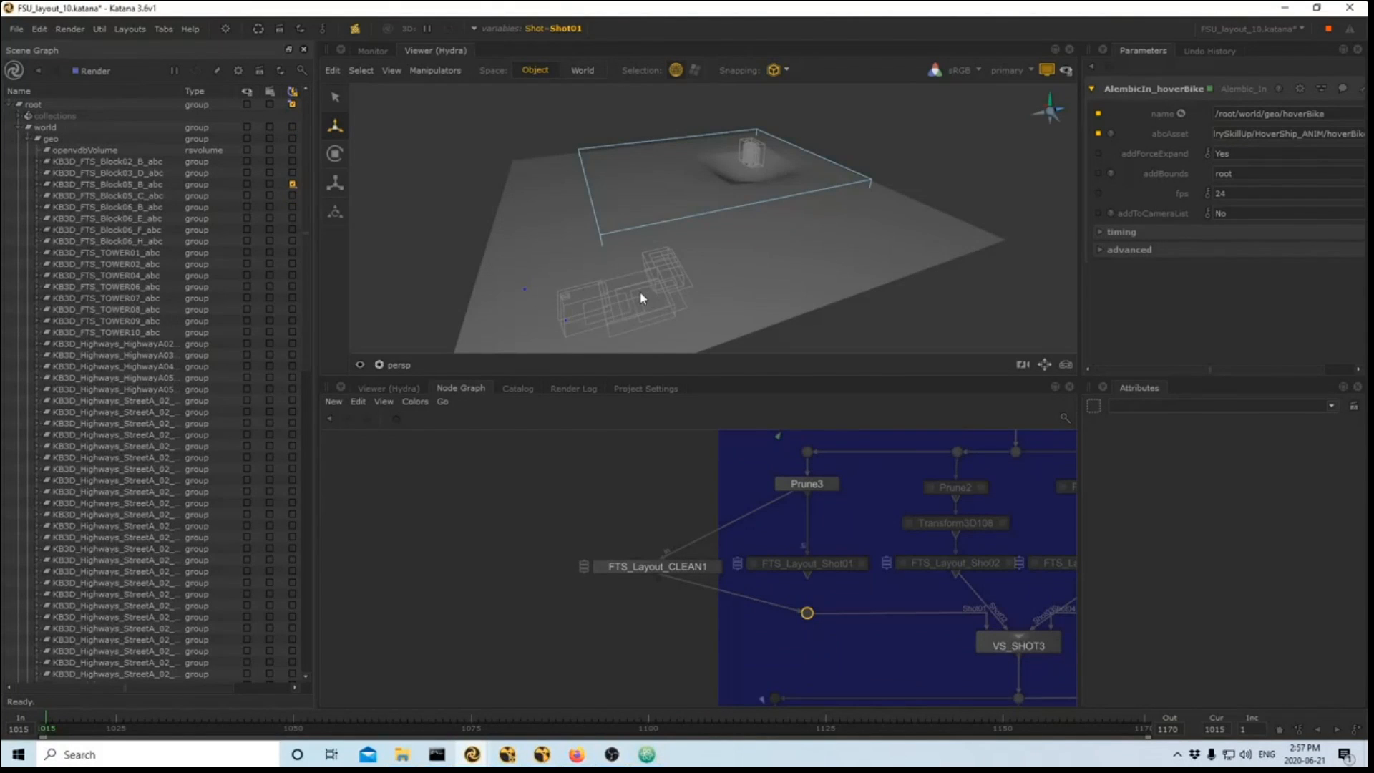
- Examine the Shot01 layout's bounding boxes around the crater and streets from several angles
drag(582, 308, 673, 277)
click(473, 236)
alt+drag(555, 271, 738, 267)
alt+right_drag(738, 267, 836, 257)
alt+drag(836, 256, 674, 201)
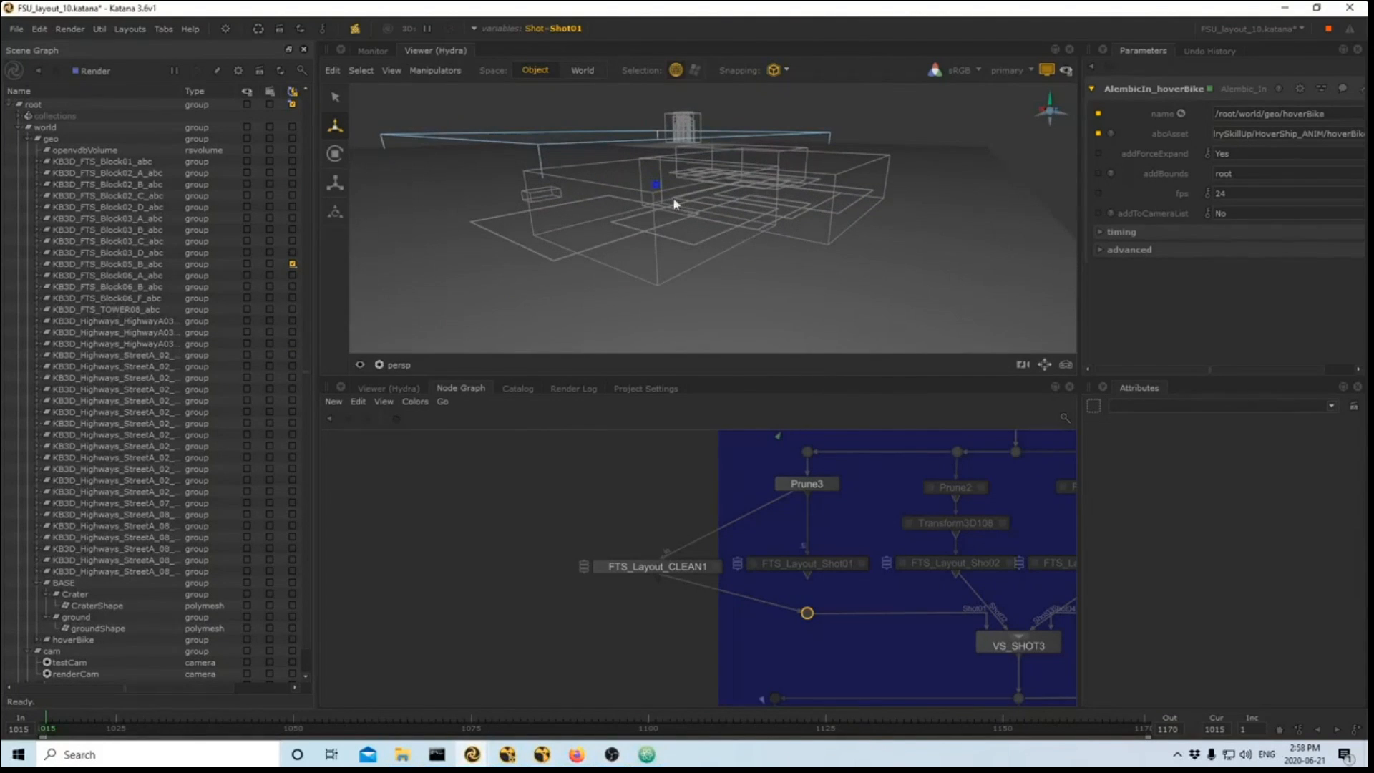
alt+drag(690, 152, 685, 158)
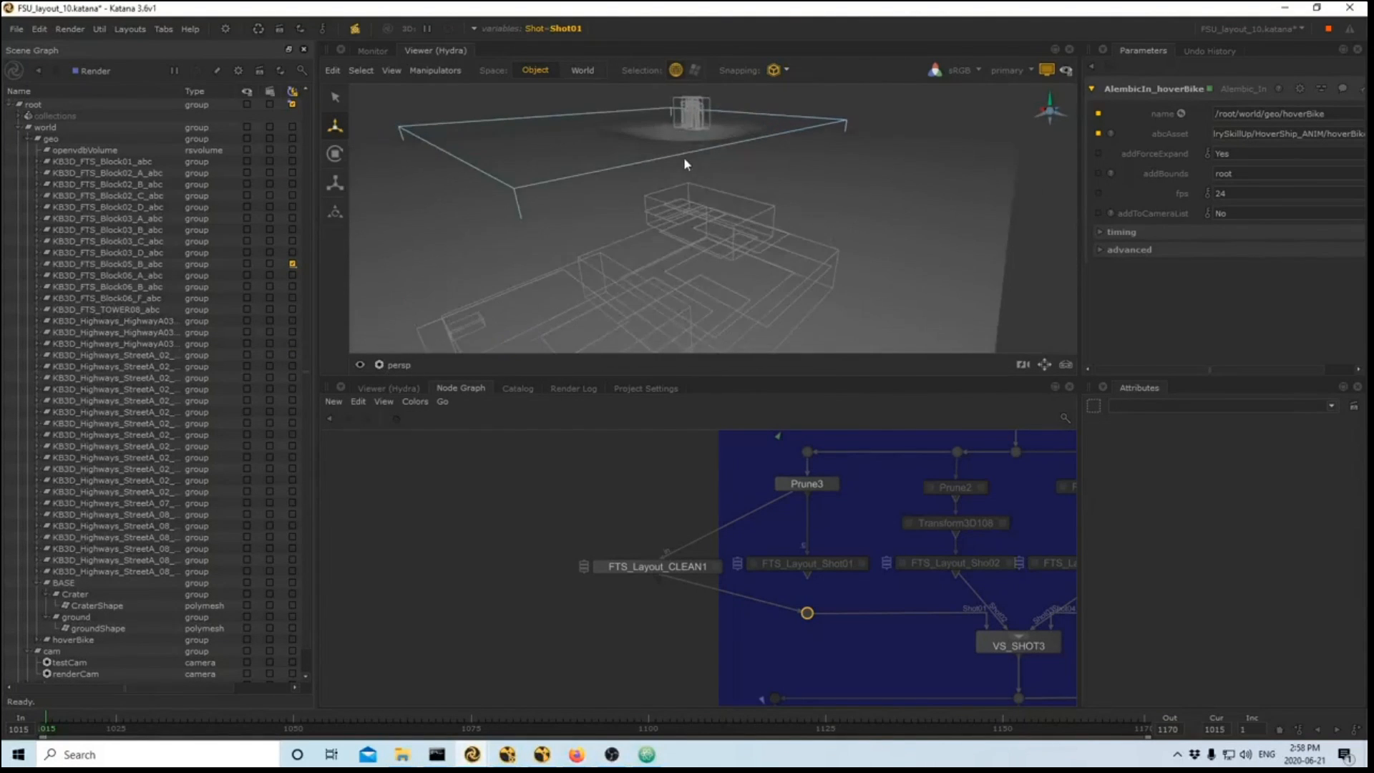
- Select the distant cluster of building blocks at the crater and frame it in the viewer
drag(668, 90, 730, 110)
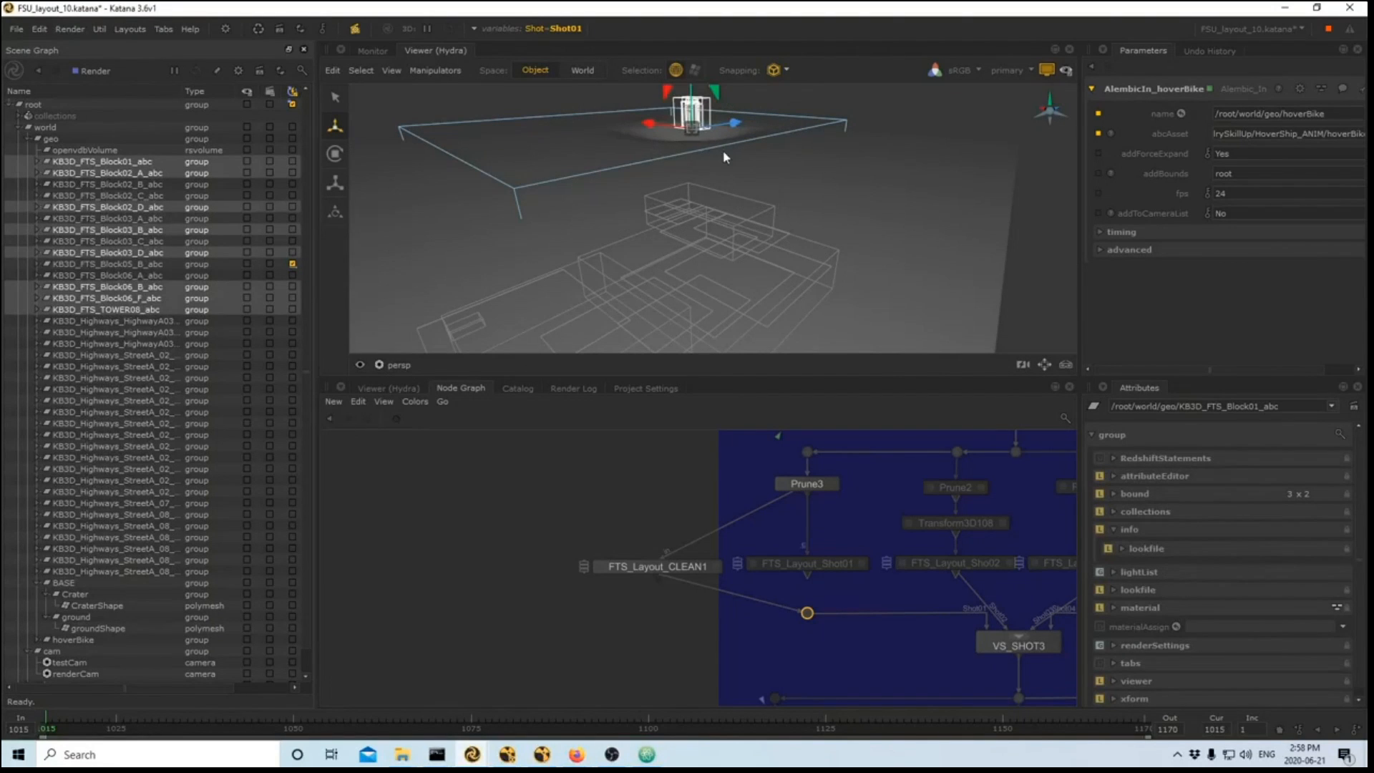
key(f)
alt+drag(723, 146, 719, 257)
alt+right_drag(719, 256, 581, 235)
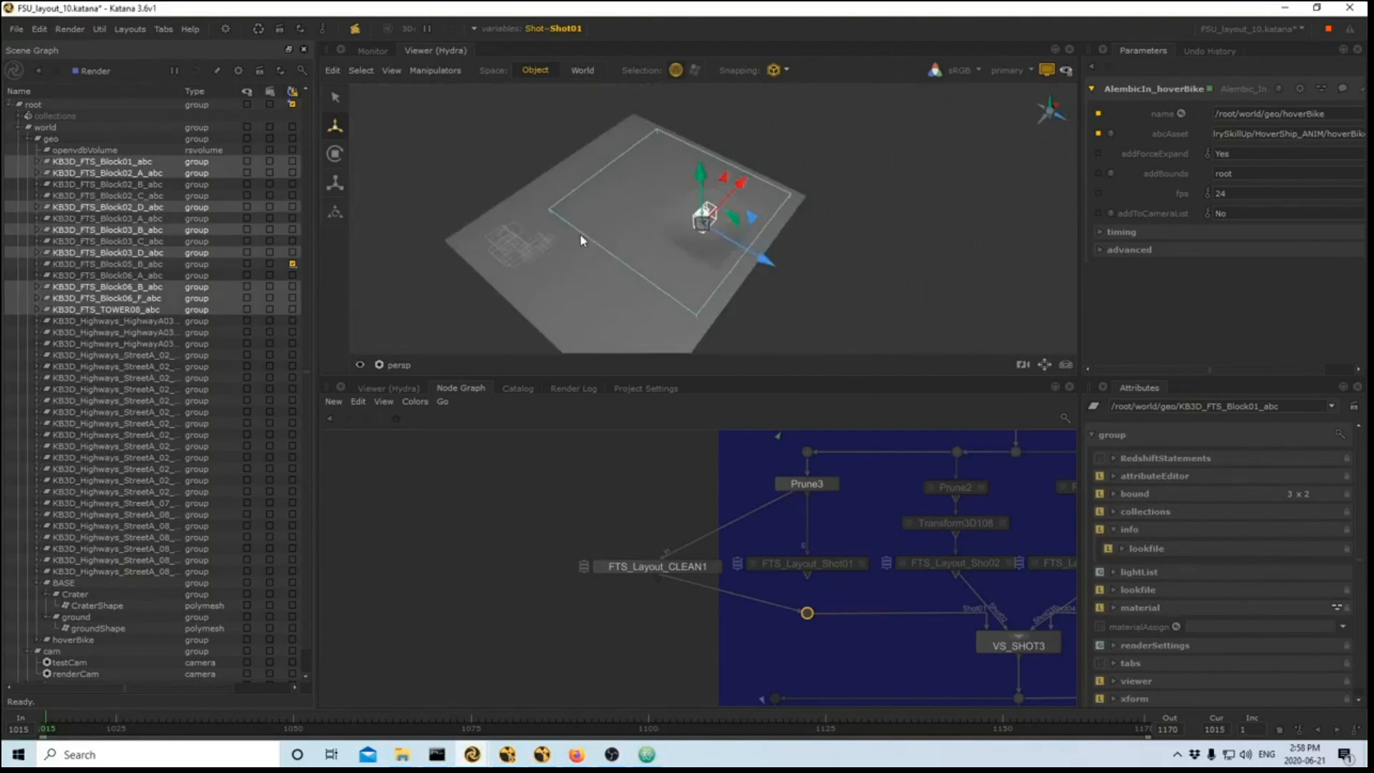
- Select groundShape and view the layout from a low angle across the ground
mouse_move(582, 234)
alt+mouse_down()
mouse_move(651, 240)
mouse_move(598, 229)
alt+mouse_up()
click(653, 248)
alt+right_drag(599, 230, 730, 245)
mouse_move(731, 245)
alt+mouse_down()
mouse_move(714, 242)
mouse_move(729, 231)
alt+mouse_up()
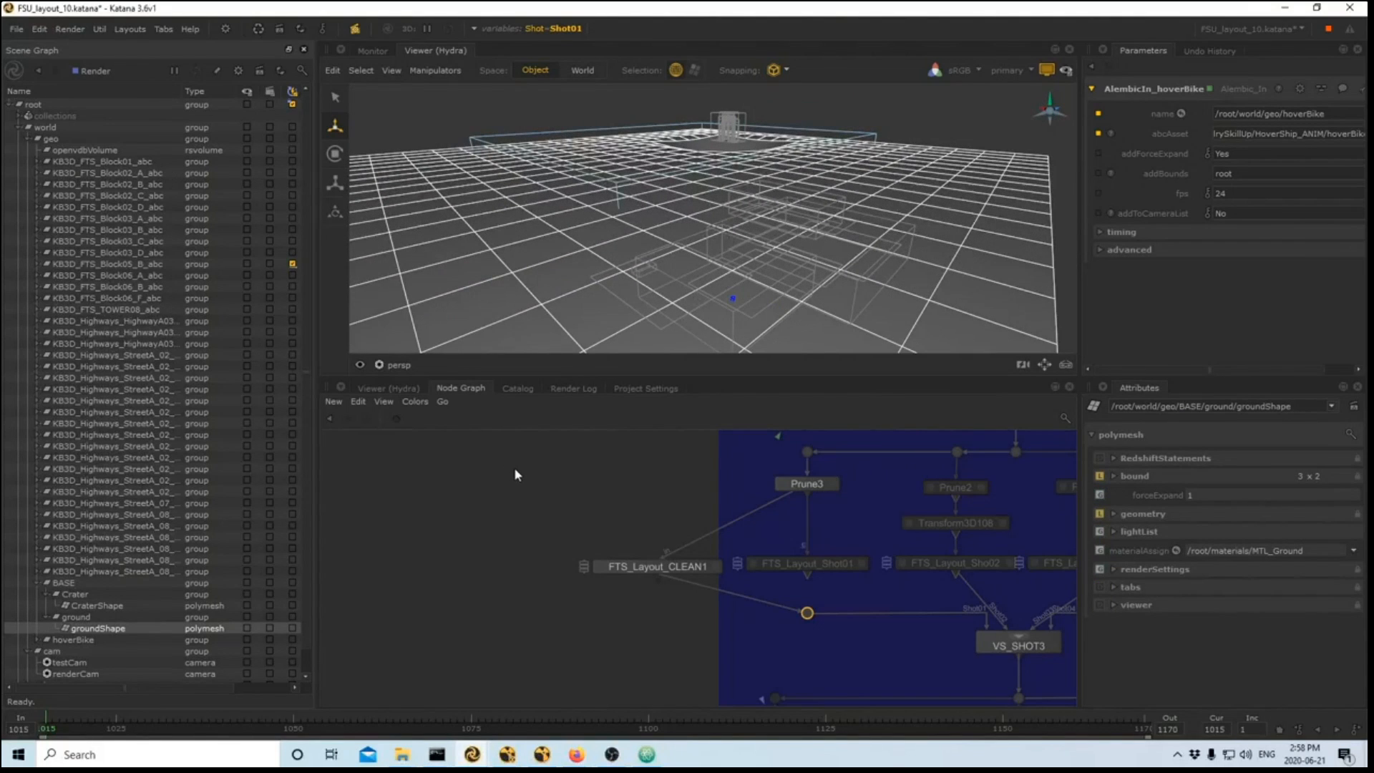
- Reselect the building cluster at the crater and maximize the 3D viewer beside the scene graph
drag(781, 92, 680, 123)
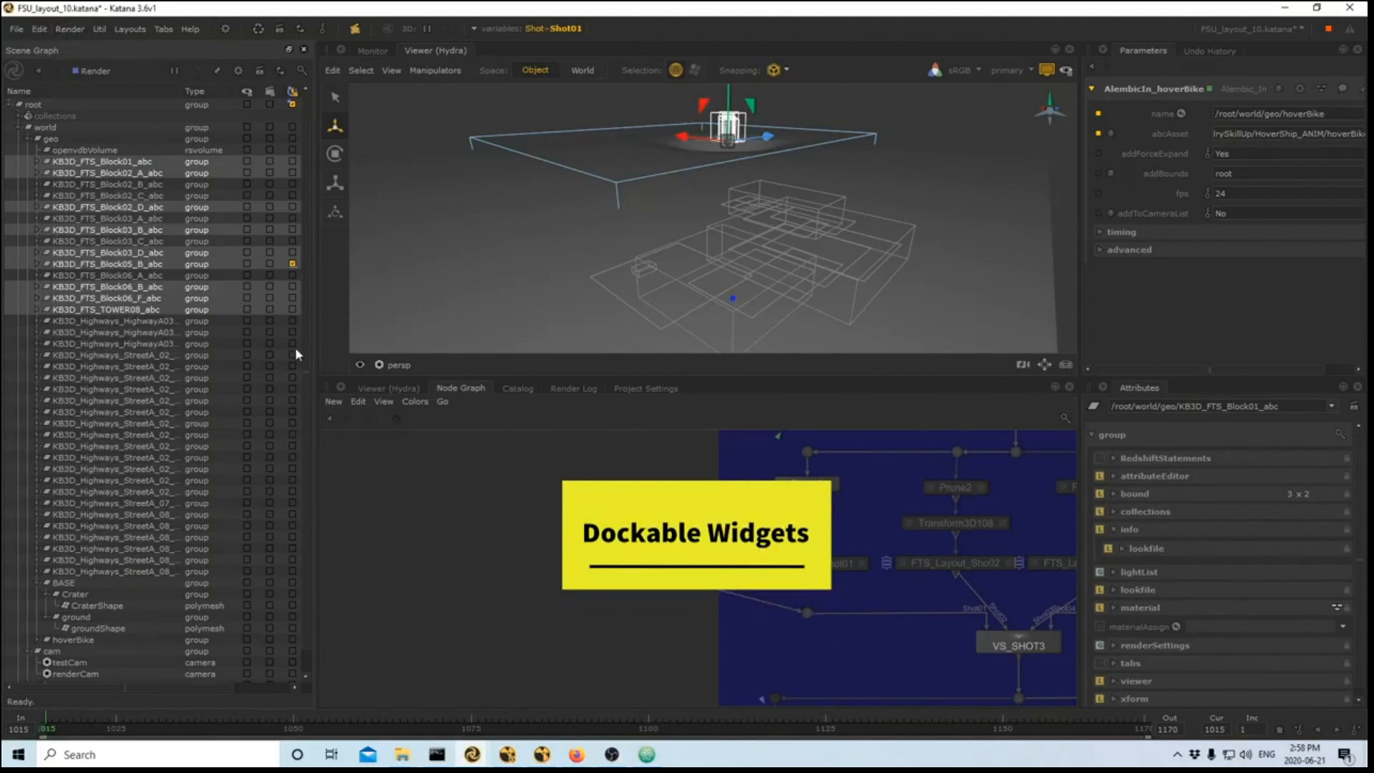
drag(315, 352, 312, 352)
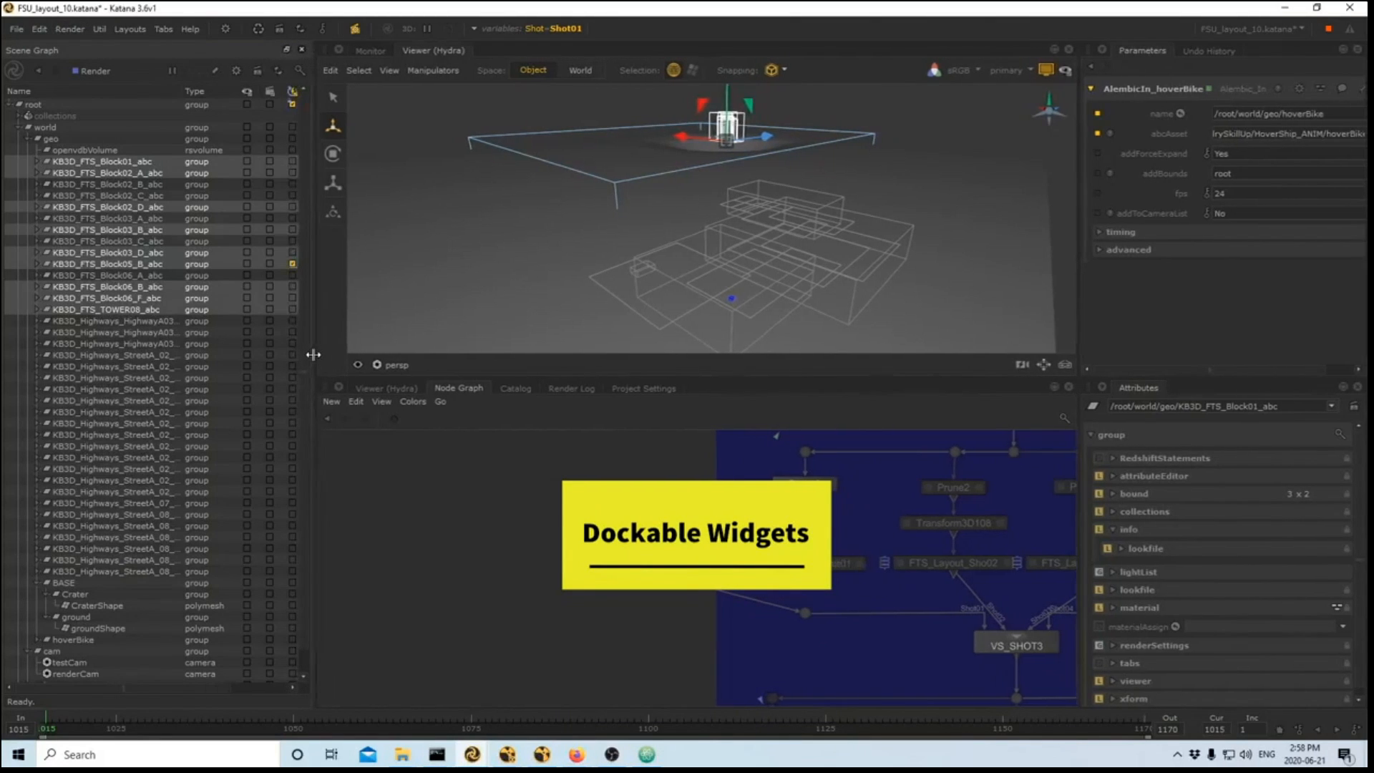
key(space)
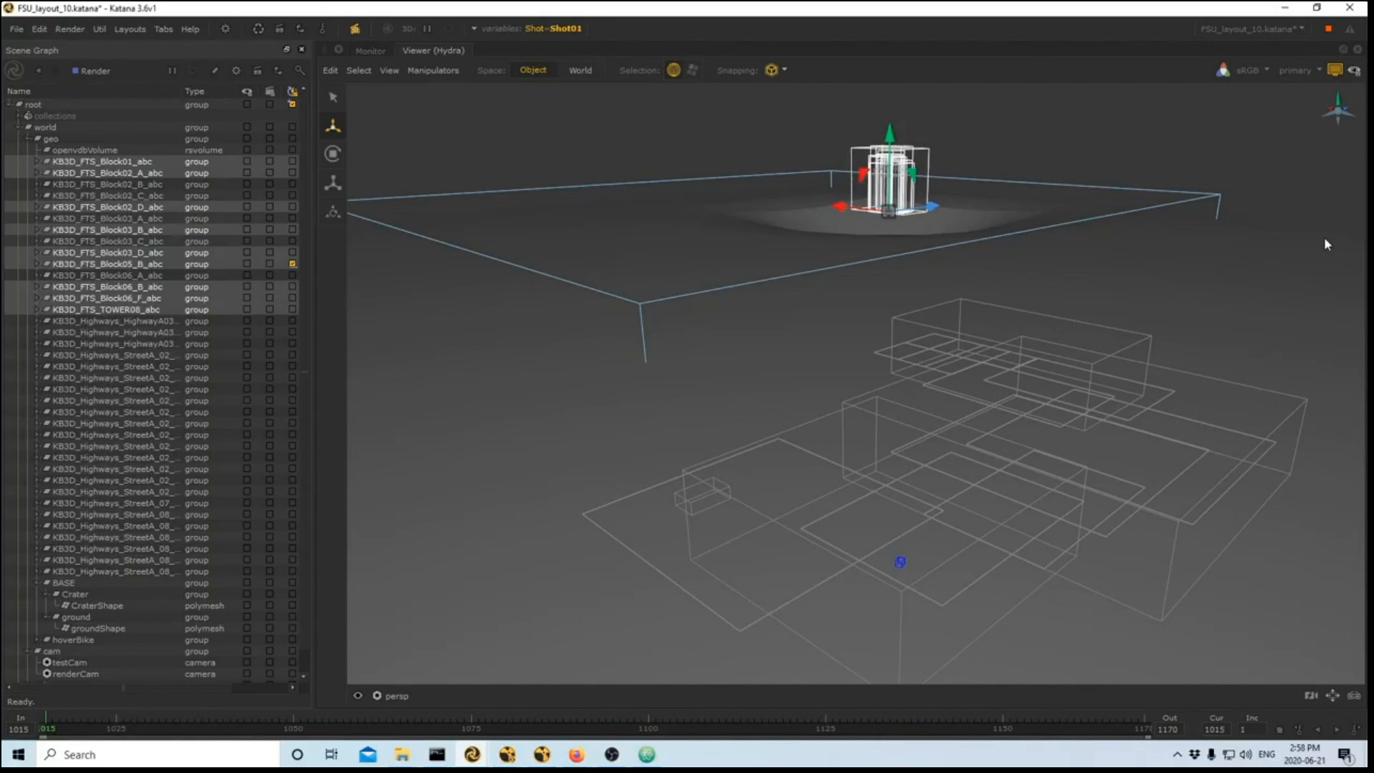
key(space)
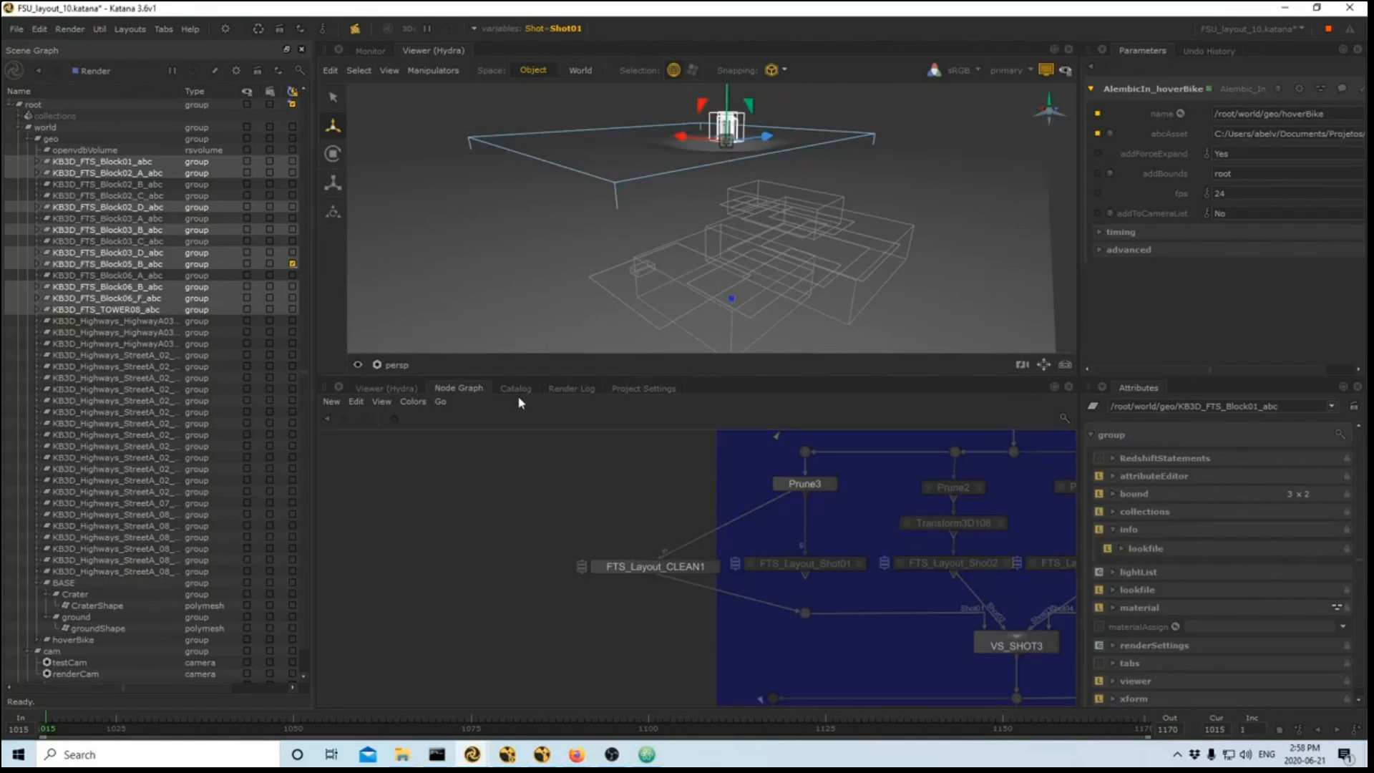
key(space)
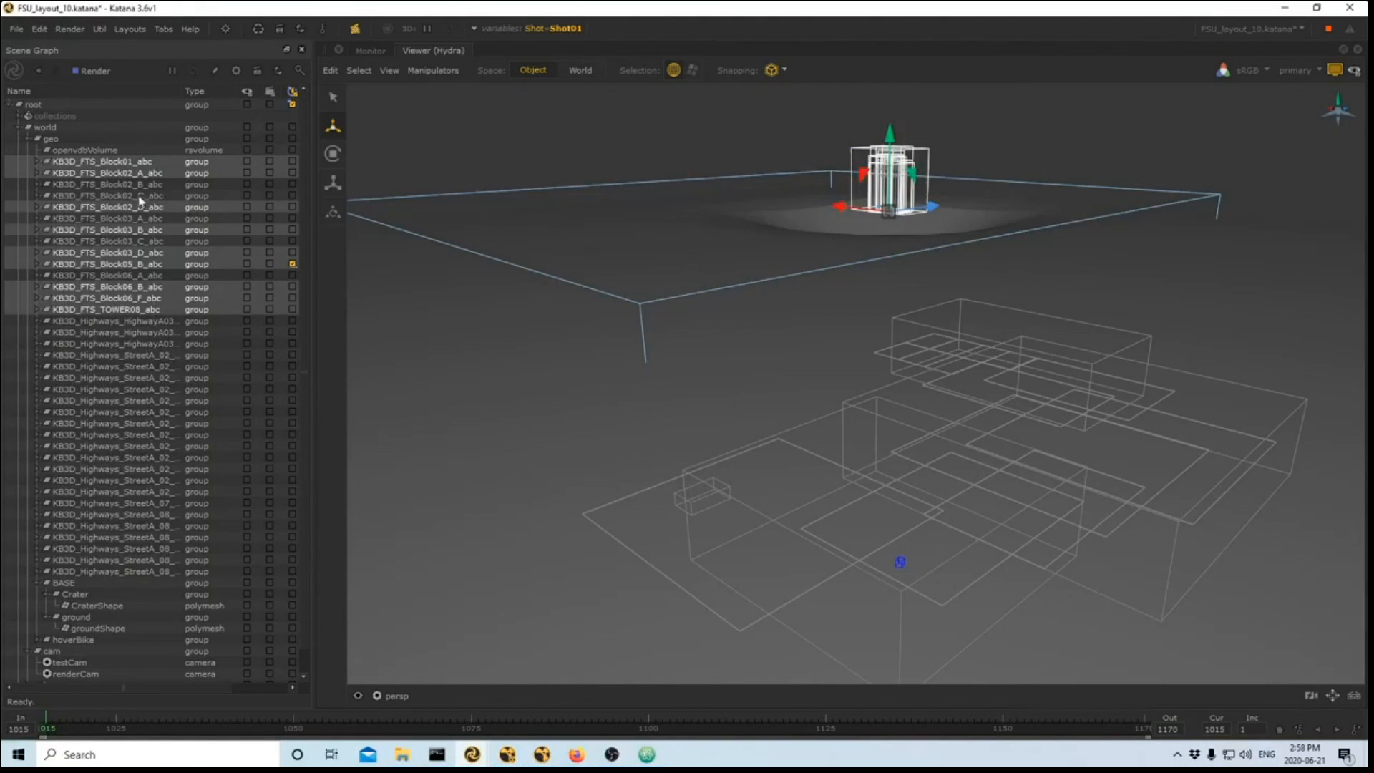
- Step through the building locations starting at KB3D_FTS_Block01_abc, and select the first KB3D_Highways_HighwayA03 location to identify each in the viewer
click(127, 162)
key(Down)
key(Down)
key(Down)
key(Down)
key(Down)
key(Down)
key(Down)
key(Down)
key(Down)
key(Down)
key(Down)
key(Down)
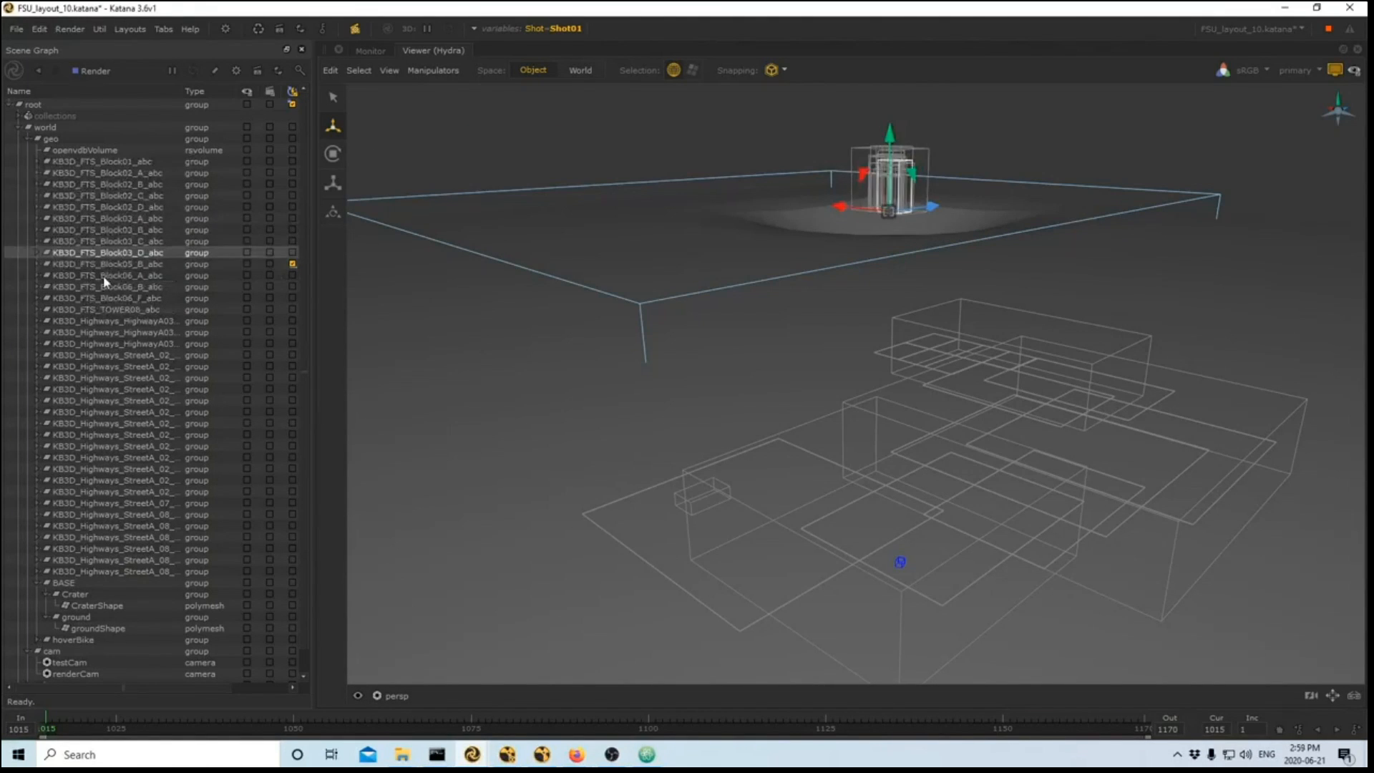
click(106, 320)
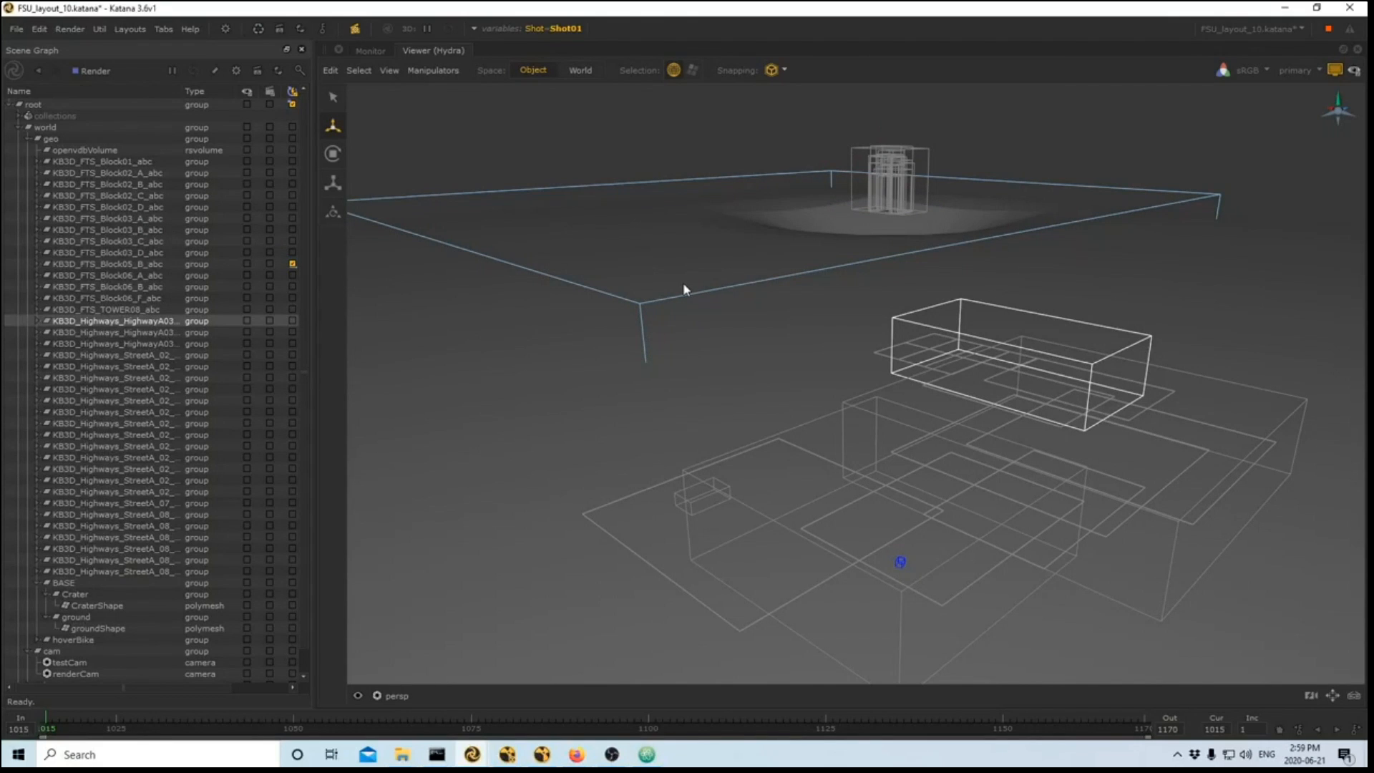
- Restore the normal pane layout, select KB3D_FTS_Block02_A_abc through KB3D_FTS_Block06_F_abc, and clear the selection
key(space)
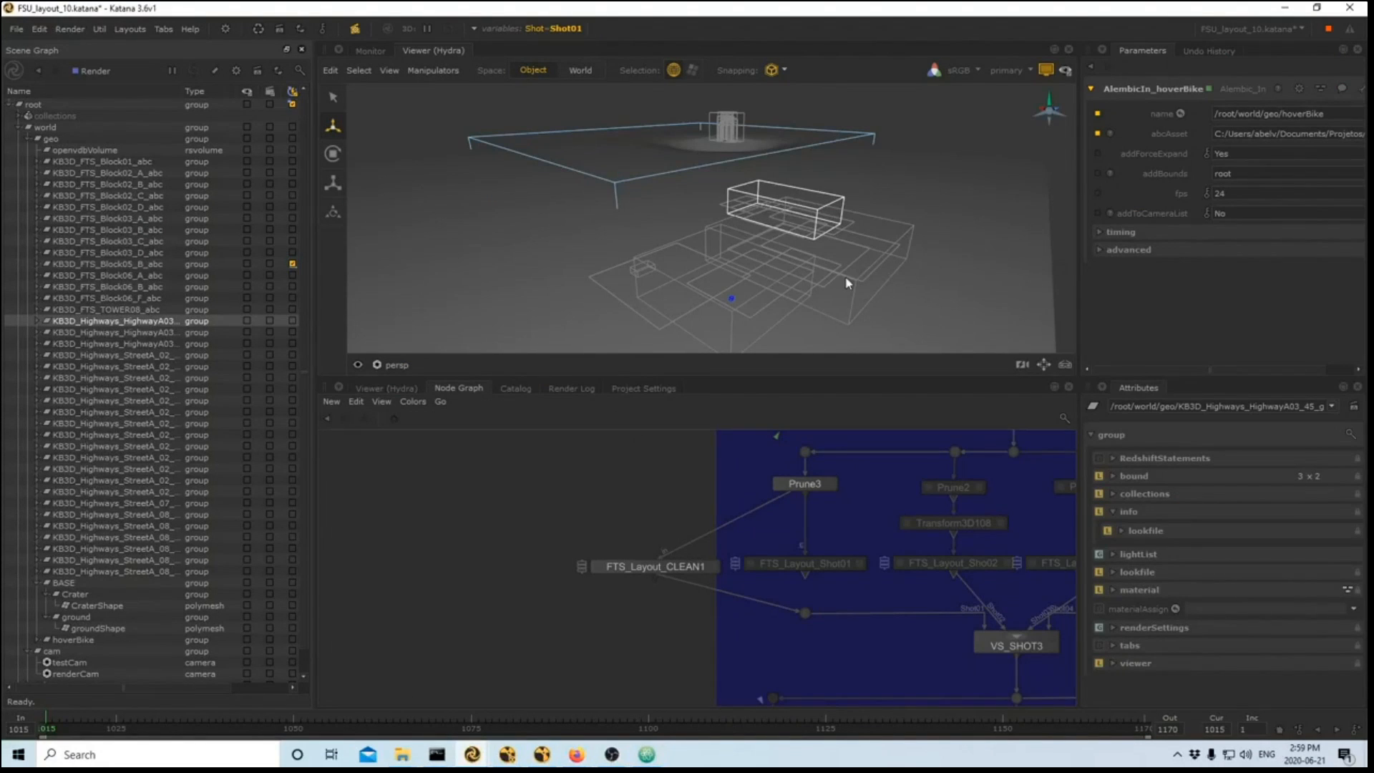
click(620, 110)
click(142, 175)
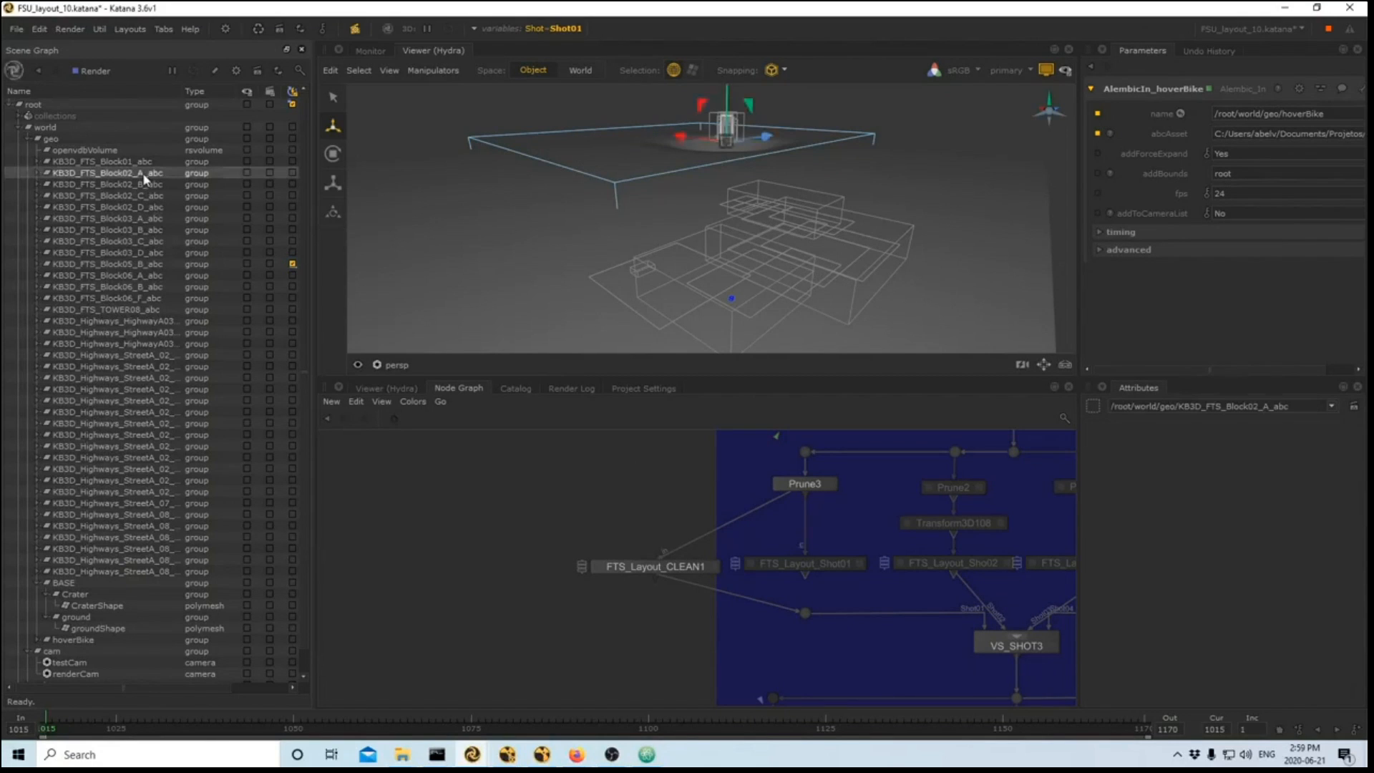
shift+click(107, 298)
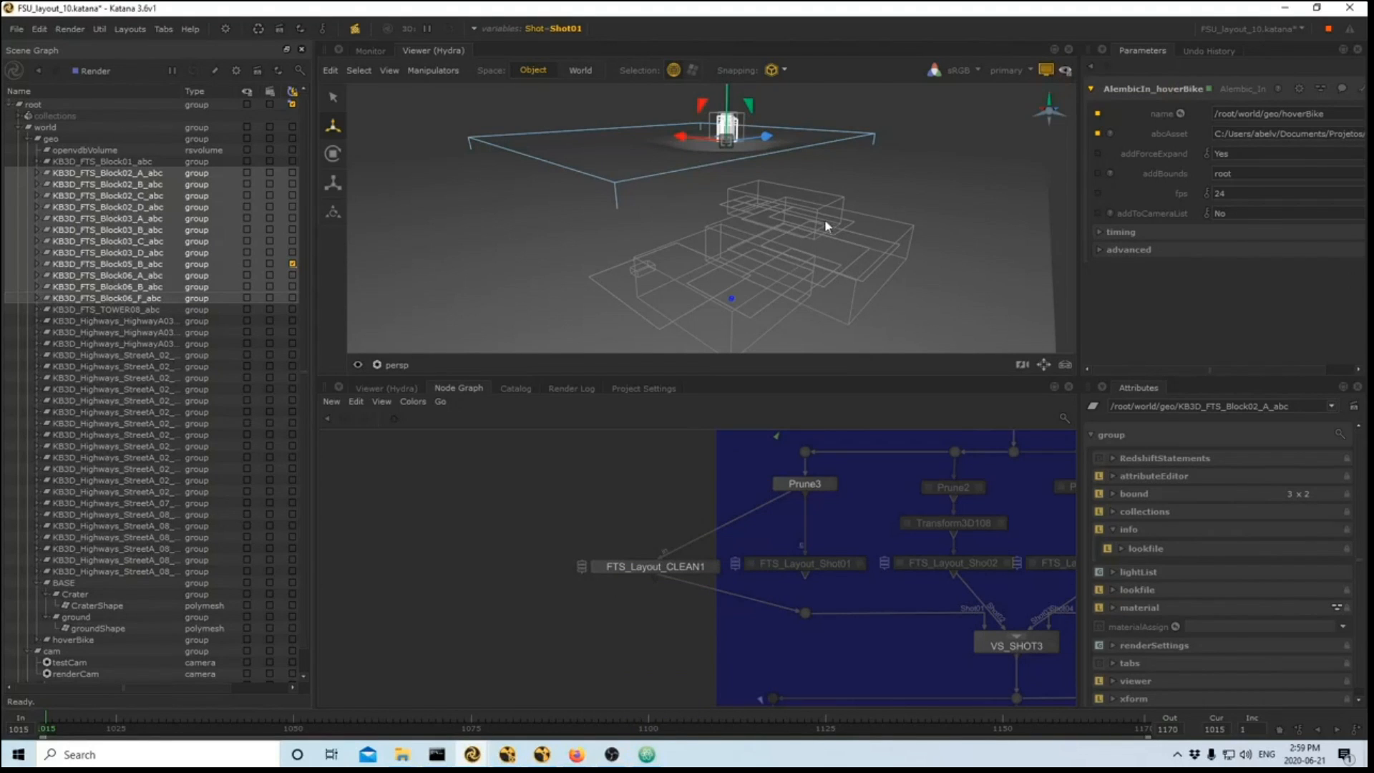
click(825, 130)
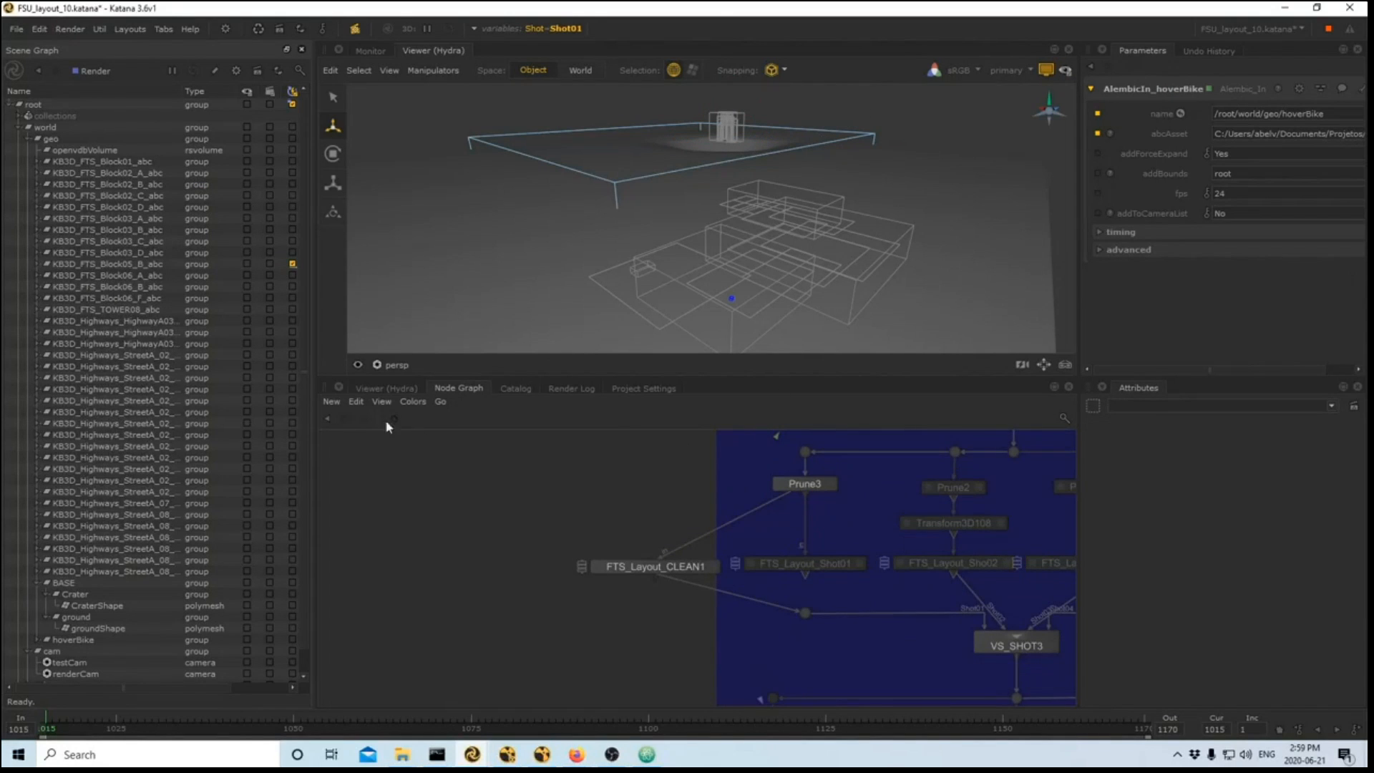
- Show the second Hydra viewer in the lower pane, frame the layout from above, and turn off its snapping
click(376, 388)
mouse_move(728, 568)
alt+mouse_down()
mouse_move(709, 577)
mouse_move(706, 557)
mouse_move(682, 563)
mouse_move(745, 564)
alt+mouse_up()
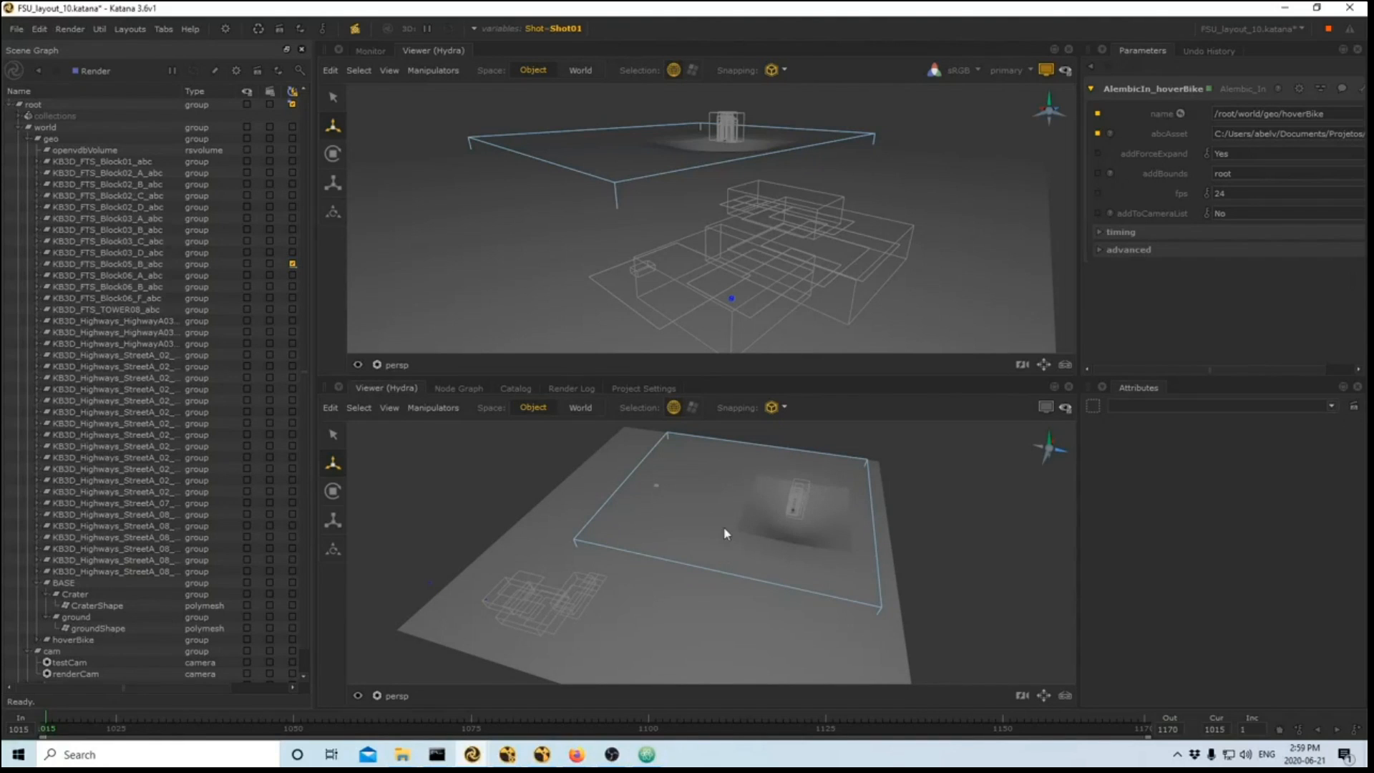
click(771, 407)
- Expand the second KB3D_Highways_HighwayA03 location to display its curved road geometry as a reference, and reselect KB3D_FTS_Block01_abc
click(100, 162)
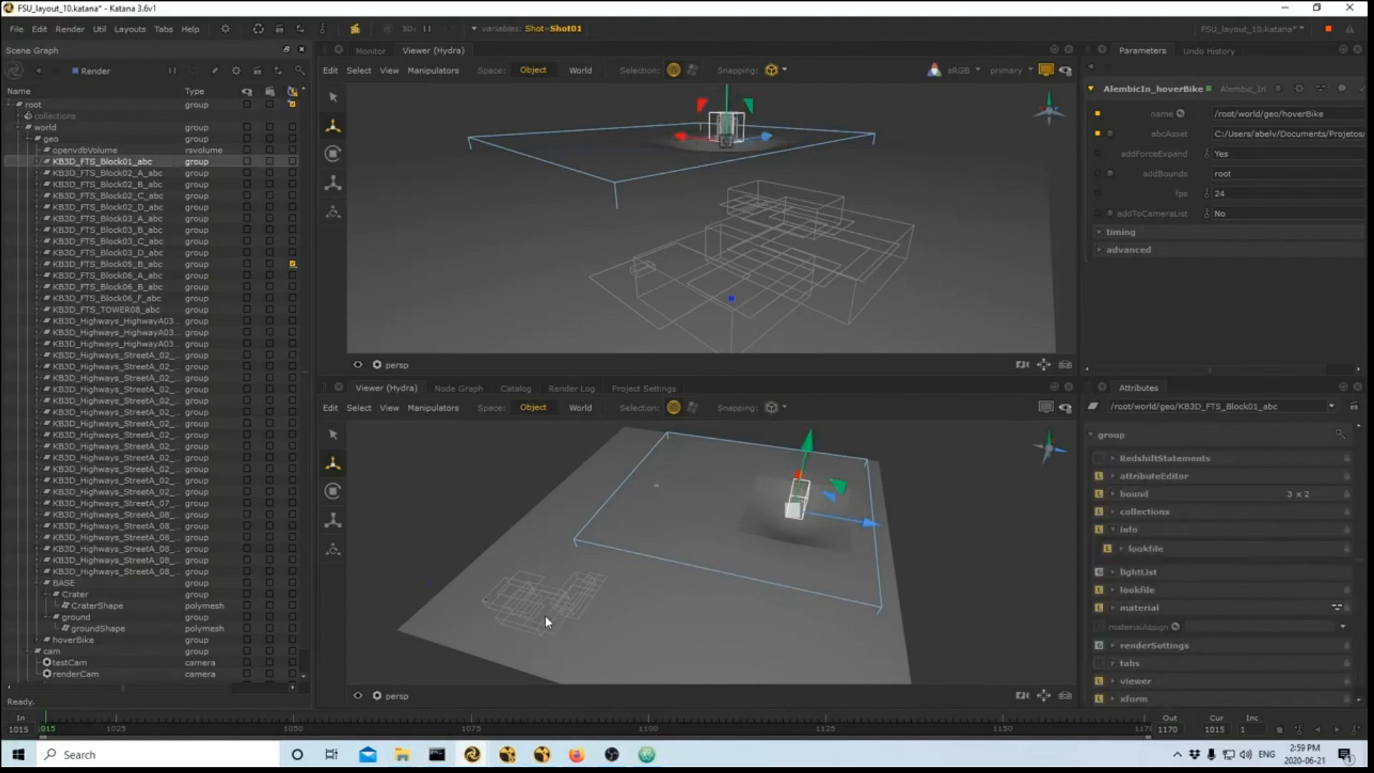
mouse_move(546, 616)
alt+mouse_down()
mouse_move(557, 639)
mouse_move(538, 612)
alt+mouse_up()
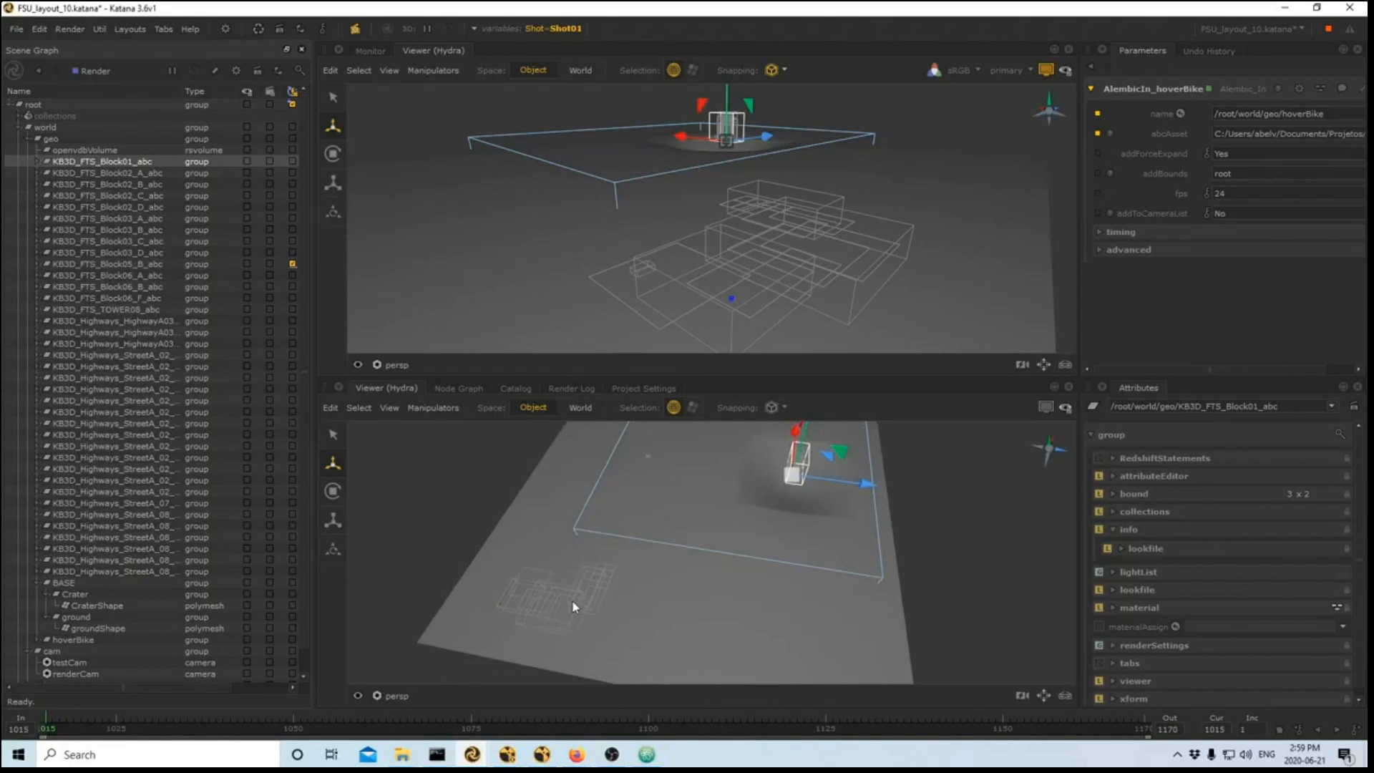
click(539, 626)
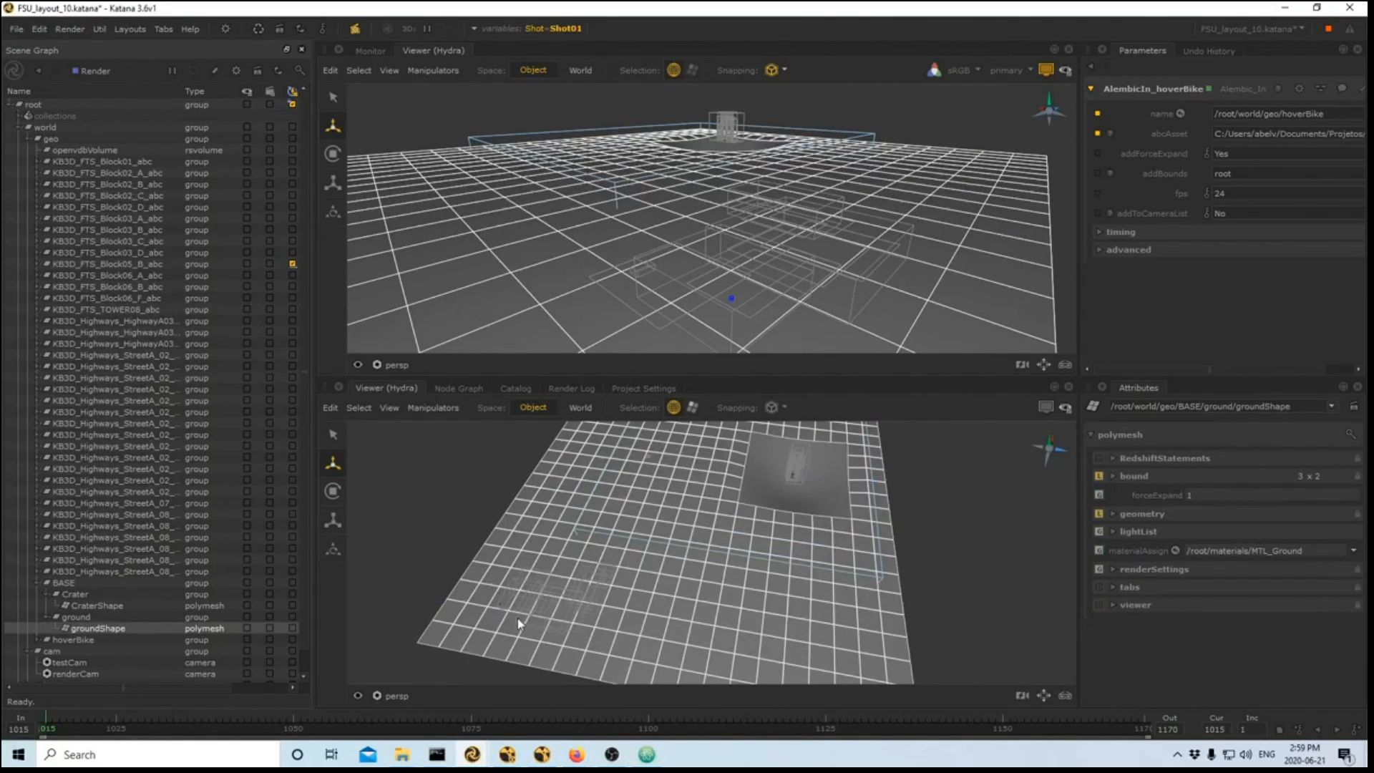
click(108, 334)
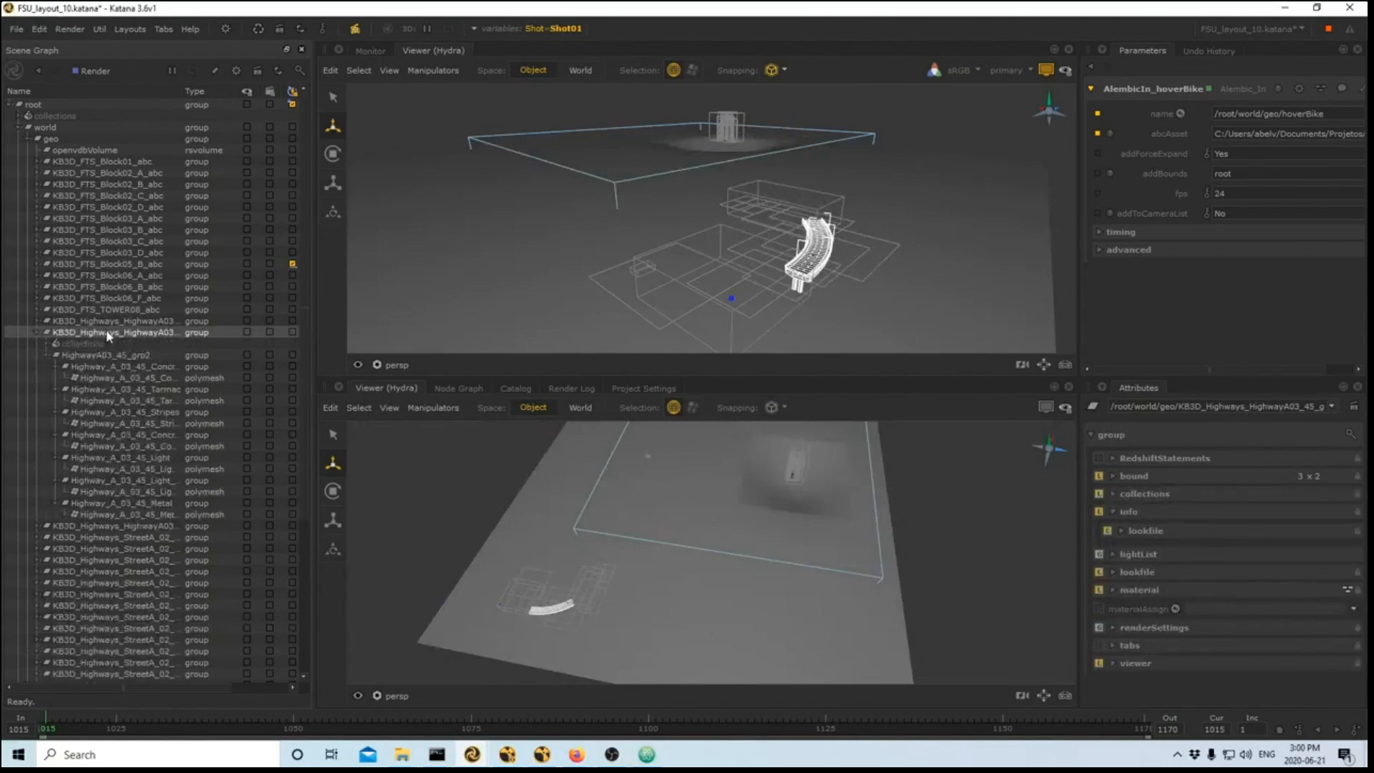
click(94, 162)
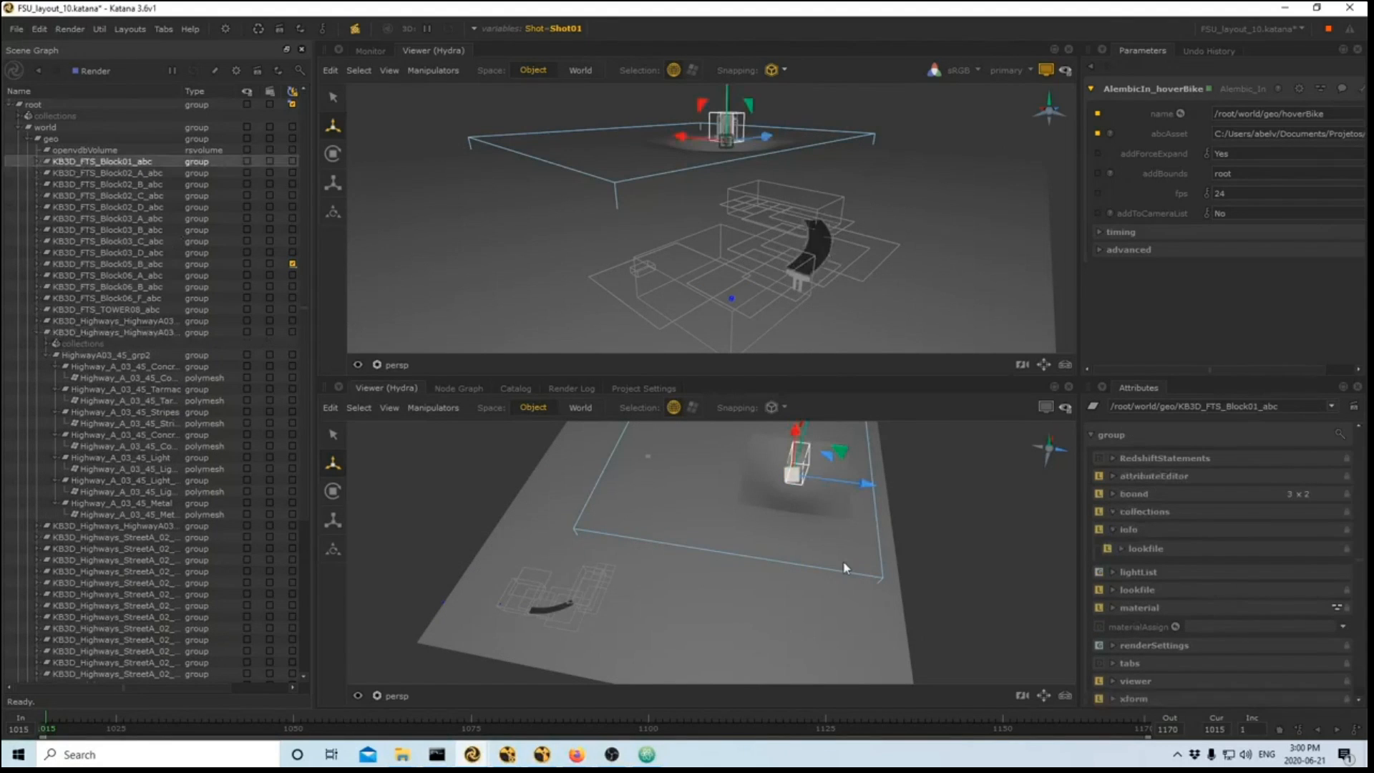
- Move KB3D_FTS_Block01_abc from the crater to the highway area and raise it slightly
alt+drag(813, 531, 706, 467)
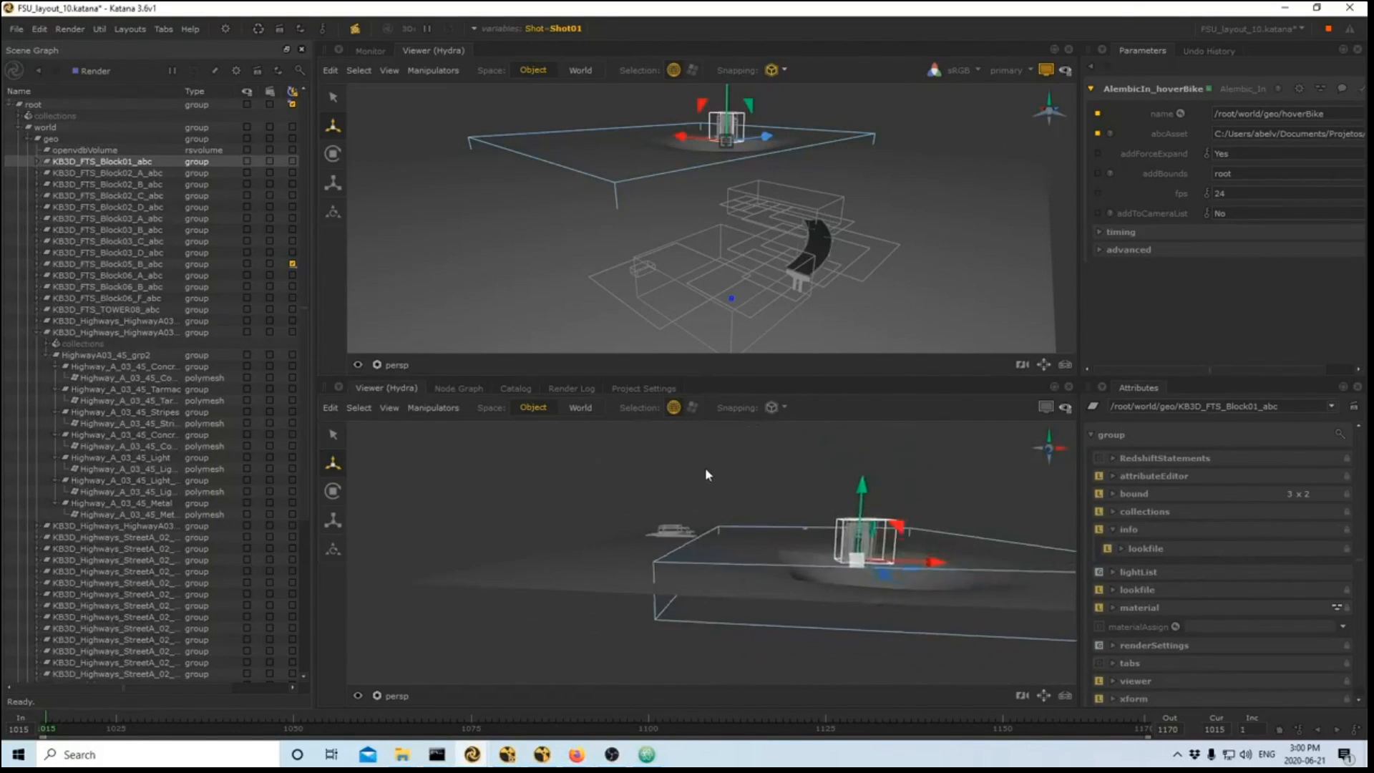
drag(934, 551, 607, 661)
scroll(711, 672, up, 5)
alt+drag(711, 672, 716, 577)
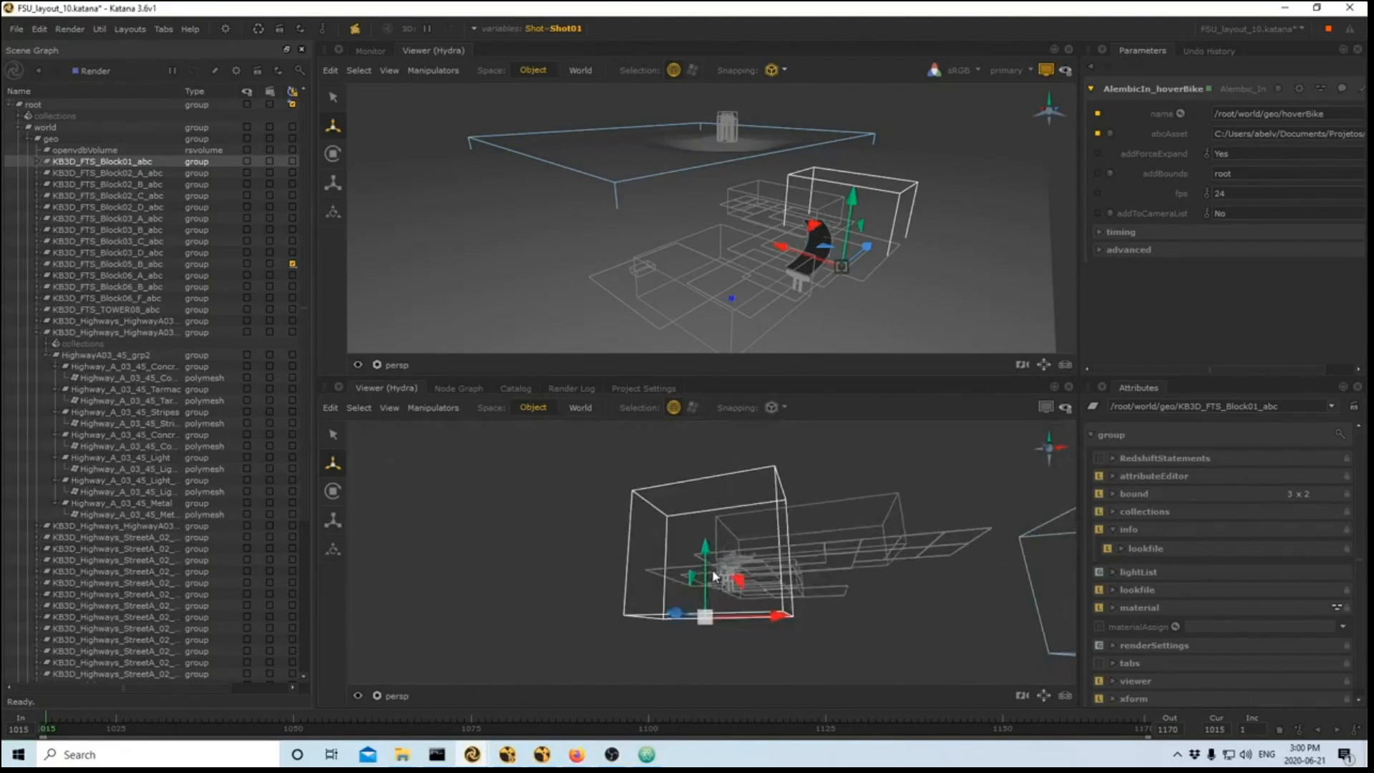
scroll(821, 615, down, 3)
mouse_move(821, 614)
alt+mouse_down()
mouse_move(776, 600)
mouse_move(807, 594)
alt+mouse_up()
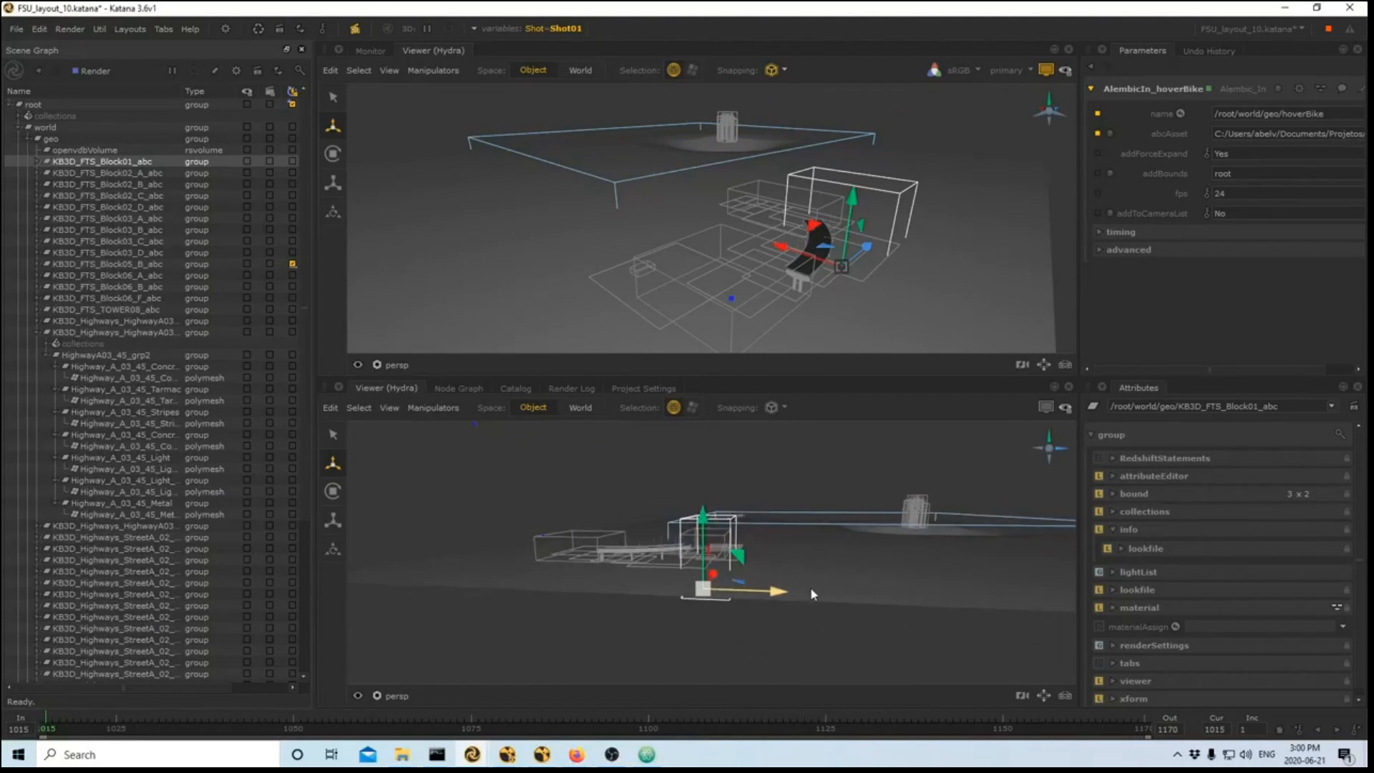
drag(704, 530, 702, 504)
- Reselect KB3D_FTS_Block01_abc, shift it to the outer side of the curved highway, and rotate it slightly
alt+drag(632, 568, 752, 592)
click(701, 554)
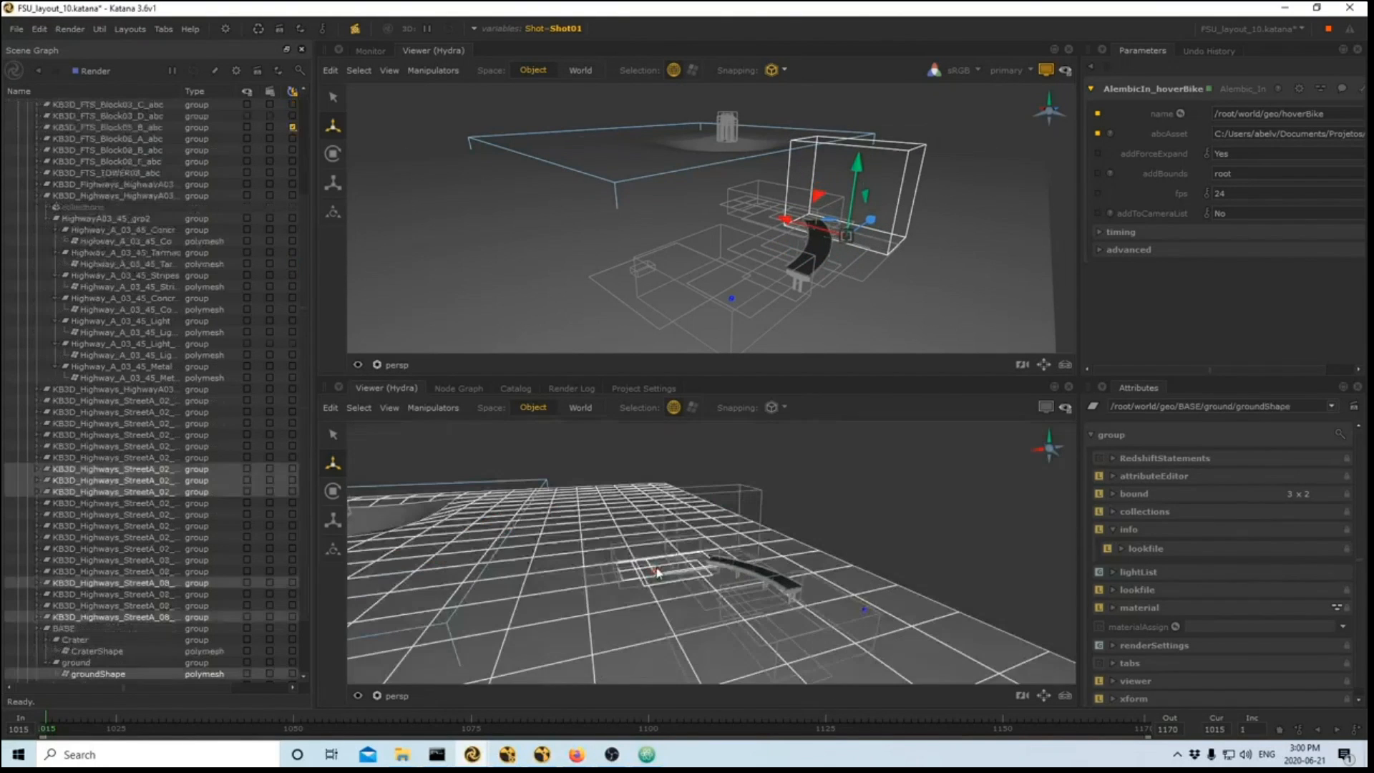
click(740, 491)
alt+drag(753, 545, 675, 582)
key(e)
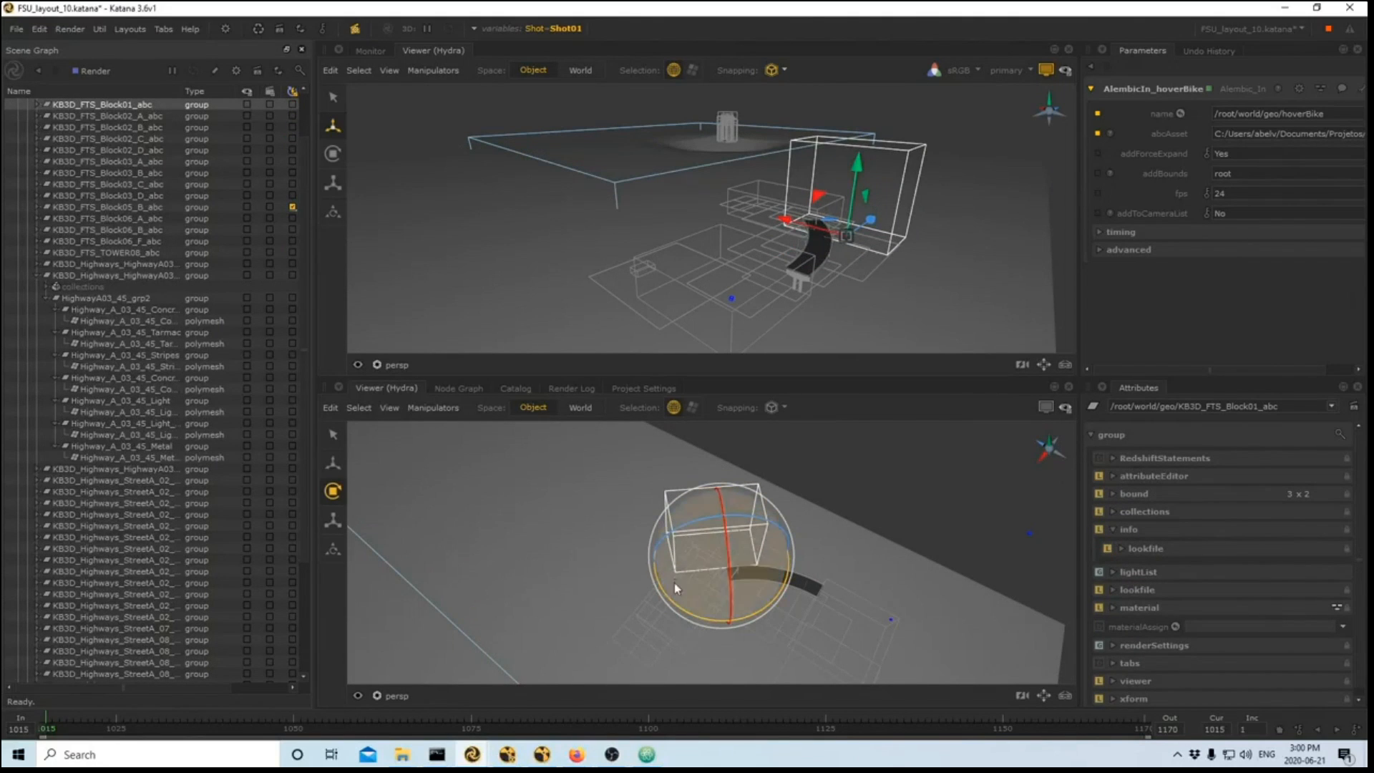
key(w)
drag(680, 531, 759, 556)
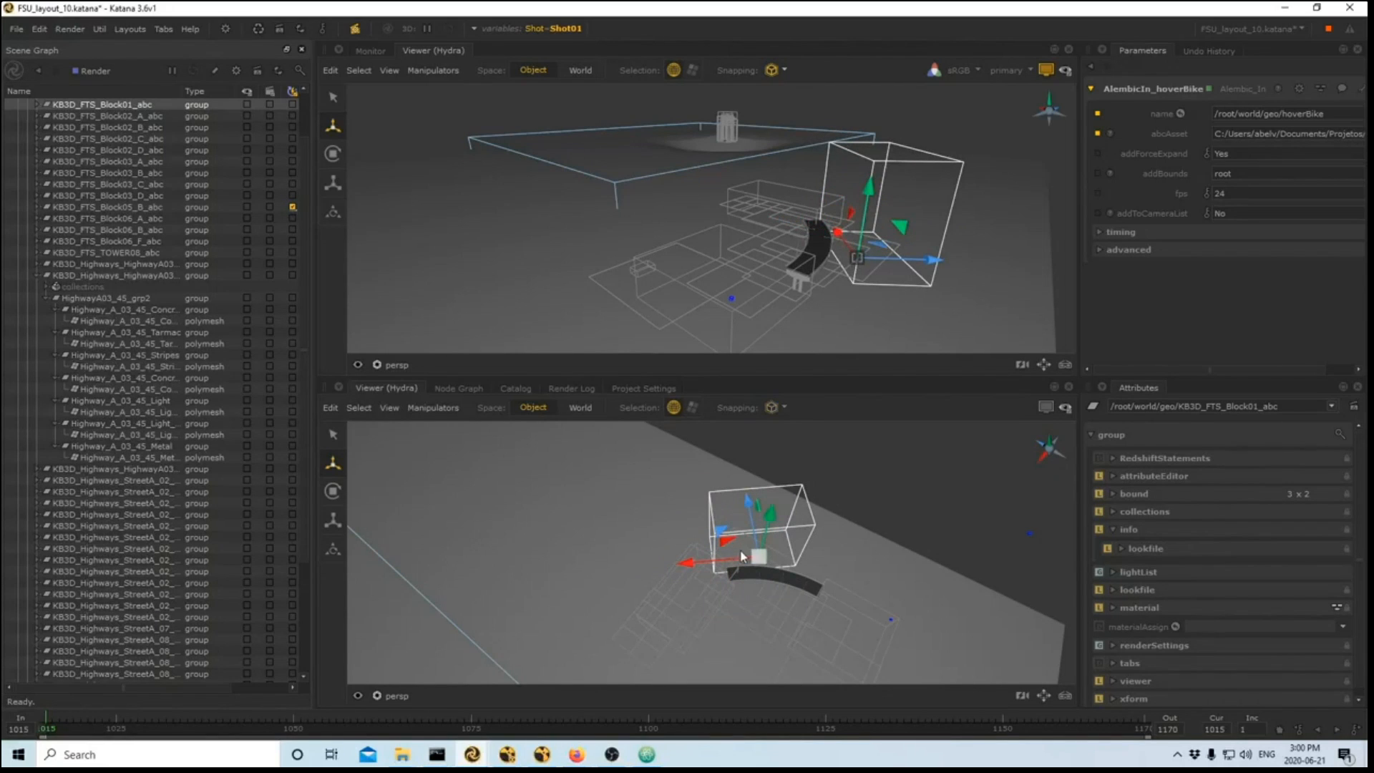
key(e)
drag(754, 617, 742, 620)
alt+drag(886, 566, 862, 543)
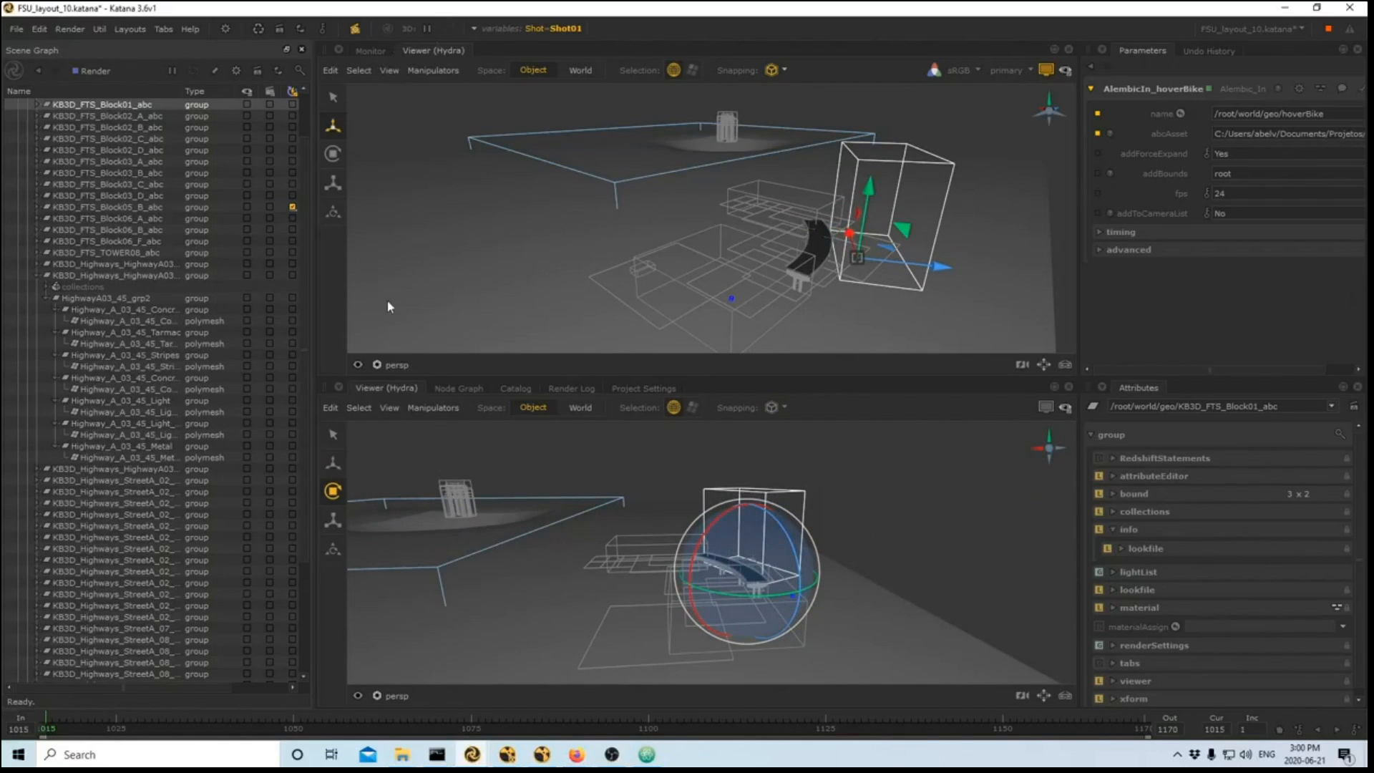
- Look through /root/world/cam/renderCam in the upper viewer and turn off its render overlay
click(394, 365)
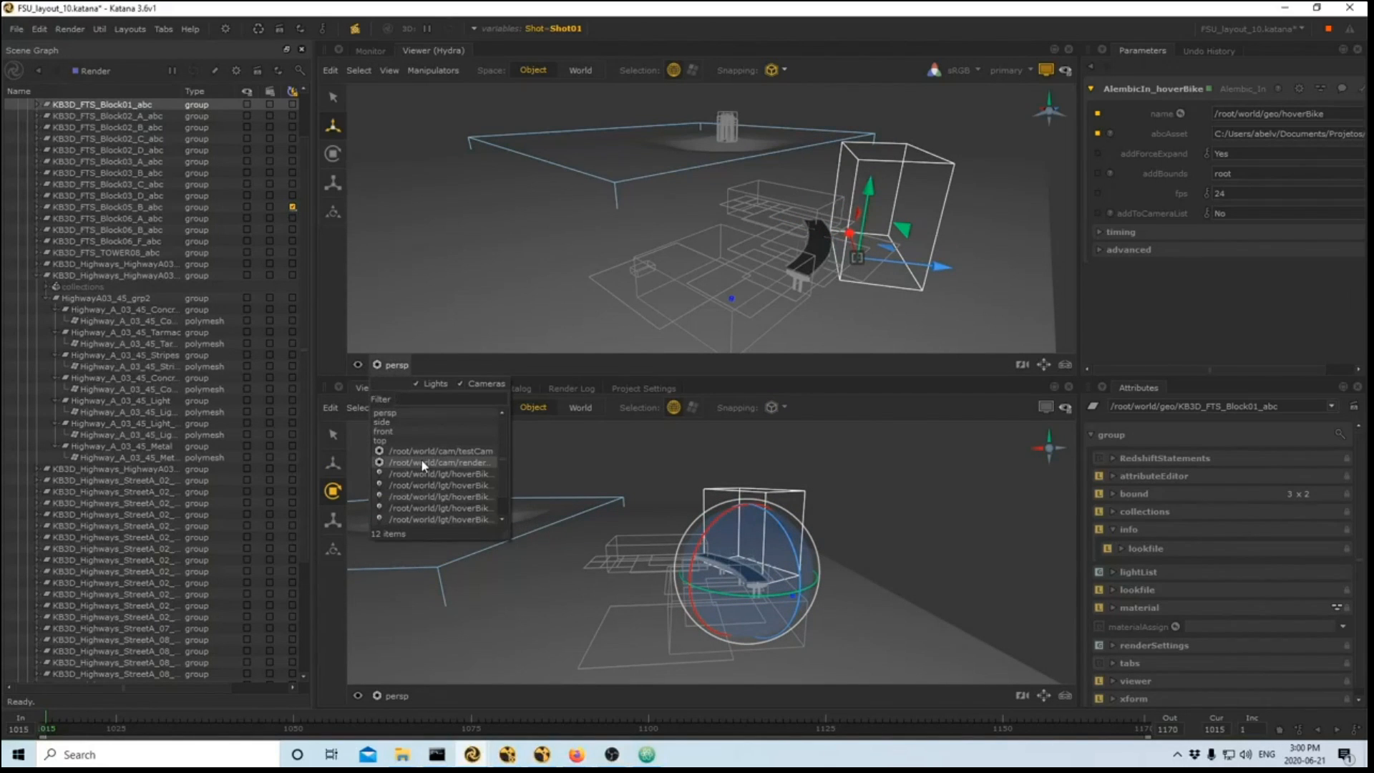
click(422, 462)
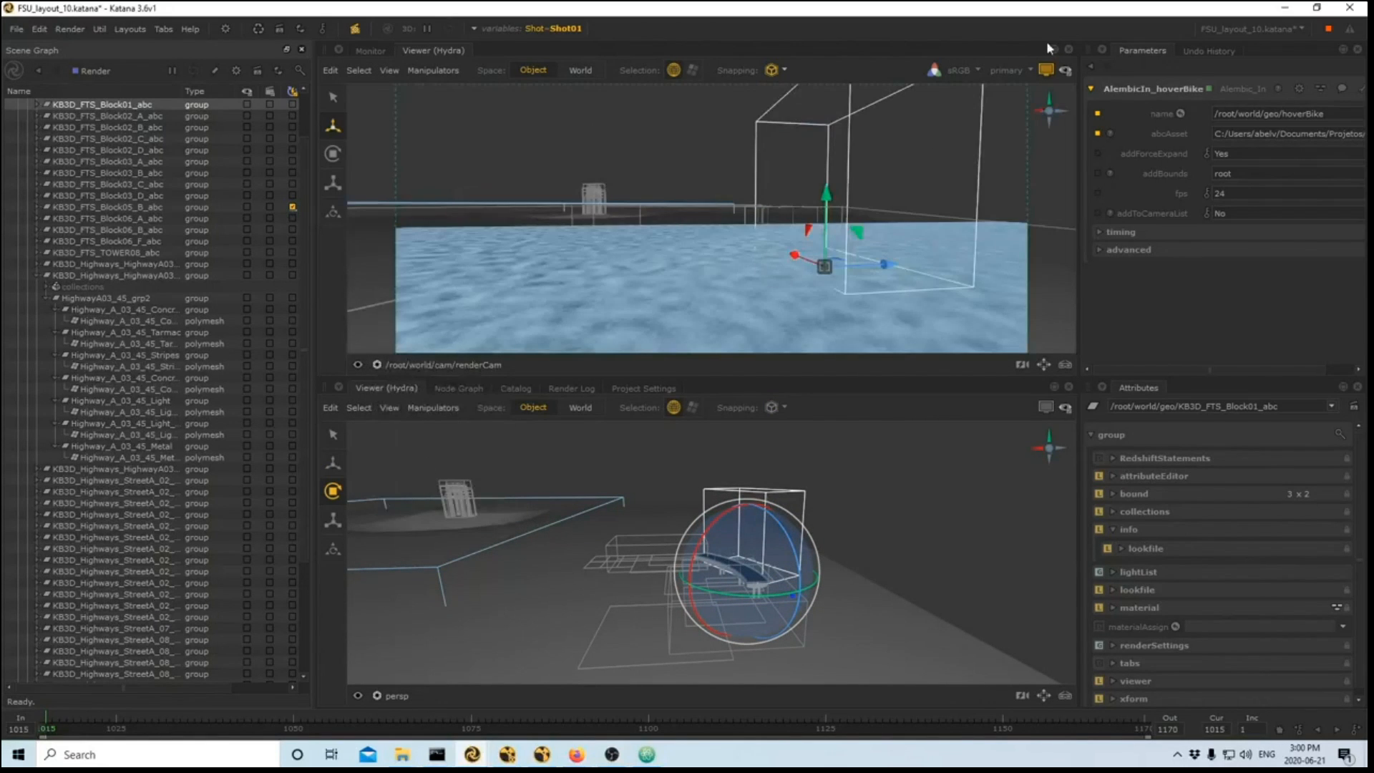
click(1046, 69)
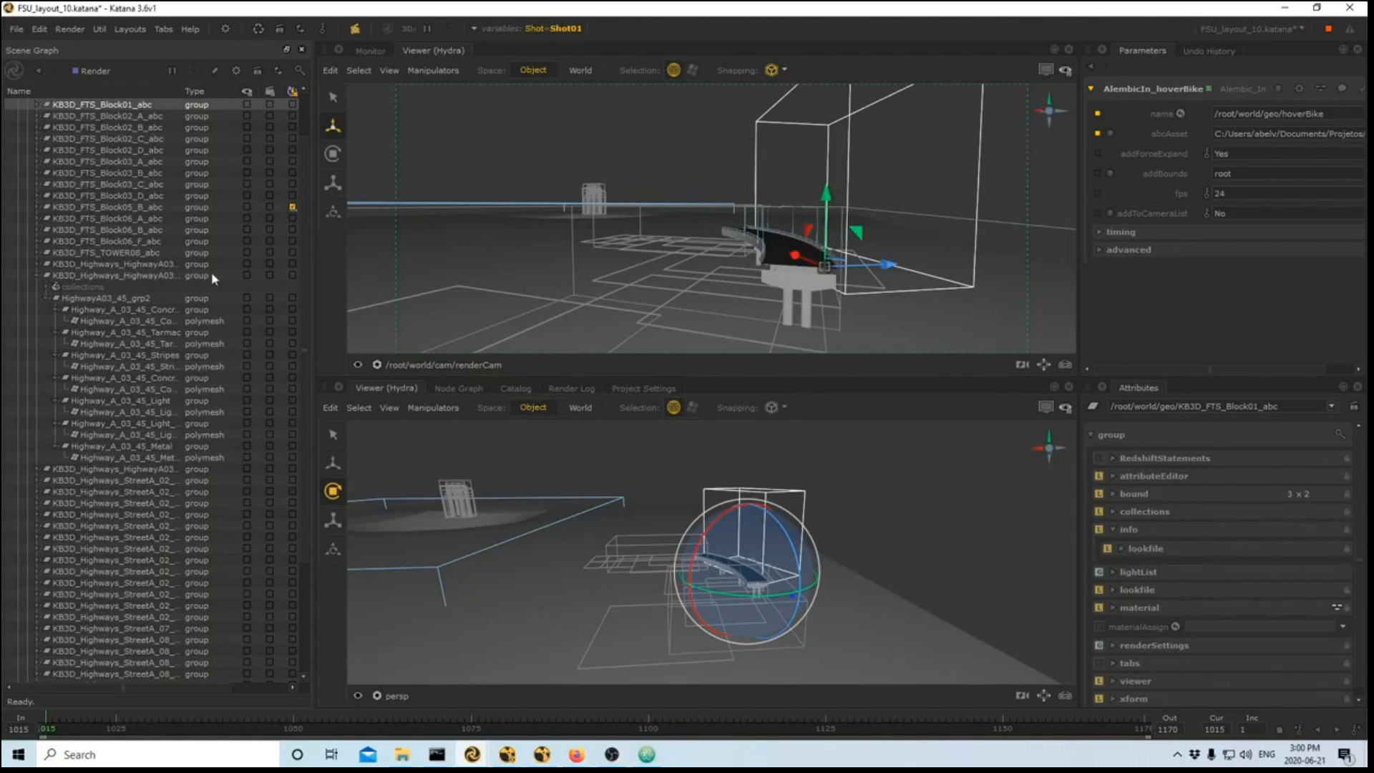
- Expand KB3D_FTS_Block01_abc to display its geometry and rotate the building about its vertical axis so the balcony facade faces the highway
double_click(97, 103)
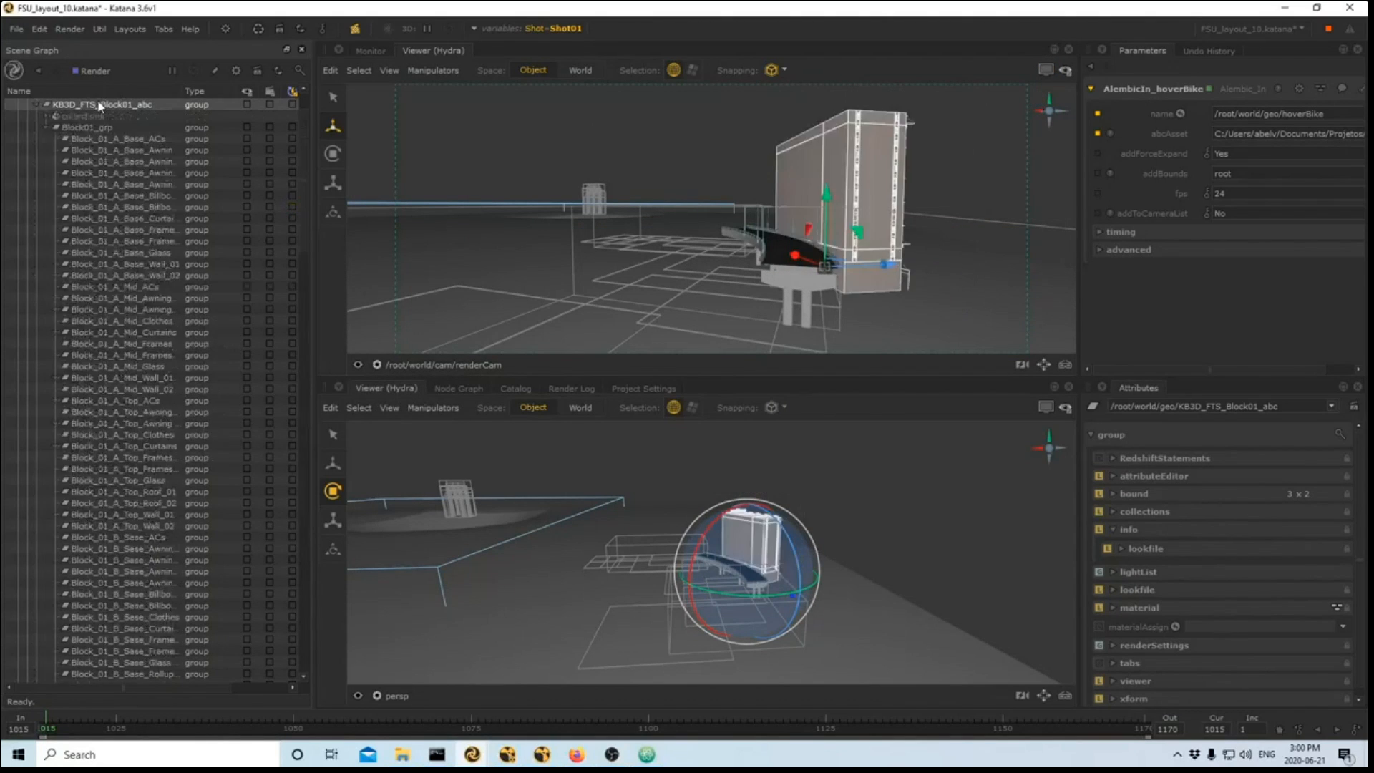
key(e)
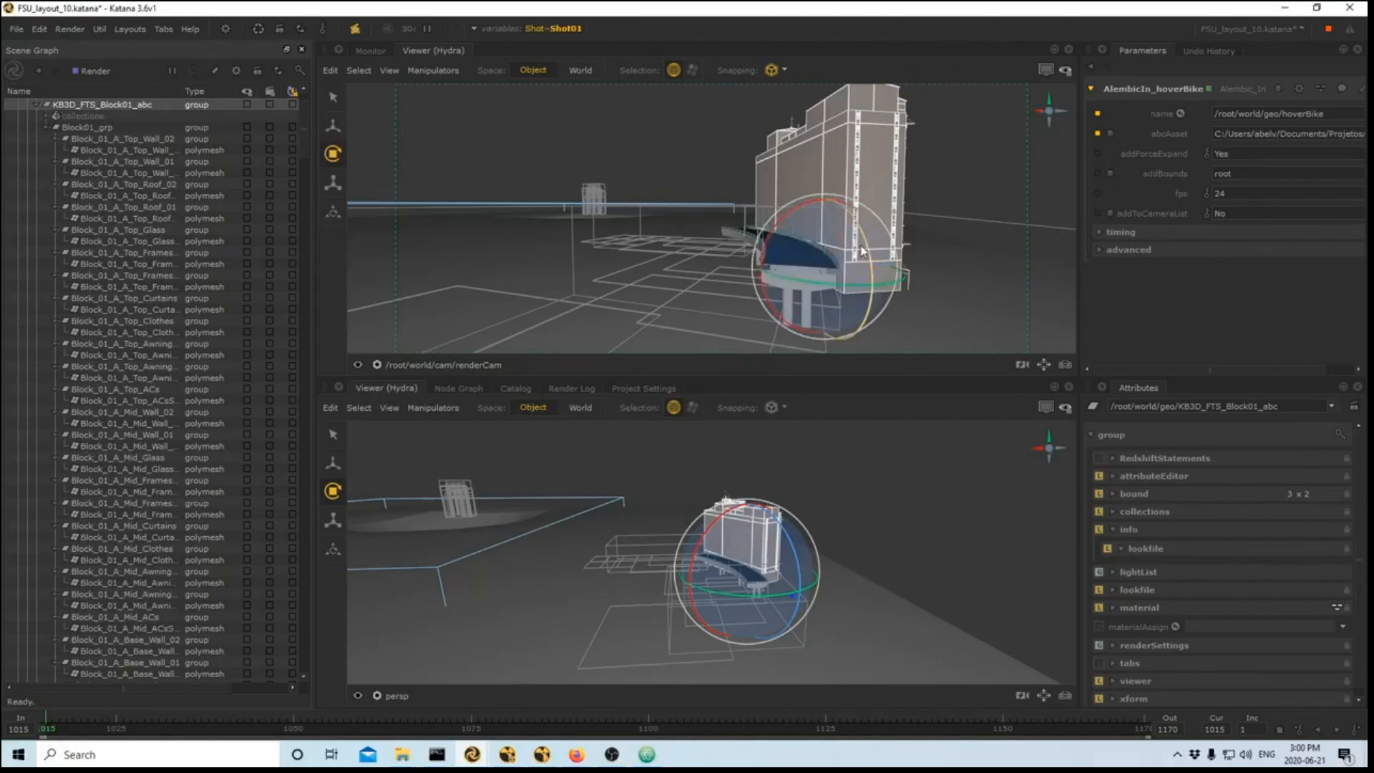
drag(762, 281, 638, 277)
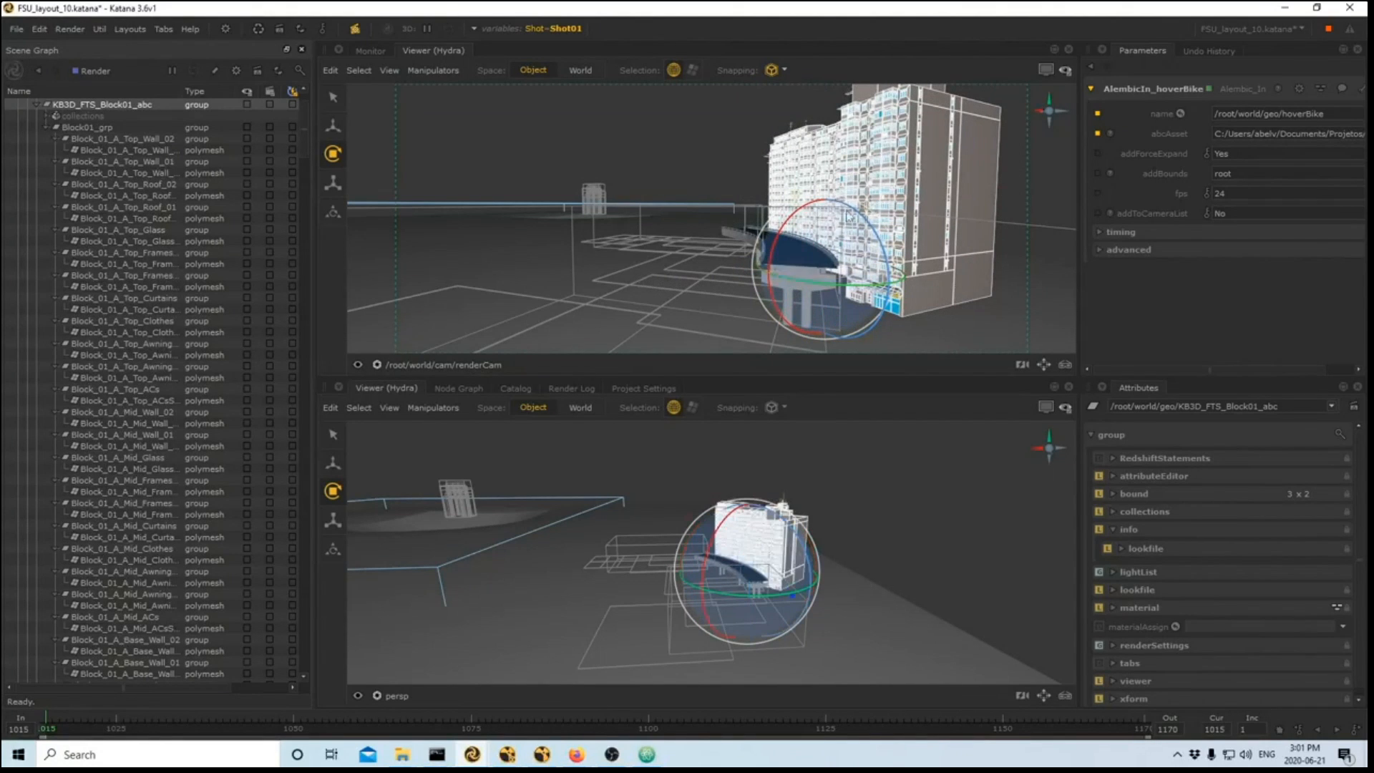
click(642, 168)
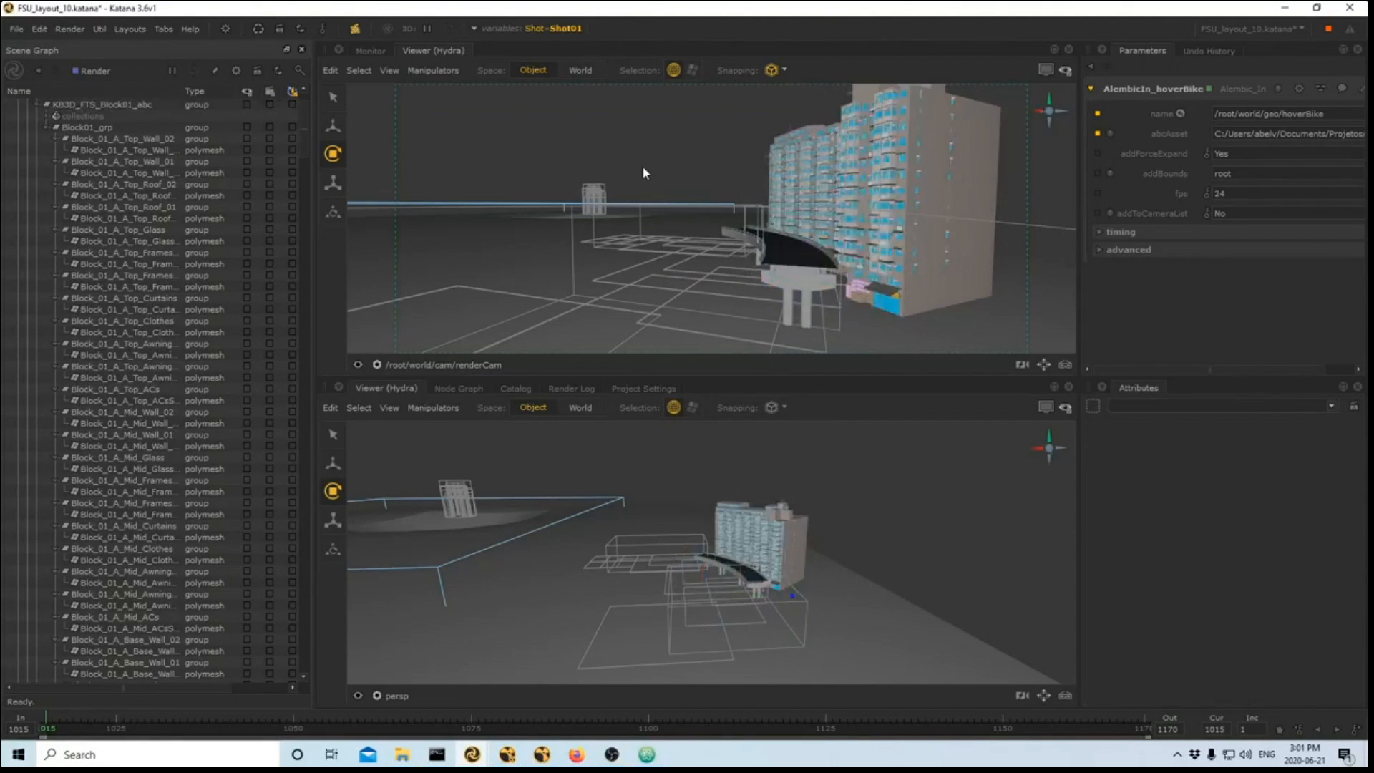
- Collapse the KB3D_FTS_Block01_abc and highway locations back to bounding boxes and maximize the renderCam viewer
click(35, 104)
alt+drag(918, 563, 864, 558)
alt+middle_drag(716, 526, 691, 556)
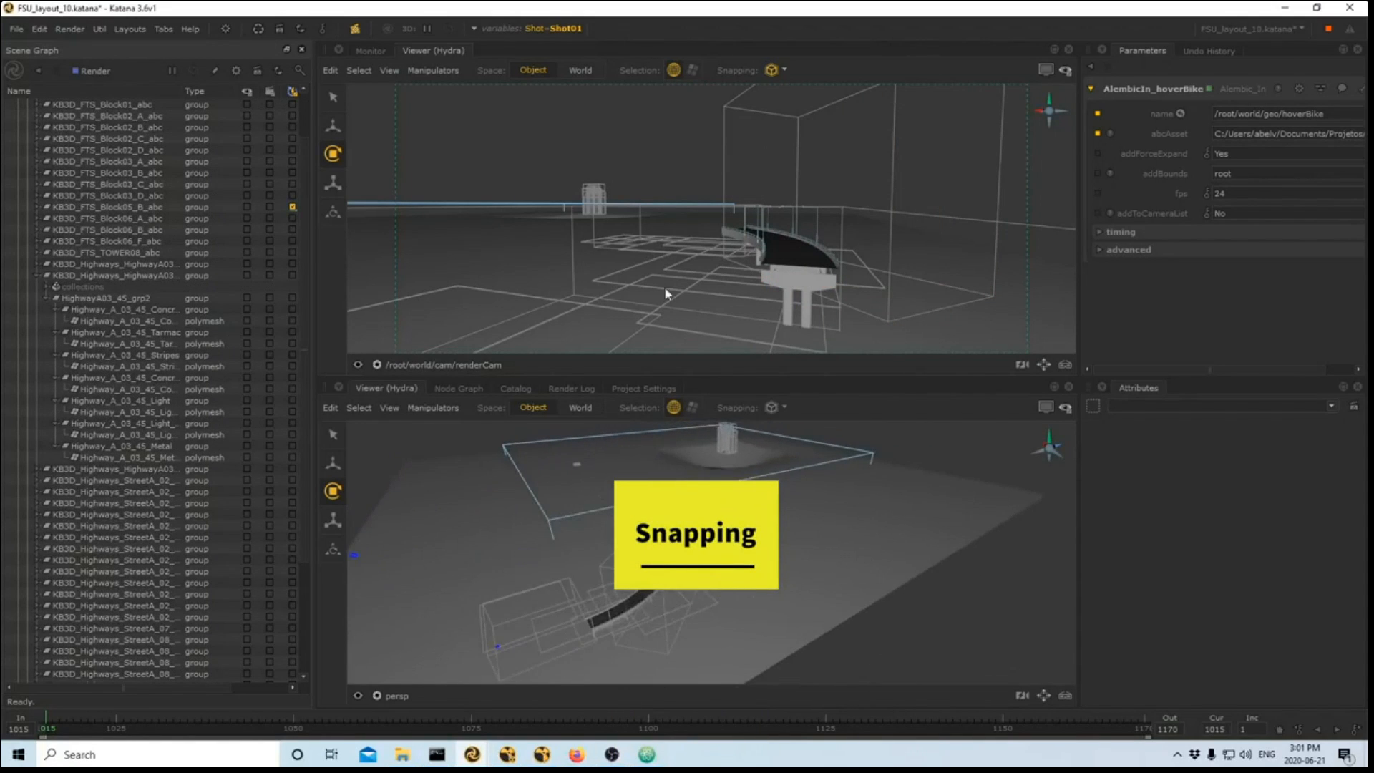
key(space)
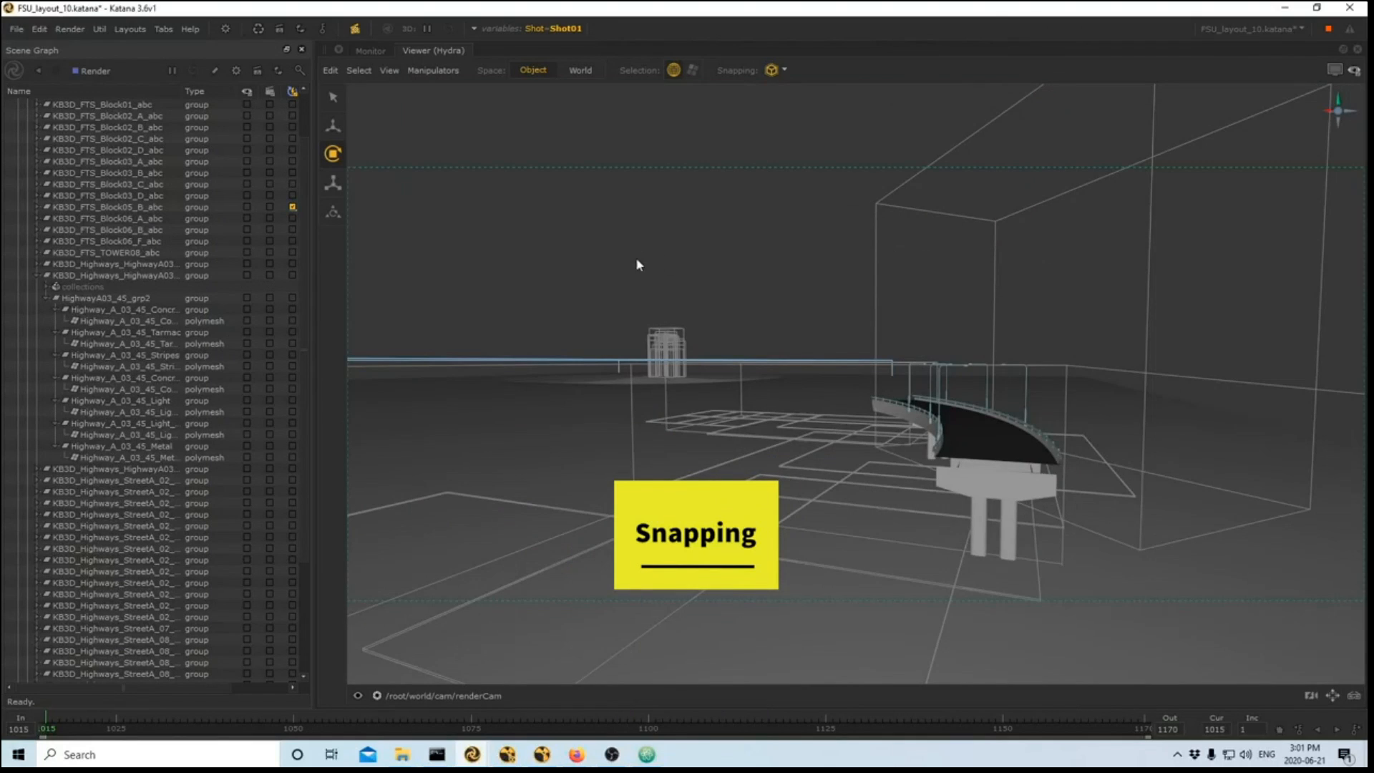
click(37, 276)
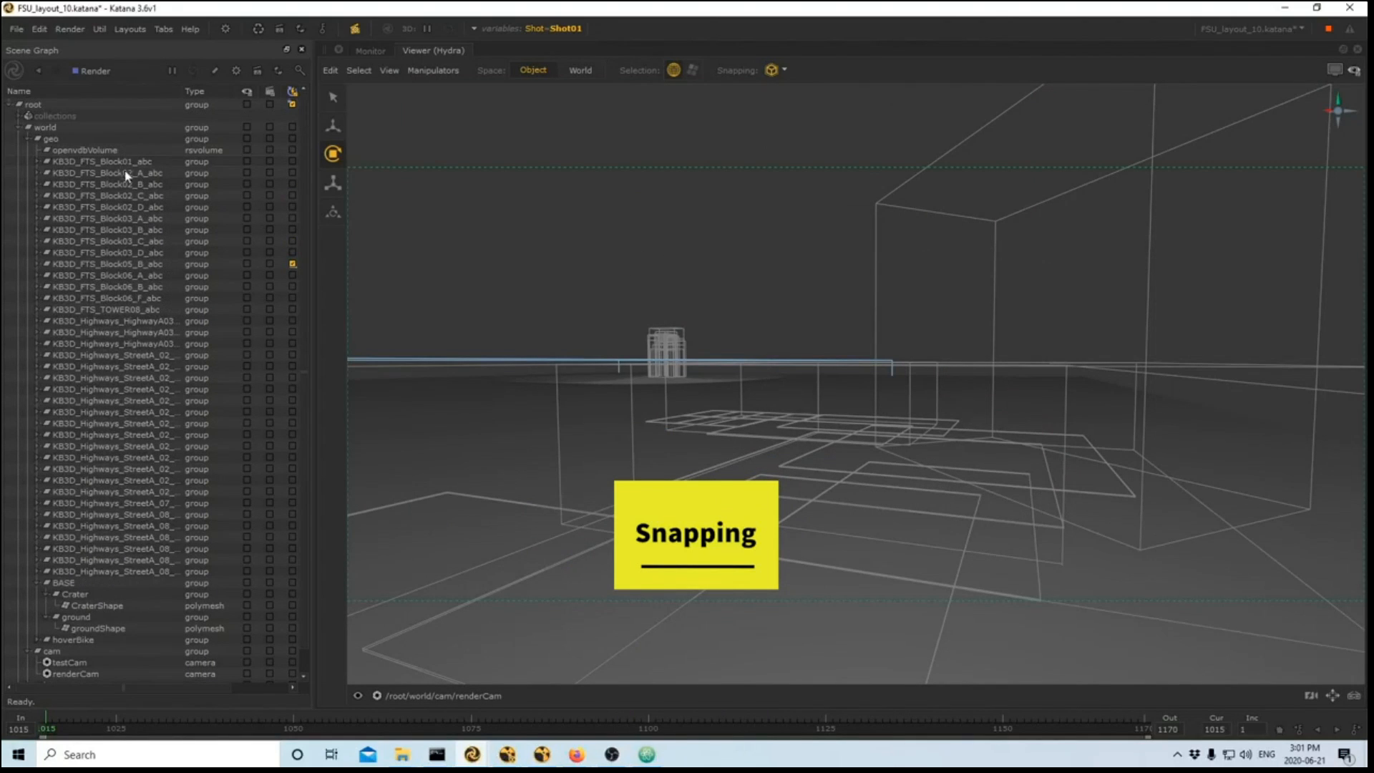
- Choose a snapping option, place KB3D_FTS_Block02_A_abc on the ground in the camera's left foreground, and preview its expanded geometry
click(126, 174)
key(w)
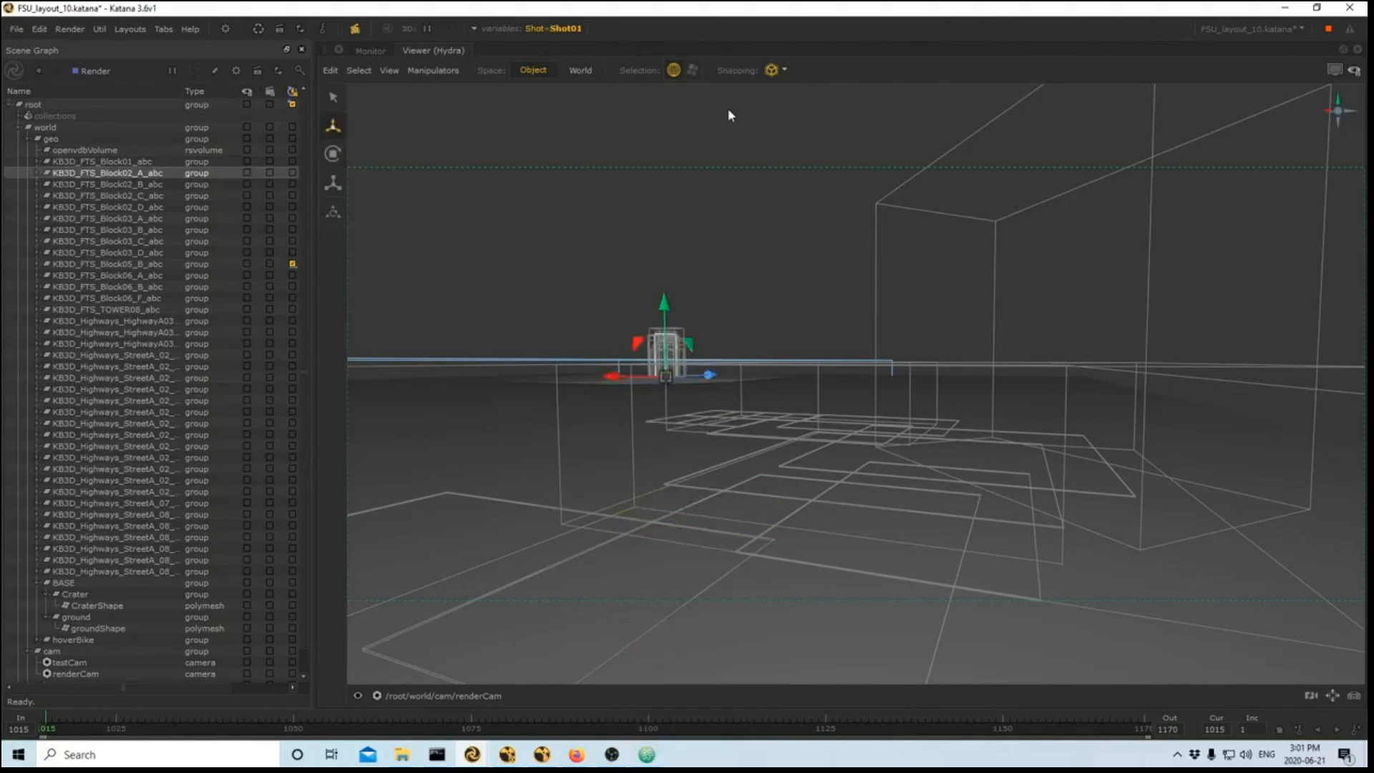
click(784, 69)
click(830, 179)
drag(665, 376, 486, 548)
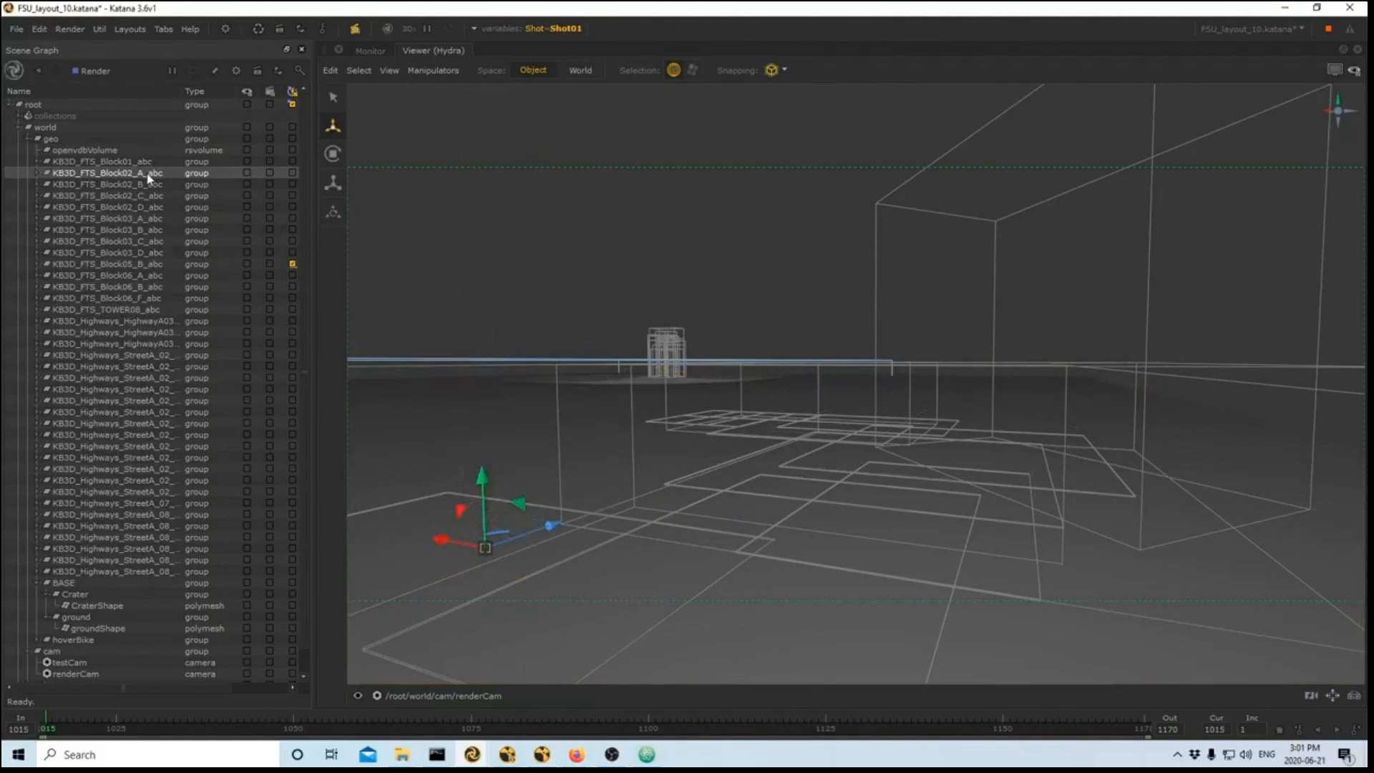
double_click(148, 173)
key(e)
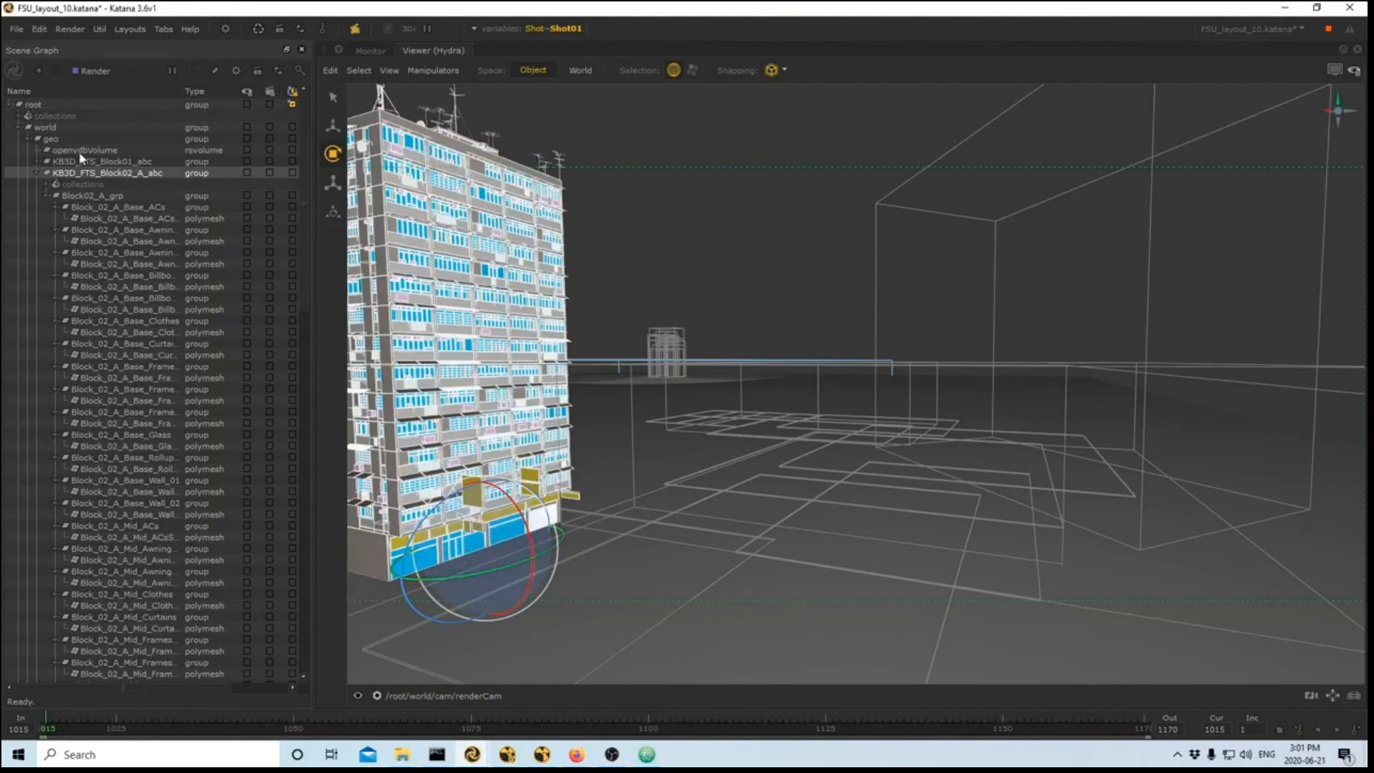
click(36, 173)
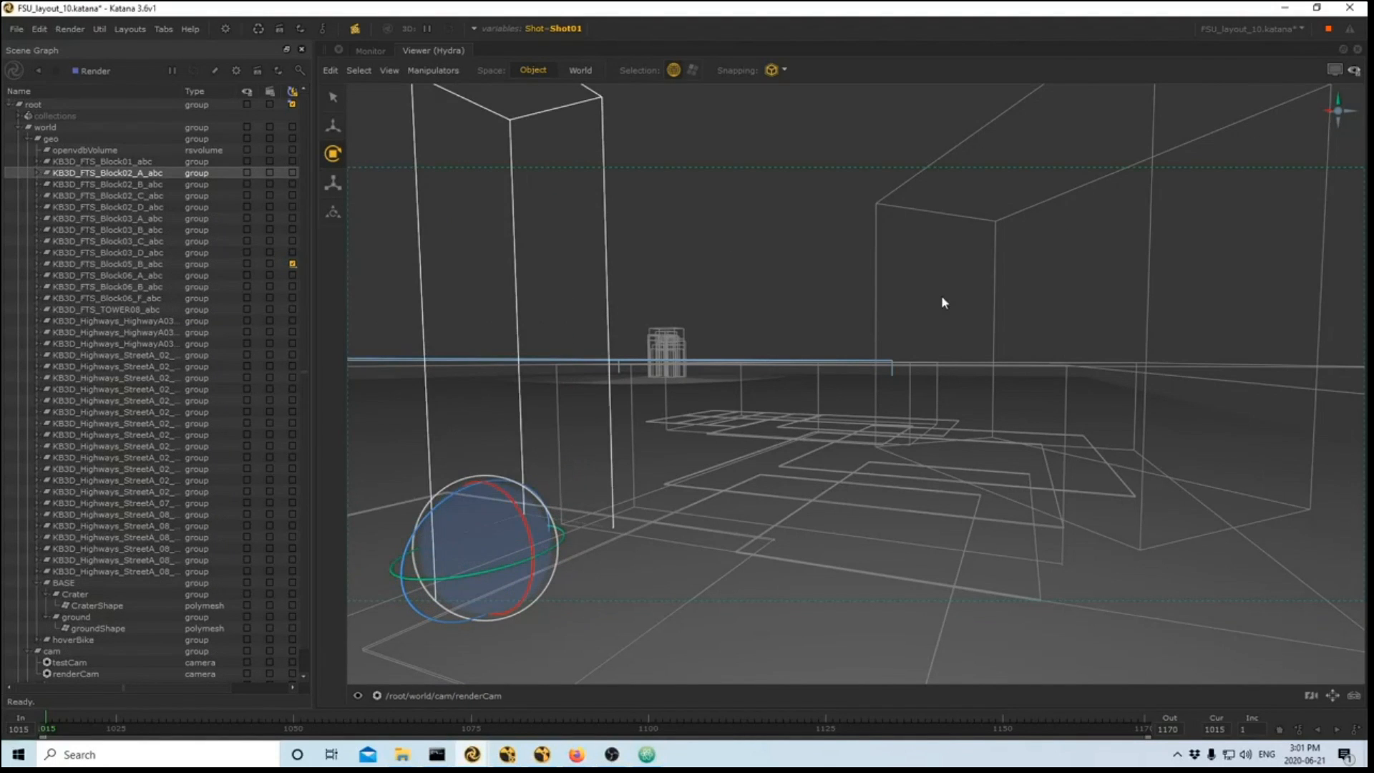
- Start a live render from the Render node in the OUTPUT group and display it over the maximized renderCam viewer
key(space)
click(459, 388)
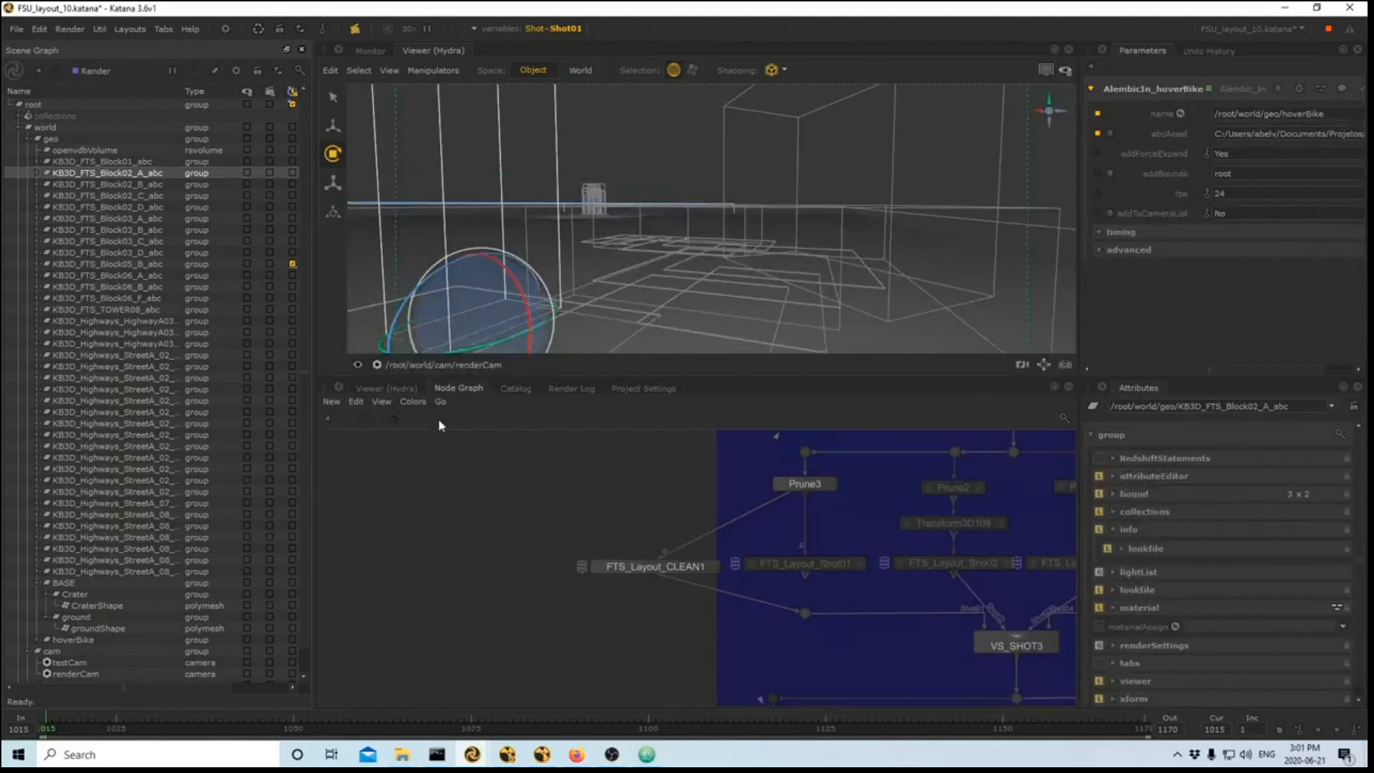
scroll(526, 543, down, 3)
middle_drag(700, 687, 692, 408)
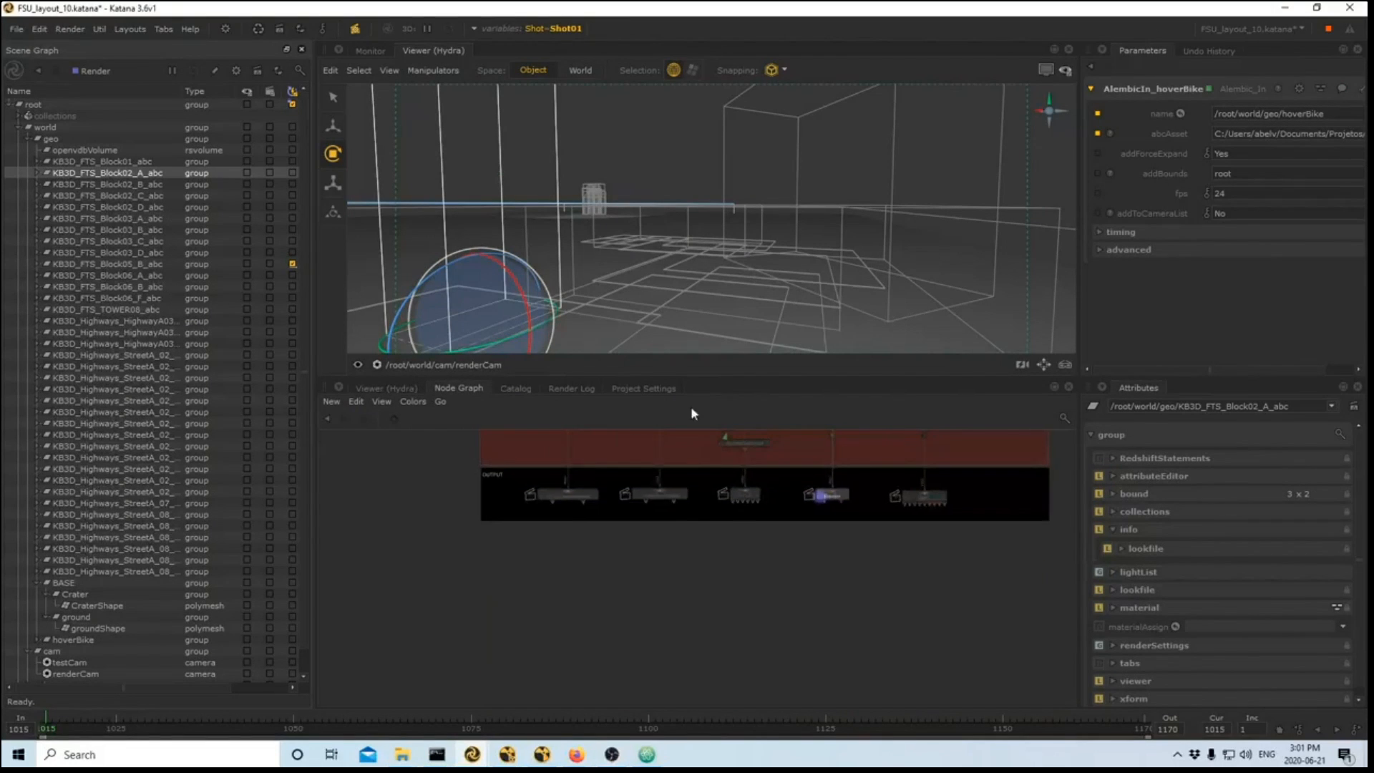
right_click(829, 498)
click(859, 535)
key(space)
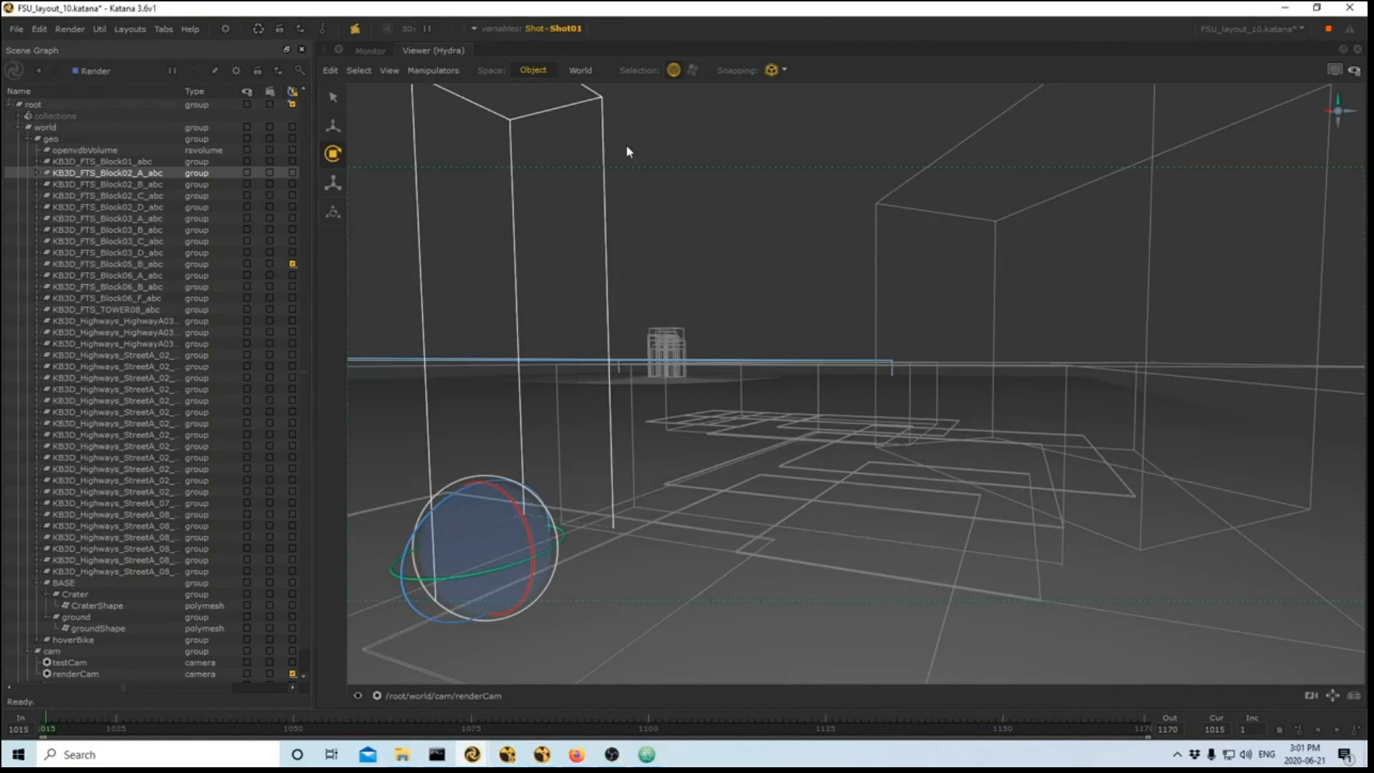
click(1334, 71)
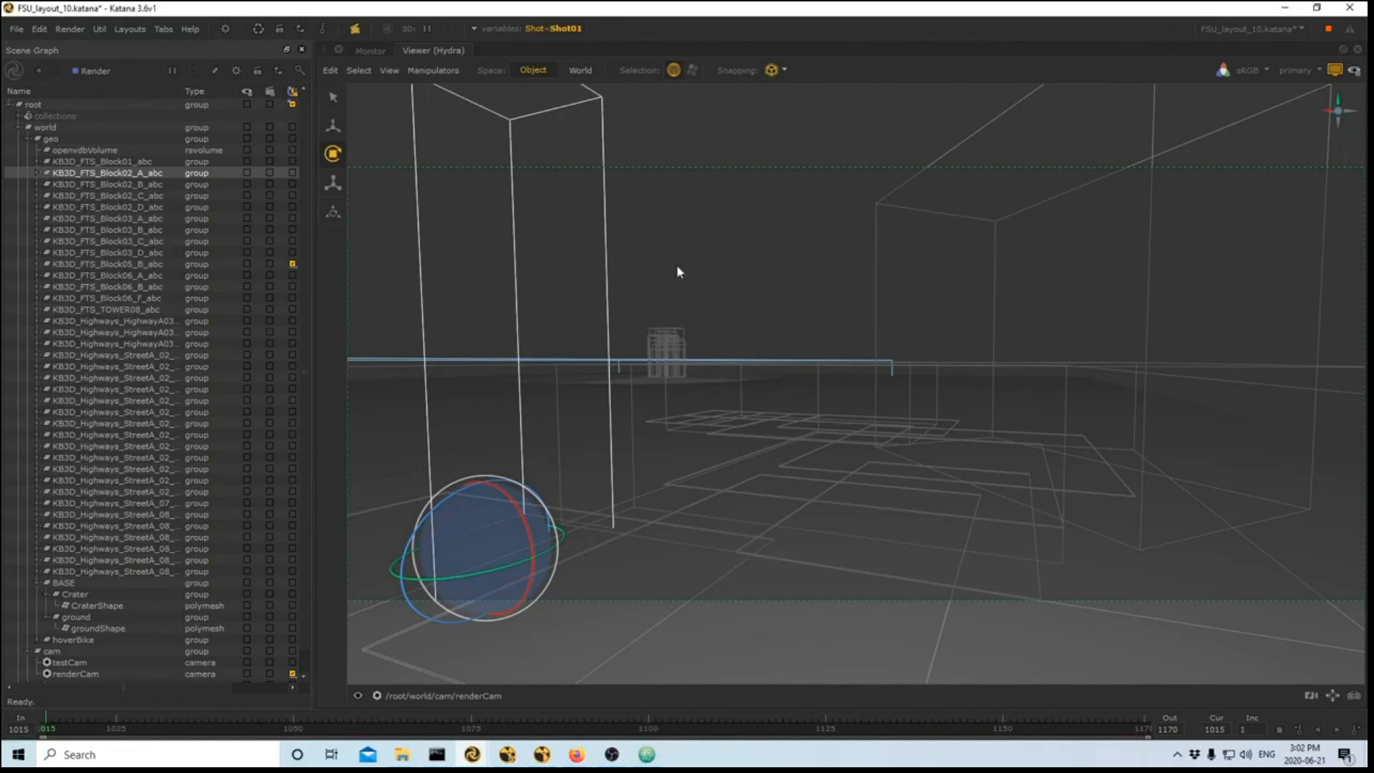
- Enable live render updates for KB3D_FTS_Block01_abc and select the KB3D_FTS_Block02_A_abc building in the viewer
click(114, 264)
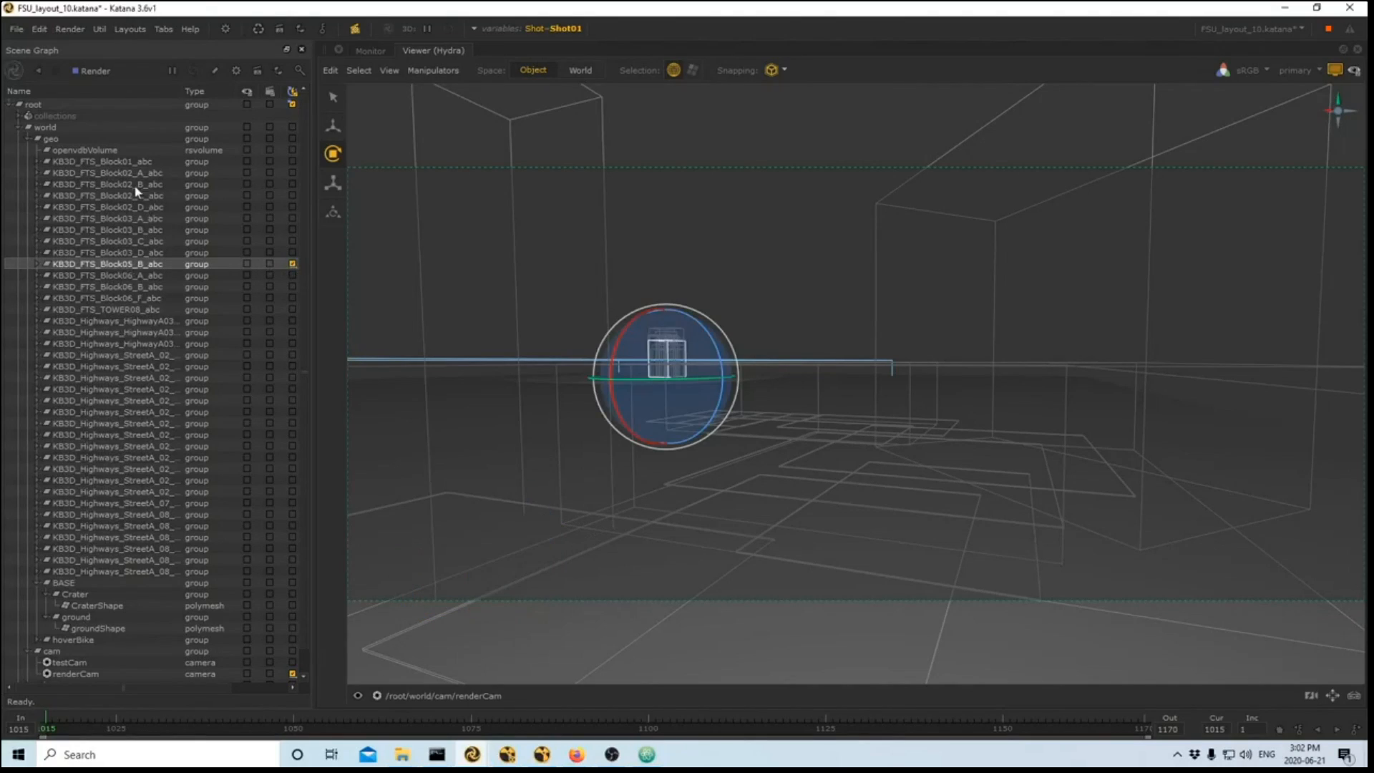
click(135, 163)
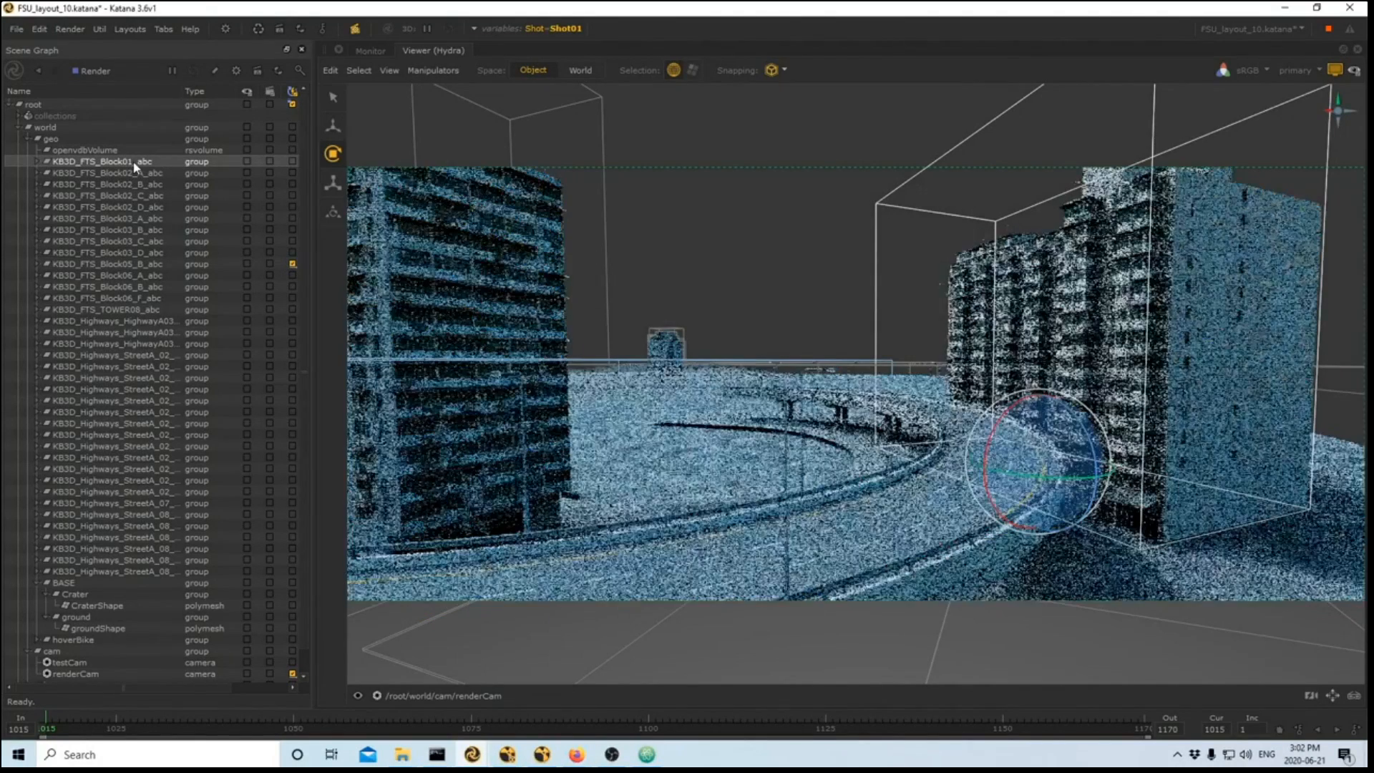
click(292, 160)
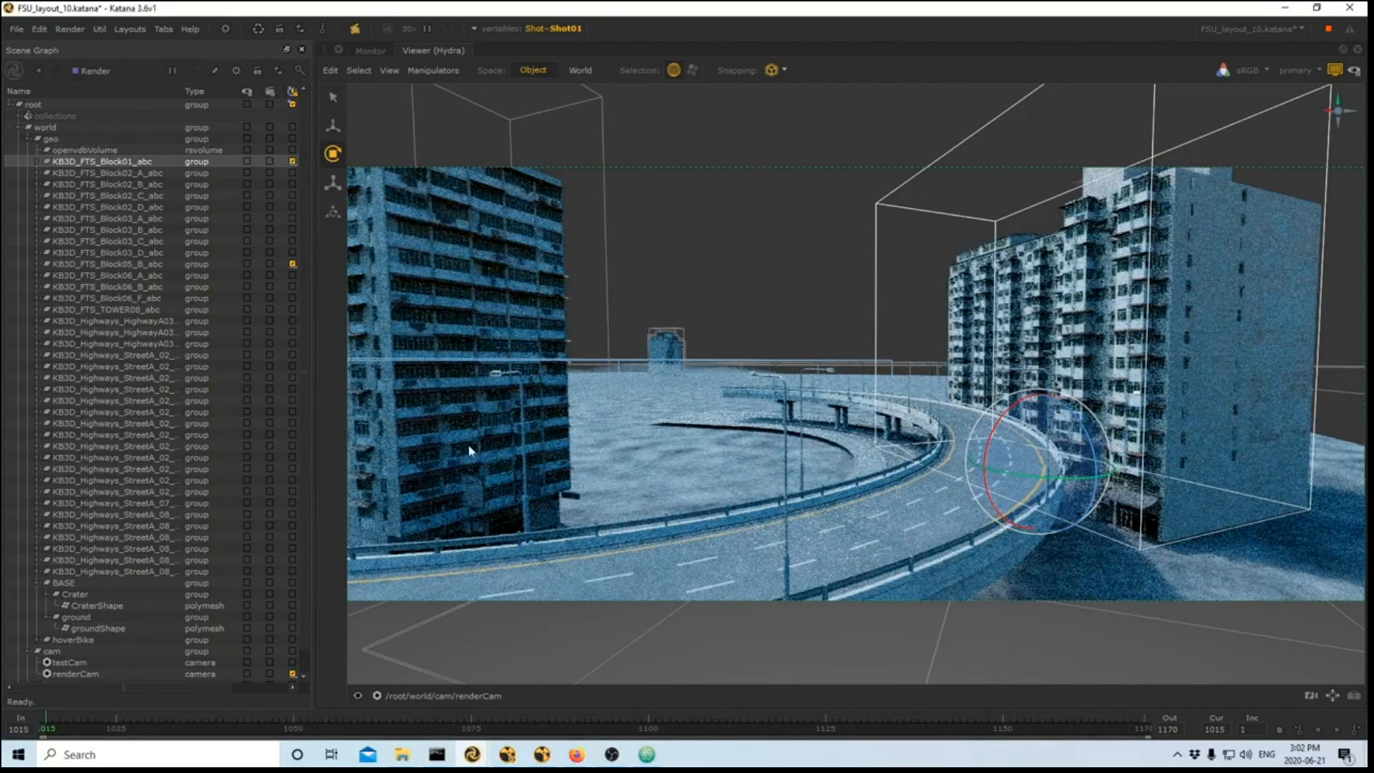
click(527, 116)
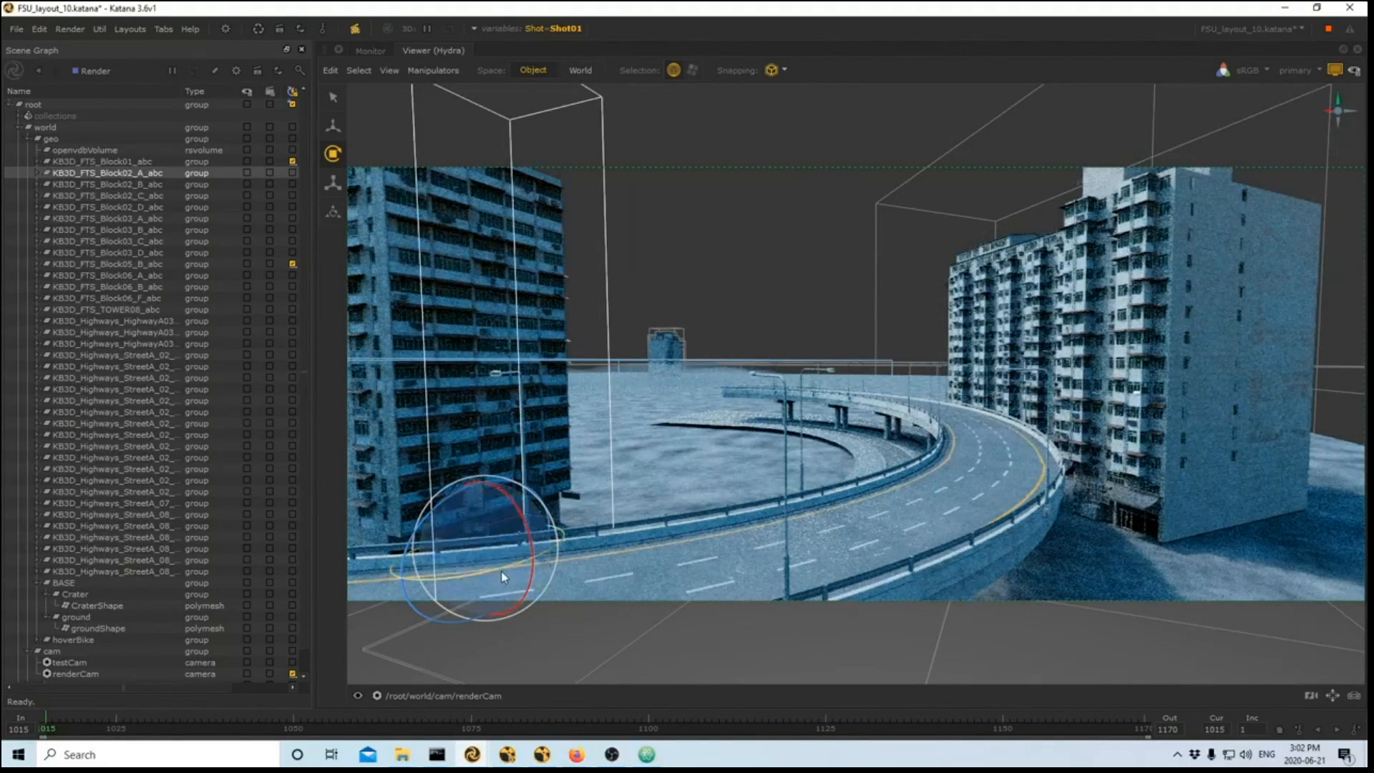
- Rotate KB3D_FTS_Block02_A_abc about its vertical axis and shift it further left in the camera view, with its live render updates enabled
drag(504, 568, 482, 570)
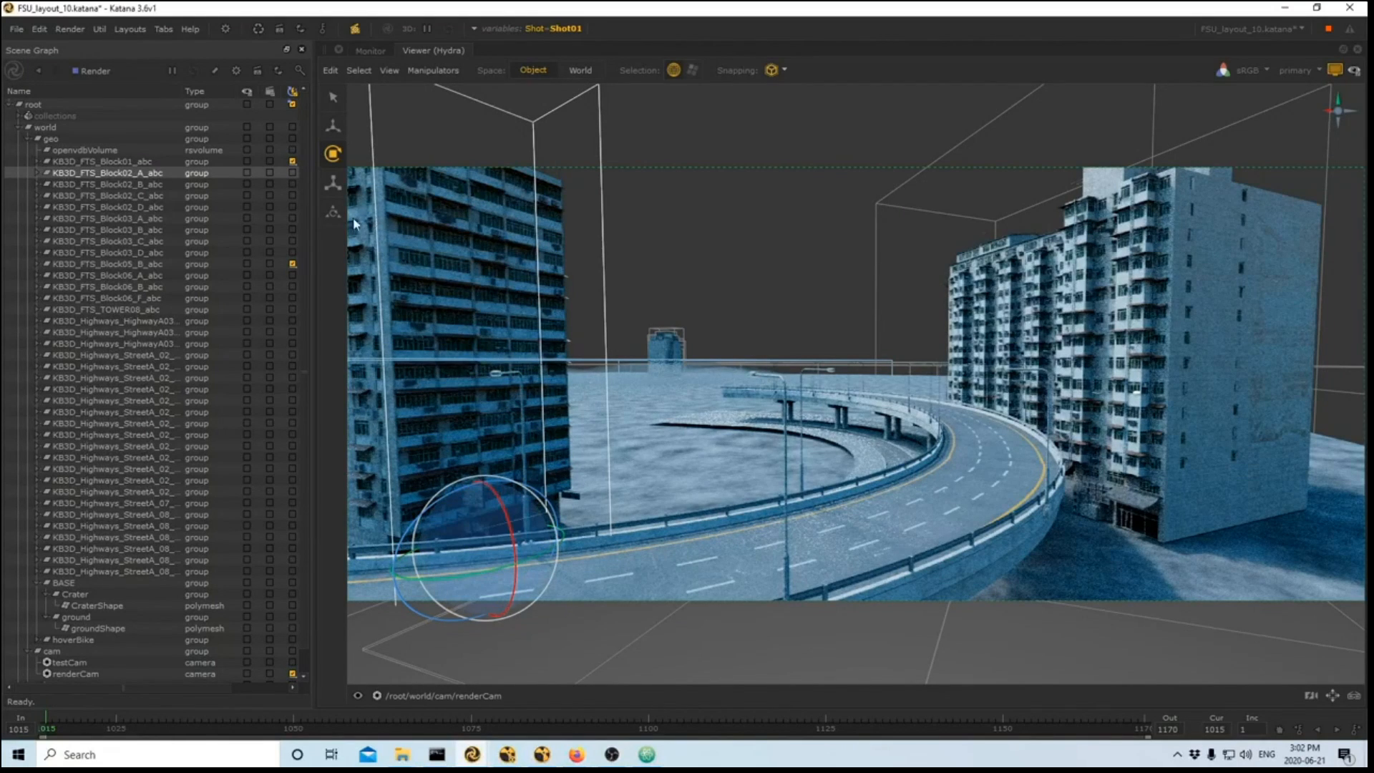
click(292, 173)
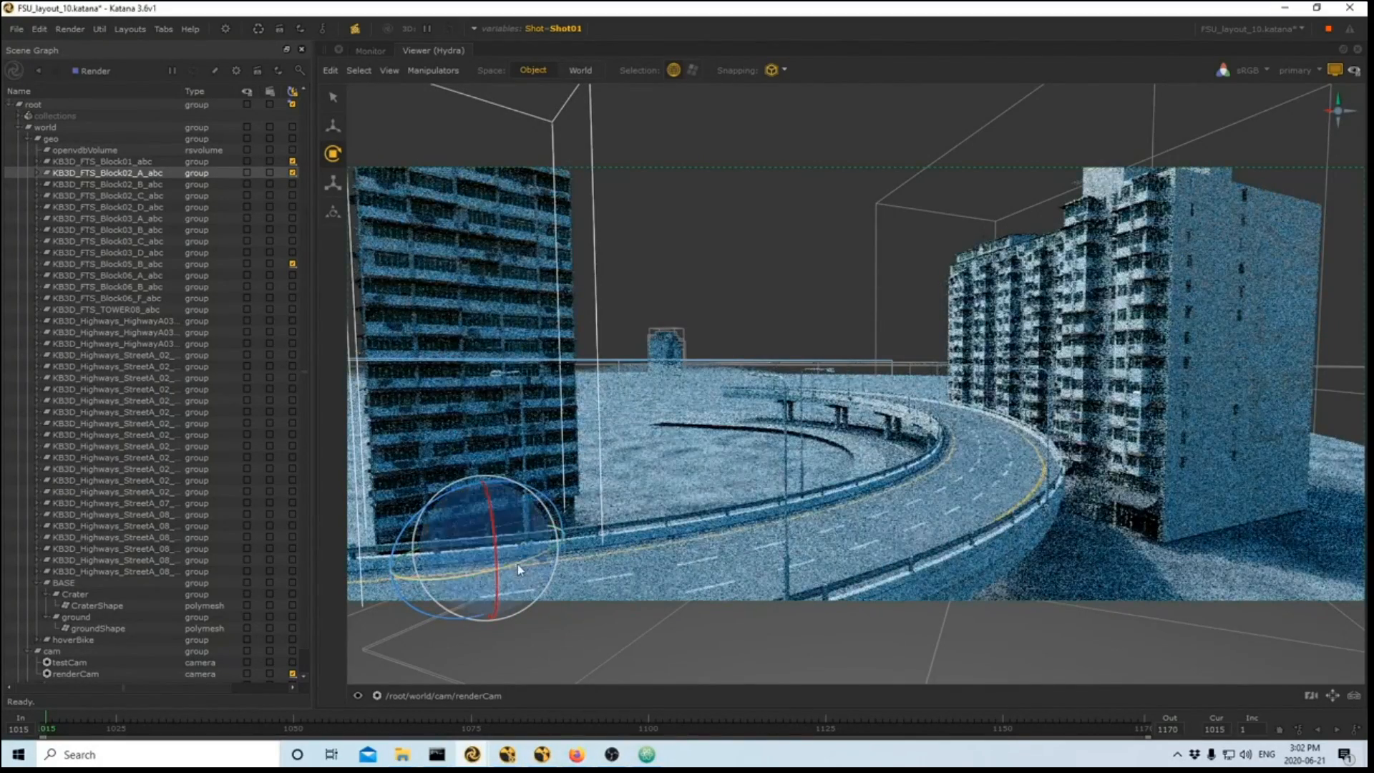
key(w)
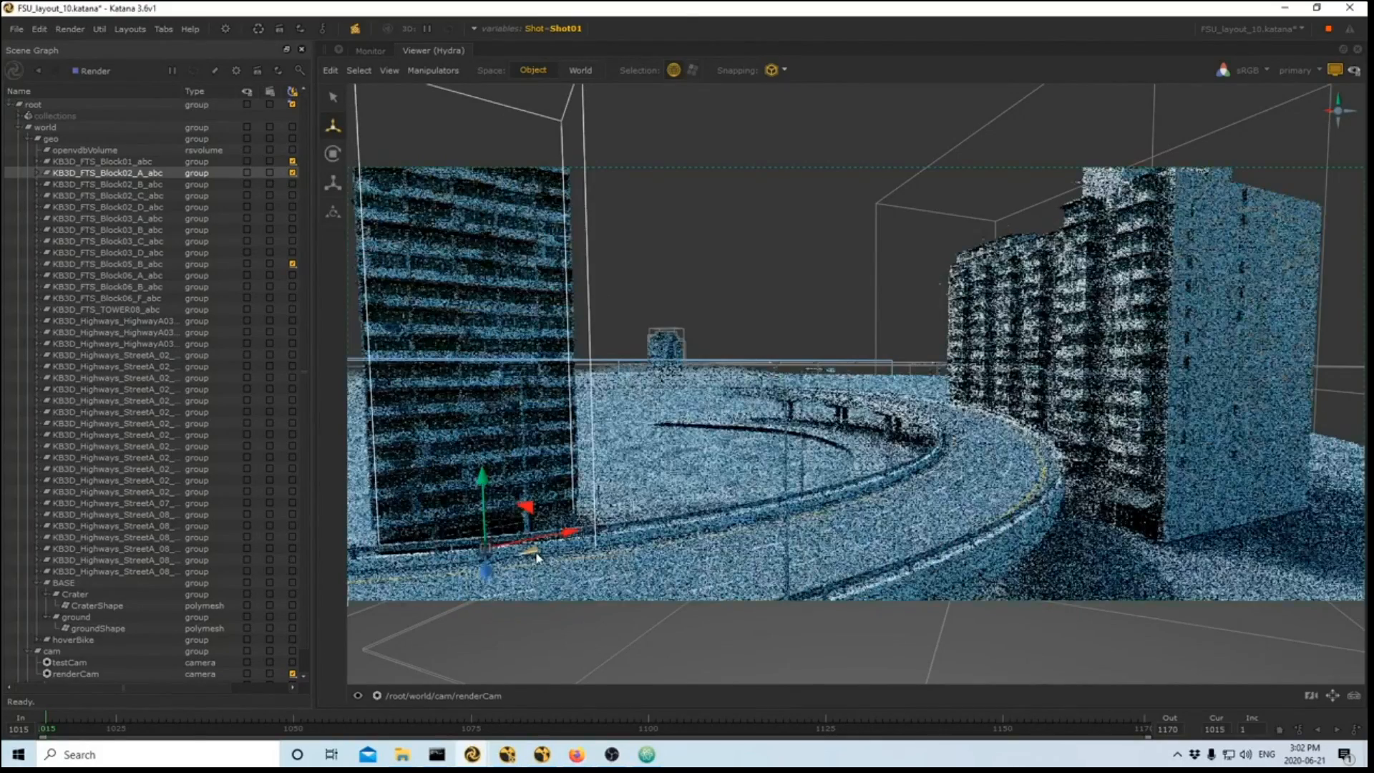
drag(538, 557, 509, 562)
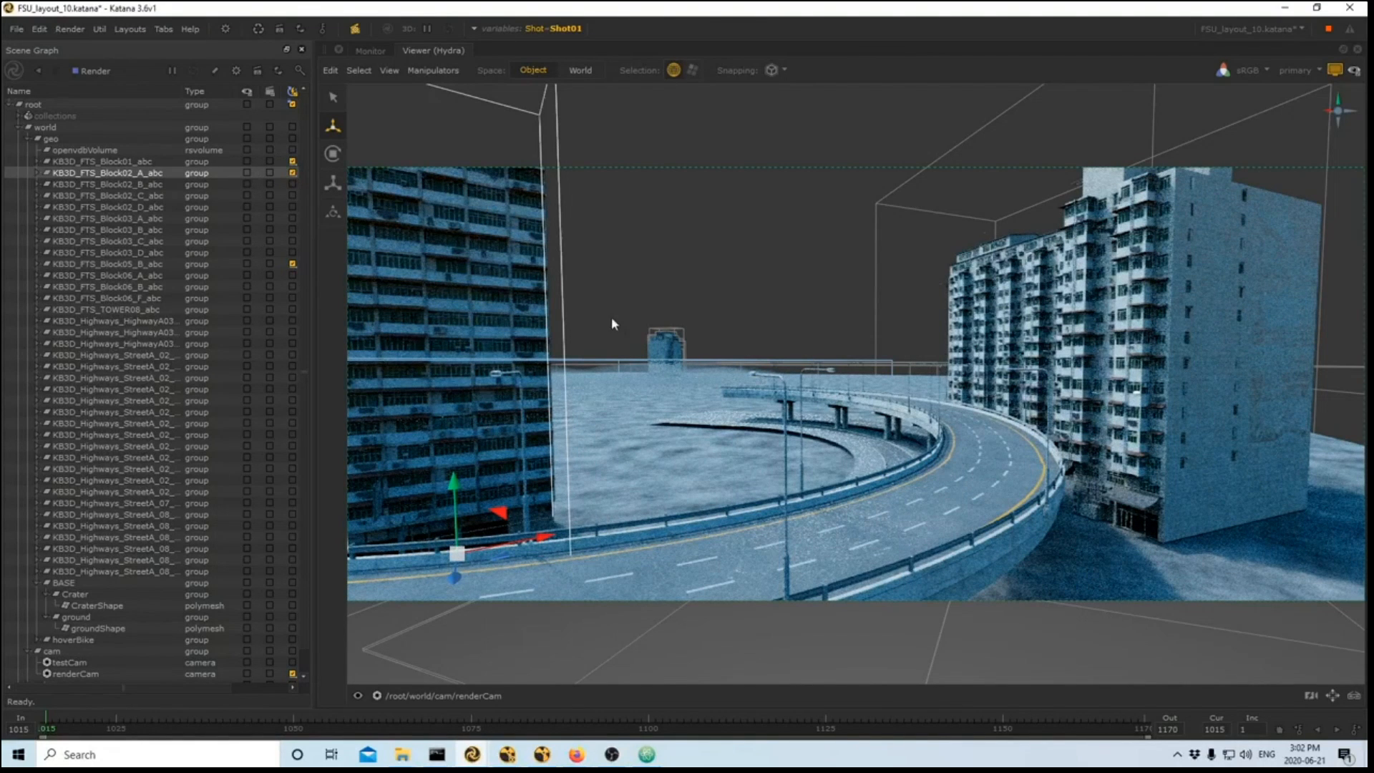
- Place KB3D_FTS_Block02_B_abc on the ground in the camera's right foreground and rotate it slightly about its vertical axis
click(132, 185)
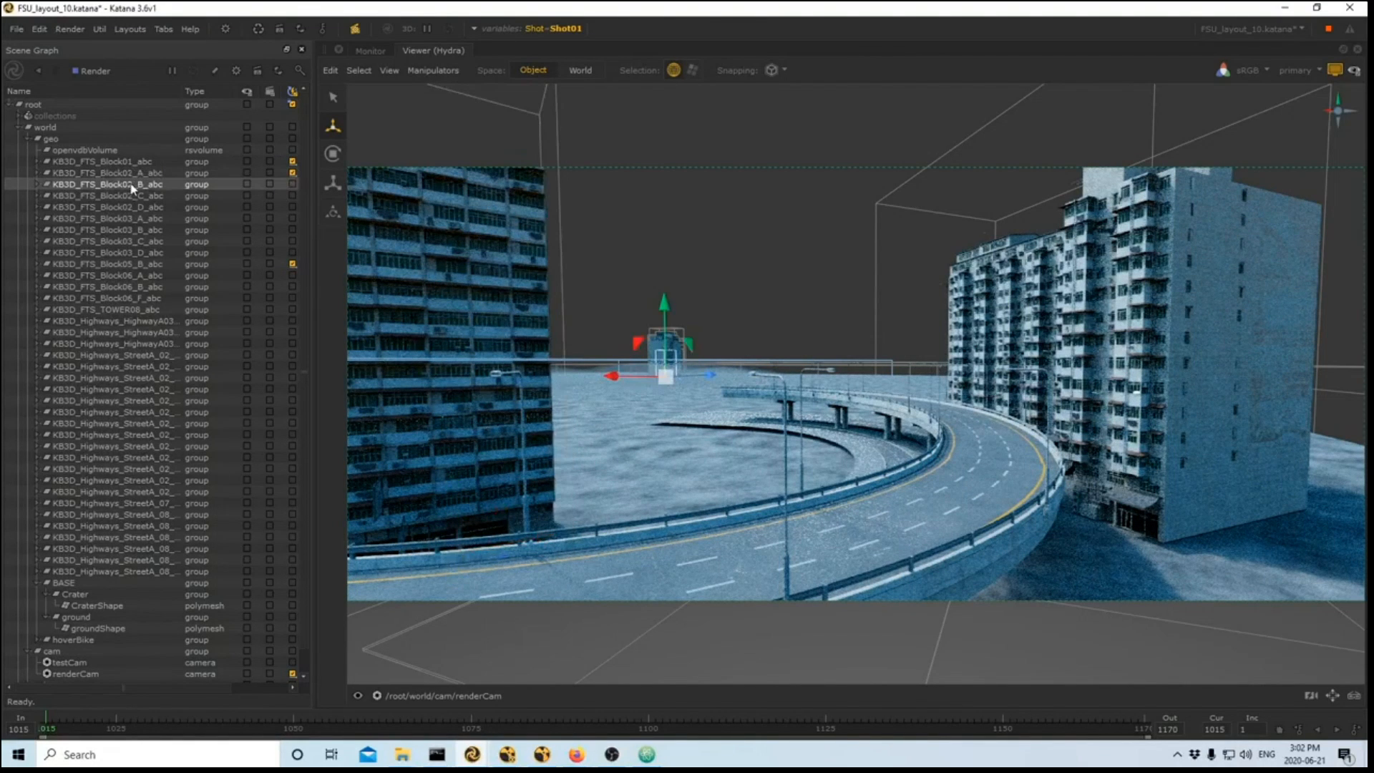
key(v)
drag(665, 377, 1125, 600)
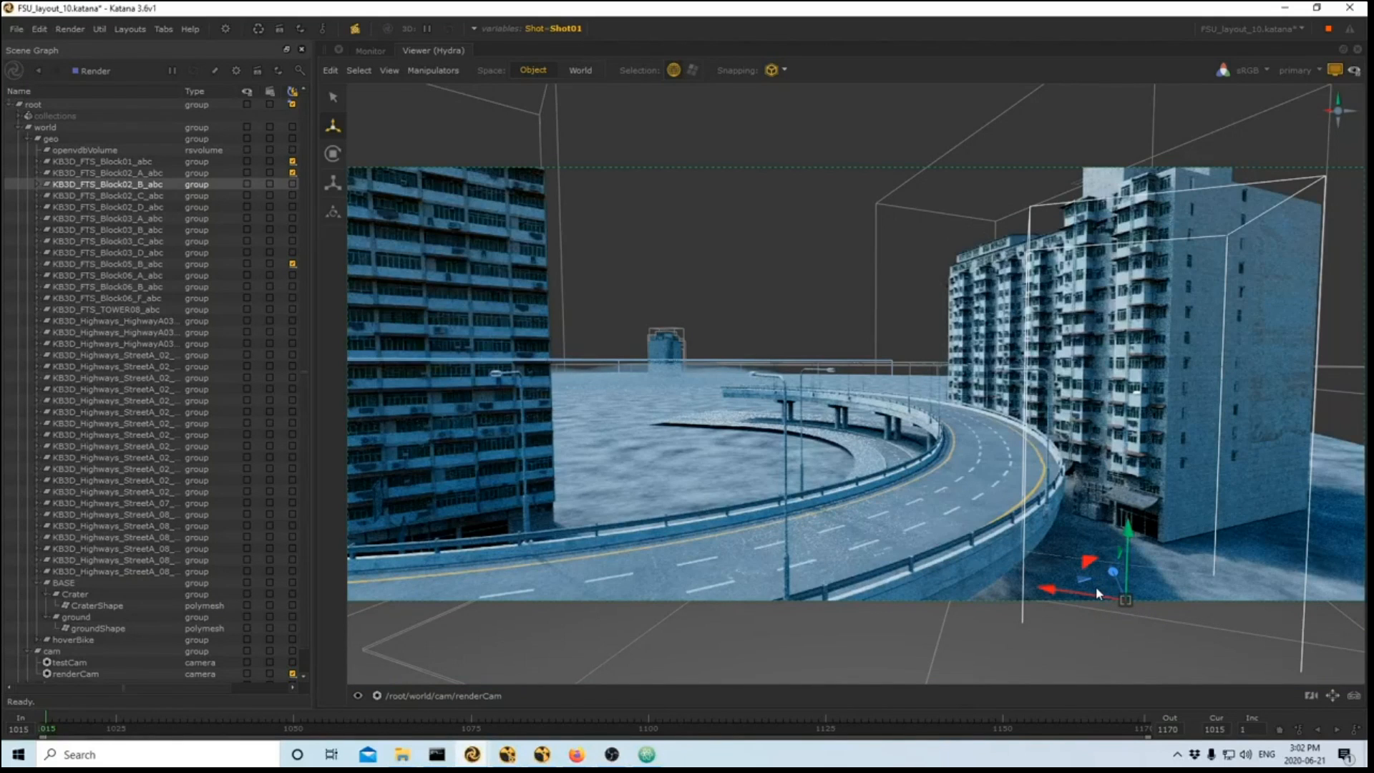
key(e)
drag(1150, 630, 1146, 646)
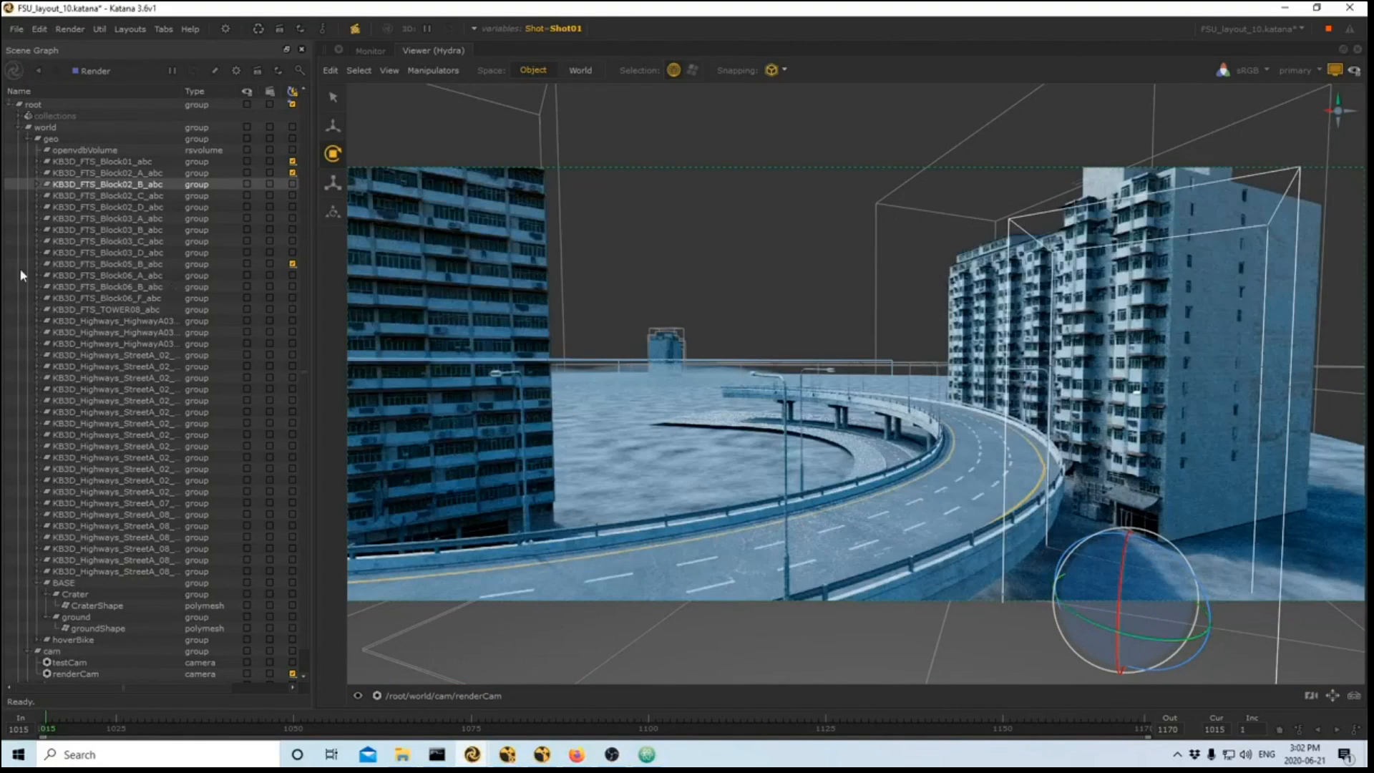
- Expand KB3D_FTS_Block02_B_abc's geometry, turn its balcony facade toward the highway and move it to the right edge of the camera frame
double_click(107, 184)
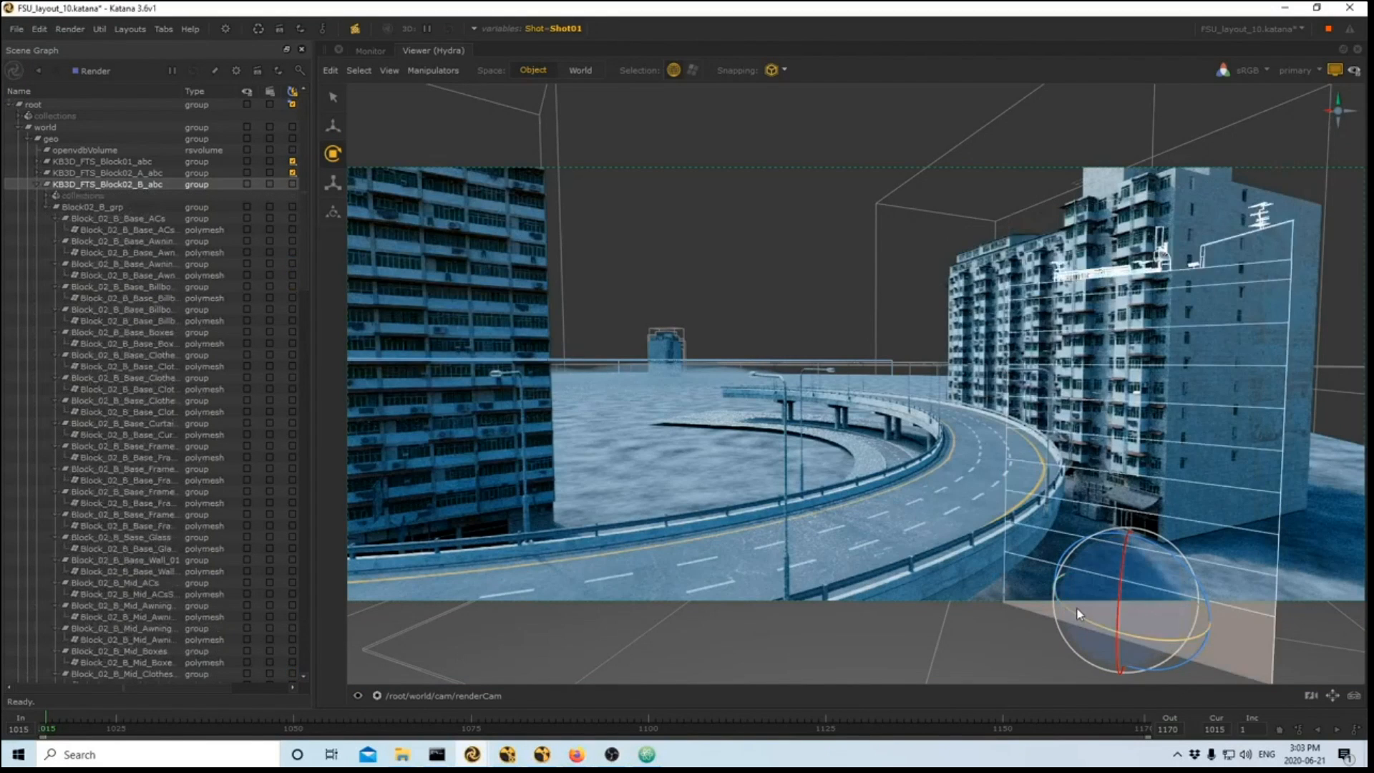
mouse_move(1074, 615)
mouse_down()
mouse_move(1260, 640)
mouse_move(1217, 642)
mouse_move(1147, 608)
mouse_move(1186, 611)
mouse_move(1189, 646)
mouse_up()
key(w)
key(e)
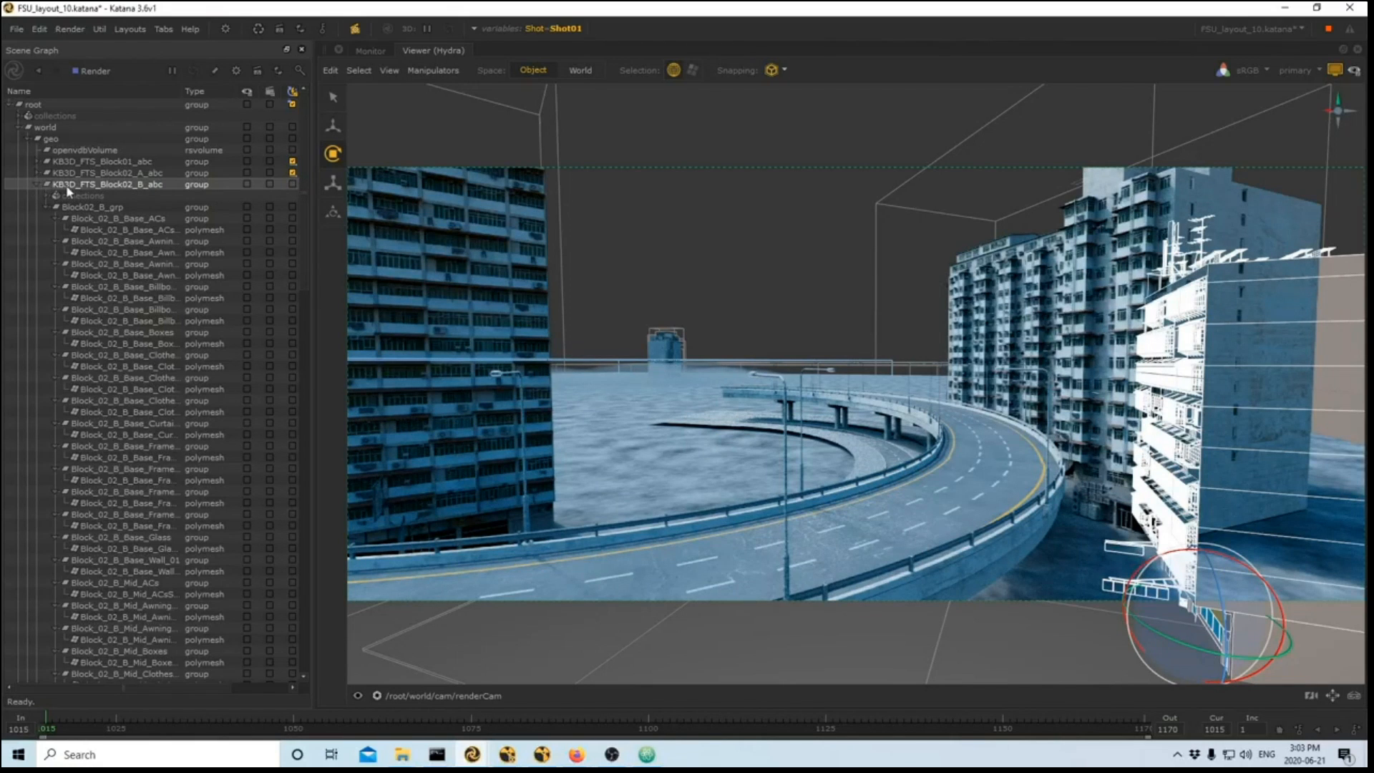
- Enable live render updates for KB3D_FTS_Block02_B_abc, collapse it to its bounding box and clear the selection
click(292, 184)
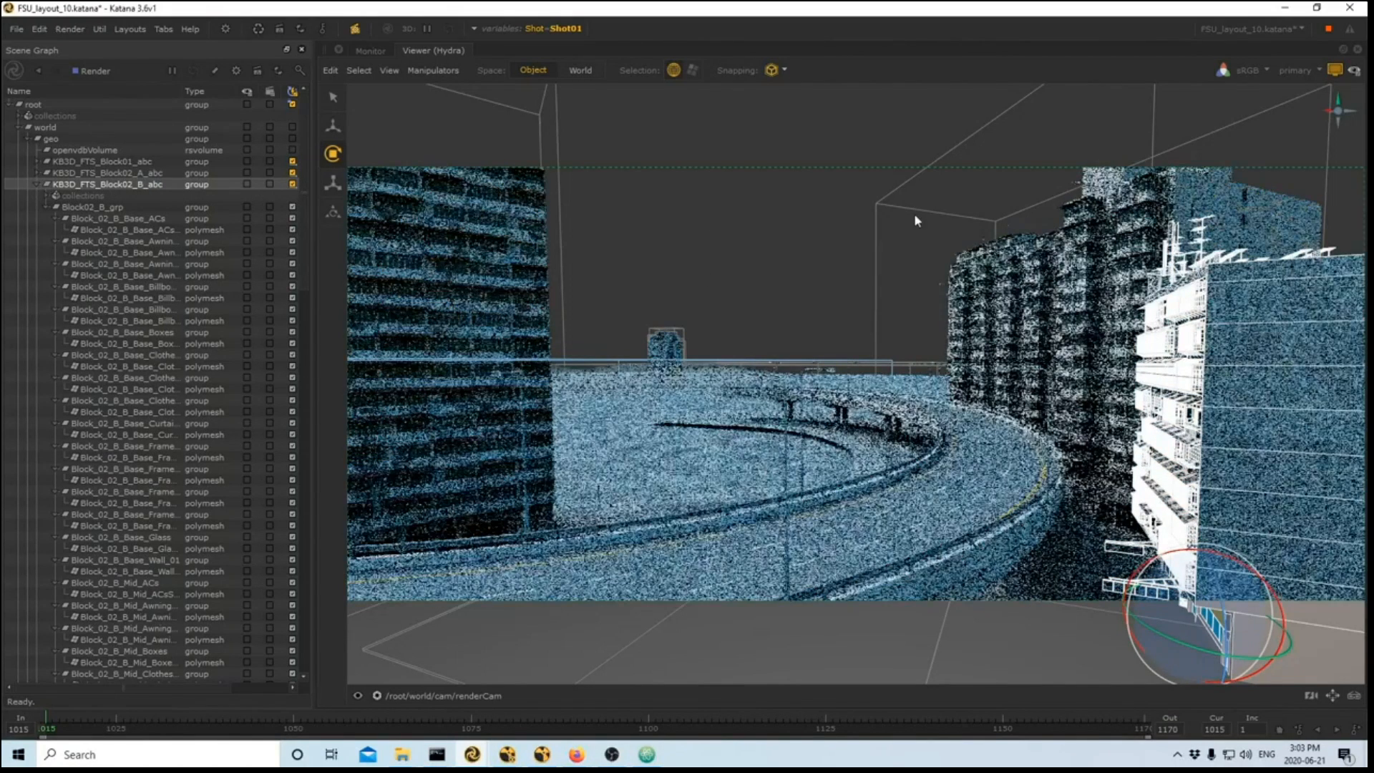
click(35, 184)
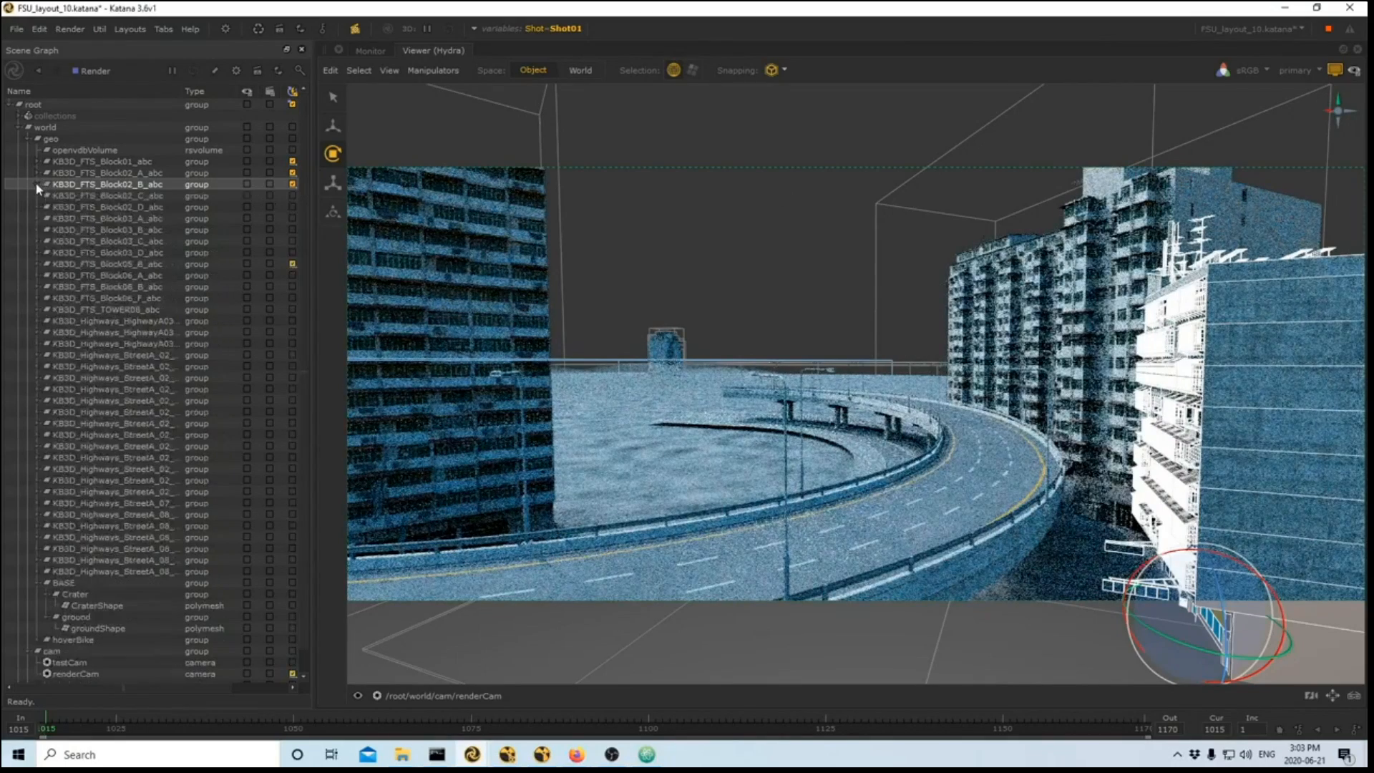
click(952, 204)
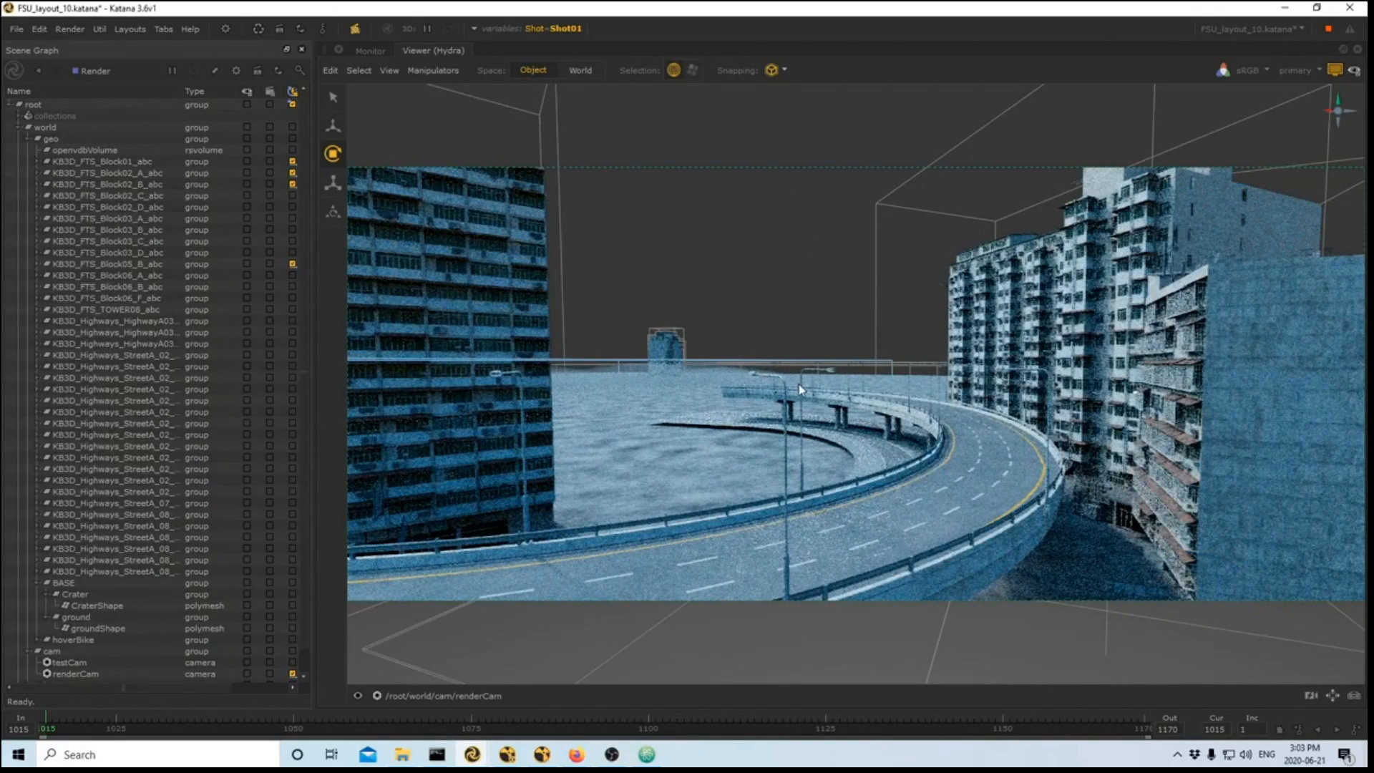
- Place KB3D_FTS_Block02_D_abc on the ground near the middle of the camera view and rotate it about its vertical axis
click(107, 207)
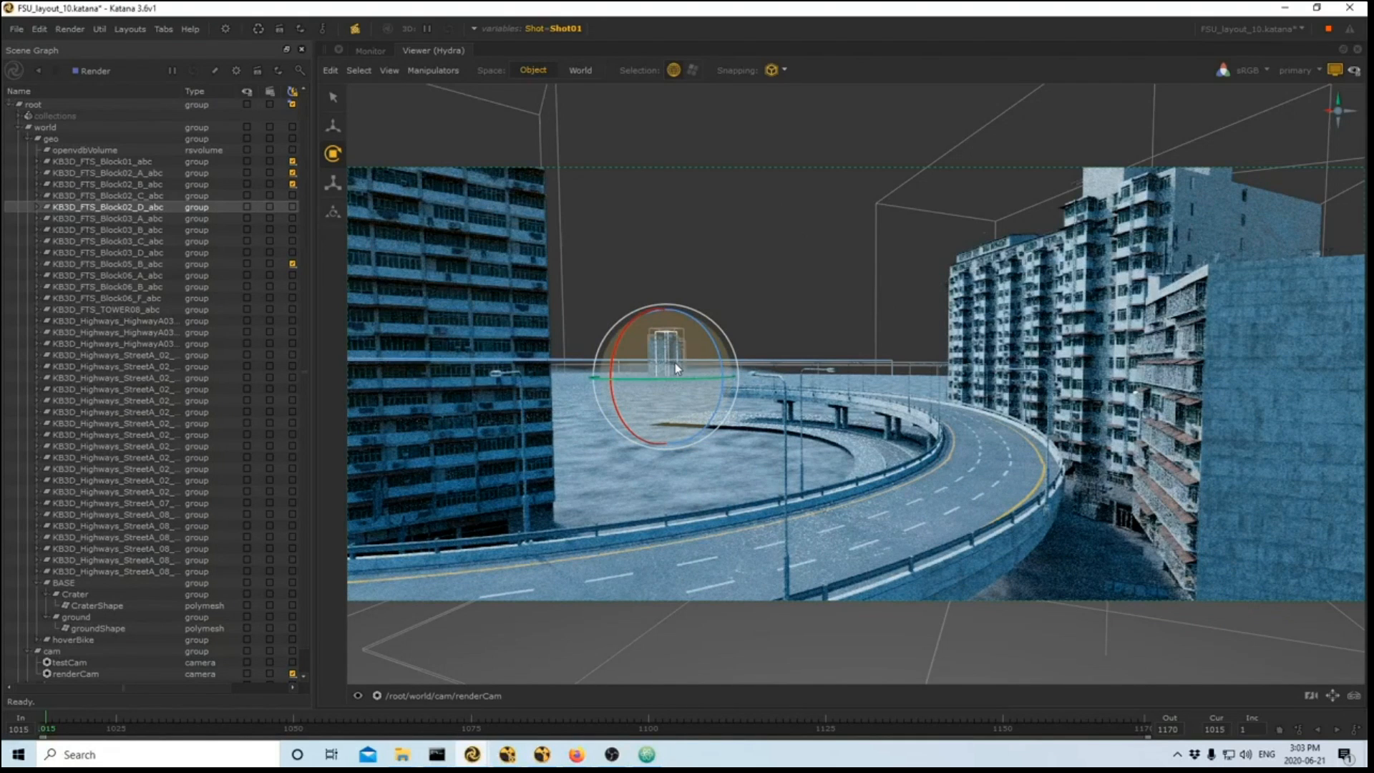
key(w)
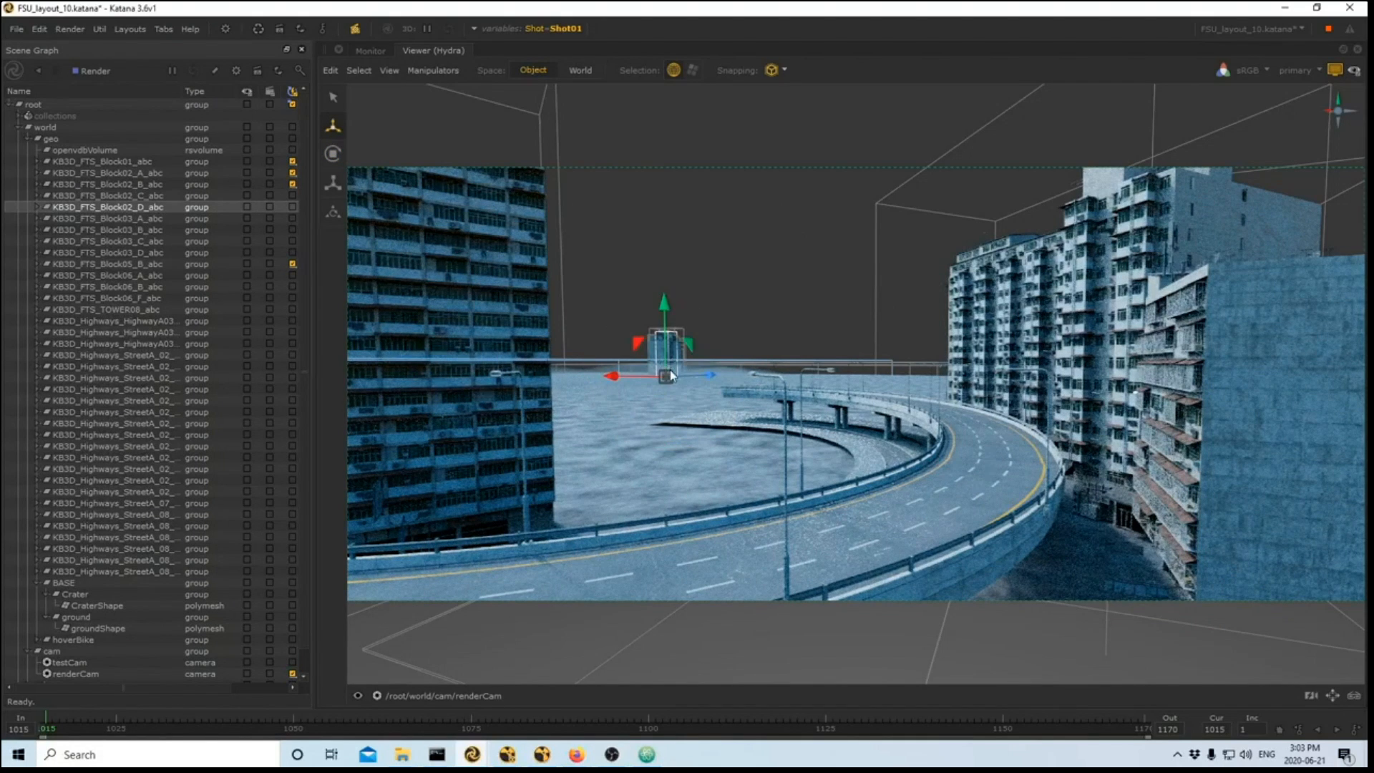
drag(671, 375, 692, 537)
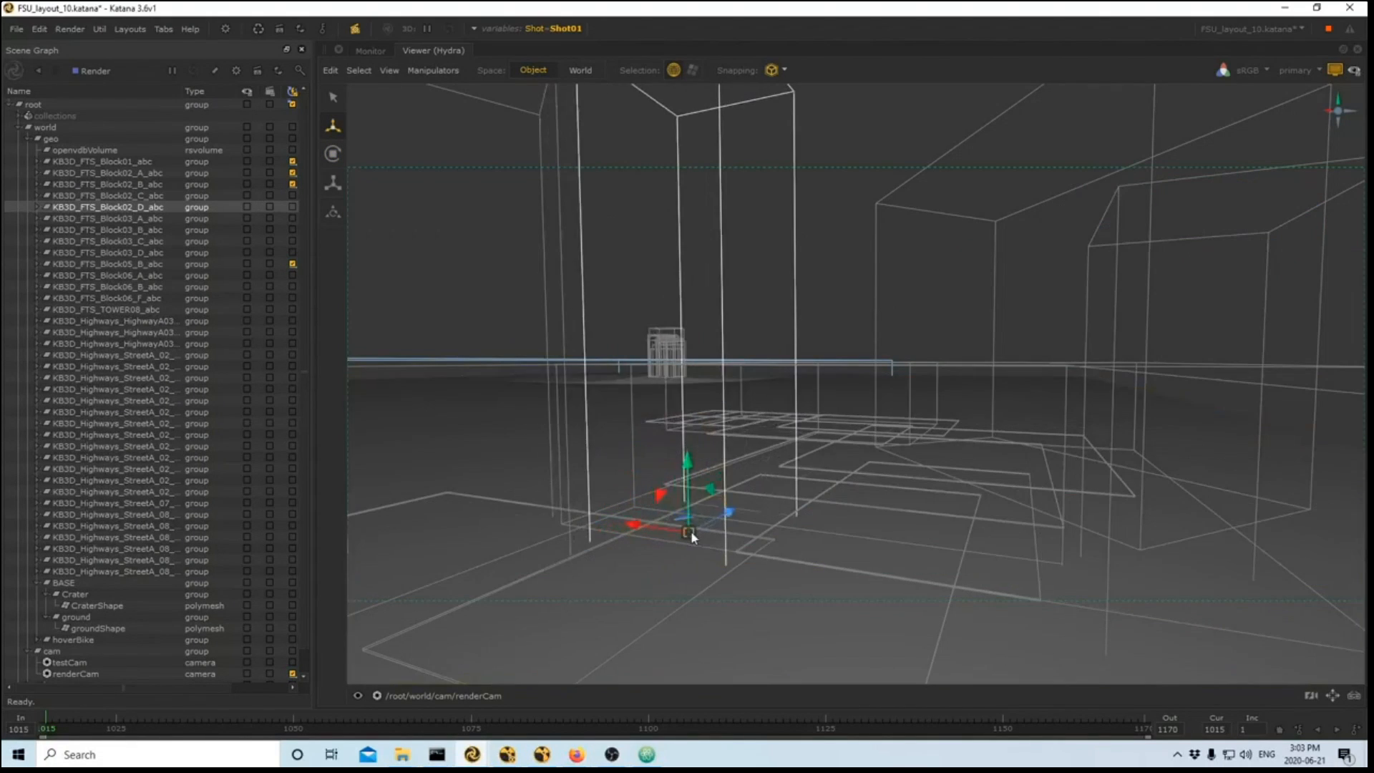
key(e)
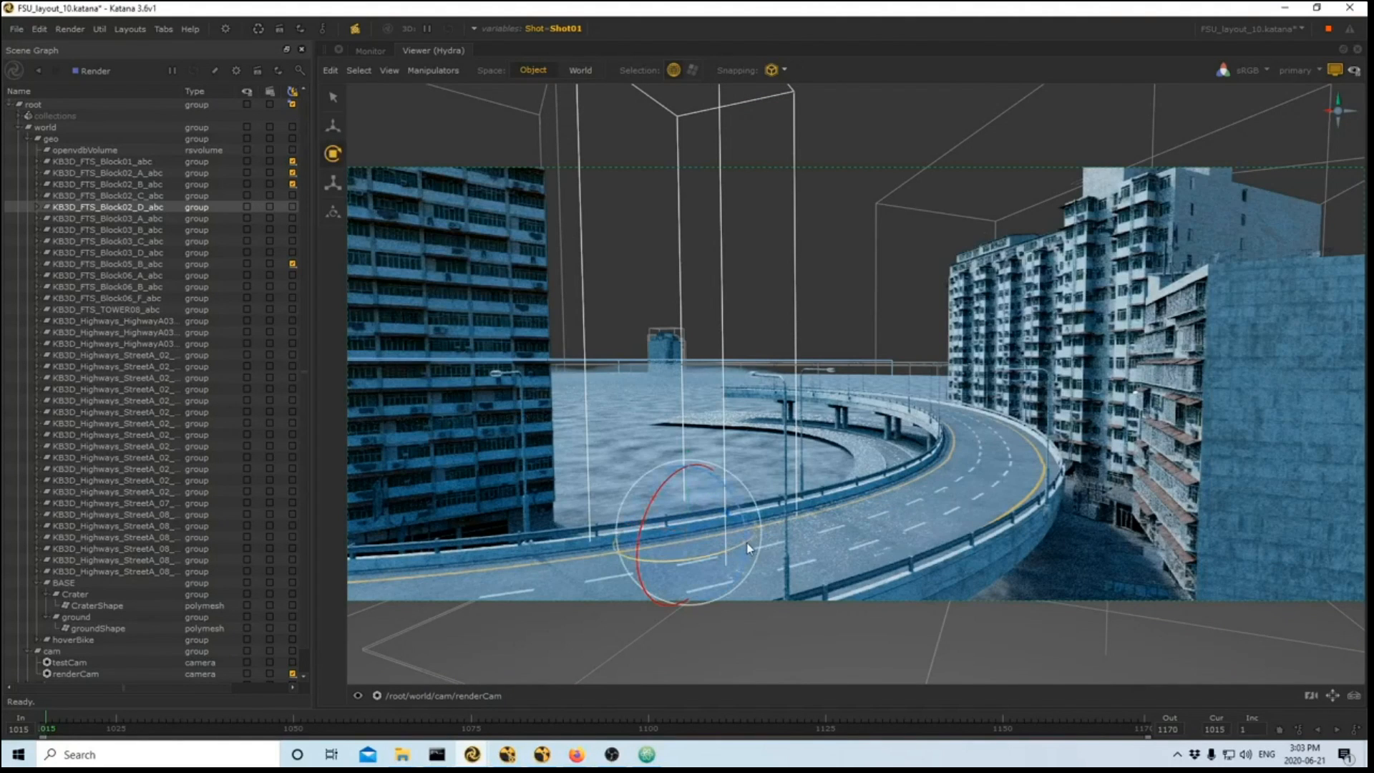
drag(753, 539, 605, 544)
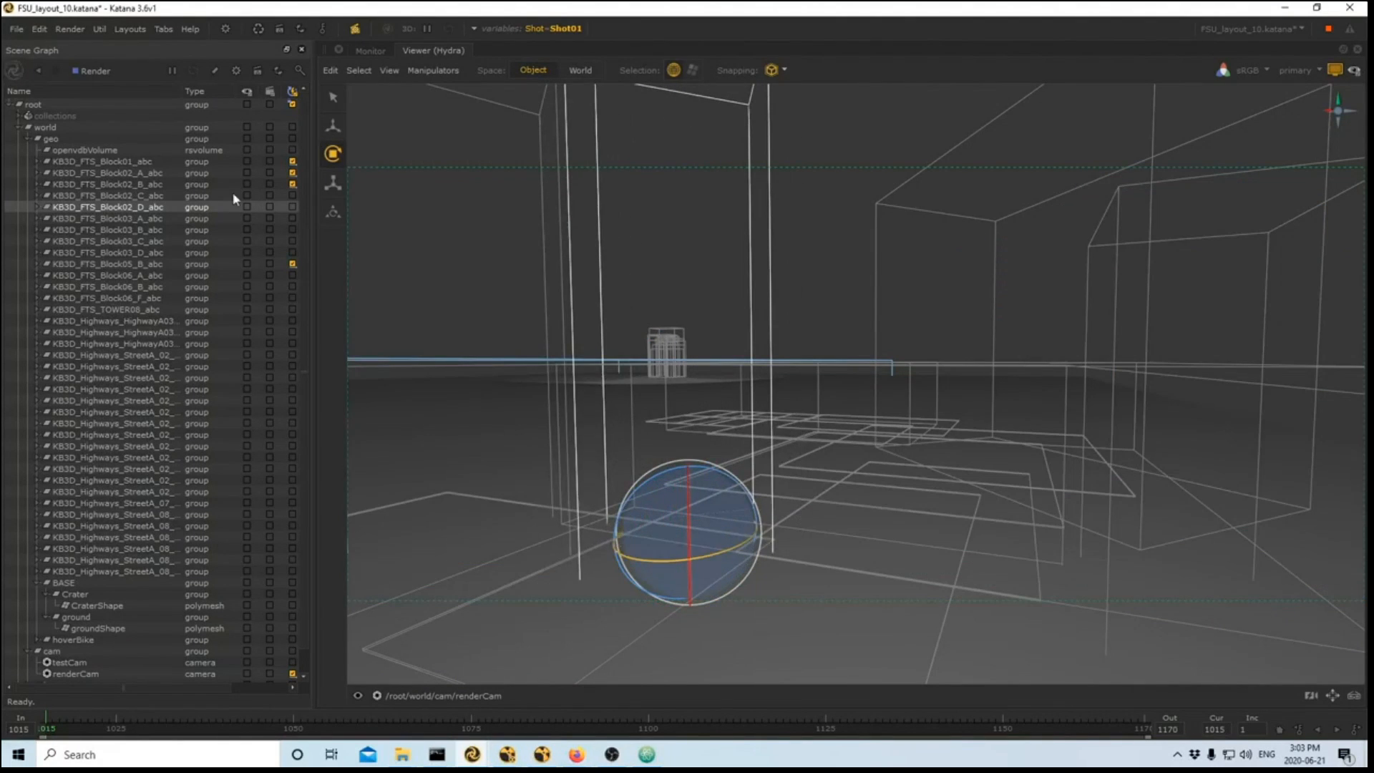
- Expand KB3D_FTS_Block02_D_abc to move it beside the left building, then enable its live render updates and collapse it
click(36, 207)
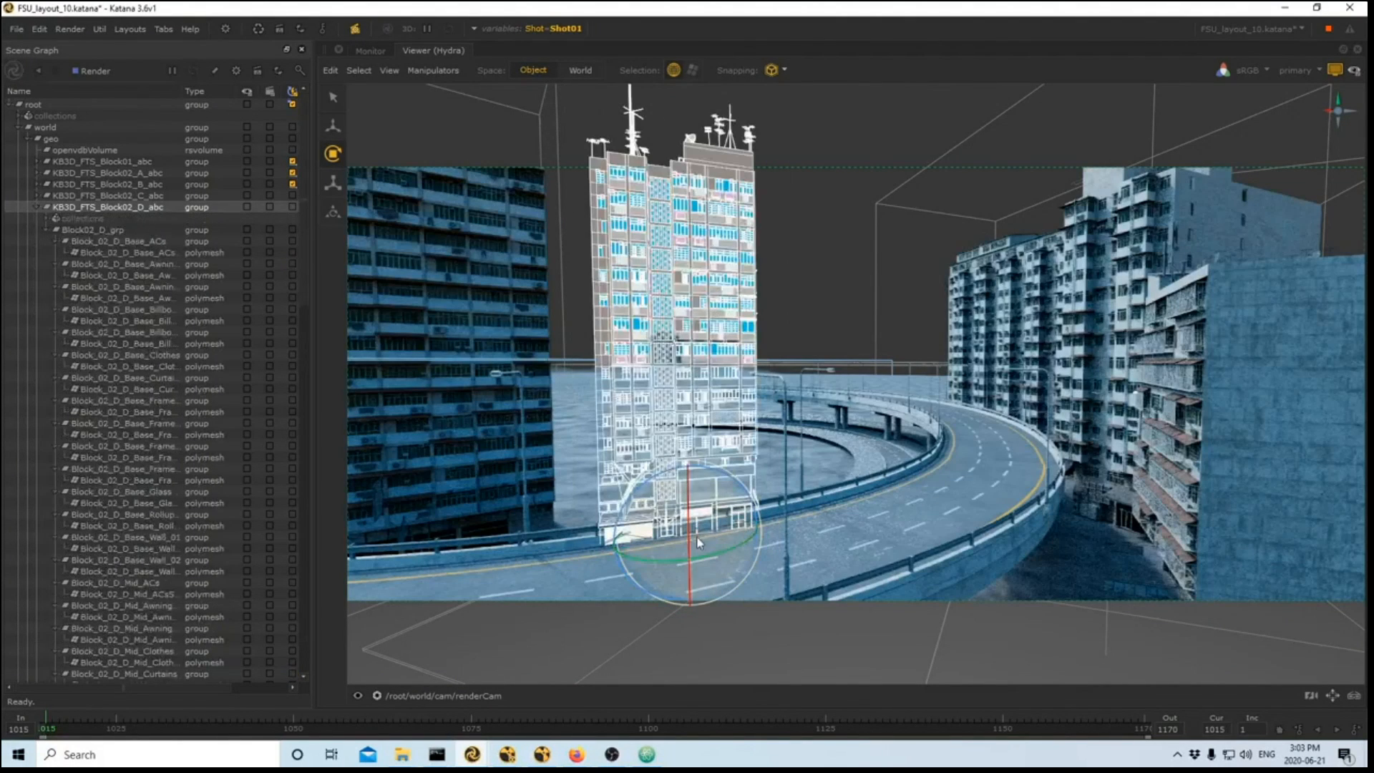
key(w)
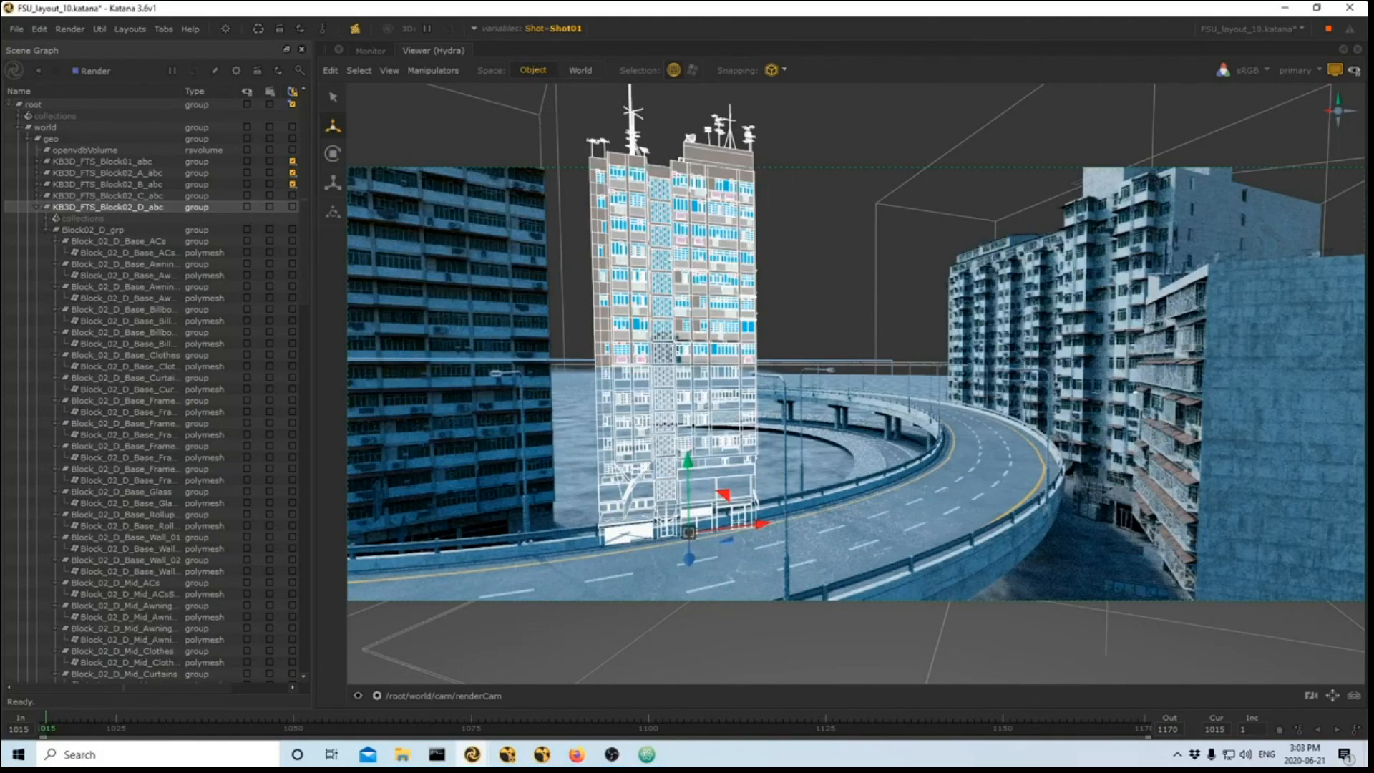
drag(688, 532, 652, 540)
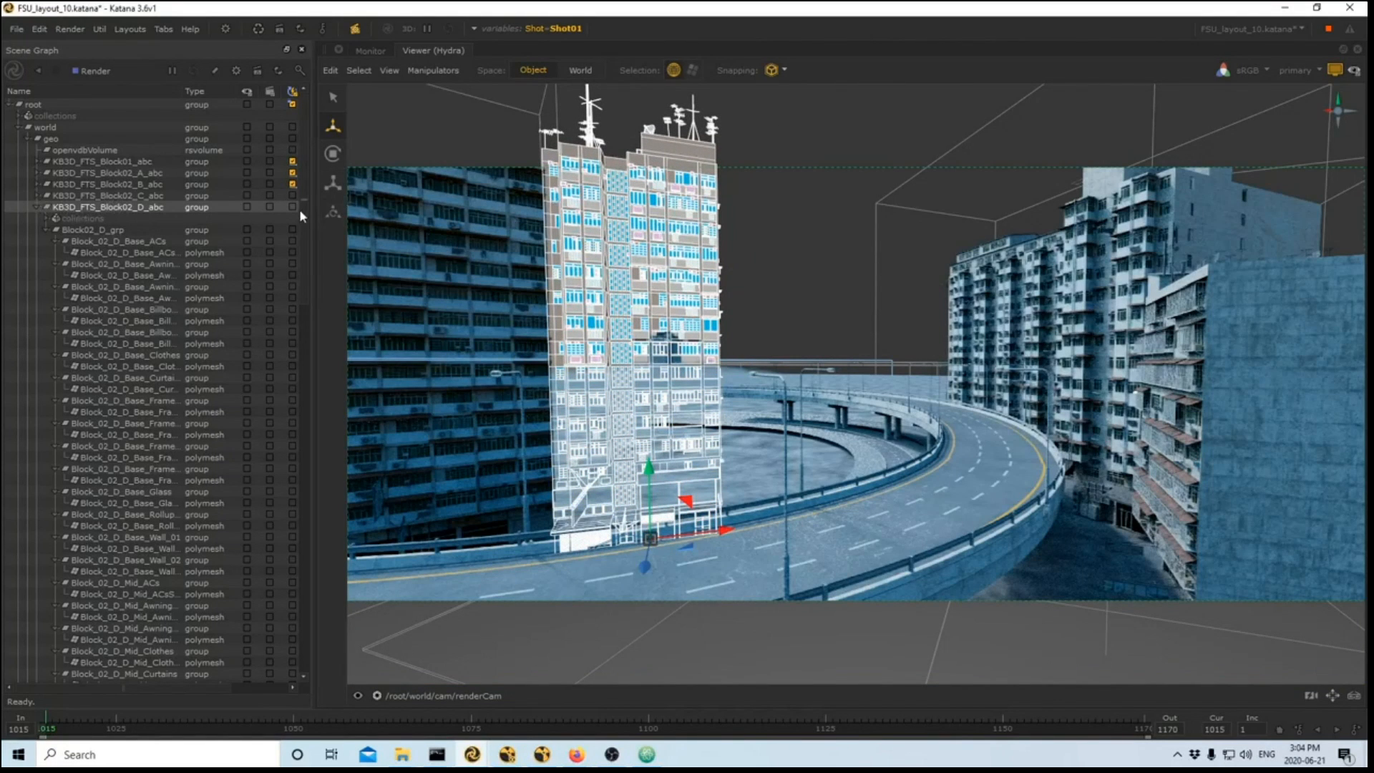
click(34, 208)
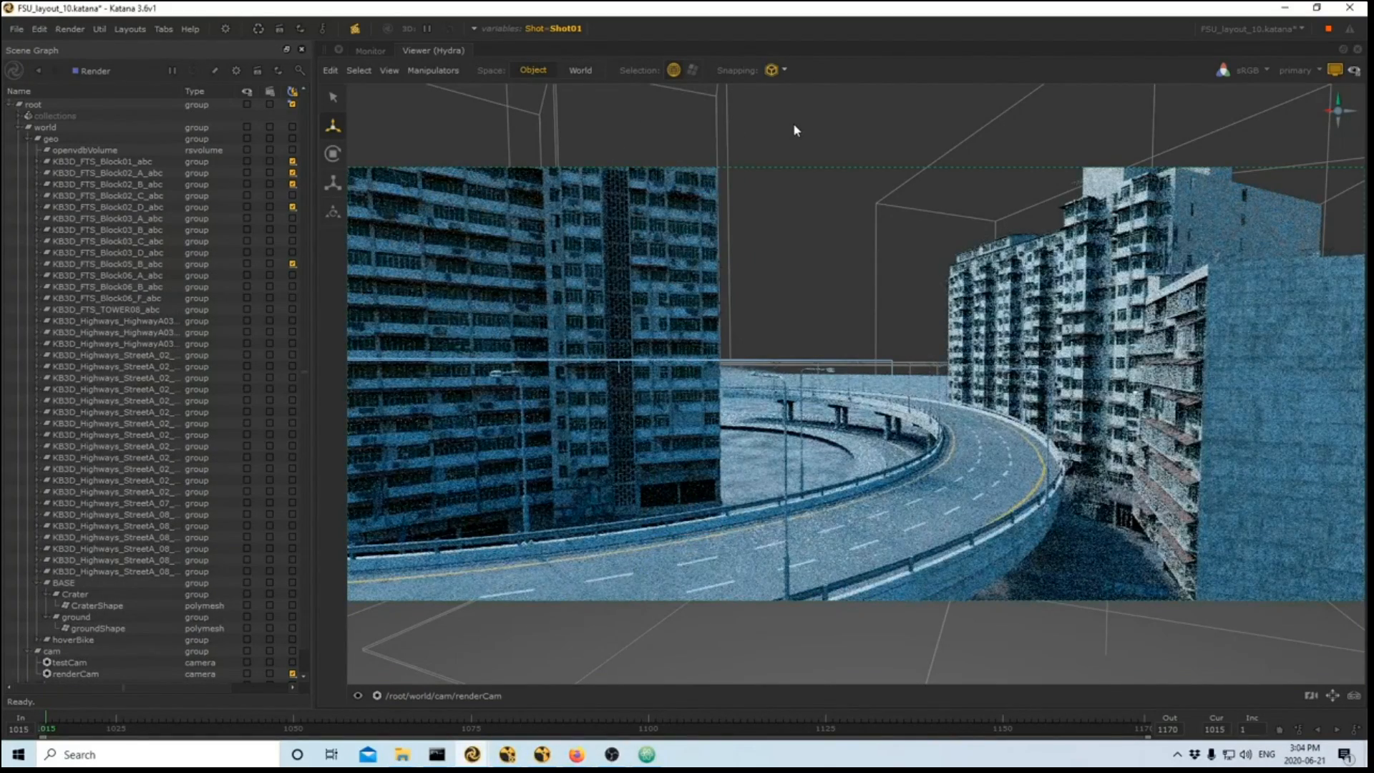
- Place KB3D_FTS_Block02_C_abc on the ground right of Block02_D in the camera view, checking the layout in the perspective viewer
click(127, 196)
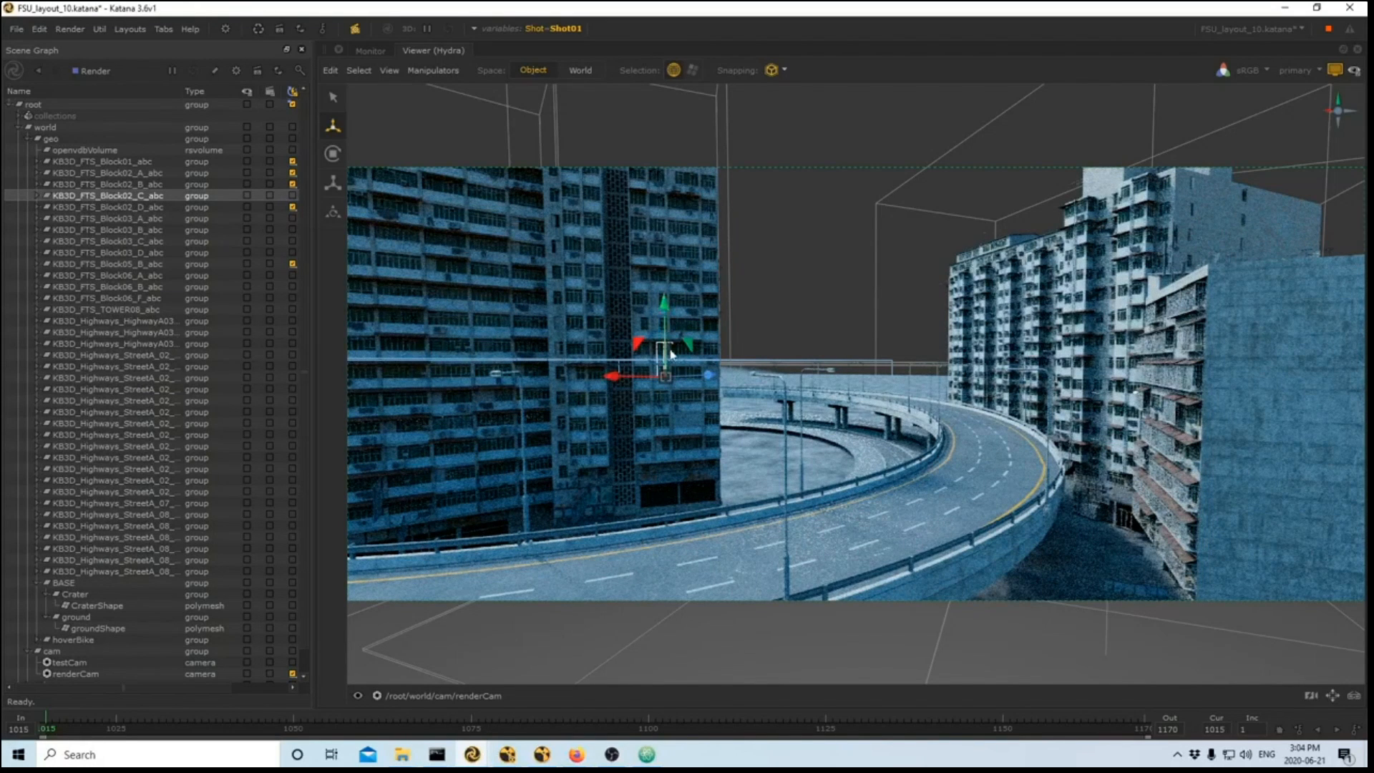
drag(667, 374, 795, 531)
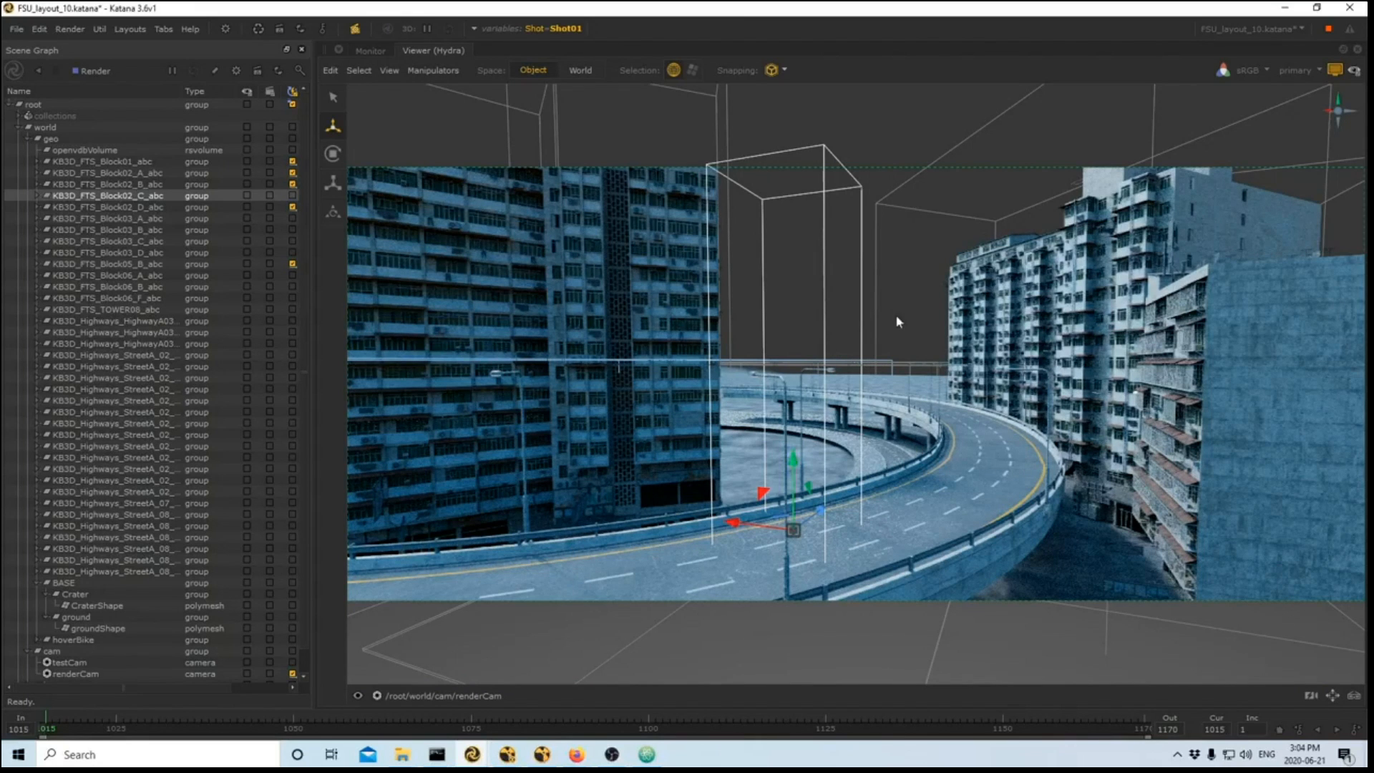
key(space)
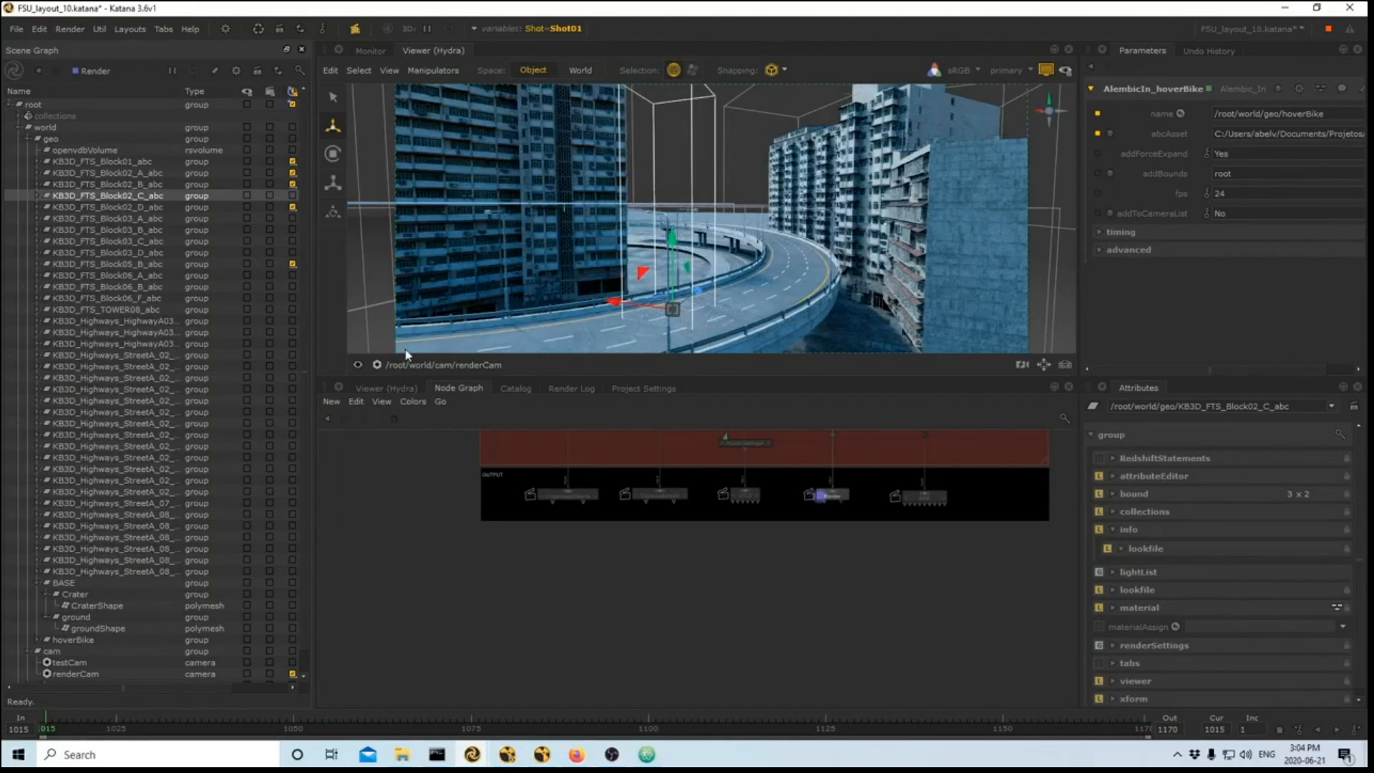
click(409, 393)
scroll(630, 565, up, 5)
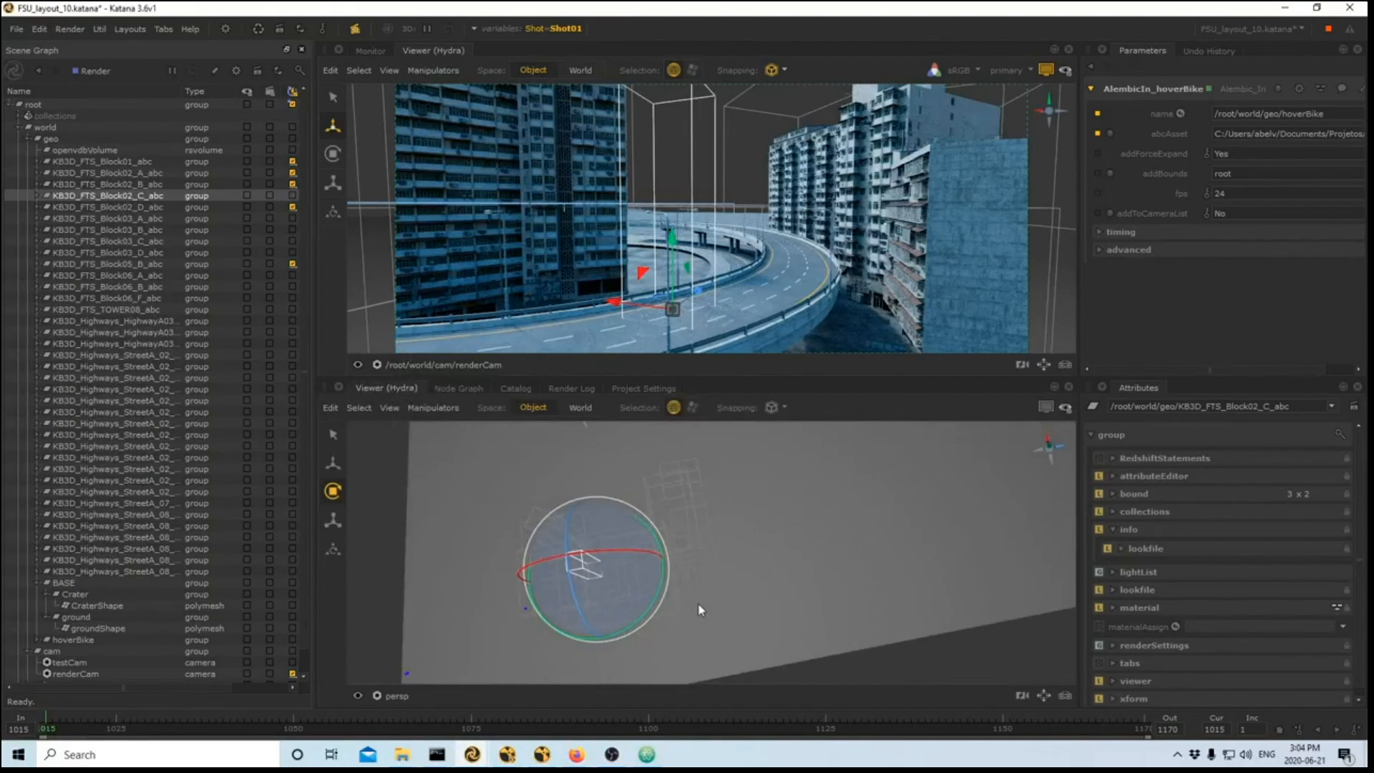
alt+drag(607, 564, 699, 543)
alt+drag(698, 543, 694, 544)
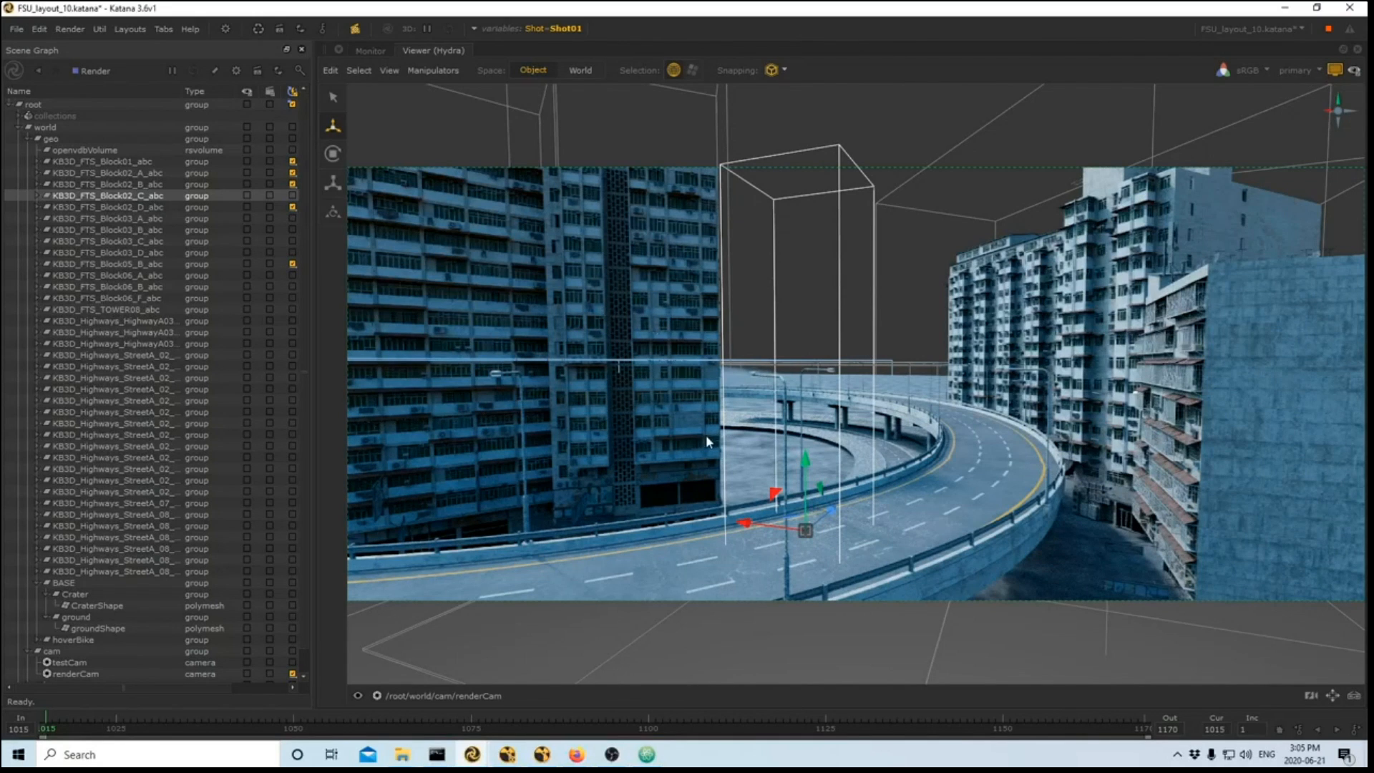
- Move KB3D_FTS_Block03_A_abc in the perspective viewer from the crater to the background behind the highway curve seen by renderCam
key(space)
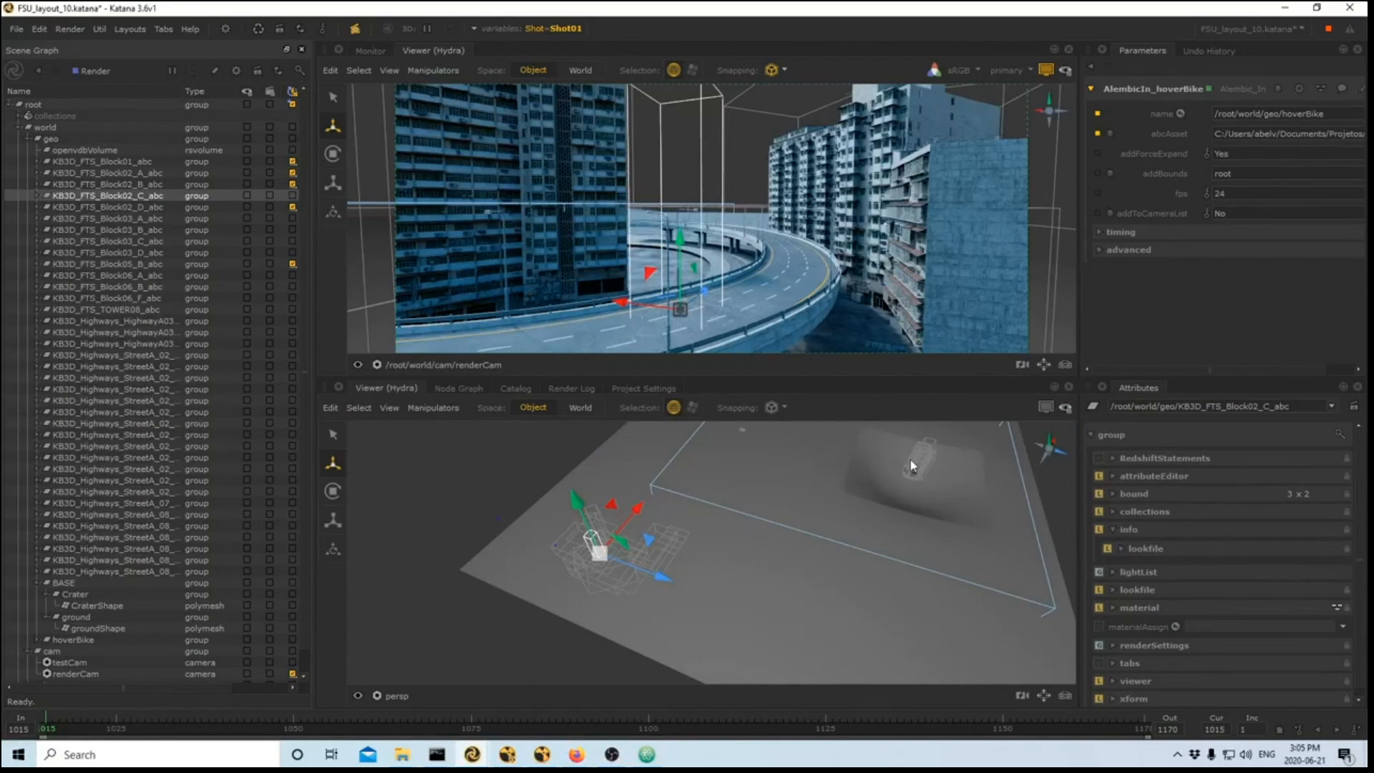
click(930, 441)
click(917, 444)
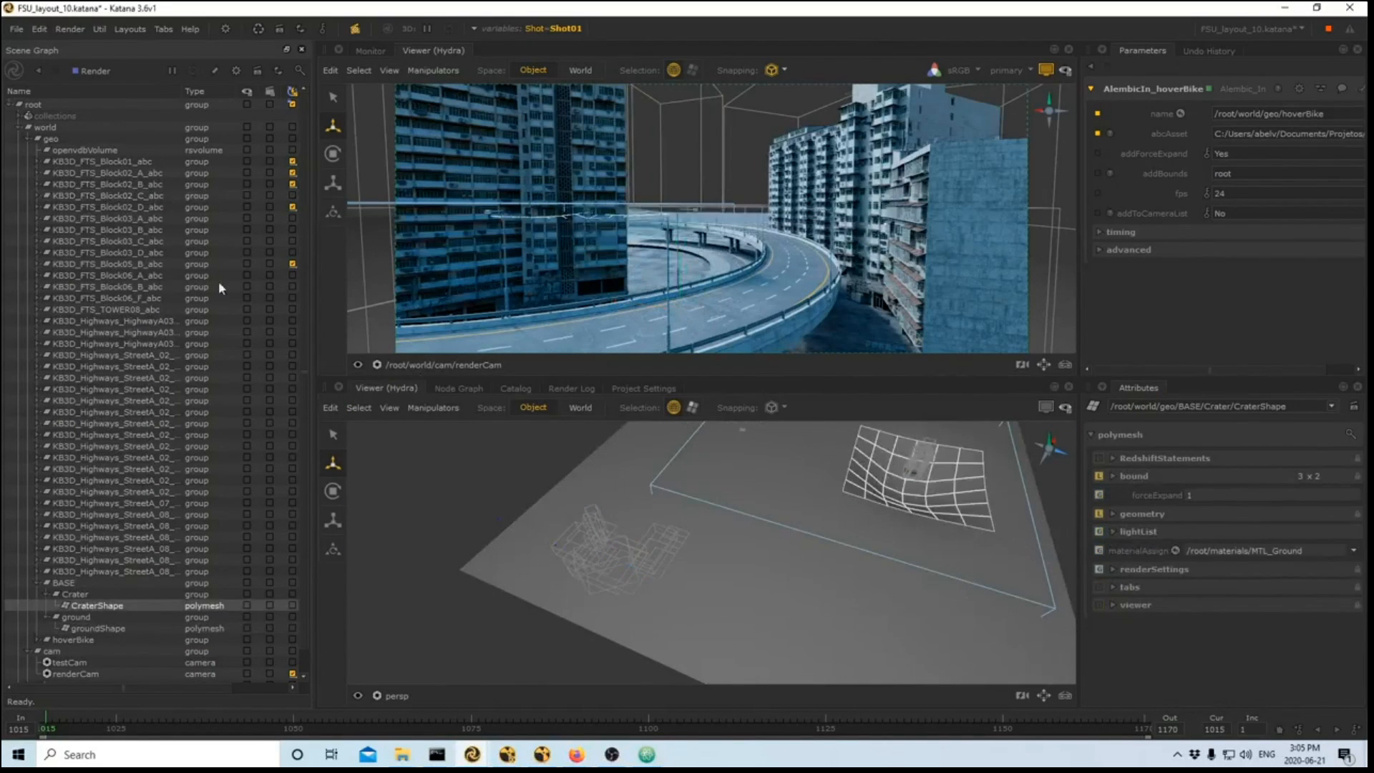
click(98, 221)
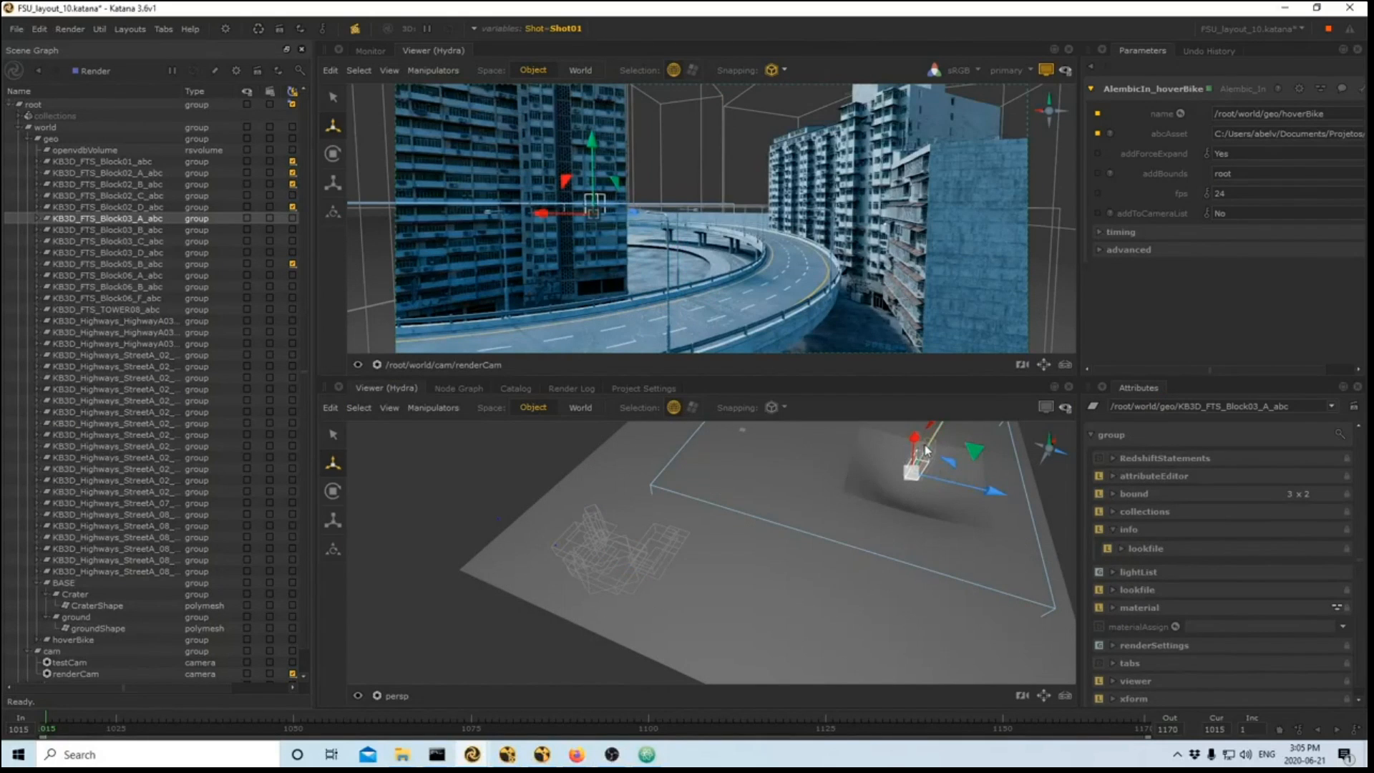
drag(916, 438, 910, 492)
drag(992, 549, 810, 501)
drag(781, 456, 727, 549)
drag(750, 595, 723, 586)
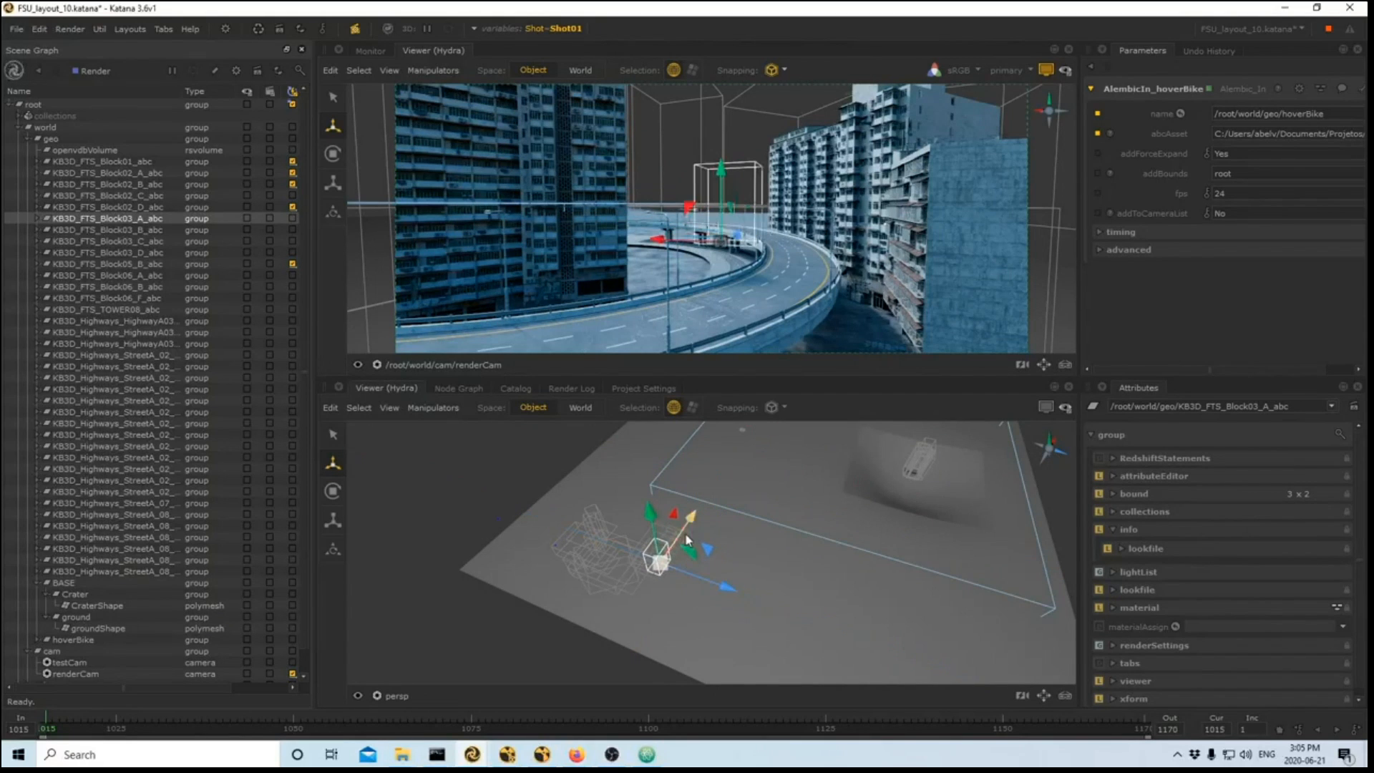
drag(692, 520, 681, 534)
alt+drag(714, 592, 797, 527)
alt+middle_drag(796, 527, 745, 556)
scroll(764, 505, down, 3)
alt+middle_drag(797, 499, 797, 531)
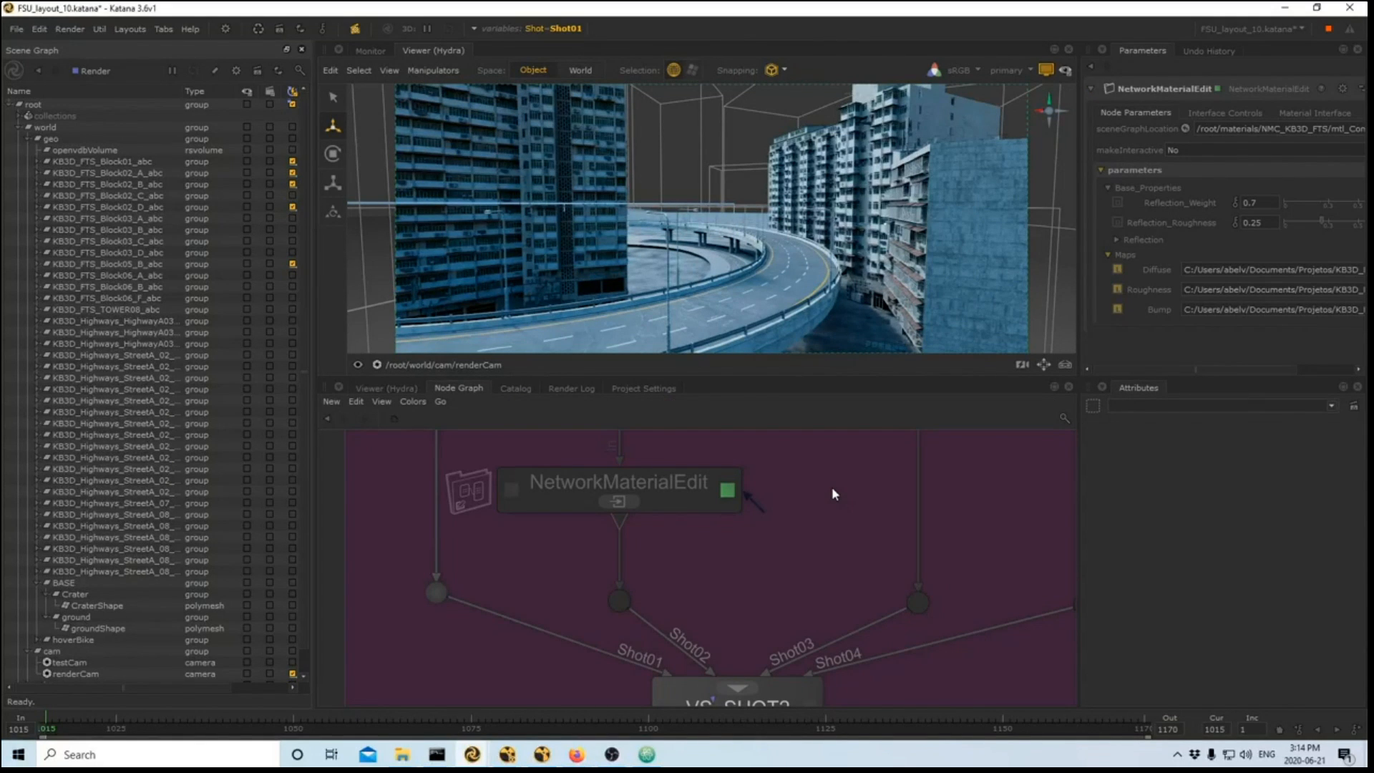
- Widen the parameters area and select the NetworkMaterialEdit node of the Shot02 branch in the Material Work group
scroll(832, 488, down, 4)
middle_drag(832, 488, 747, 549)
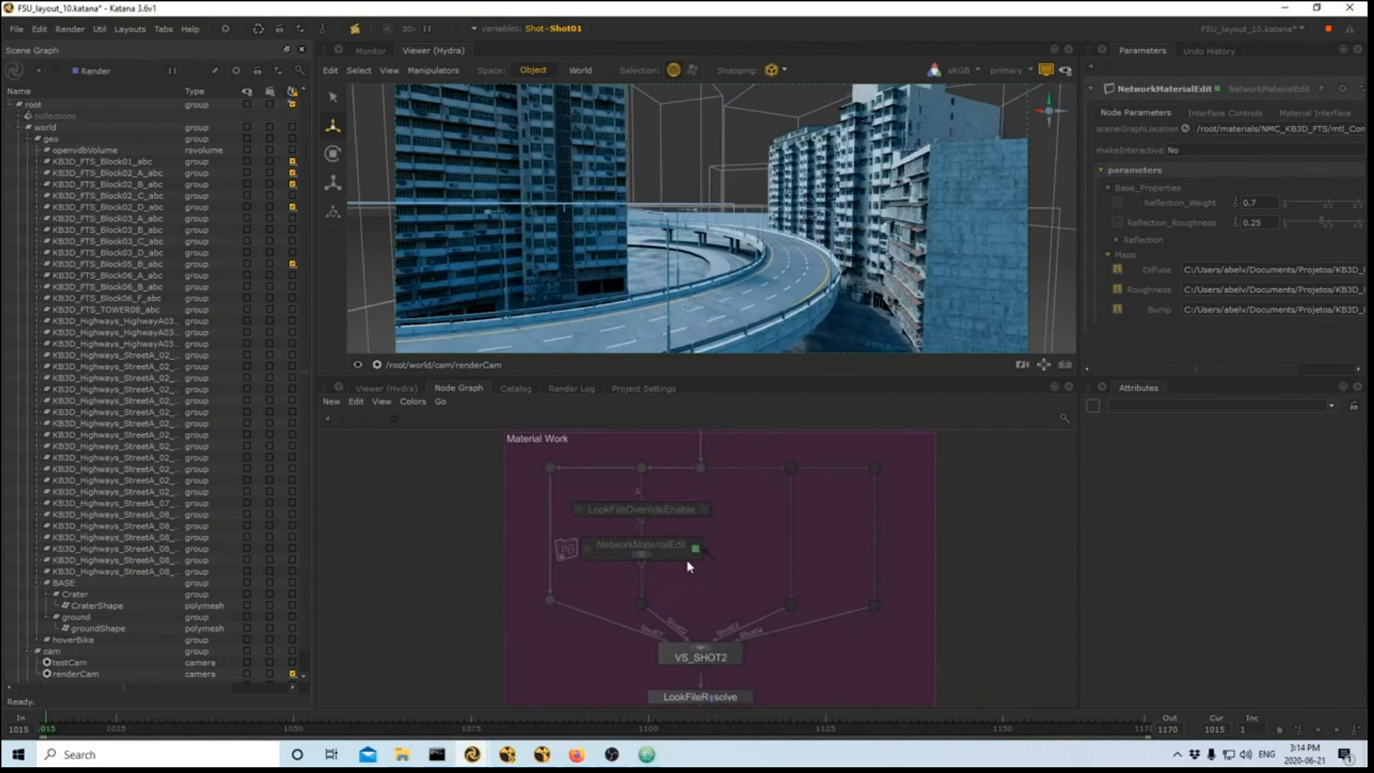
drag(1080, 377, 975, 399)
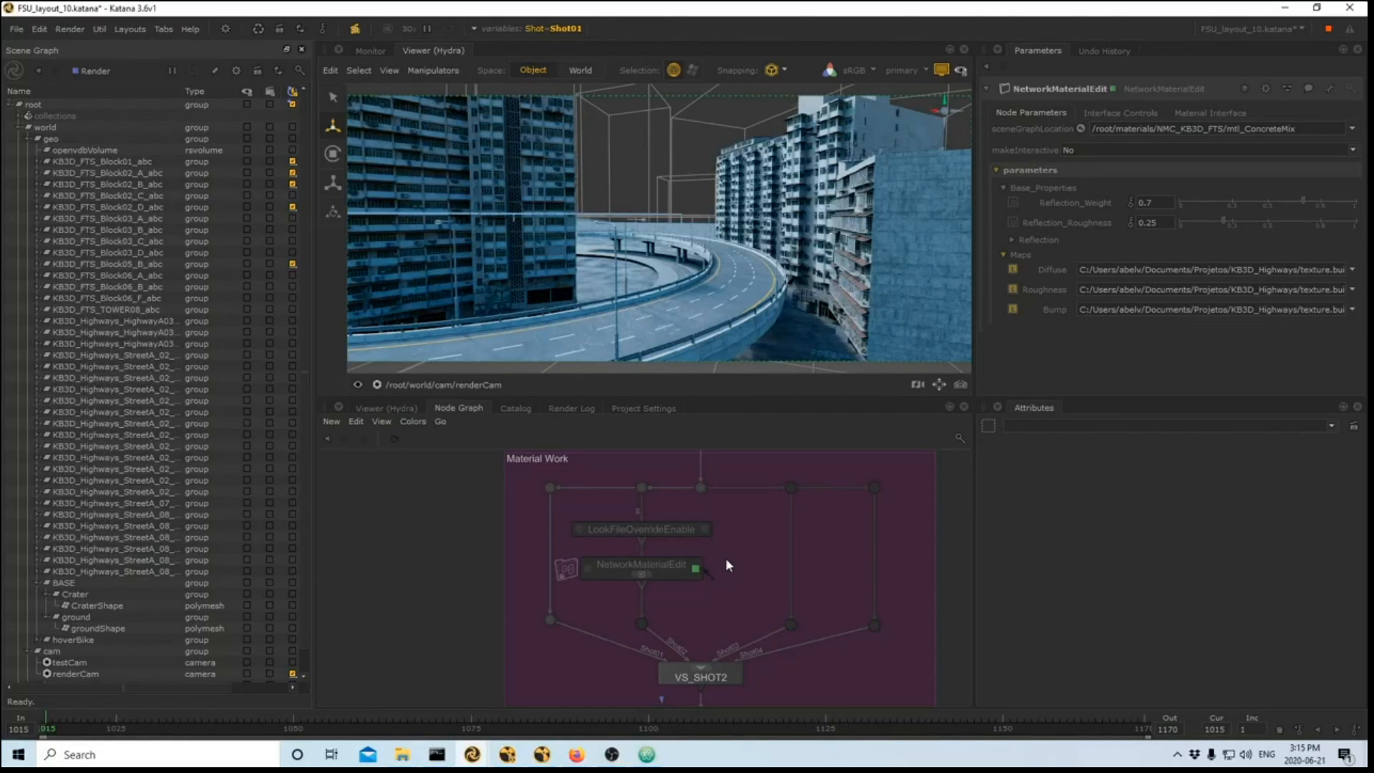
scroll(726, 566, up, 3)
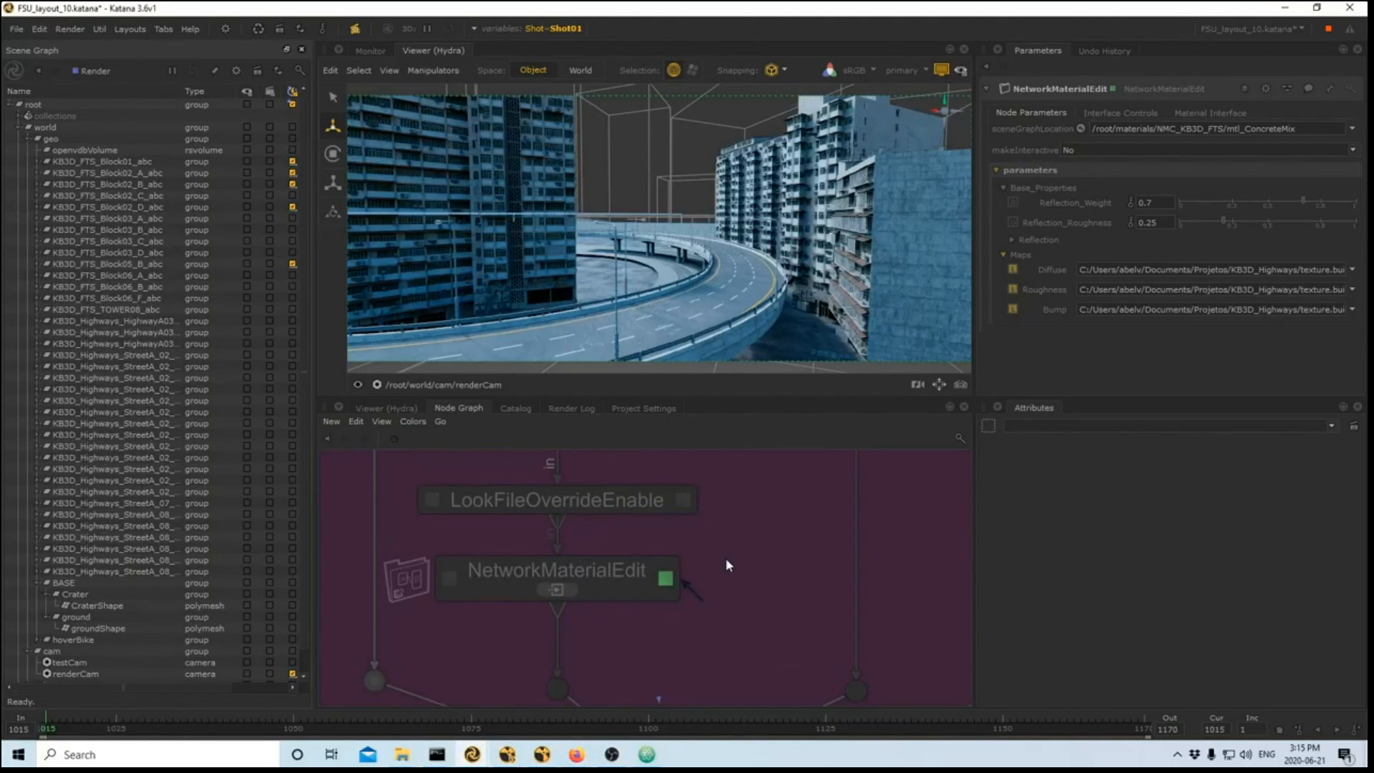
middle_drag(726, 560, 834, 539)
drag(881, 625, 456, 516)
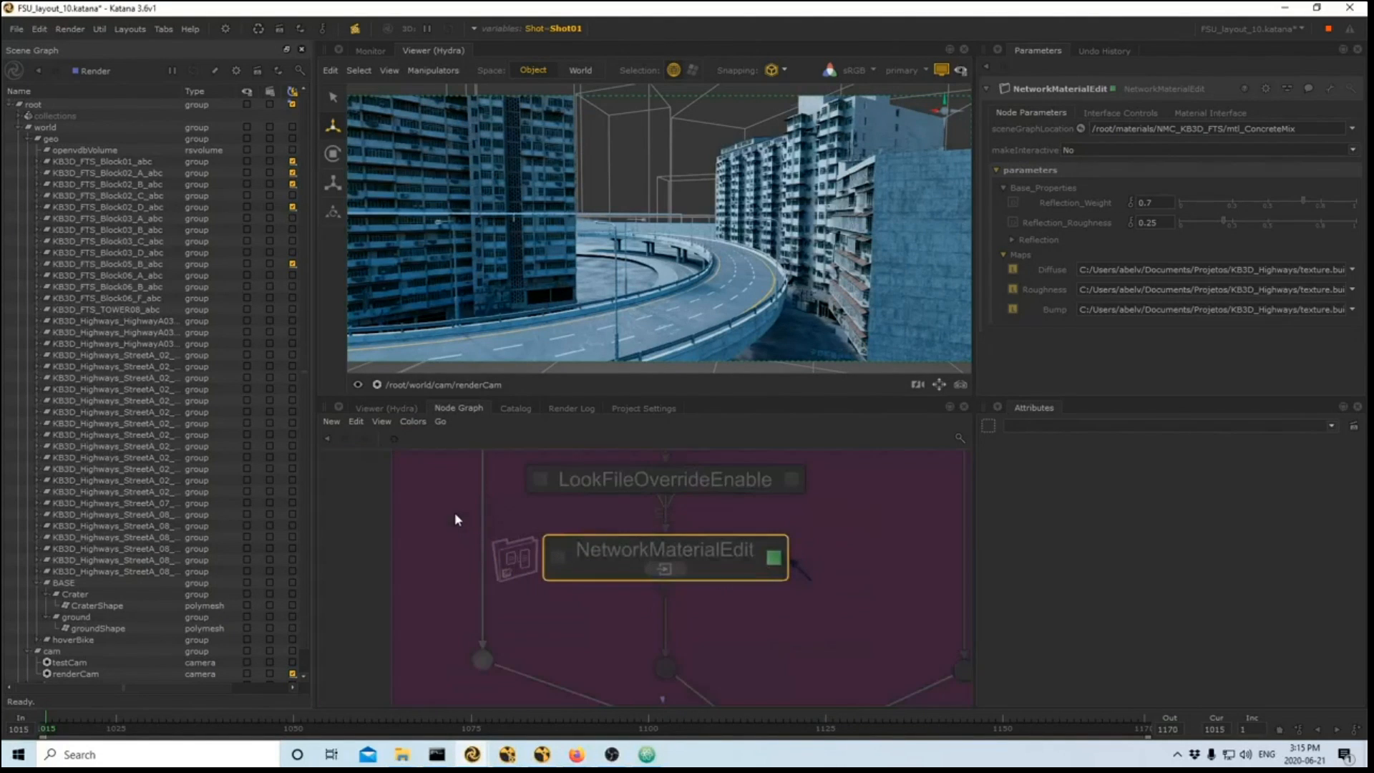
- Enter the NetworkMaterialEdit node's shading network and open the parameters of RSColorCorrection1 between Diffuse and RSColorCorrection
click(720, 614)
click(711, 558)
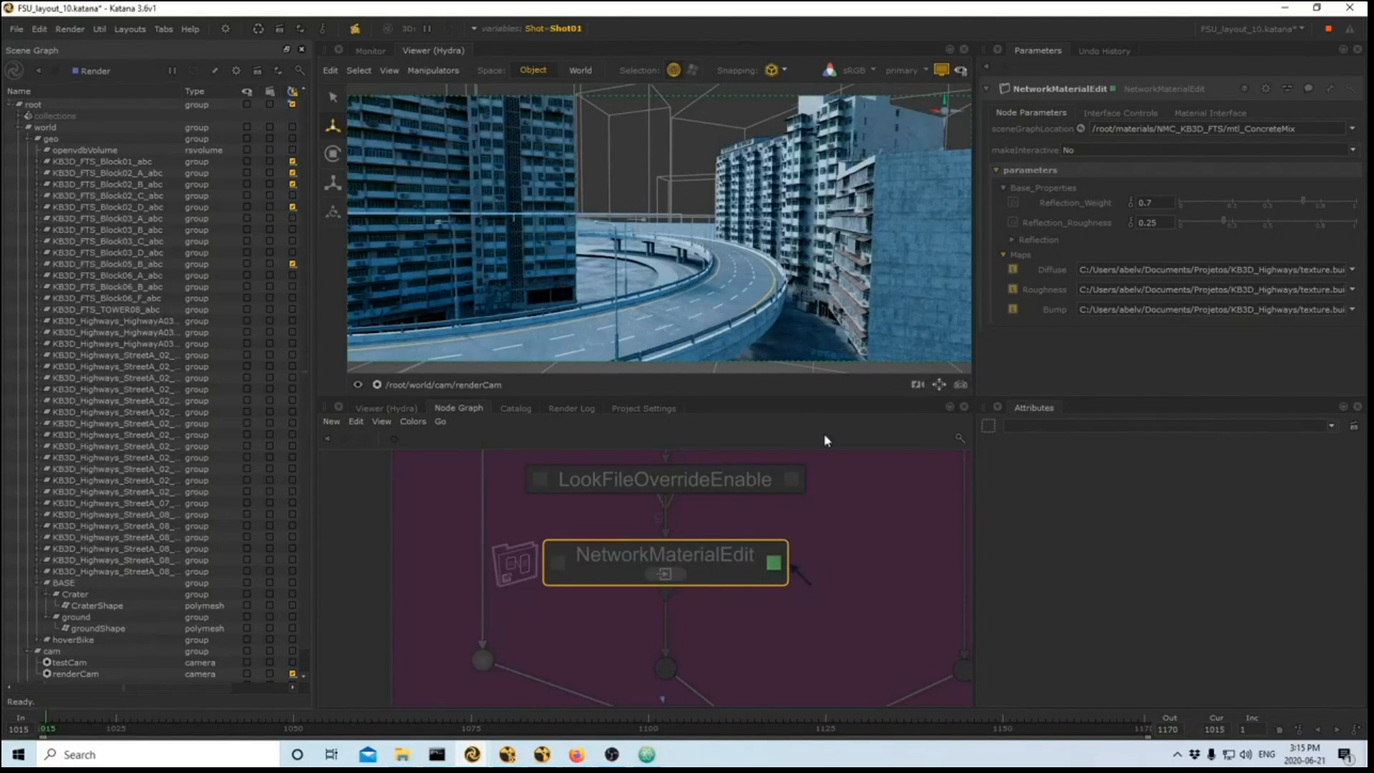
click(672, 574)
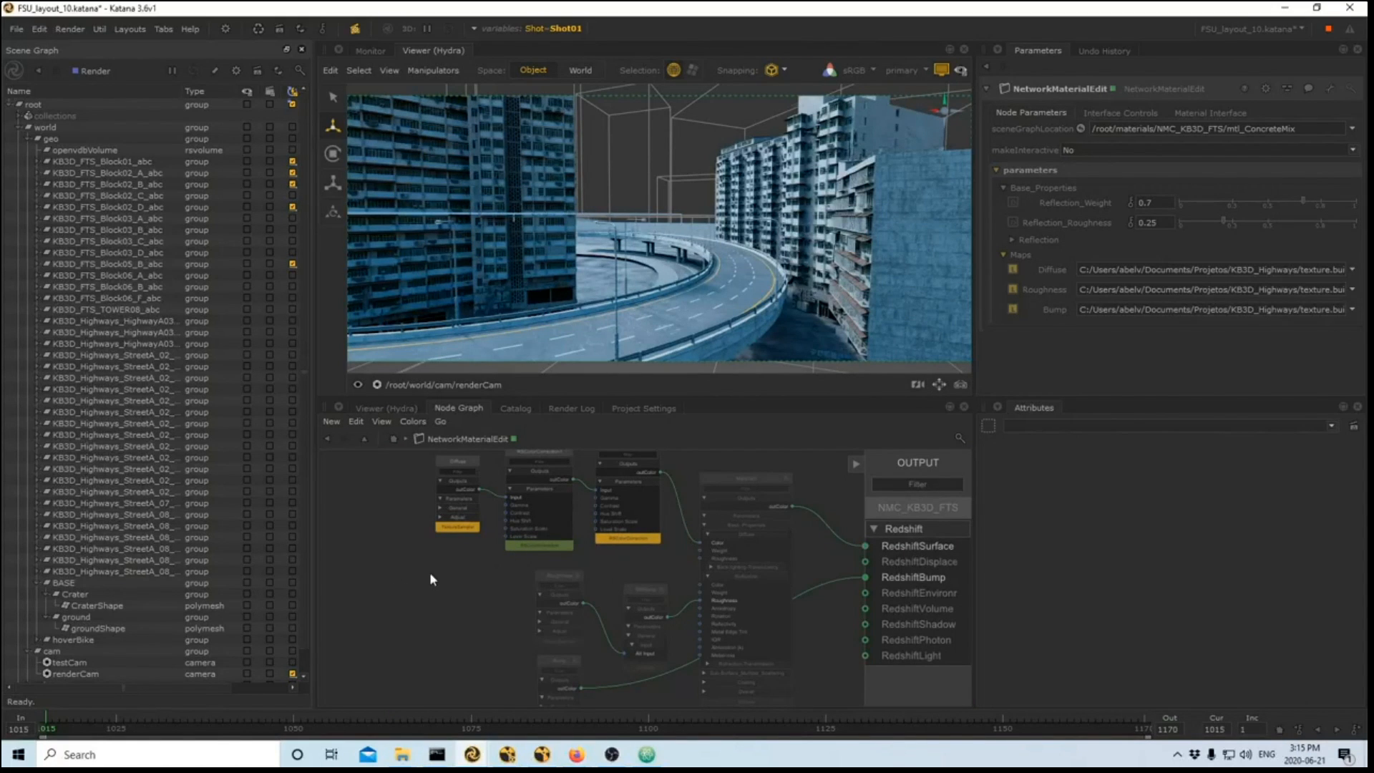
middle_drag(438, 566, 453, 630)
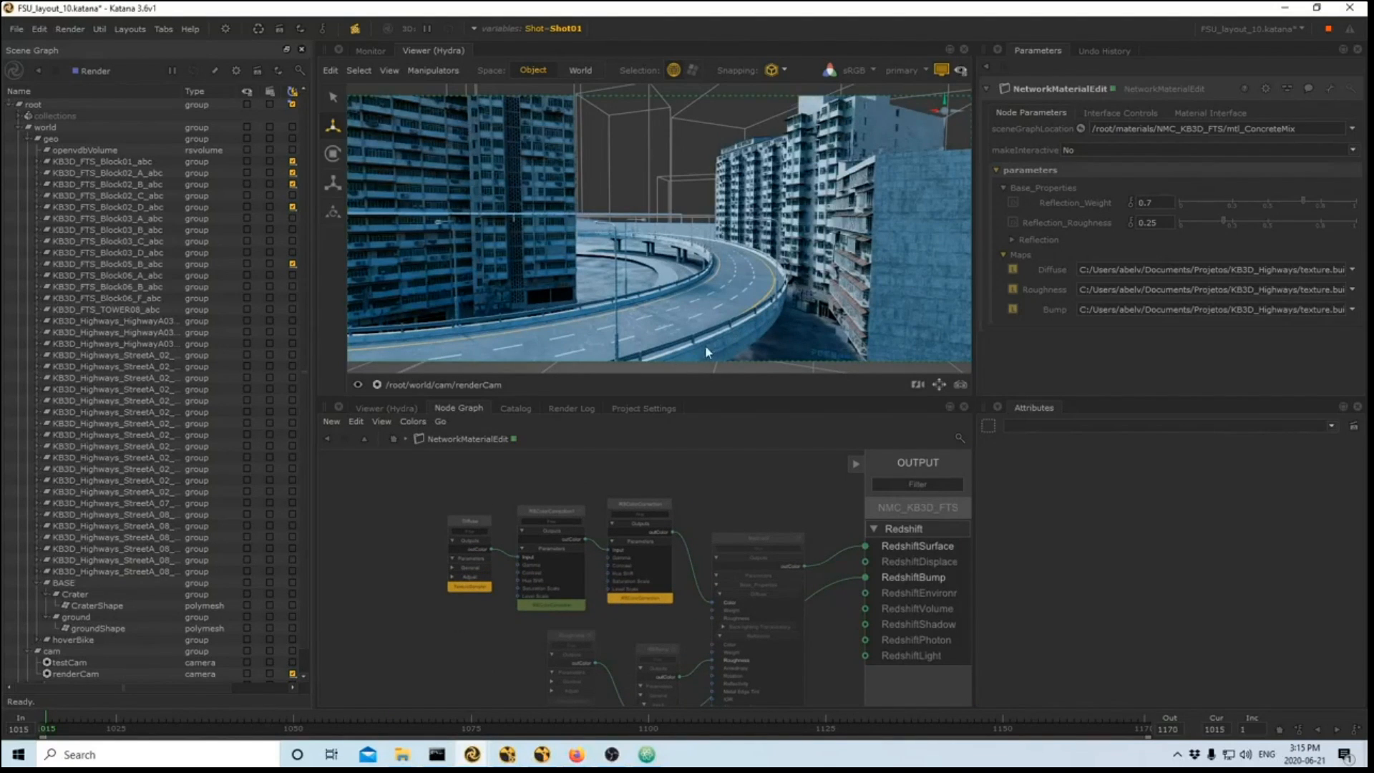
scroll(492, 627, up, 4)
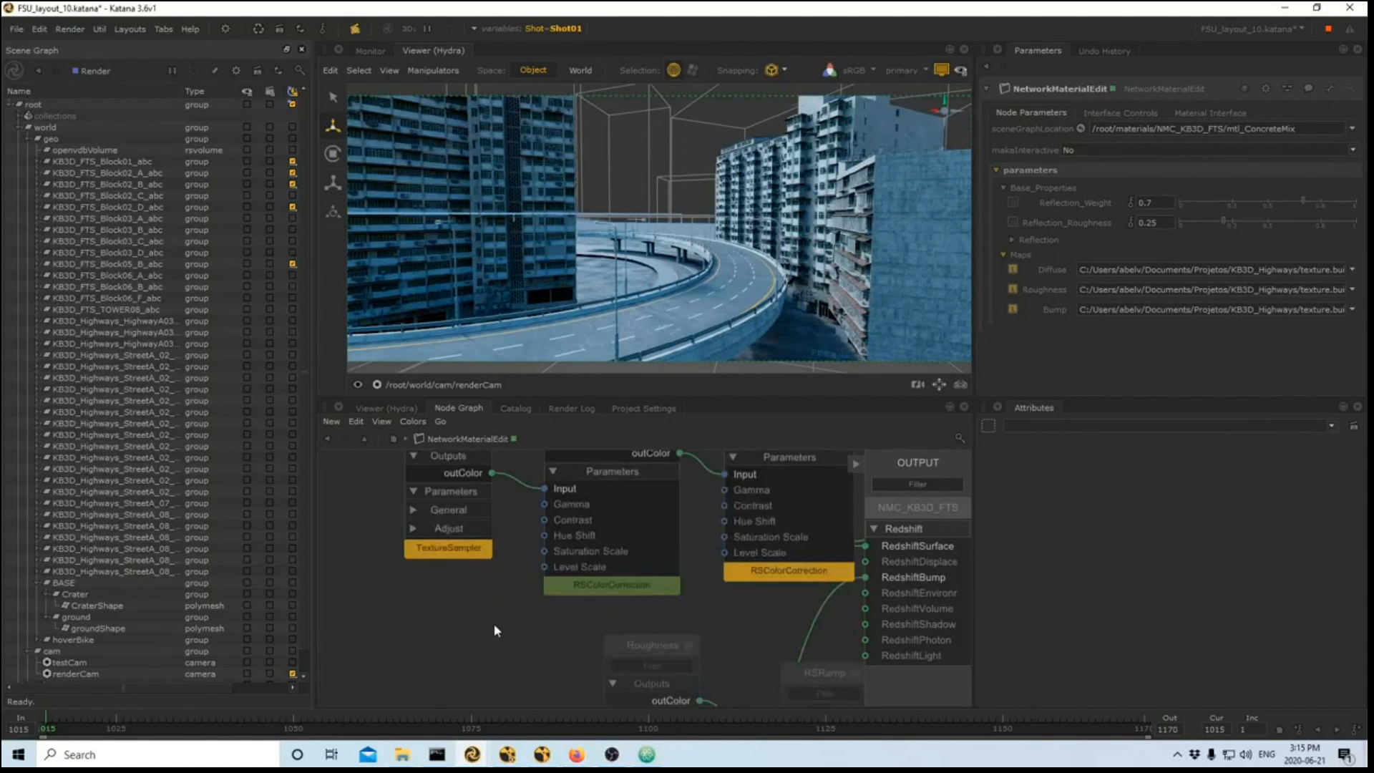
click(608, 488)
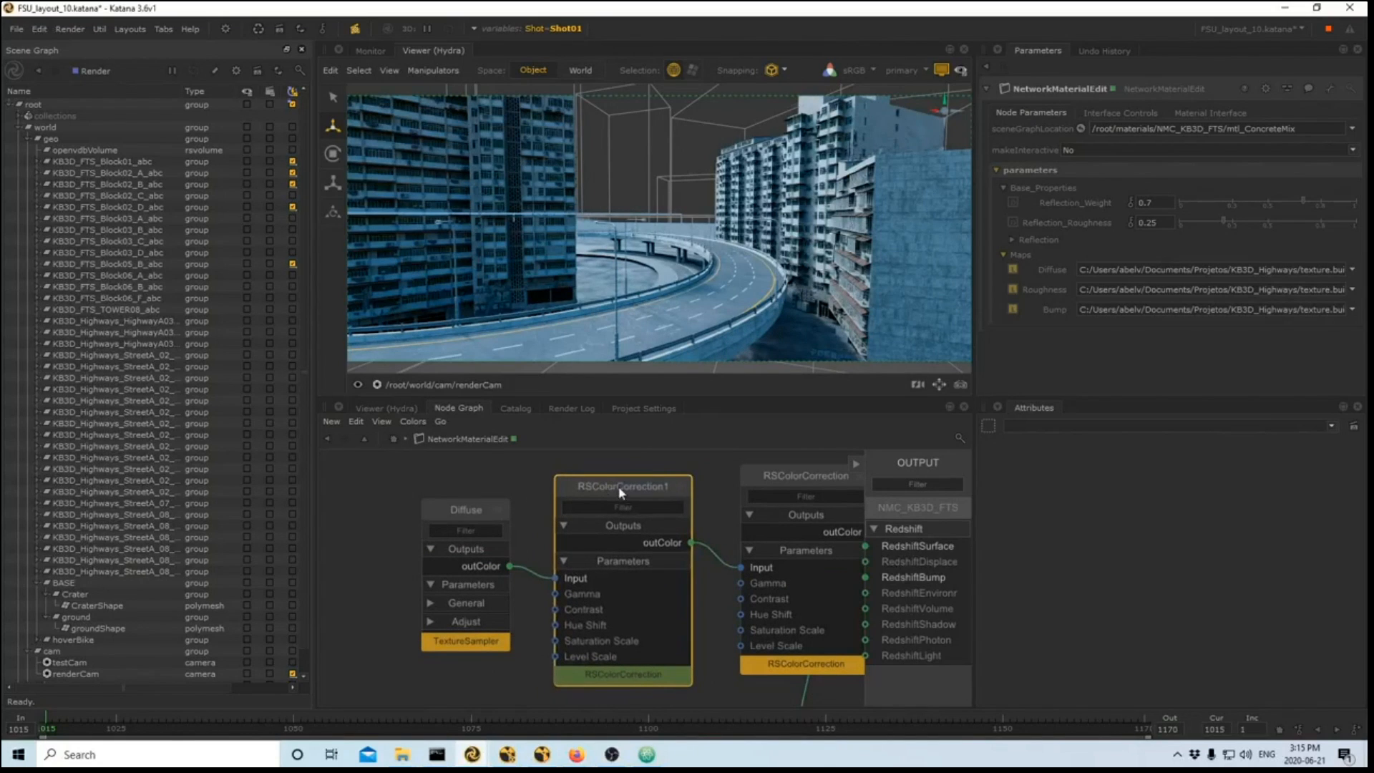
click(680, 487)
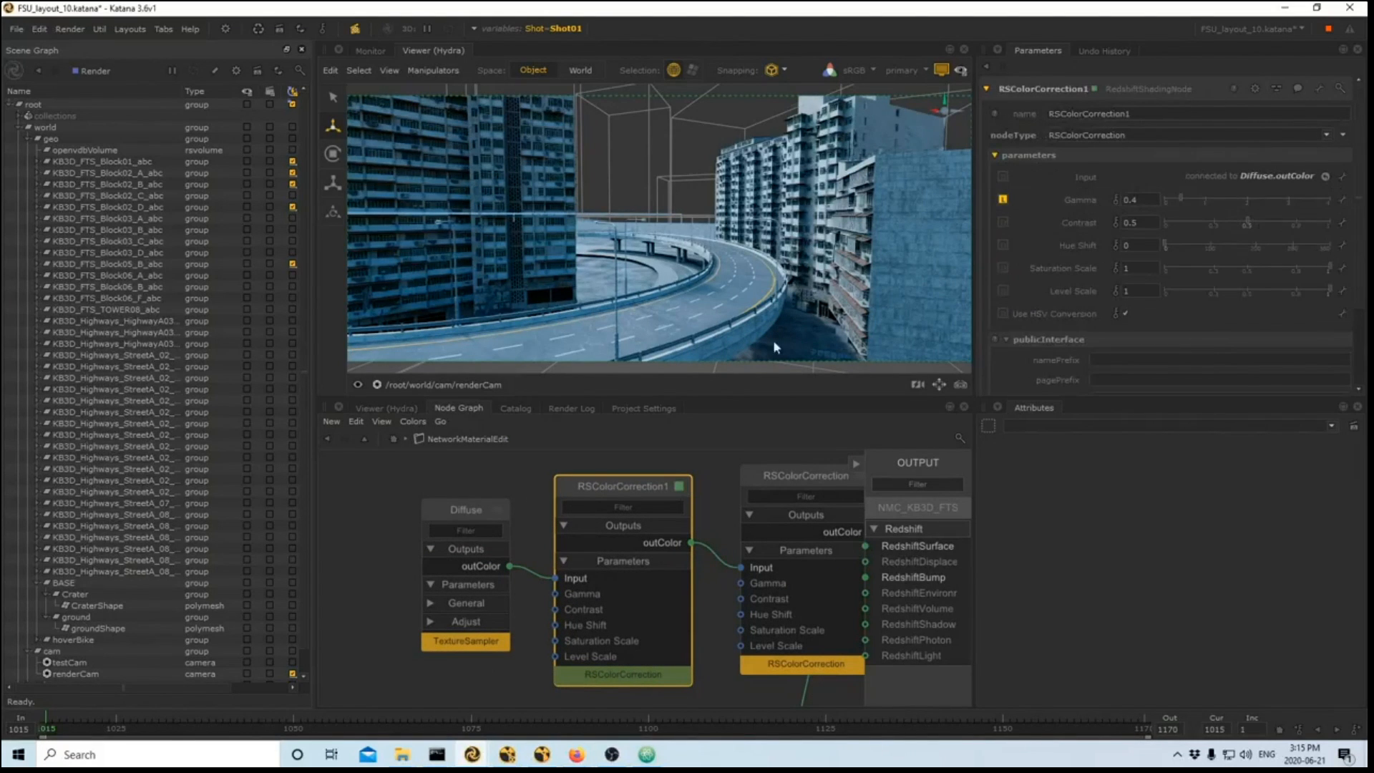
click(718, 477)
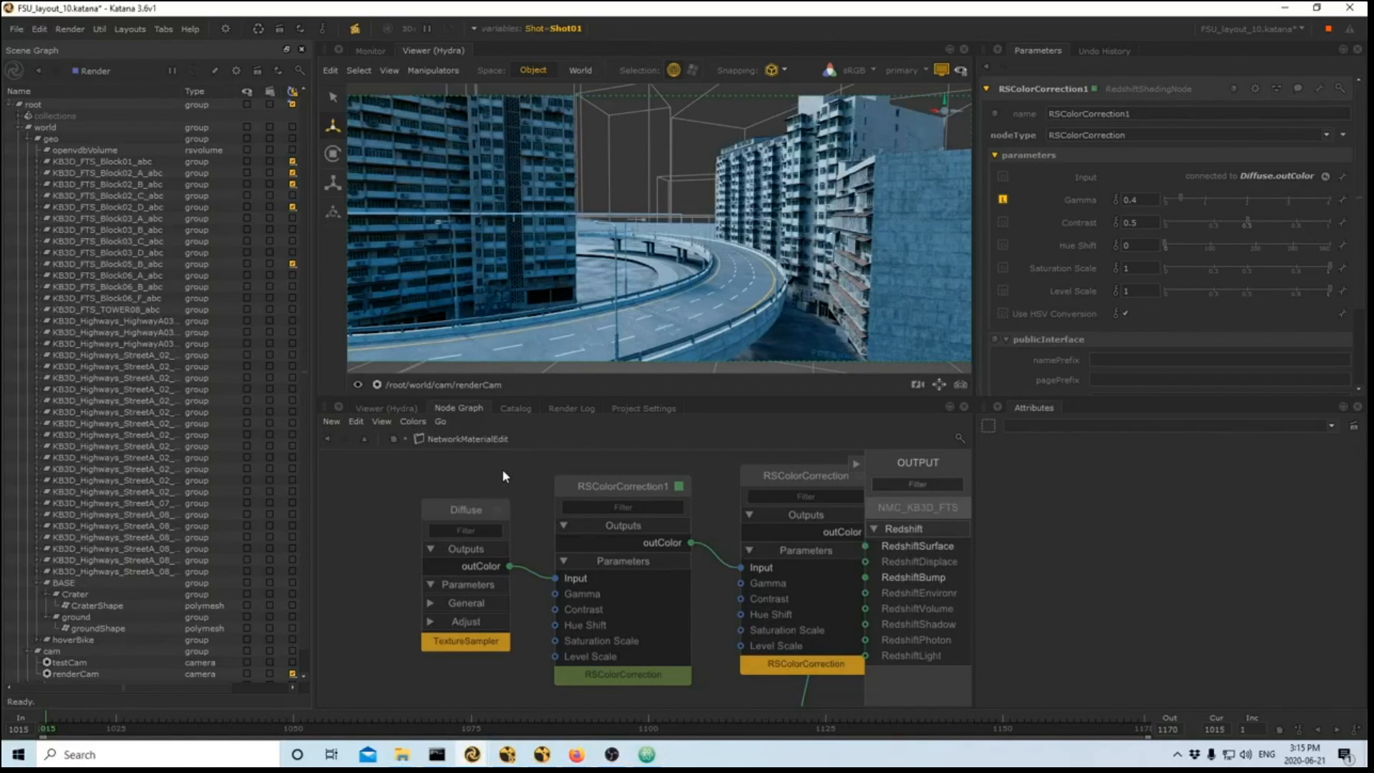
- Disable the RSColorCorrection1 node in the diffuse chain and enable it again
scroll(502, 470, down, 3)
scroll(518, 558, down, 3)
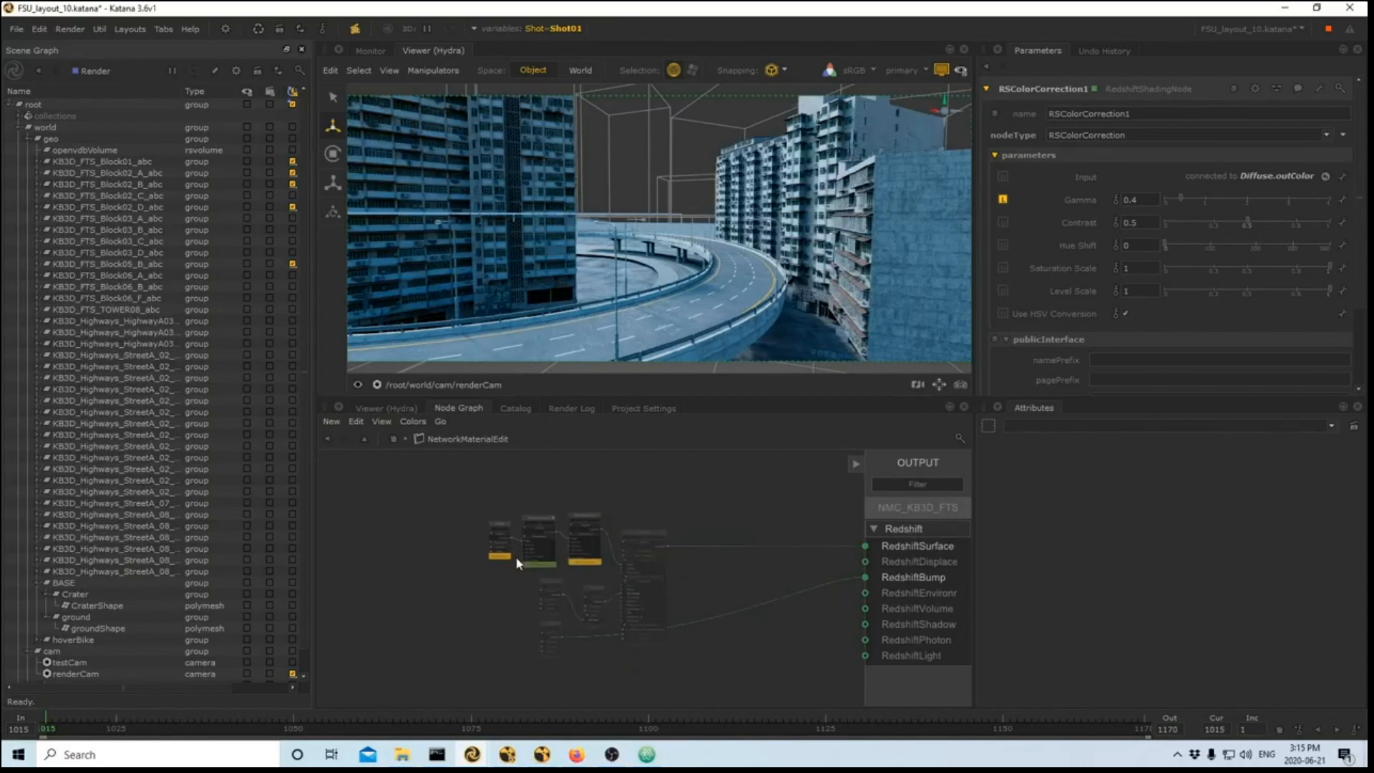
scroll(519, 575, up, 3)
middle_drag(520, 588, 520, 585)
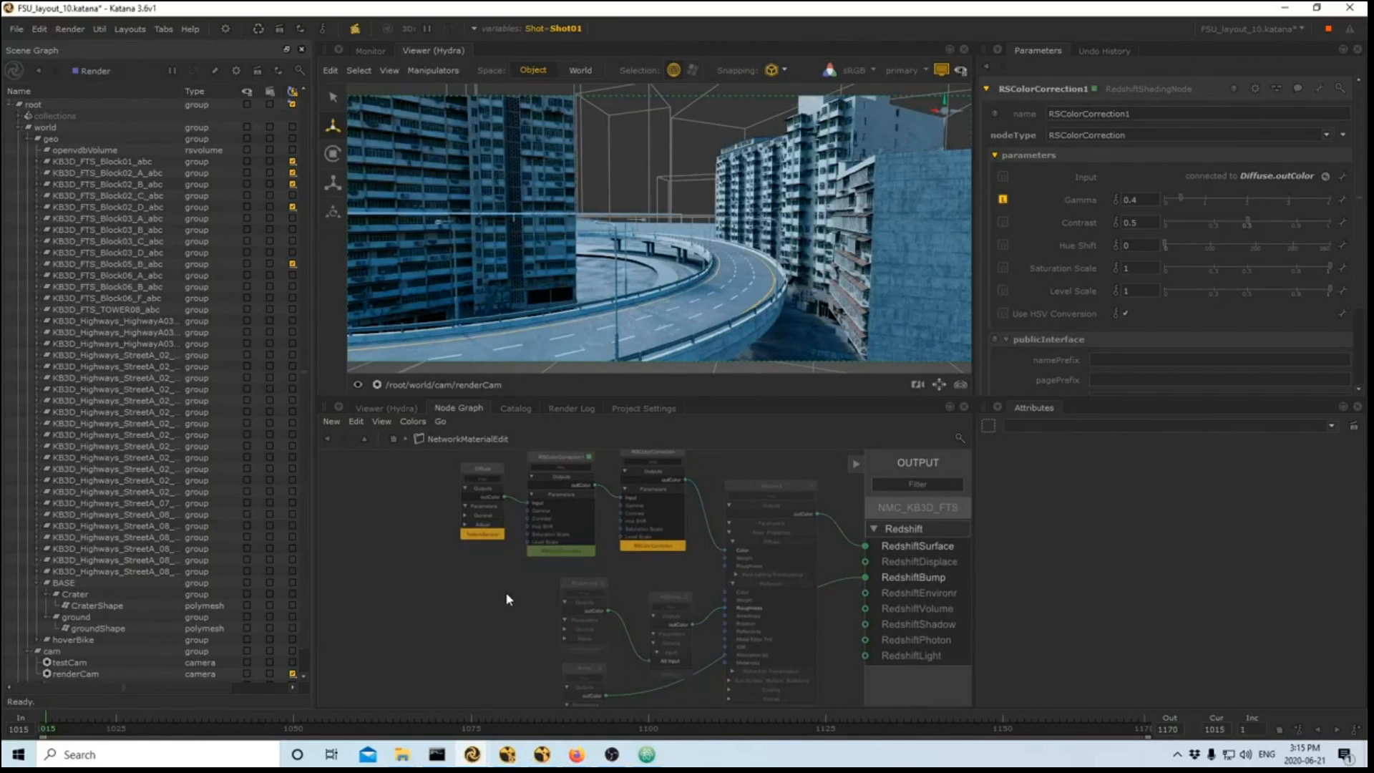
drag(434, 562, 720, 444)
click(470, 612)
drag(512, 591, 603, 451)
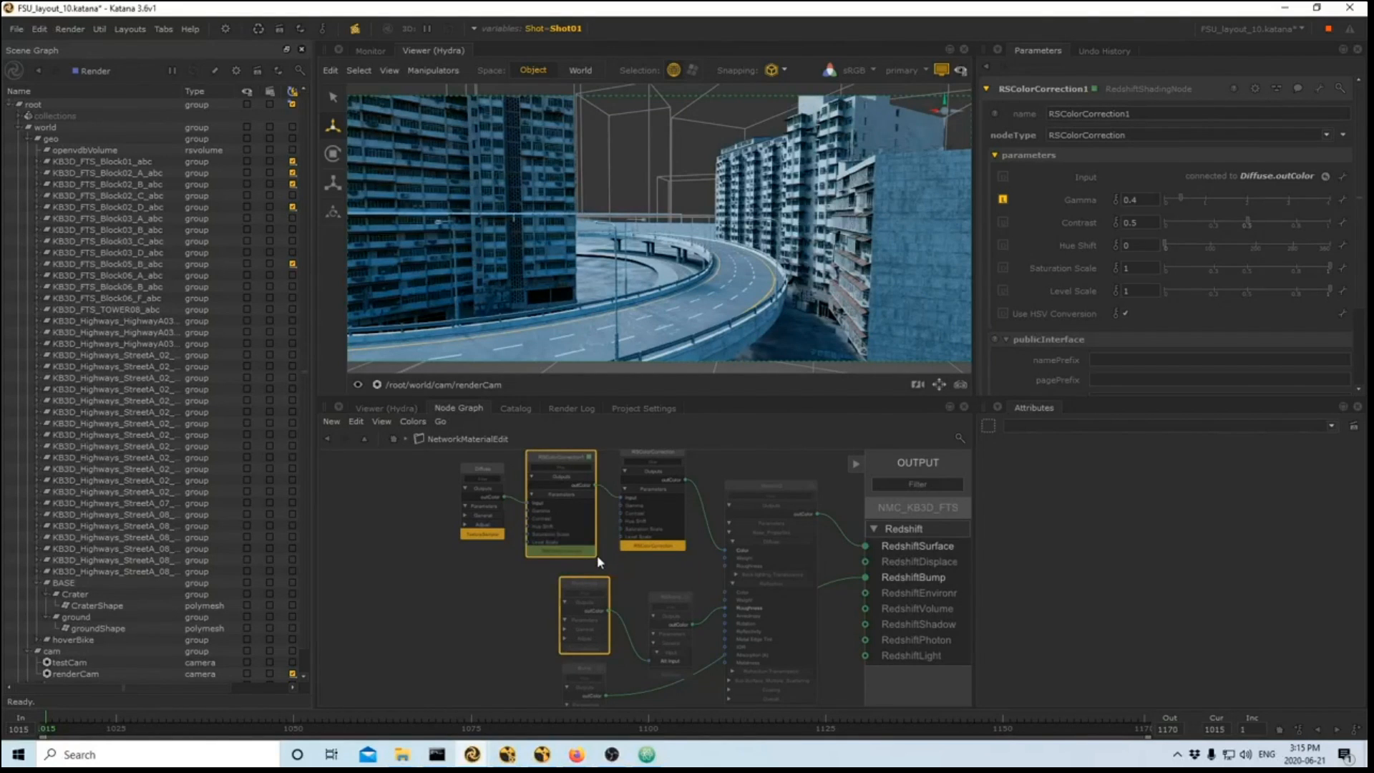
drag(610, 564, 517, 440)
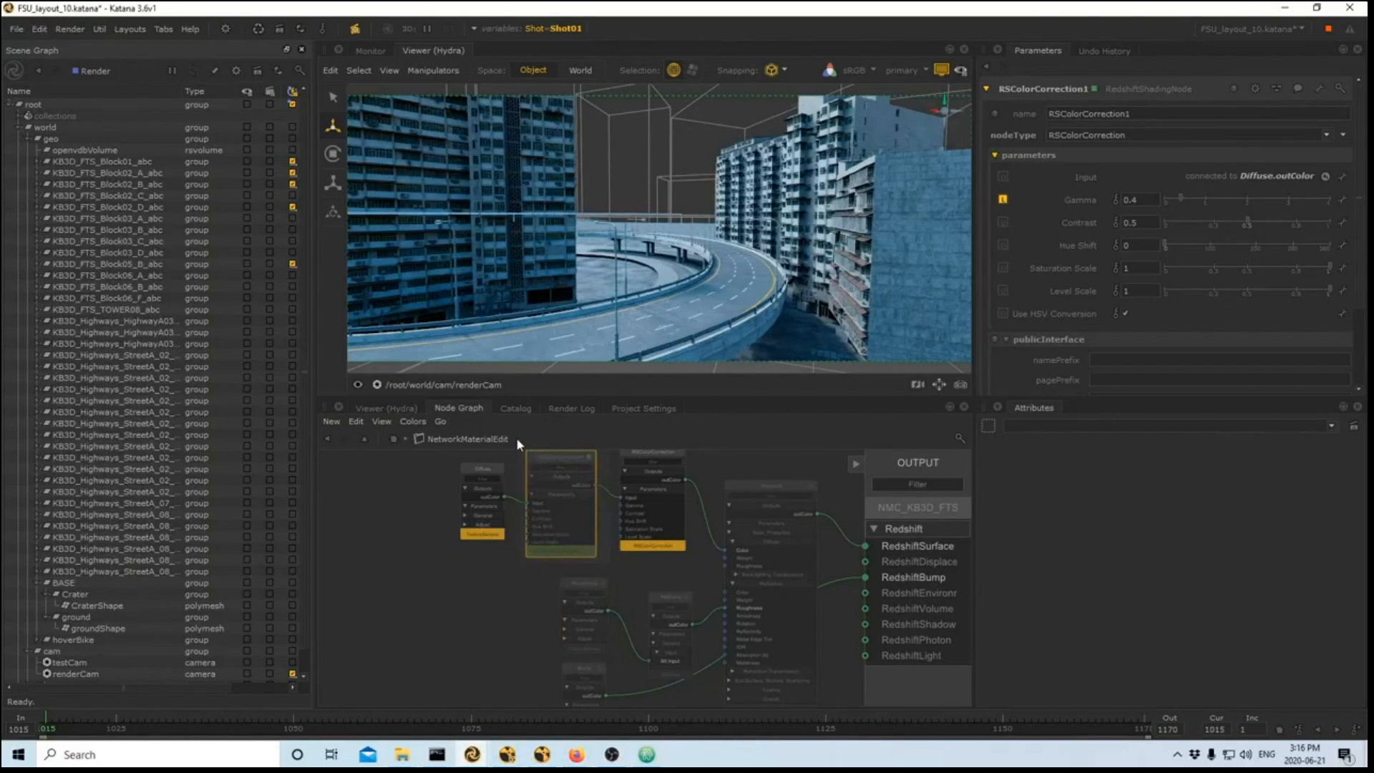
key(d)
click(503, 606)
drag(493, 568, 499, 500)
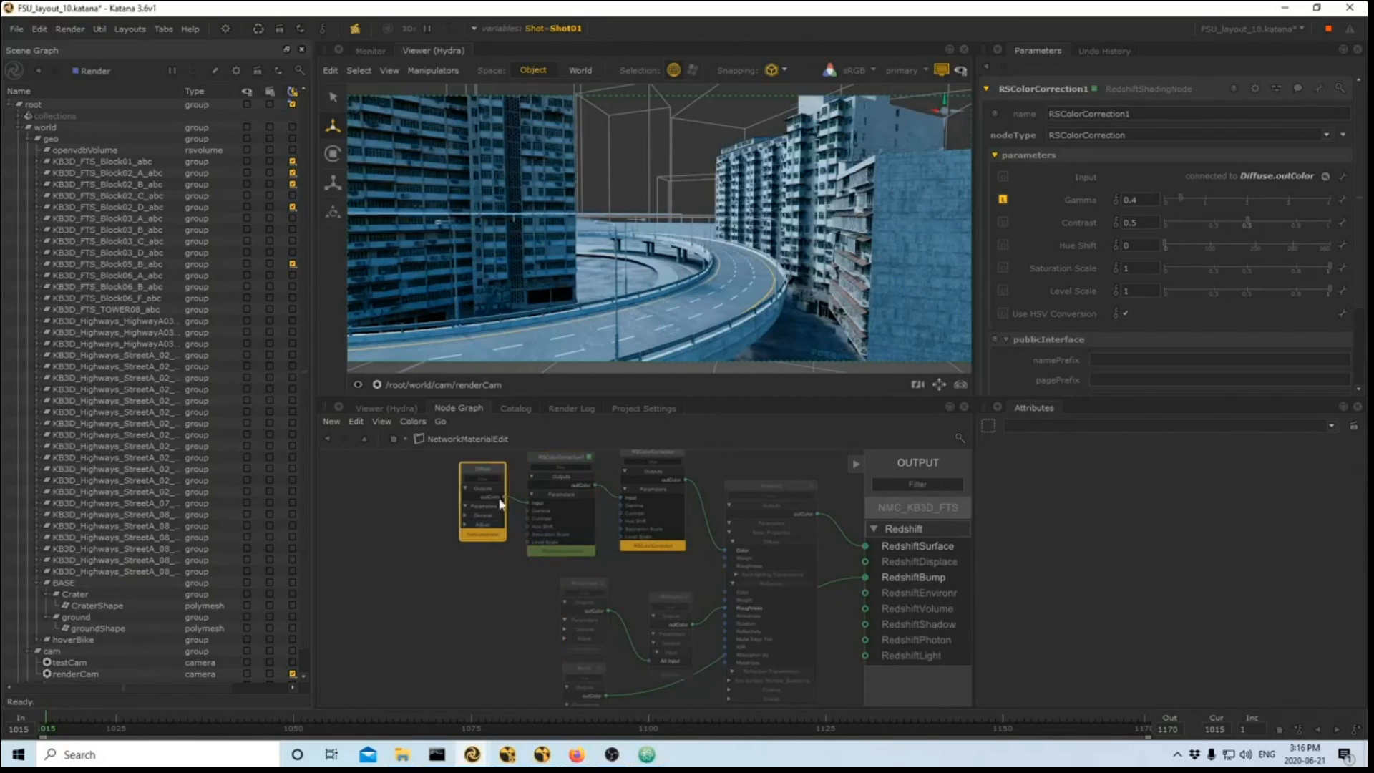
- Examine the second color correction and the roughness and bump nodes, framing the whole material network
drag(631, 575, 651, 454)
click(691, 573)
drag(533, 591, 807, 677)
key(d)
key(a)
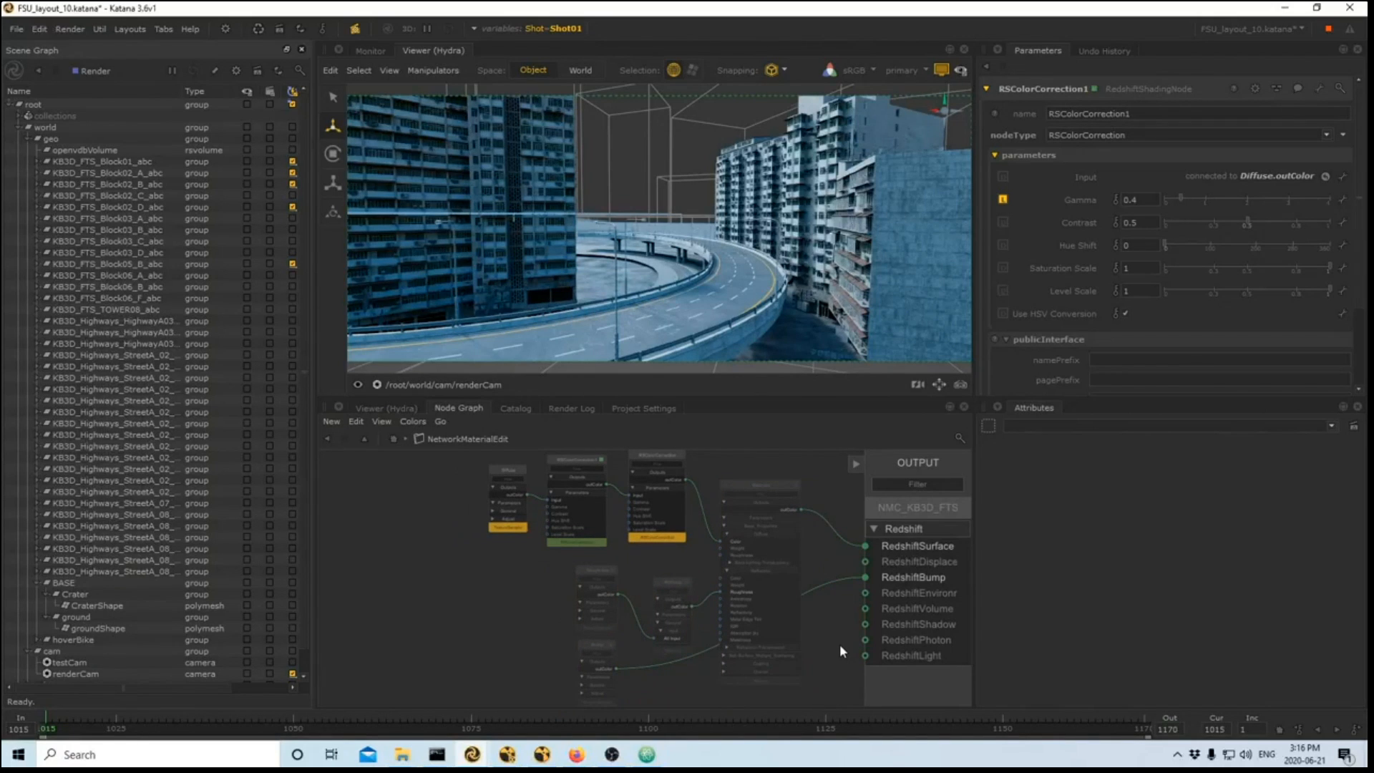
drag(489, 551, 655, 491)
click(633, 554)
- Return to the main node graph and examine the Shot Work group with its per-shot layout branches and variable switches
click(393, 440)
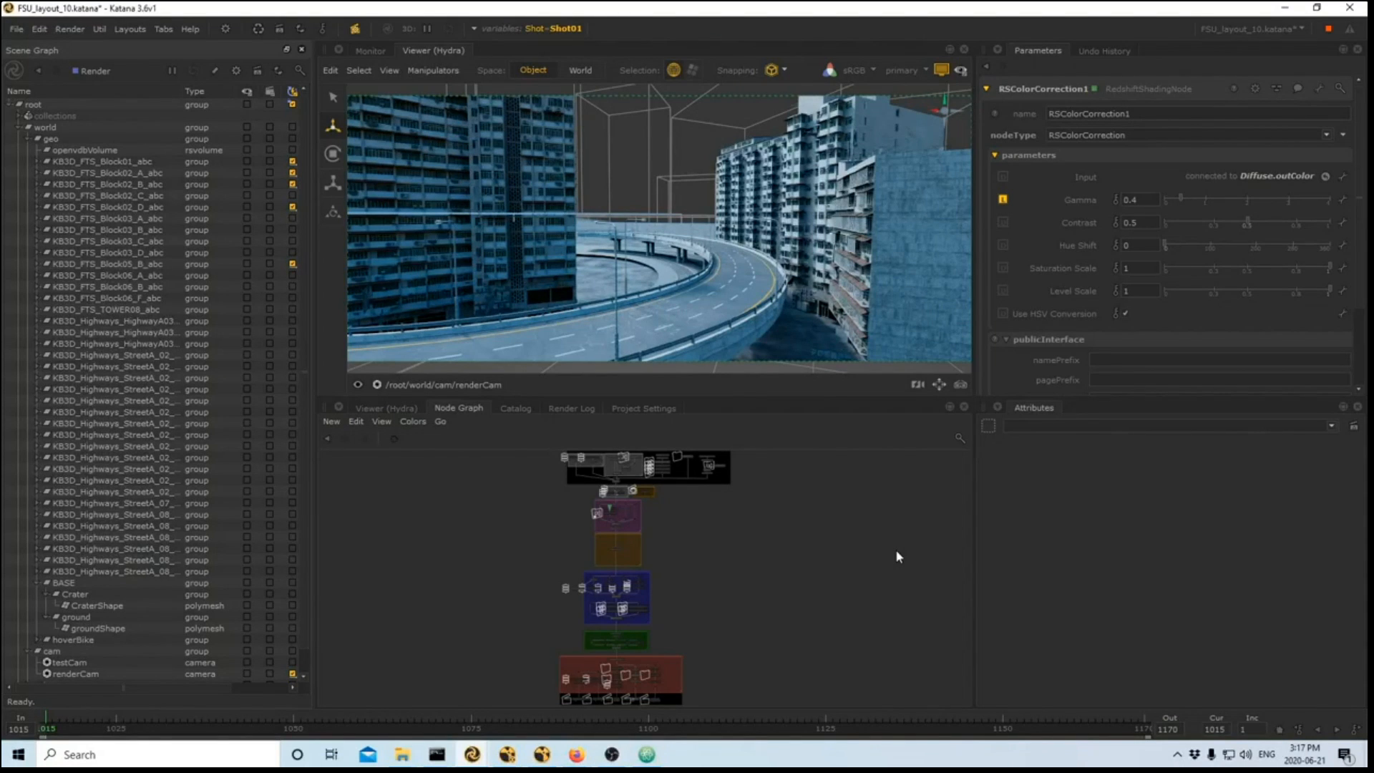
scroll(680, 522, up, 5)
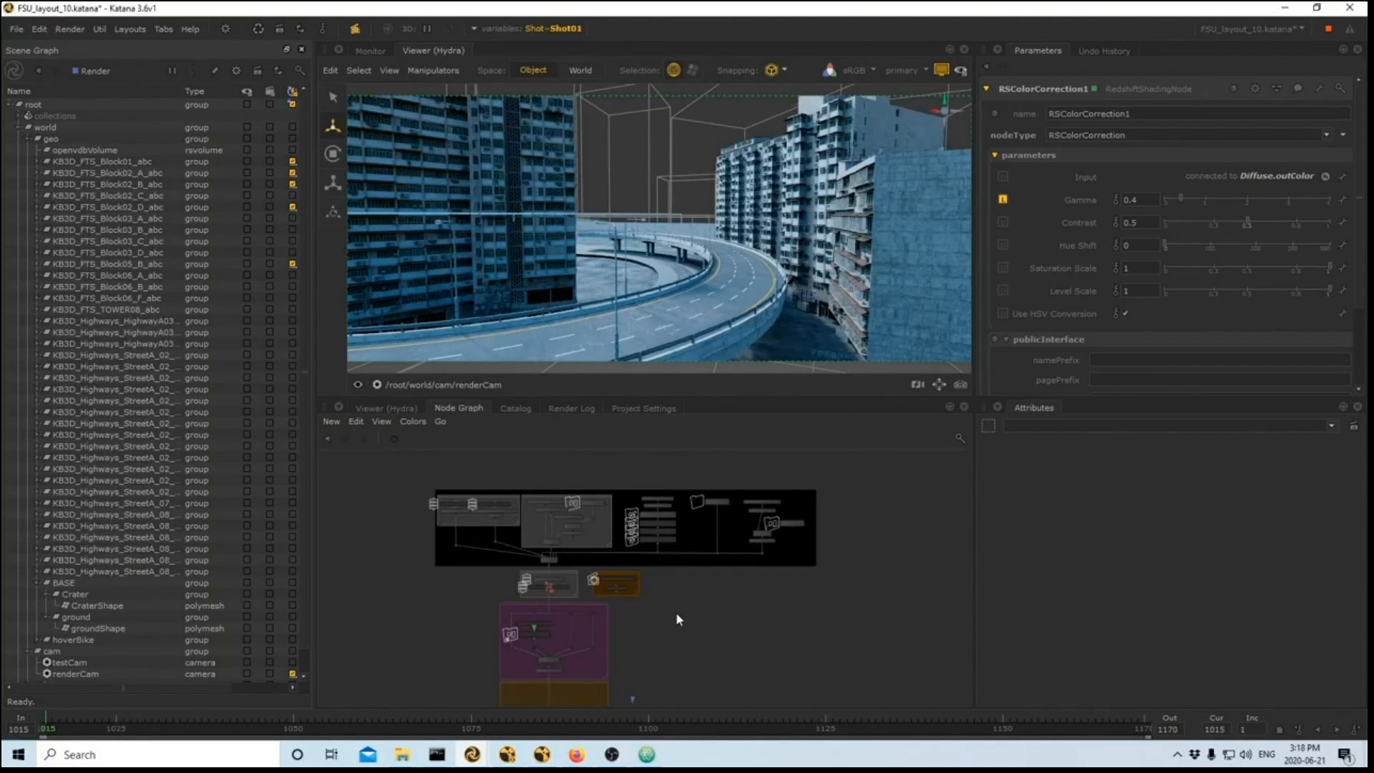
middle_drag(676, 612, 724, 531)
scroll(680, 551, up, 3)
middle_drag(741, 630, 769, 475)
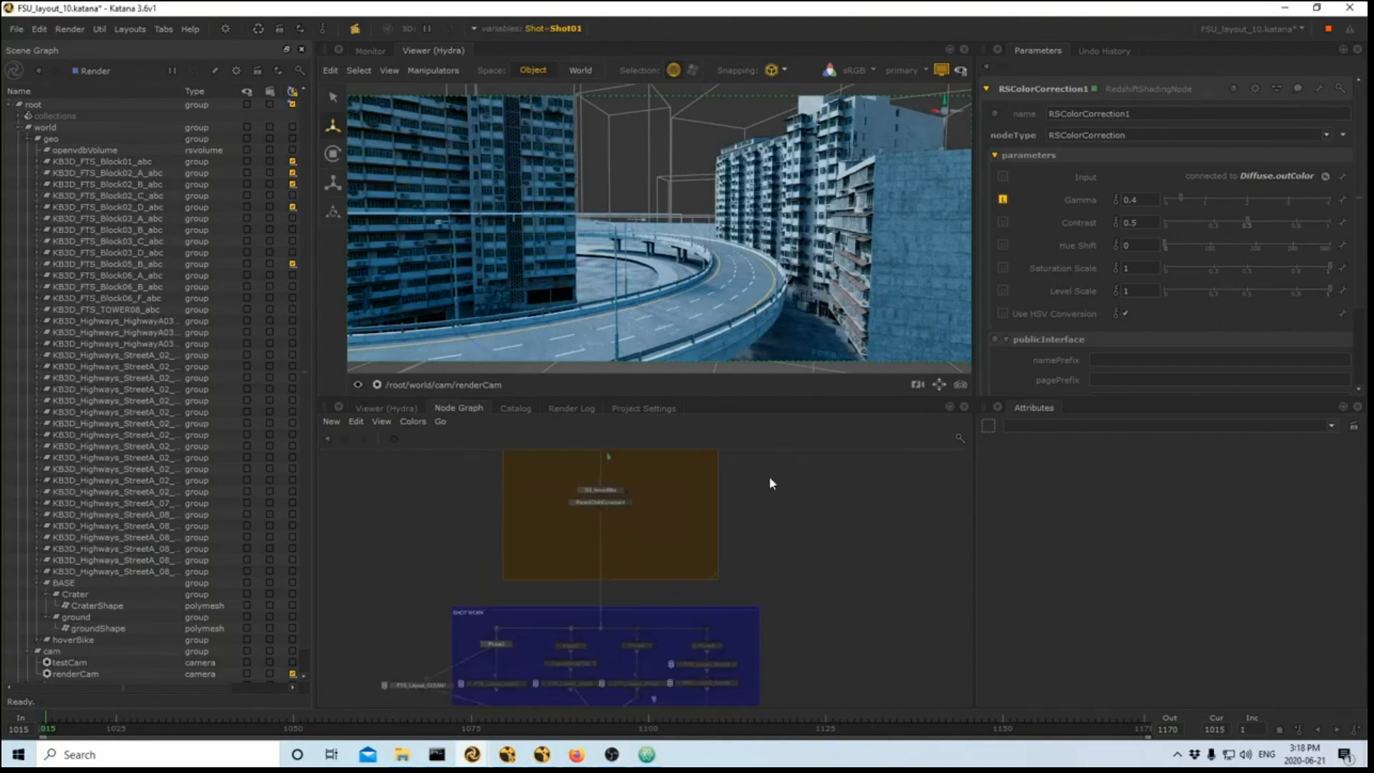
middle_drag(795, 590, 789, 458)
scroll(644, 609, up, 3)
middle_drag(648, 644, 648, 612)
scroll(827, 564, down, 5)
scroll(828, 564, up, 3)
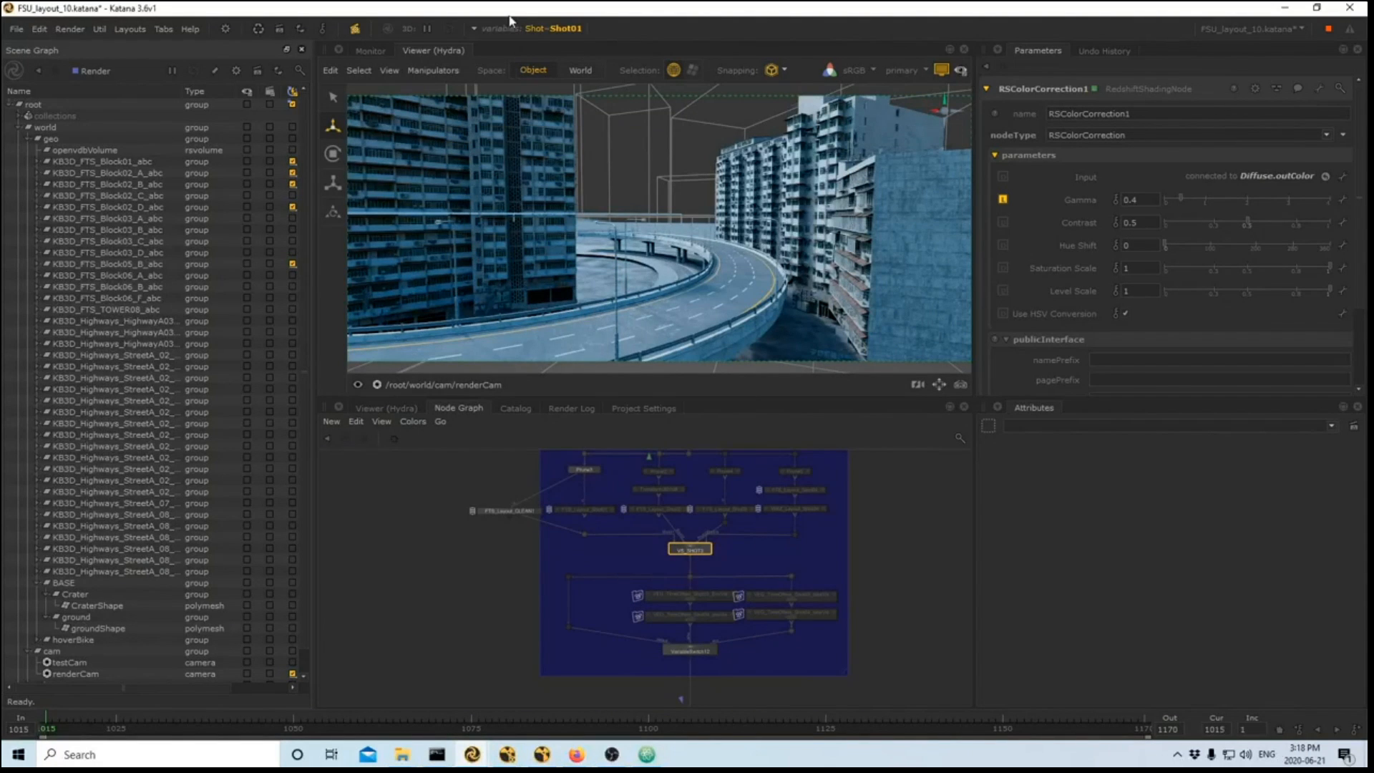
- Examine the Shot graph state variable in the project settings, collapse the variables, and view the render log
click(644, 408)
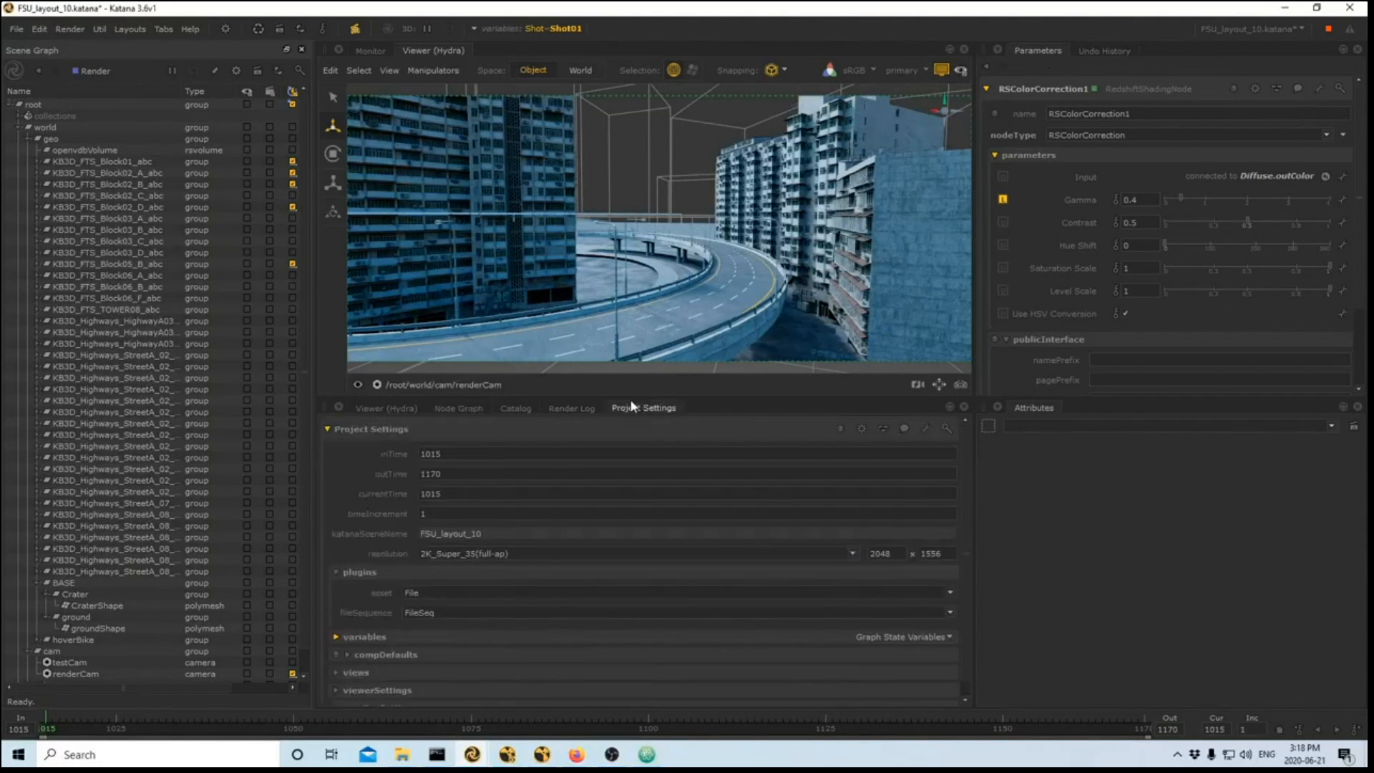
scroll(337, 544, down, 1)
click(335, 620)
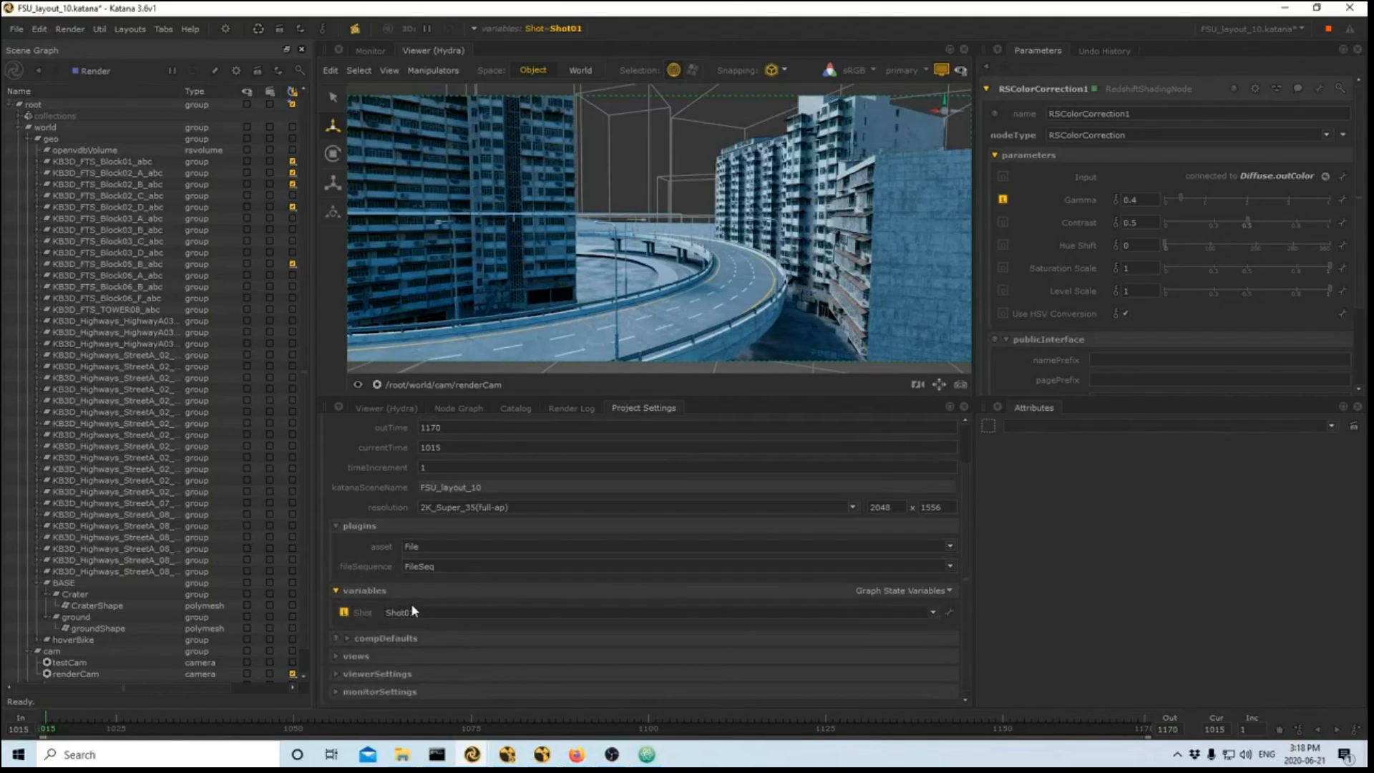
scroll(501, 544, up, 1)
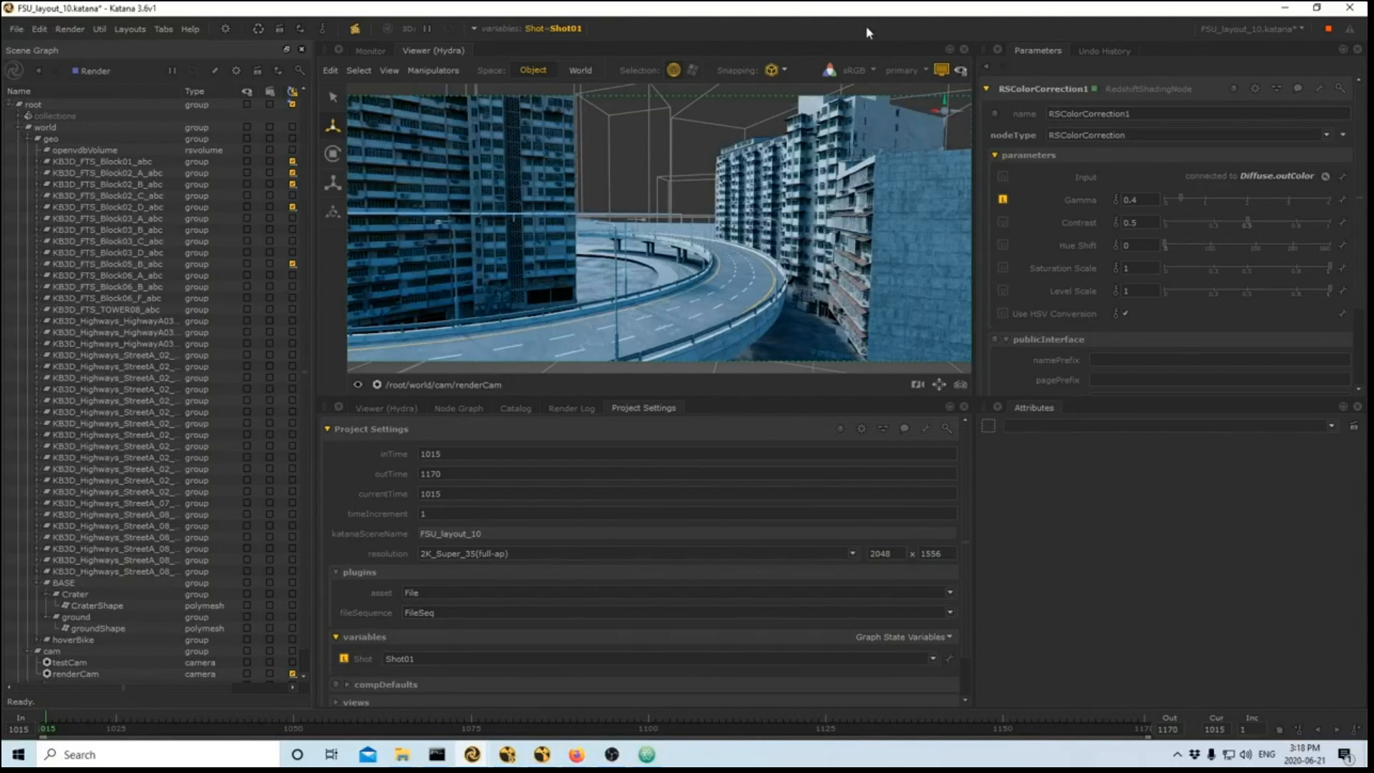
click(335, 638)
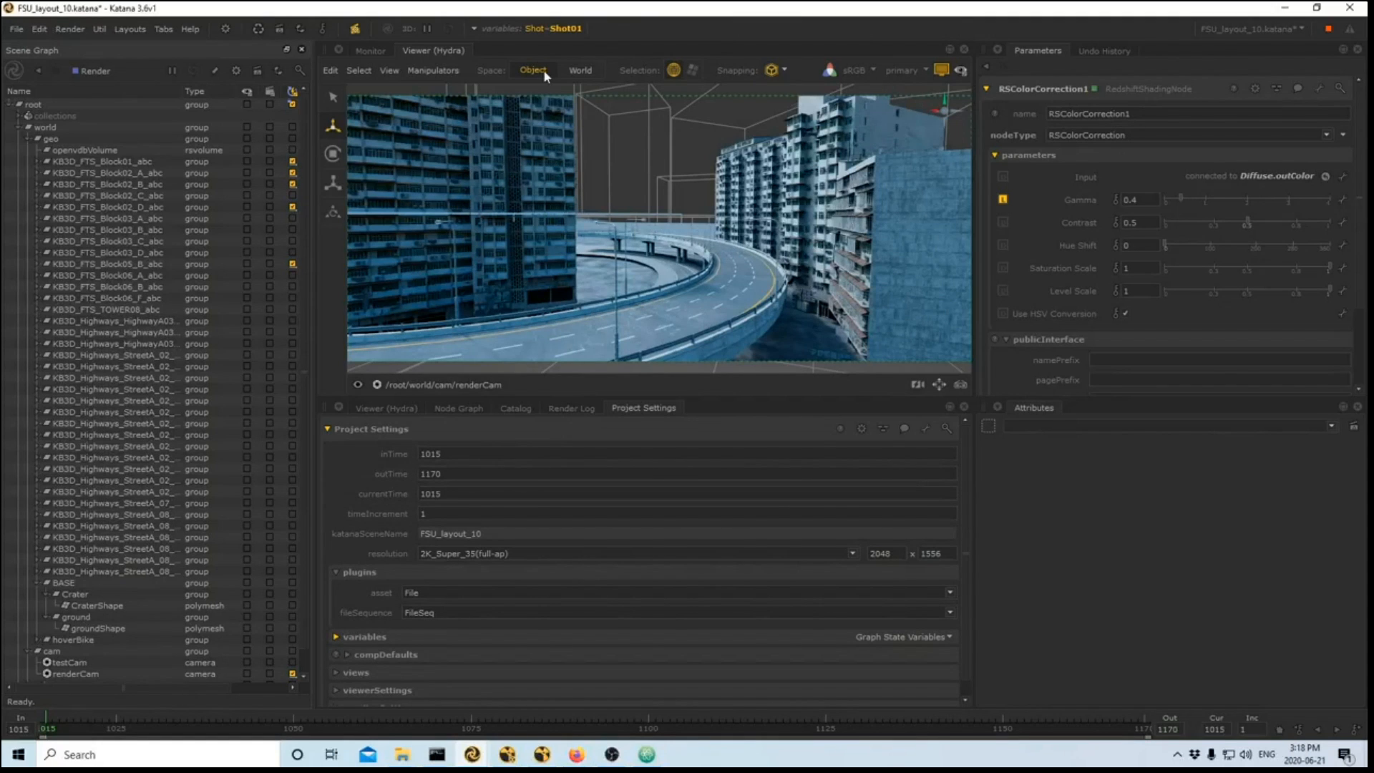
click(579, 414)
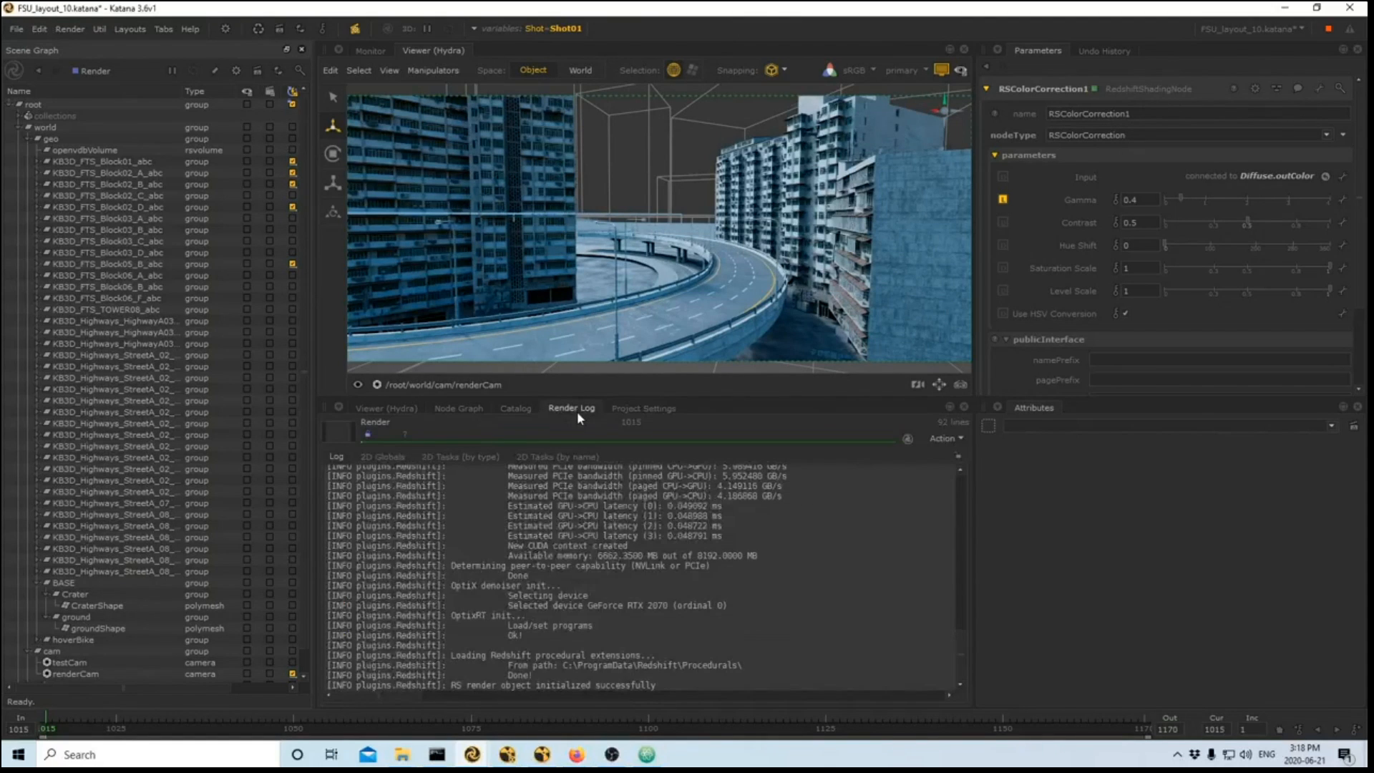
- Hide the live render overlay in the viewer and set the global Shot variable to Shot02
click(941, 71)
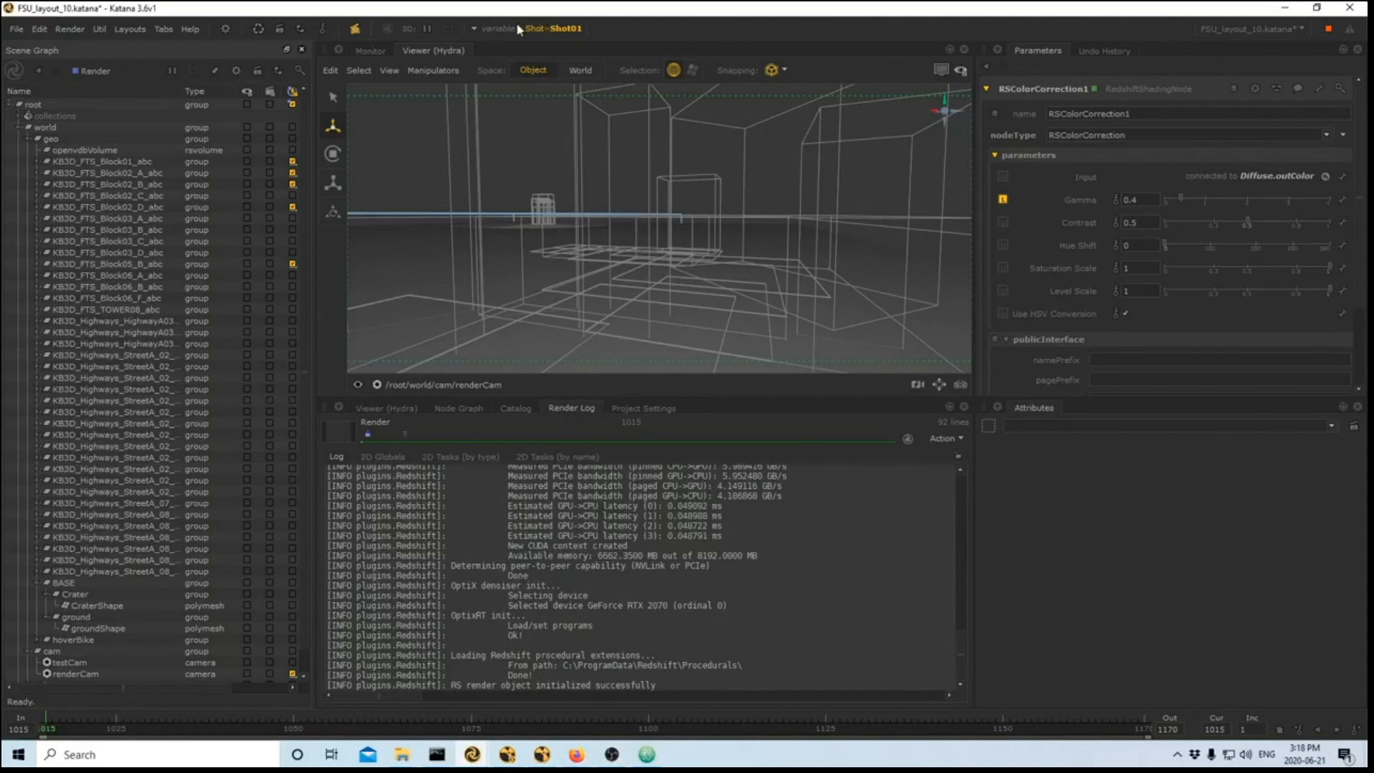
click(485, 30)
click(560, 88)
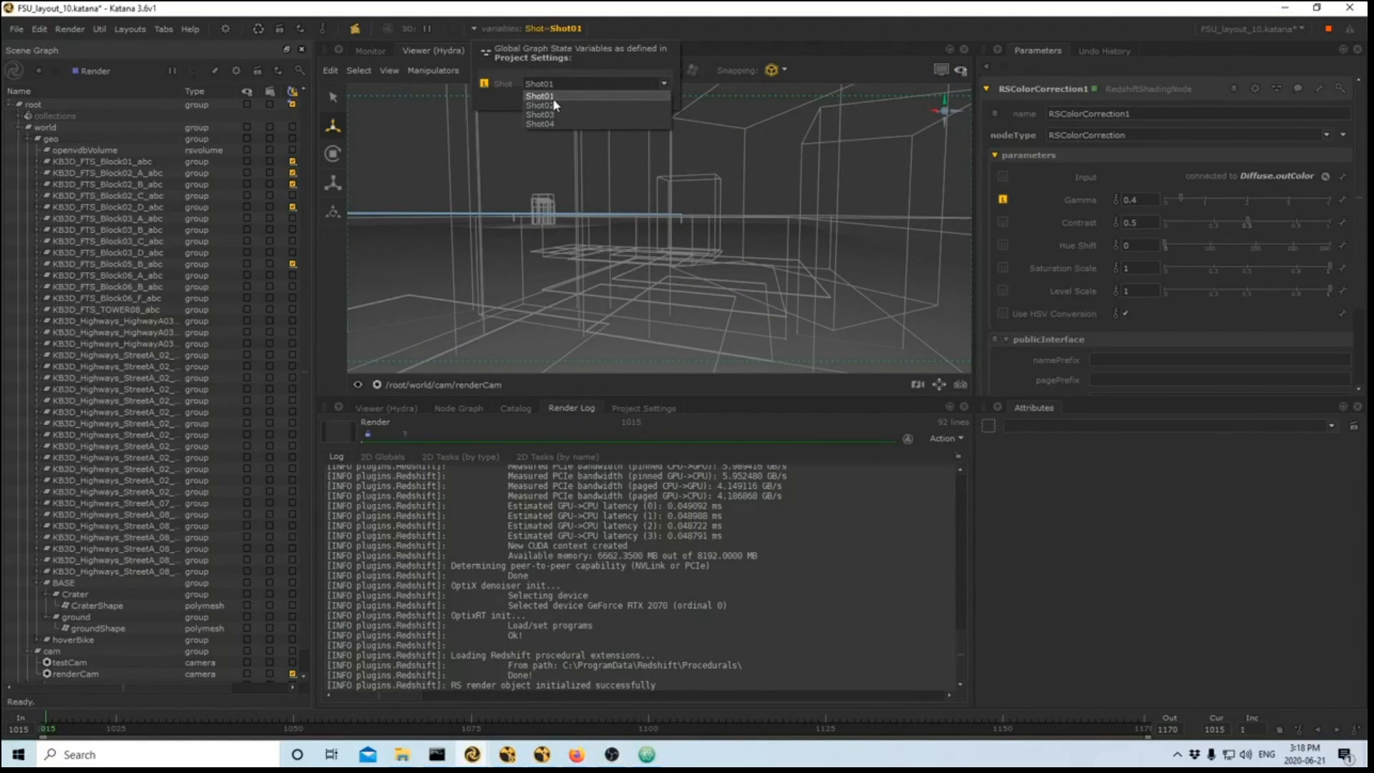
click(553, 100)
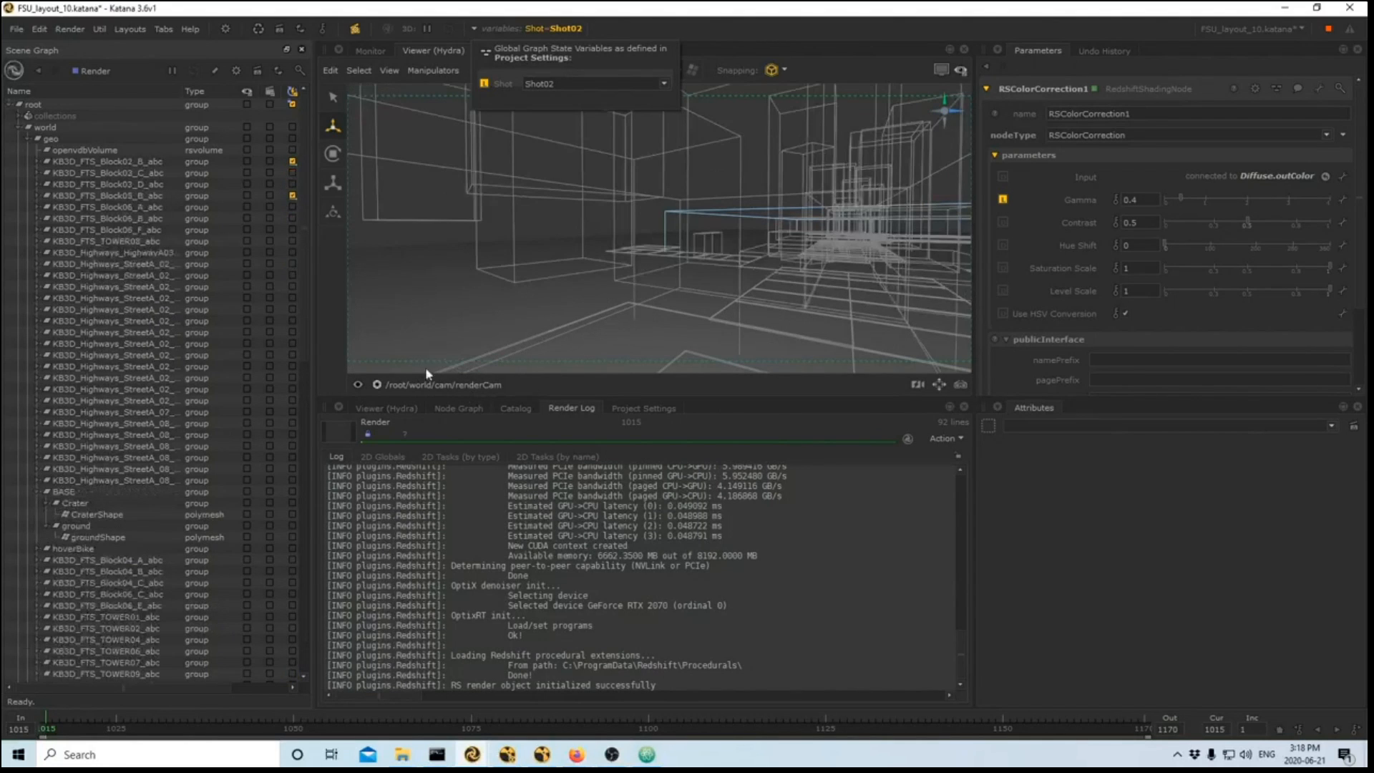
- Examine the Shot02 branch through Prune2, Transform3D108 and FTS_Layout_Sho02 in the node graph's Shot Work group
click(517, 406)
click(464, 409)
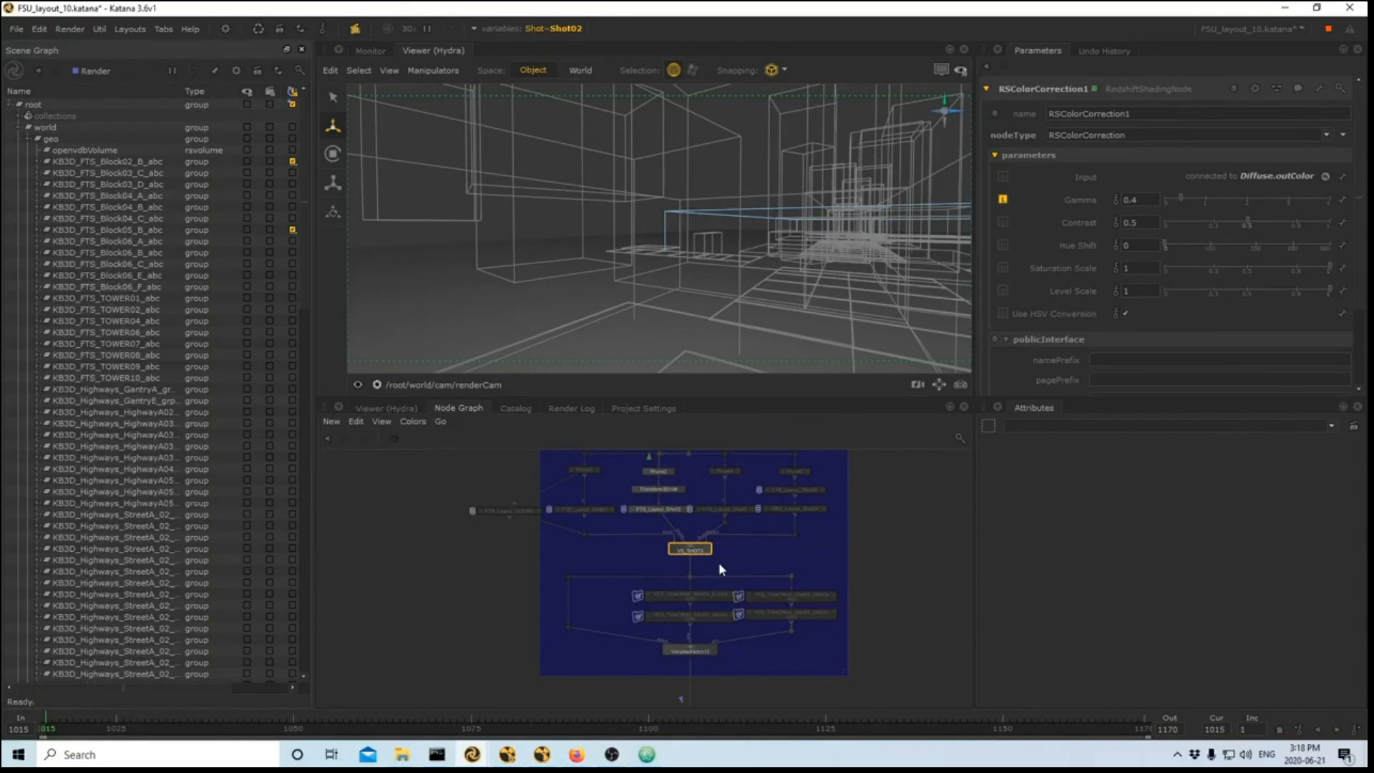
scroll(723, 554, up, 5)
middle_drag(534, 530, 549, 612)
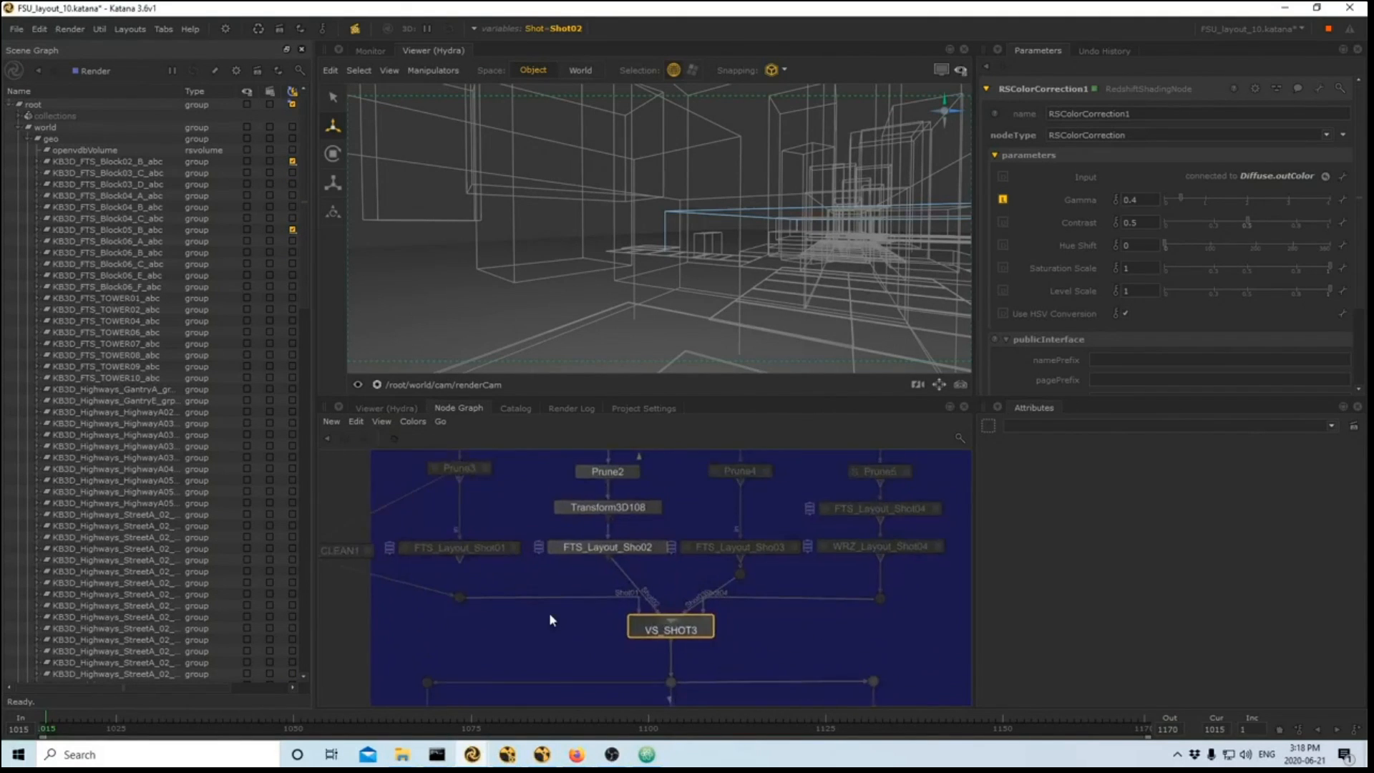
scroll(548, 613, down, 4)
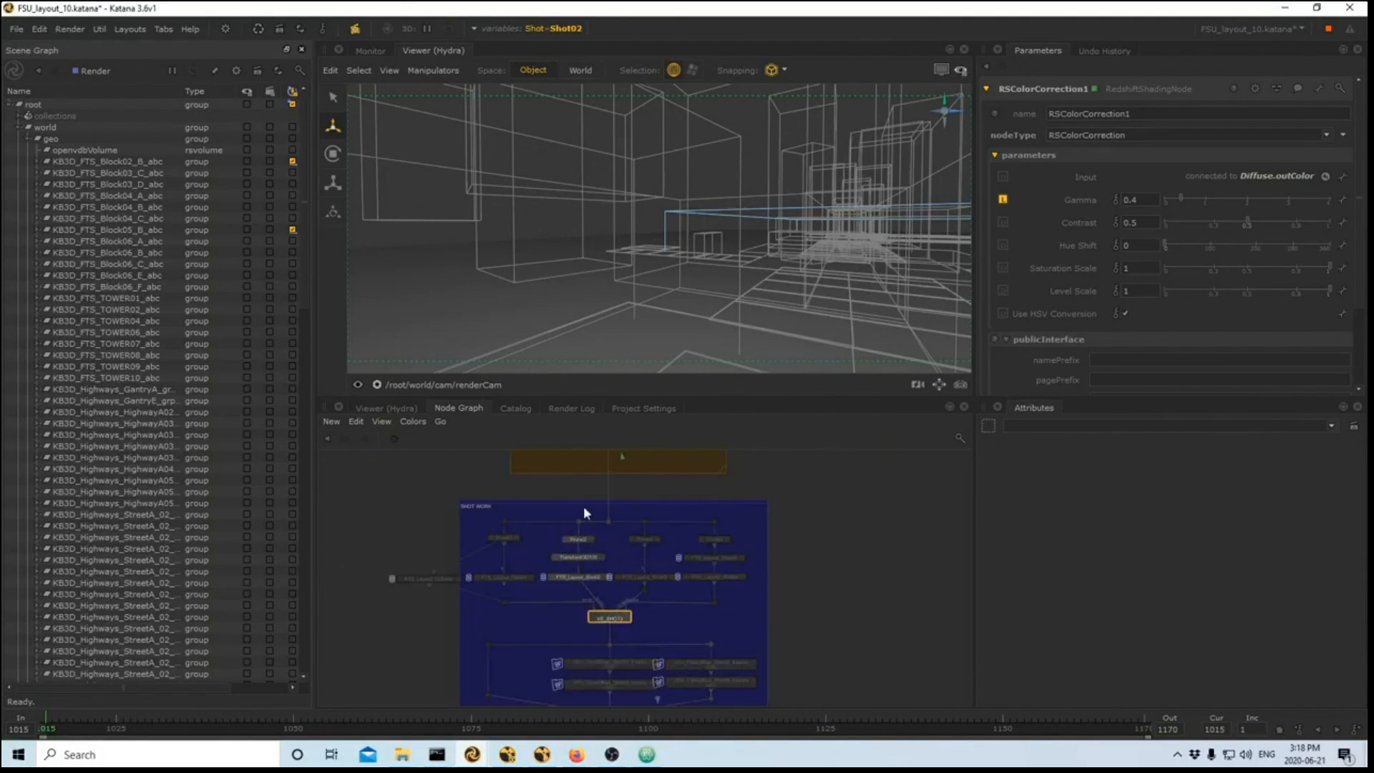
scroll(627, 585, up, 4)
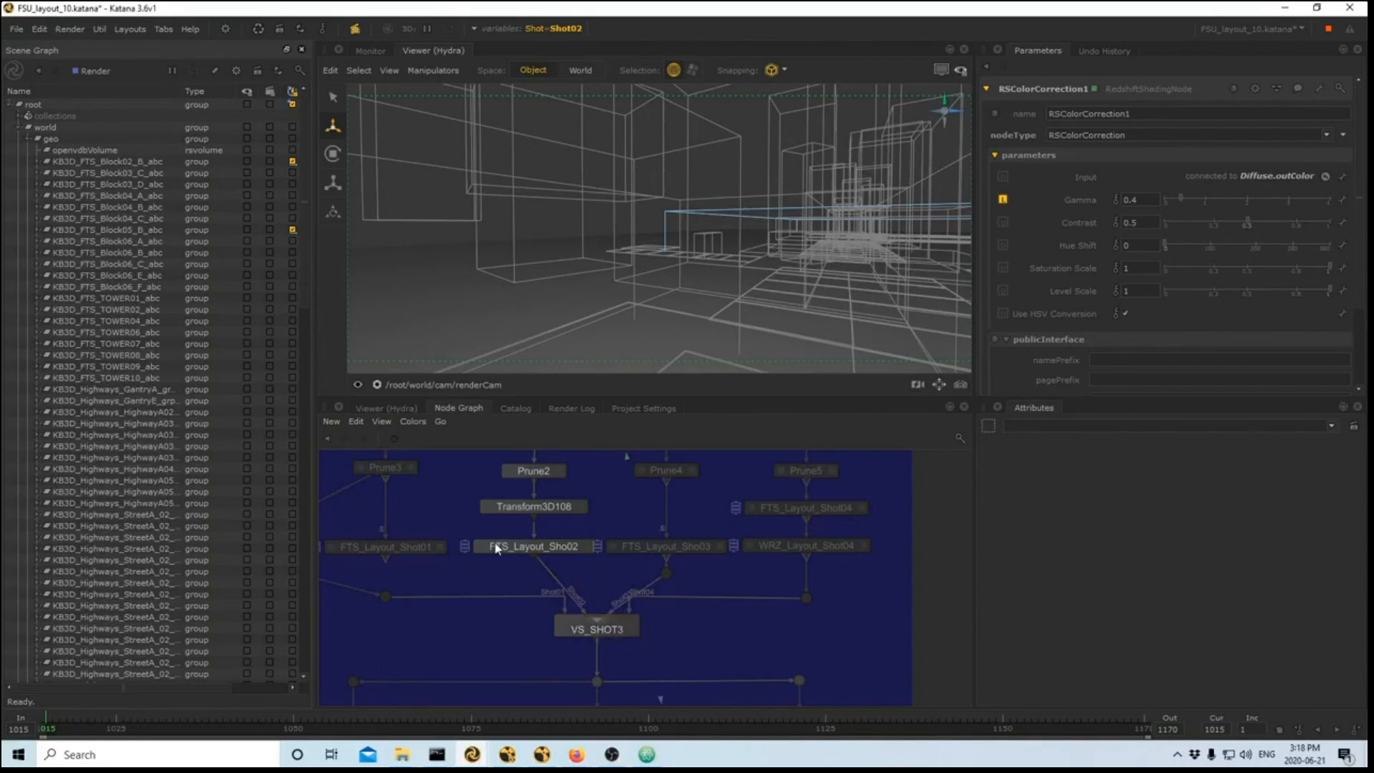
- Open the VS_SHOT3 switch parameters, expand the patterns, and compare the variable name and Shot01 to Shot04 patterns with its incoming branches
click(627, 625)
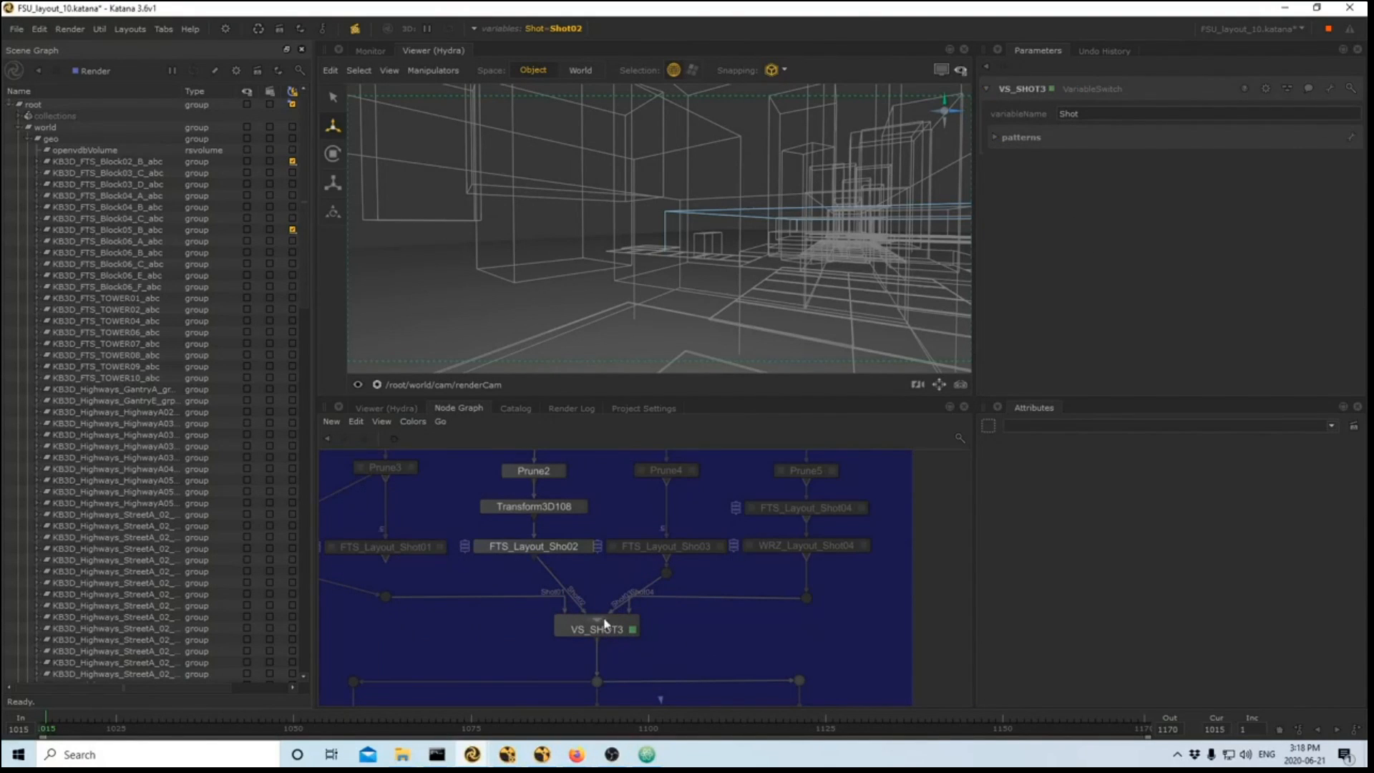
click(996, 138)
click(1036, 113)
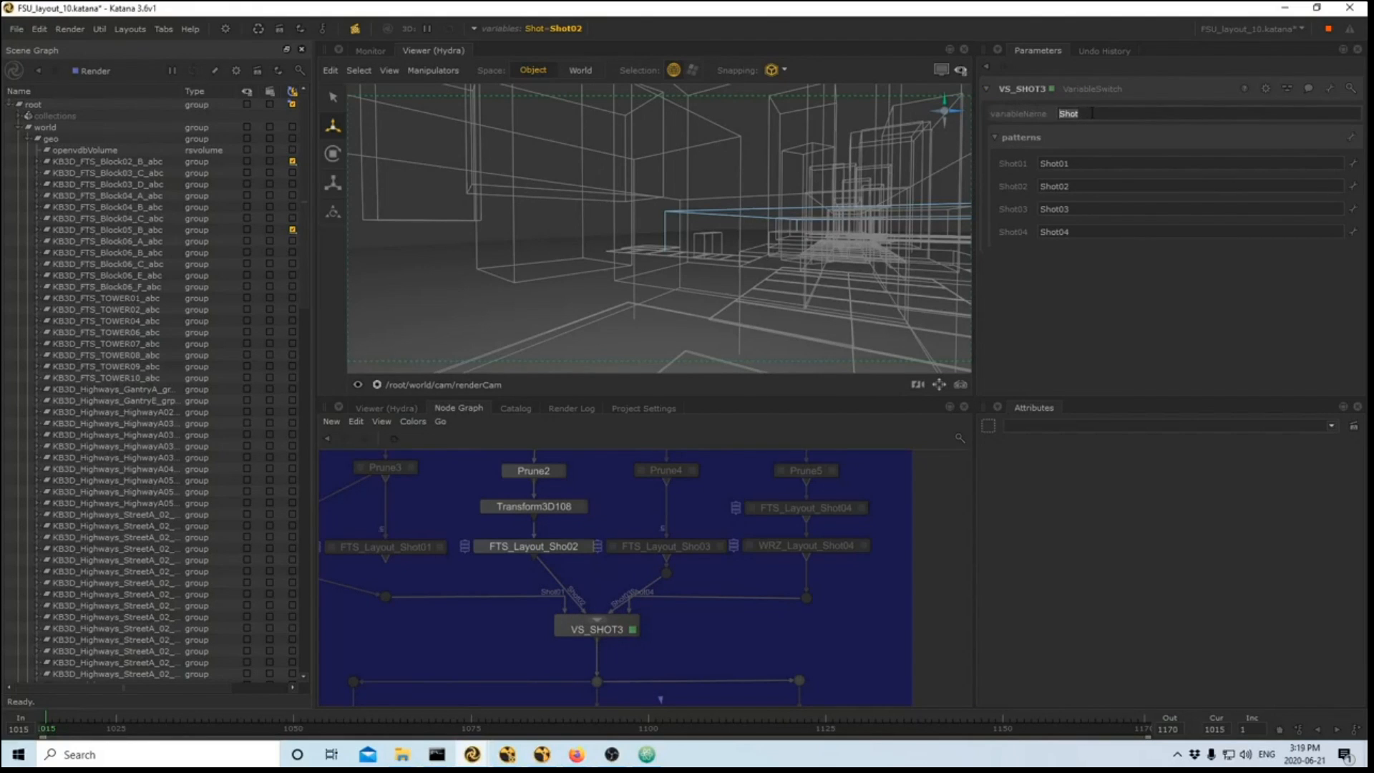
click(1046, 163)
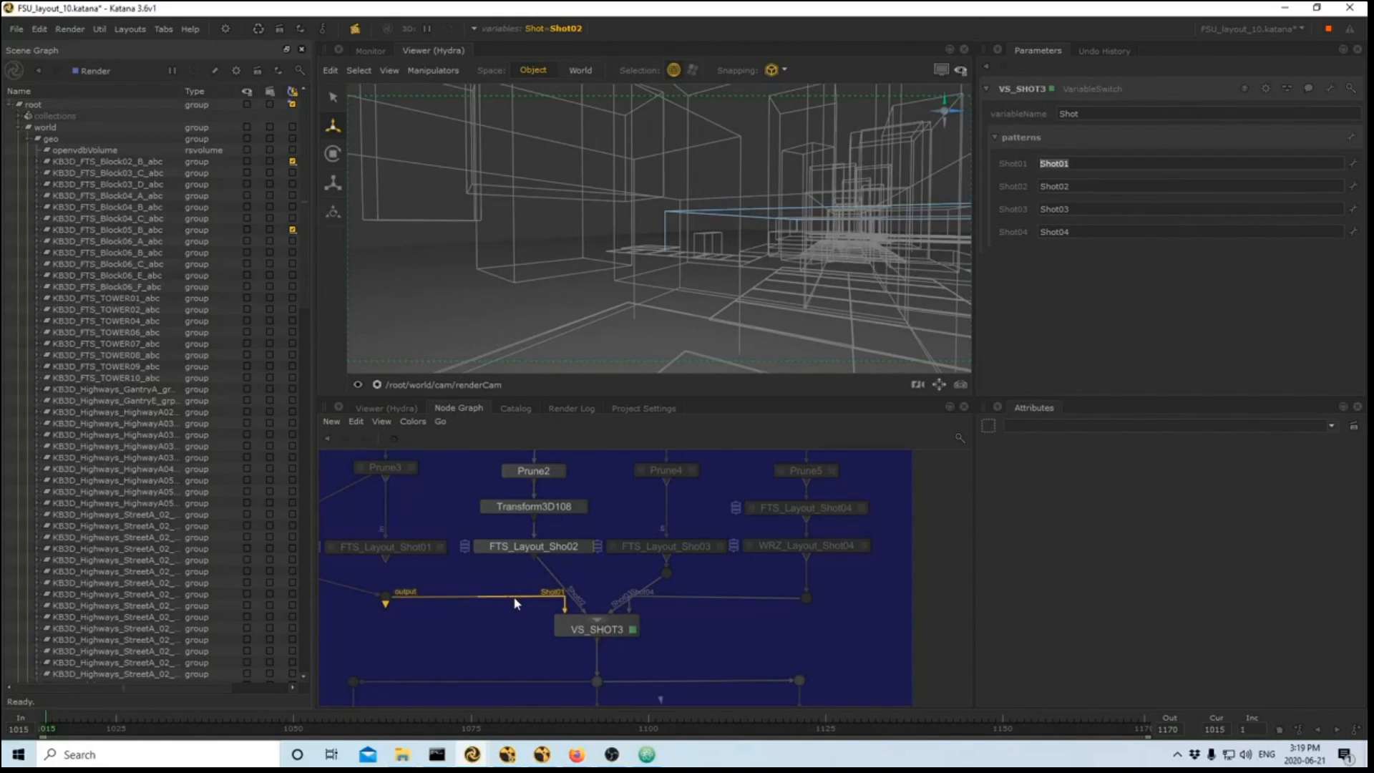
click(1052, 189)
drag(1088, 210, 1003, 219)
drag(1088, 233, 1004, 242)
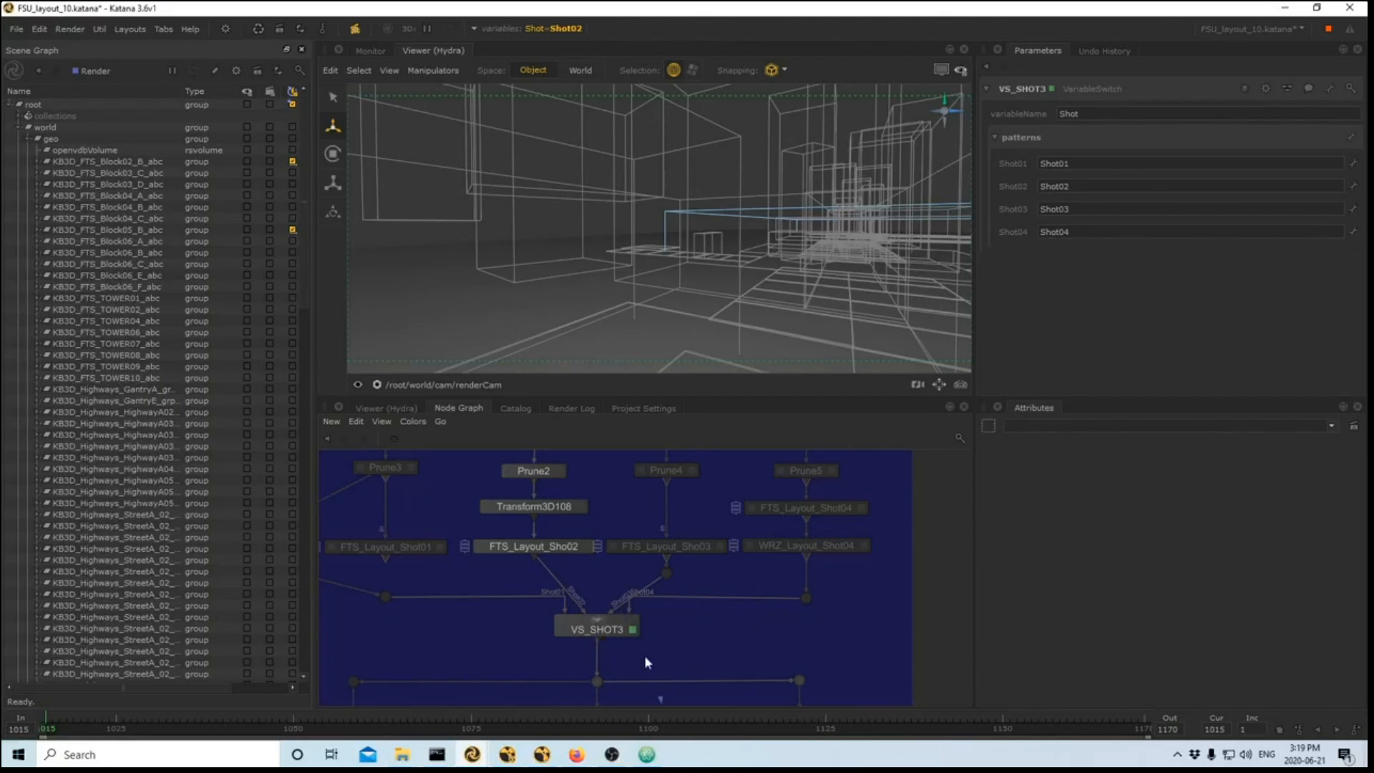
drag(644, 655, 532, 606)
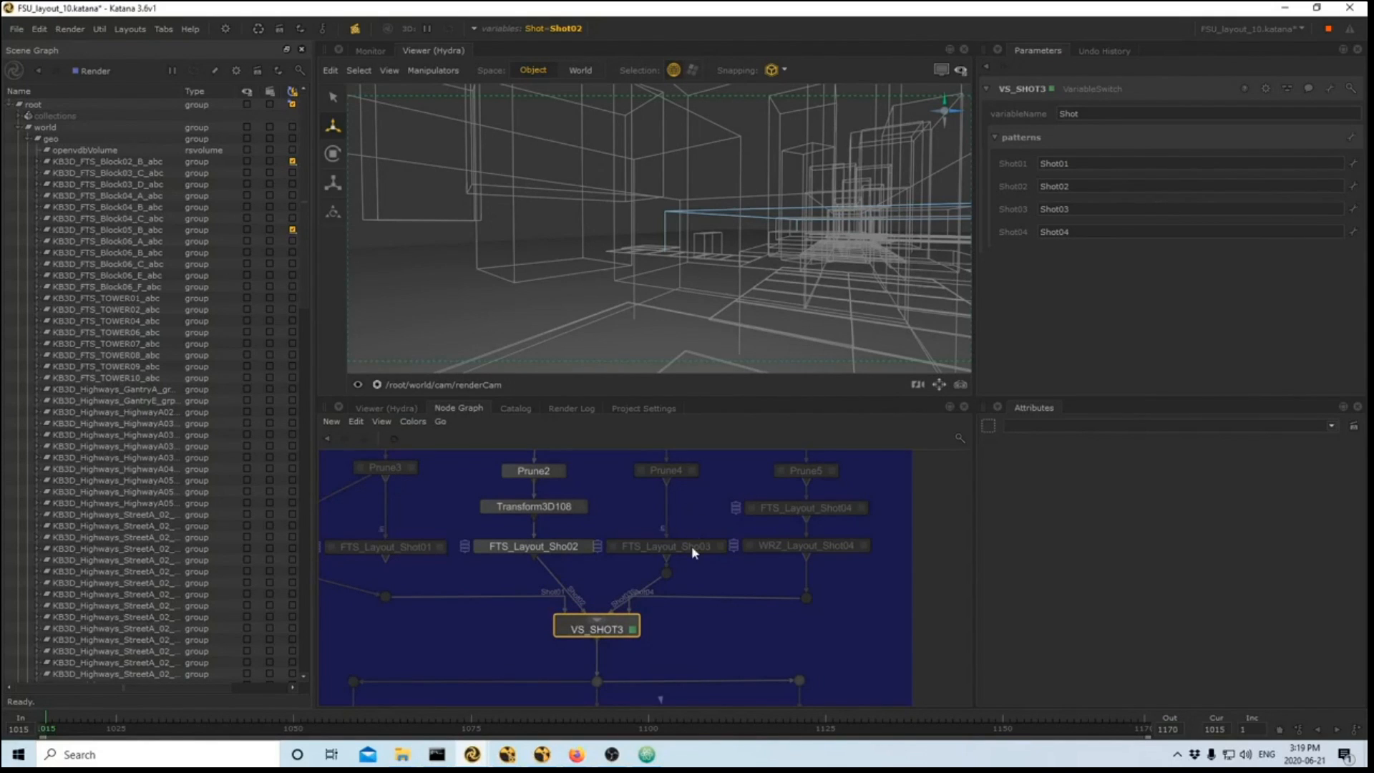
drag(667, 572, 693, 574)
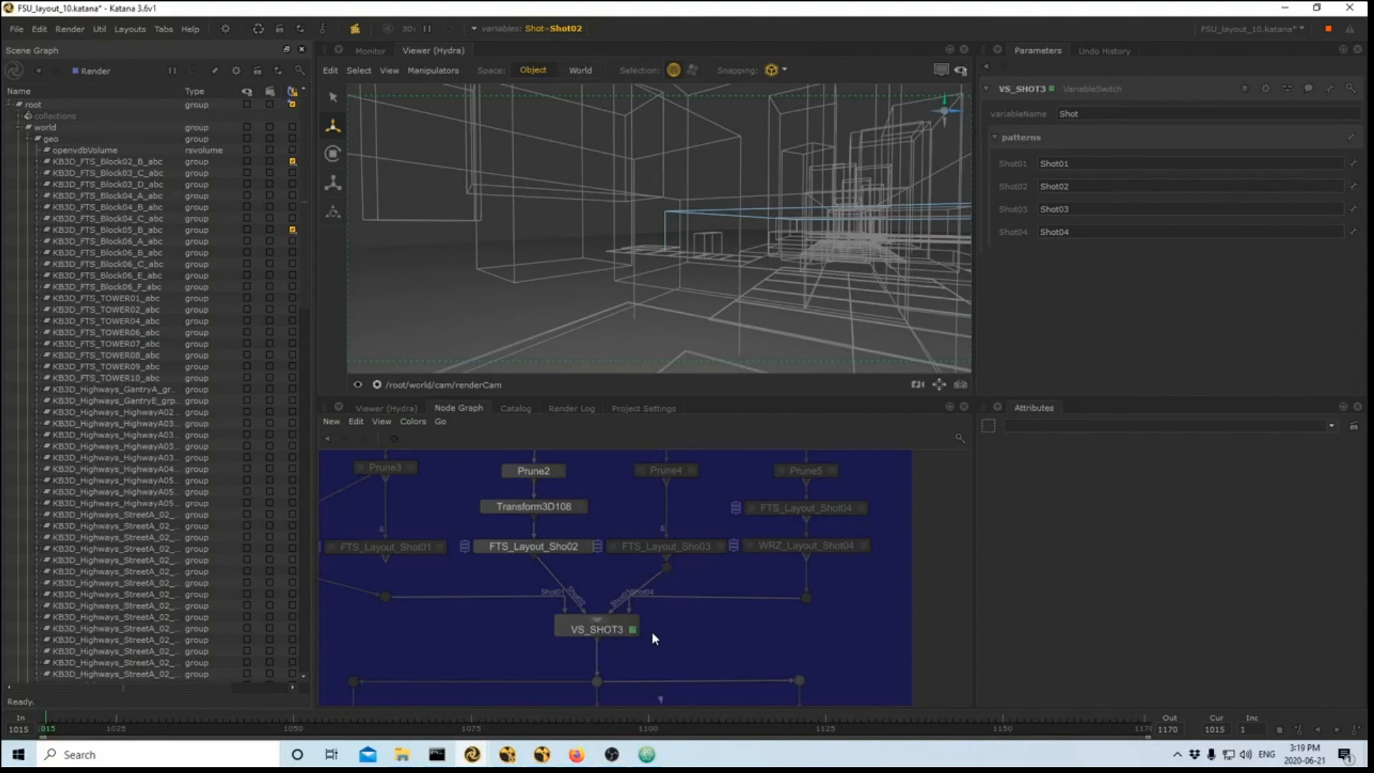
- Examine VS_SHOT3 within the whole Shot Work group and check the available values of the global Shot variable
drag(685, 656, 589, 623)
scroll(526, 630, down, 3)
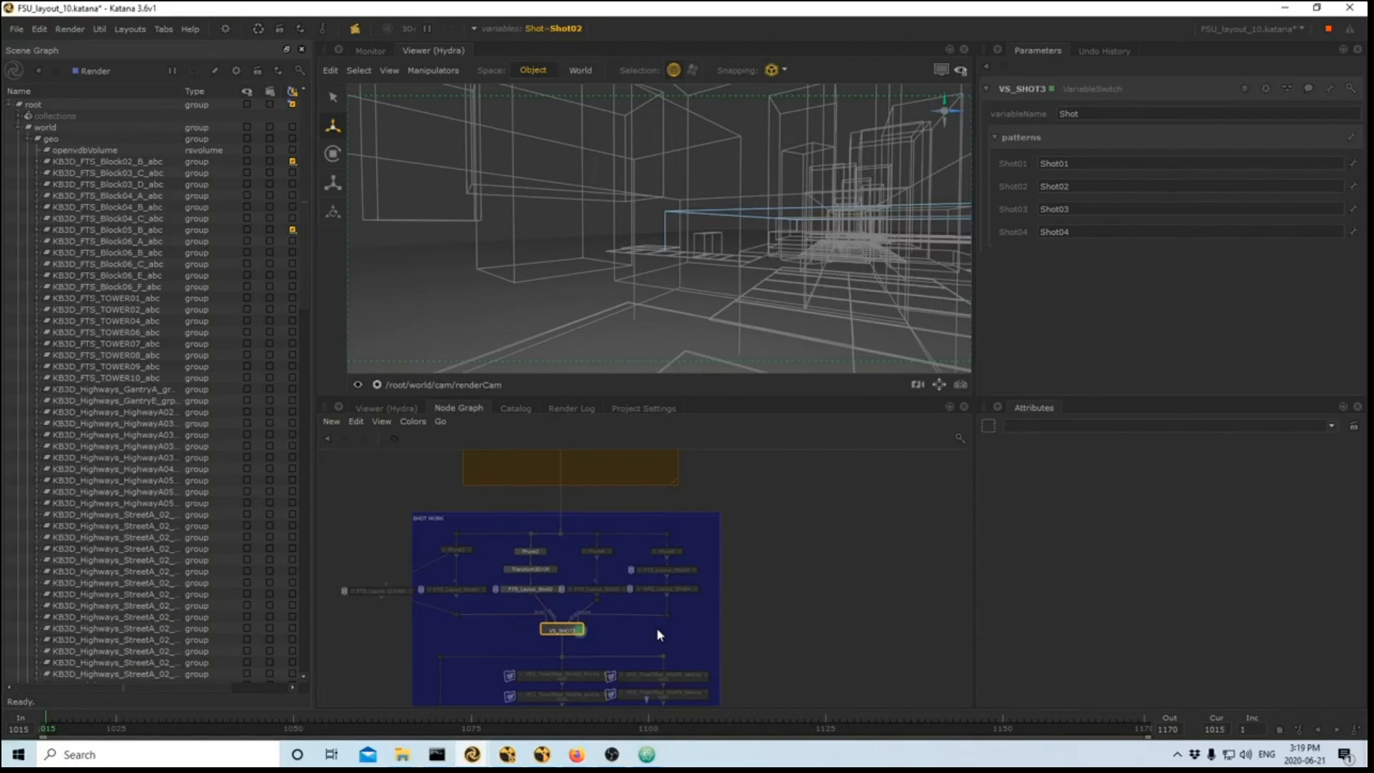
middle_drag(522, 609, 571, 571)
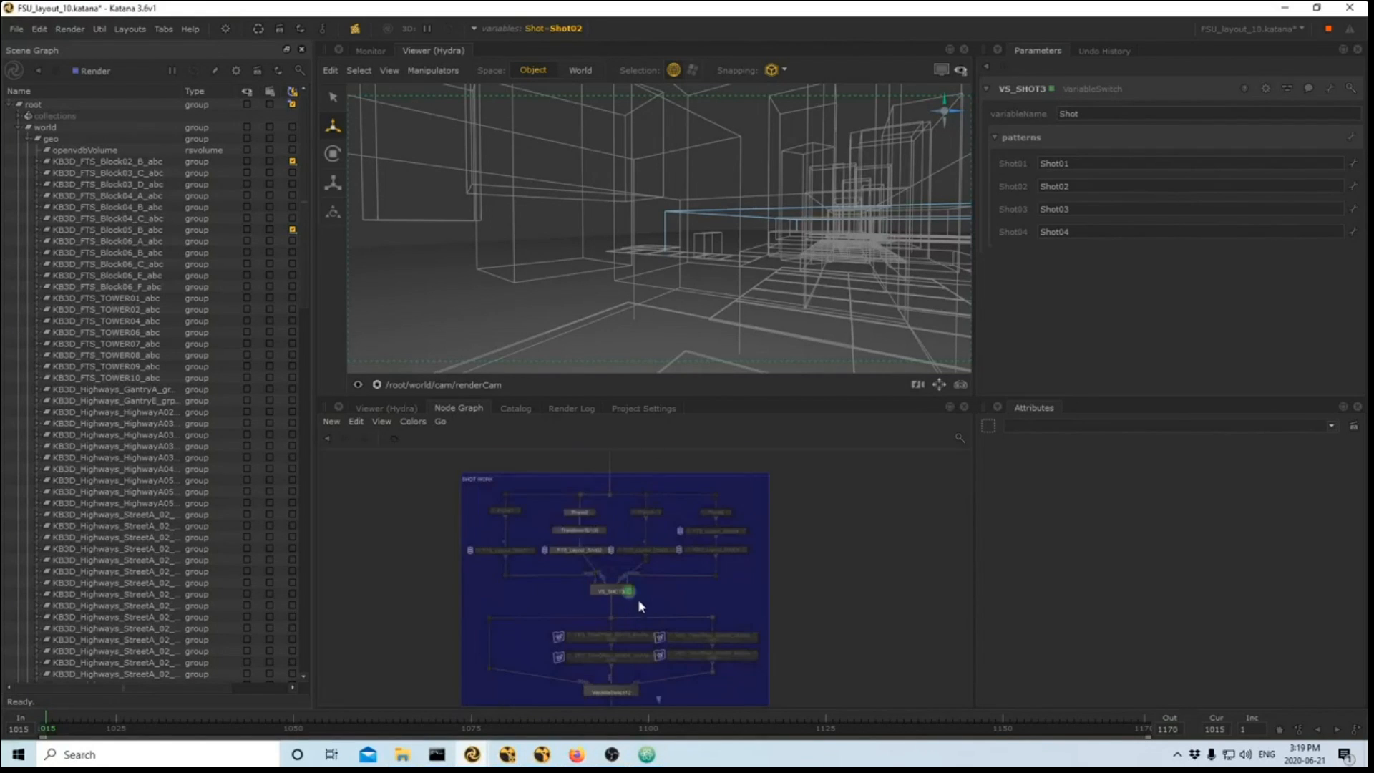
click(501, 30)
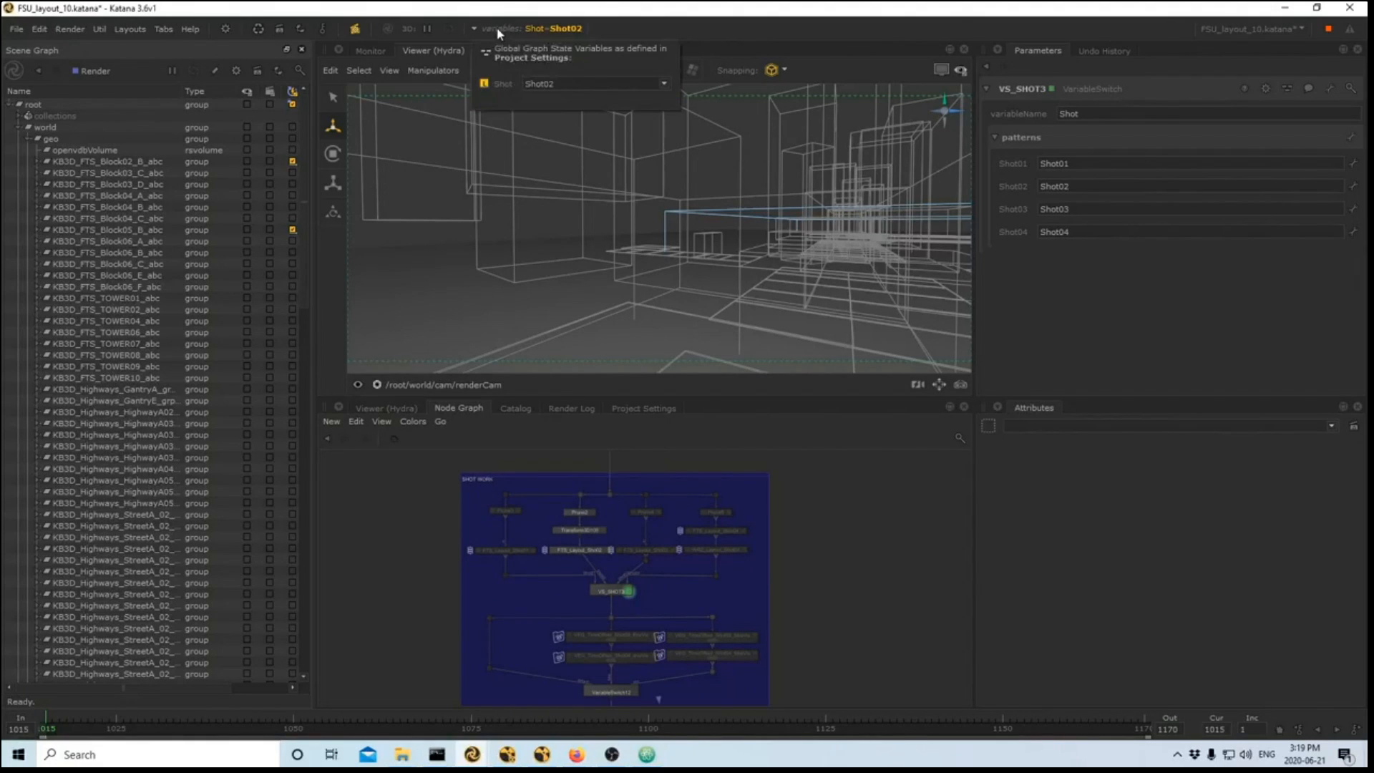
click(664, 84)
click(663, 84)
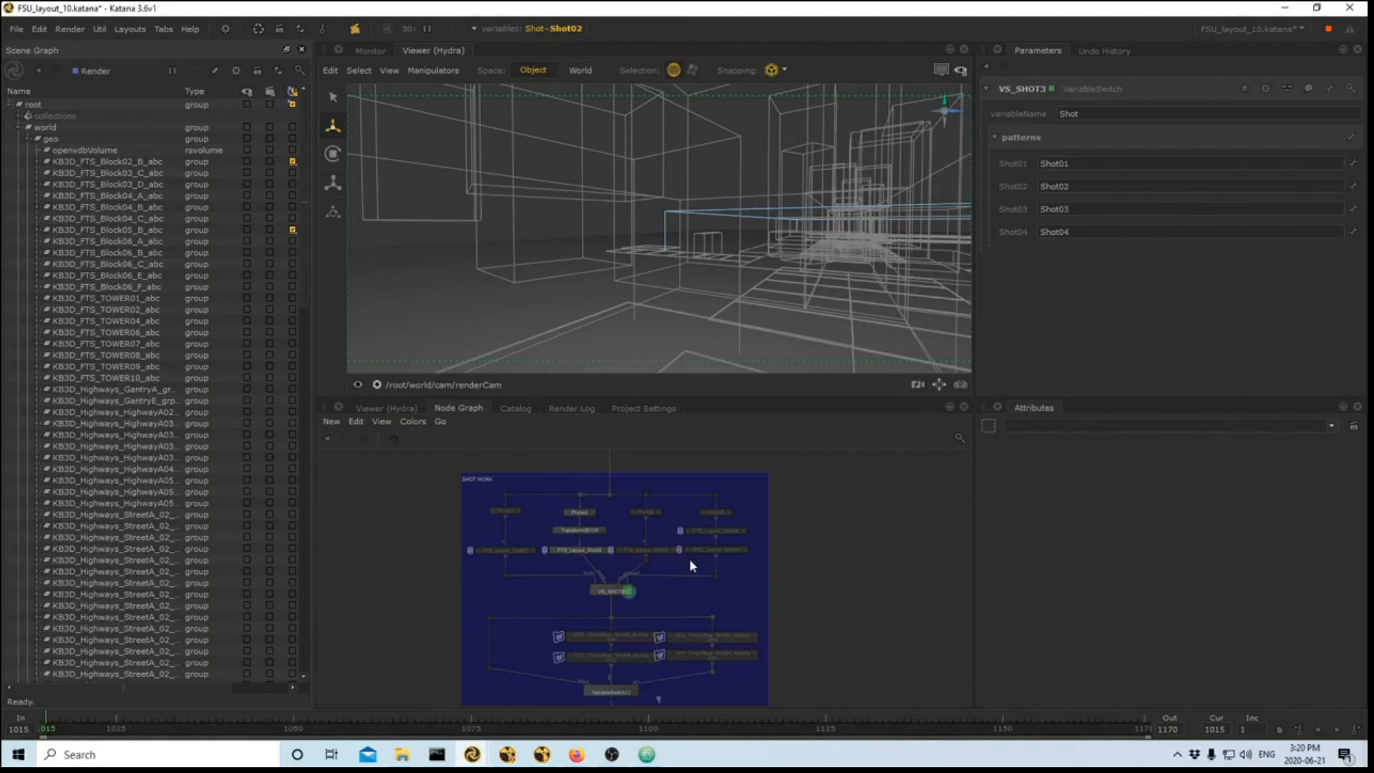
- Examine the VEG_TimeOffset branches feeding VariableSwitch12 below VS_SHOT3 in the Shot Work group
middle_drag(761, 601, 781, 571)
drag(786, 574, 825, 522)
click(508, 568)
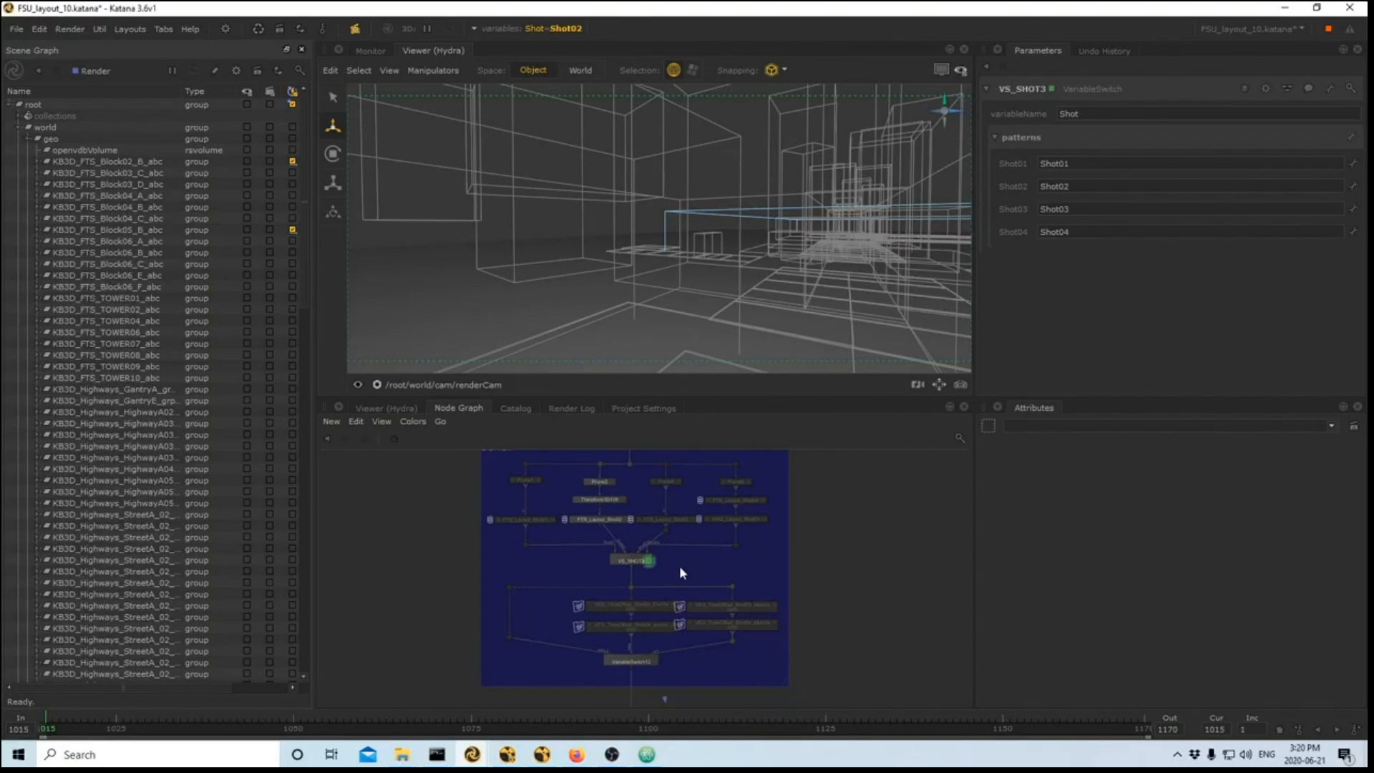
scroll(680, 566, up, 2)
scroll(680, 565, down, 2)
middle_drag(687, 567, 666, 521)
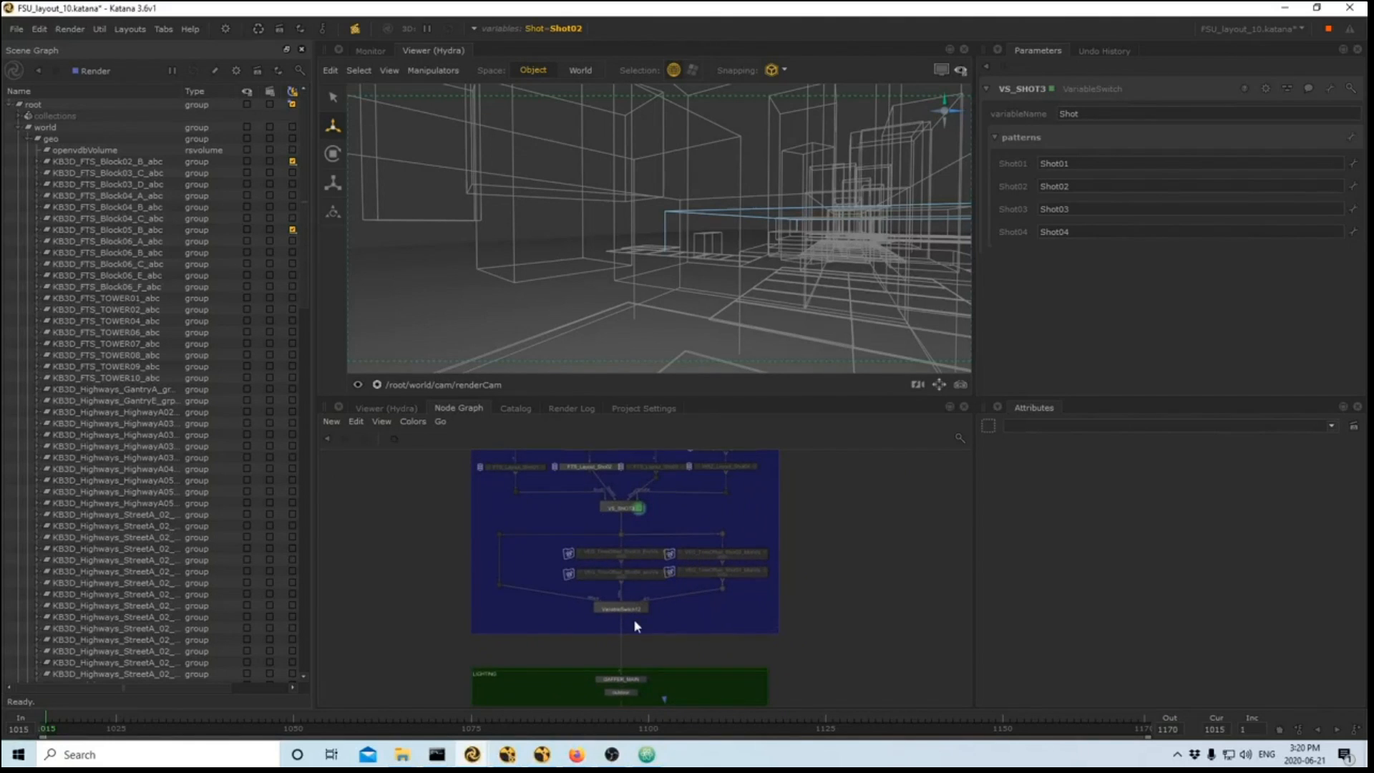
scroll(556, 607, up, 3)
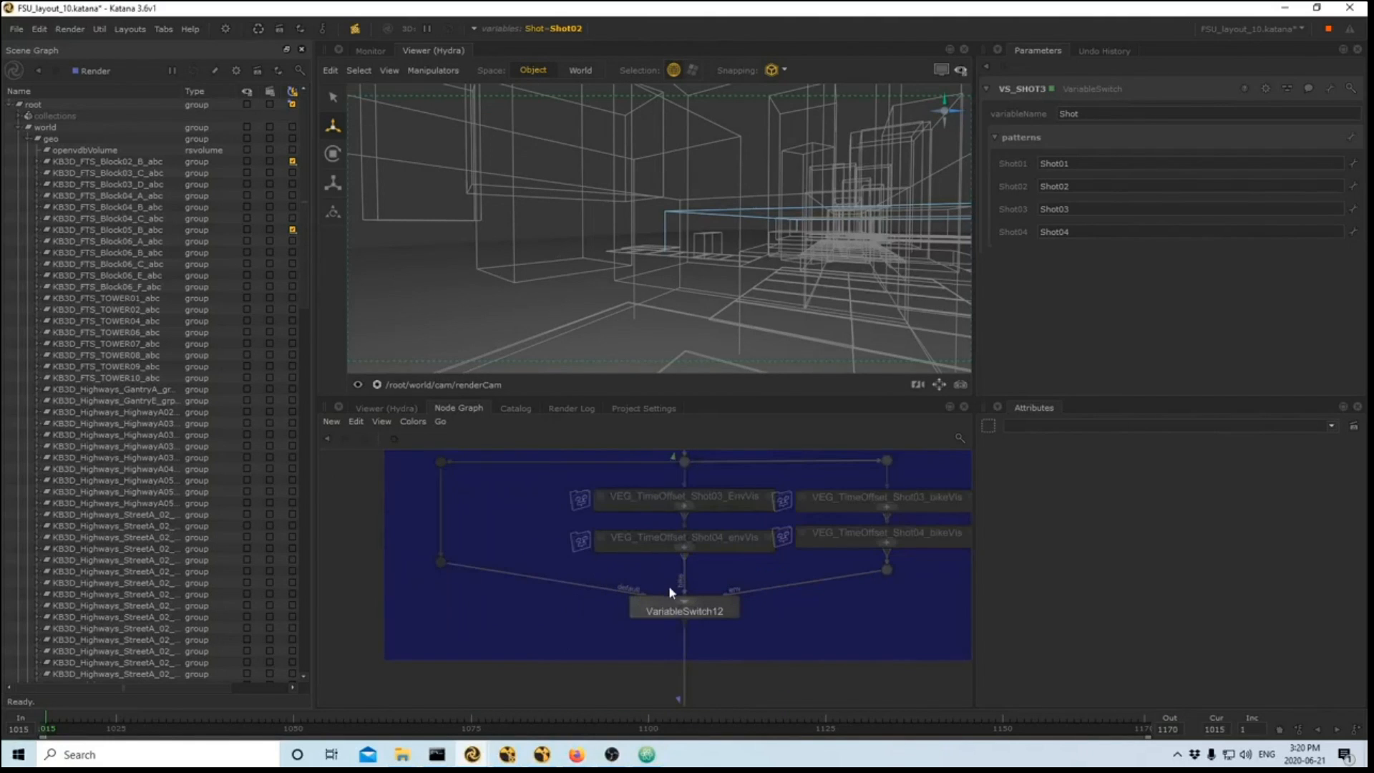
scroll(781, 625, down, 6)
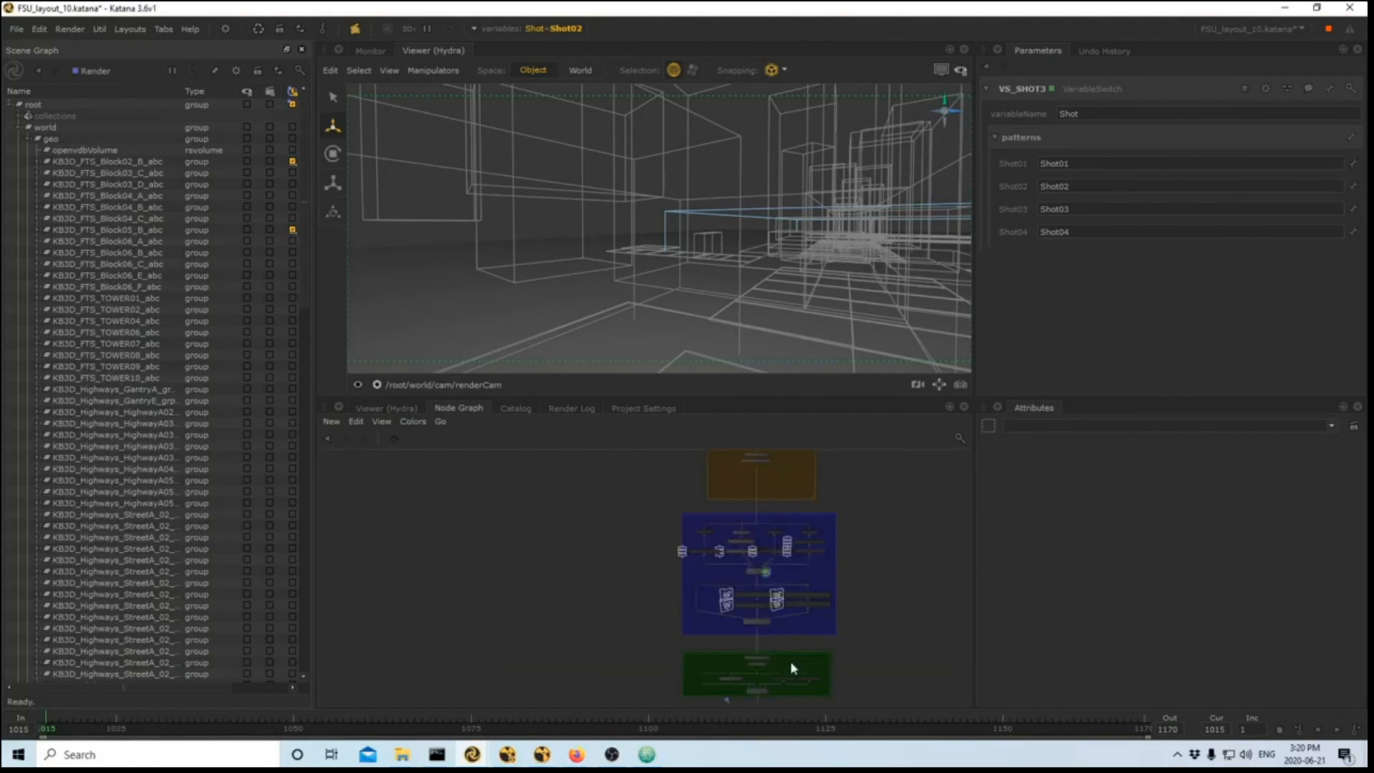
- Open the parameters of VS_bike and VS_env in the red render settings group and compare their variable names and values
middle_drag(790, 660, 752, 466)
scroll(775, 555, up, 3)
scroll(780, 557, up, 3)
middle_drag(779, 553, 646, 563)
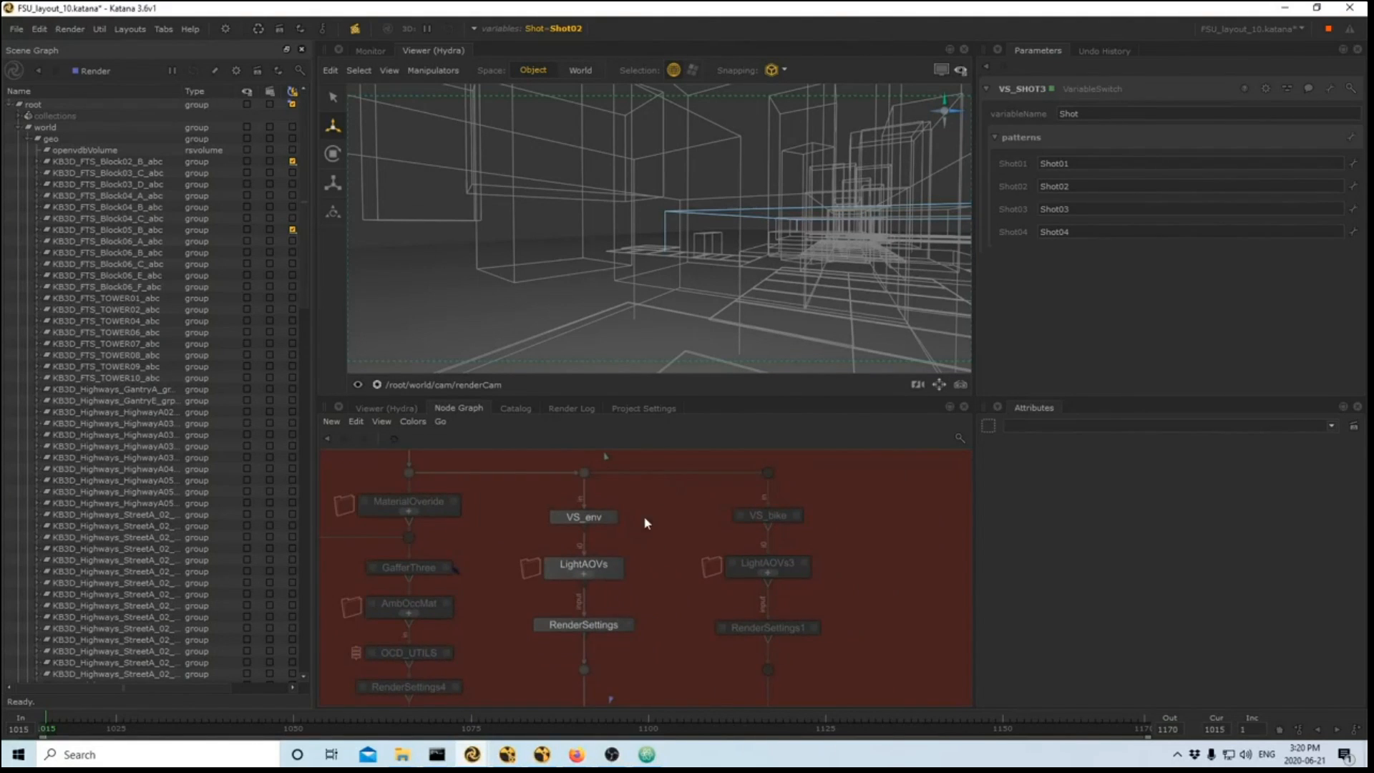
middle_drag(676, 647, 630, 575)
scroll(567, 623, down, 3)
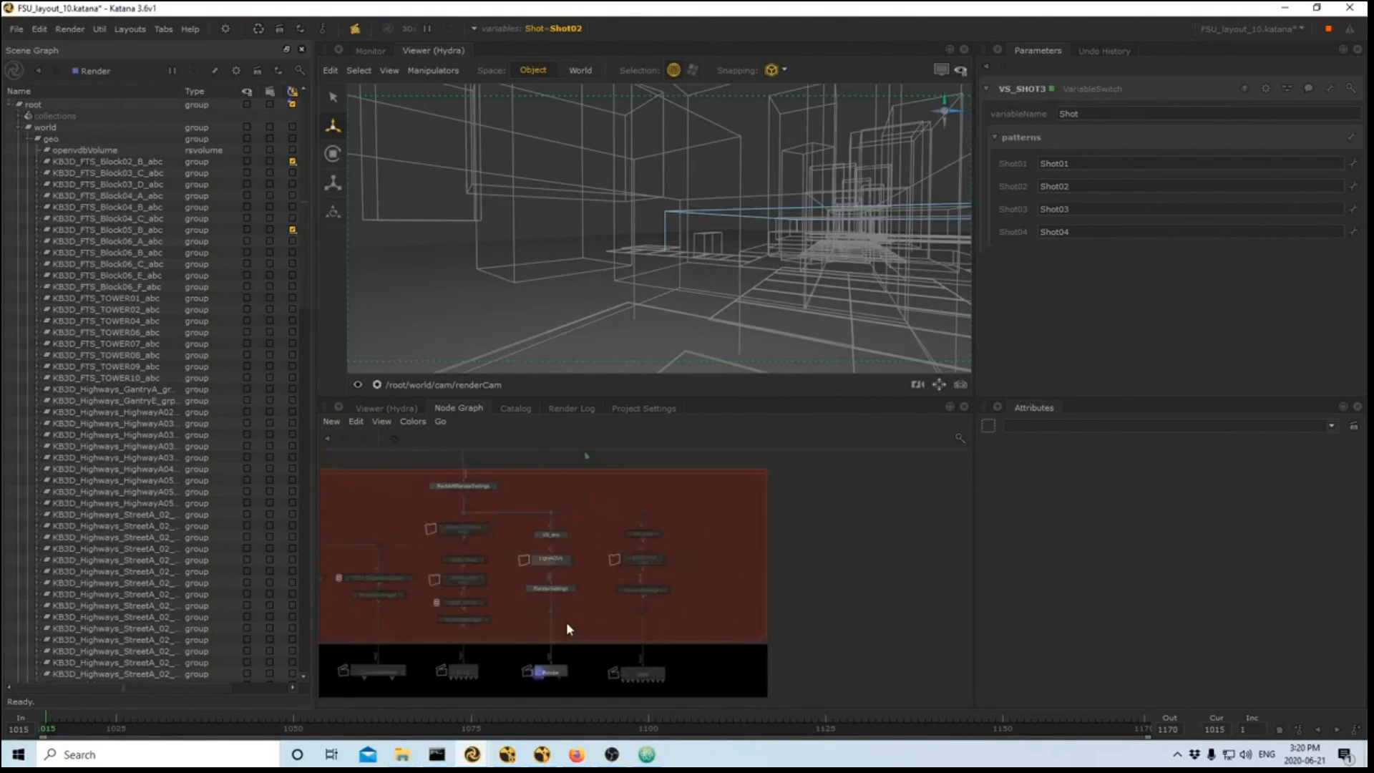
scroll(587, 529, up, 5)
click(864, 547)
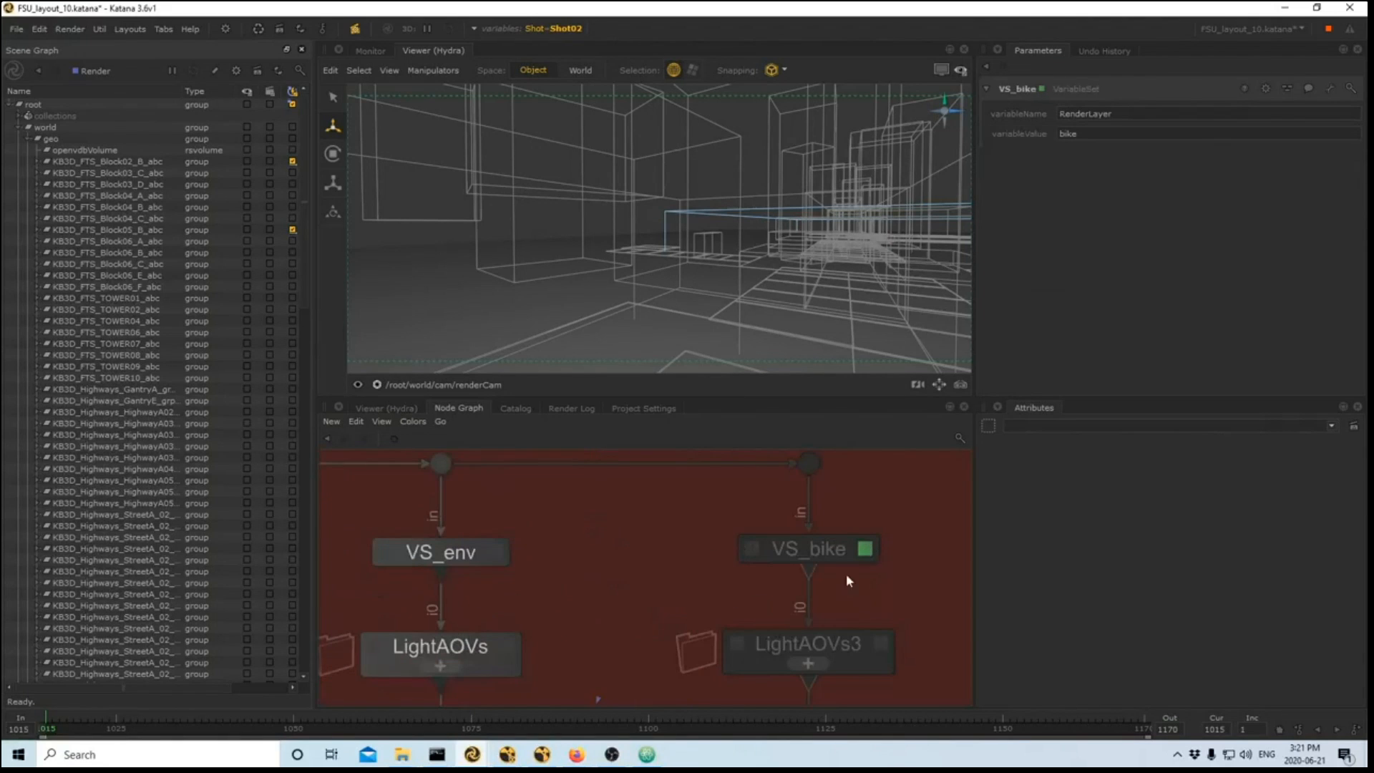
double_click(1109, 114)
click(501, 552)
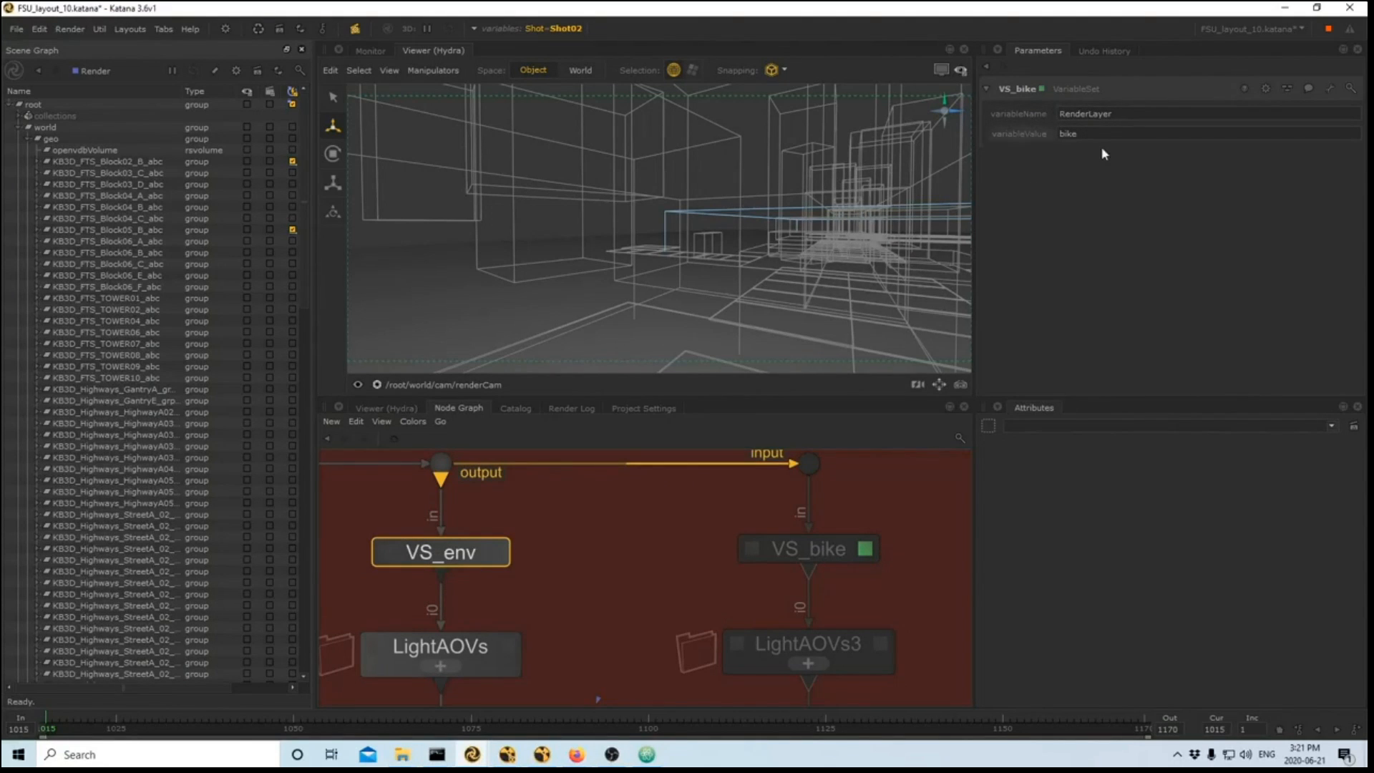
click(495, 552)
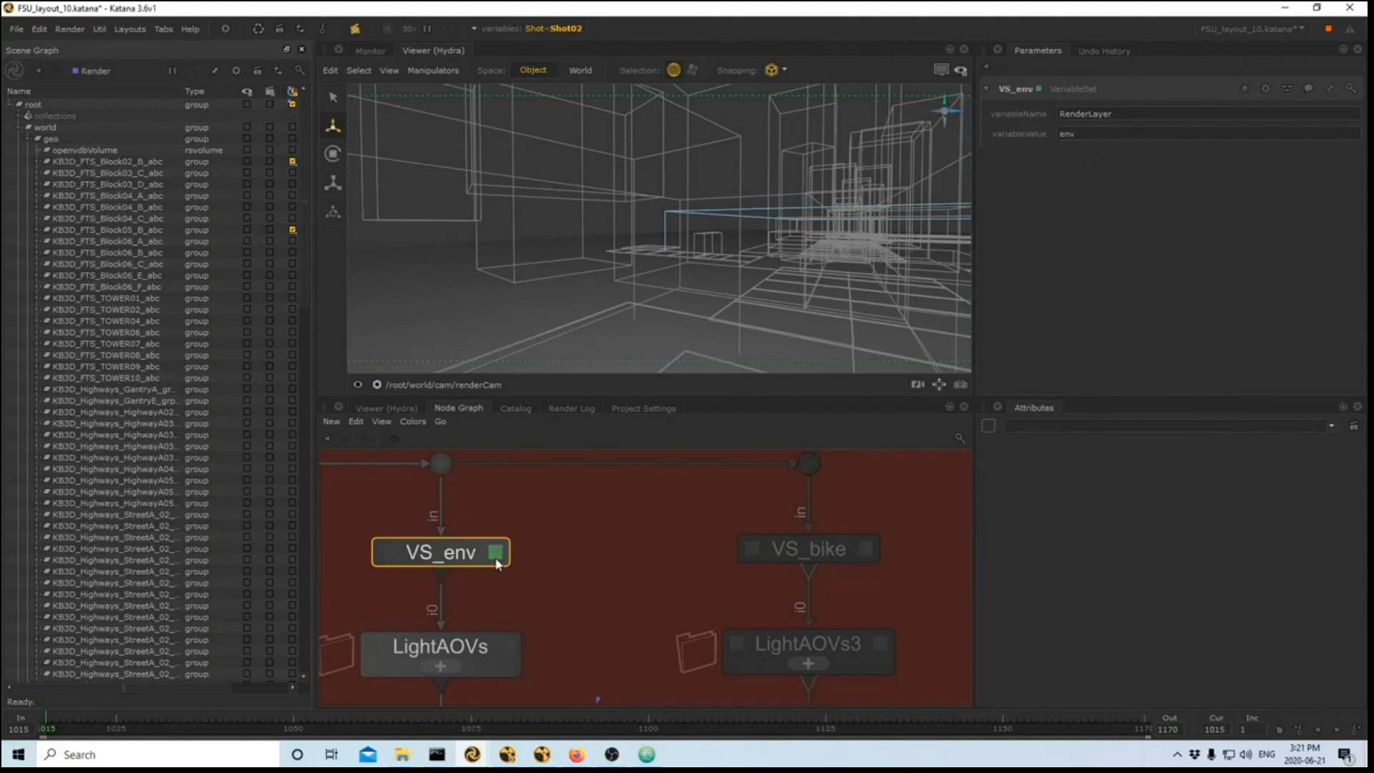
- Trace the render branches back up to VariableSwitch12, open its parameters, and examine the RenderLayer variable name and the bike and env patterns
scroll(560, 569, down, 3)
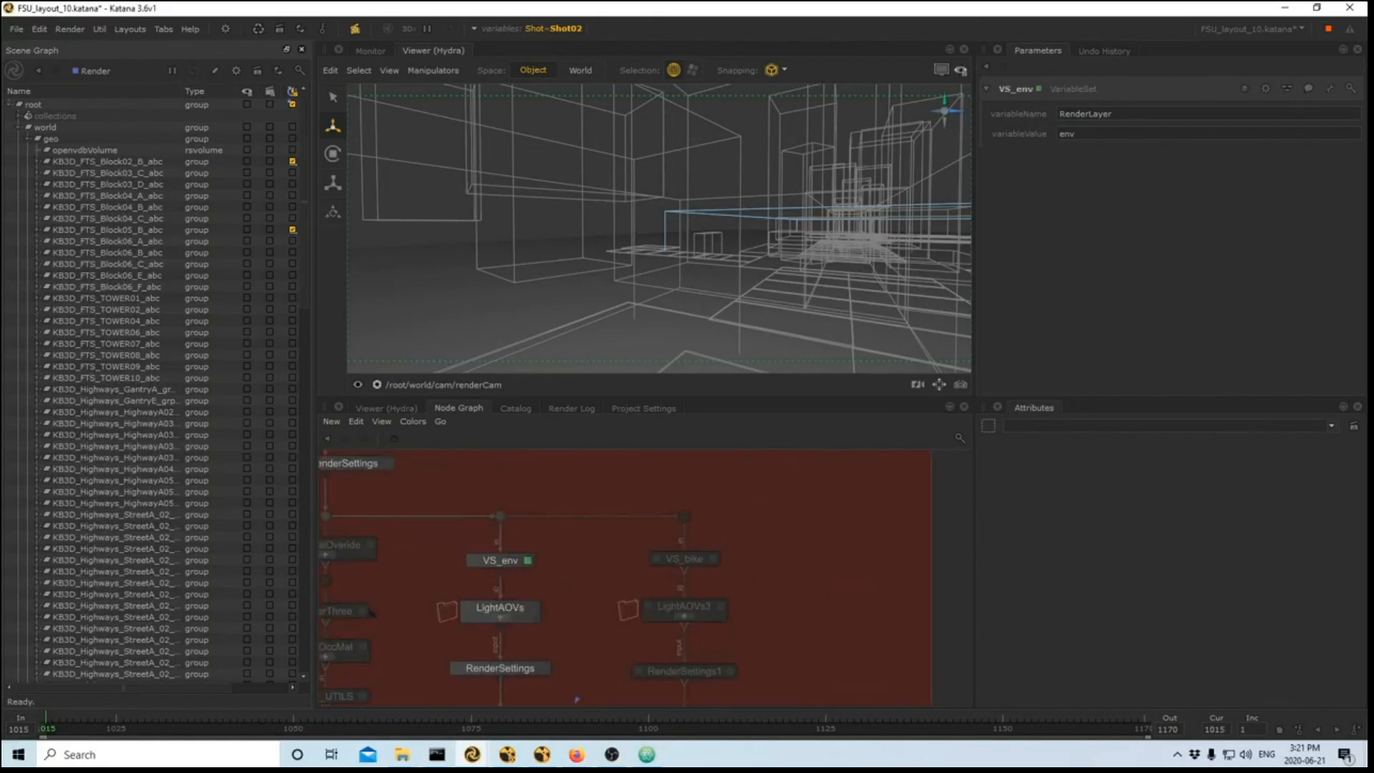
scroll(610, 502, down, 5)
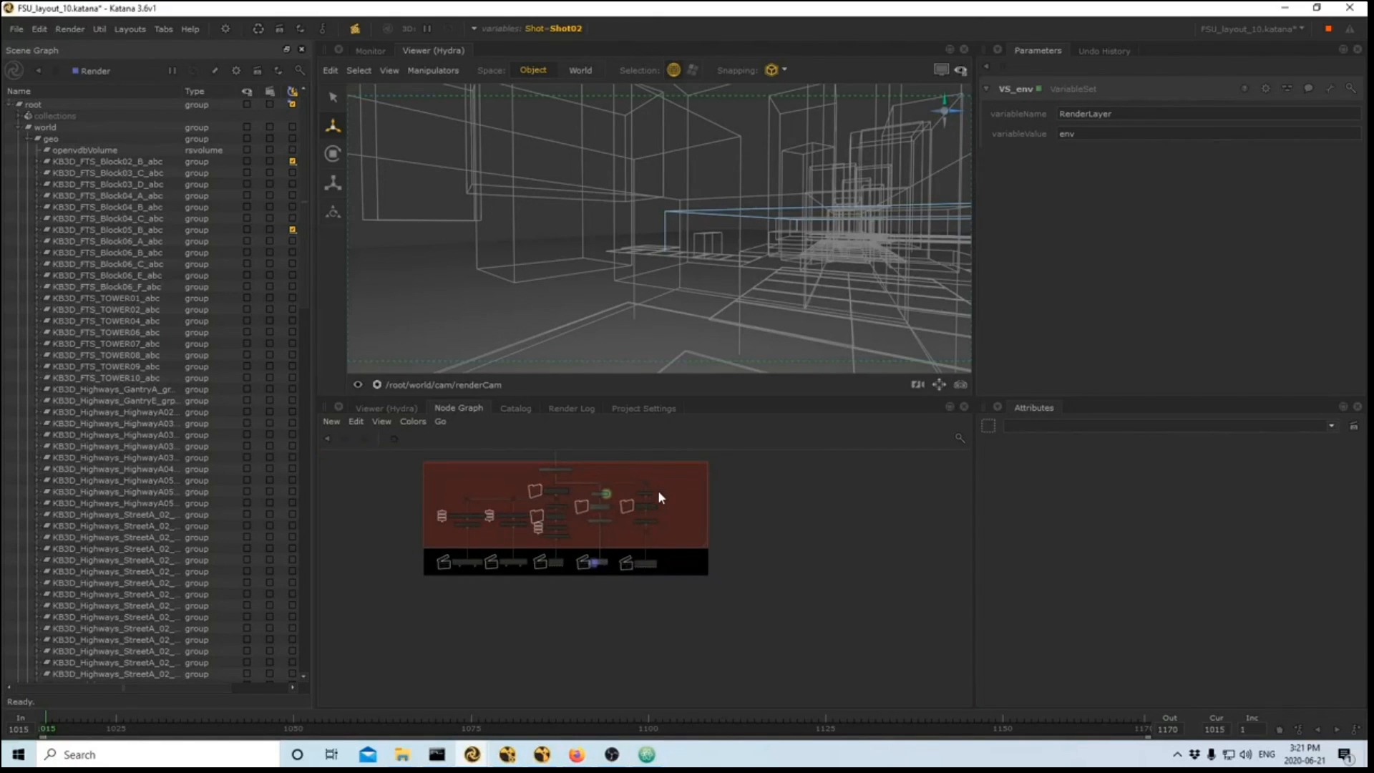
scroll(658, 492, up, 5)
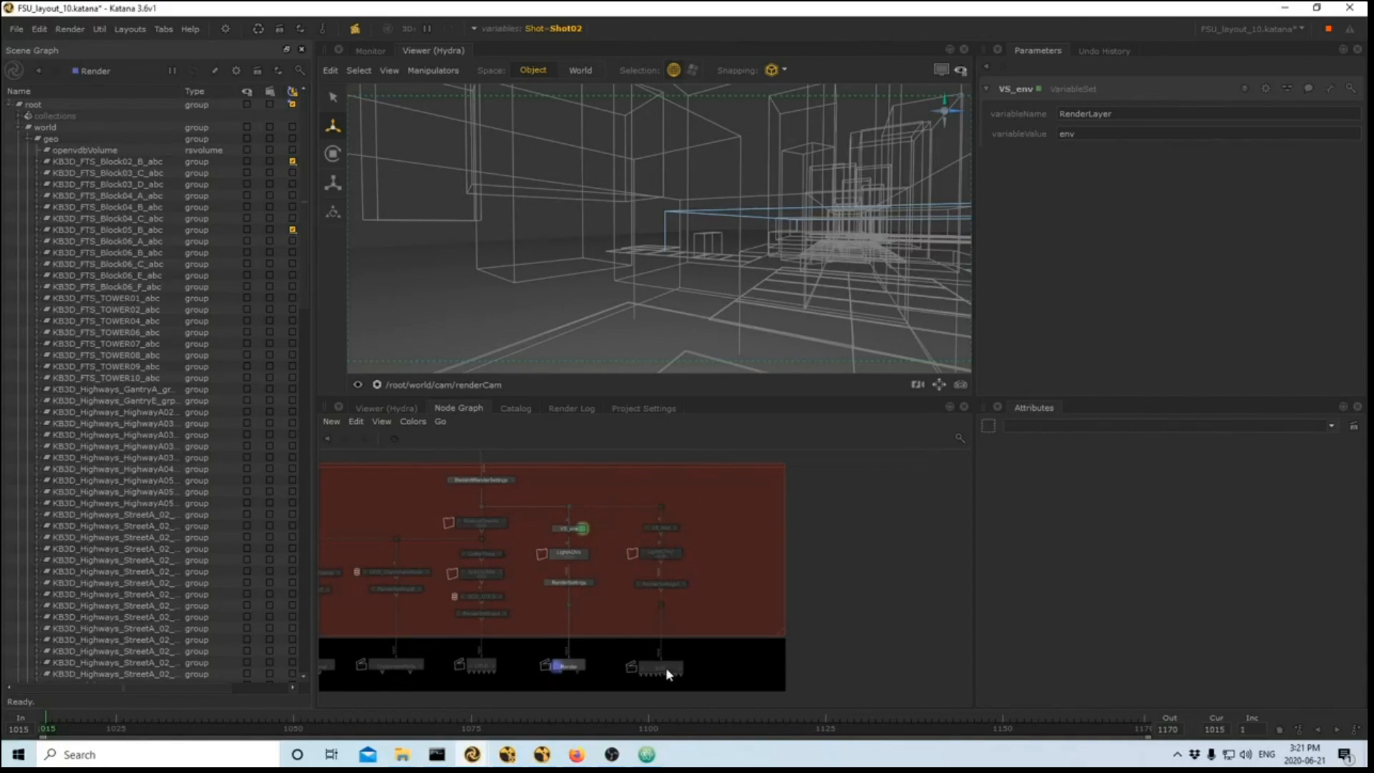
middle_drag(569, 660, 603, 733)
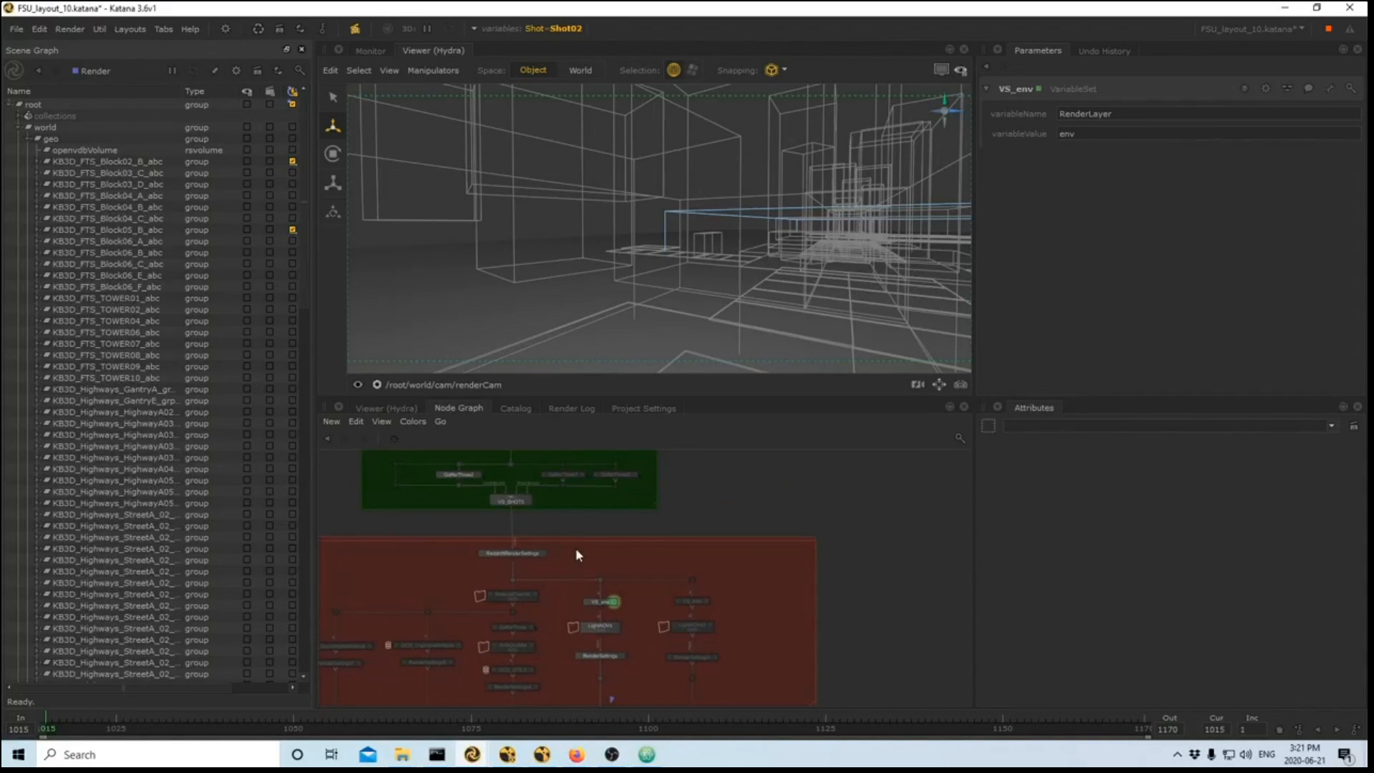
middle_drag(576, 548, 640, 705)
scroll(615, 554, up, 3)
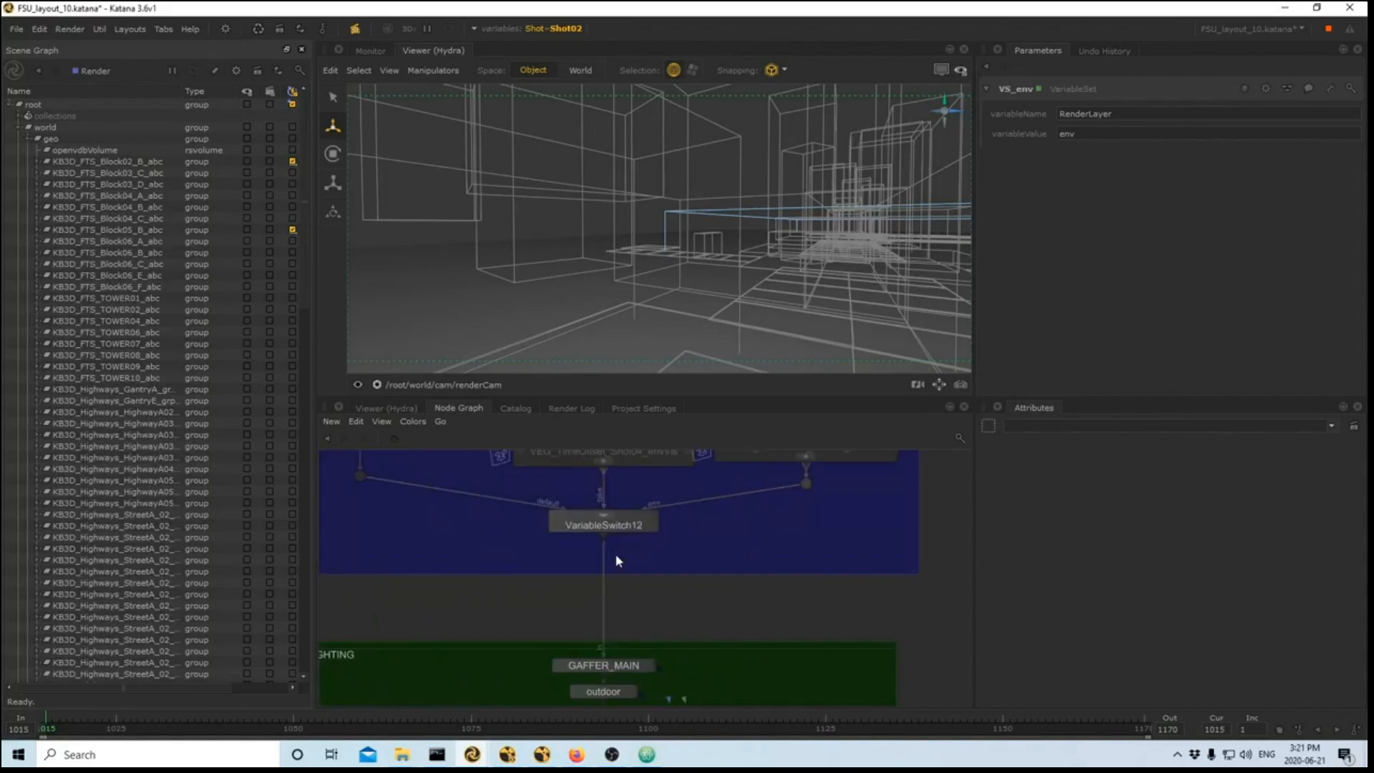
click(651, 525)
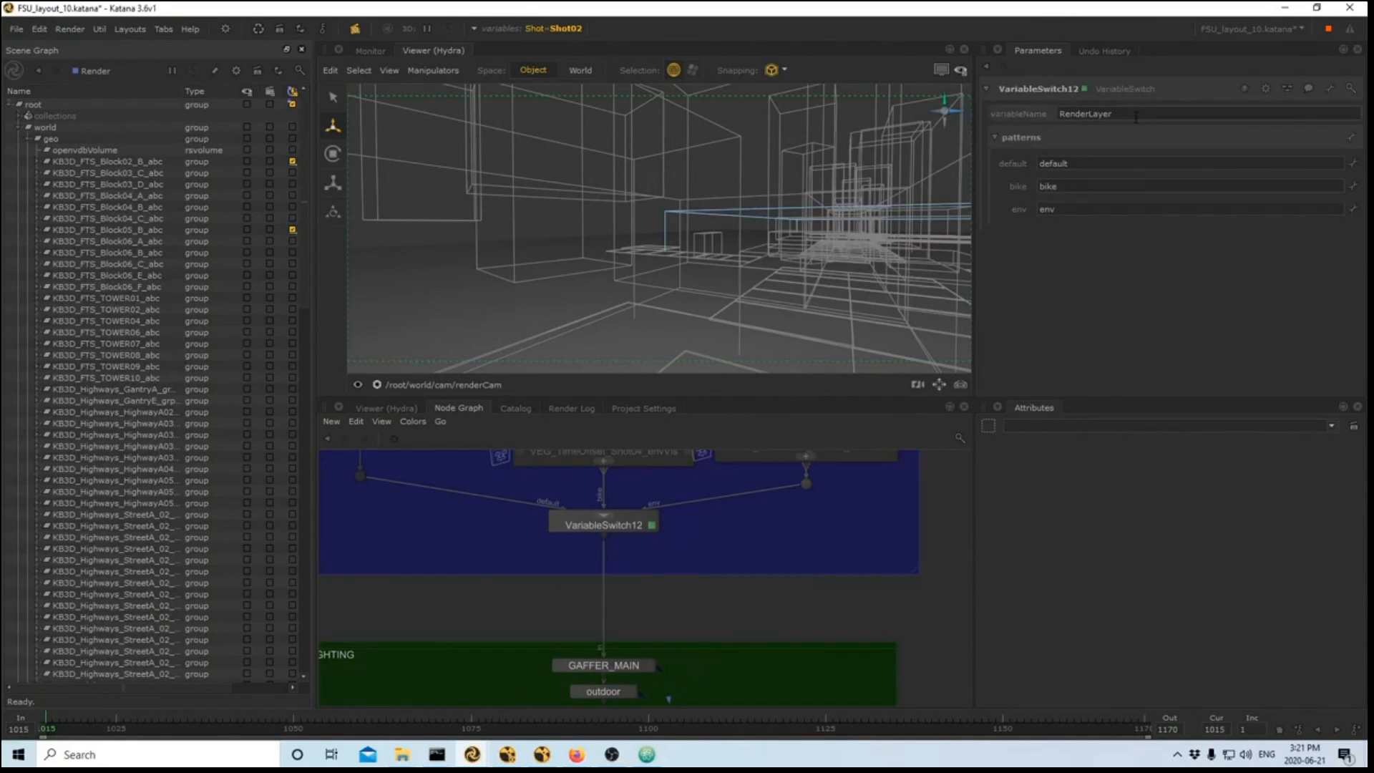
double_click(1084, 113)
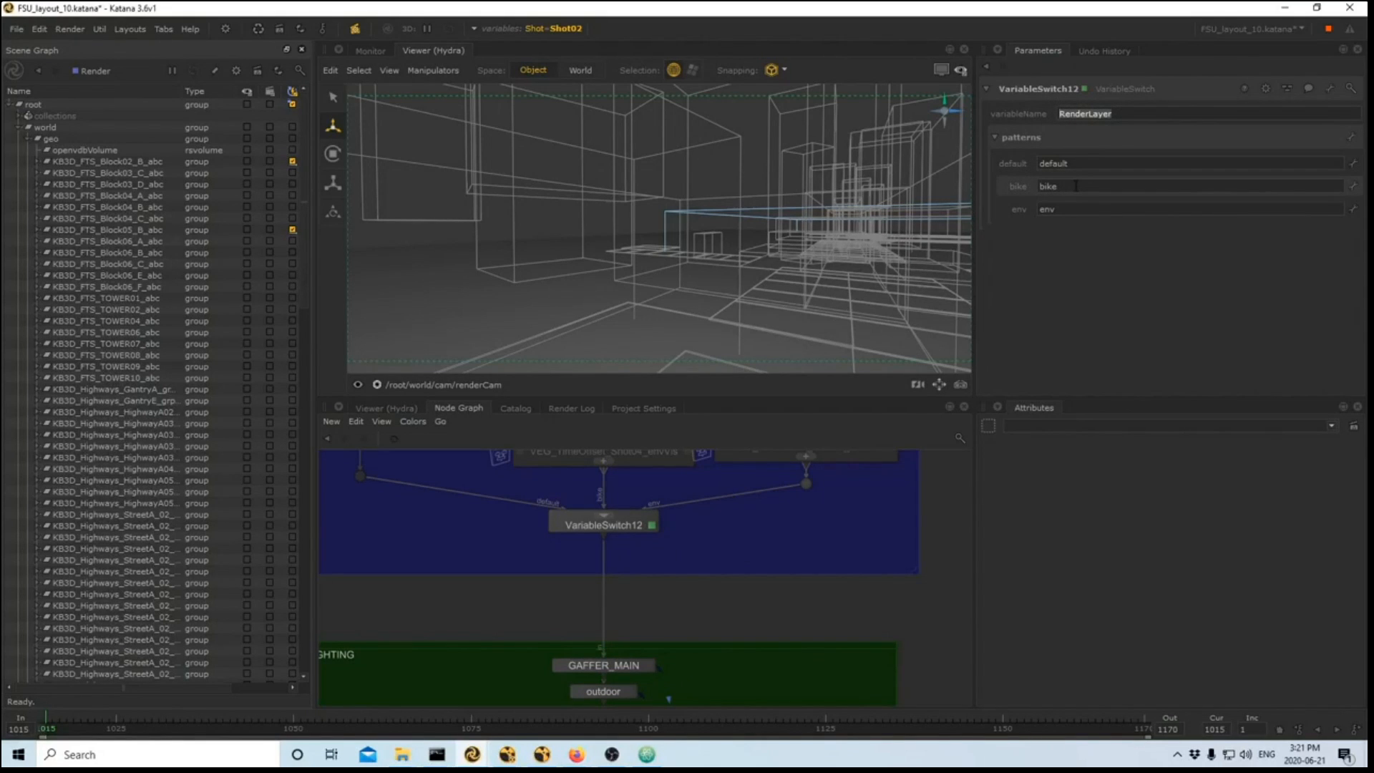
drag(1076, 185, 1026, 189)
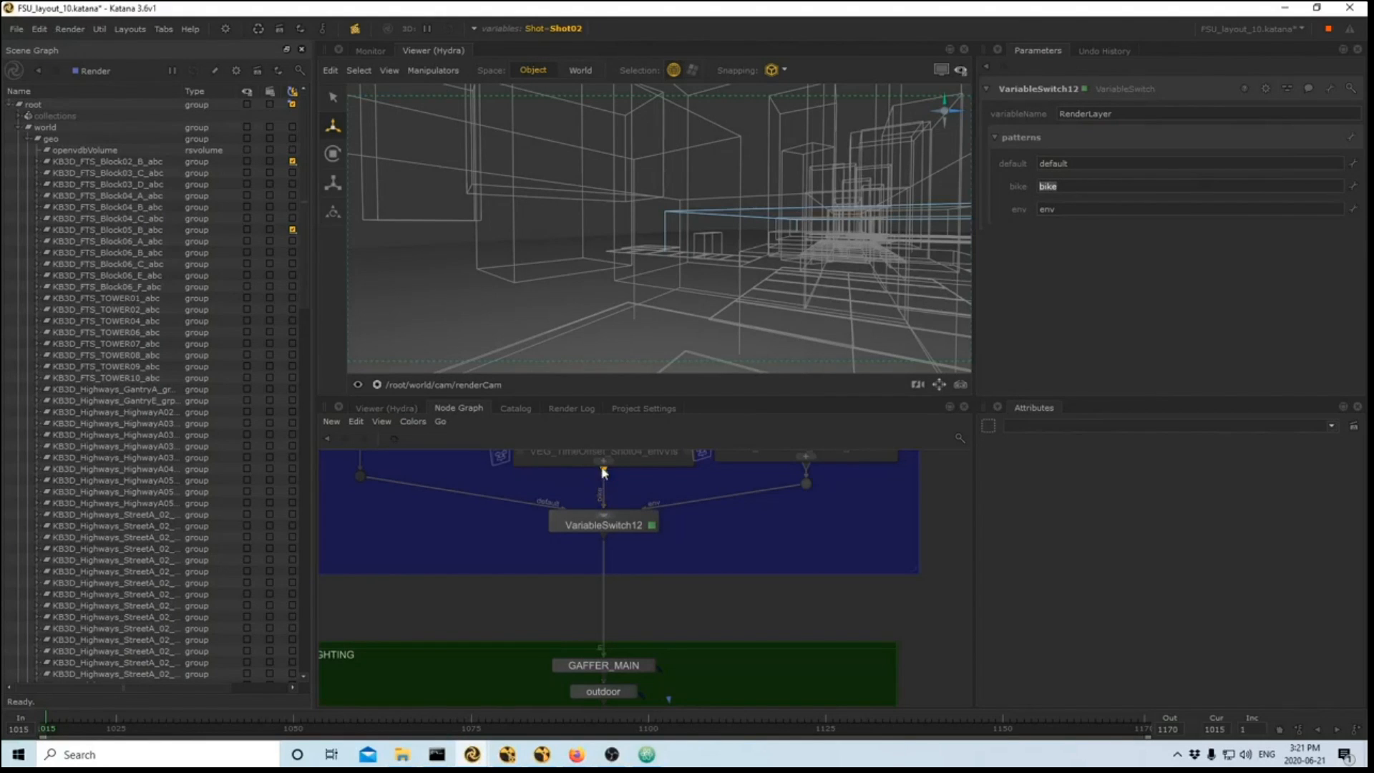
double_click(1047, 209)
- Review the Shot Work branches around VariableSwitch12 and set the global Shot variable to Shot03
scroll(809, 528, down, 4)
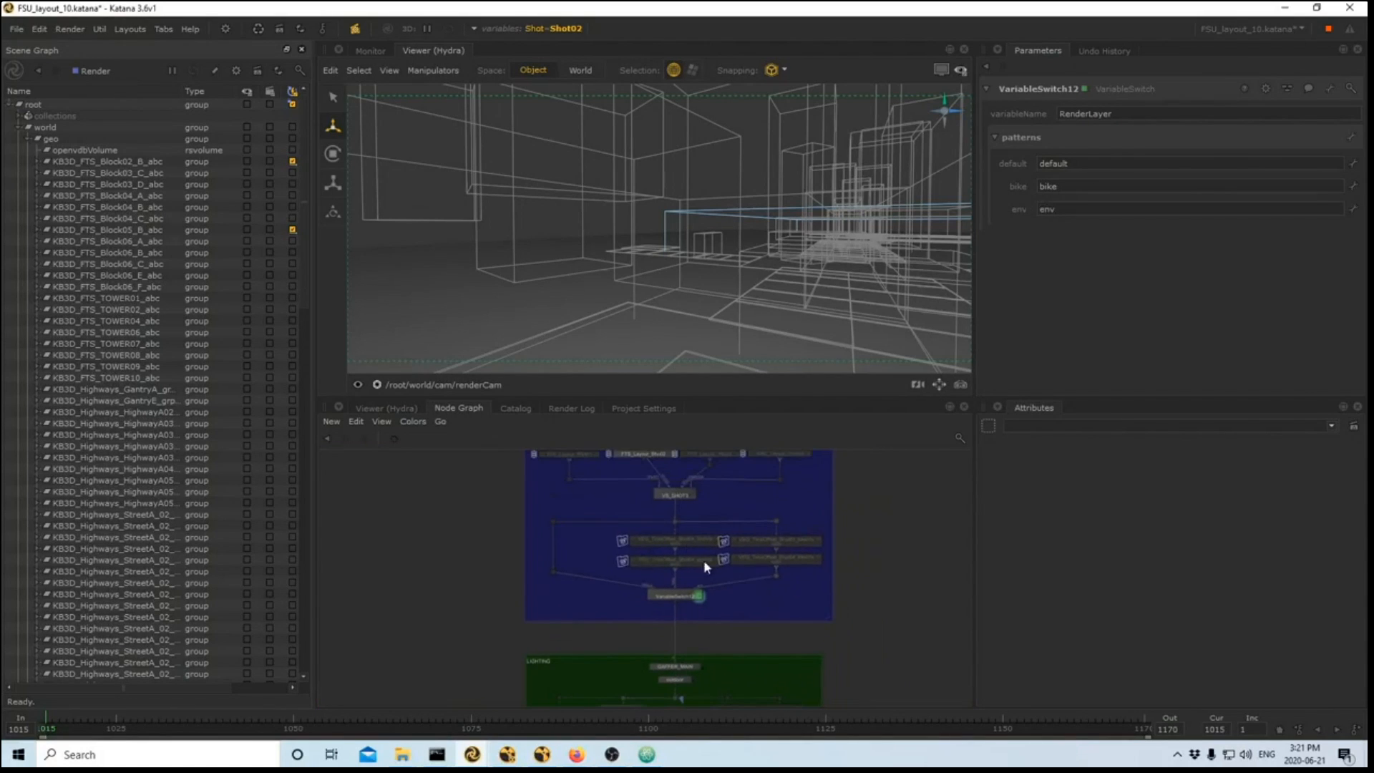
scroll(693, 532, up, 3)
scroll(719, 511, down, 3)
middle_drag(720, 510, 755, 581)
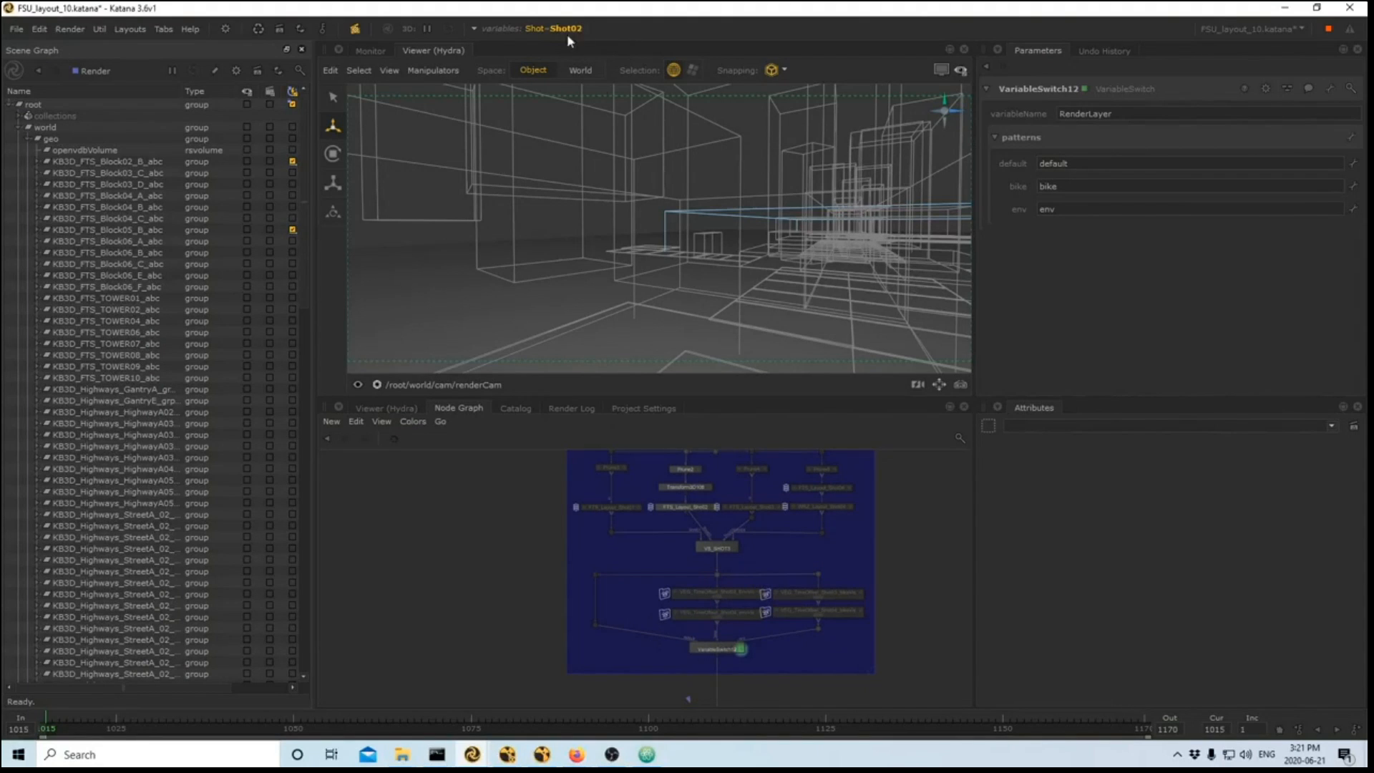
click(740, 648)
scroll(842, 594, up, 3)
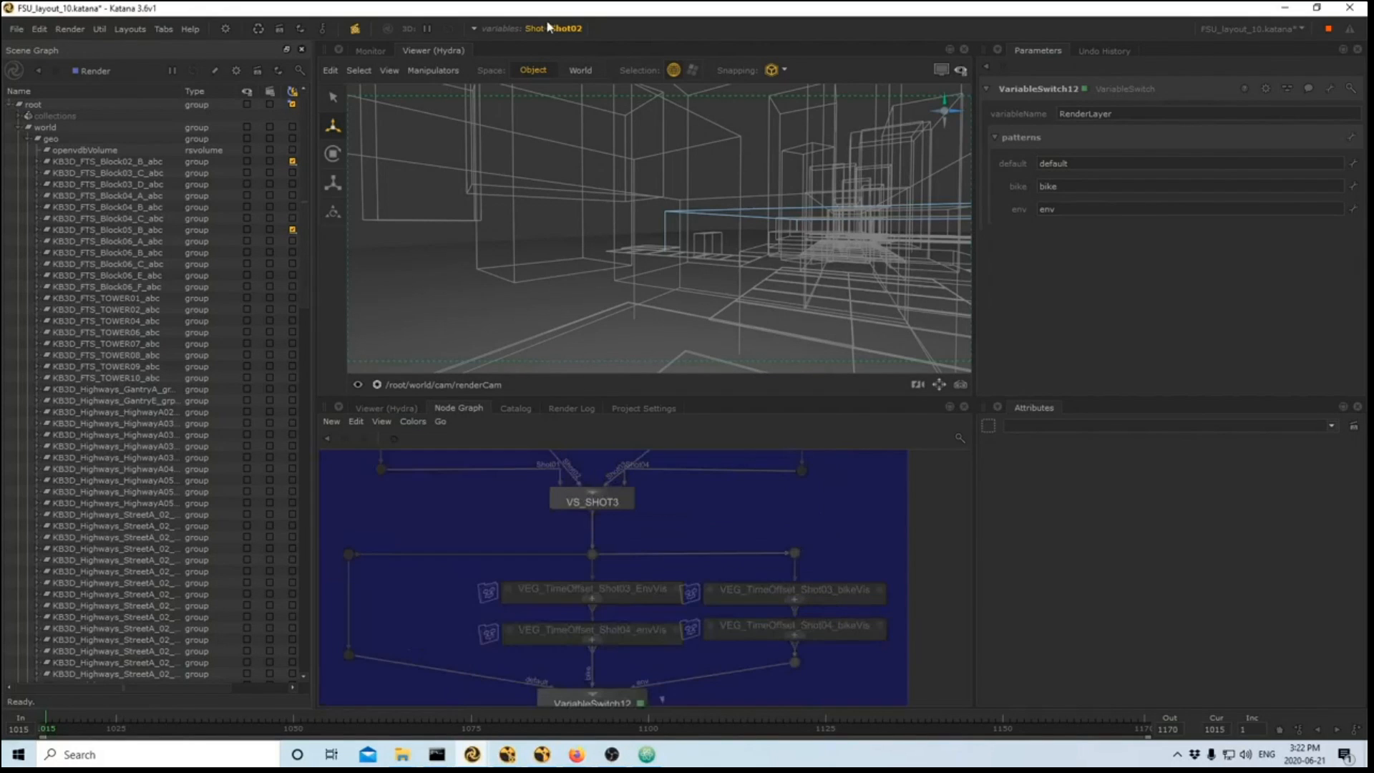
click(478, 28)
click(531, 84)
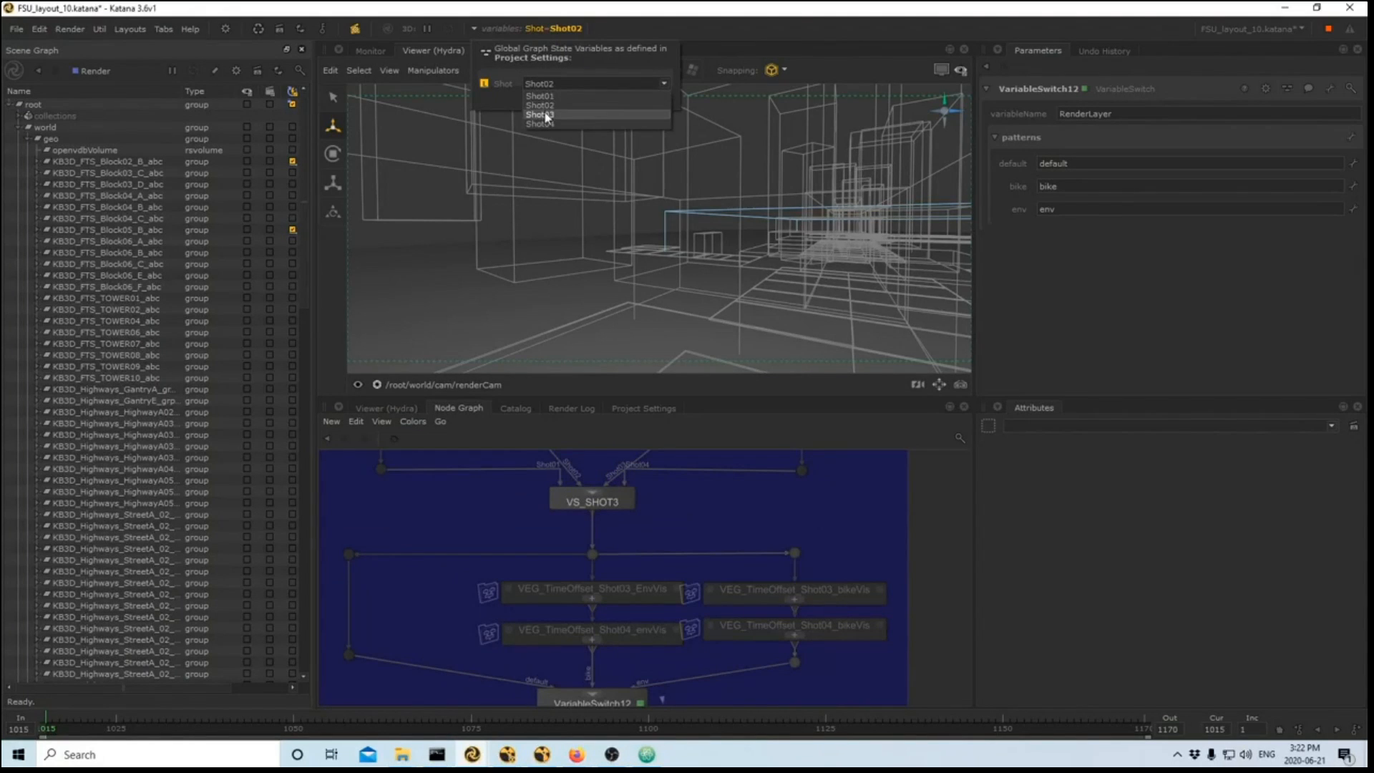
click(544, 111)
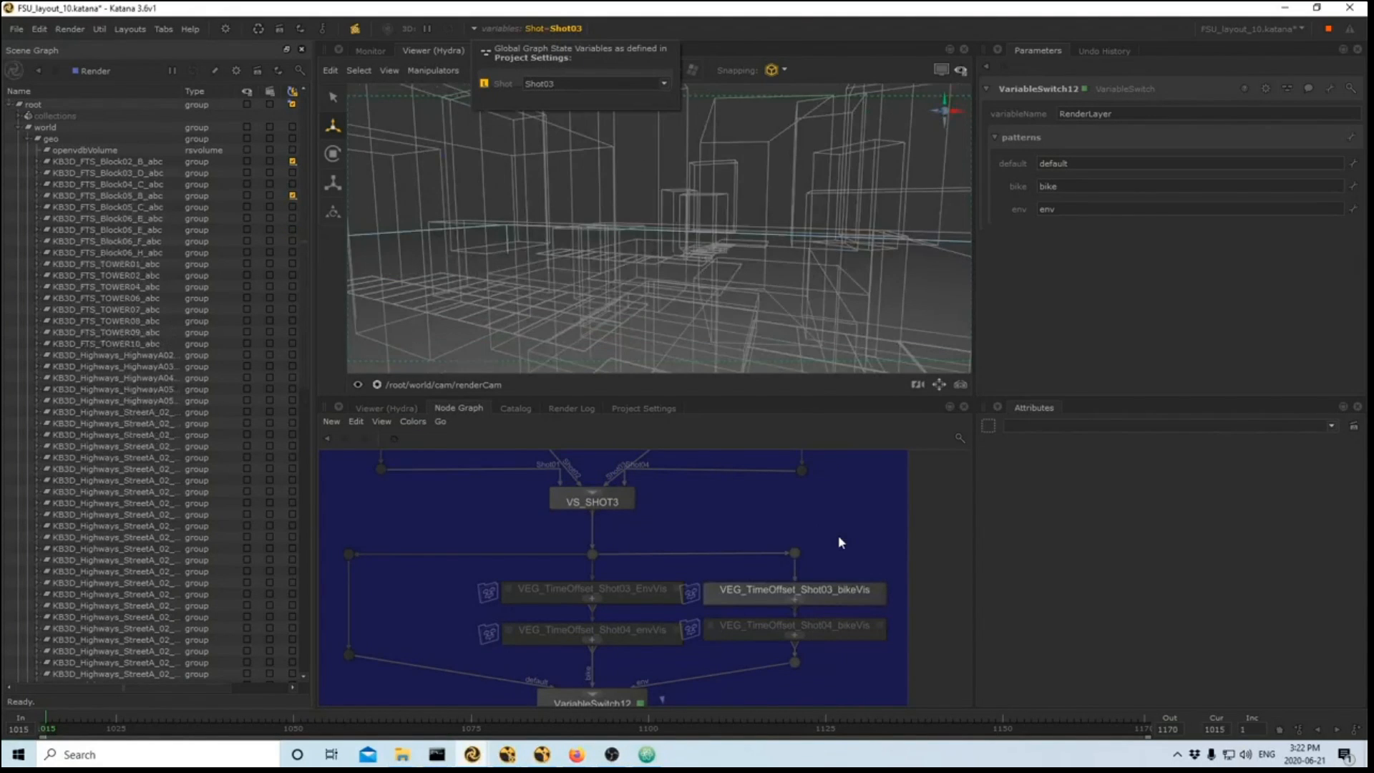
- Examine the VEG_TimeOffset_Shot03_bikeVis branch between VS_SHOT3 and VariableSwitch12, and its place above the Lighting group
mouse_move(698, 537)
middle_down()
mouse_move(714, 503)
mouse_move(713, 516)
middle_up()
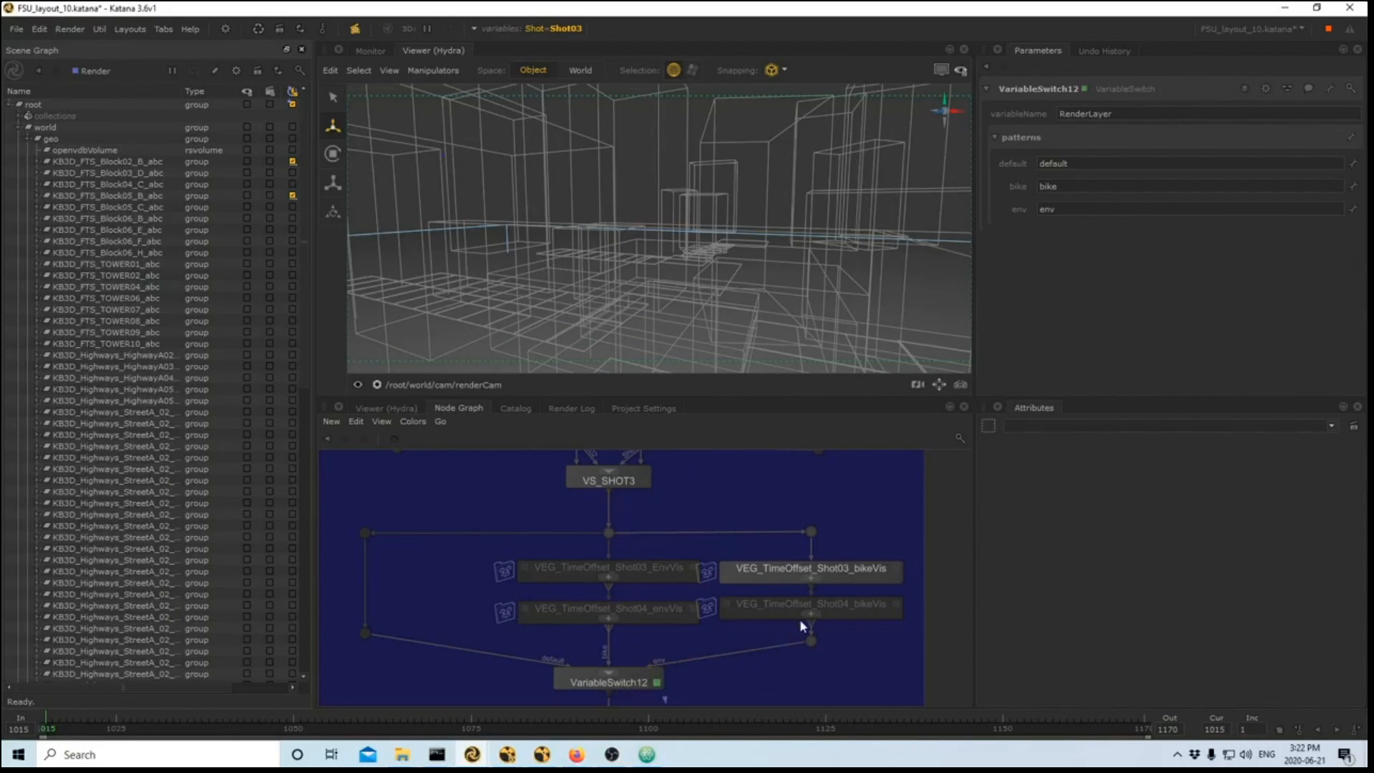
click(865, 576)
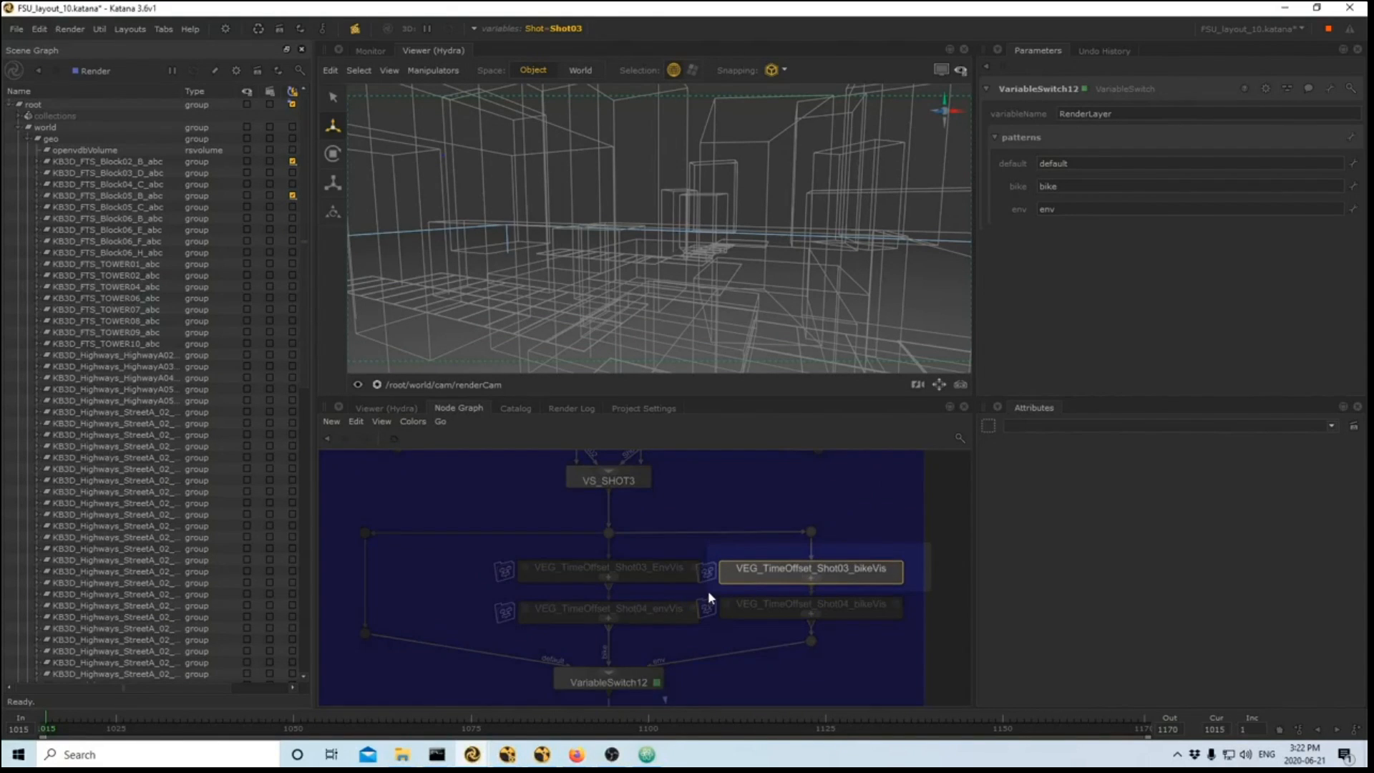
scroll(693, 588, down, 6)
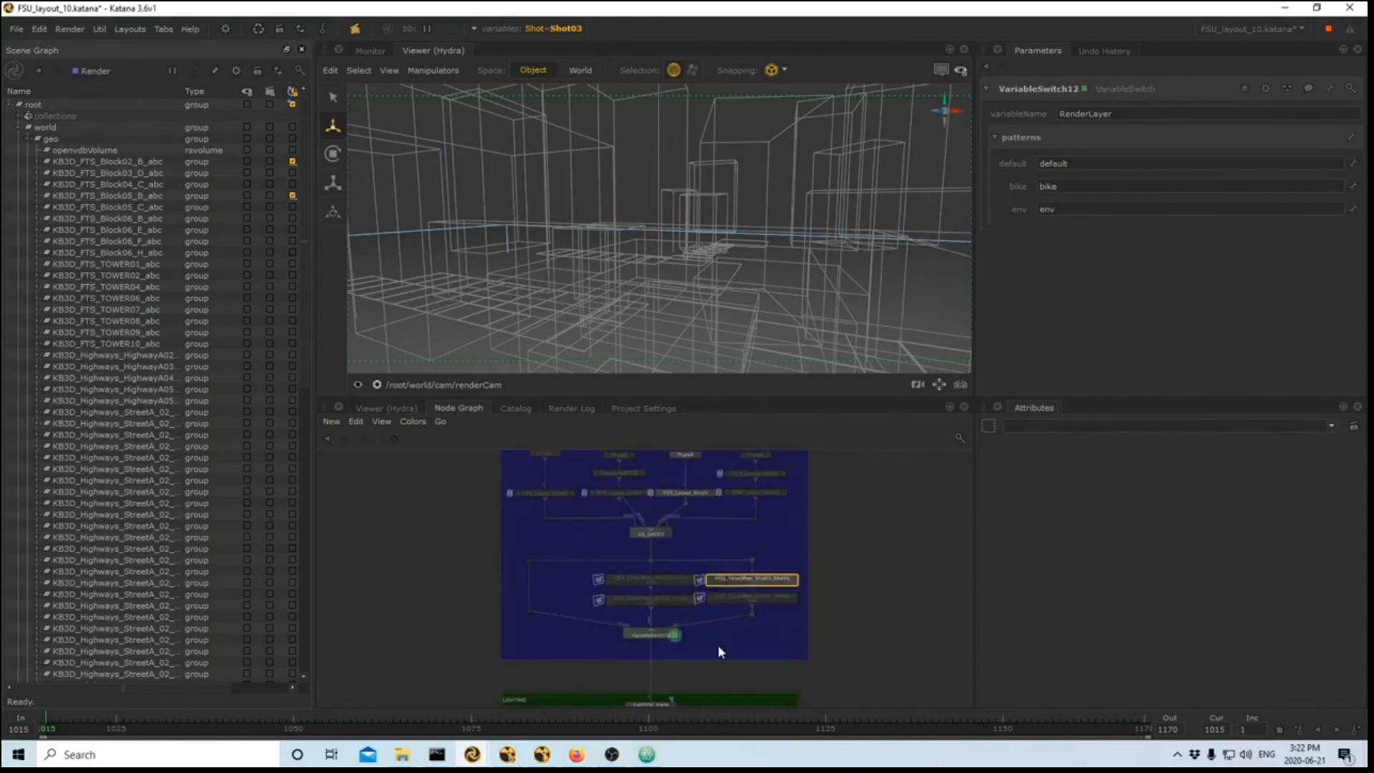
middle_drag(723, 680, 708, 565)
middle_drag(637, 458, 641, 715)
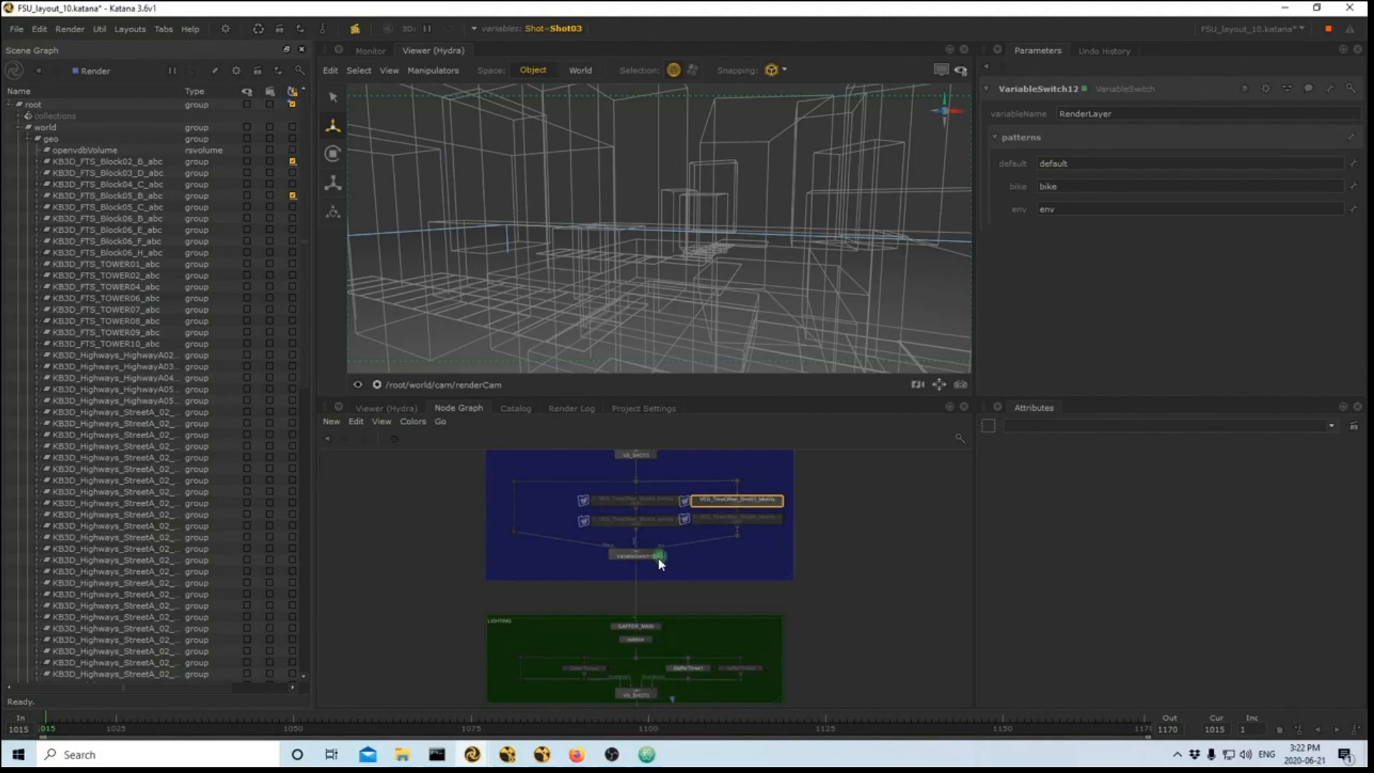
scroll(692, 556, up, 3)
middle_drag(691, 556, 634, 649)
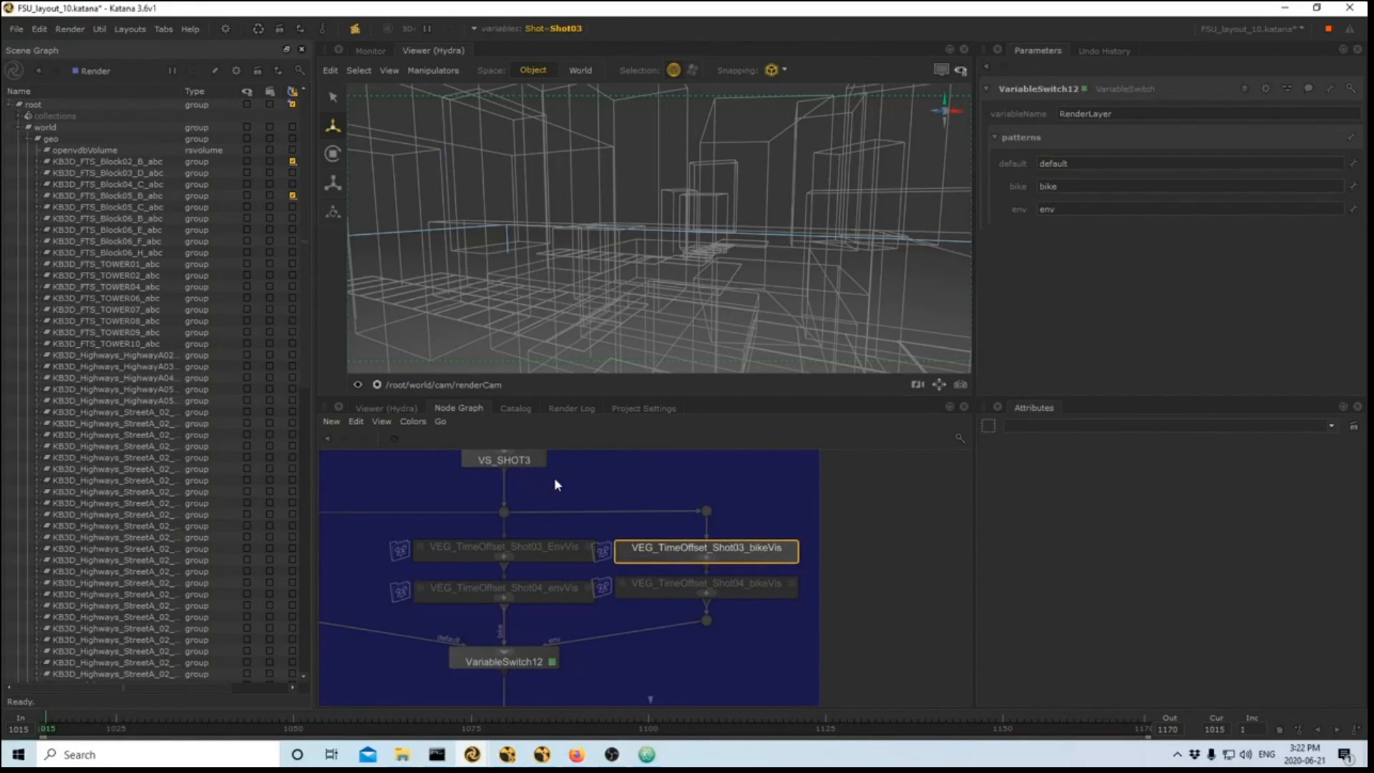
middle_drag(554, 478, 571, 516)
click(544, 502)
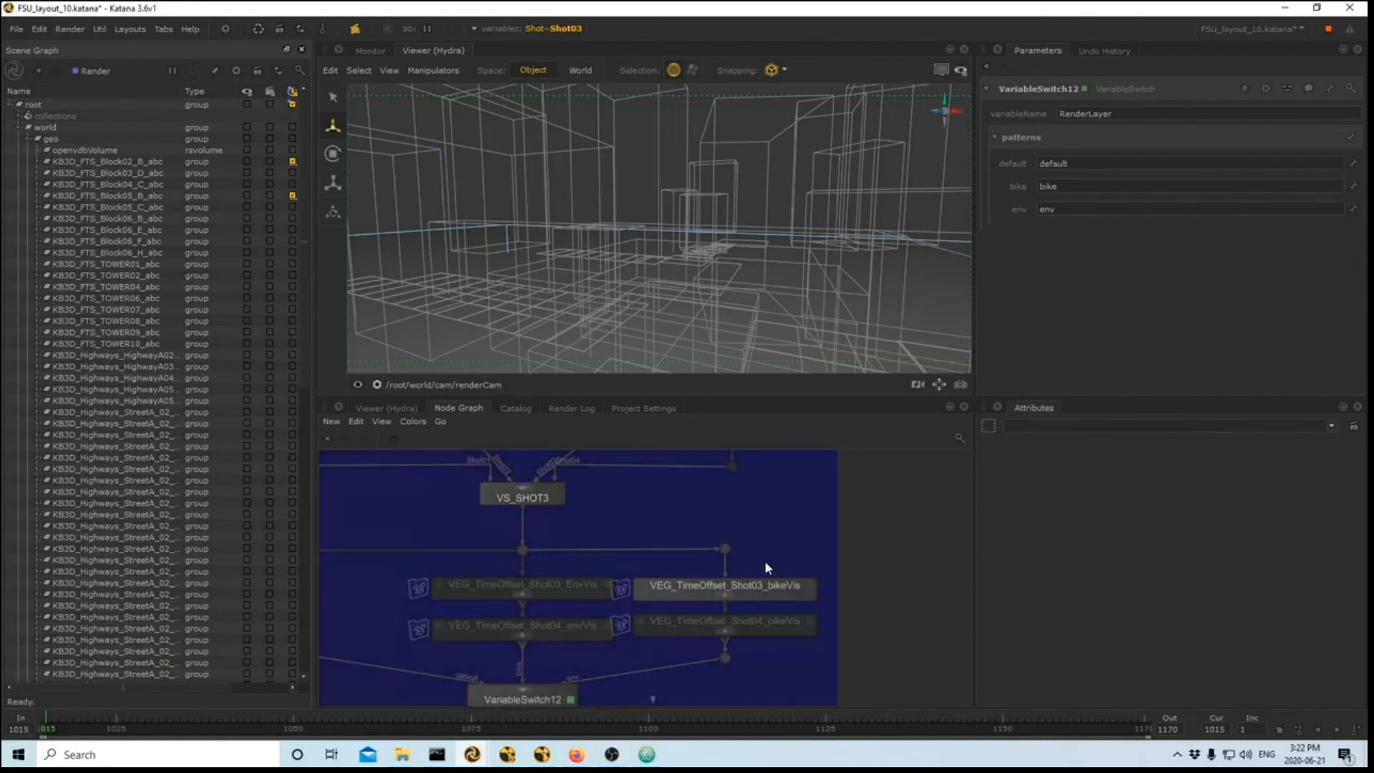
- Open the parameters of VEG_TimeOffset_Shot03_bikeVis and VEG_TimeOffset_Shot04_bikeVis and compare their variable names and patterns
middle_drag(806, 597, 789, 576)
click(792, 564)
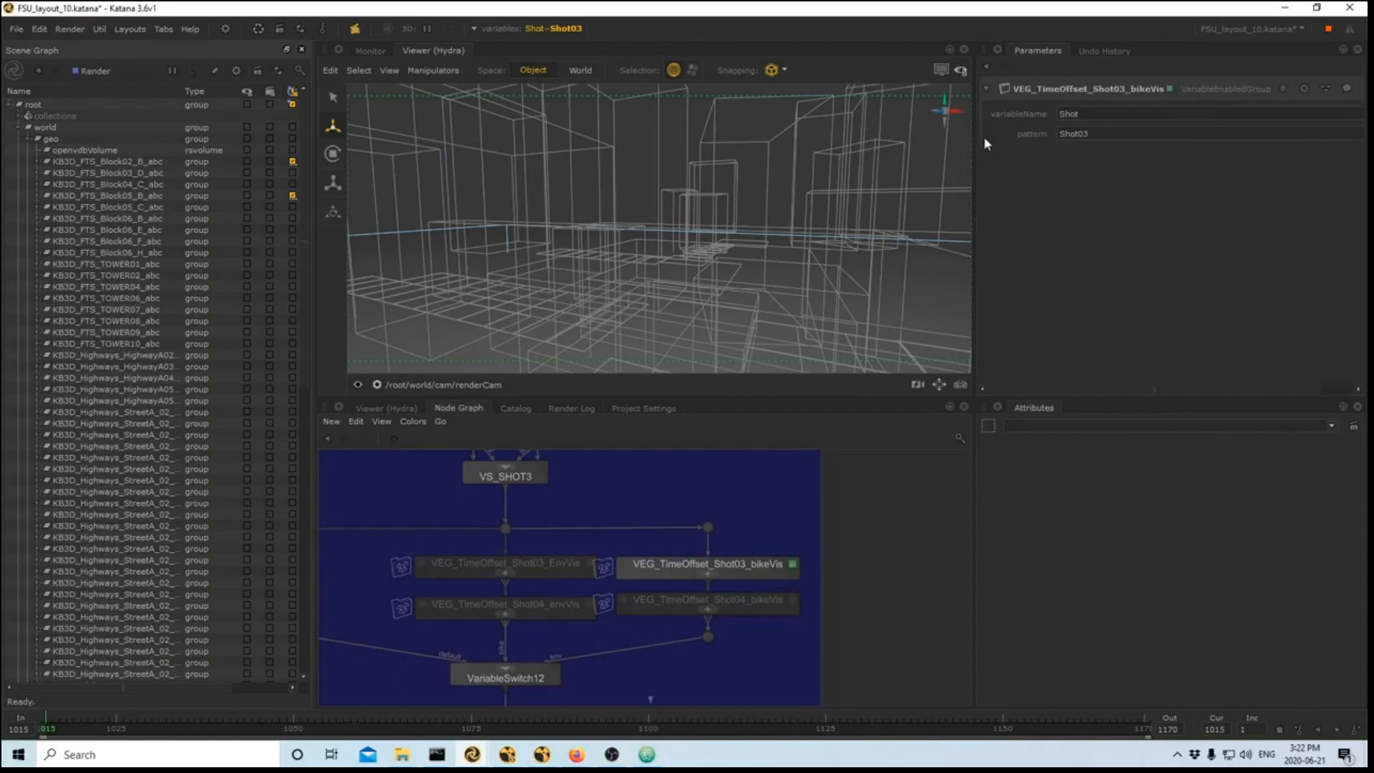
click(749, 600)
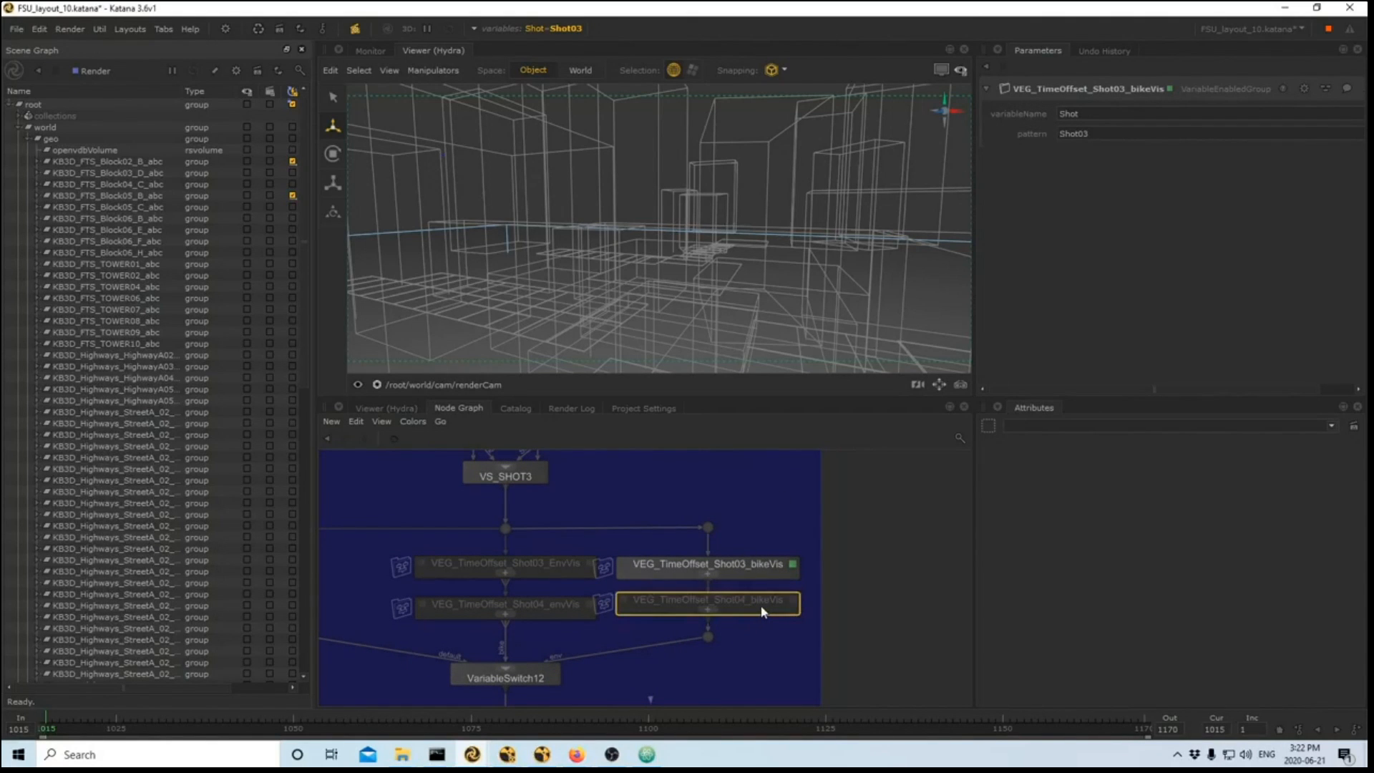
click(793, 600)
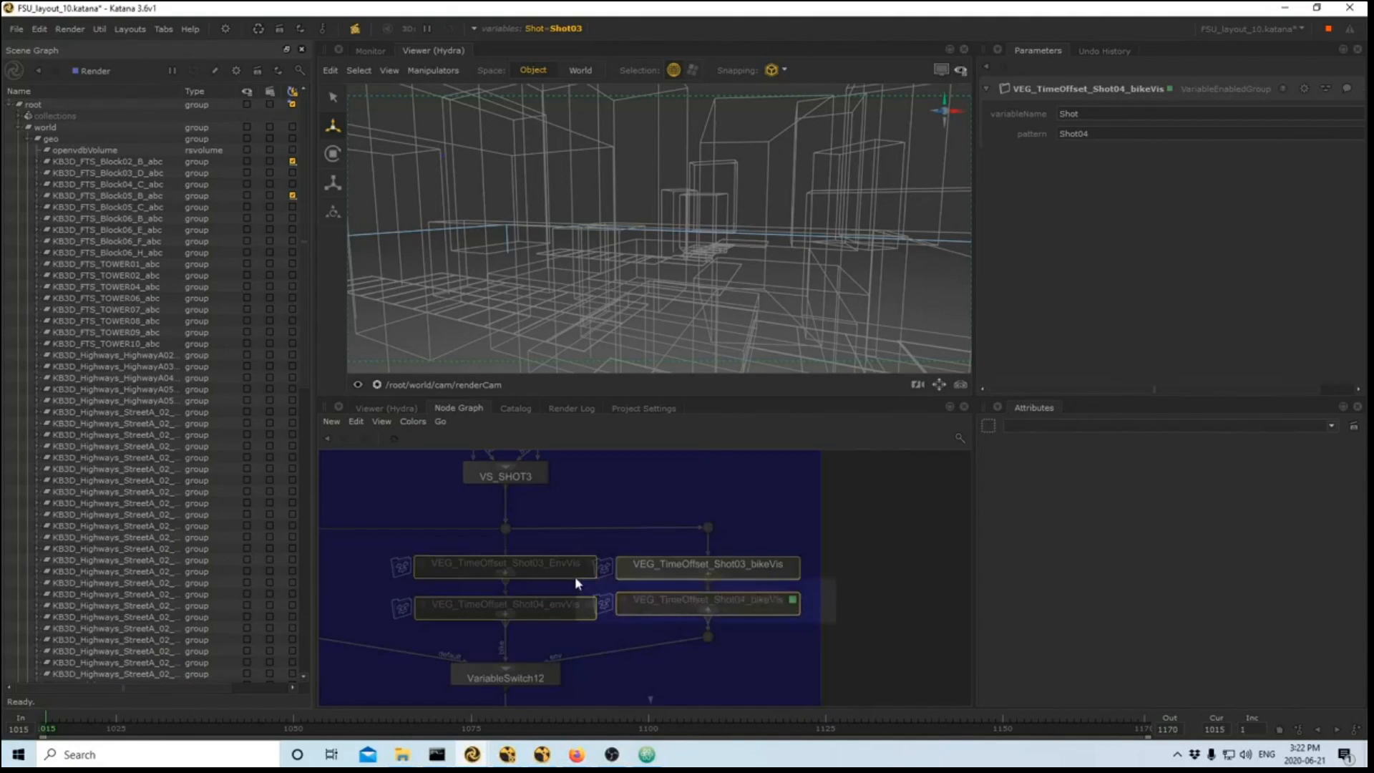
- Peek inside the VEG_TimeOffset_Shot04_bikeVis group, close it, and open the parameters of VEG_TimeOffset_Shot03_bikeVis
middle_drag(712, 609, 810, 590)
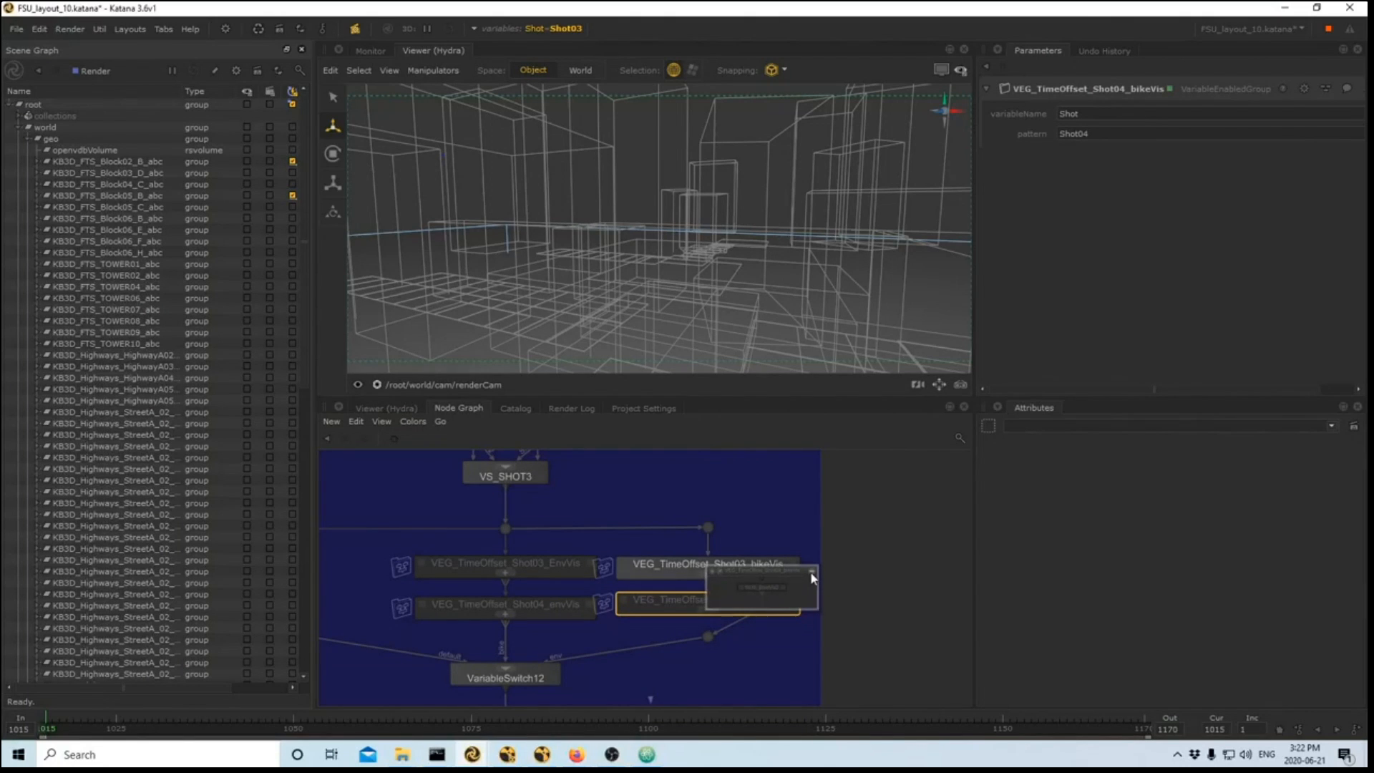
click(811, 572)
click(737, 632)
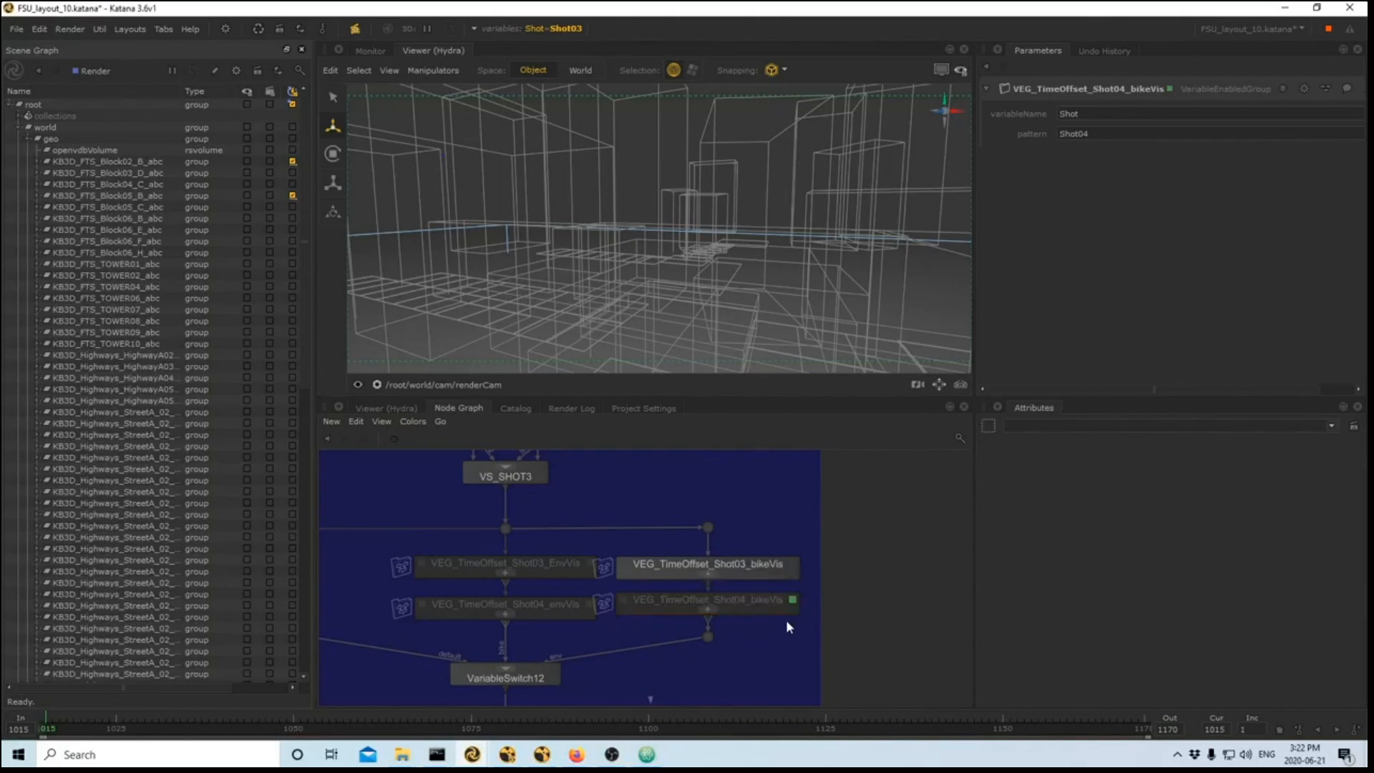
click(745, 573)
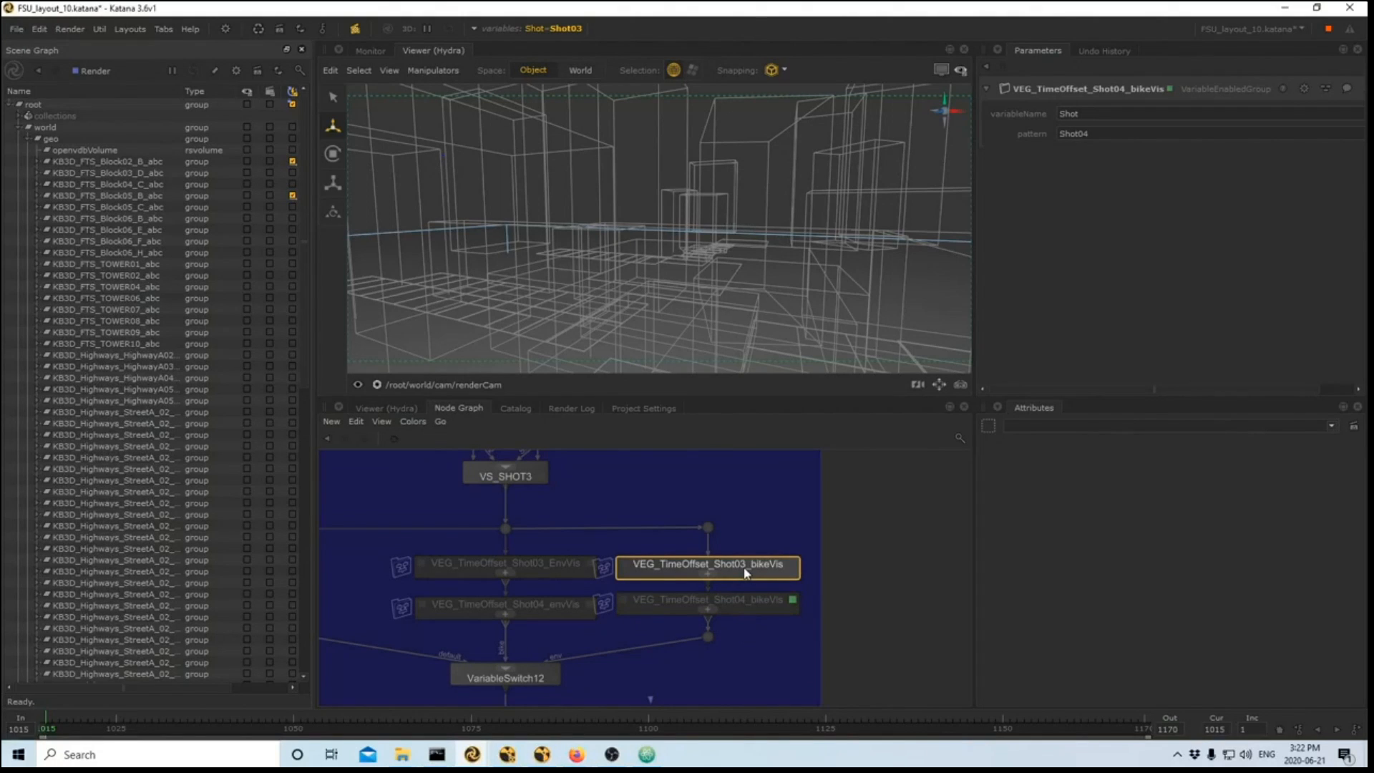
click(793, 566)
scroll(731, 548, down, 3)
scroll(676, 625, up, 3)
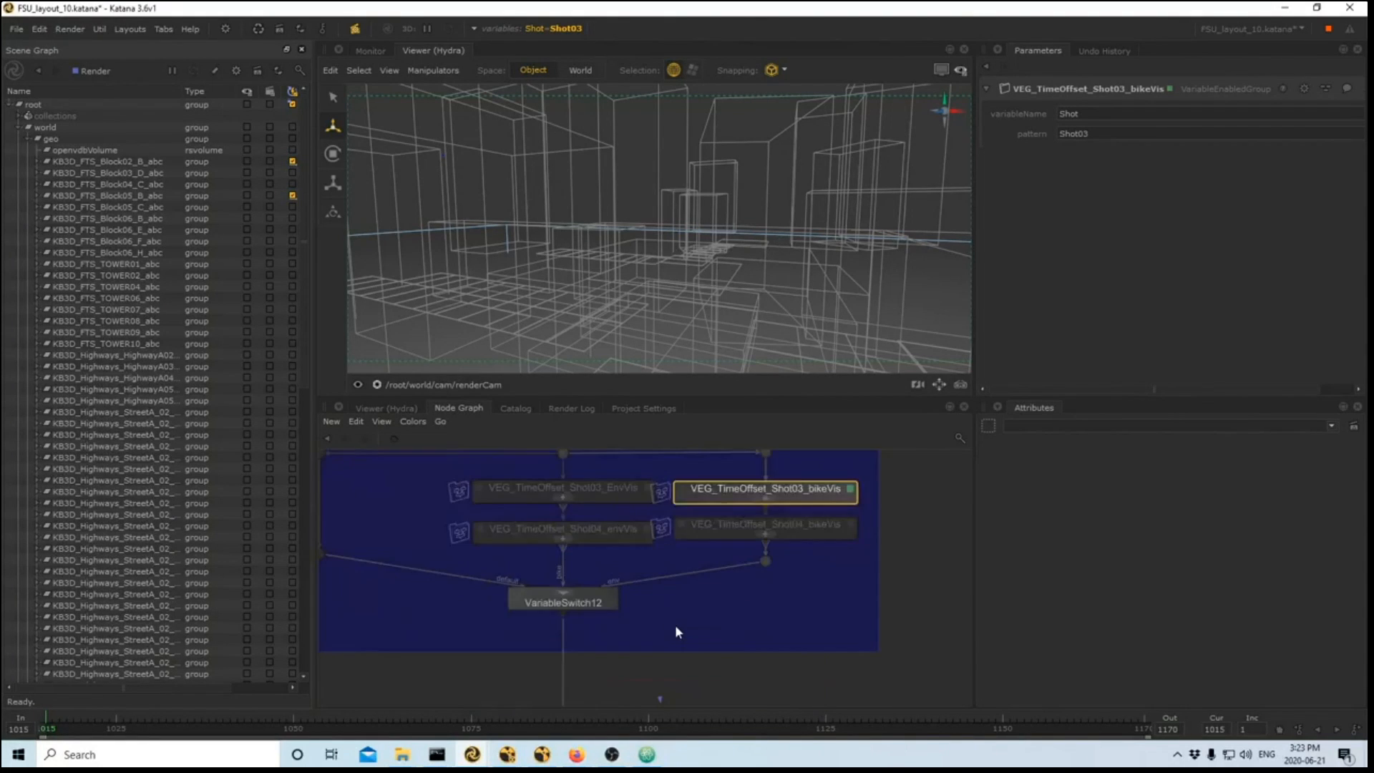
- Examine the VS_SHOT3 switch in the Shot Work group and the per-shot nodes in the Lighting group
scroll(673, 620, down, 3)
middle_drag(673, 621, 704, 694)
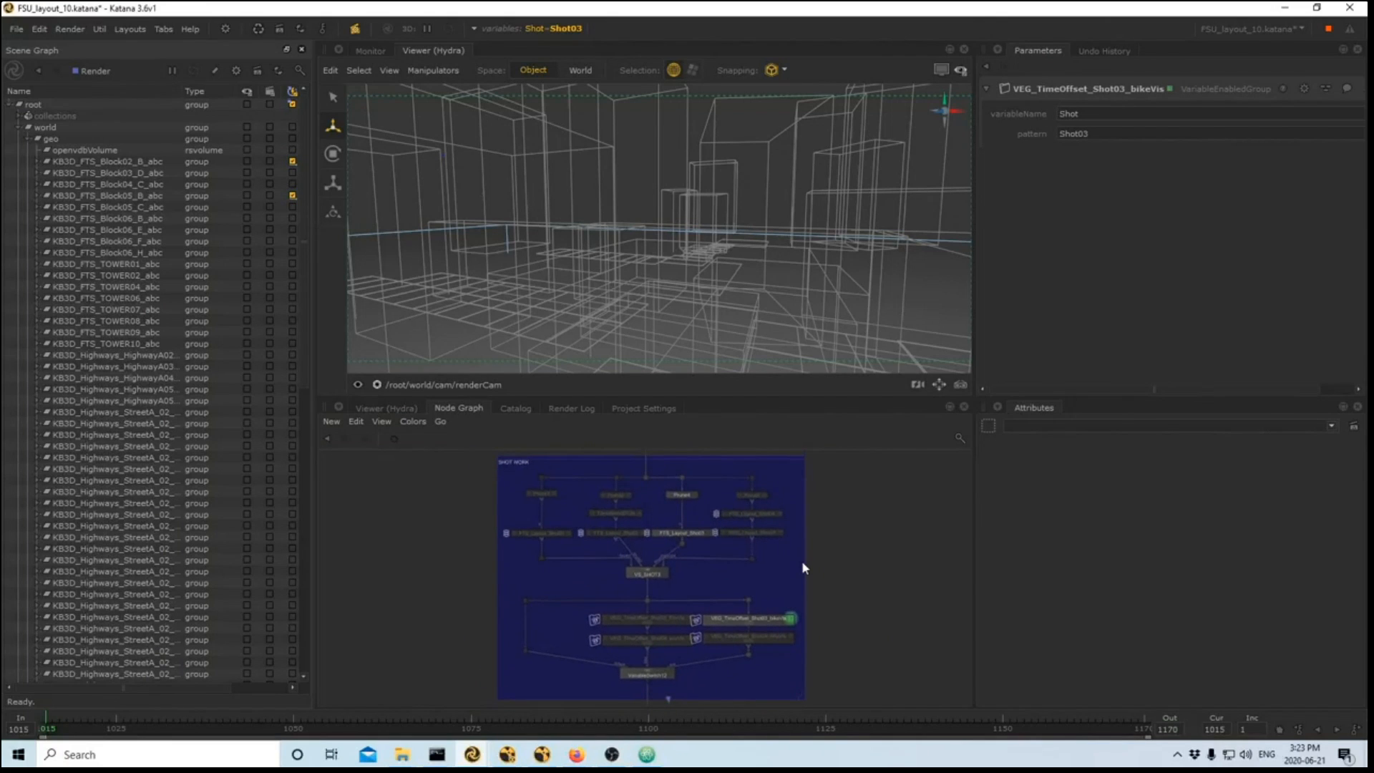
middle_drag(814, 566, 811, 567)
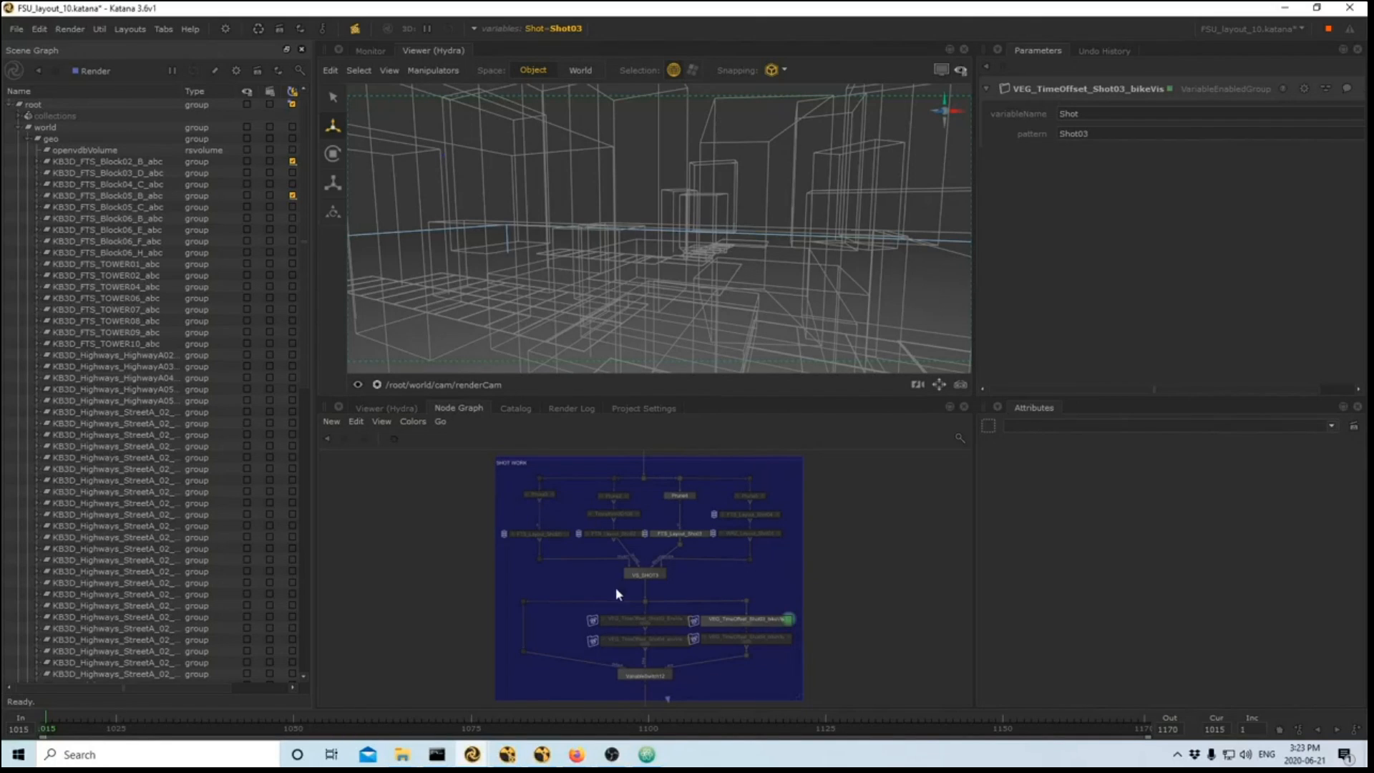
click(630, 574)
middle_drag(673, 633, 669, 569)
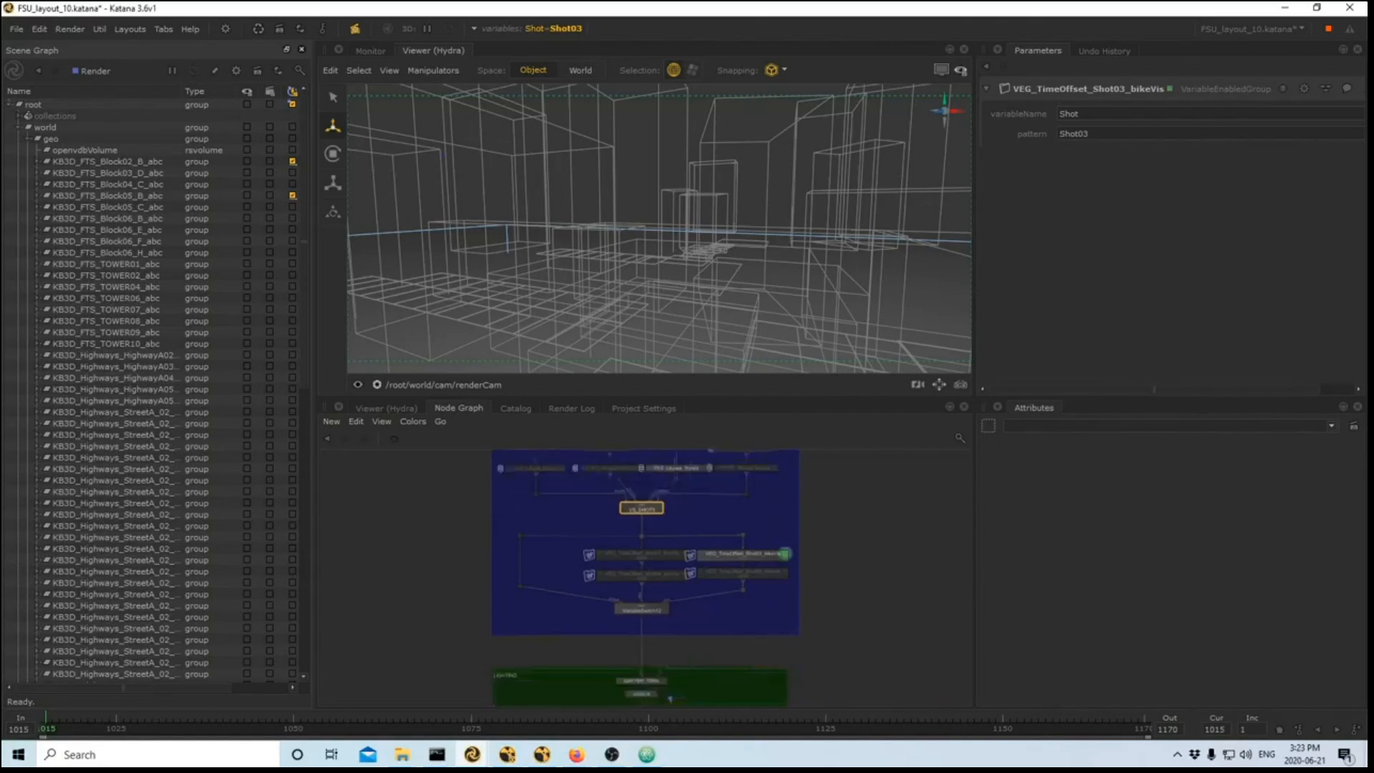
middle_drag(643, 698, 643, 572)
drag(700, 639, 793, 597)
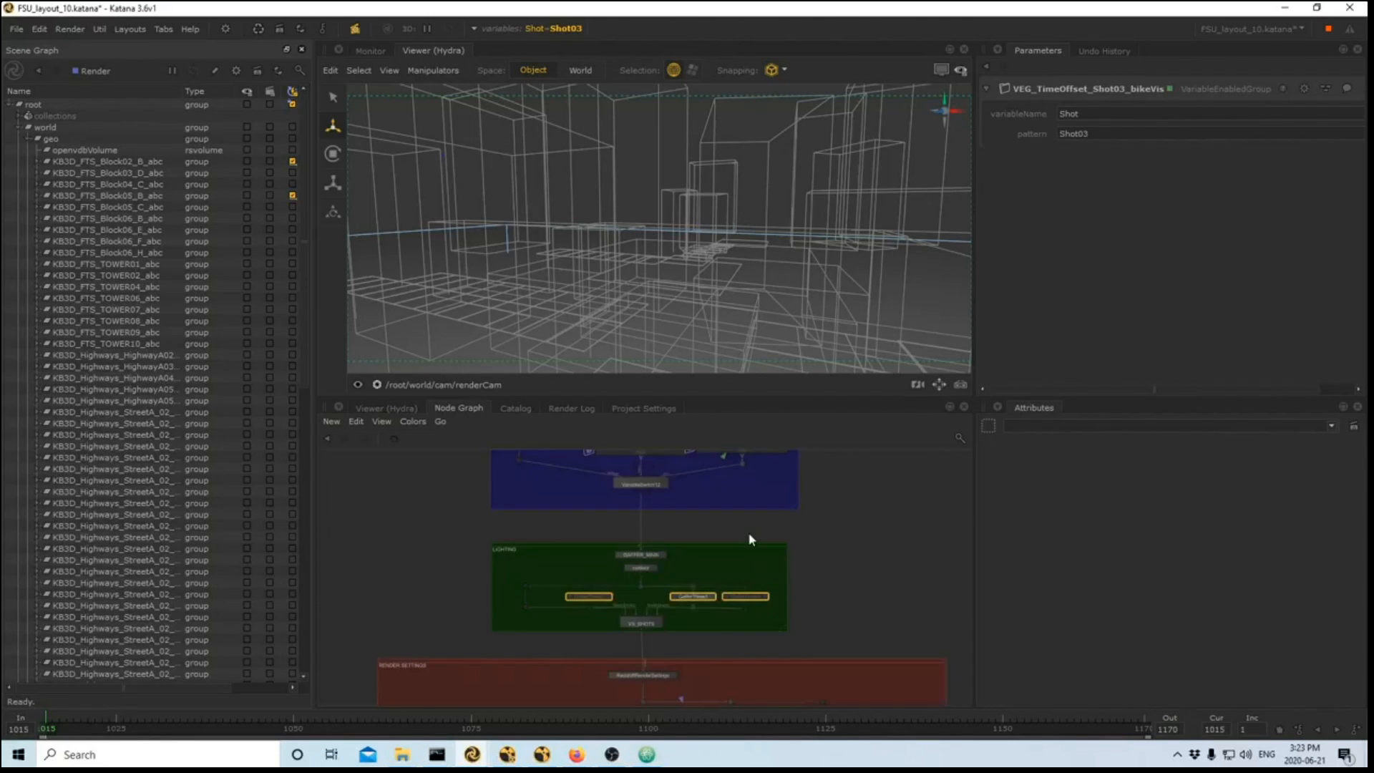
- Examine the four Prune nodes above VS_SHOT3 and the Transform3D node in the Shot02 branch within the Shot Work group
middle_drag(738, 505, 747, 641)
middle_drag(721, 562, 749, 651)
scroll(656, 567, up, 4)
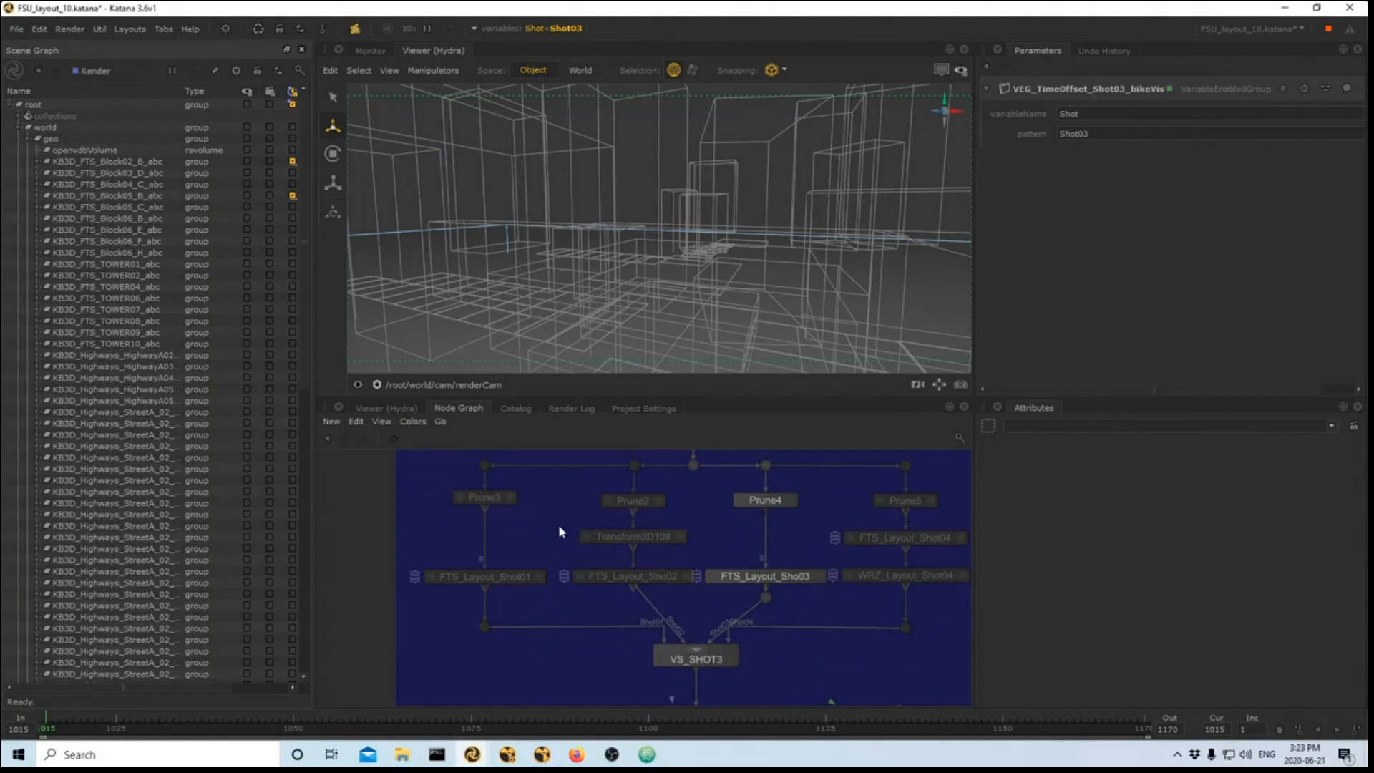
drag(430, 484, 775, 526)
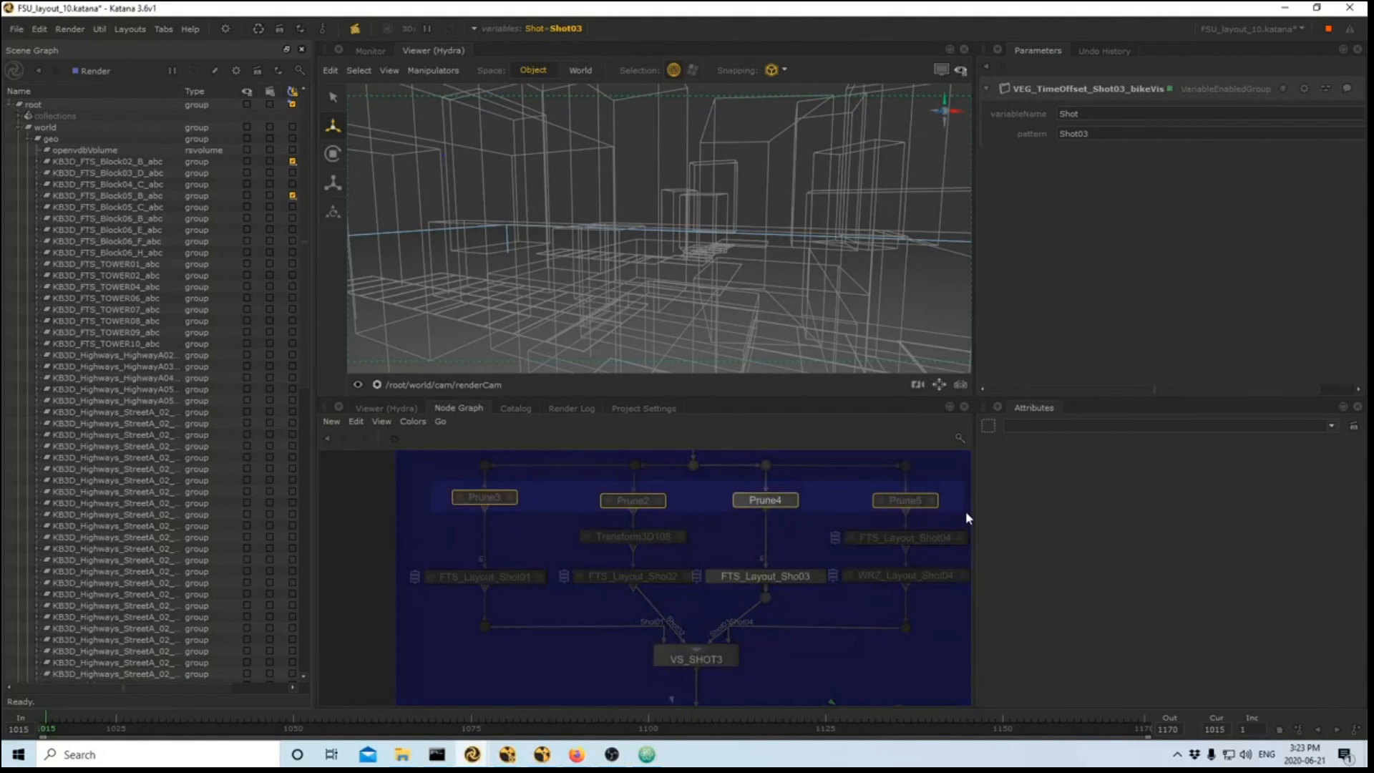
drag(981, 521, 979, 521)
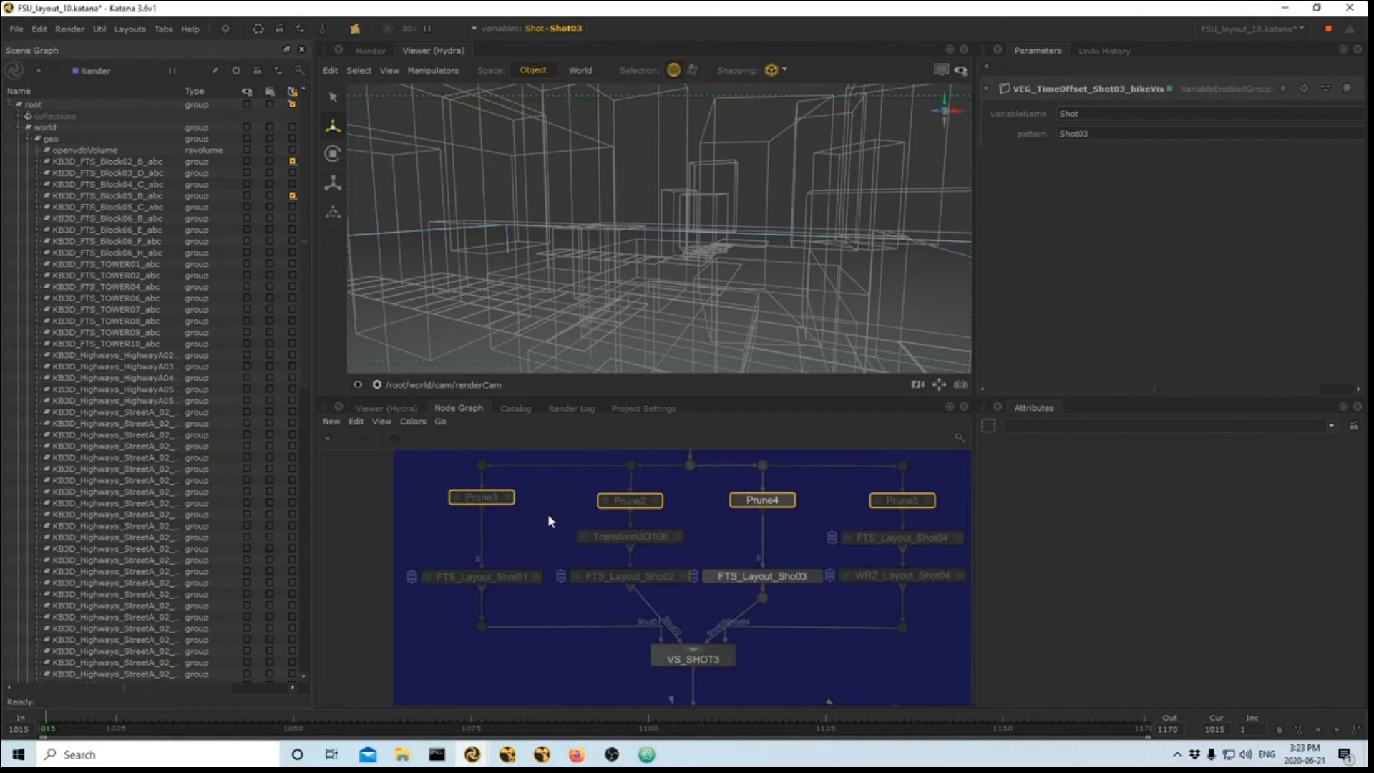
drag(548, 527, 721, 556)
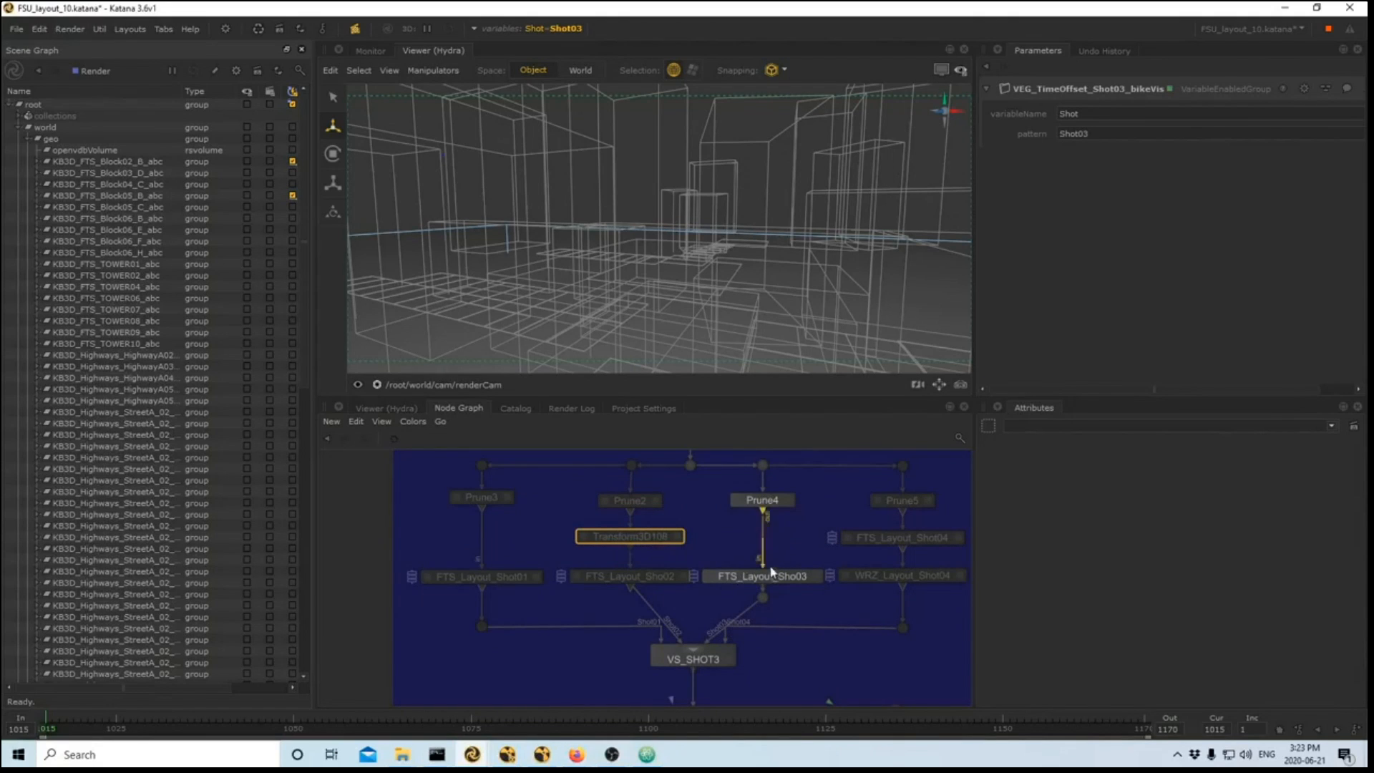
scroll(807, 609, down, 3)
middle_drag(808, 610, 756, 553)
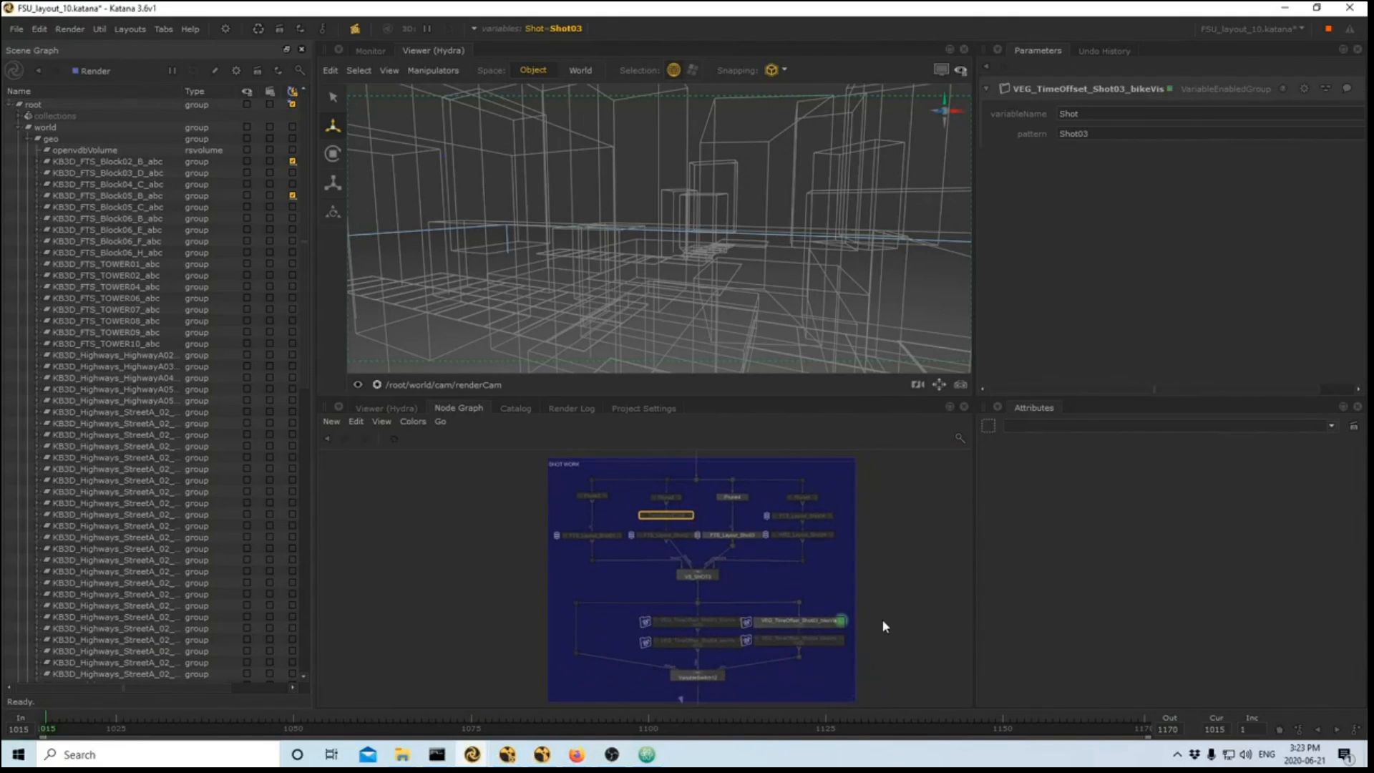
middle_drag(886, 634, 779, 634)
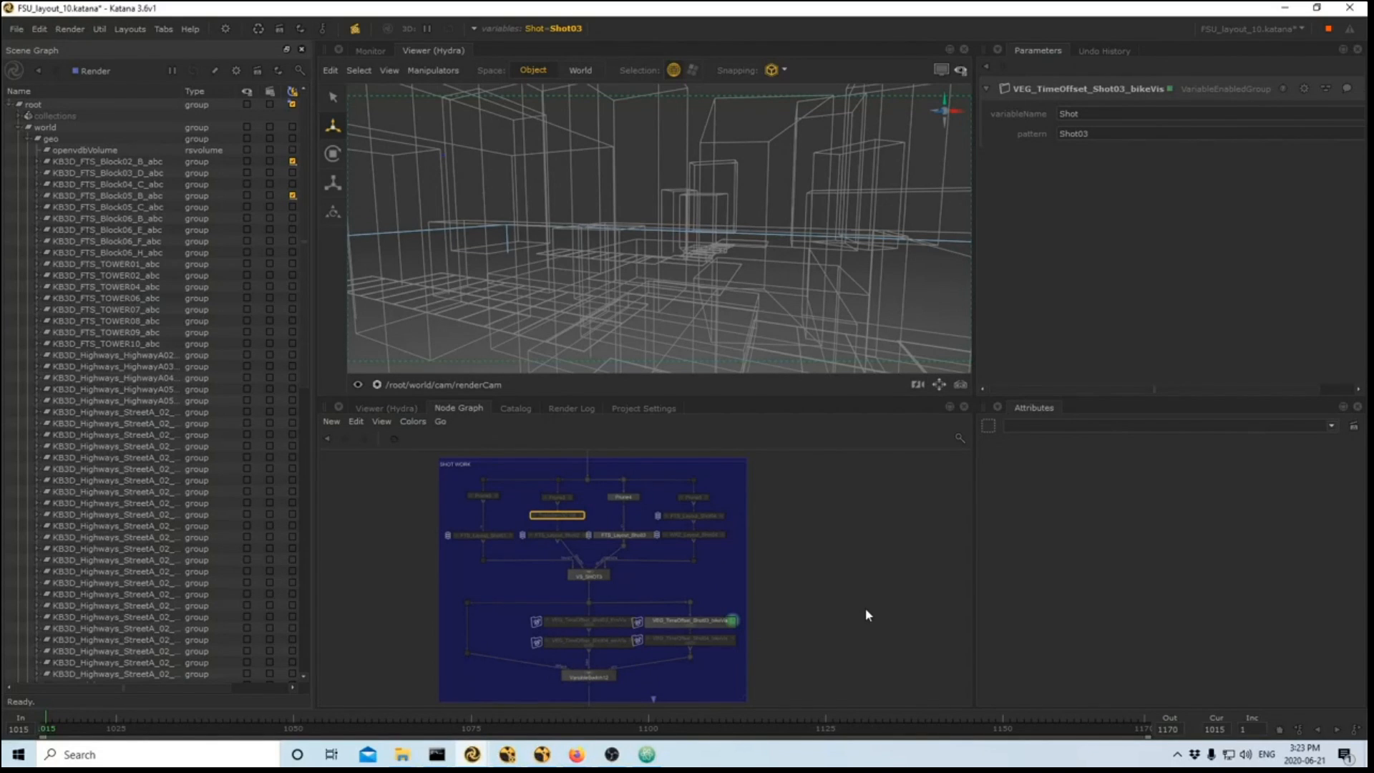
- Open the parameters of AlembicIn_hoverBike and examine the file name and version number in its abcAsset path
scroll(866, 610, down, 2)
scroll(866, 610, up, 2)
scroll(826, 615, down, 5)
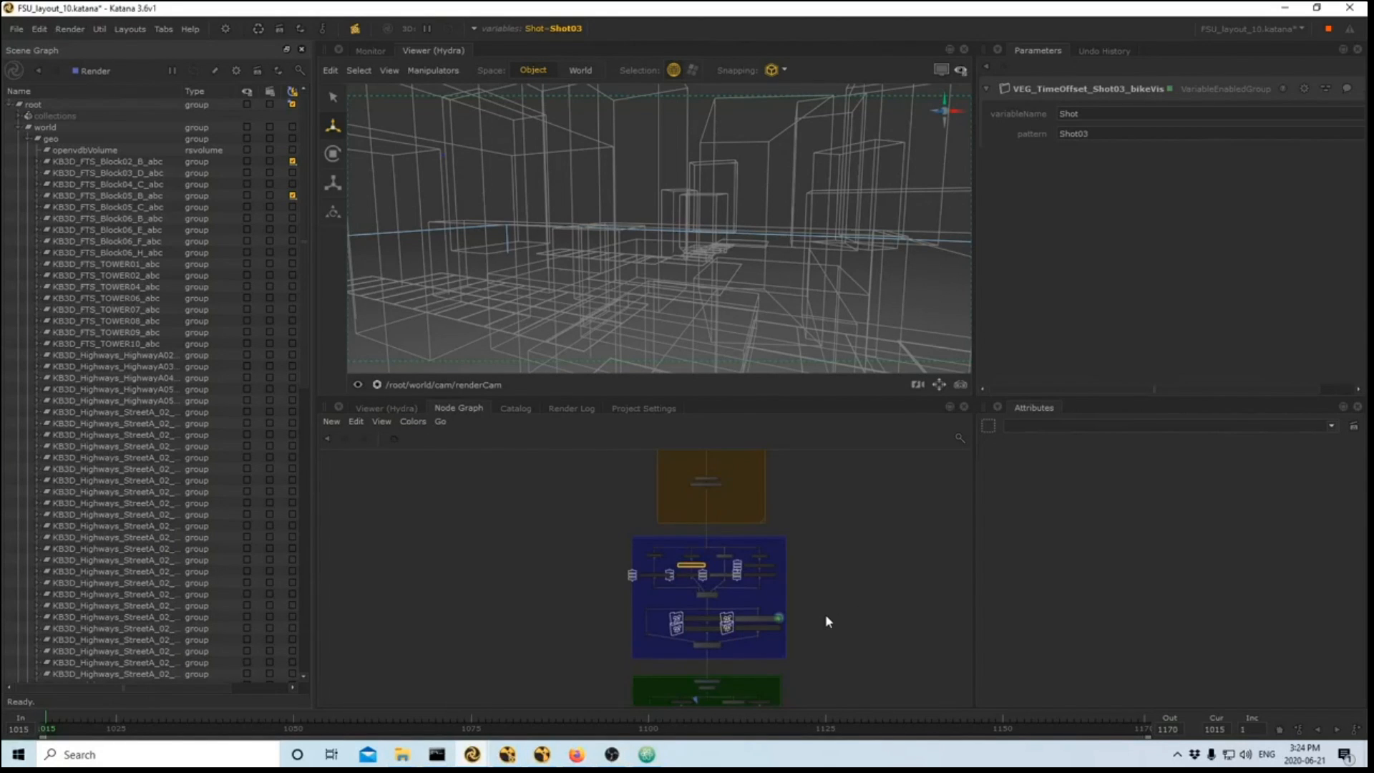
middle_drag(804, 508, 798, 684)
scroll(827, 462, up, 6)
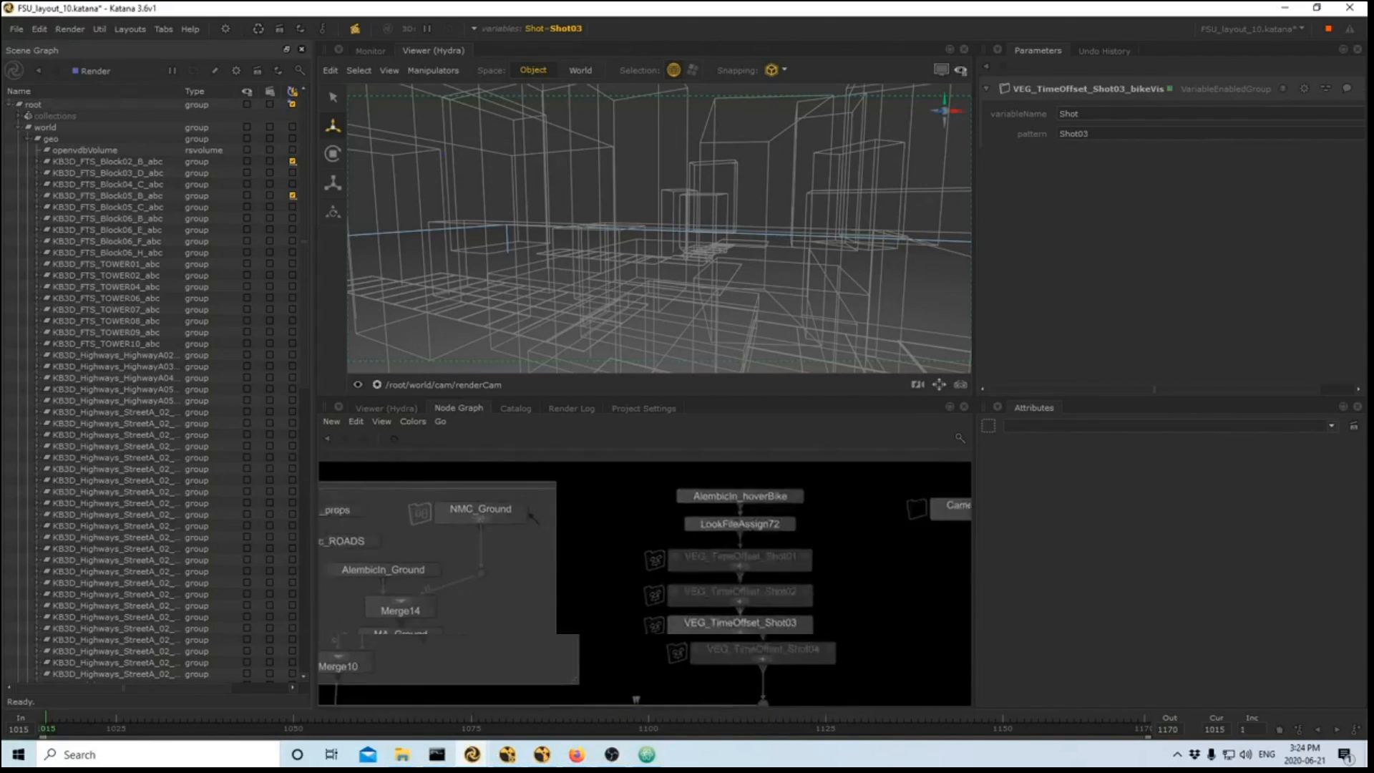
click(735, 517)
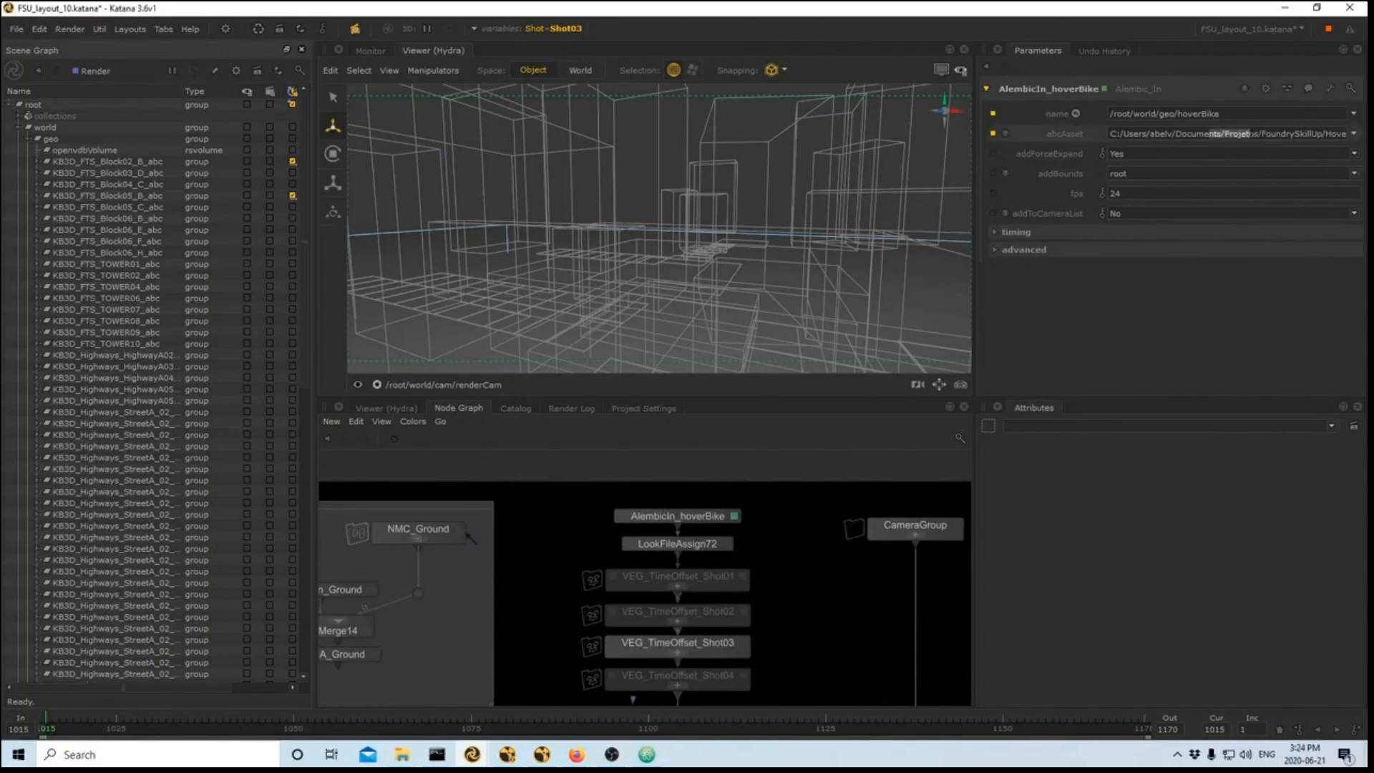
click(1232, 134)
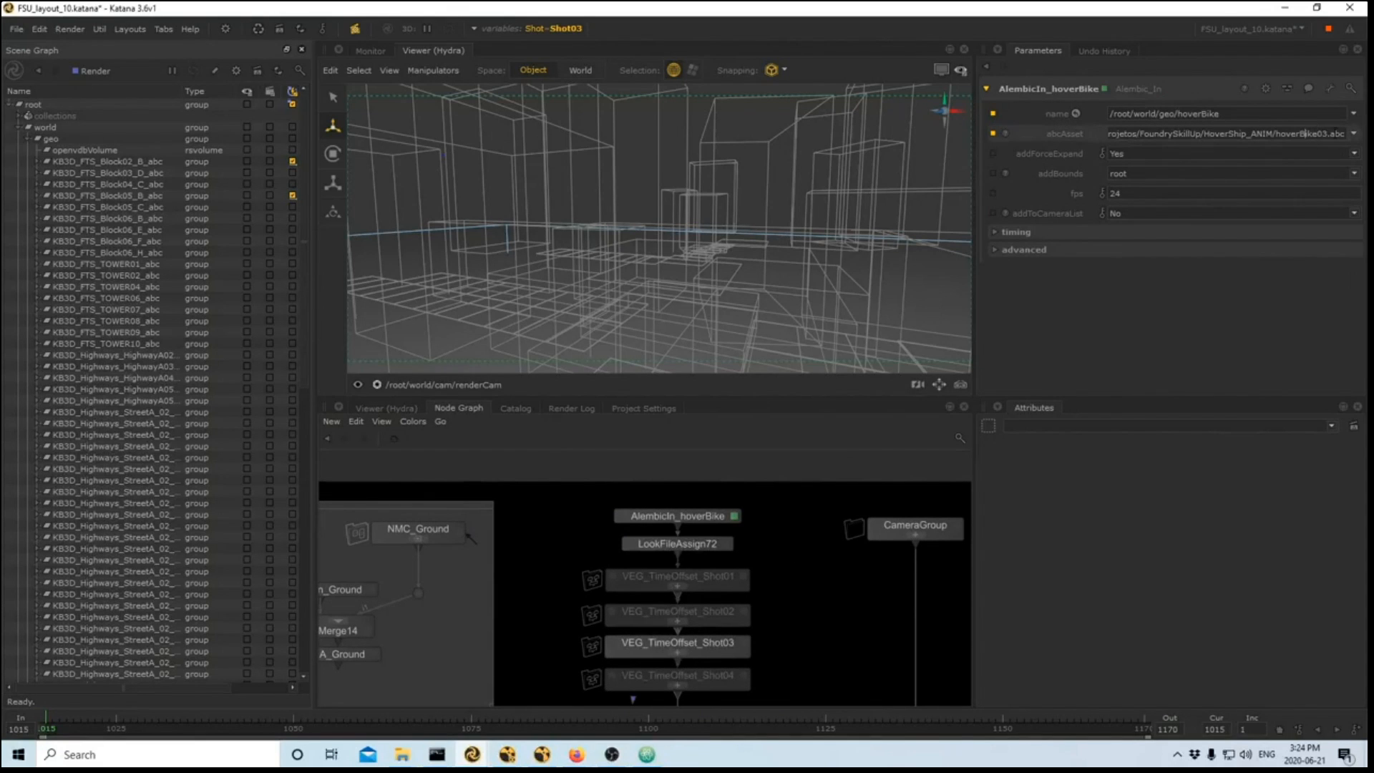
drag(1317, 133, 1330, 133)
click(796, 556)
drag(1329, 135, 1316, 135)
- Review the overall node graph, from the asset imports through Shot Work and Lighting to the Render Settings group and render outputs
scroll(832, 584, down, 5)
middle_drag(844, 673, 849, 529)
scroll(849, 529, down, 4)
middle_drag(847, 602, 832, 546)
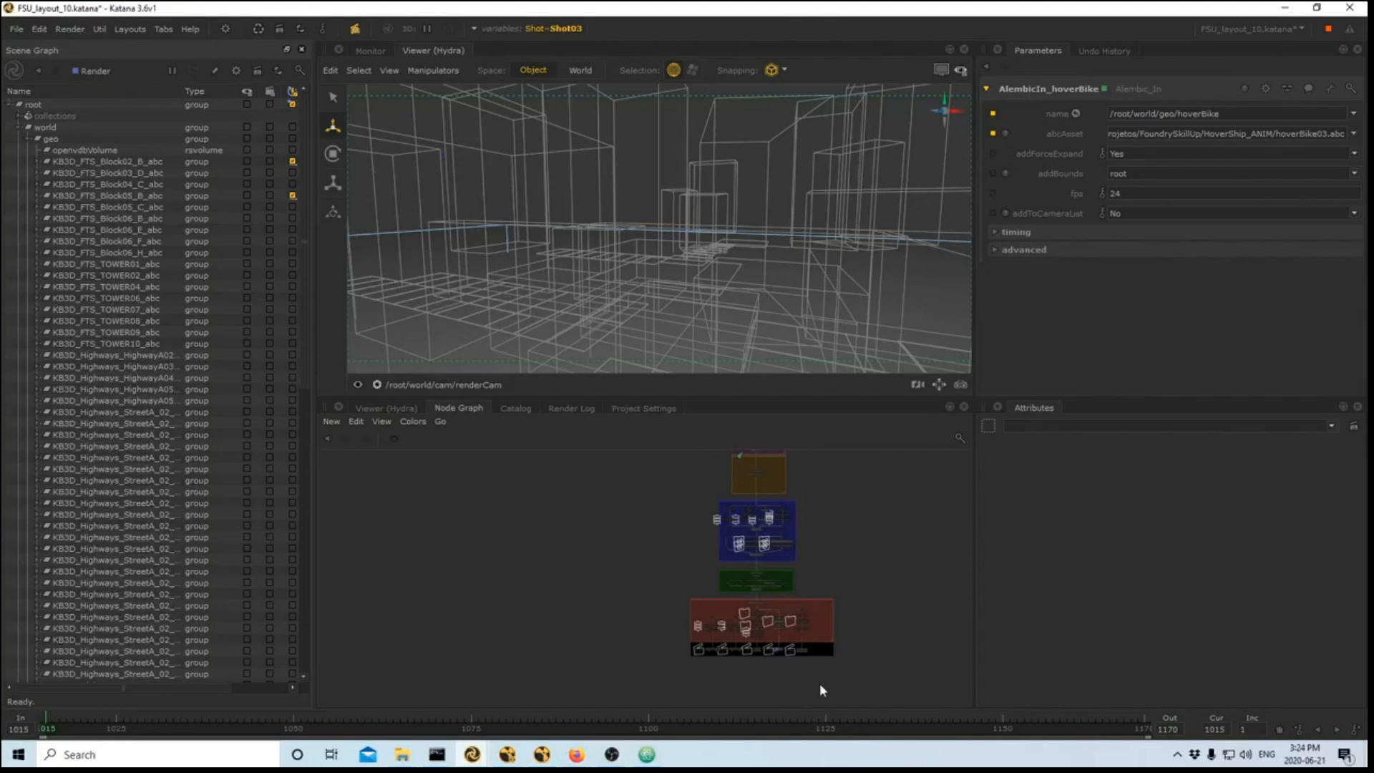
scroll(809, 553, up, 4)
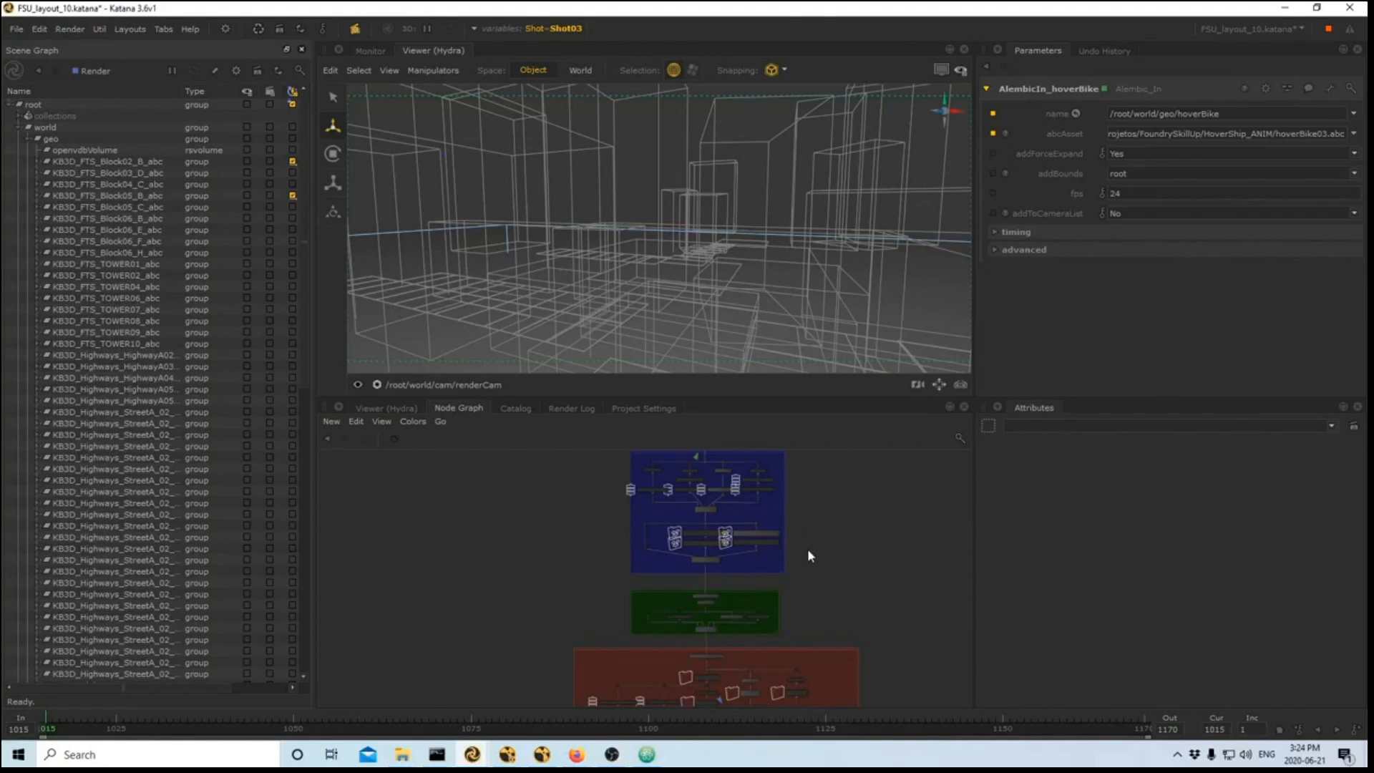
middle_drag(808, 550, 826, 609)
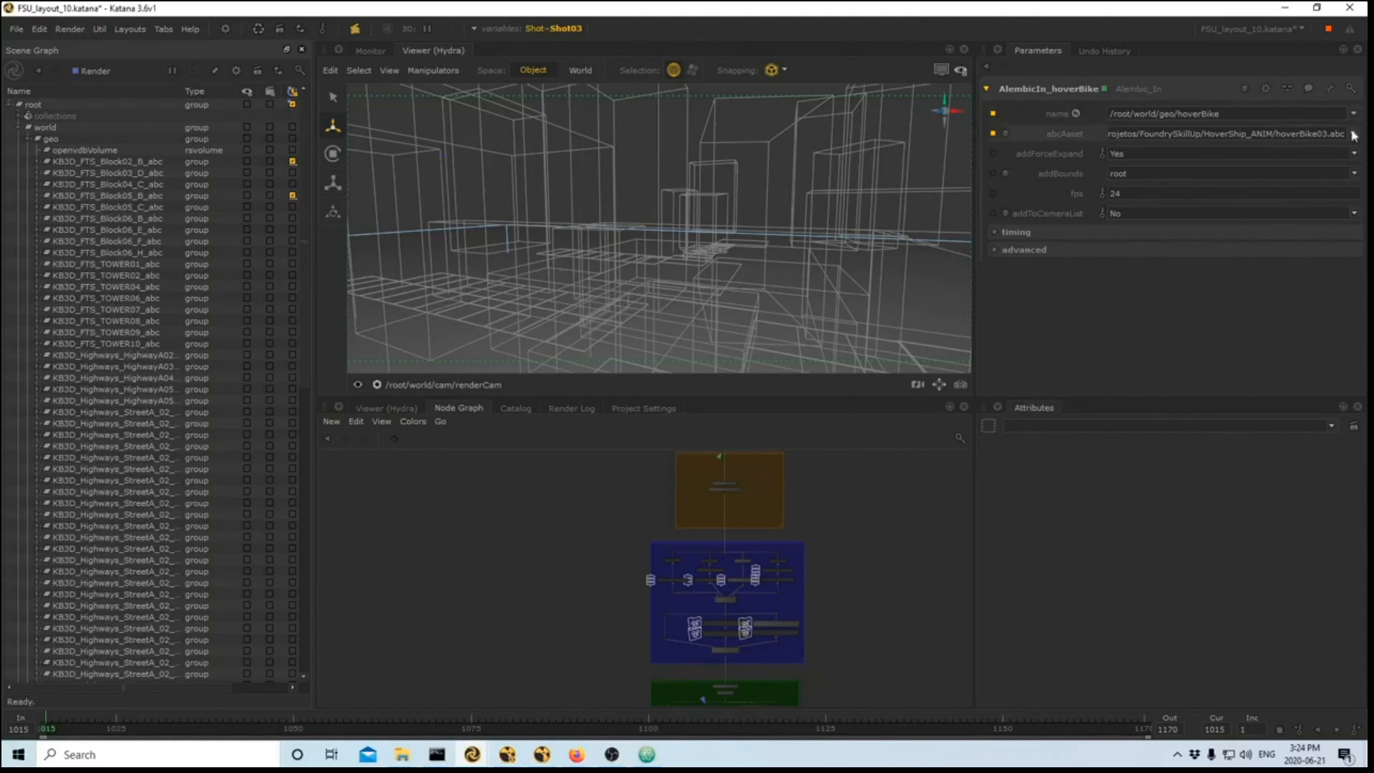
middle_drag(801, 638, 801, 541)
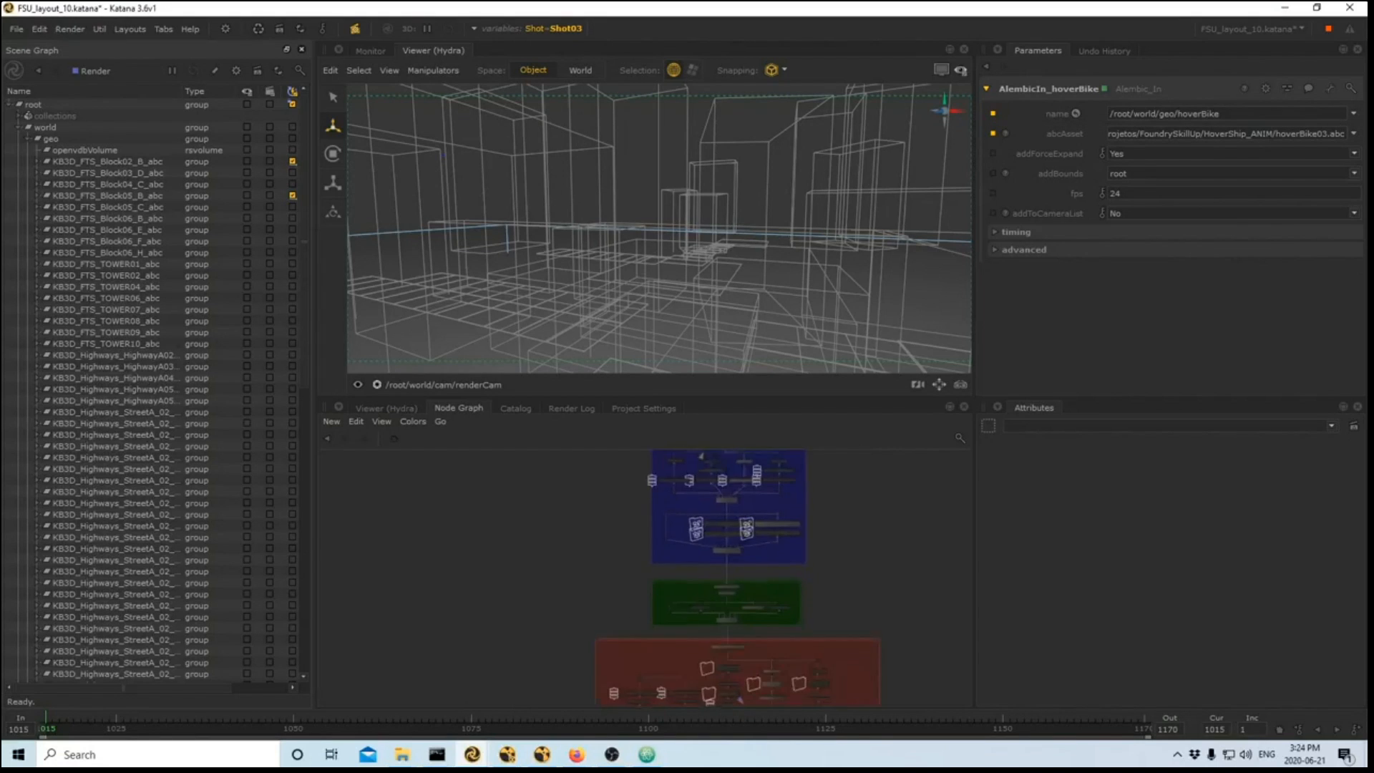
scroll(801, 540, down, 3)
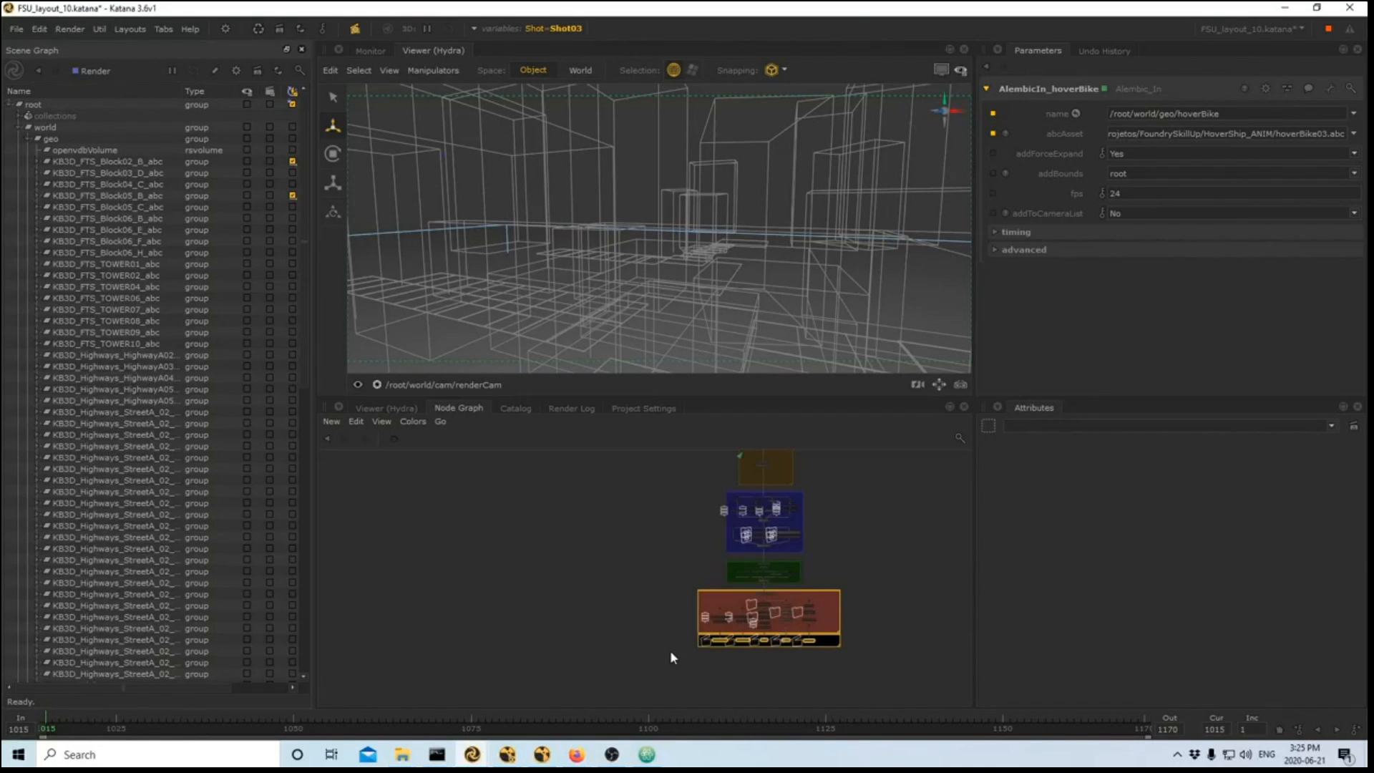
drag(671, 677, 894, 642)
click(880, 635)
middle_drag(845, 462, 780, 528)
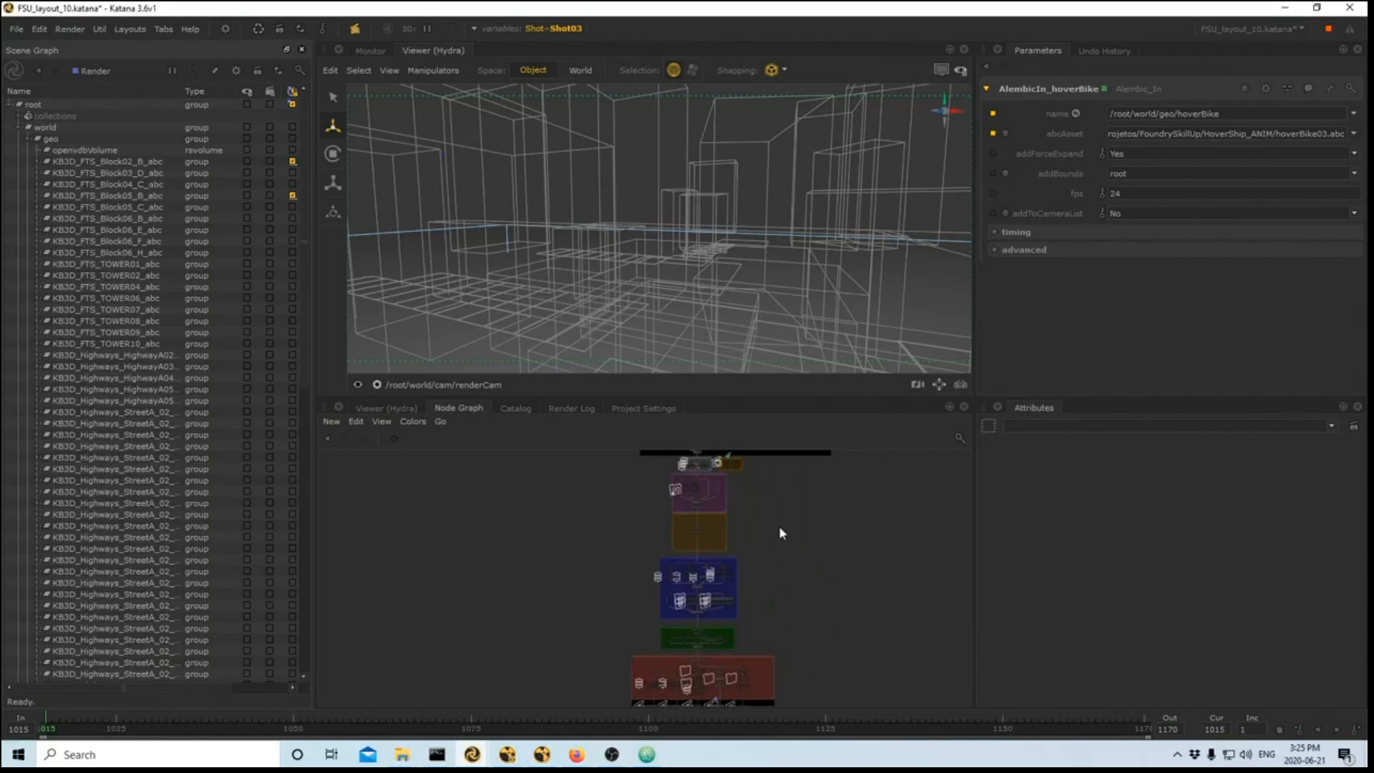
key(a)
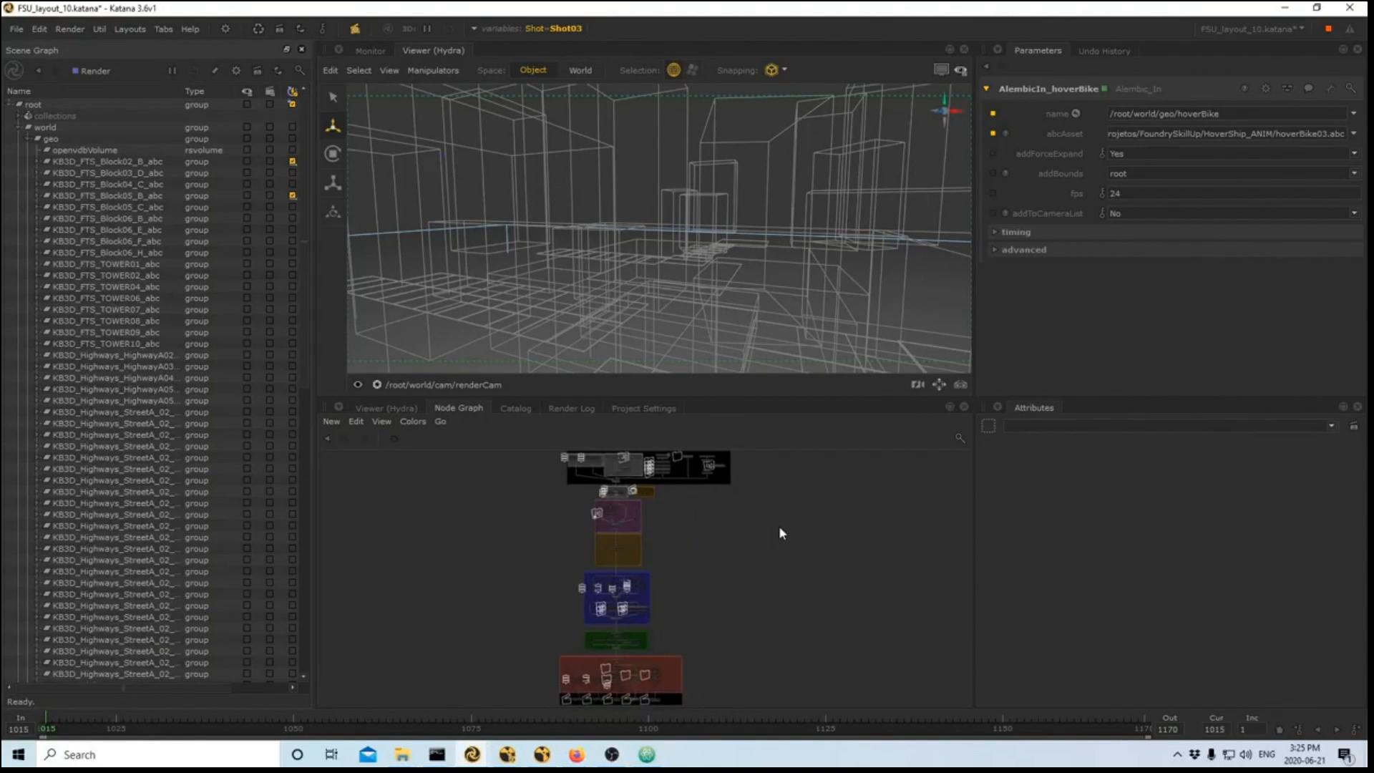